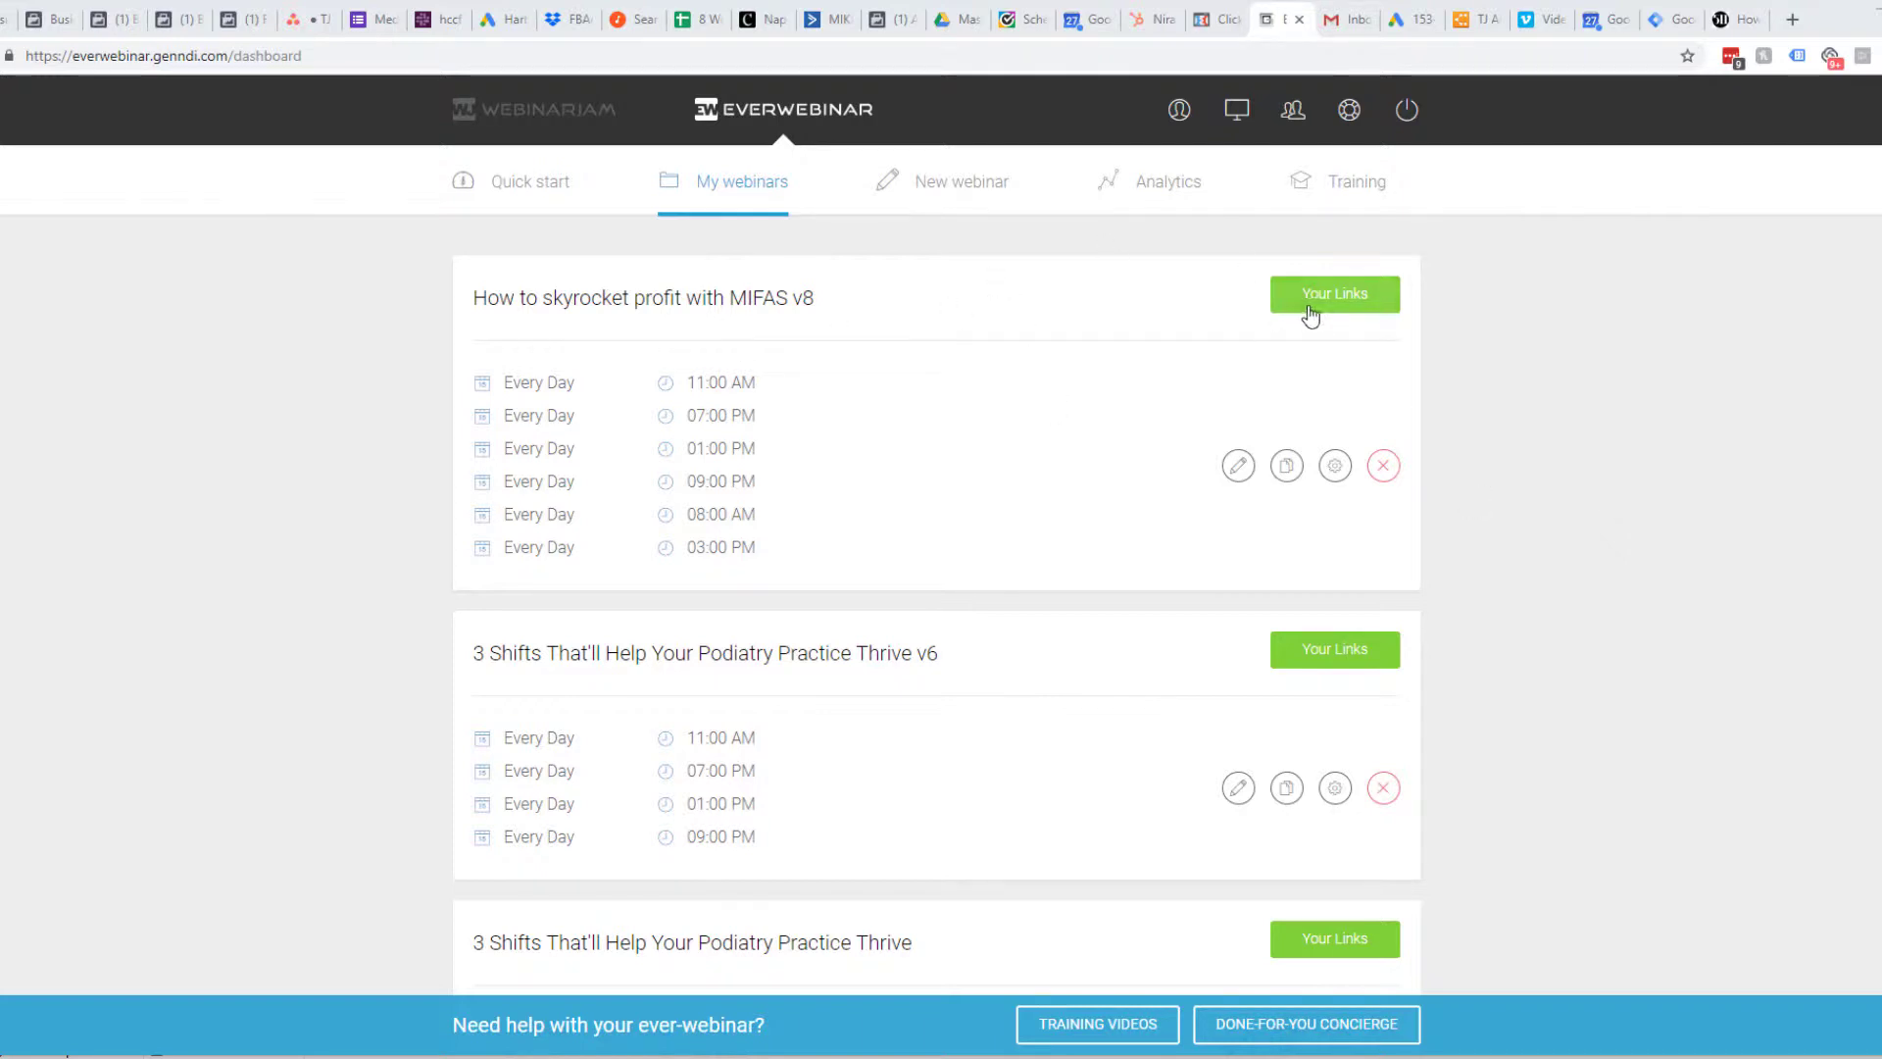
Step: Open the 'How to skyrocket profit with MIFAS v8' webinar's editor at the Integrations step
{"action": "left_click", "coordinate": [1232, 469]}
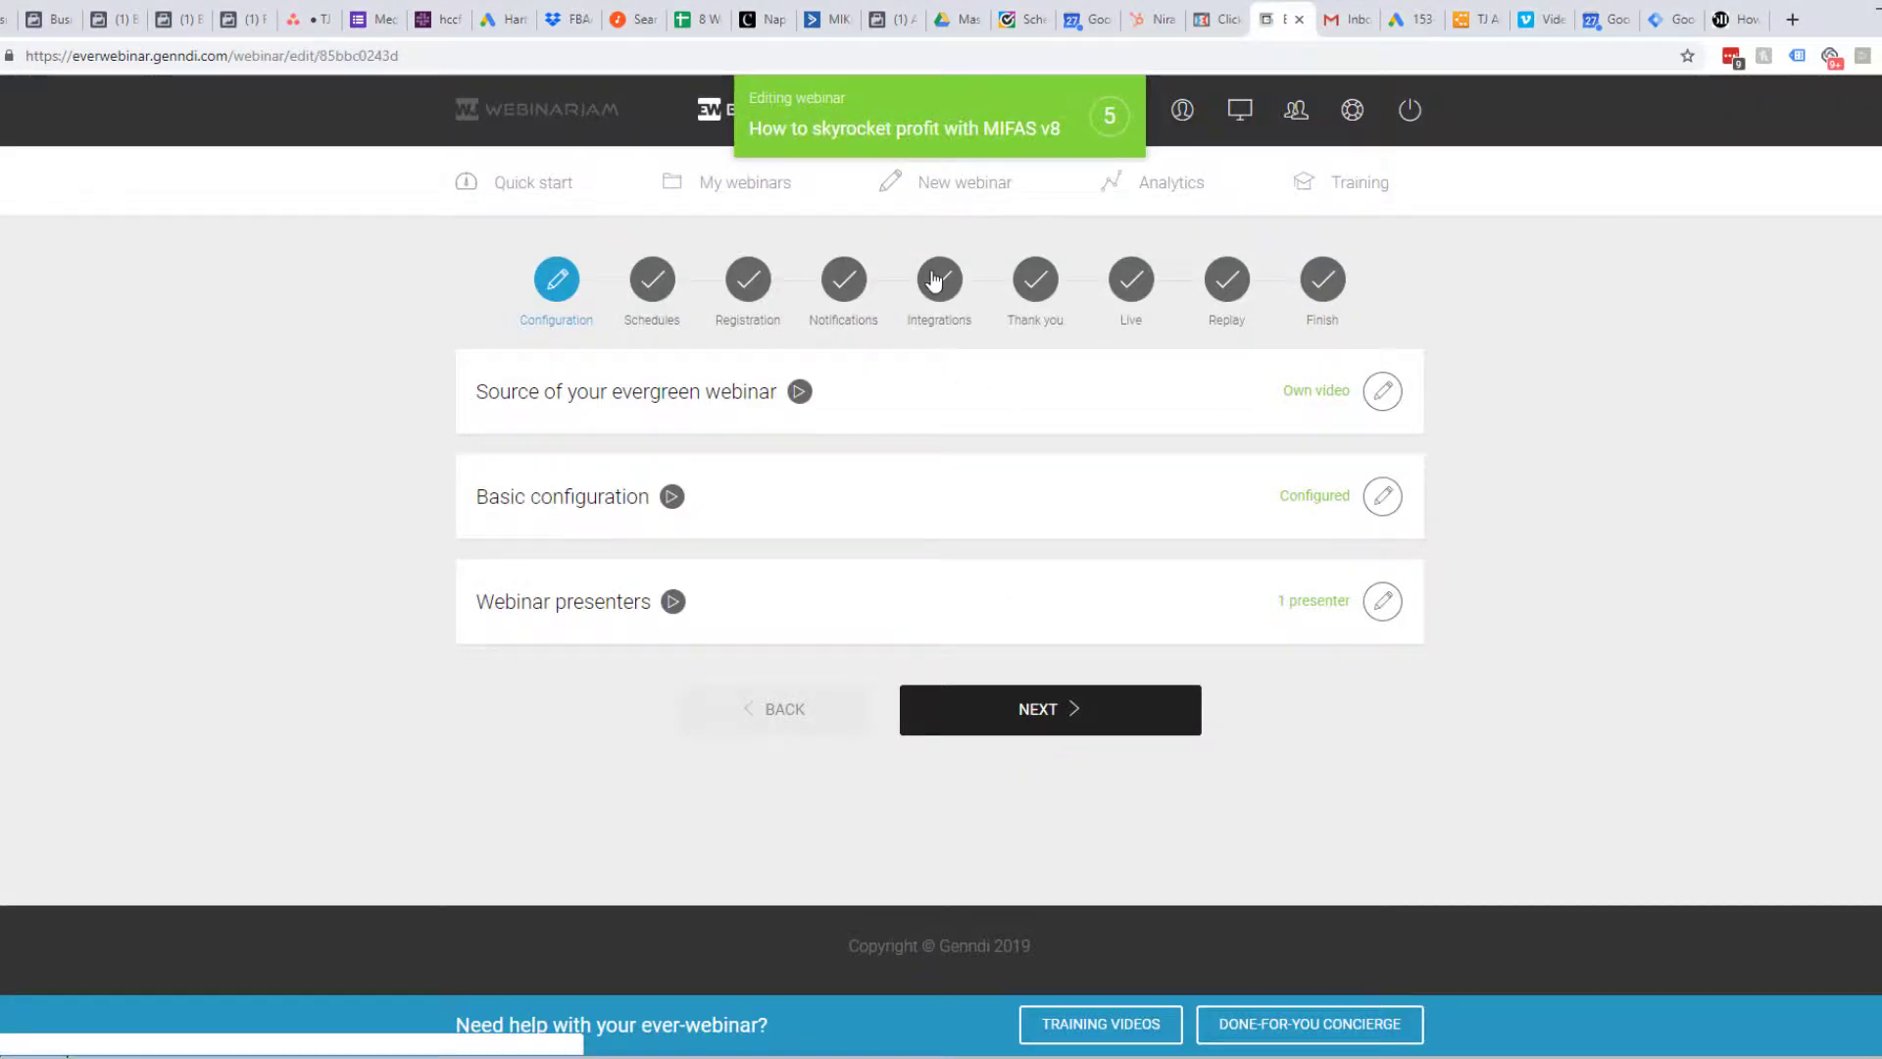
{"action": "left_click", "coordinate": [936, 312]}
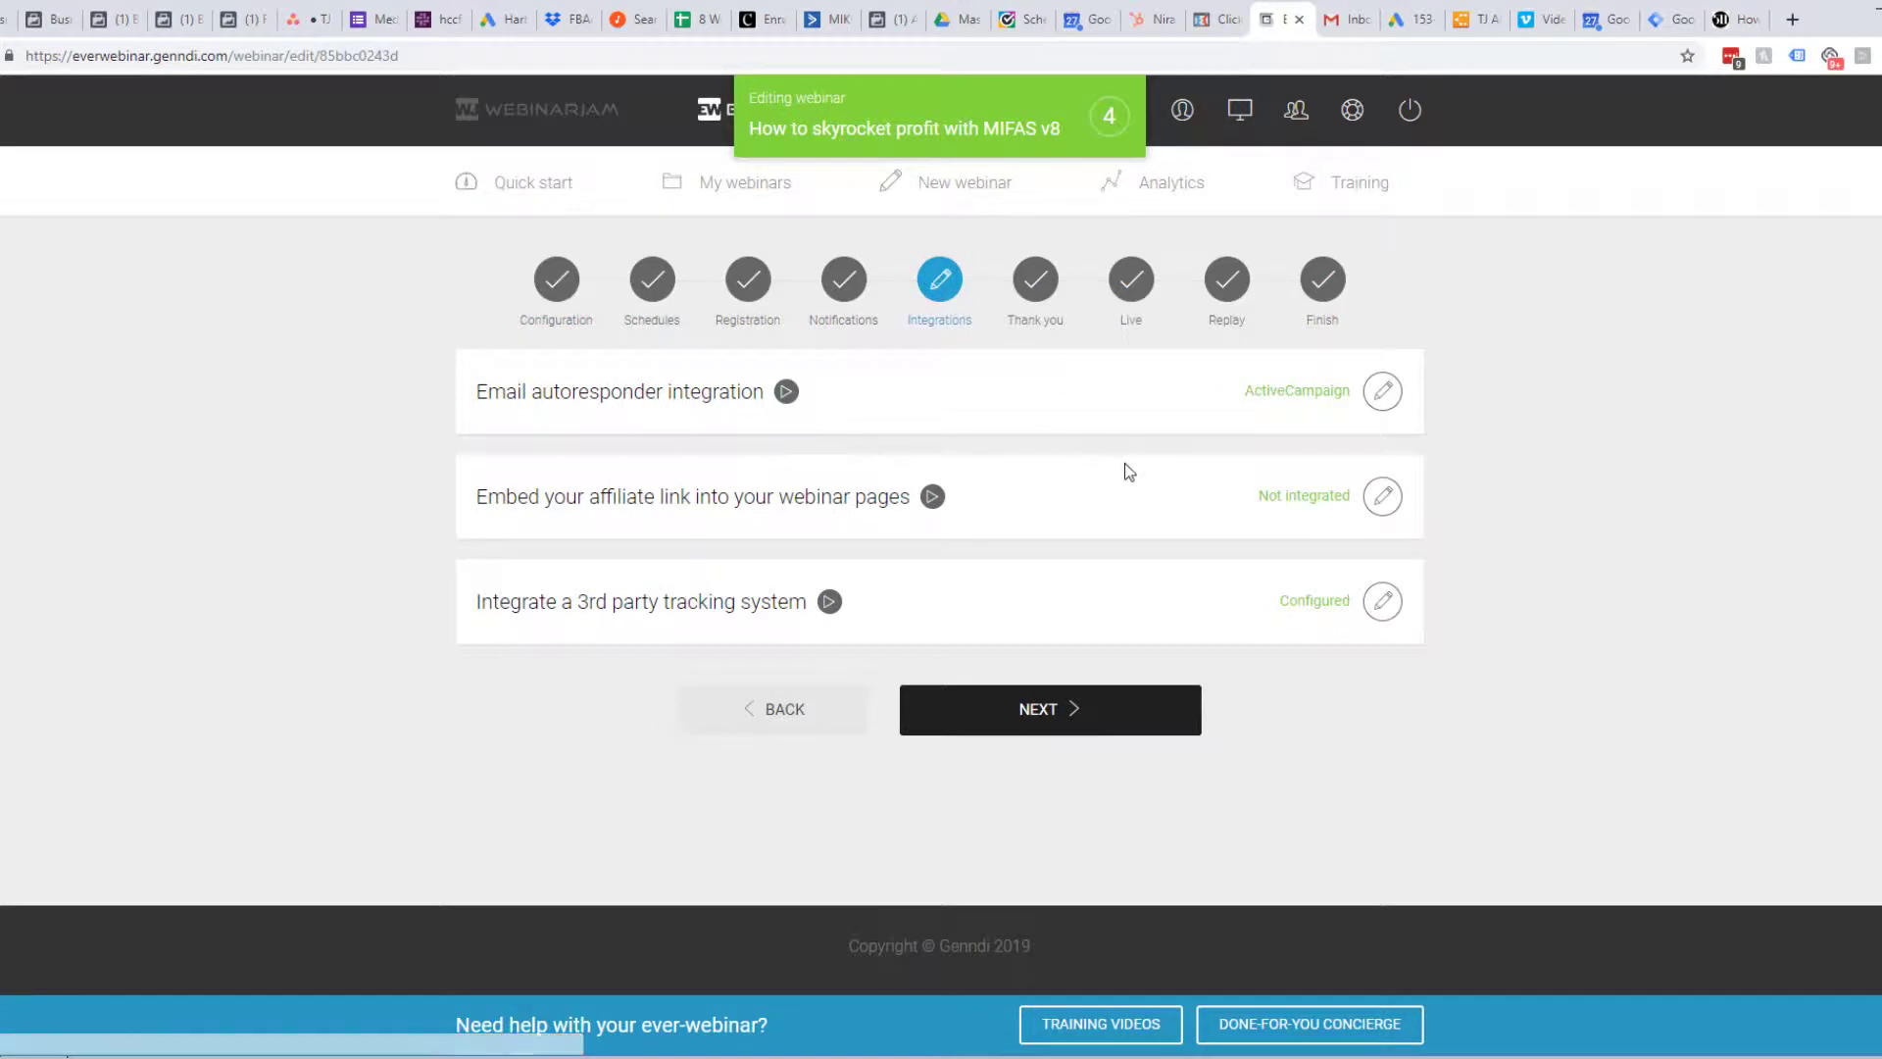
Step: Edit the third-party tracking settings and clear the registration and Thank You page pixel code
{"action": "left_click", "coordinate": [1383, 600]}
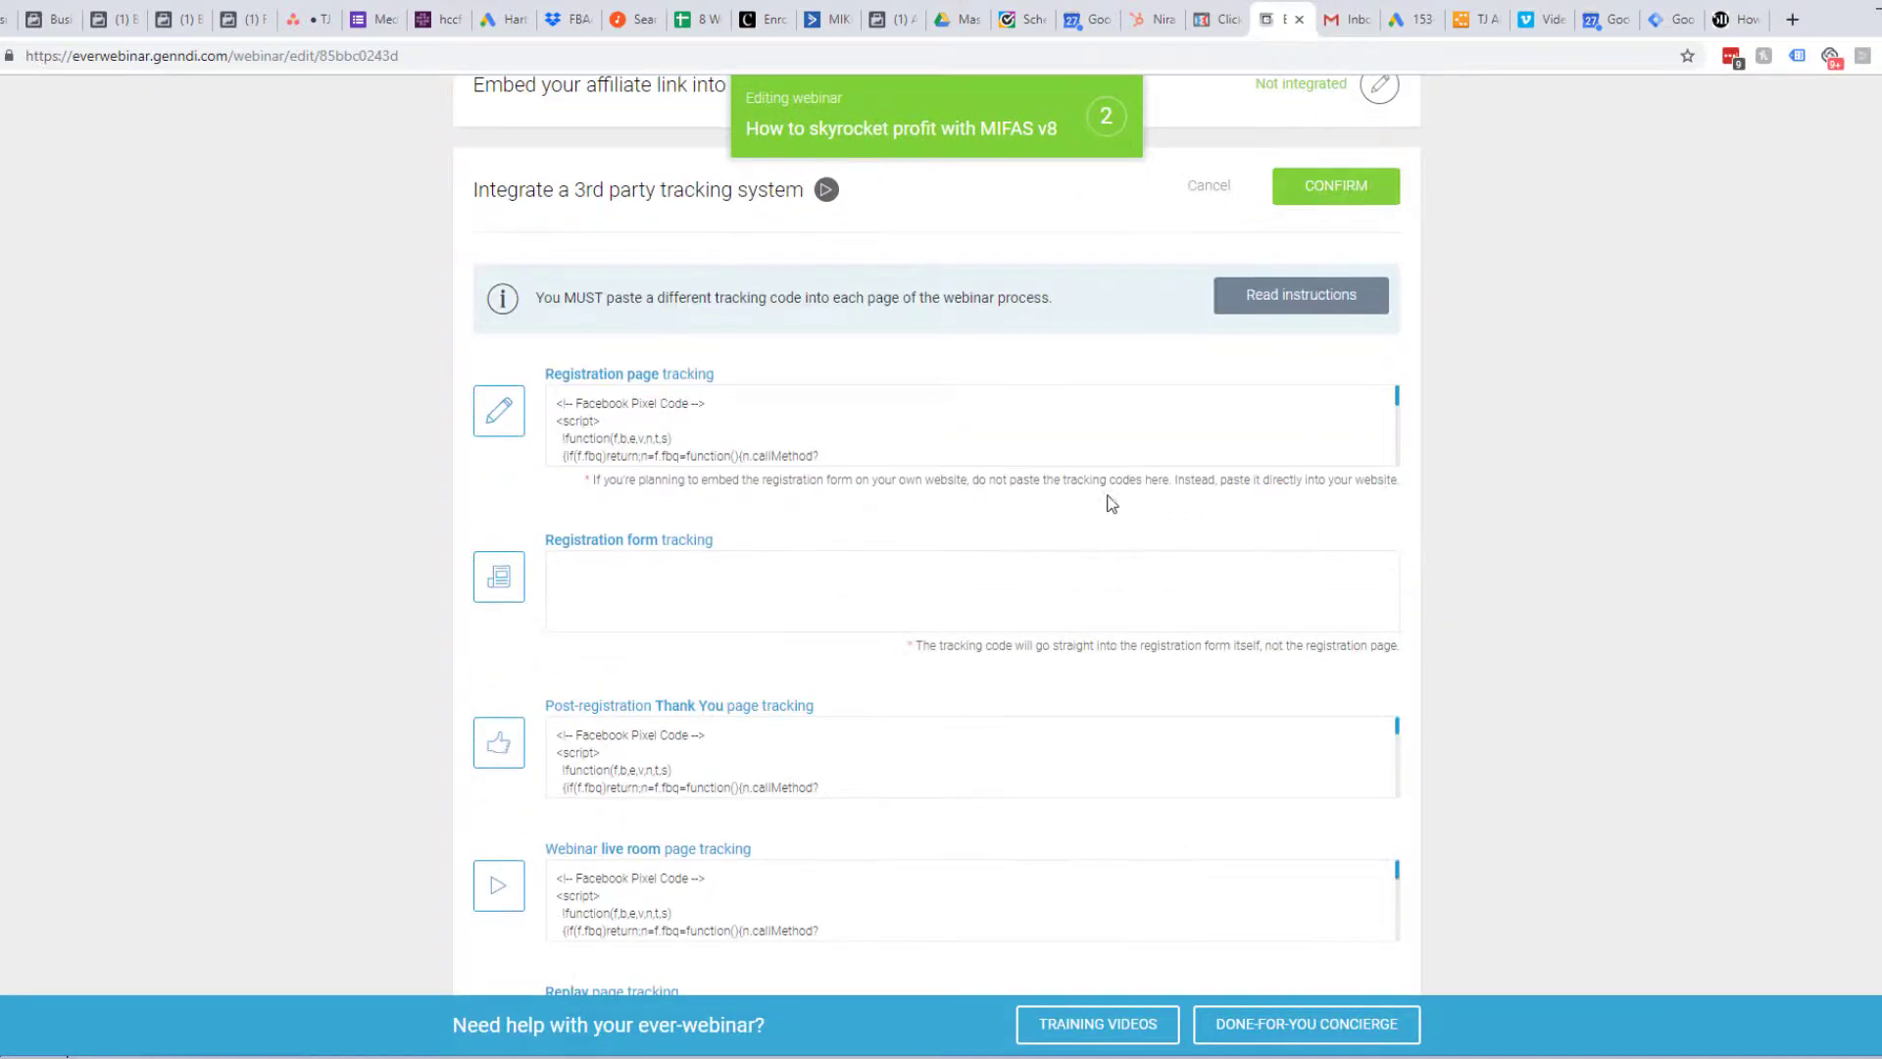
{"action": "scroll", "coordinate": [1231, 425], "scroll_direction": "down", "scroll_amount": 5}
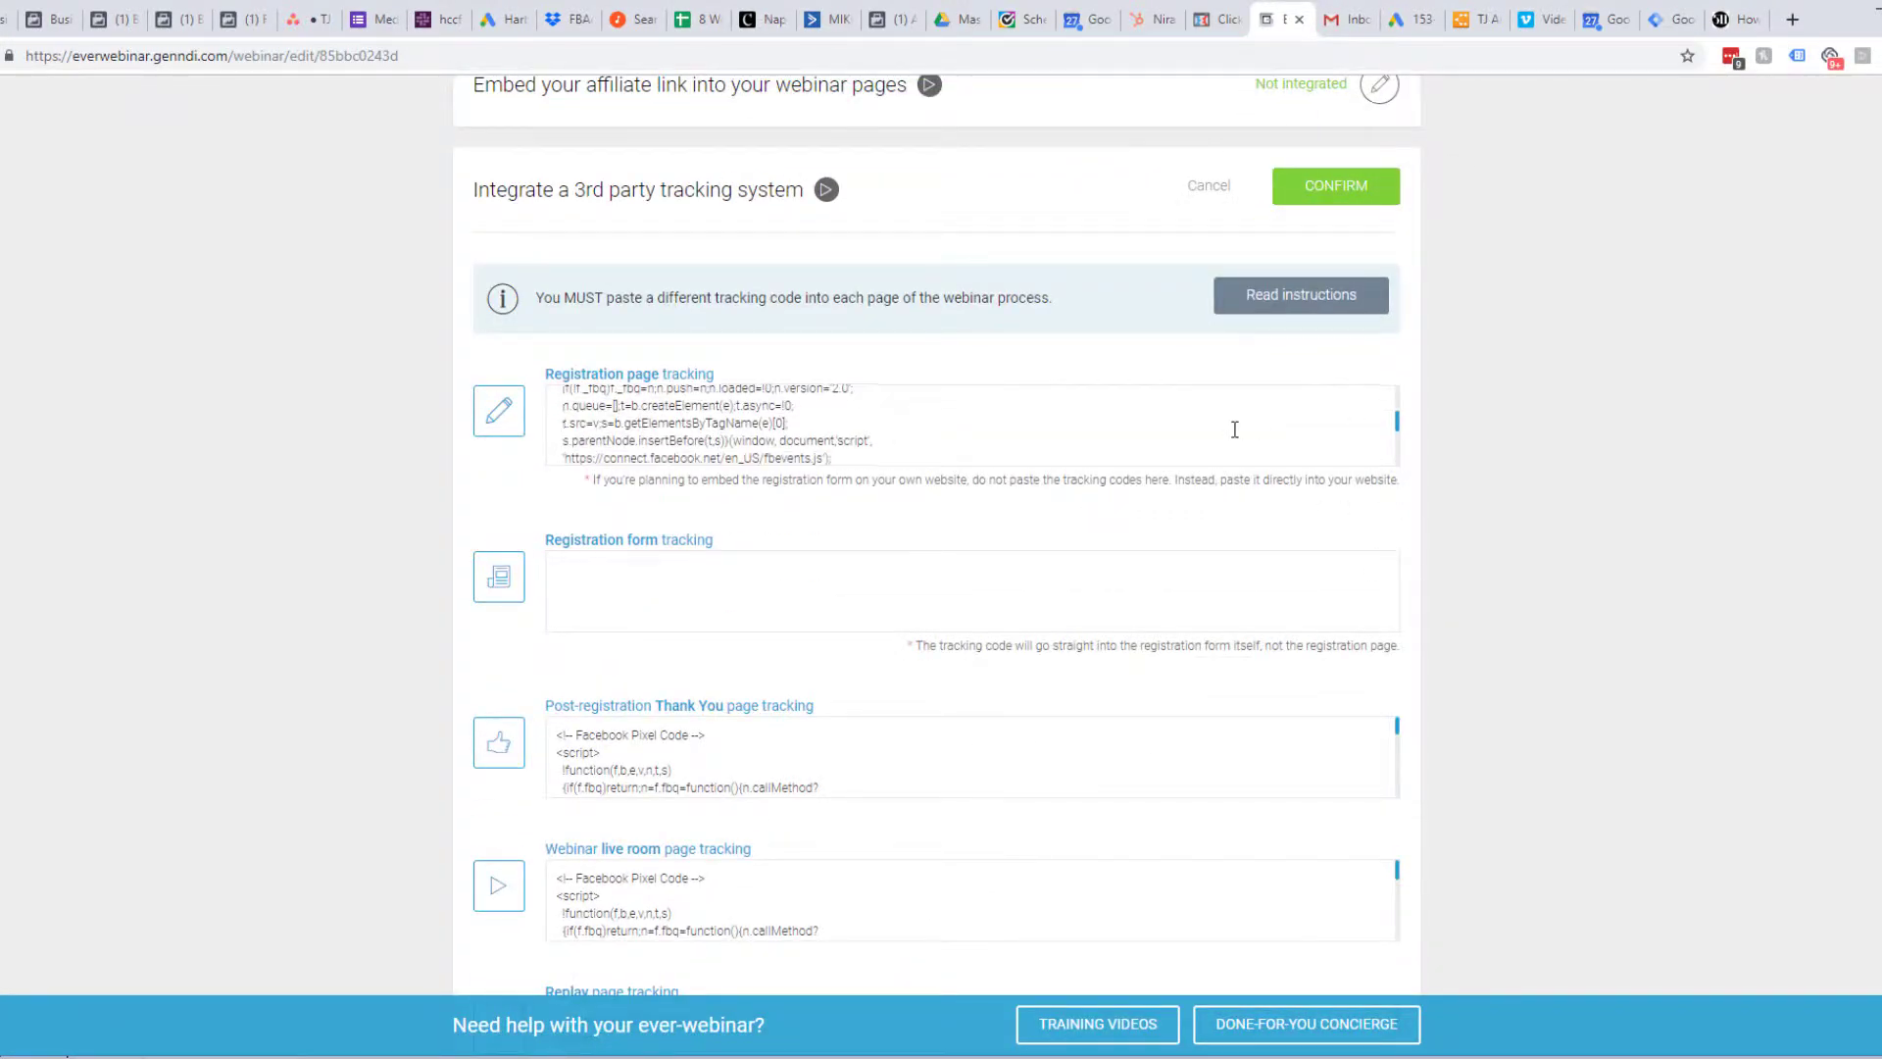
{"action": "left_click_drag", "start_coordinate": [769, 447], "coordinate": [401, 299]}
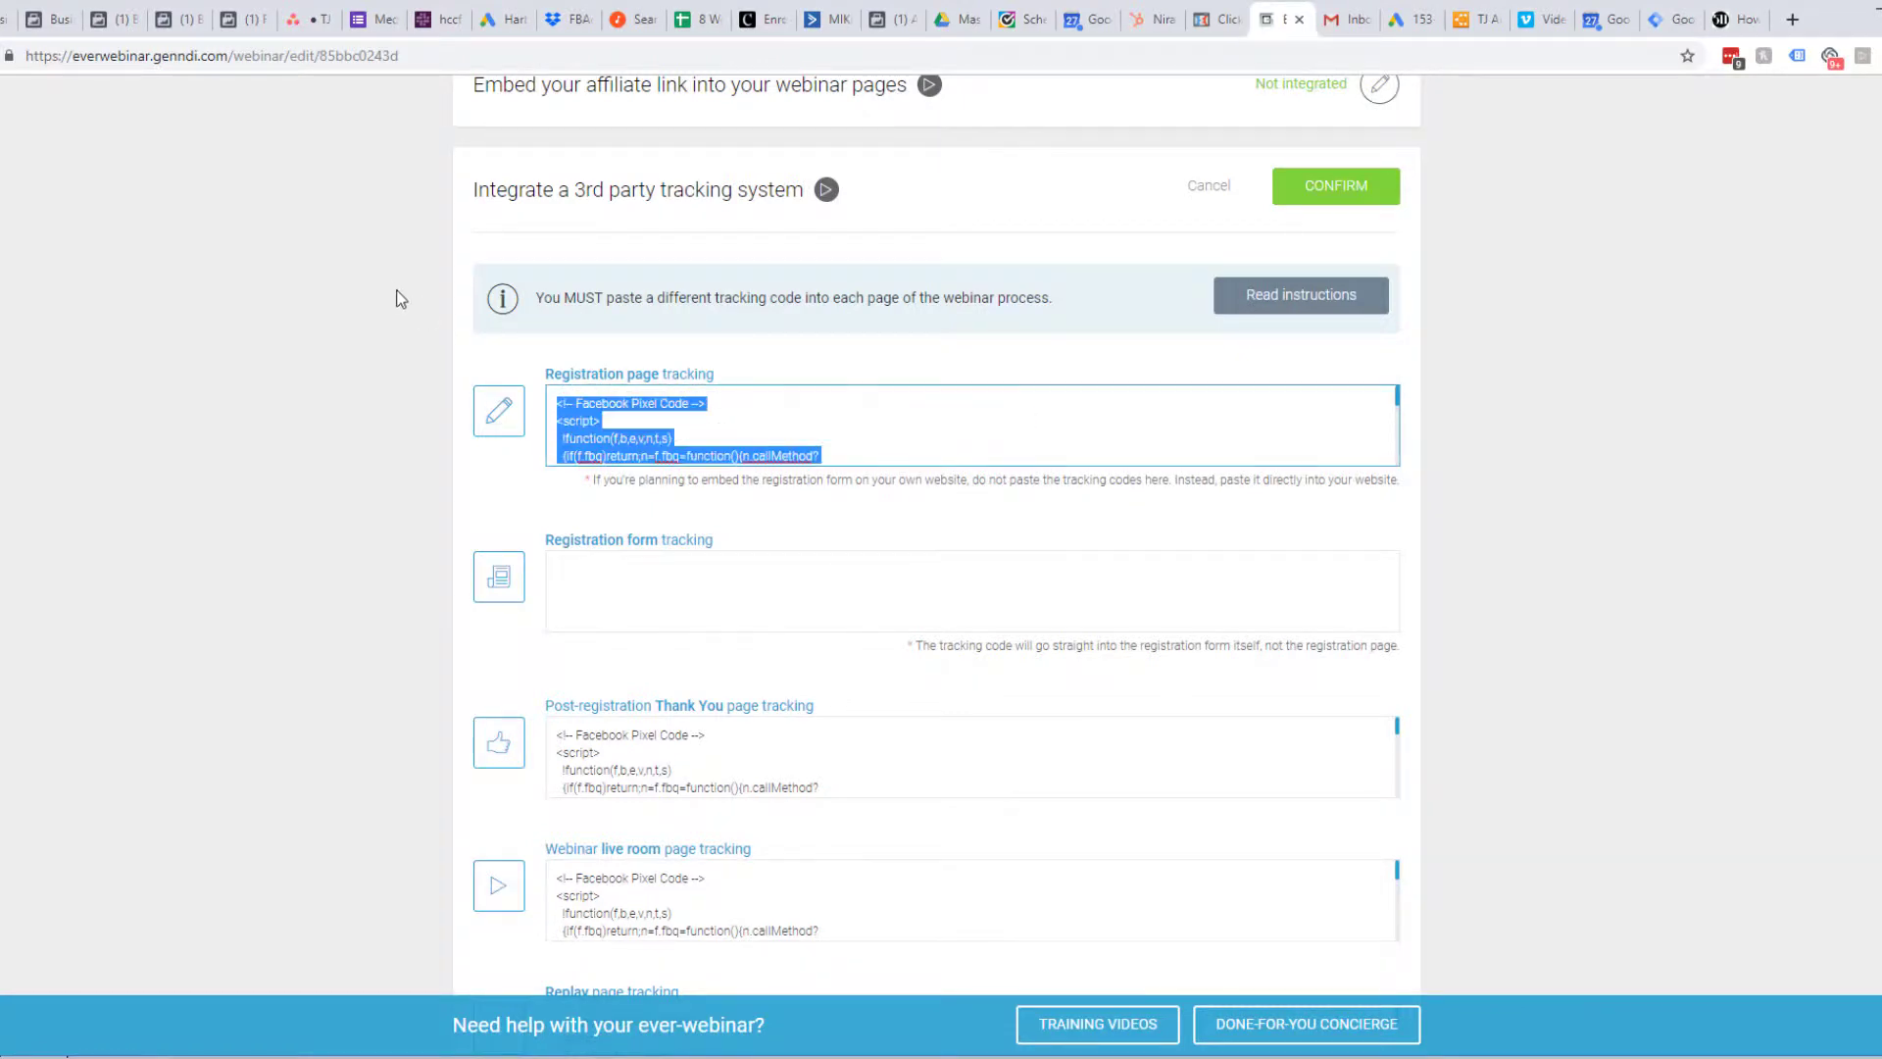
{"action": "key", "text": "BackSpace"}
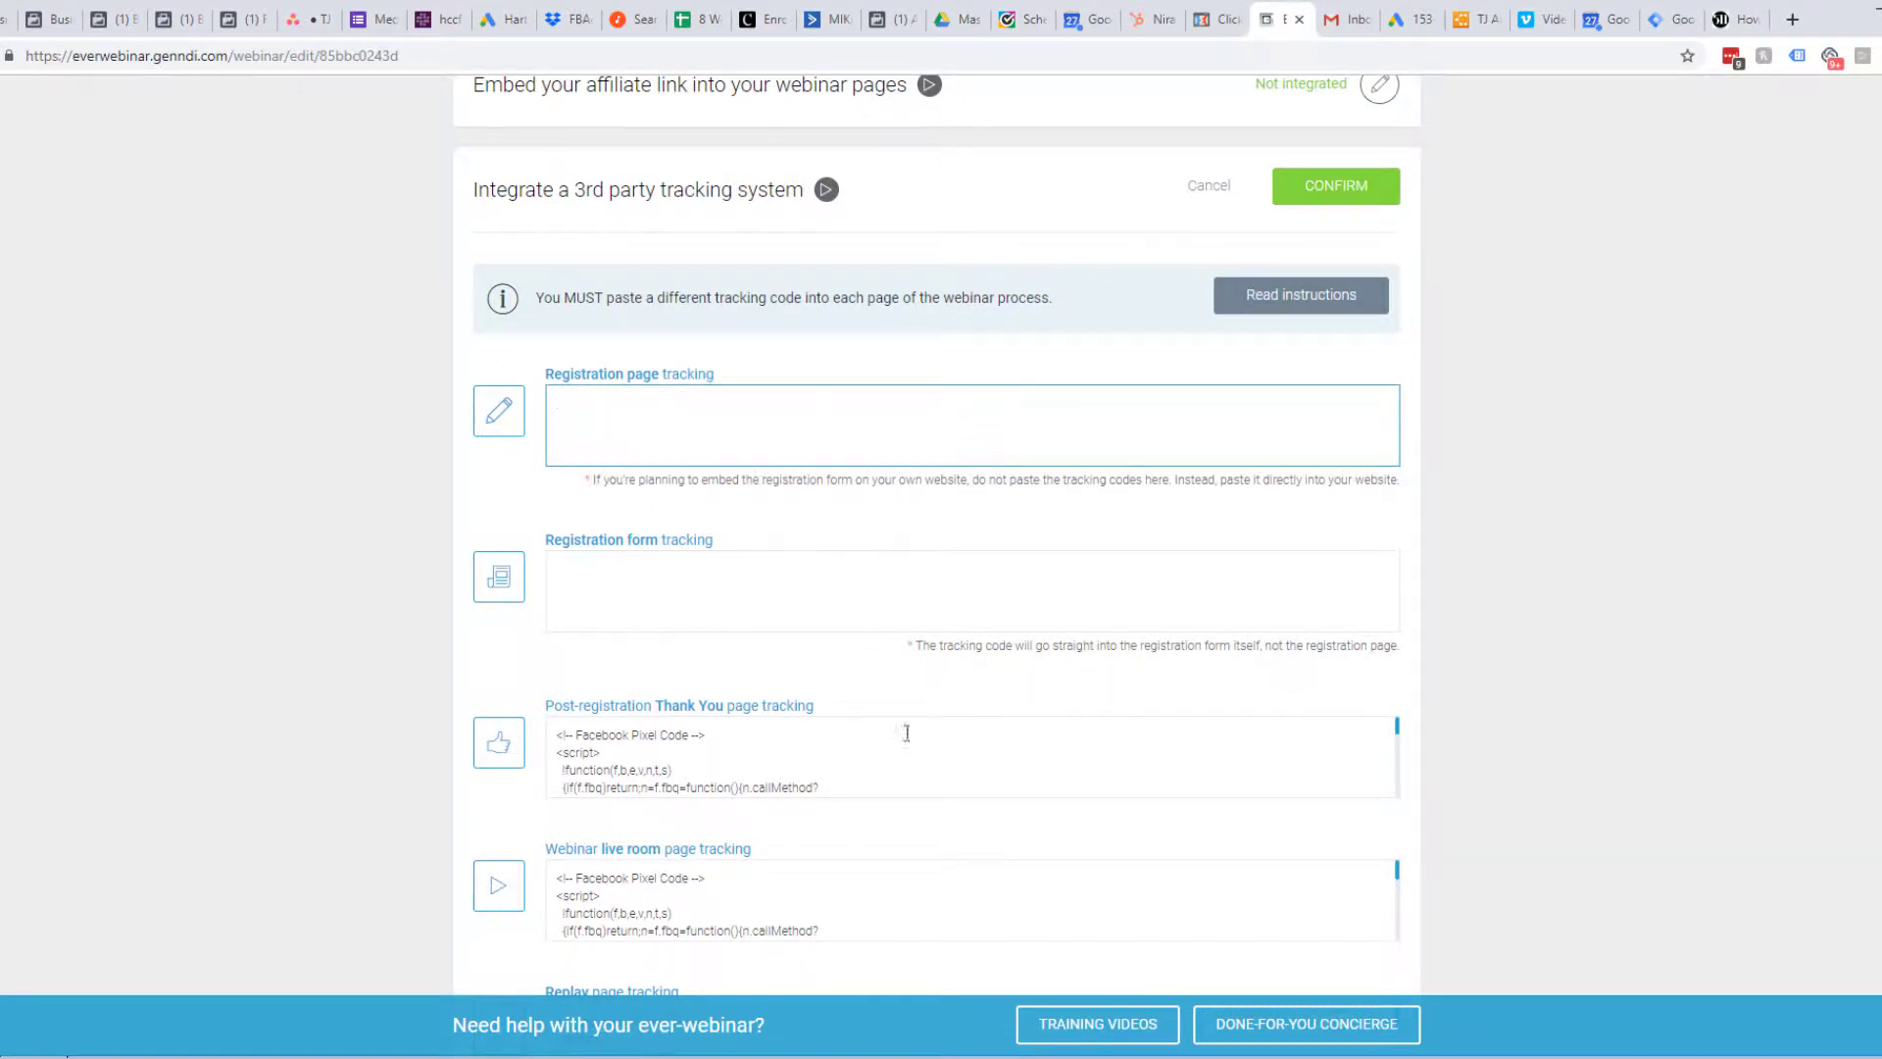
{"action": "scroll", "coordinate": [1057, 762], "scroll_direction": "down", "scroll_amount": 5}
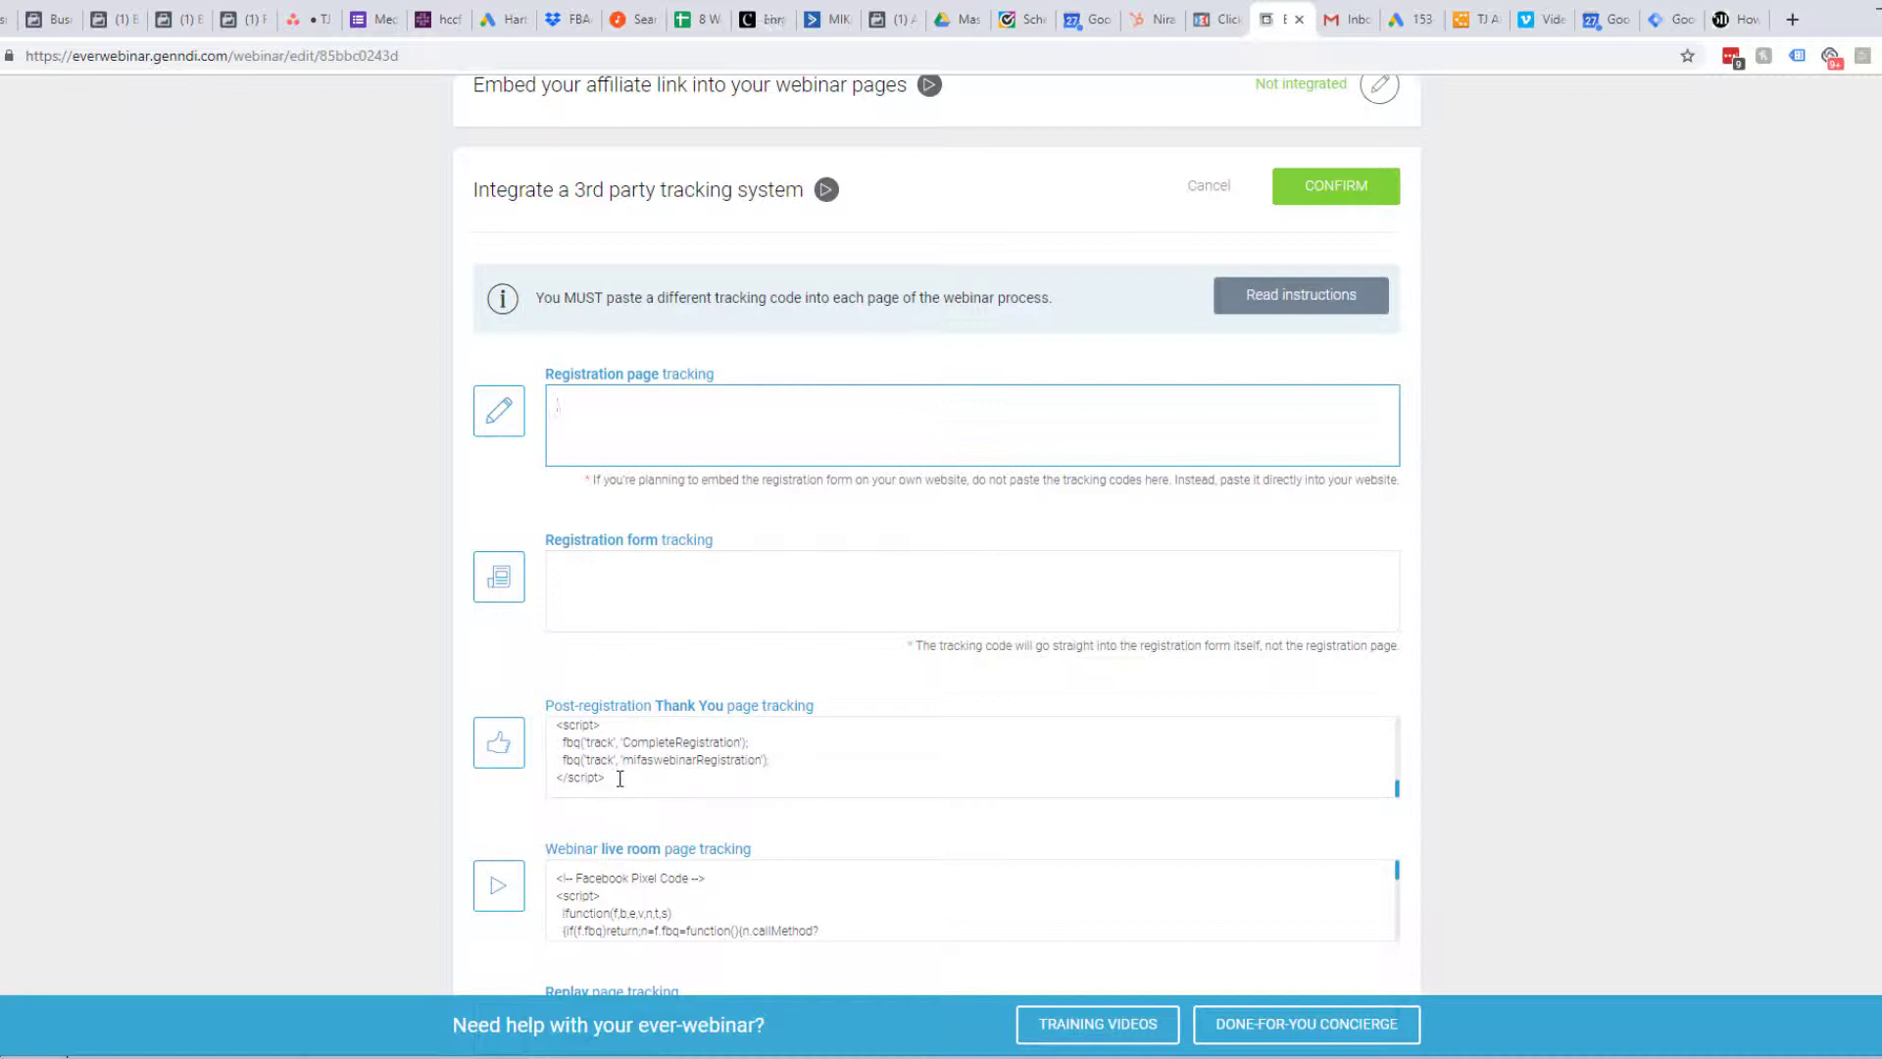
{"action": "key", "text": "ctrl+a"}
{"action": "key", "text": "BackSpace"}
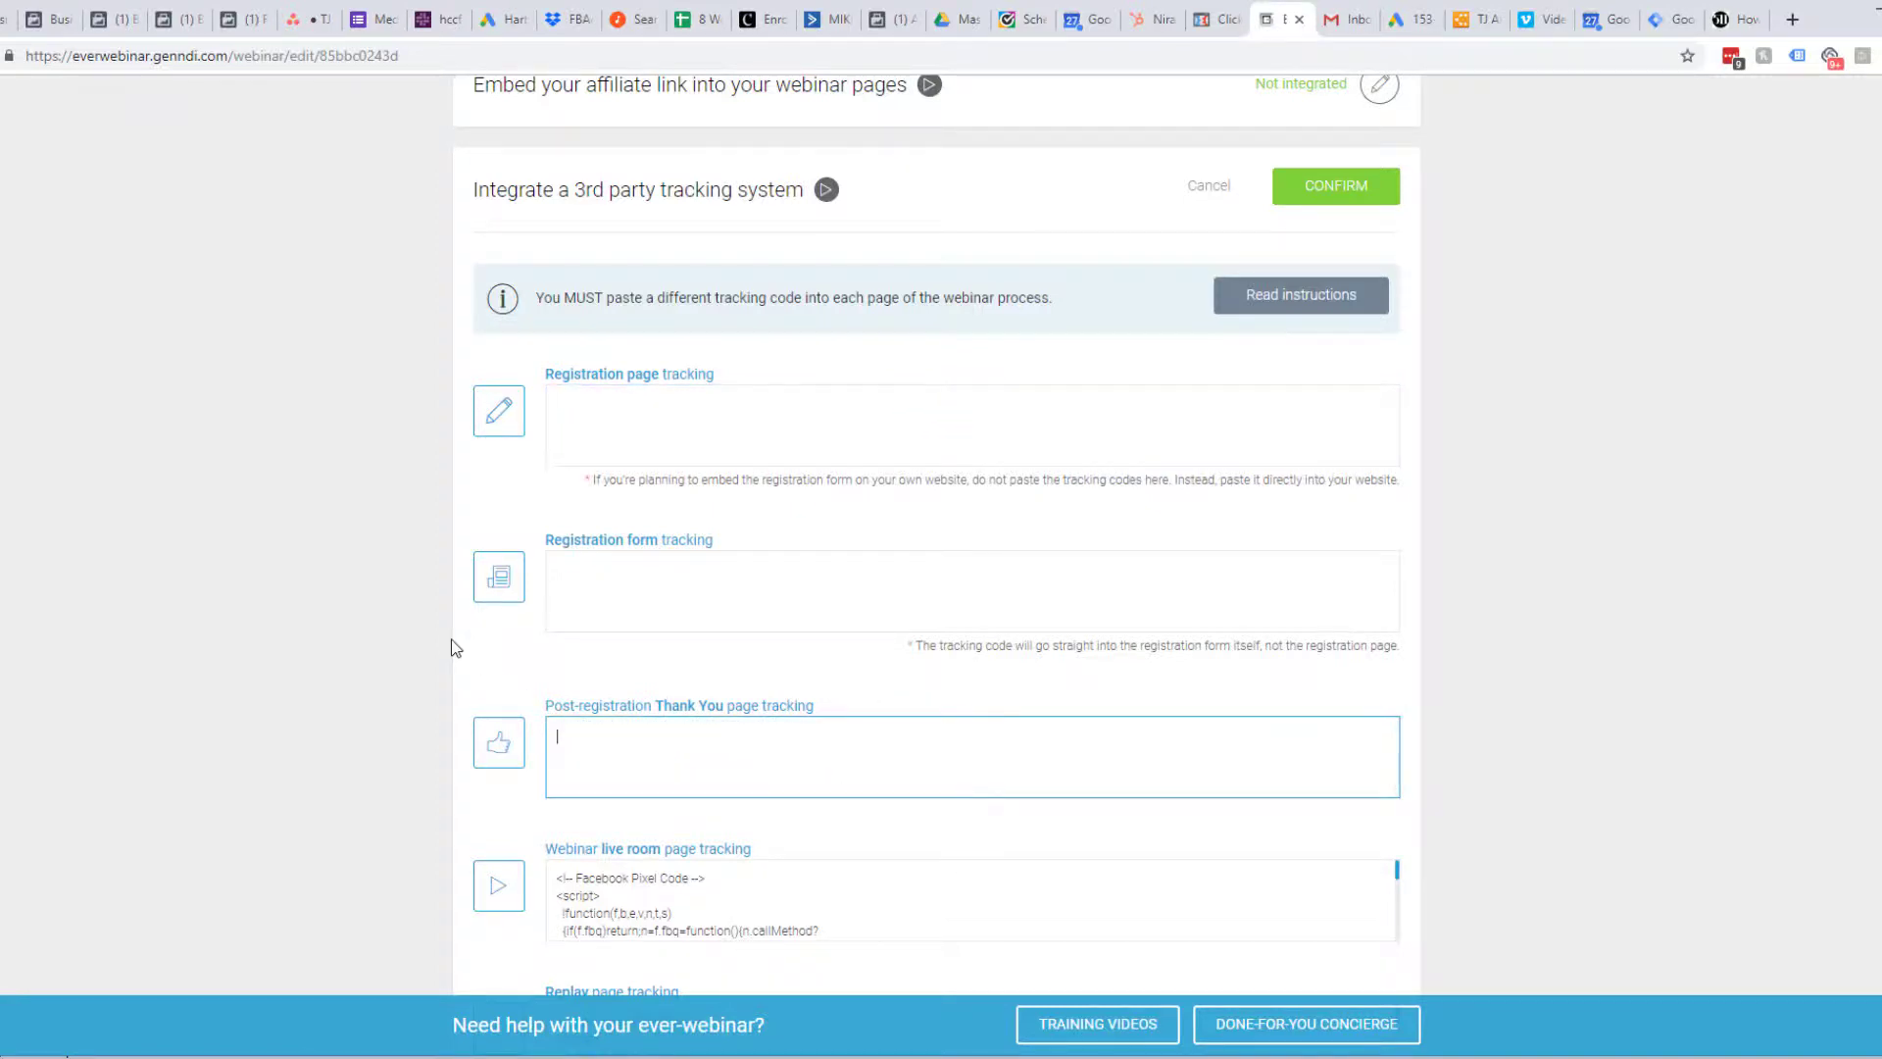
Step: Clear the Facebook Pixel code from the live room and replay page tracking fields
{"action": "scroll", "coordinate": [370, 630], "scroll_direction": "down", "scroll_amount": 1}
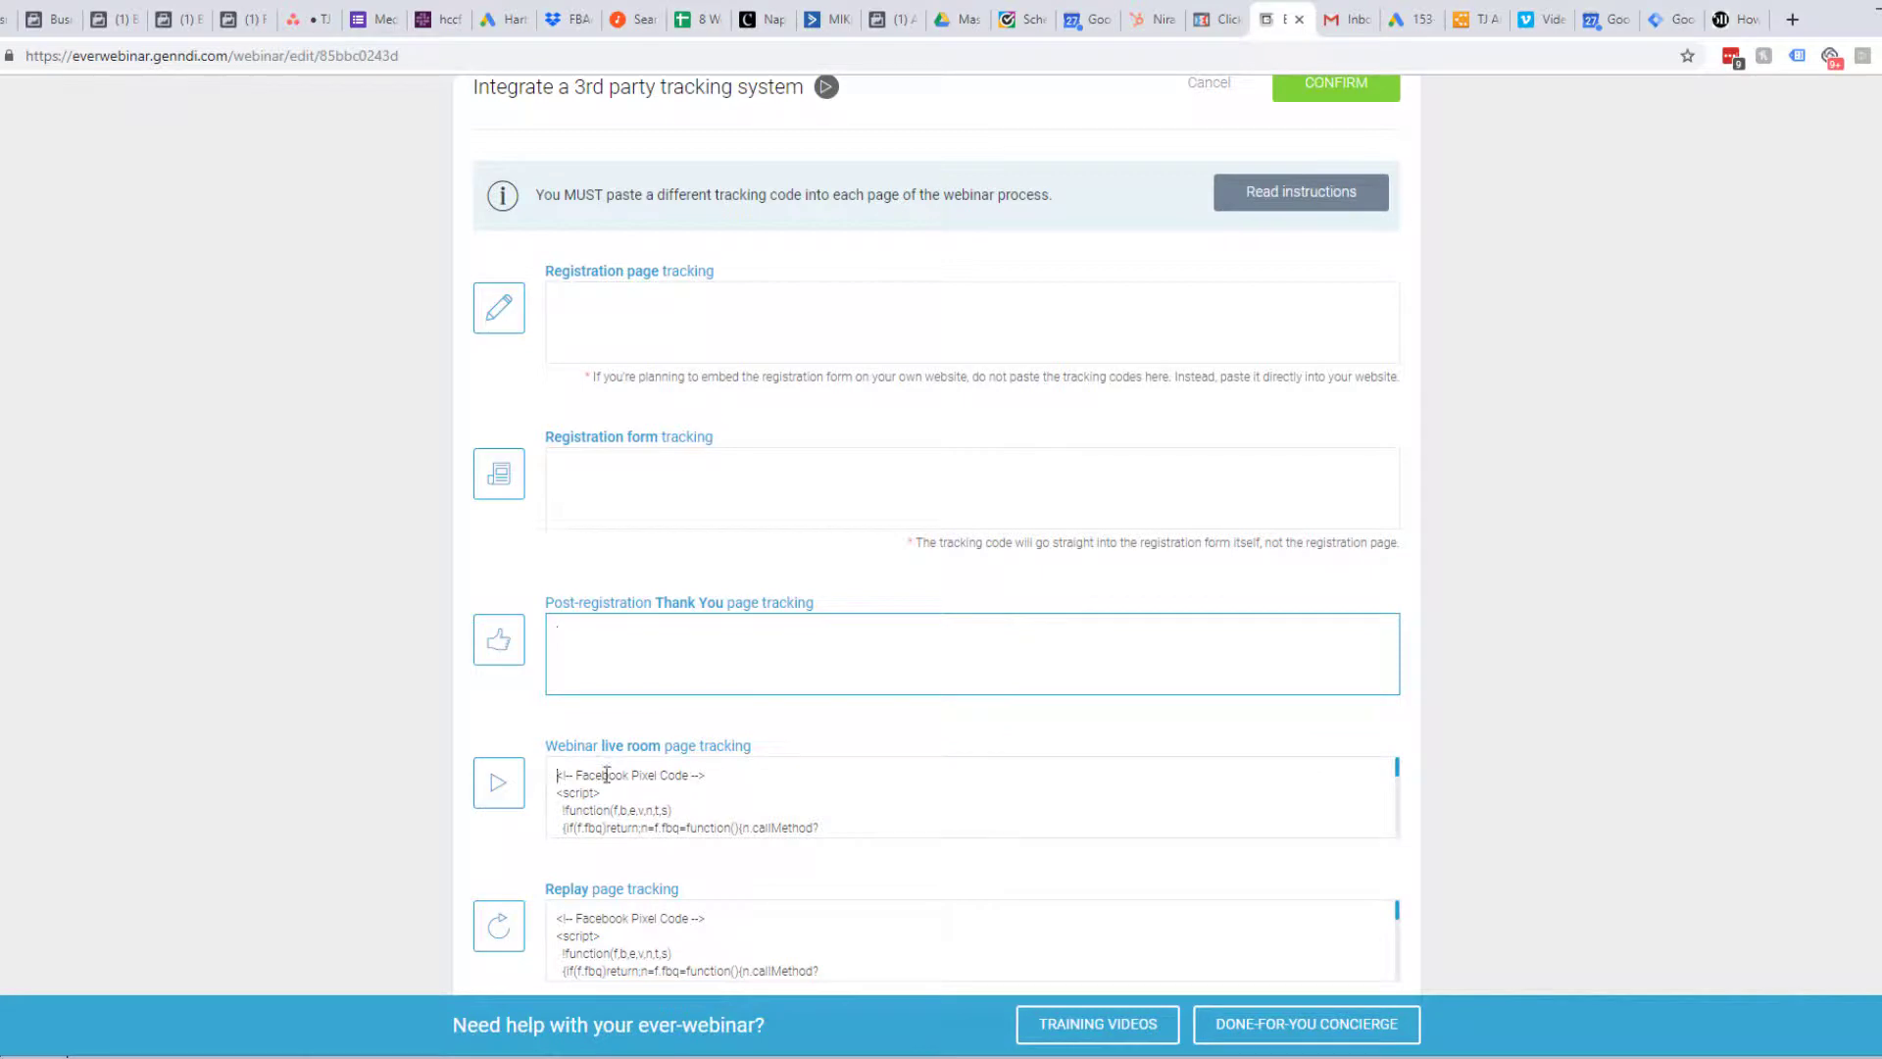
{"action": "left_click", "coordinate": [606, 774]}
{"action": "key", "text": "ctrl+a"}
{"action": "key", "text": "BackSpace"}
{"action": "scroll", "coordinate": [1025, 844], "scroll_direction": "down", "scroll_amount": 2}
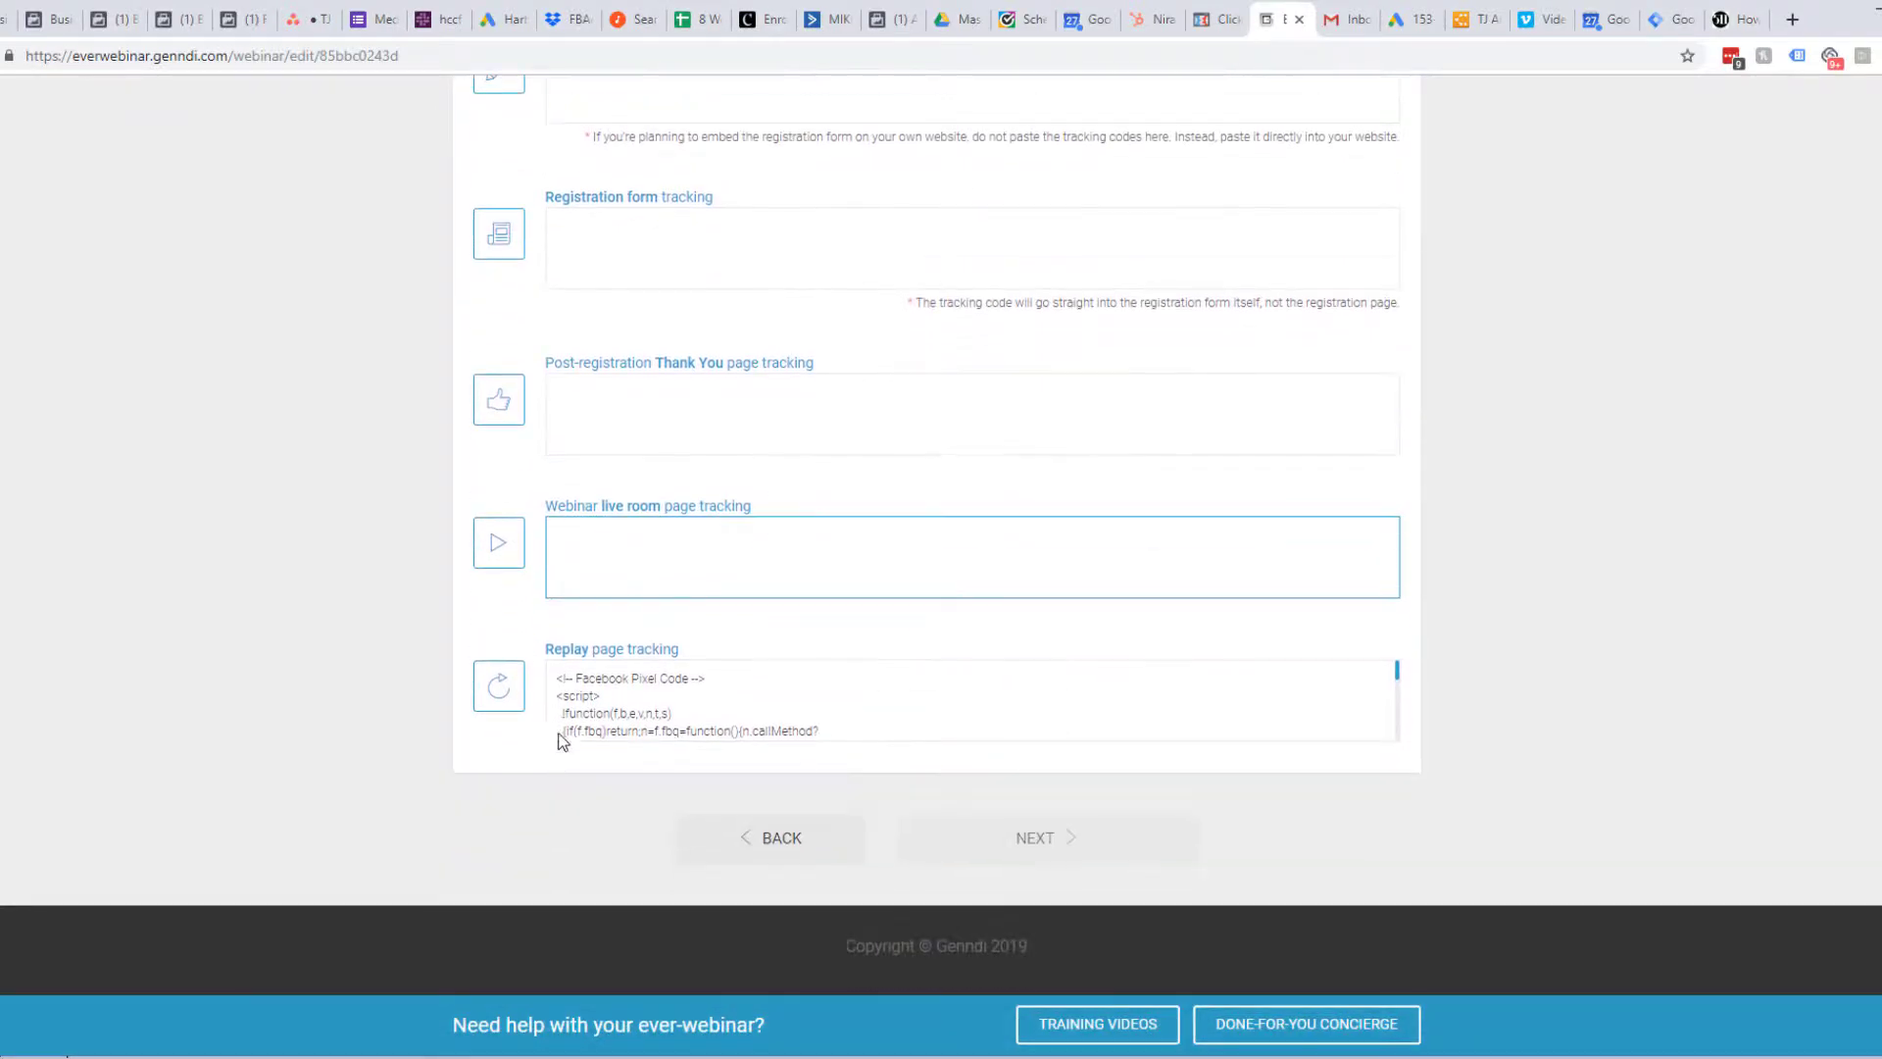
{"action": "left_click", "coordinate": [552, 676]}
{"action": "key", "text": "ctrl+a"}
{"action": "key", "text": "BackSpace"}
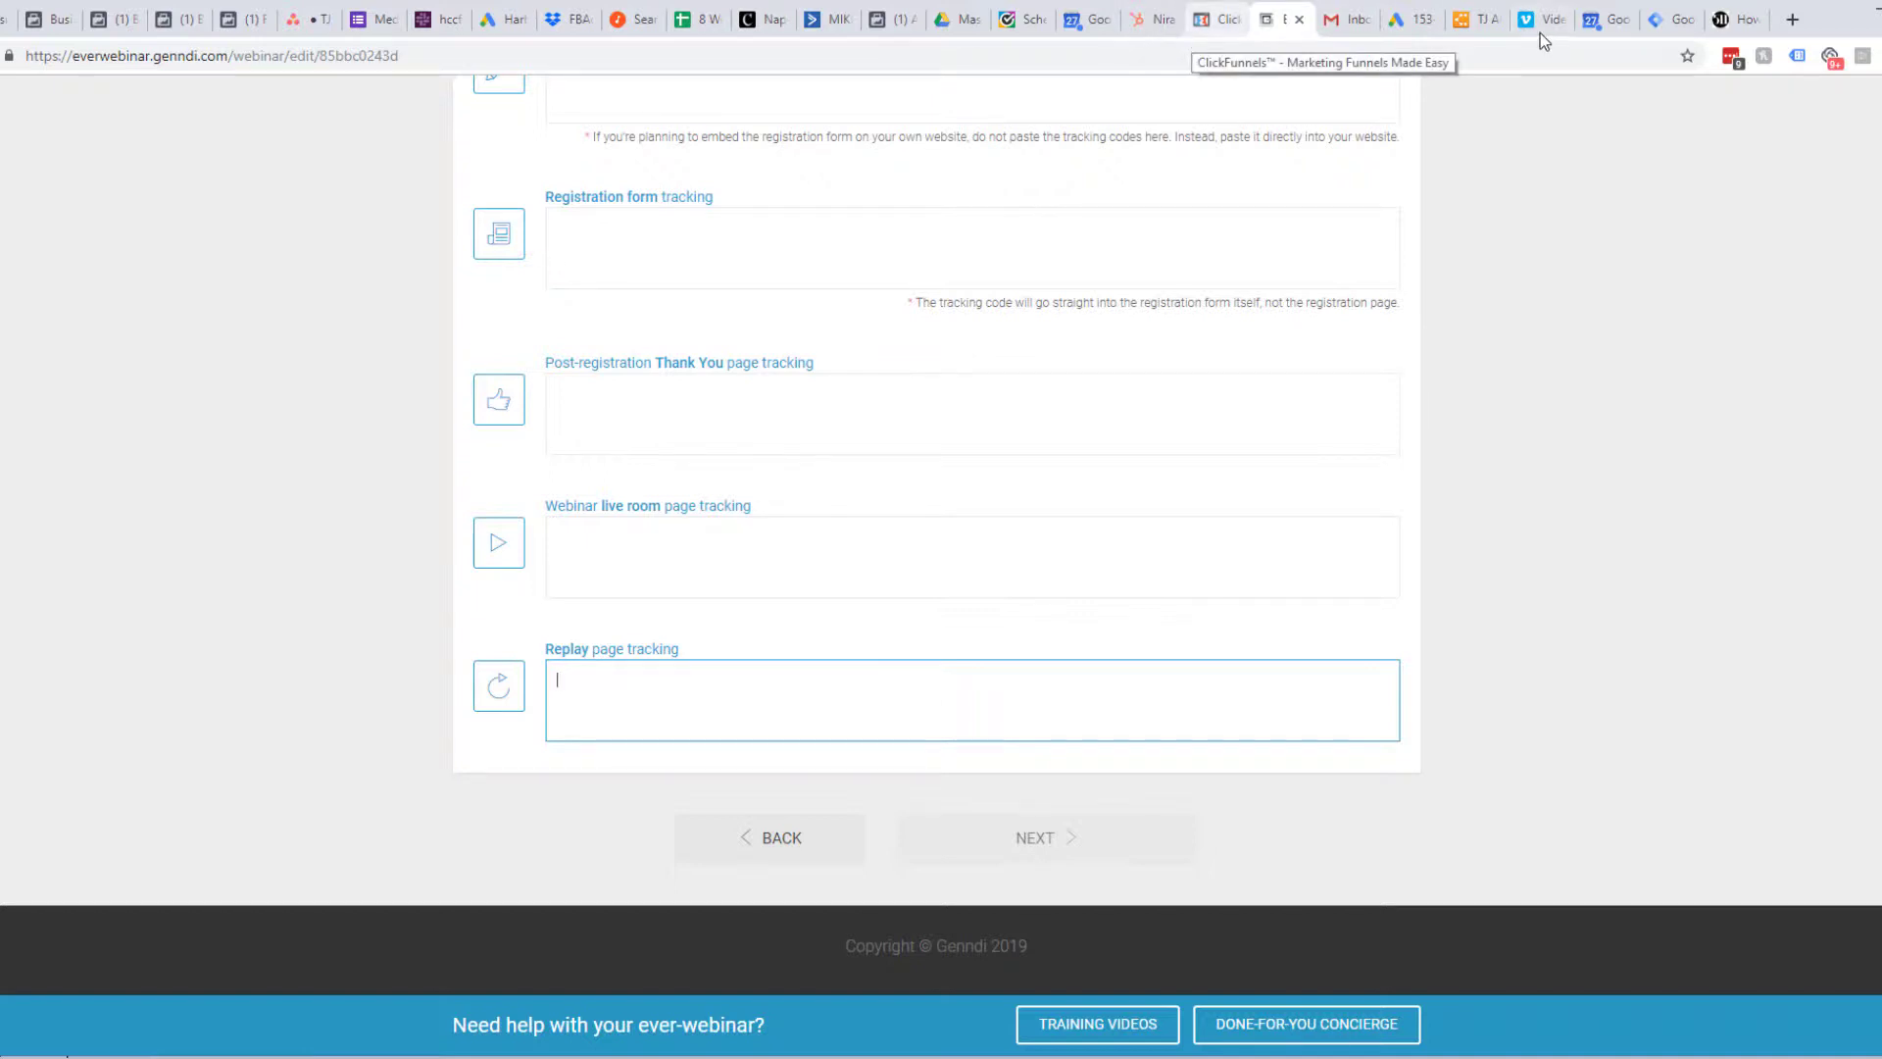
Step: Copy the Google Tag Manager head code snippet from the Tag Manager install dialog
{"action": "left_click_drag", "start_coordinate": [1678, 30], "coordinate": [1350, 21]}
{"action": "left_click", "coordinate": [454, 365]}
{"action": "key", "text": "ctrl+c"}
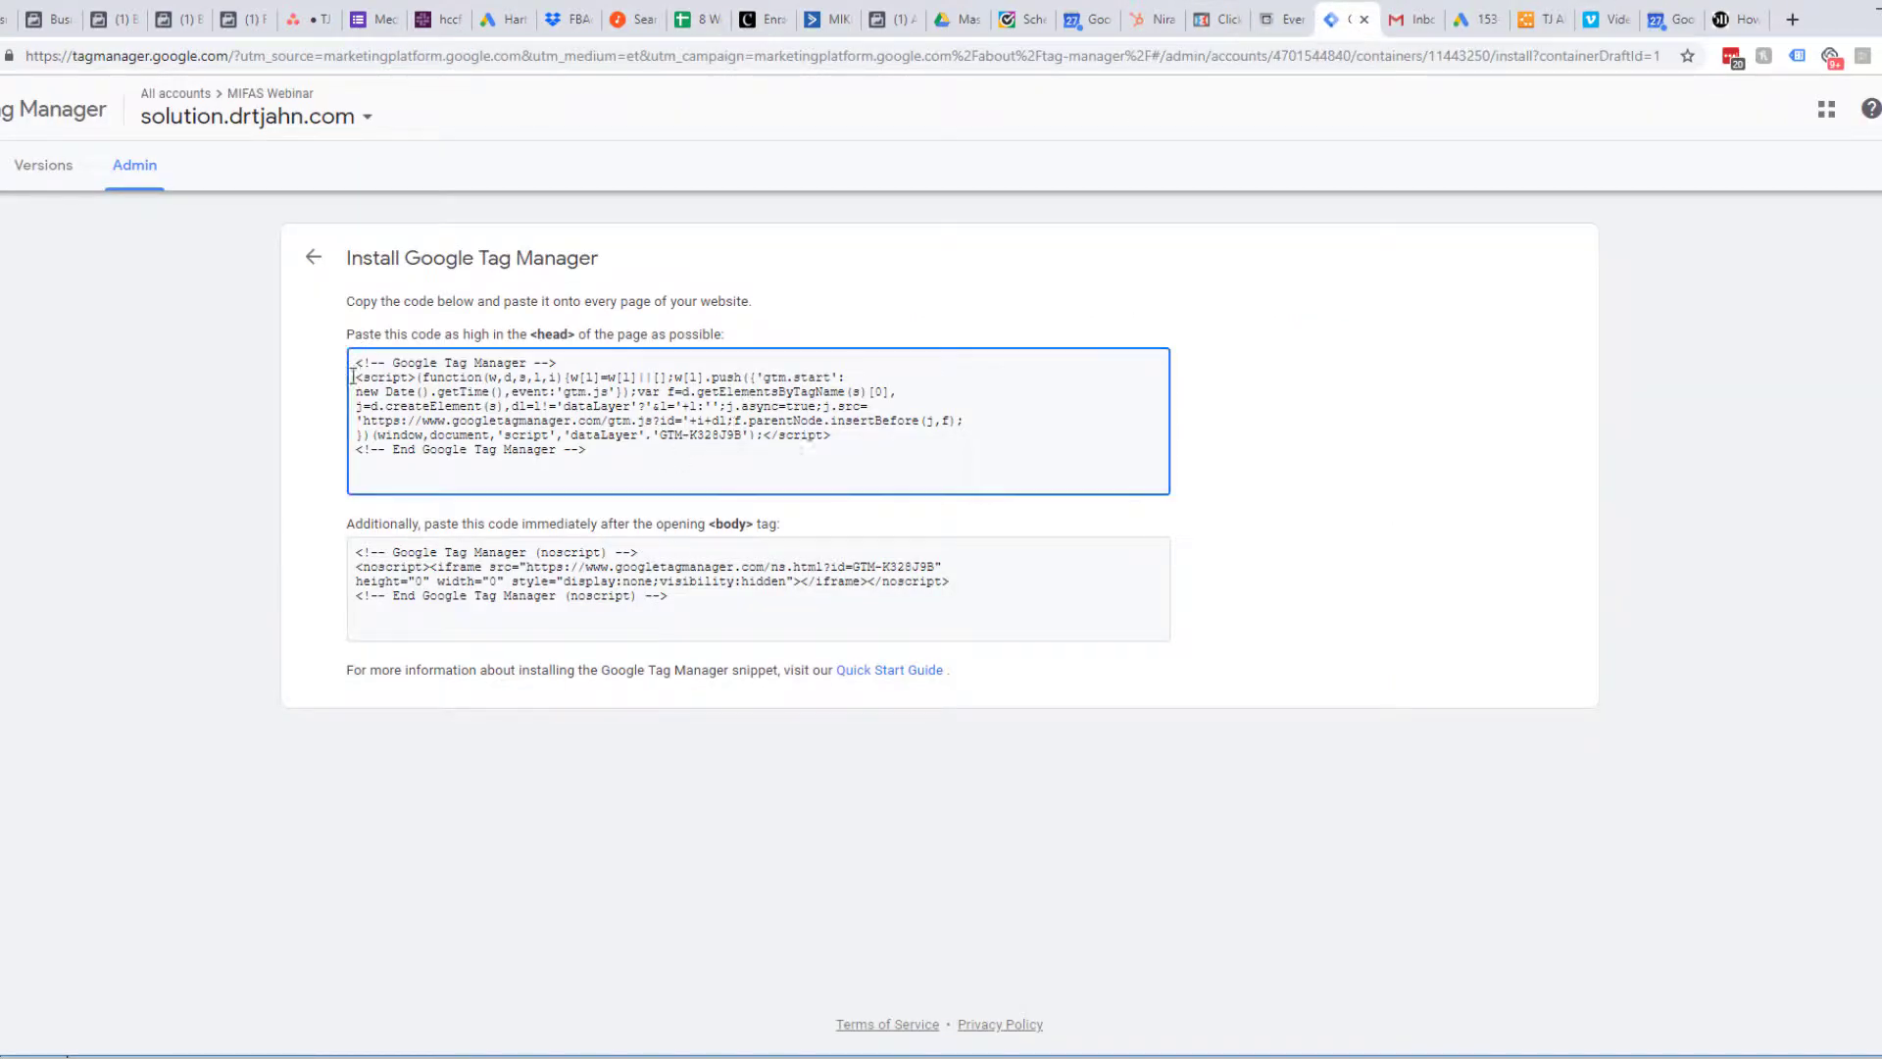
{"action": "right_click", "coordinate": [454, 364]}
{"action": "left_click", "coordinate": [496, 382]}
{"action": "left_click", "coordinate": [1282, 20]}
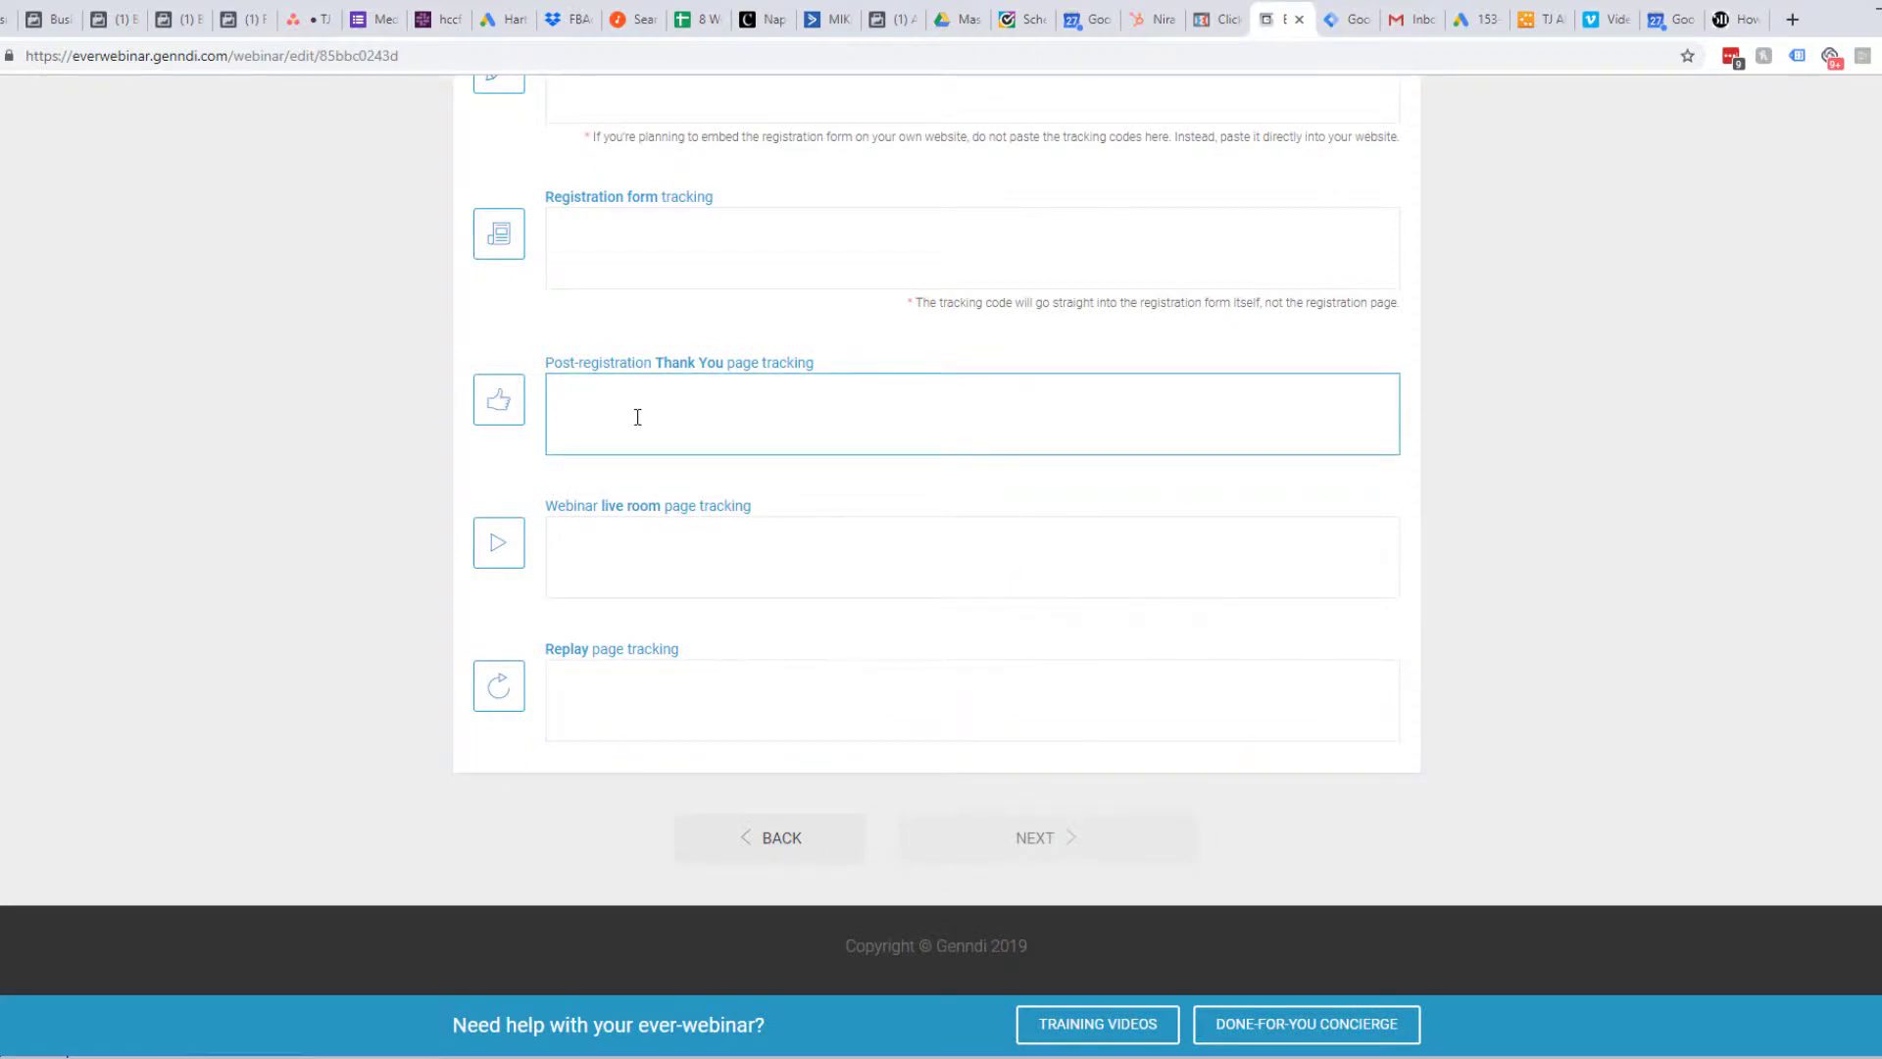
Step: Paste the Tag Manager code into the Thank You, live room and replay tracking fields
{"action": "key", "text": "ctrl+v"}
{"action": "left_click", "coordinate": [663, 546]}
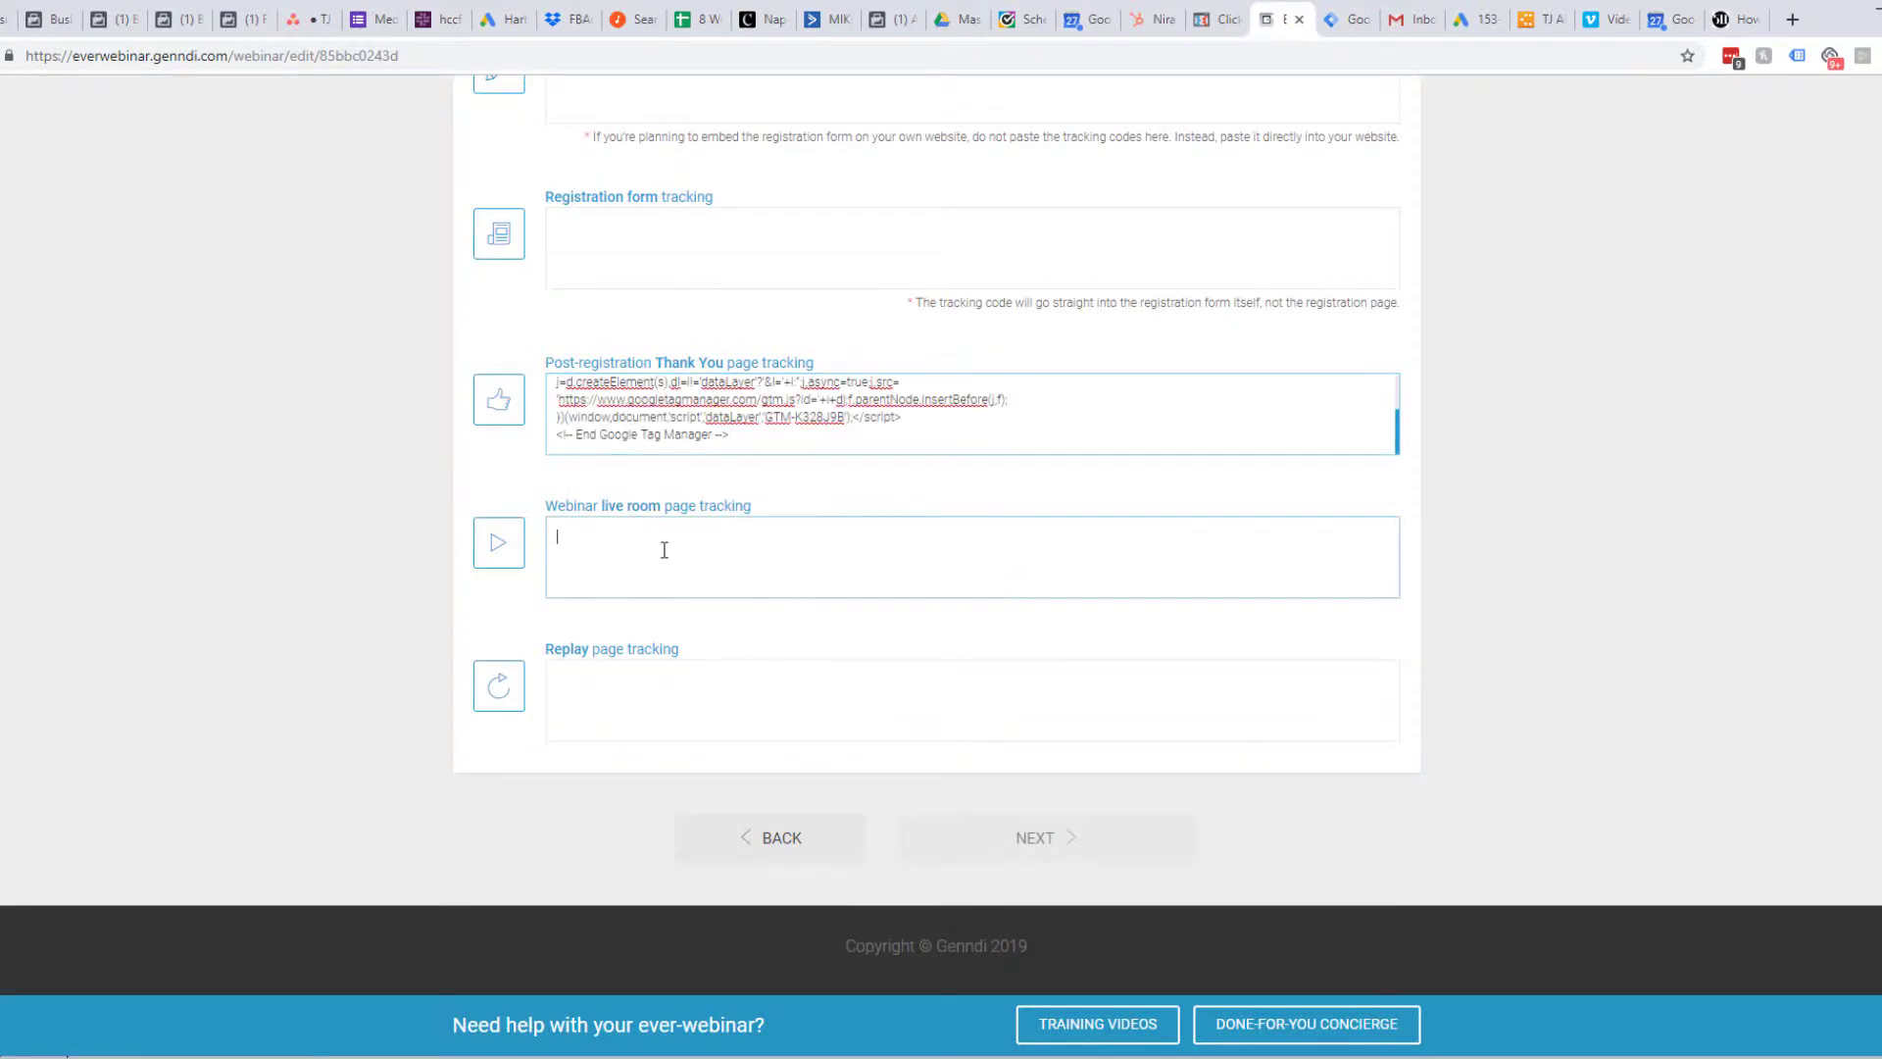
{"action": "key", "text": "ctrl+v"}
{"action": "left_click", "coordinate": [619, 699]}
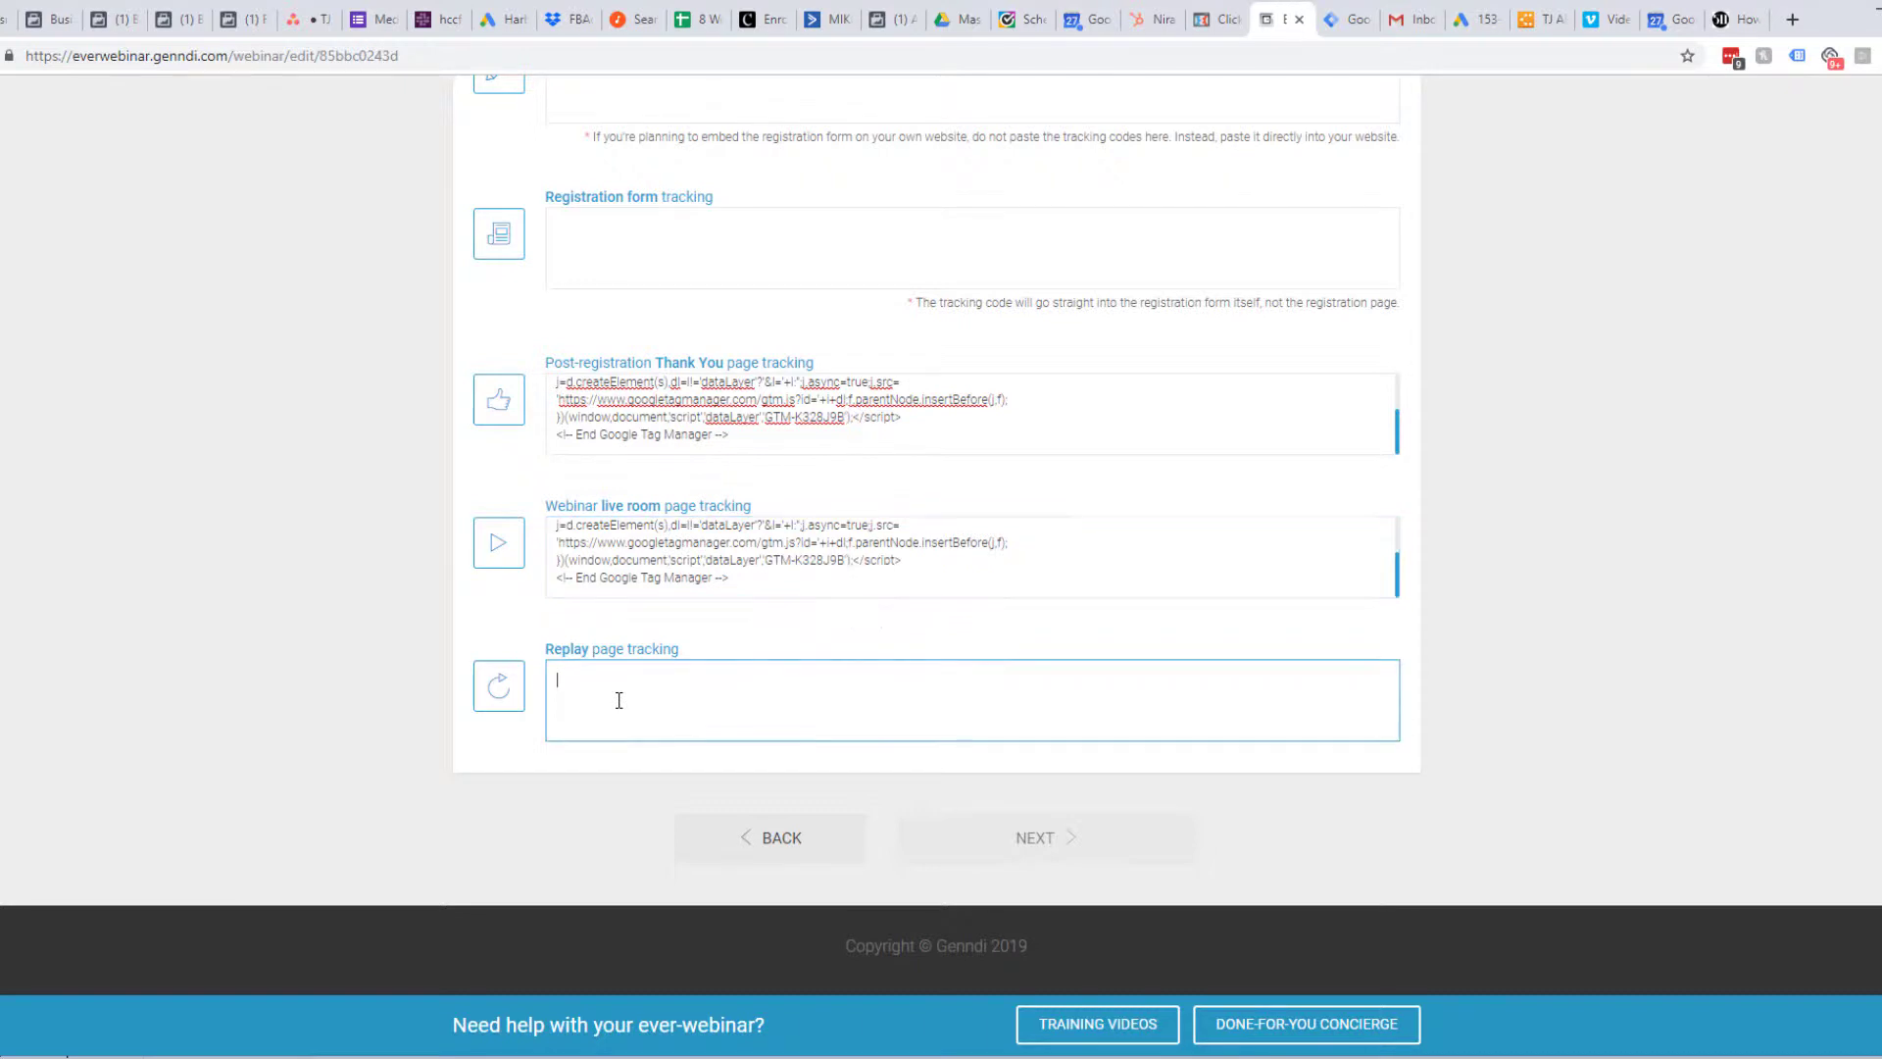
{"action": "key", "text": "ctrl+v"}
{"action": "scroll", "coordinate": [134, 483], "scroll_direction": "up", "scroll_amount": 2}
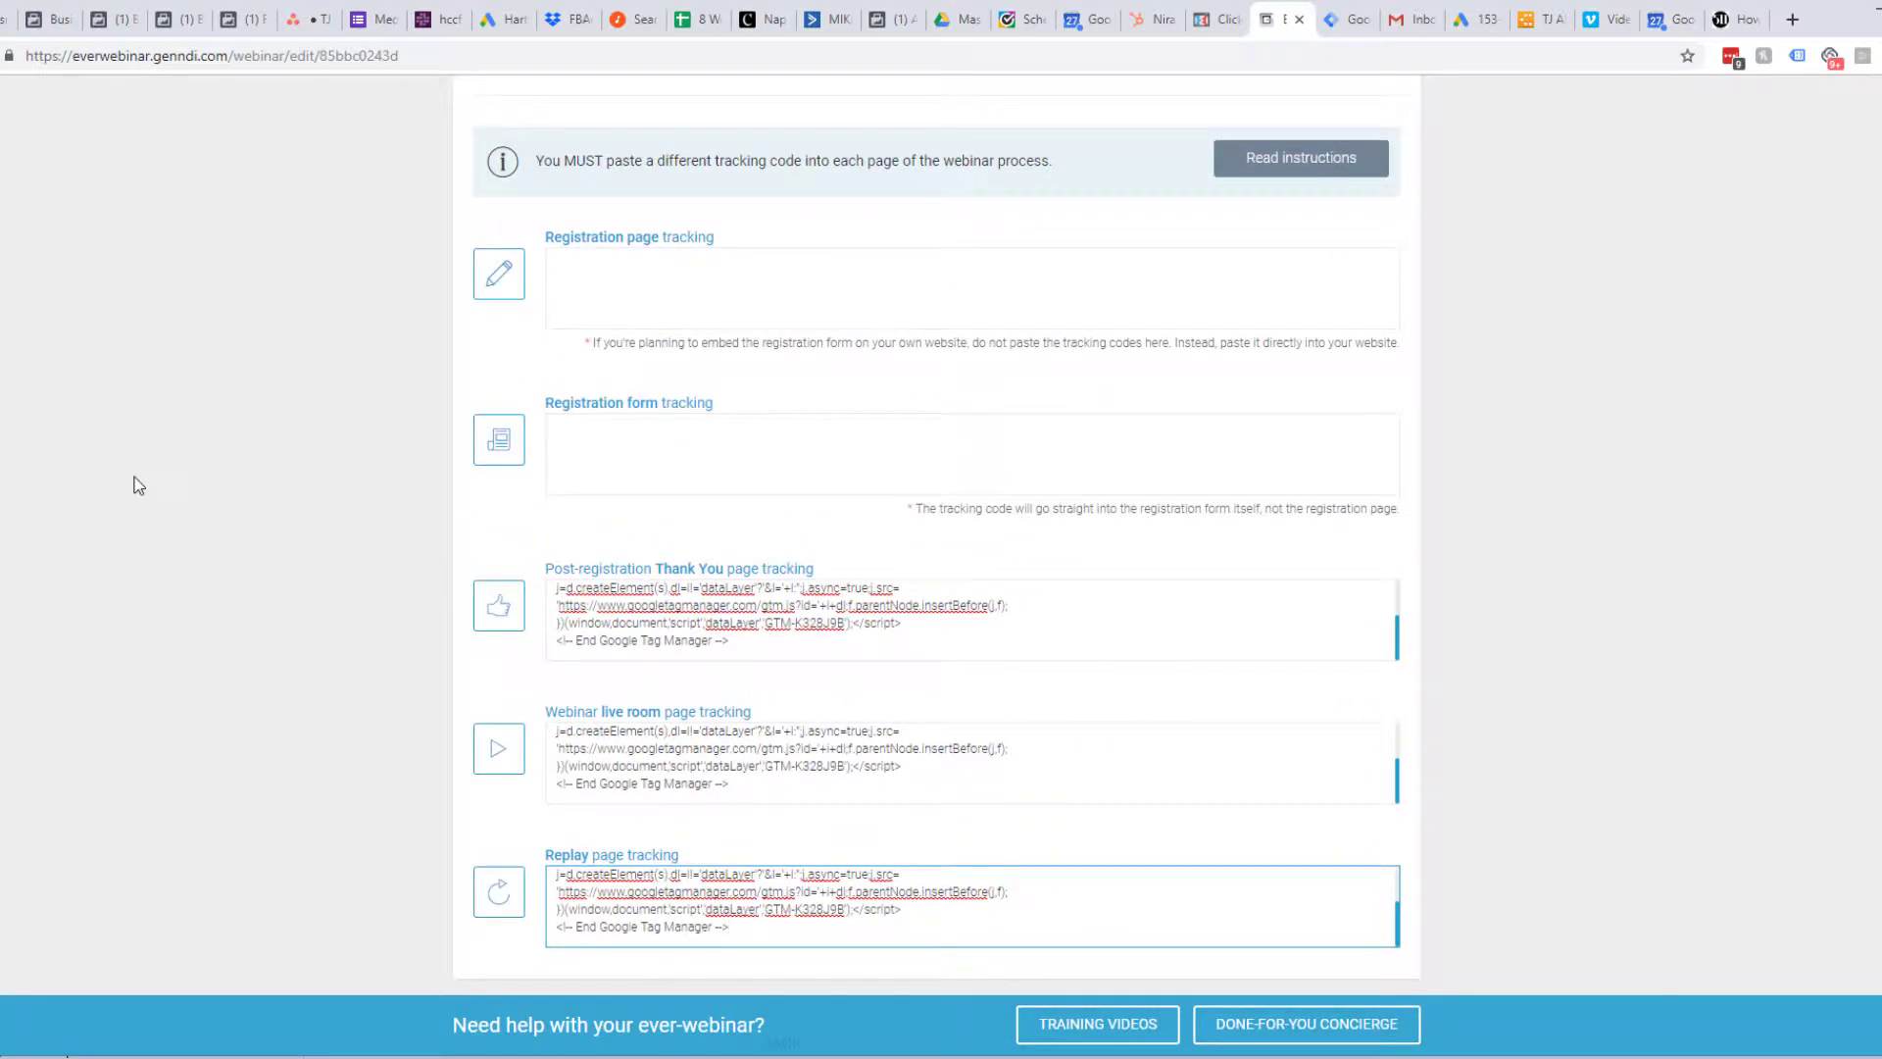
{"action": "scroll", "coordinate": [402, 713], "scroll_direction": "down", "scroll_amount": 2}
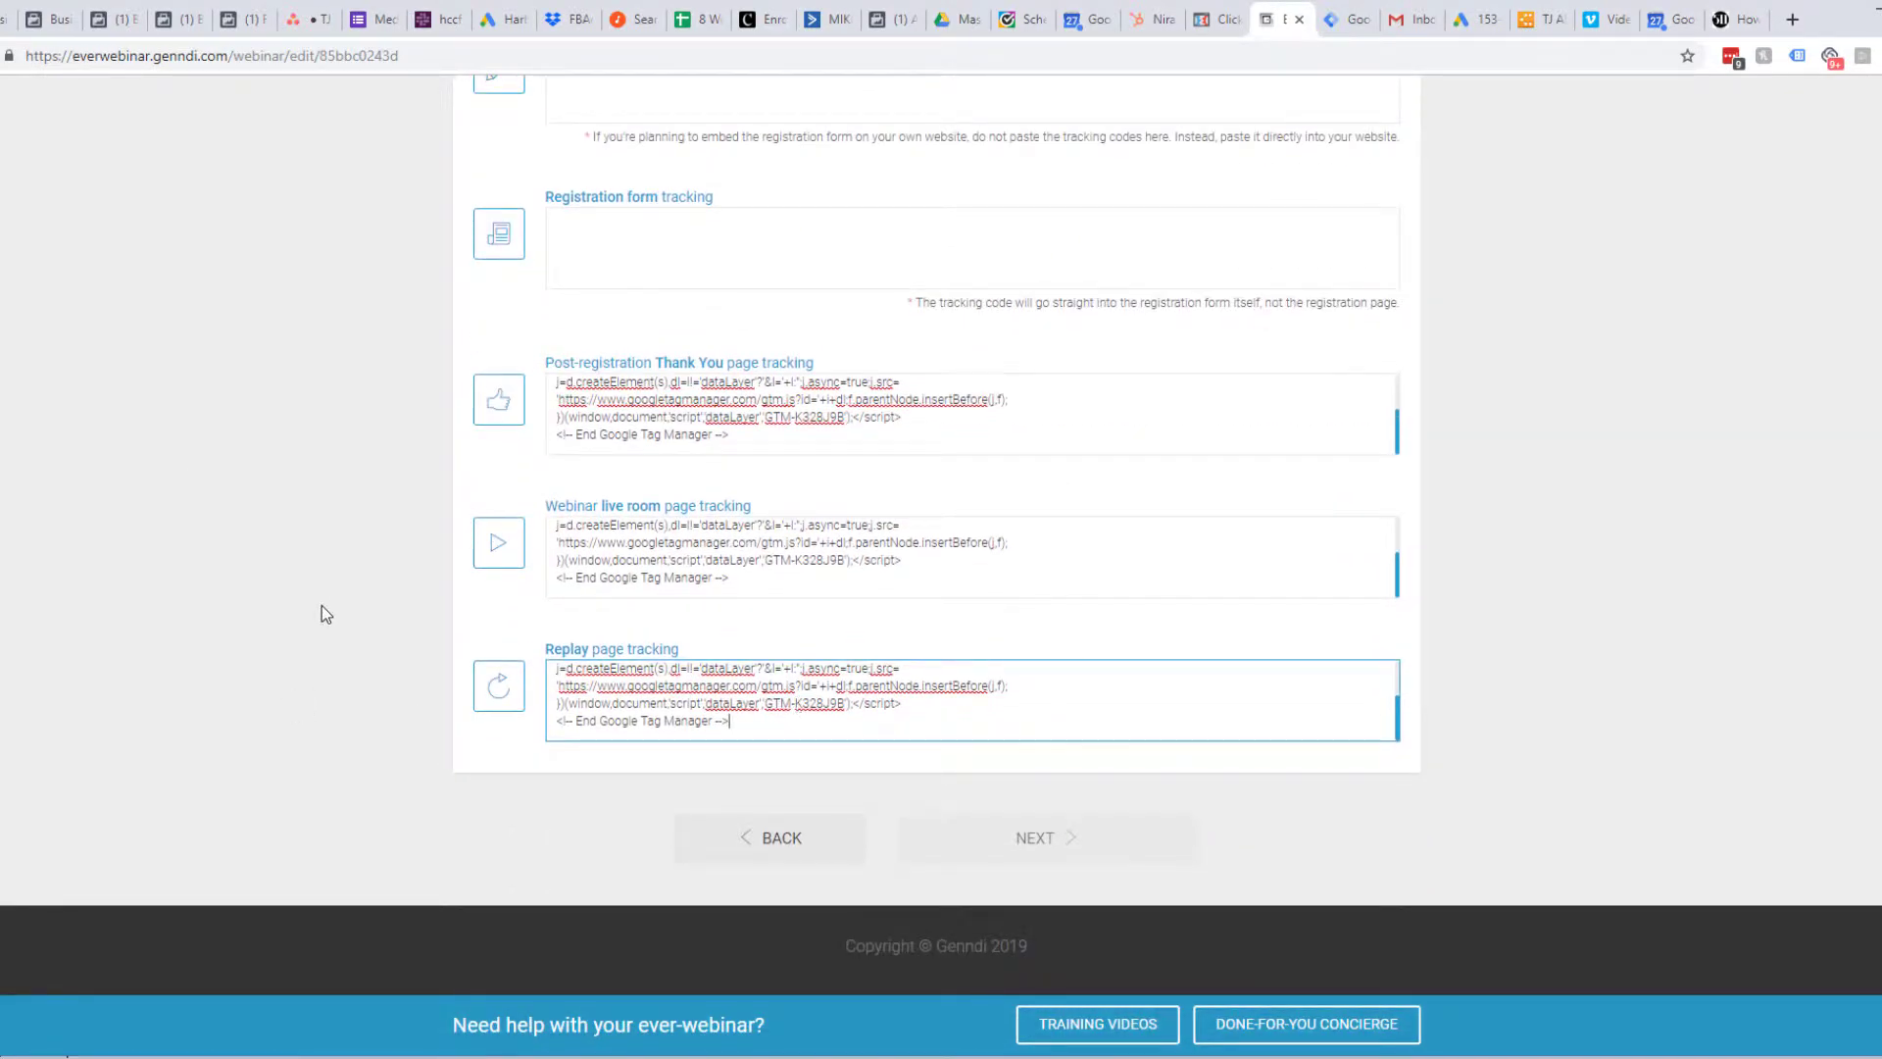
{"action": "scroll", "coordinate": [323, 606], "scroll_direction": "up", "scroll_amount": 2}
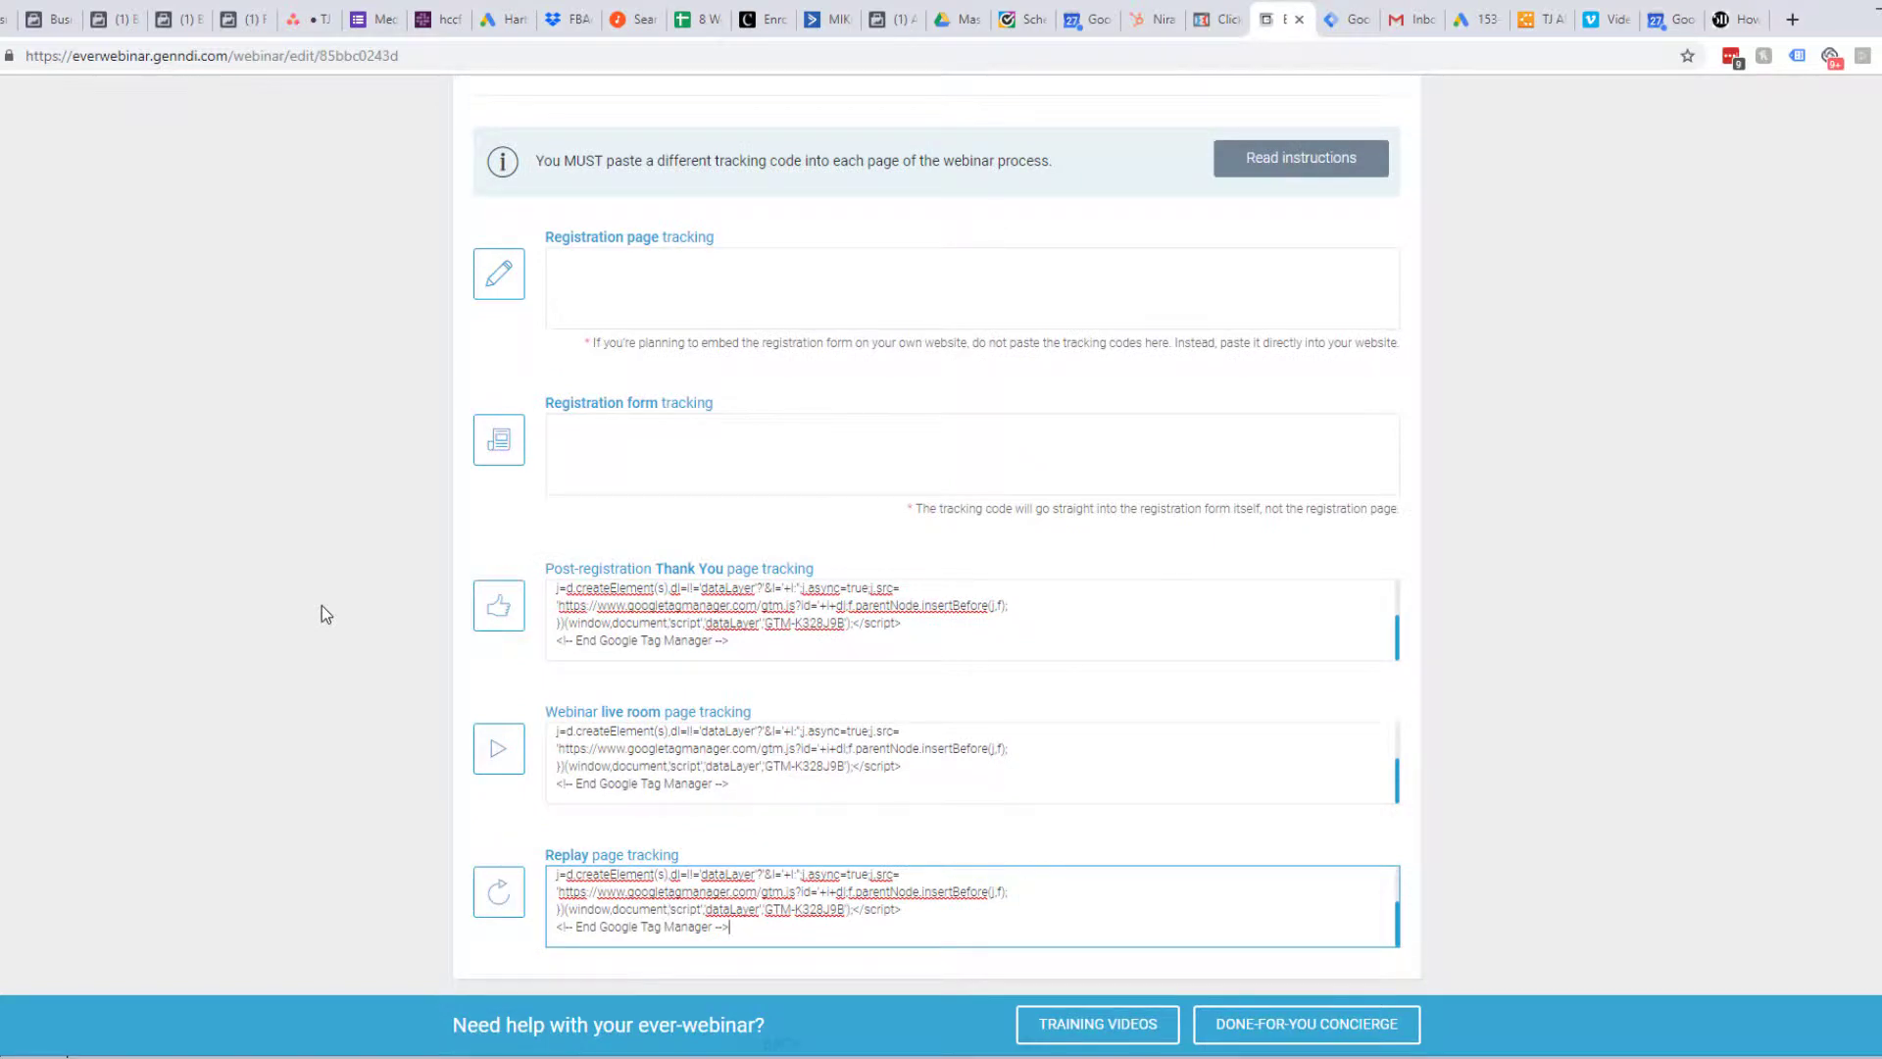
{"action": "scroll", "coordinate": [1088, 680], "scroll_direction": "down", "scroll_amount": 2}
{"action": "scroll", "coordinate": [1088, 680], "scroll_direction": "up", "scroll_amount": 7}
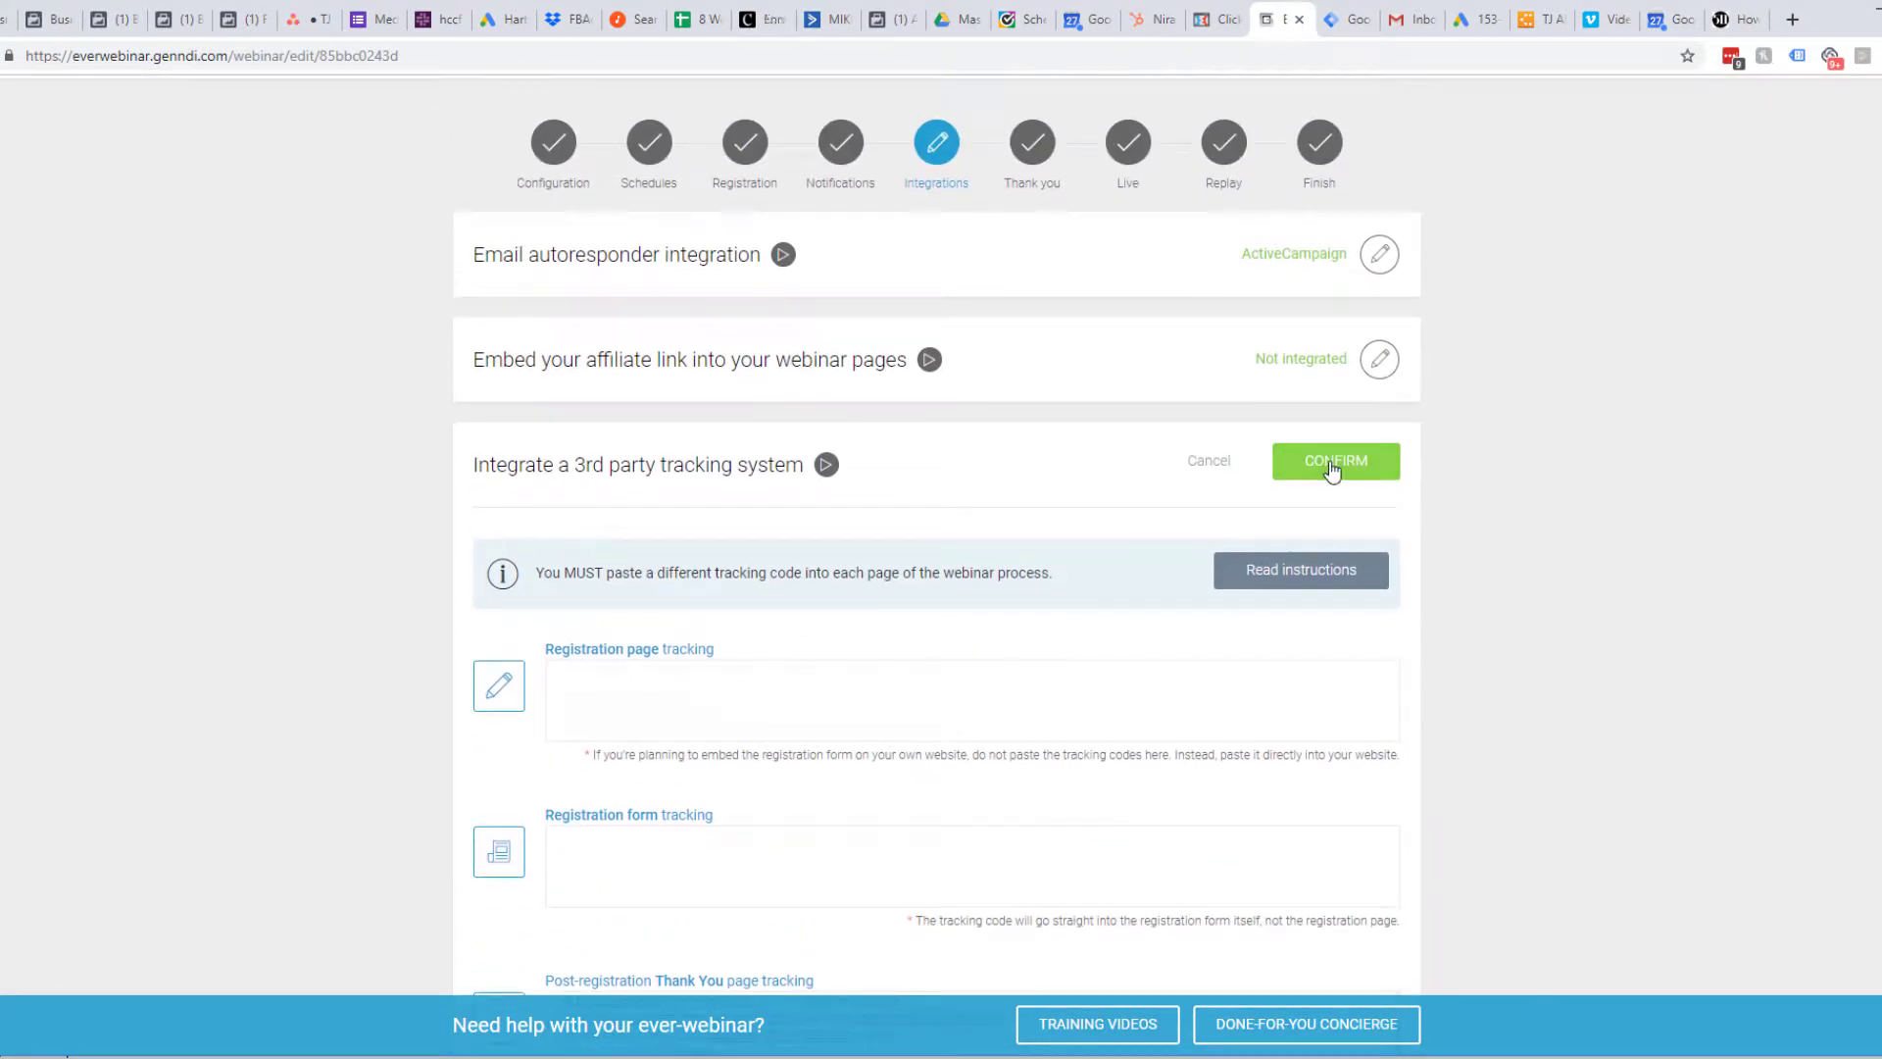
Step: Save the tracking settings, step the wizard through to Finish, and switch to Google Tag Manager
{"action": "left_click", "coordinate": [1331, 468]}
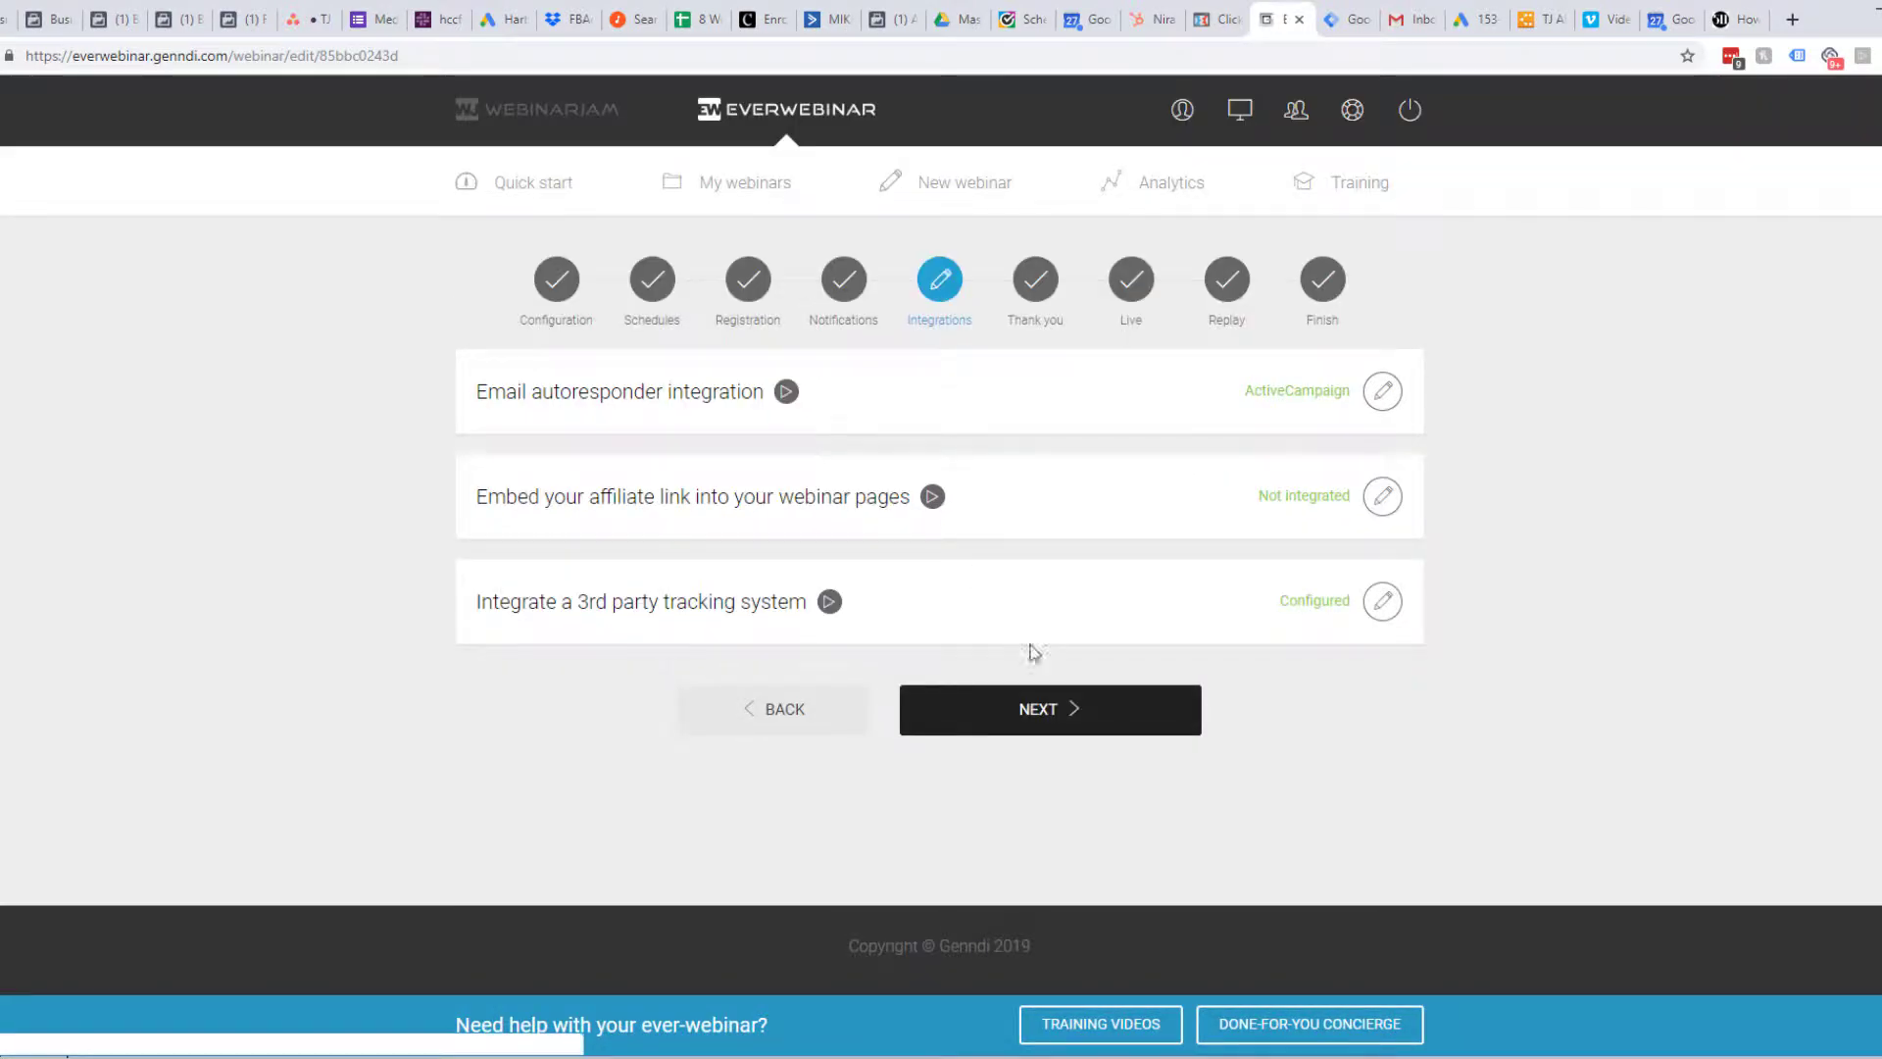
{"action": "left_click", "coordinate": [1017, 726]}
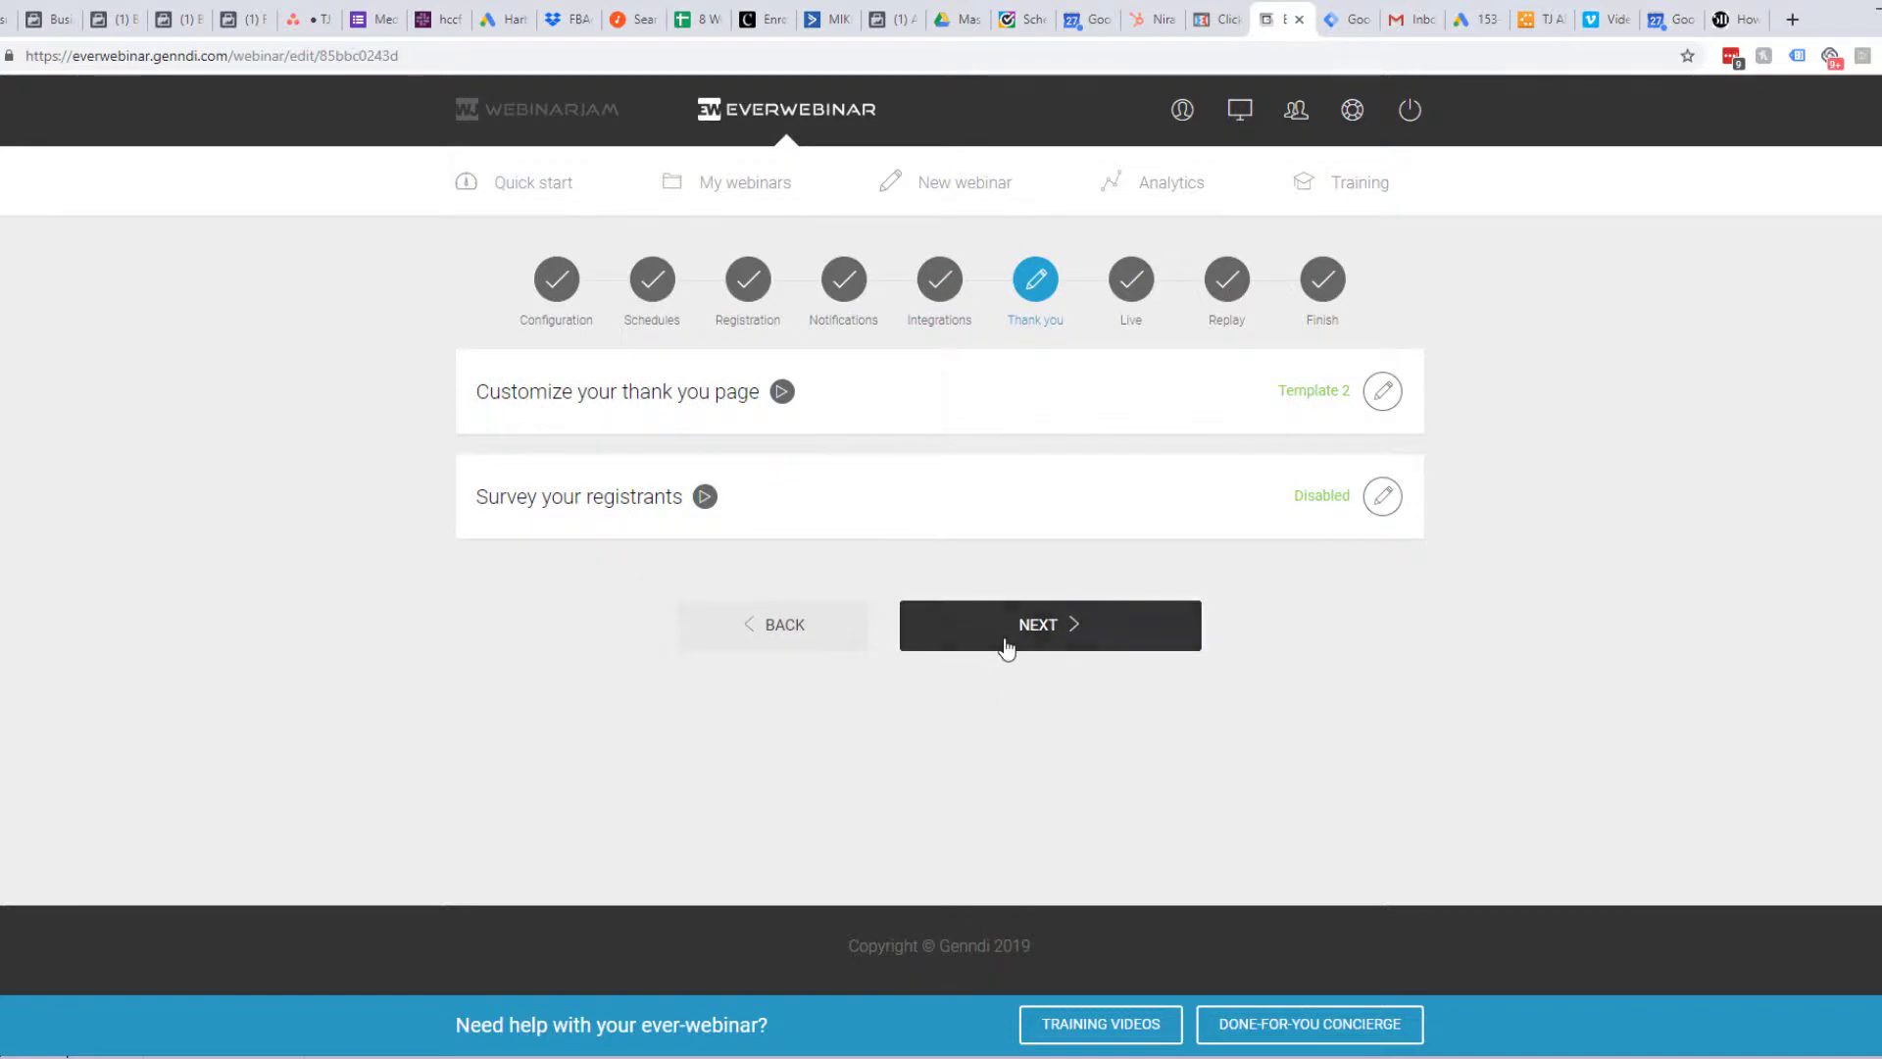
{"action": "left_click", "coordinate": [1004, 643]}
{"action": "scroll", "coordinate": [1111, 740], "scroll_direction": "down", "scroll_amount": 6}
{"action": "left_click", "coordinate": [1055, 839]}
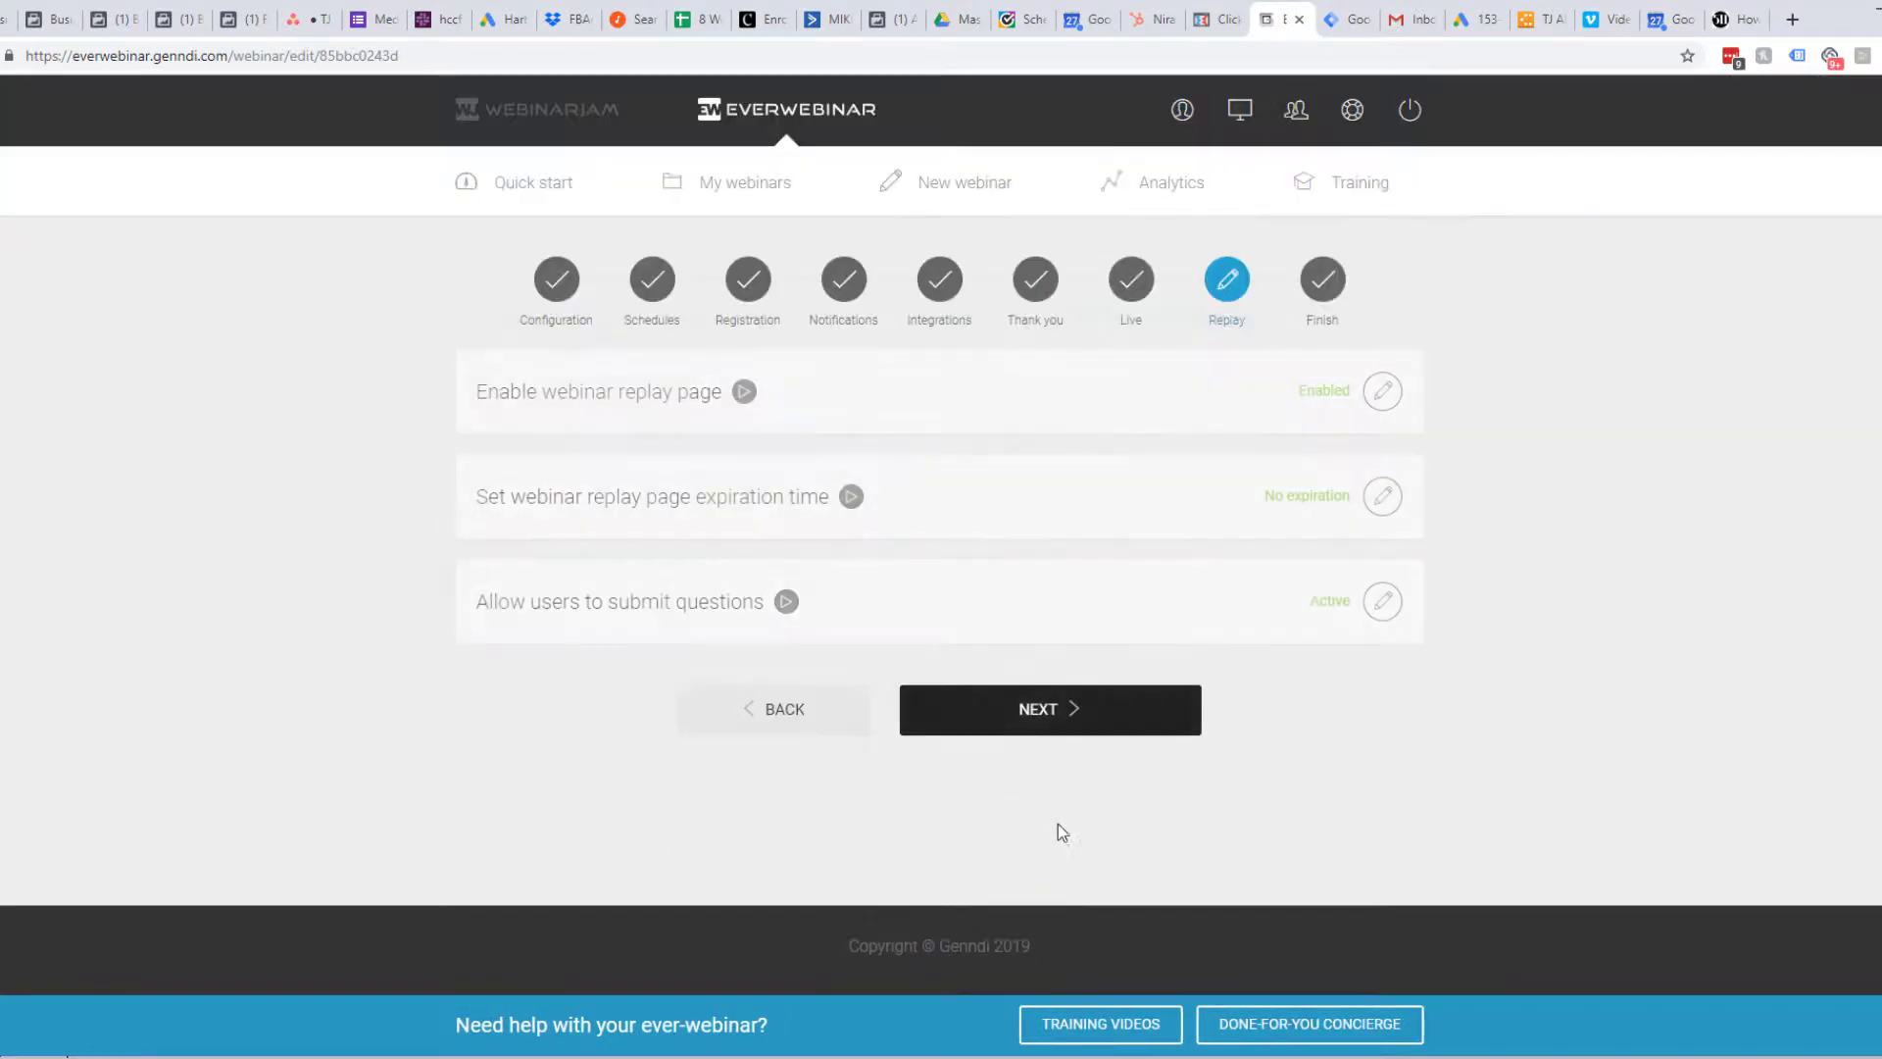
{"action": "left_click", "coordinate": [1038, 714]}
{"action": "left_click", "coordinate": [1089, 894]}
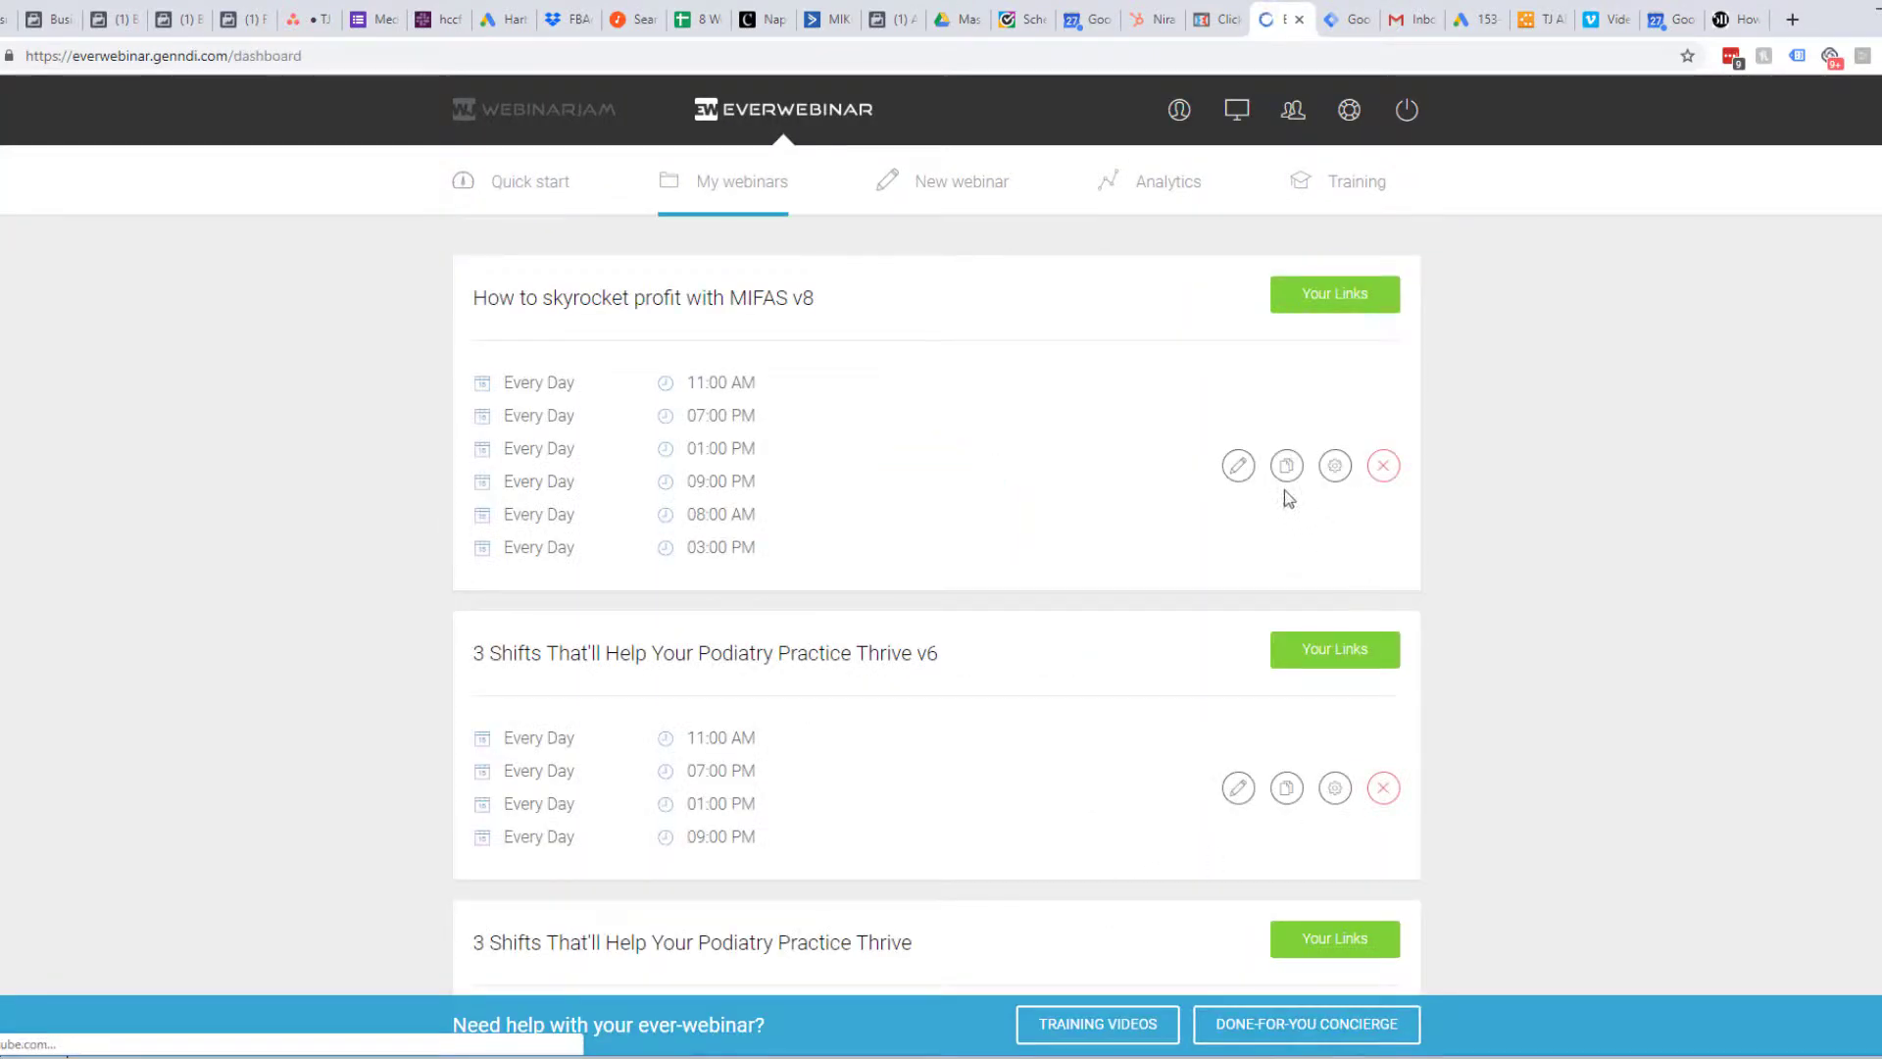
{"action": "left_click", "coordinate": [1333, 27]}
Step: Read the Agency511 article's WebinarJam integration steps, then return to the GTM workspace overview
{"action": "left_click", "coordinate": [2, 125]}
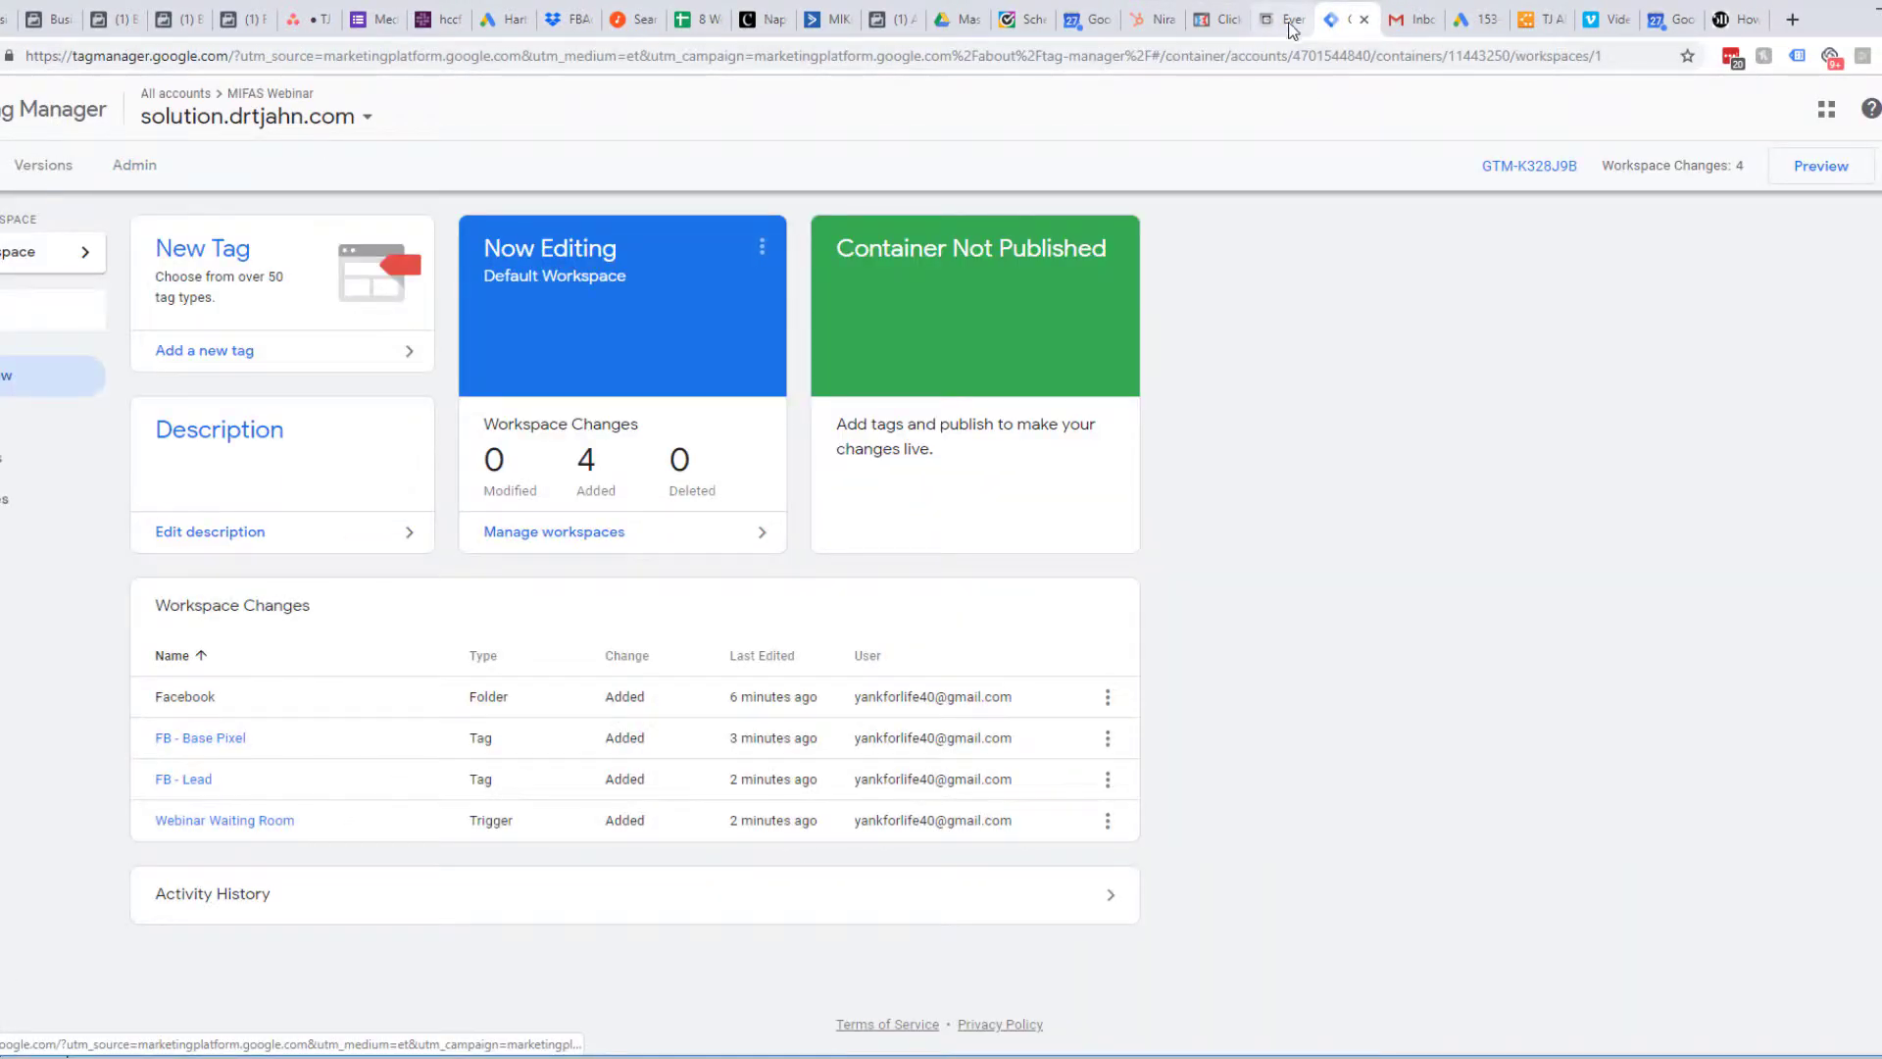
{"action": "left_click_drag", "start_coordinate": [1740, 18], "coordinate": [1397, 20]}
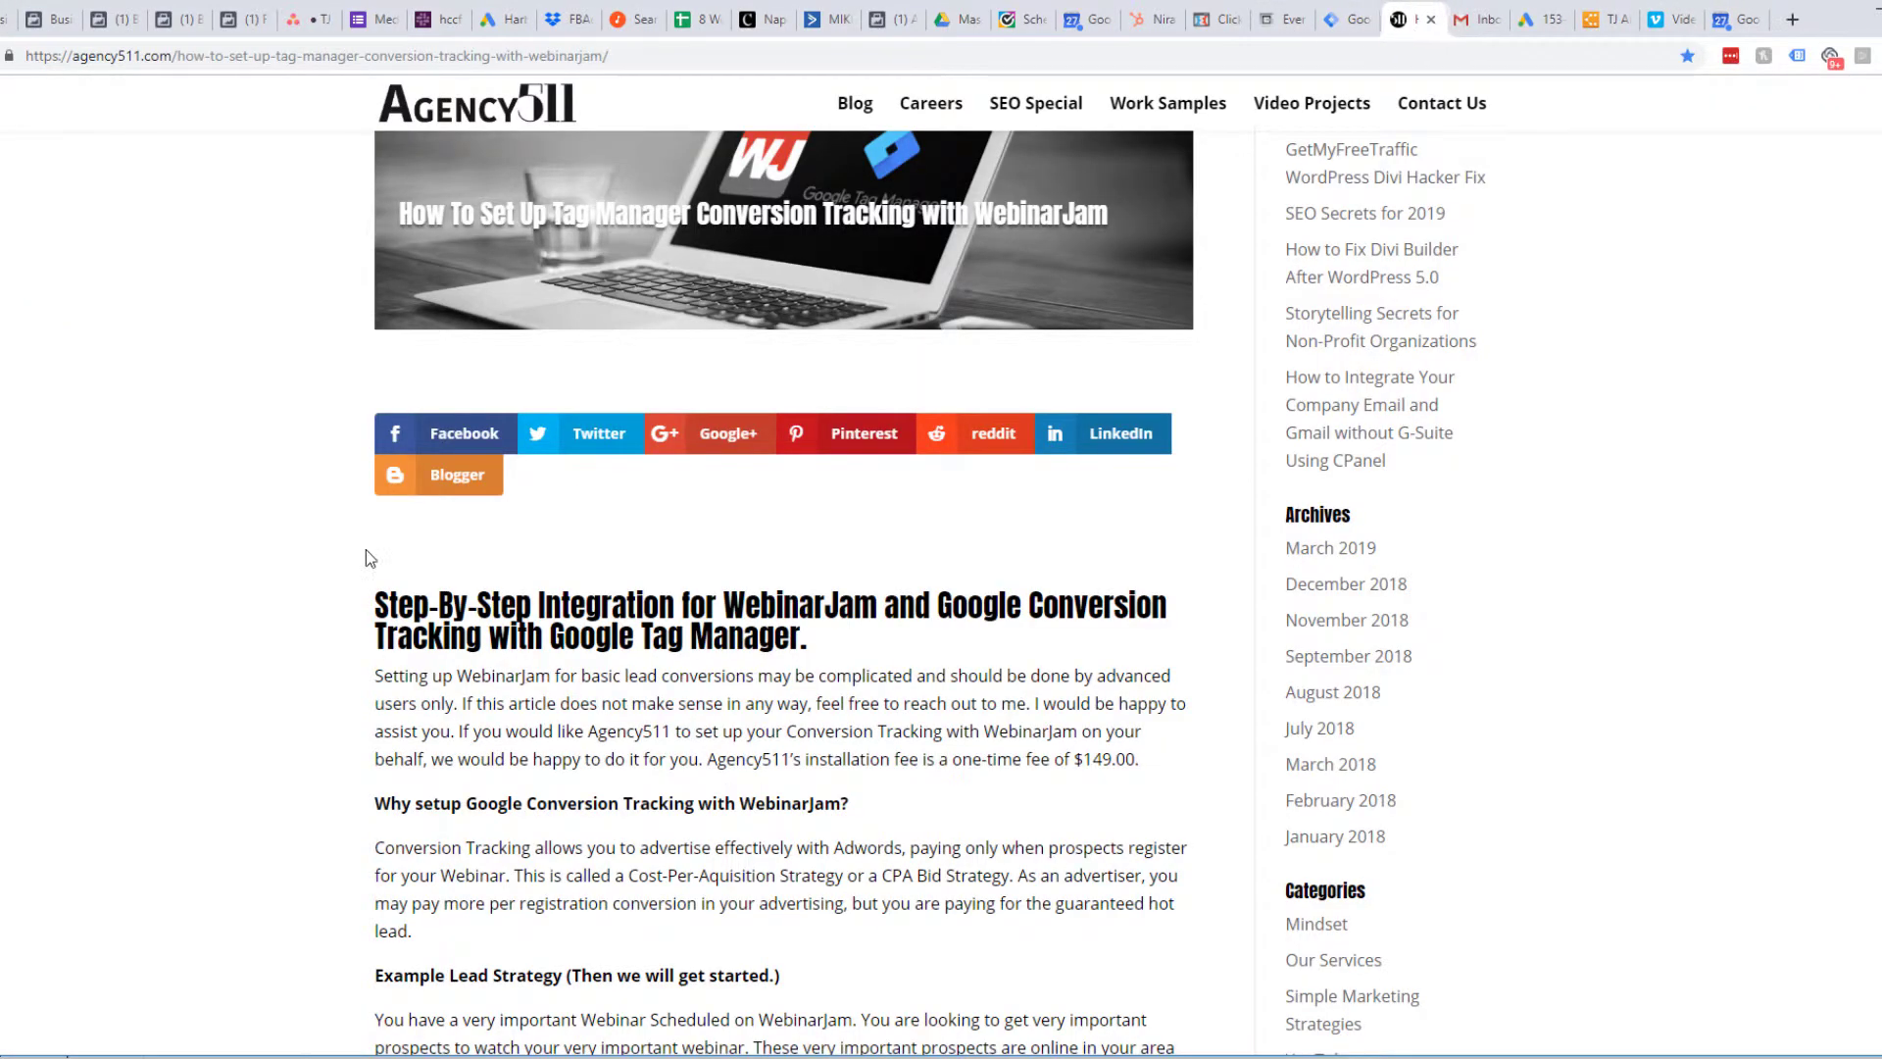
{"action": "scroll", "coordinate": [260, 777], "scroll_direction": "down", "scroll_amount": 5}
{"action": "scroll", "coordinate": [261, 778], "scroll_direction": "down", "scroll_amount": 18}
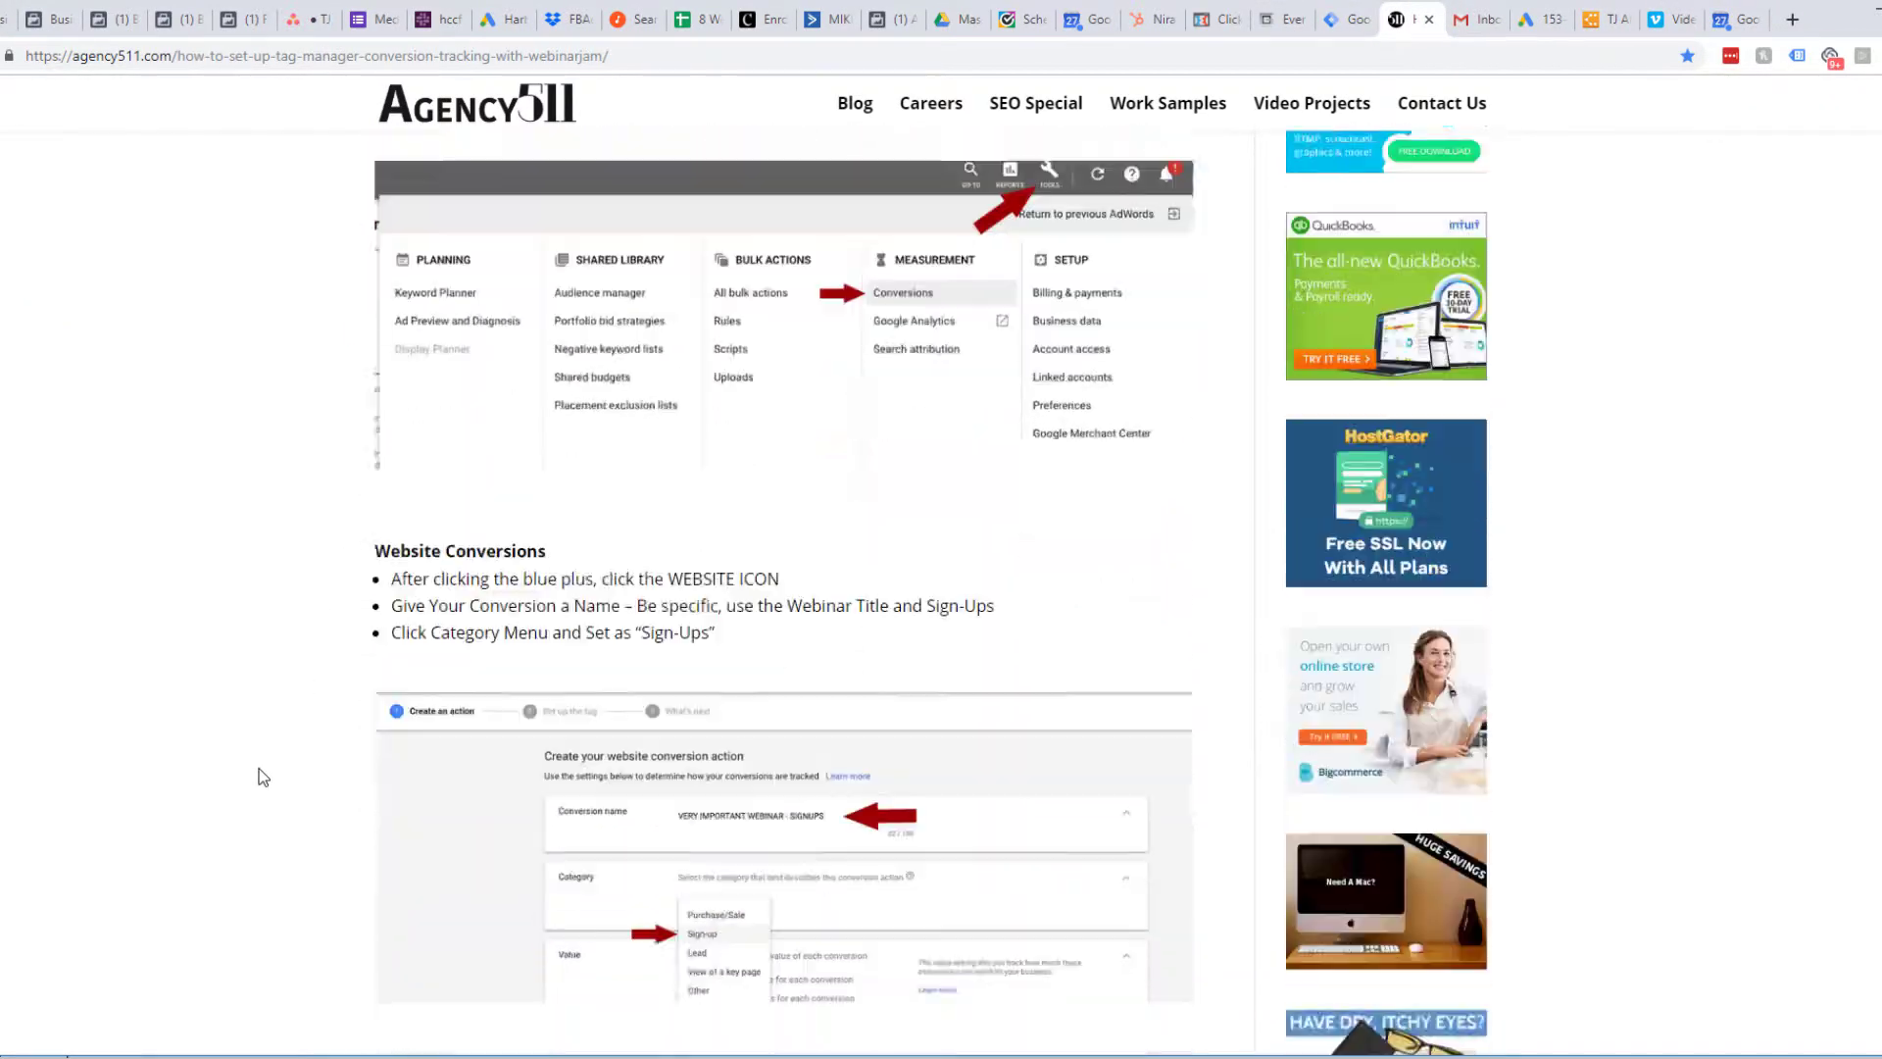
{"action": "scroll", "coordinate": [261, 762], "scroll_direction": "down", "scroll_amount": 10}
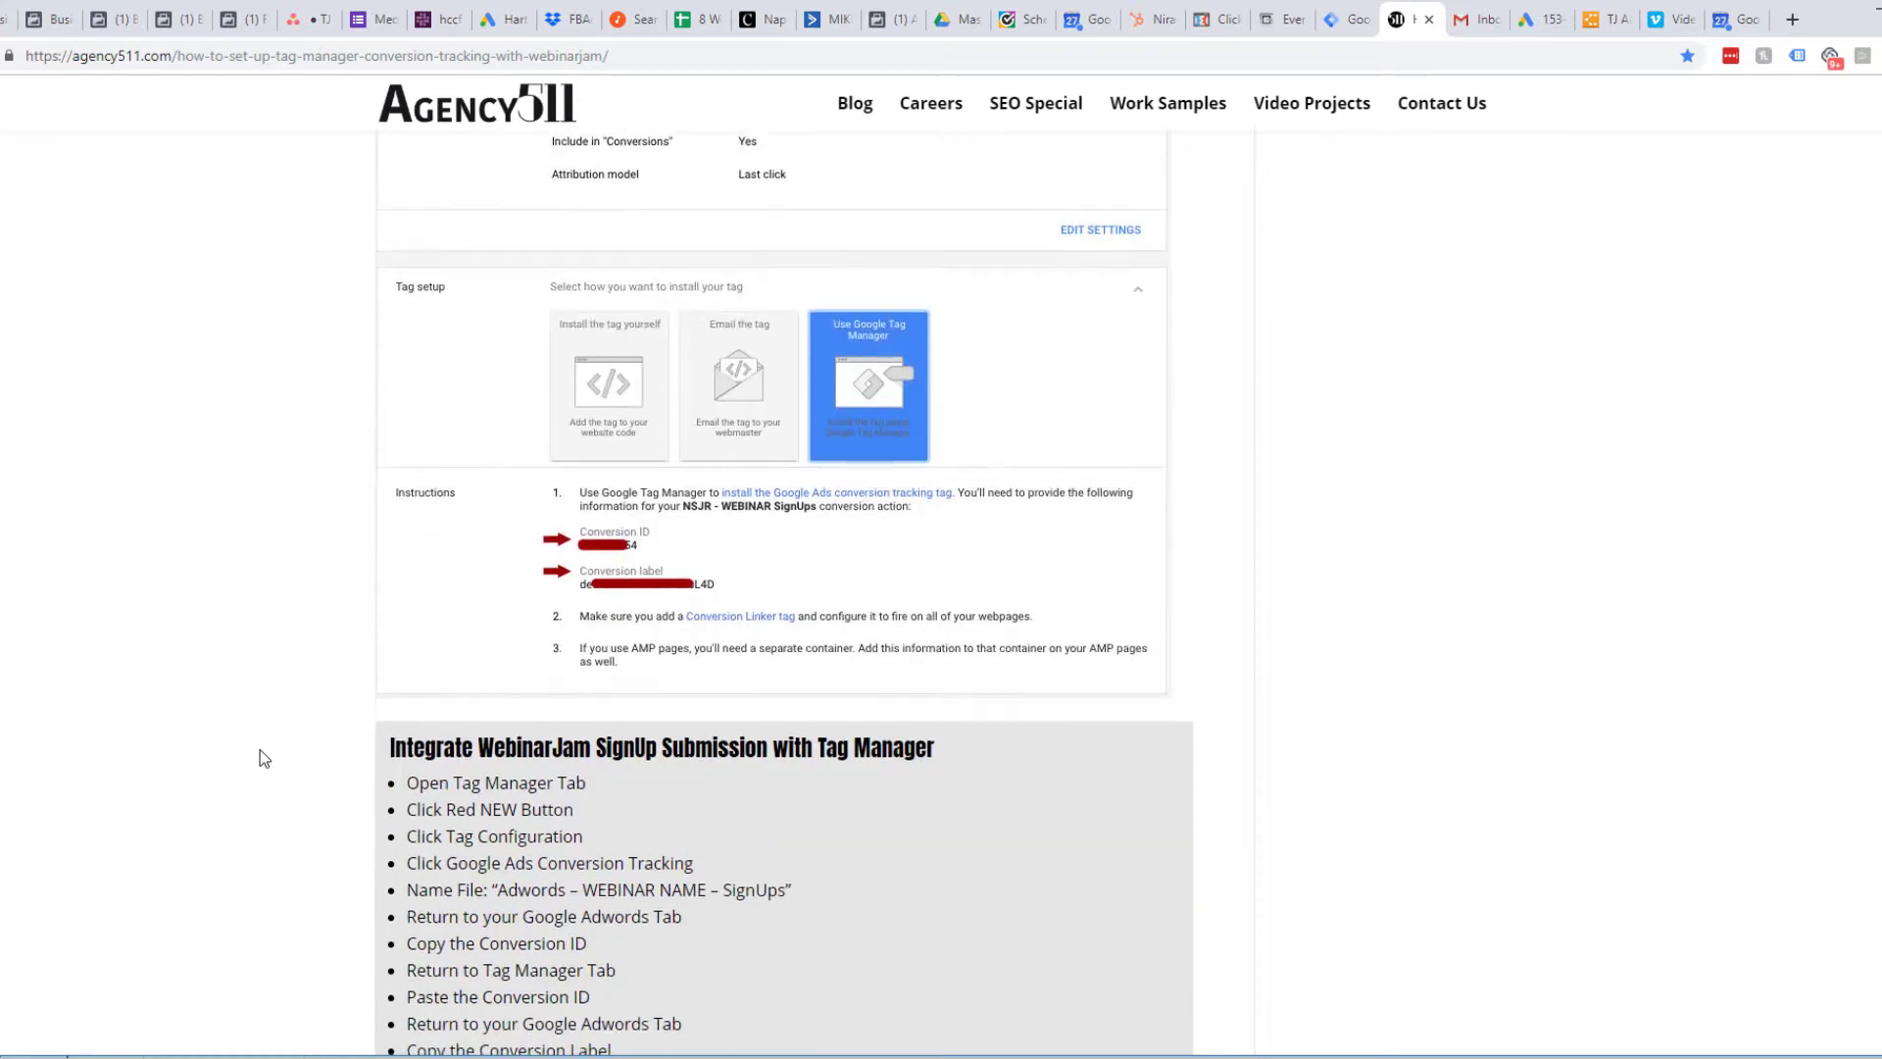
{"action": "left_click", "coordinate": [1351, 19]}
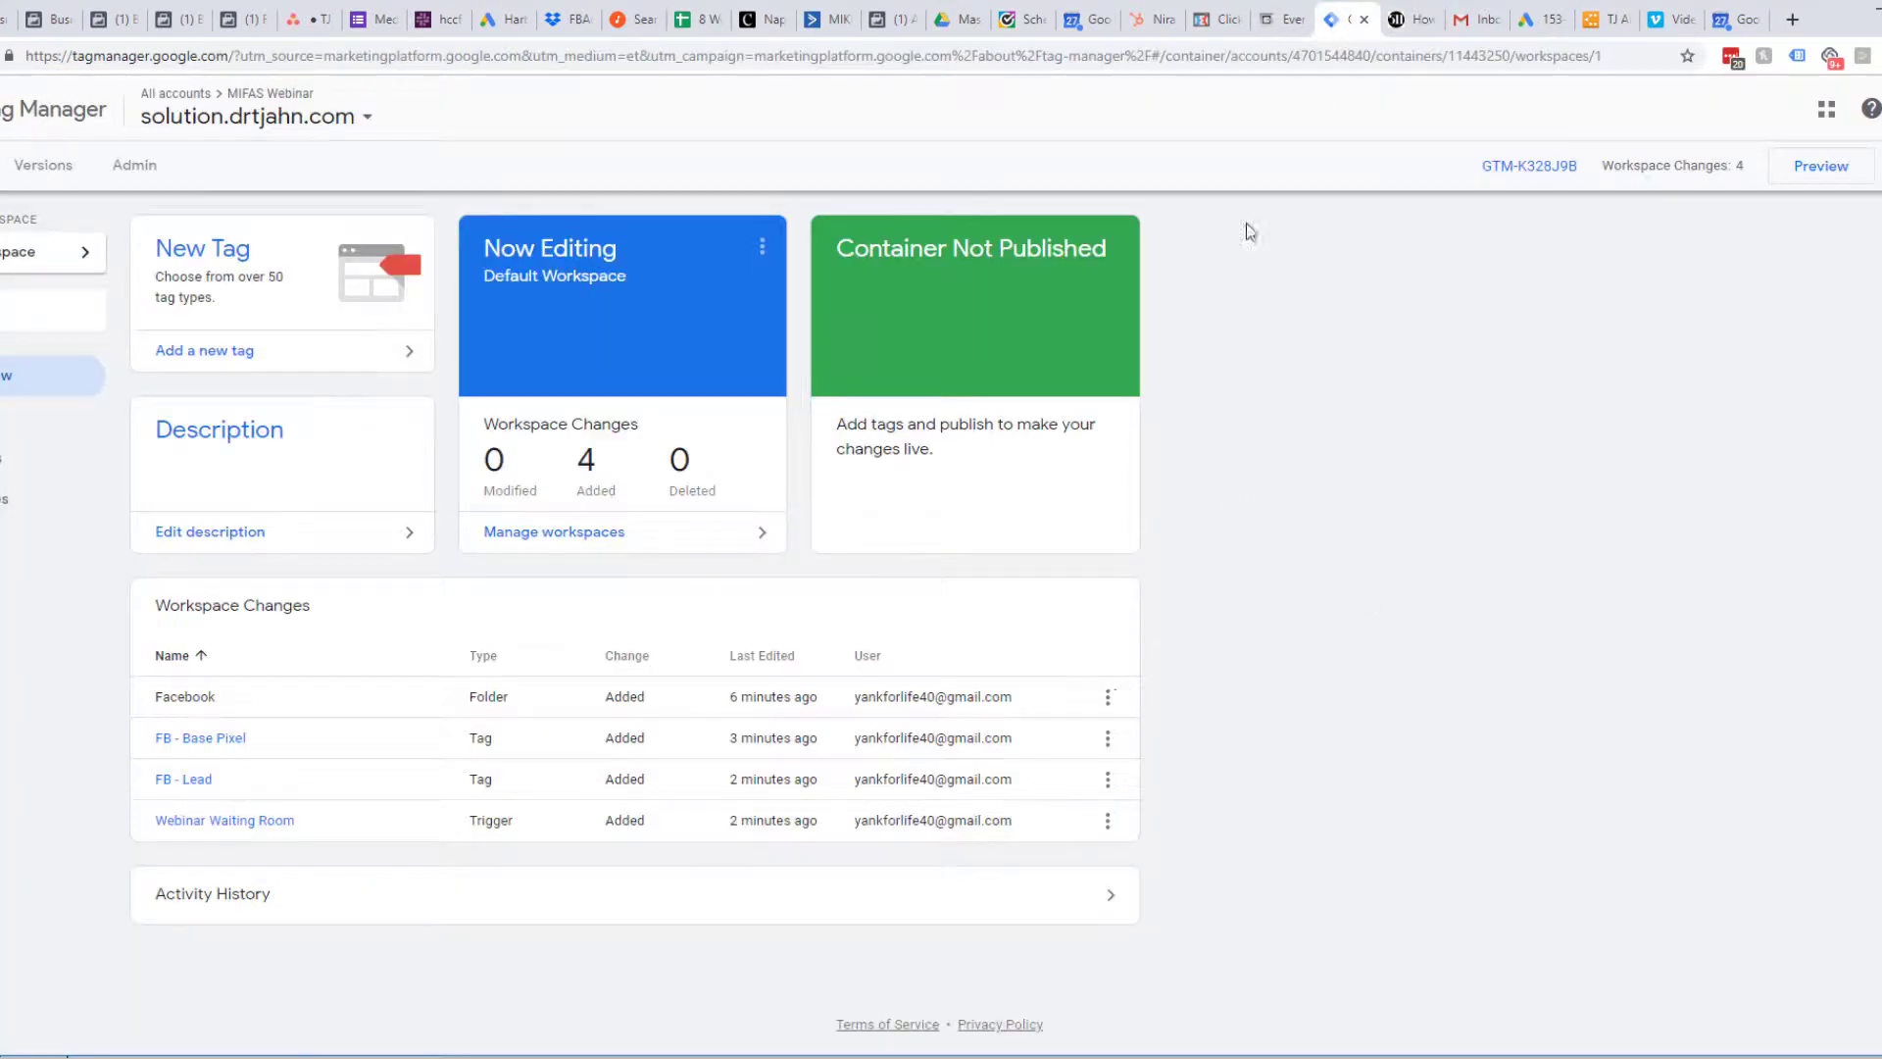
Step: Open the FB - Lead tag from the Tags list, then return to EverWebinar
{"action": "left_click", "coordinate": [59, 416]}
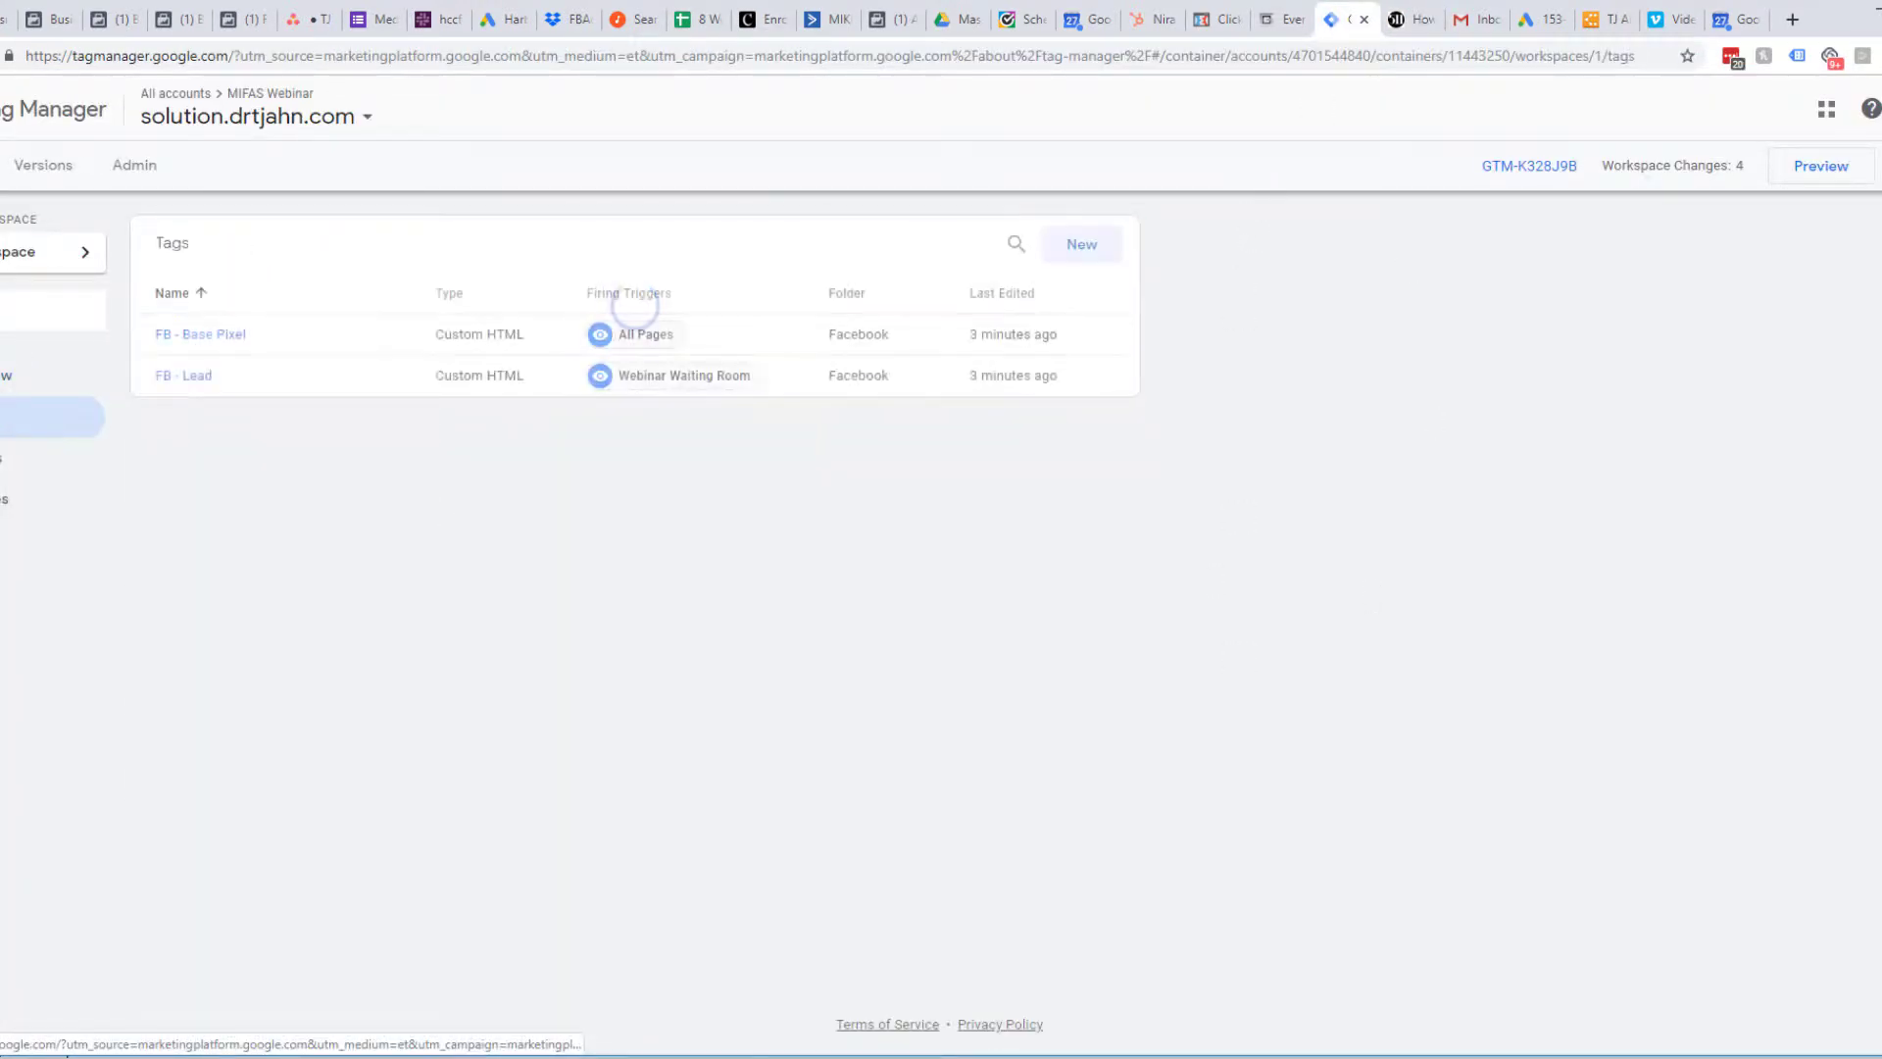
{"action": "left_click", "coordinate": [186, 377]}
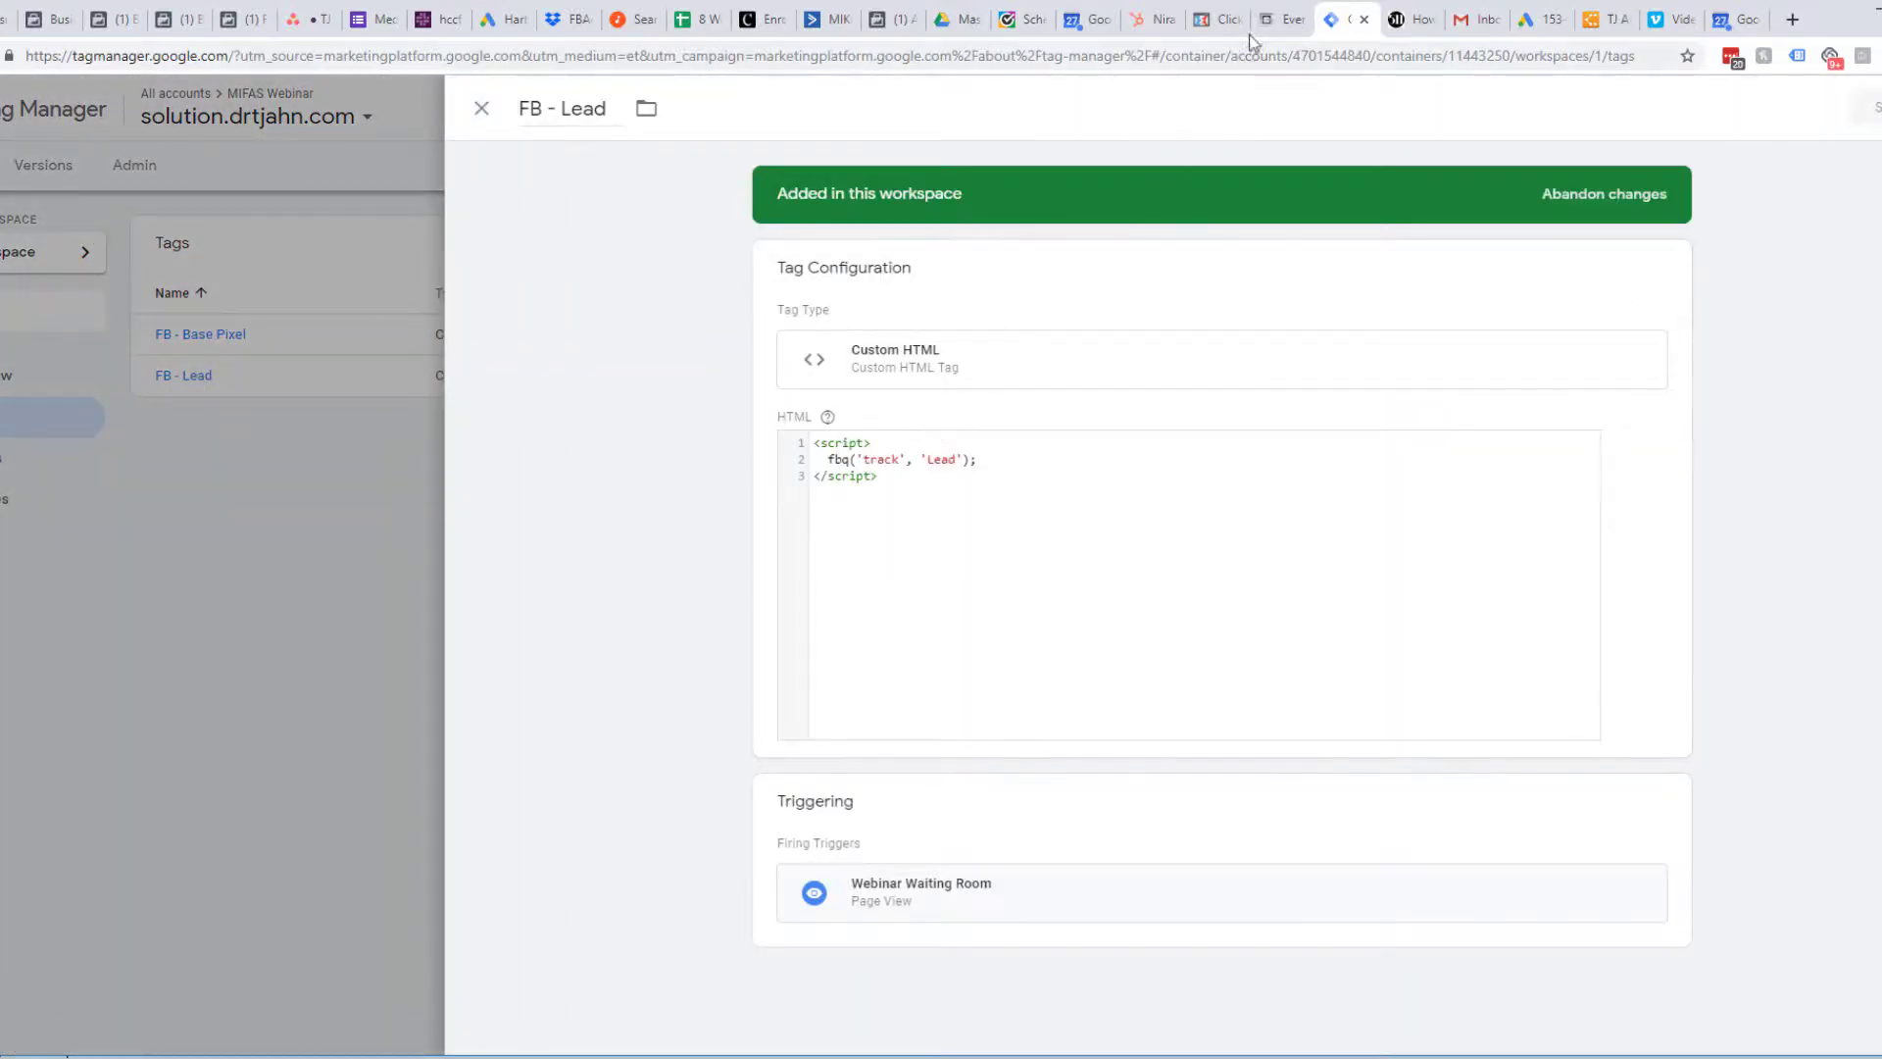
{"action": "left_click", "coordinate": [1280, 20]}
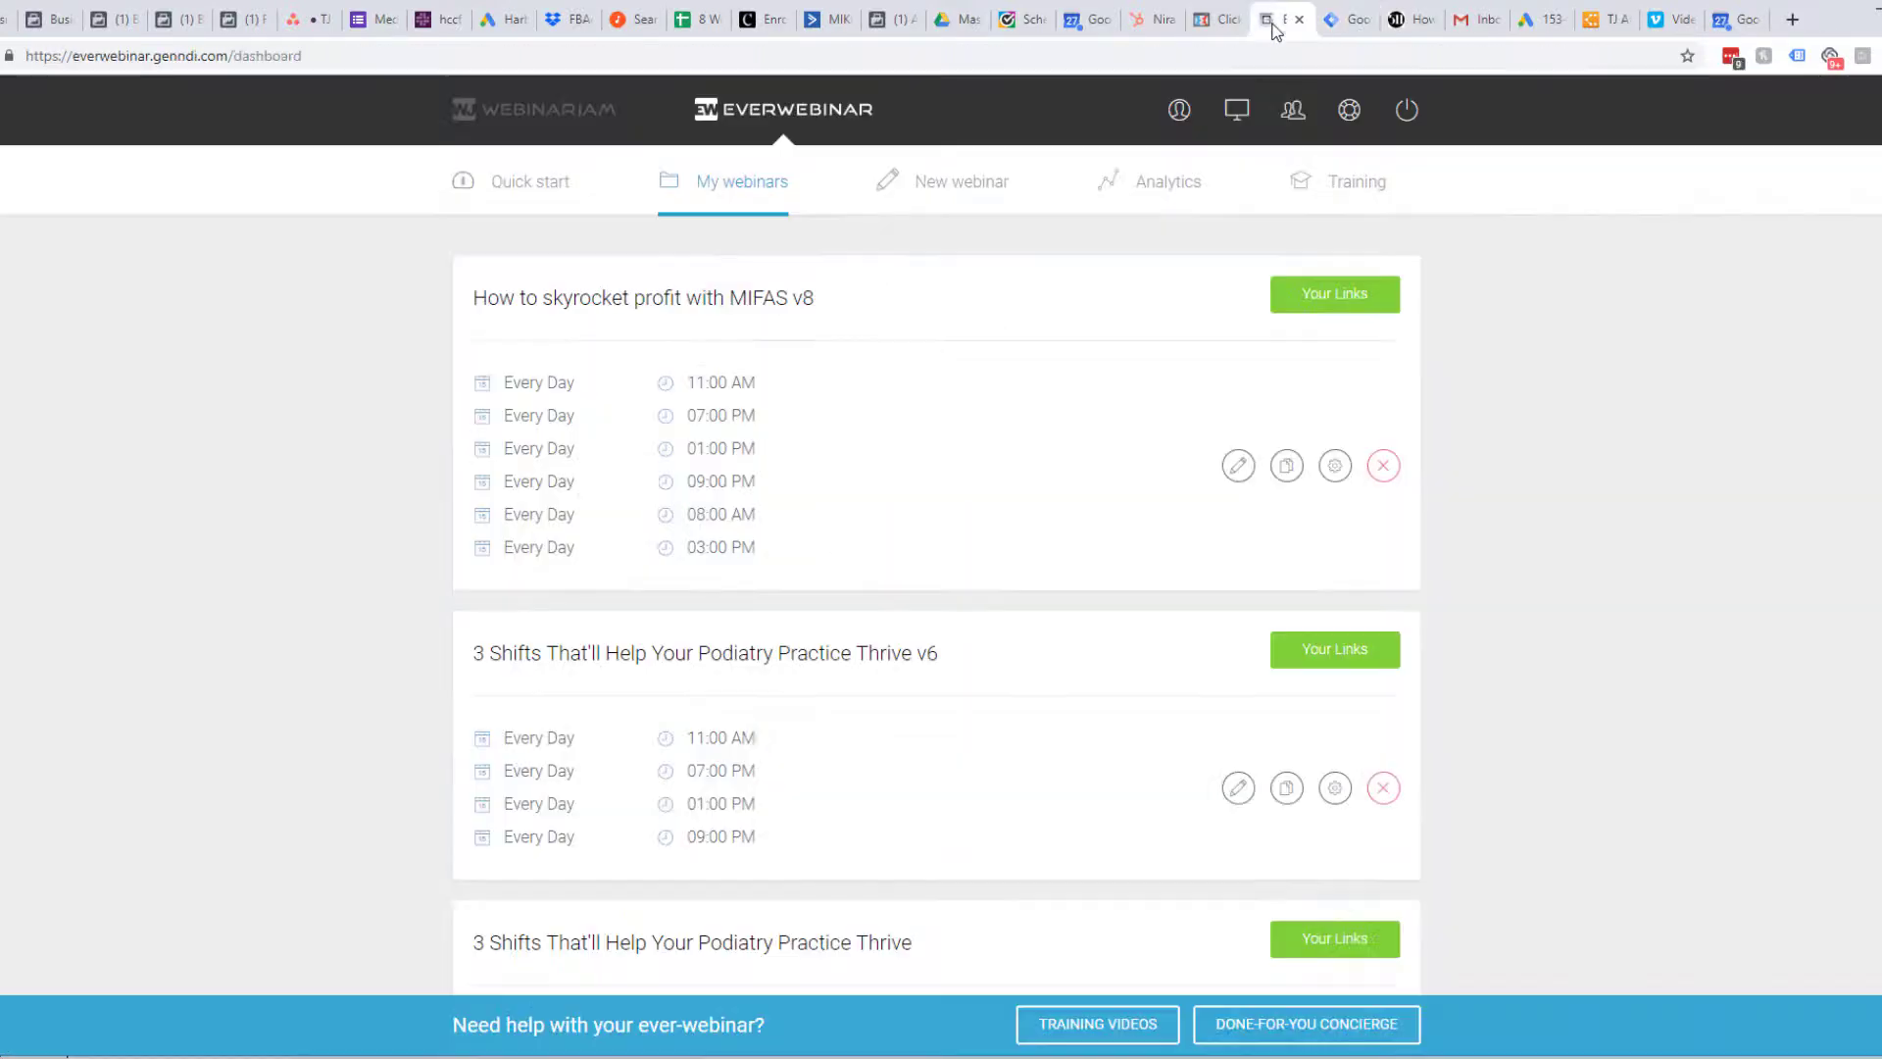
Step: Tick API custom integrations in MIFAS v8's Advanced Settings, then show the webinar's links
{"action": "left_click", "coordinate": [1334, 466]}
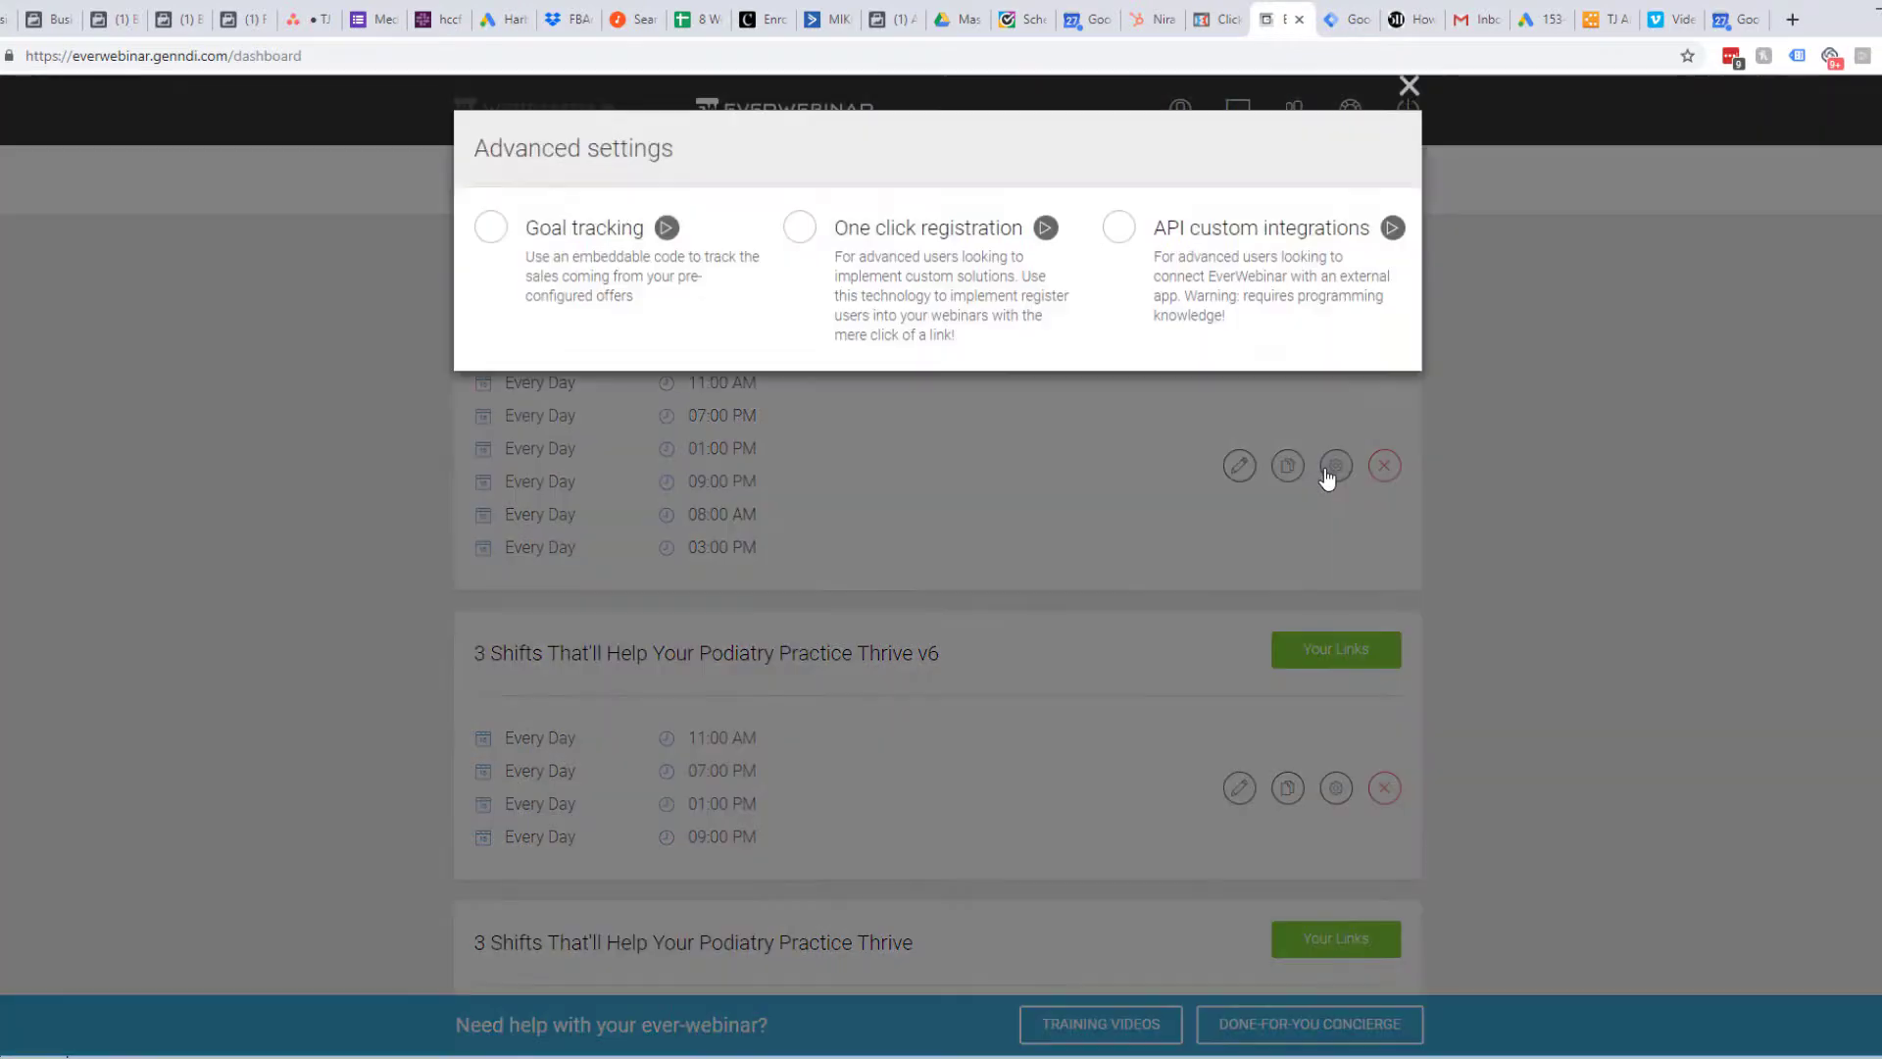
{"action": "left_click", "coordinate": [1279, 253]}
{"action": "left_click", "coordinate": [1407, 104]}
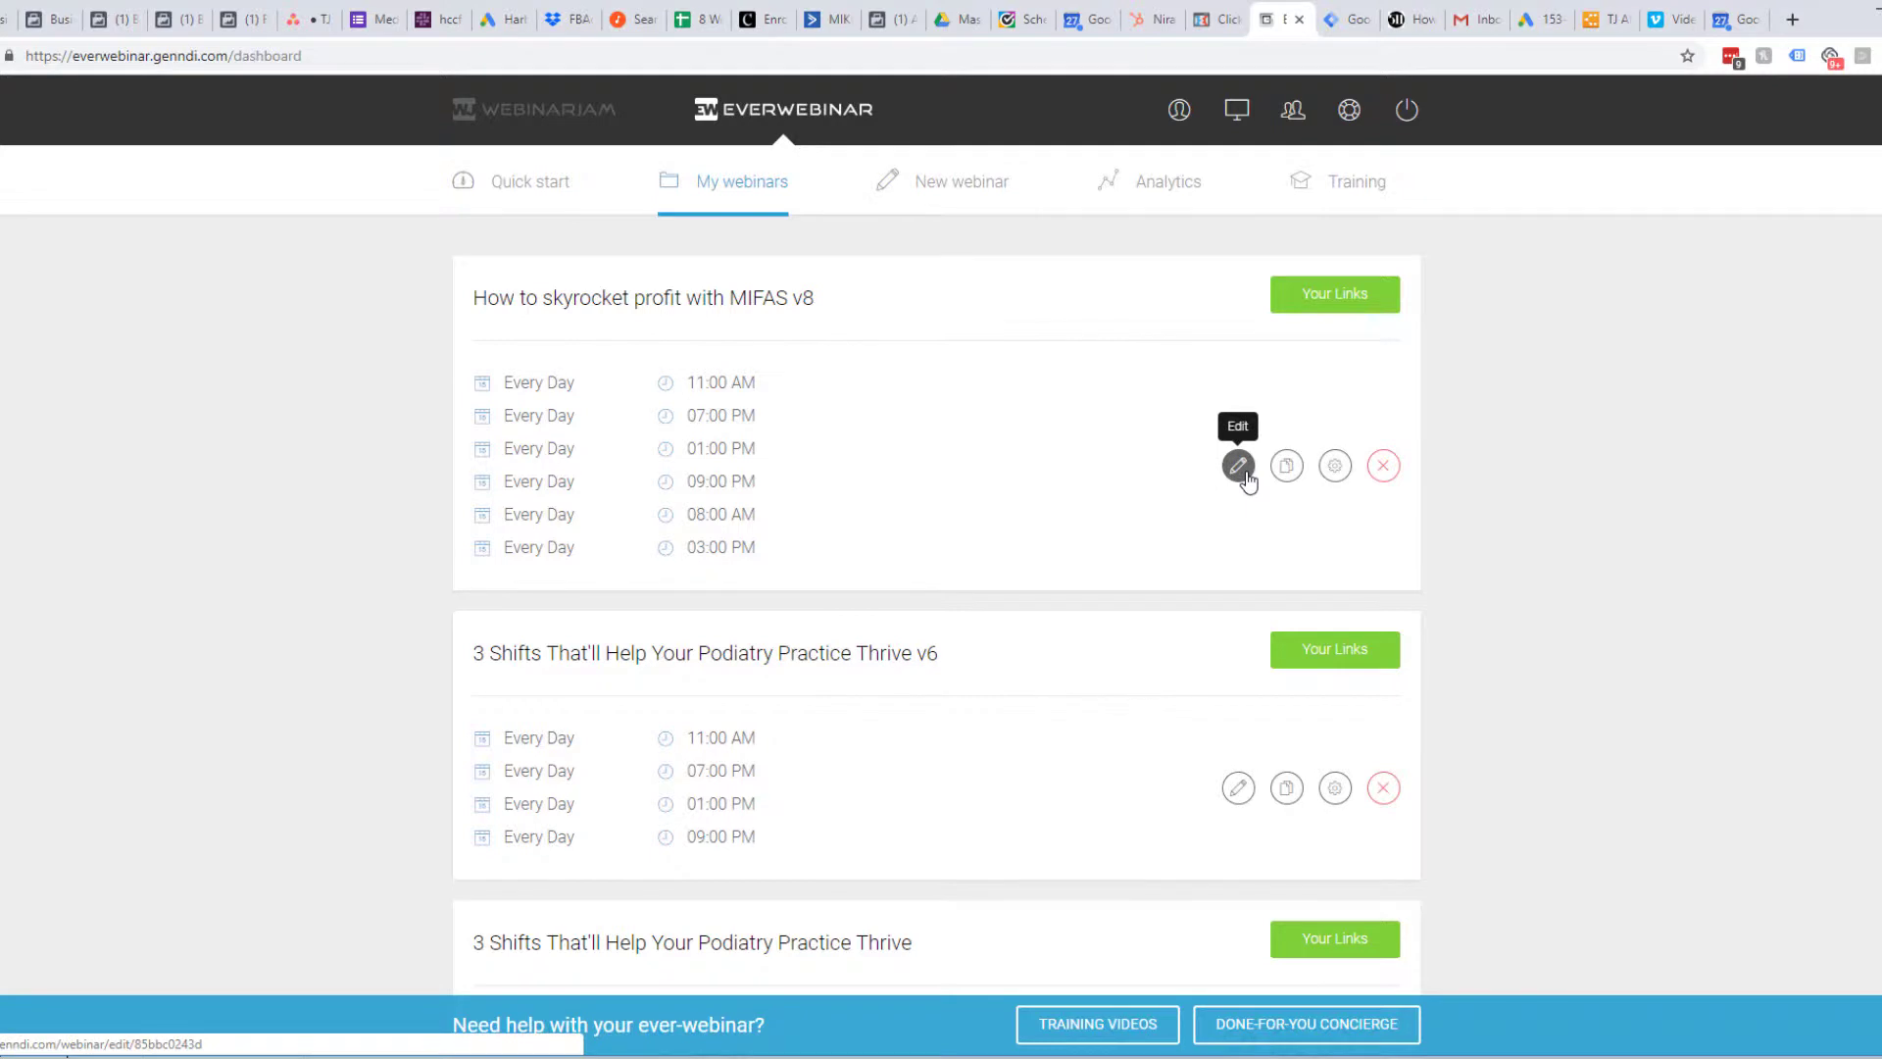
{"action": "left_click", "coordinate": [1361, 298]}
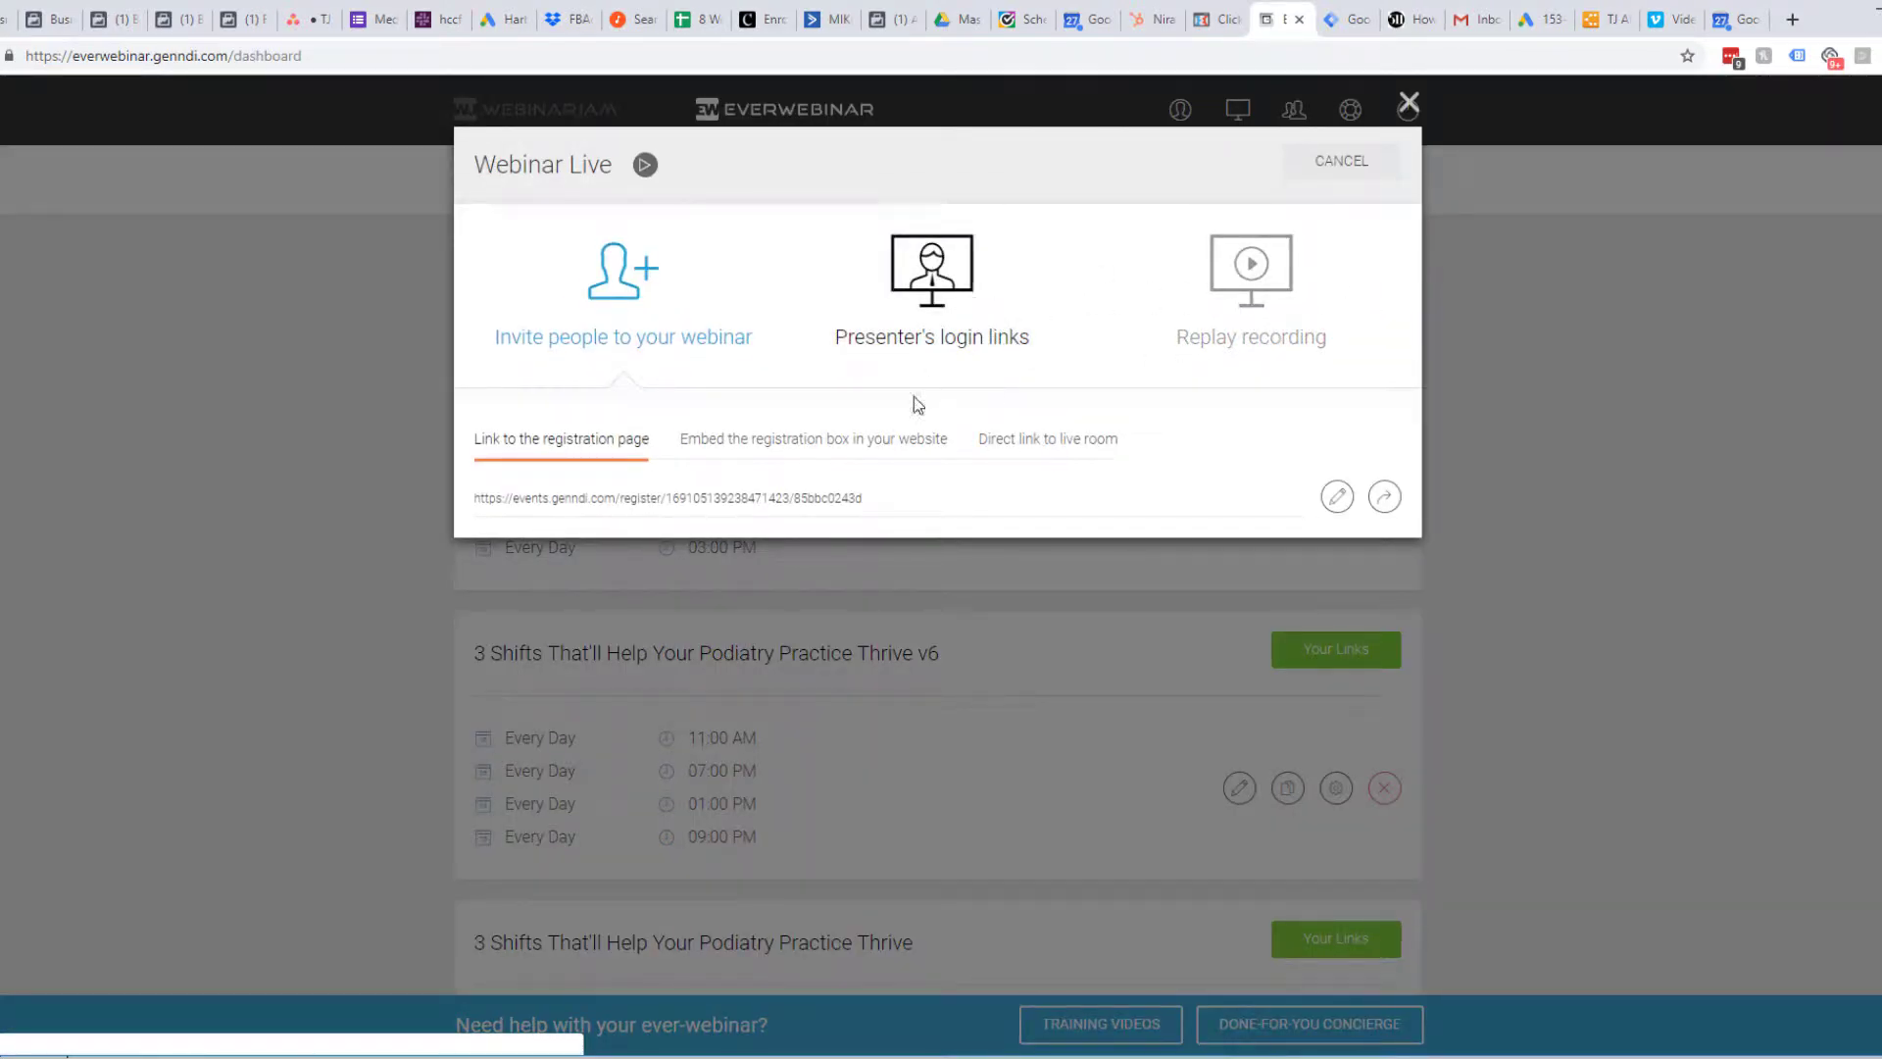
Step: Close the MIFAS v8 Webinar Live links panel
{"action": "left_click", "coordinate": [1409, 102]}
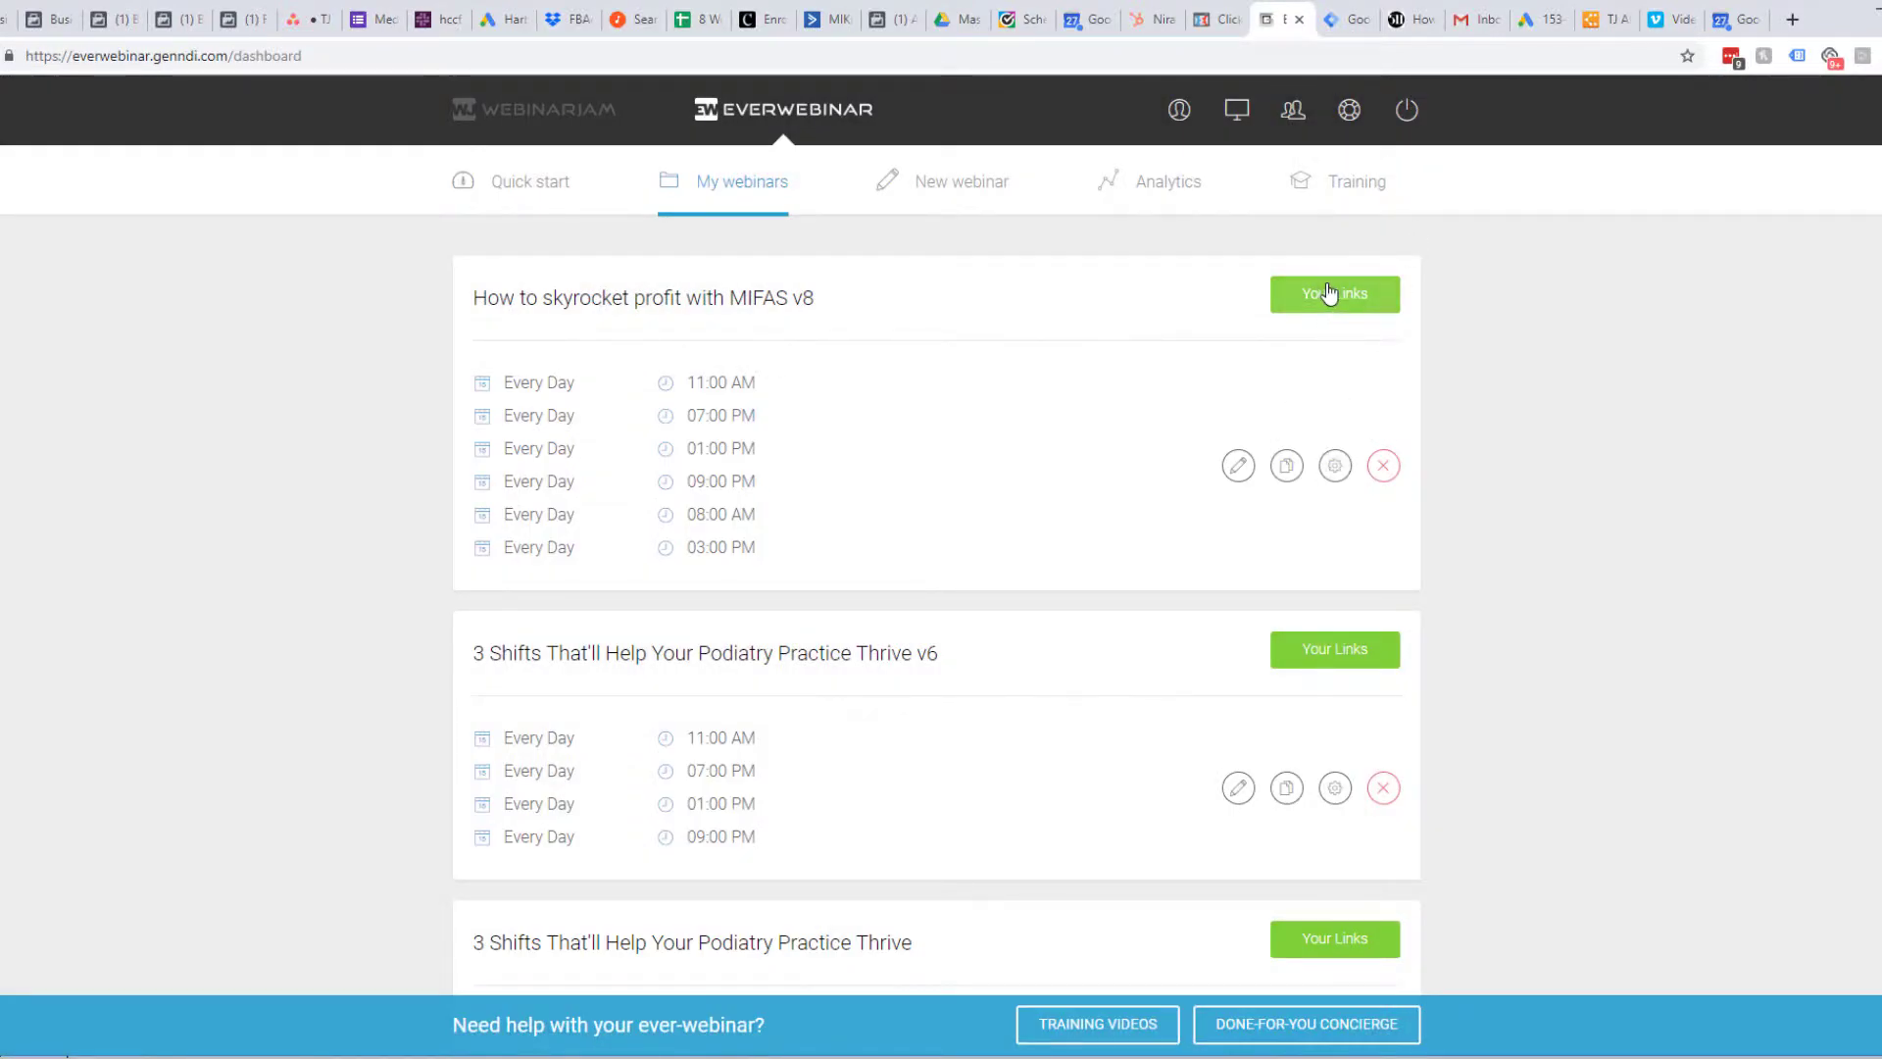
Step: Open the ClickFunnels live registration page and bring up its webinar registration form
{"action": "left_click", "coordinate": [1219, 19]}
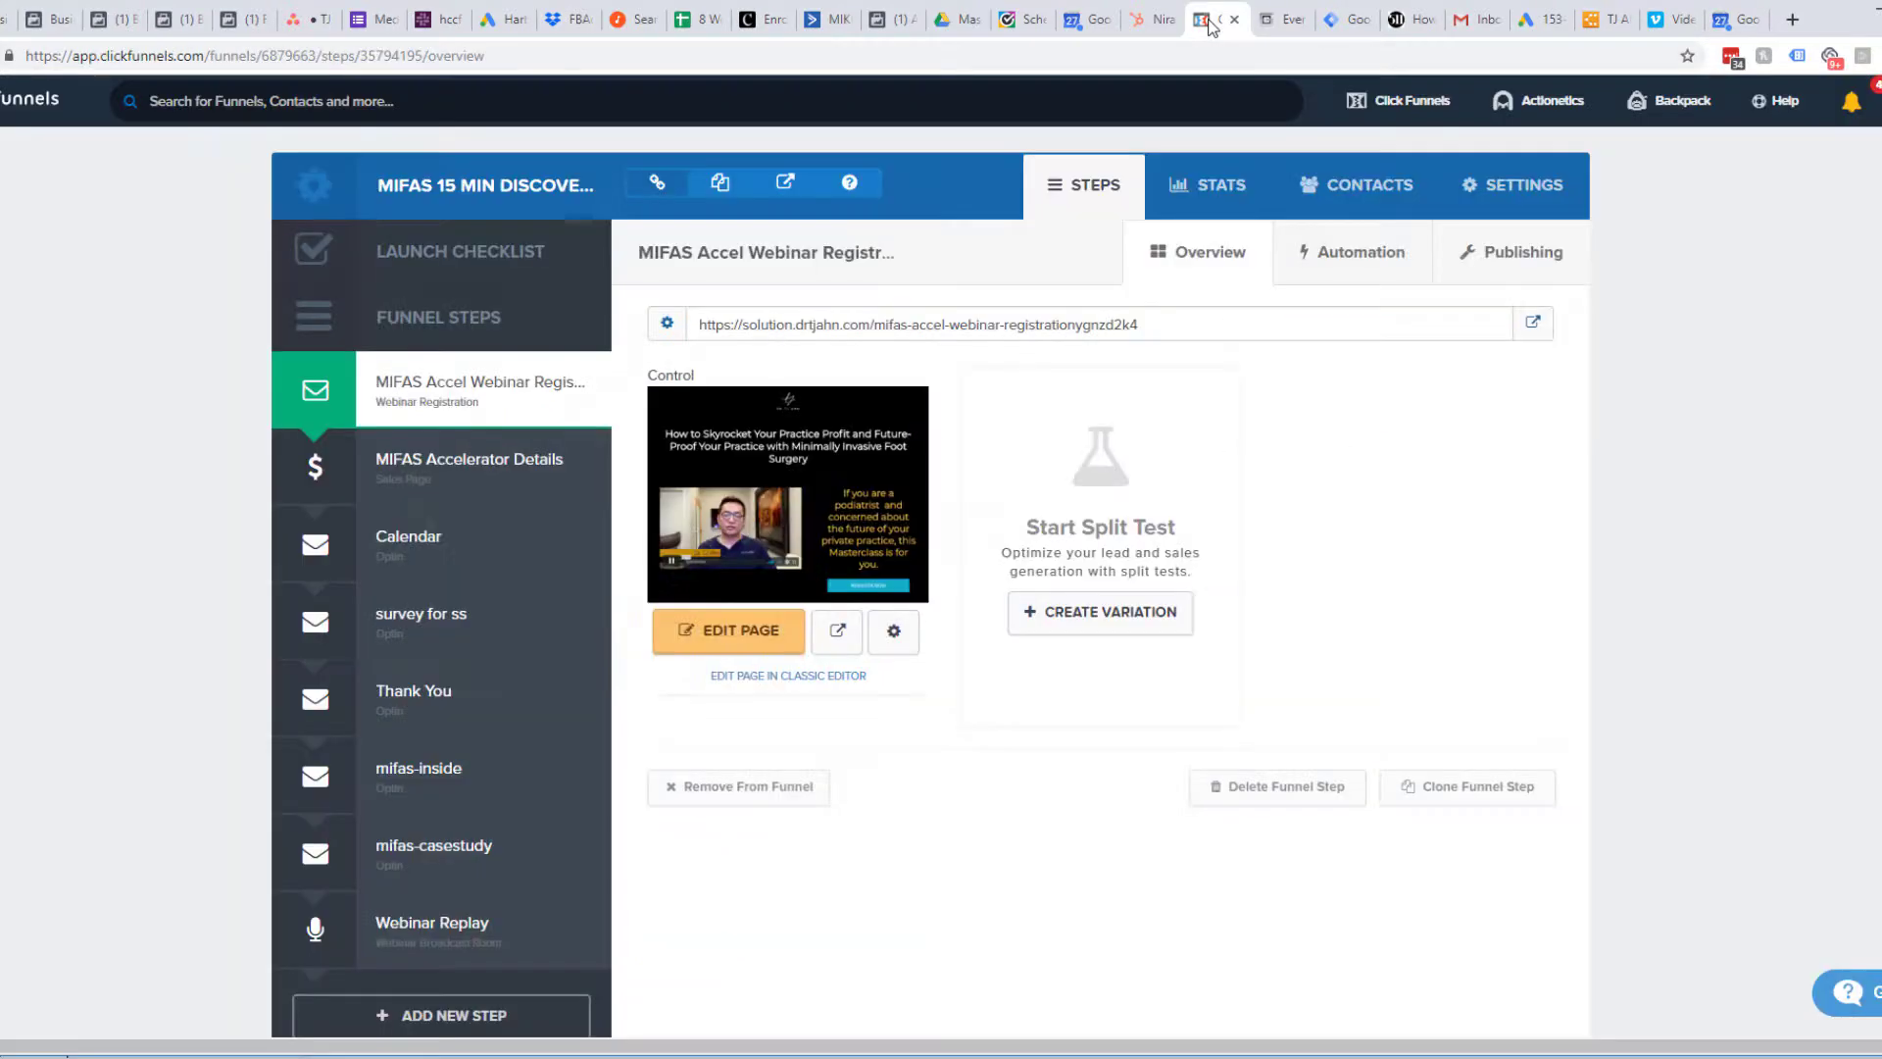
{"action": "left_click", "coordinate": [1538, 328]}
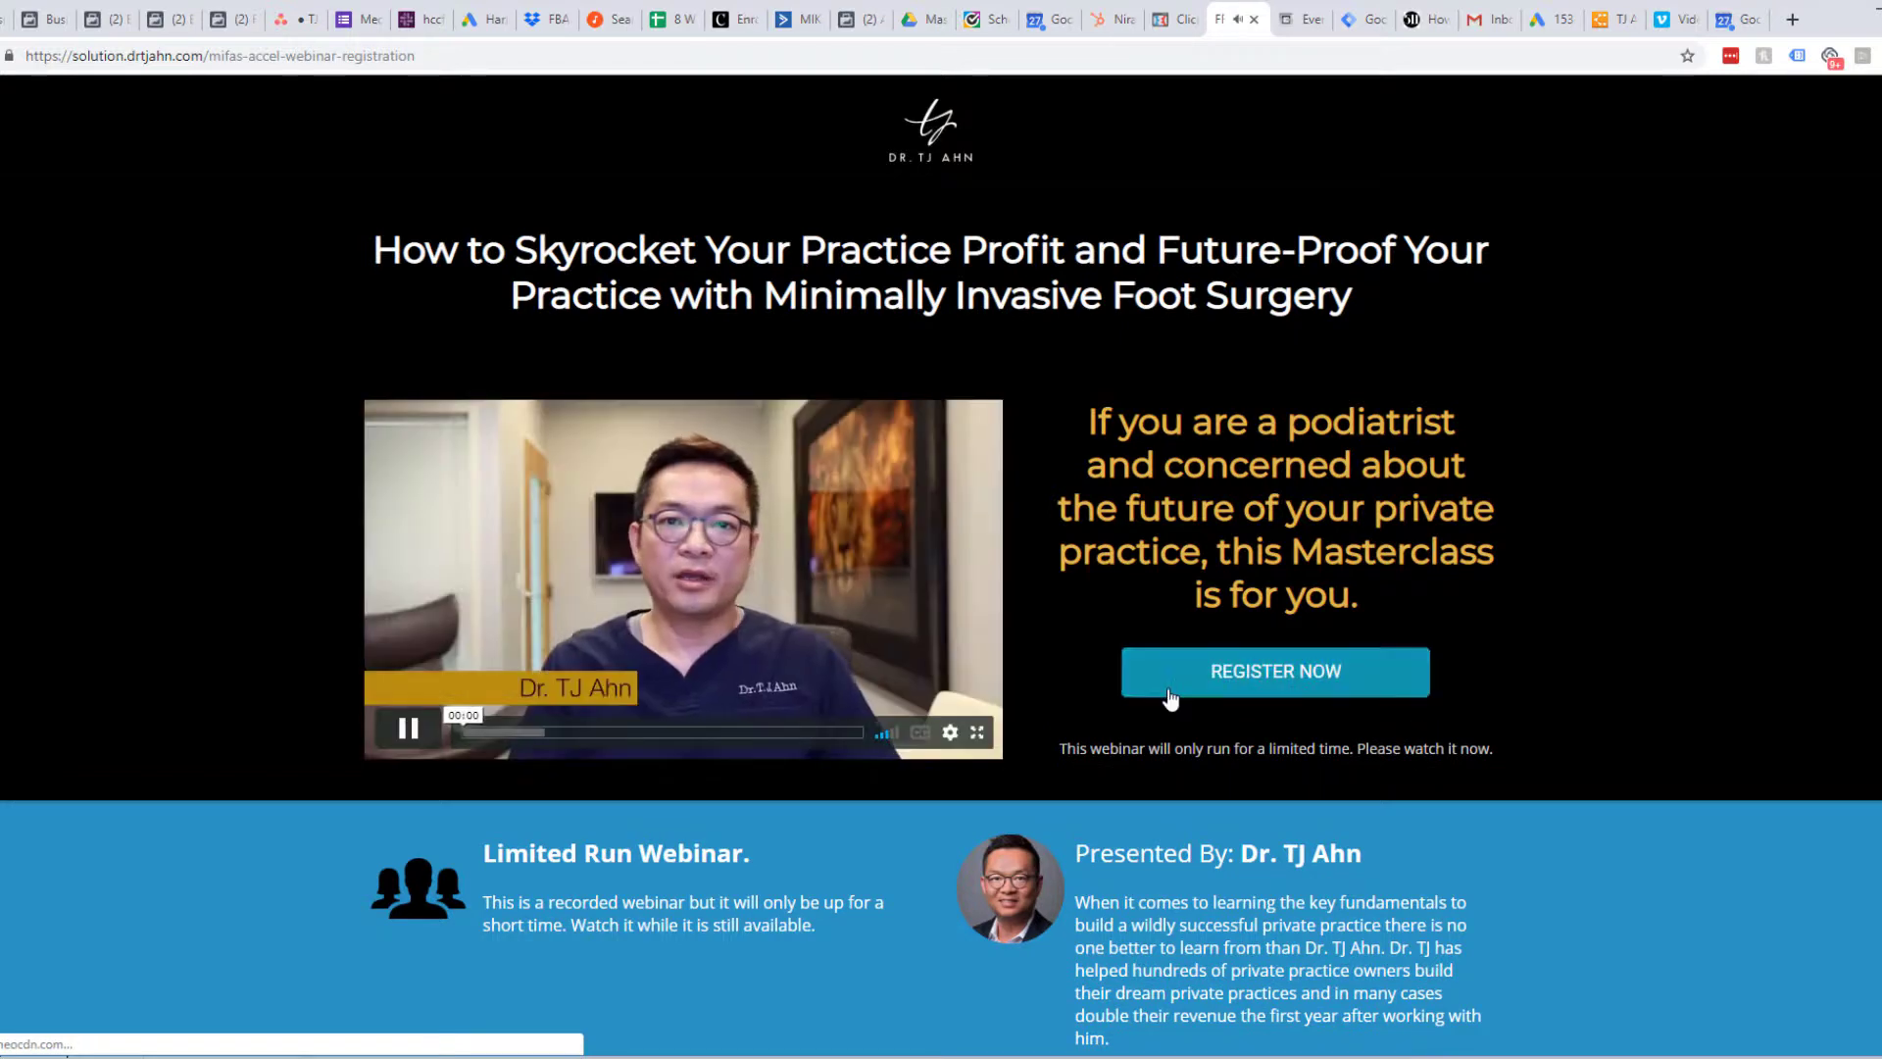
{"action": "left_click", "coordinate": [1168, 669]}
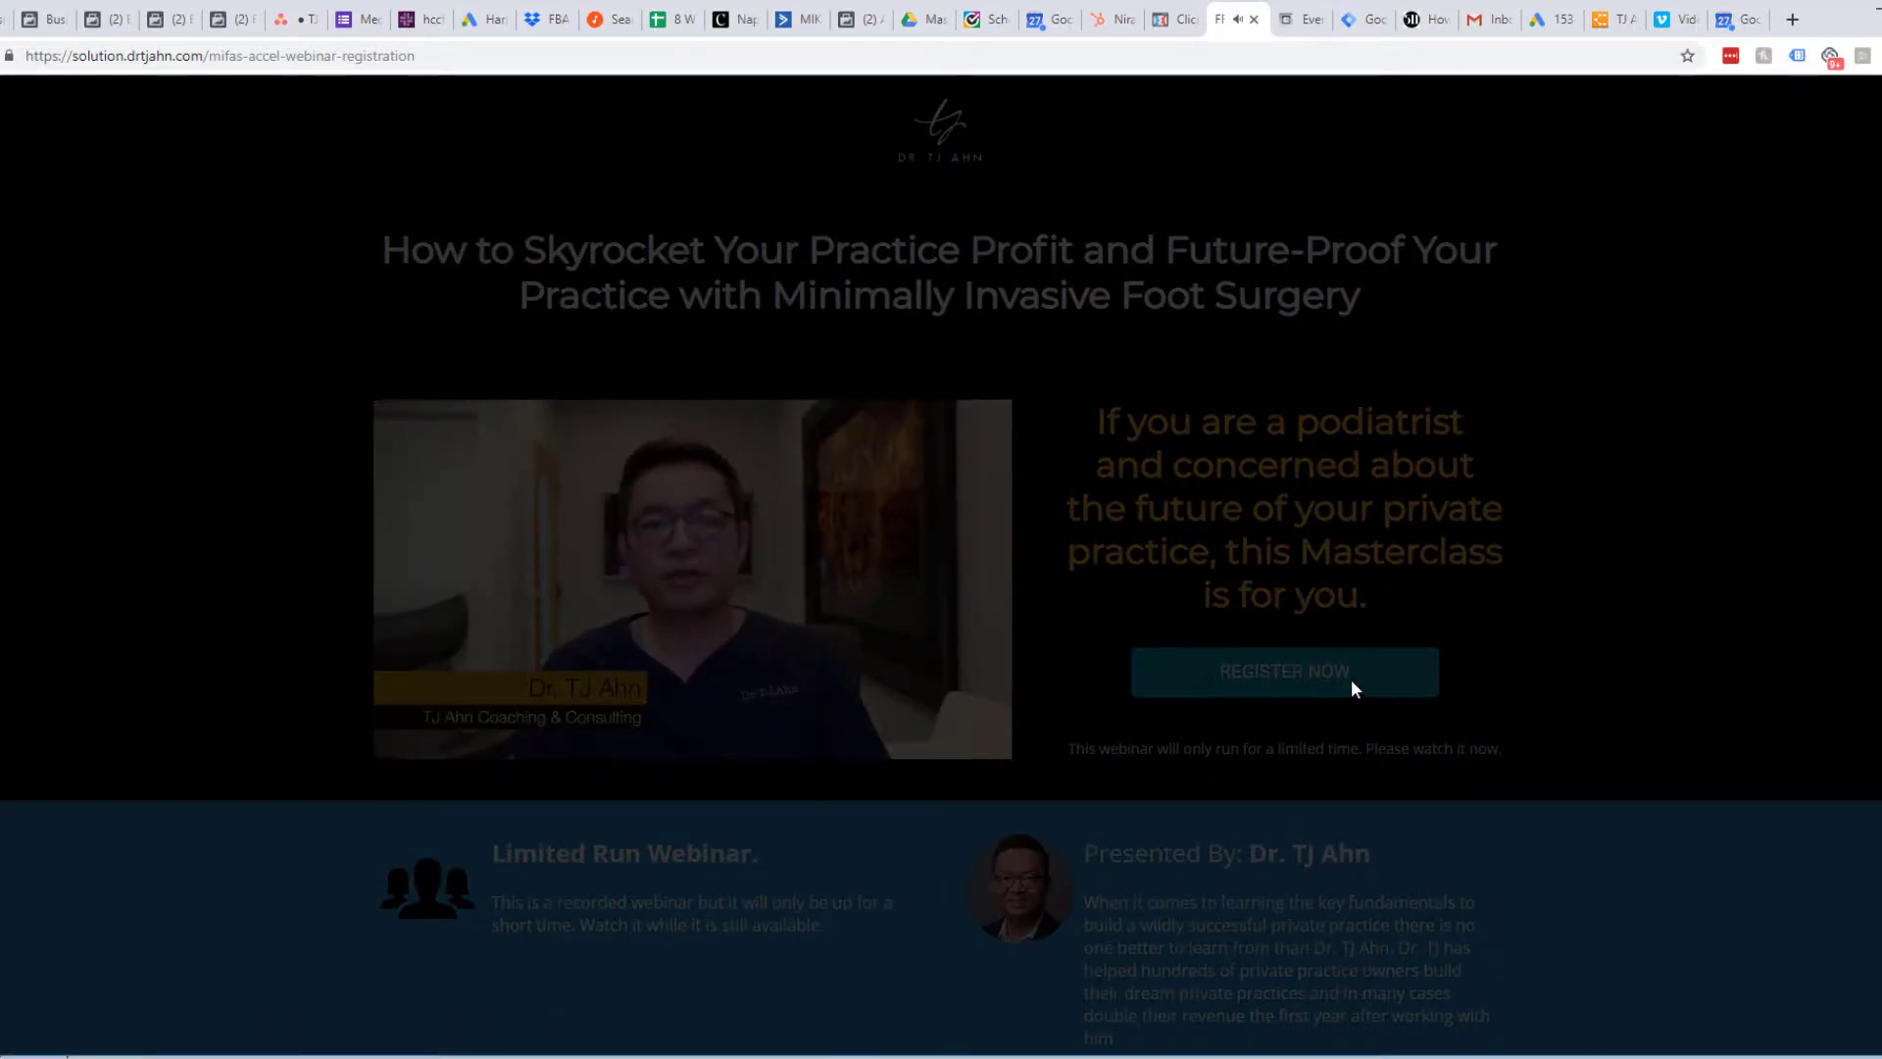
{"action": "key", "text": "F5"}
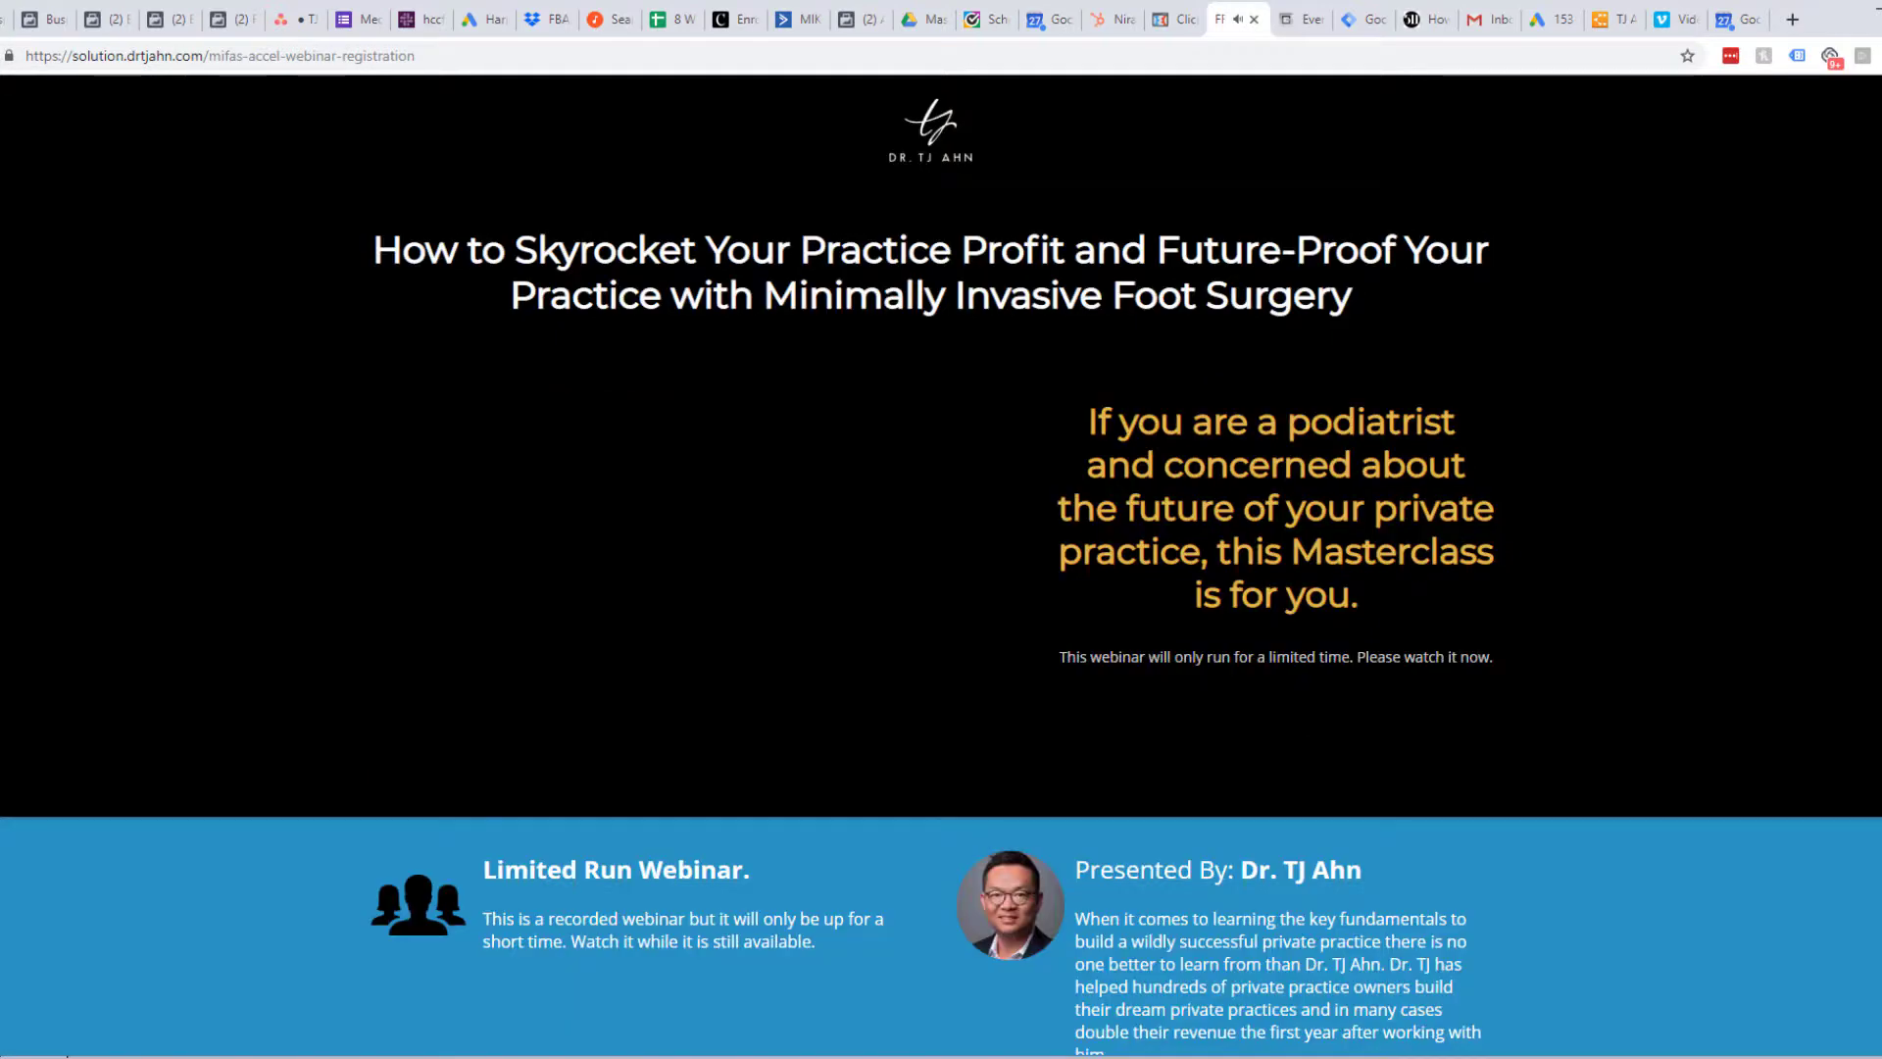
{"action": "left_click", "coordinate": [1301, 690]}
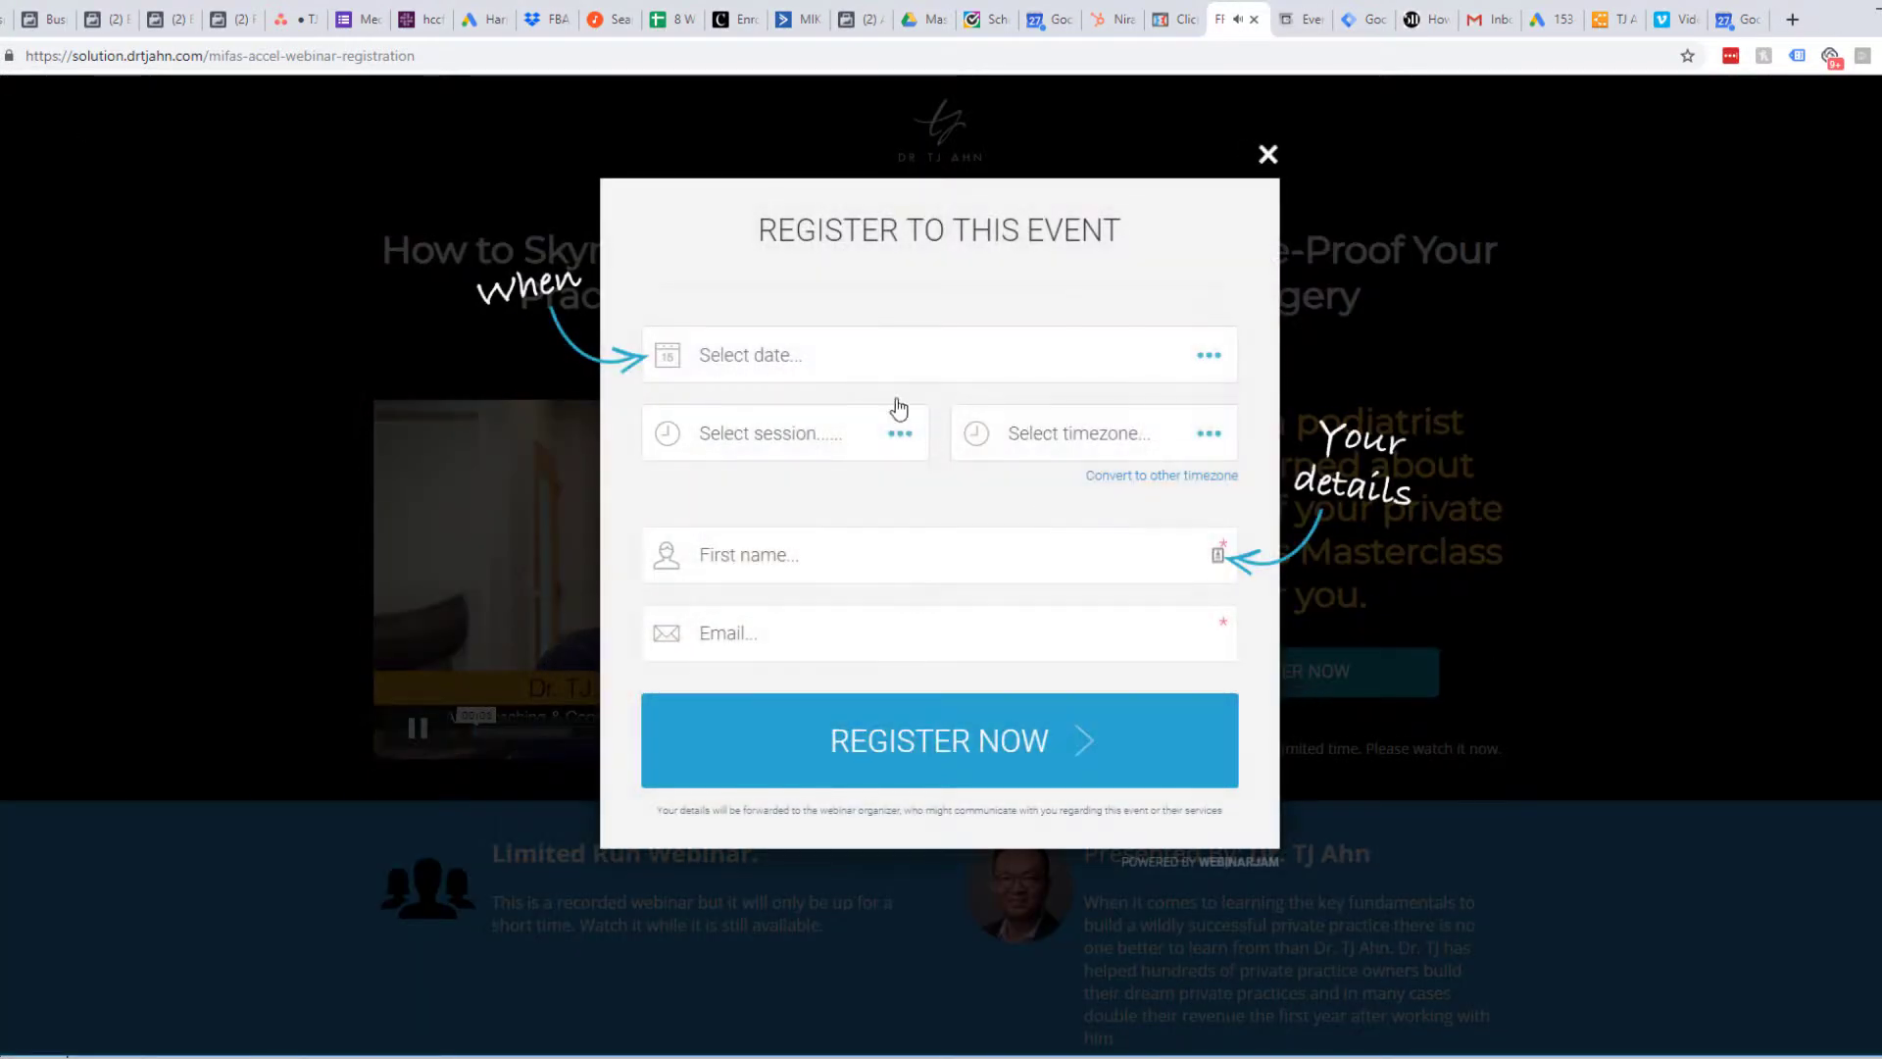
Step: Register a saved test attendee for 27 March, 01:45 pm Eastern Time, and pause the thank-you video
{"action": "left_click", "coordinate": [784, 363]}
{"action": "left_click", "coordinate": [855, 458]}
{"action": "left_click", "coordinate": [844, 441]}
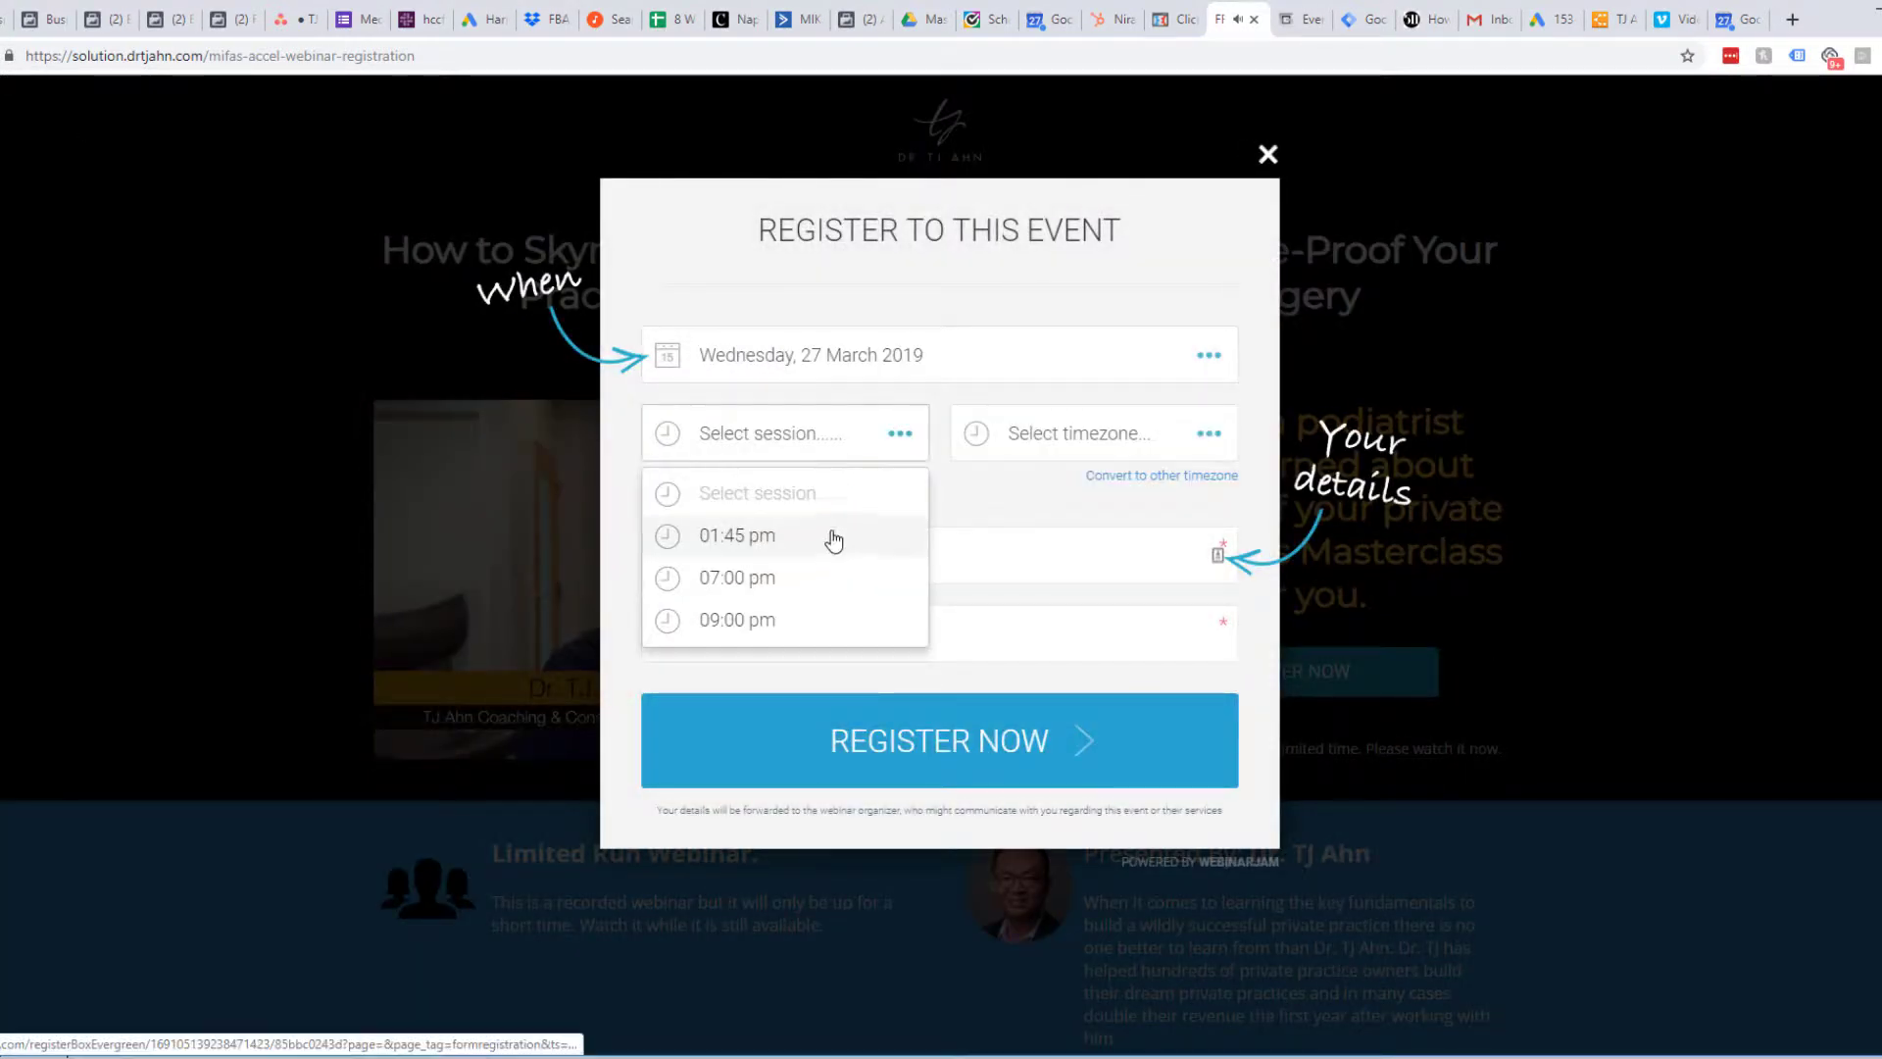
{"action": "left_click", "coordinate": [836, 535]}
{"action": "left_click", "coordinate": [1090, 433]}
{"action": "left_click", "coordinate": [1082, 552]}
{"action": "left_click", "coordinate": [958, 559]}
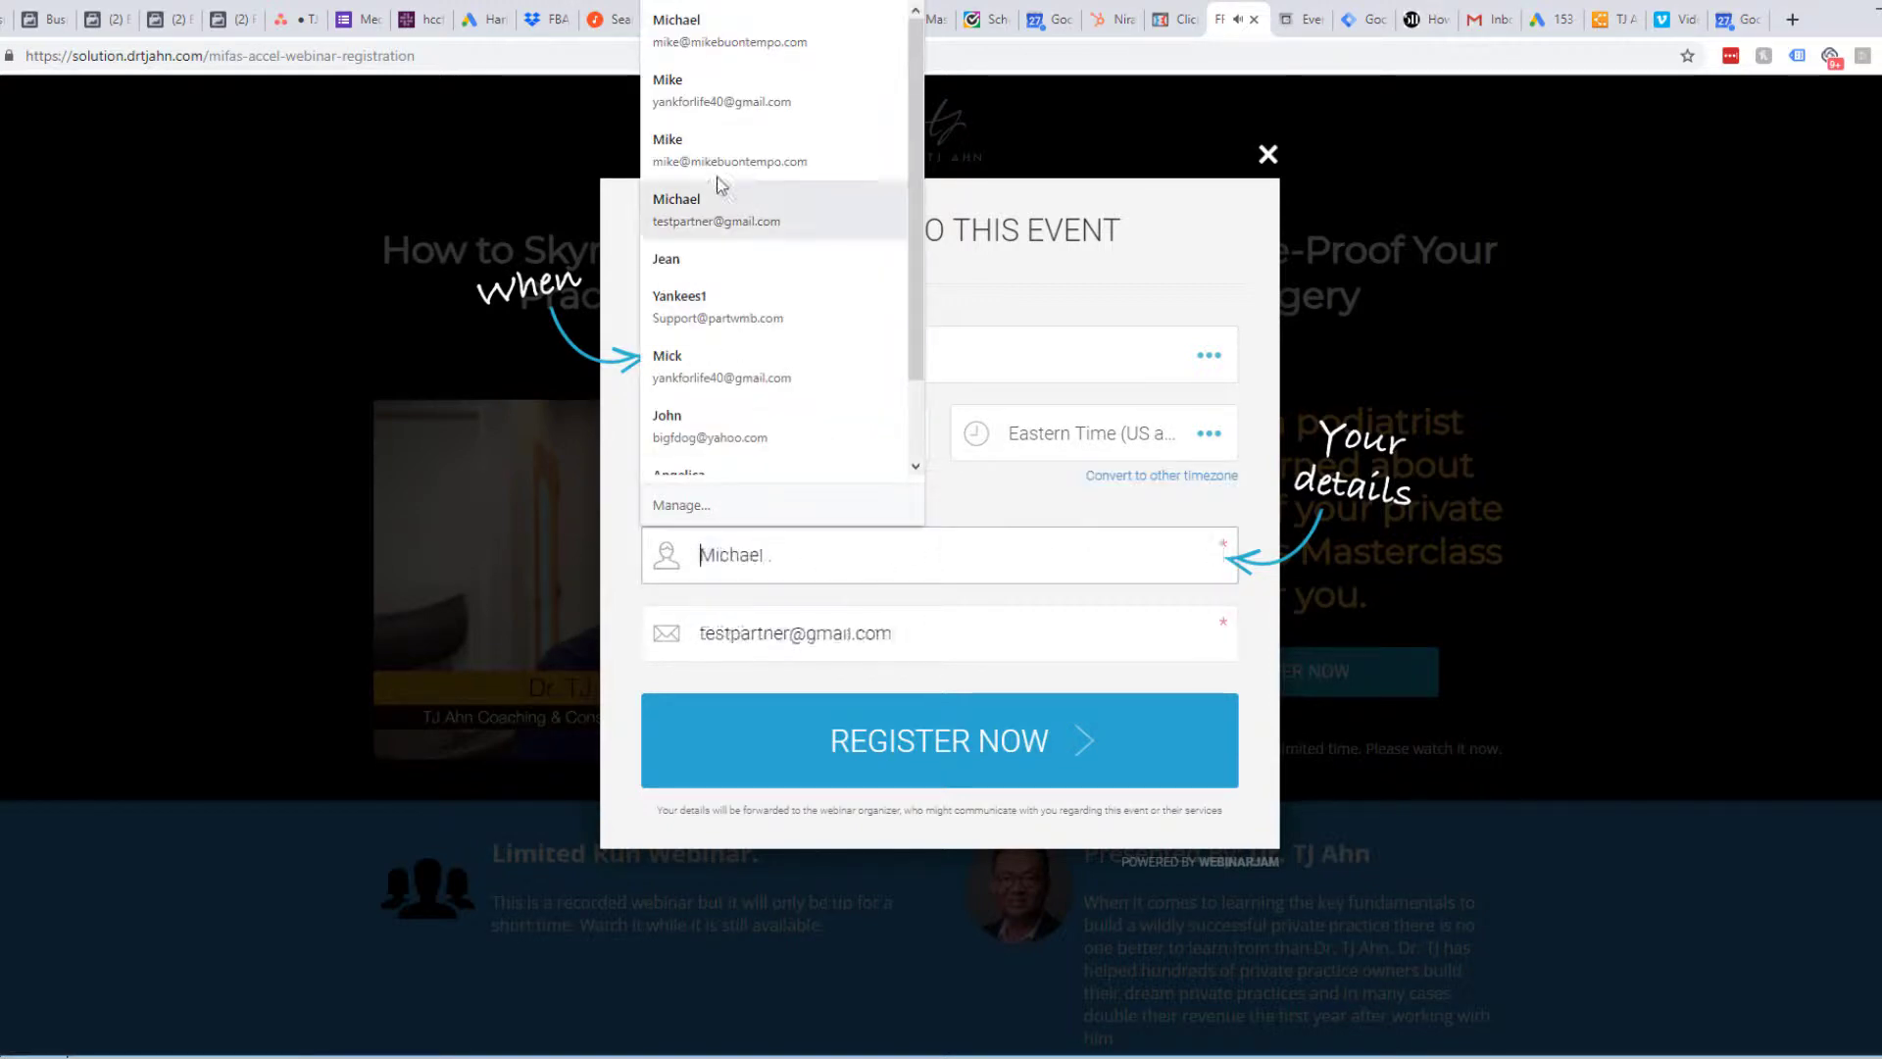
{"action": "left_click", "coordinate": [722, 38]}
{"action": "left_click", "coordinate": [889, 764]}
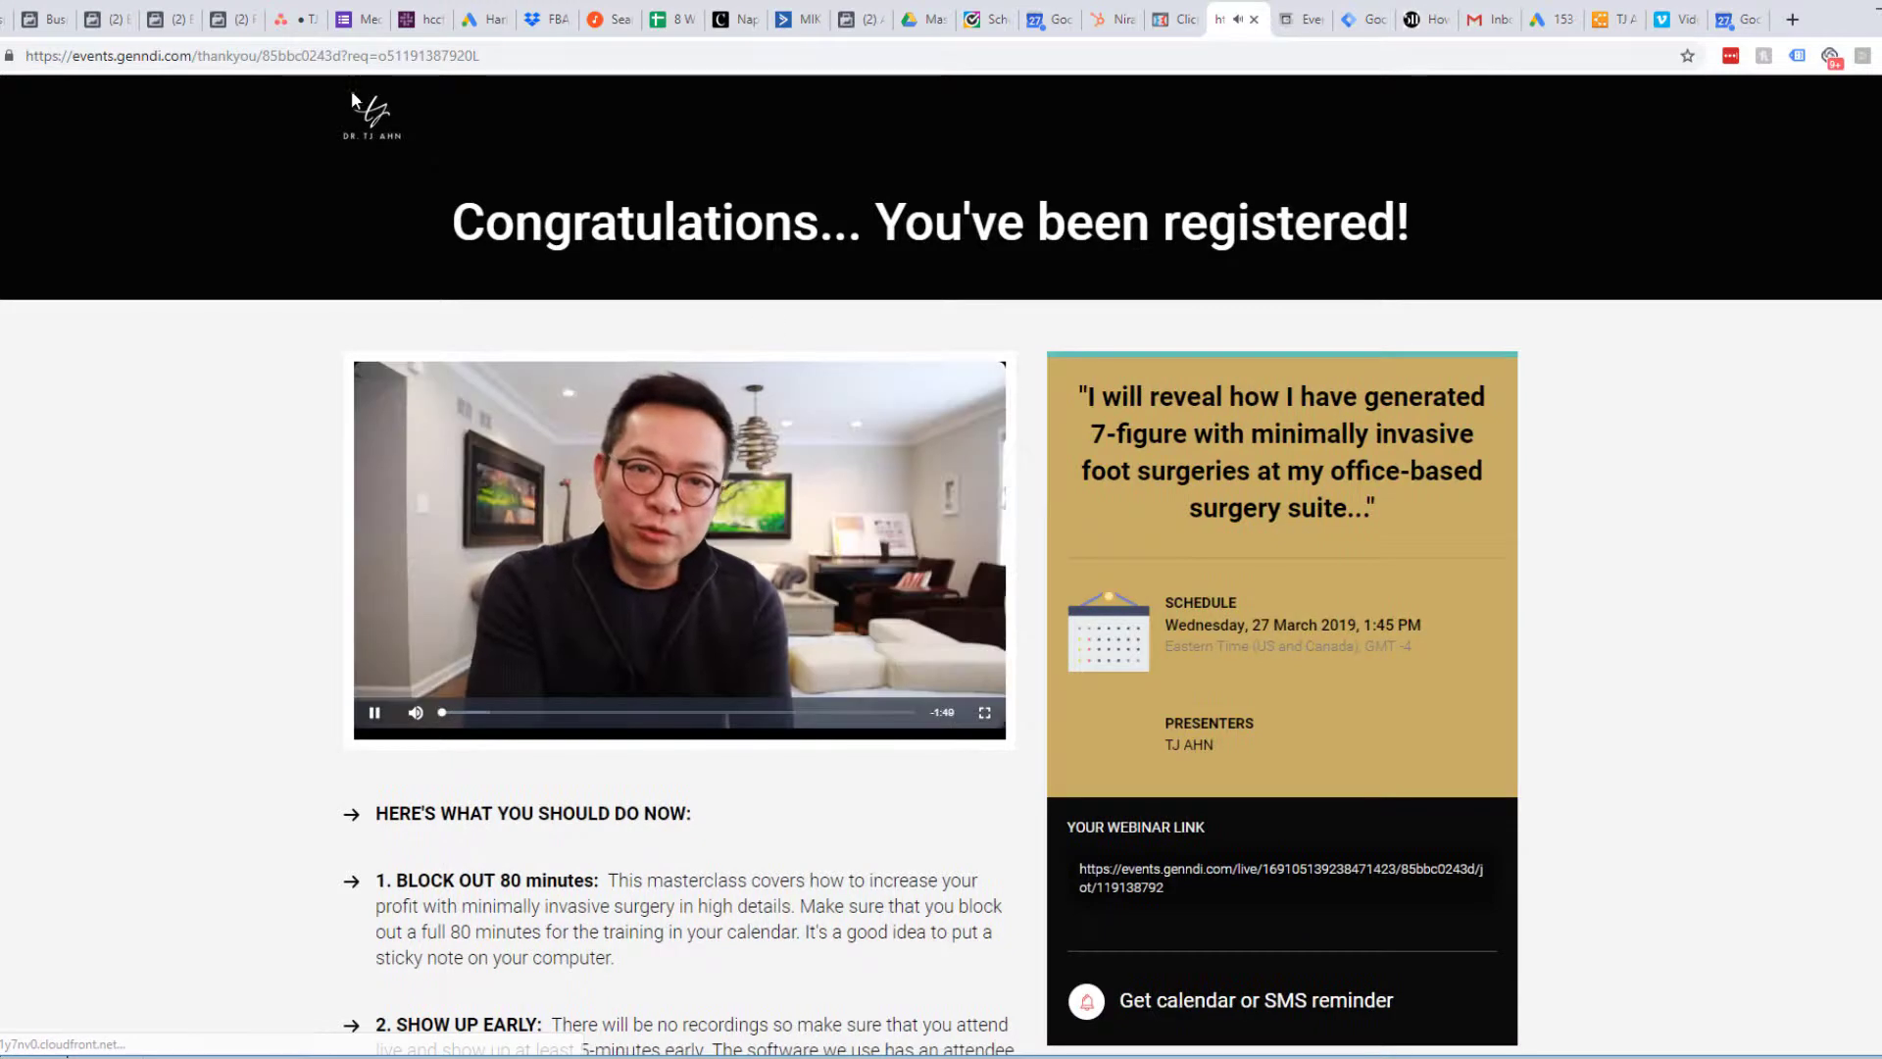
{"action": "left_click", "coordinate": [702, 480]}
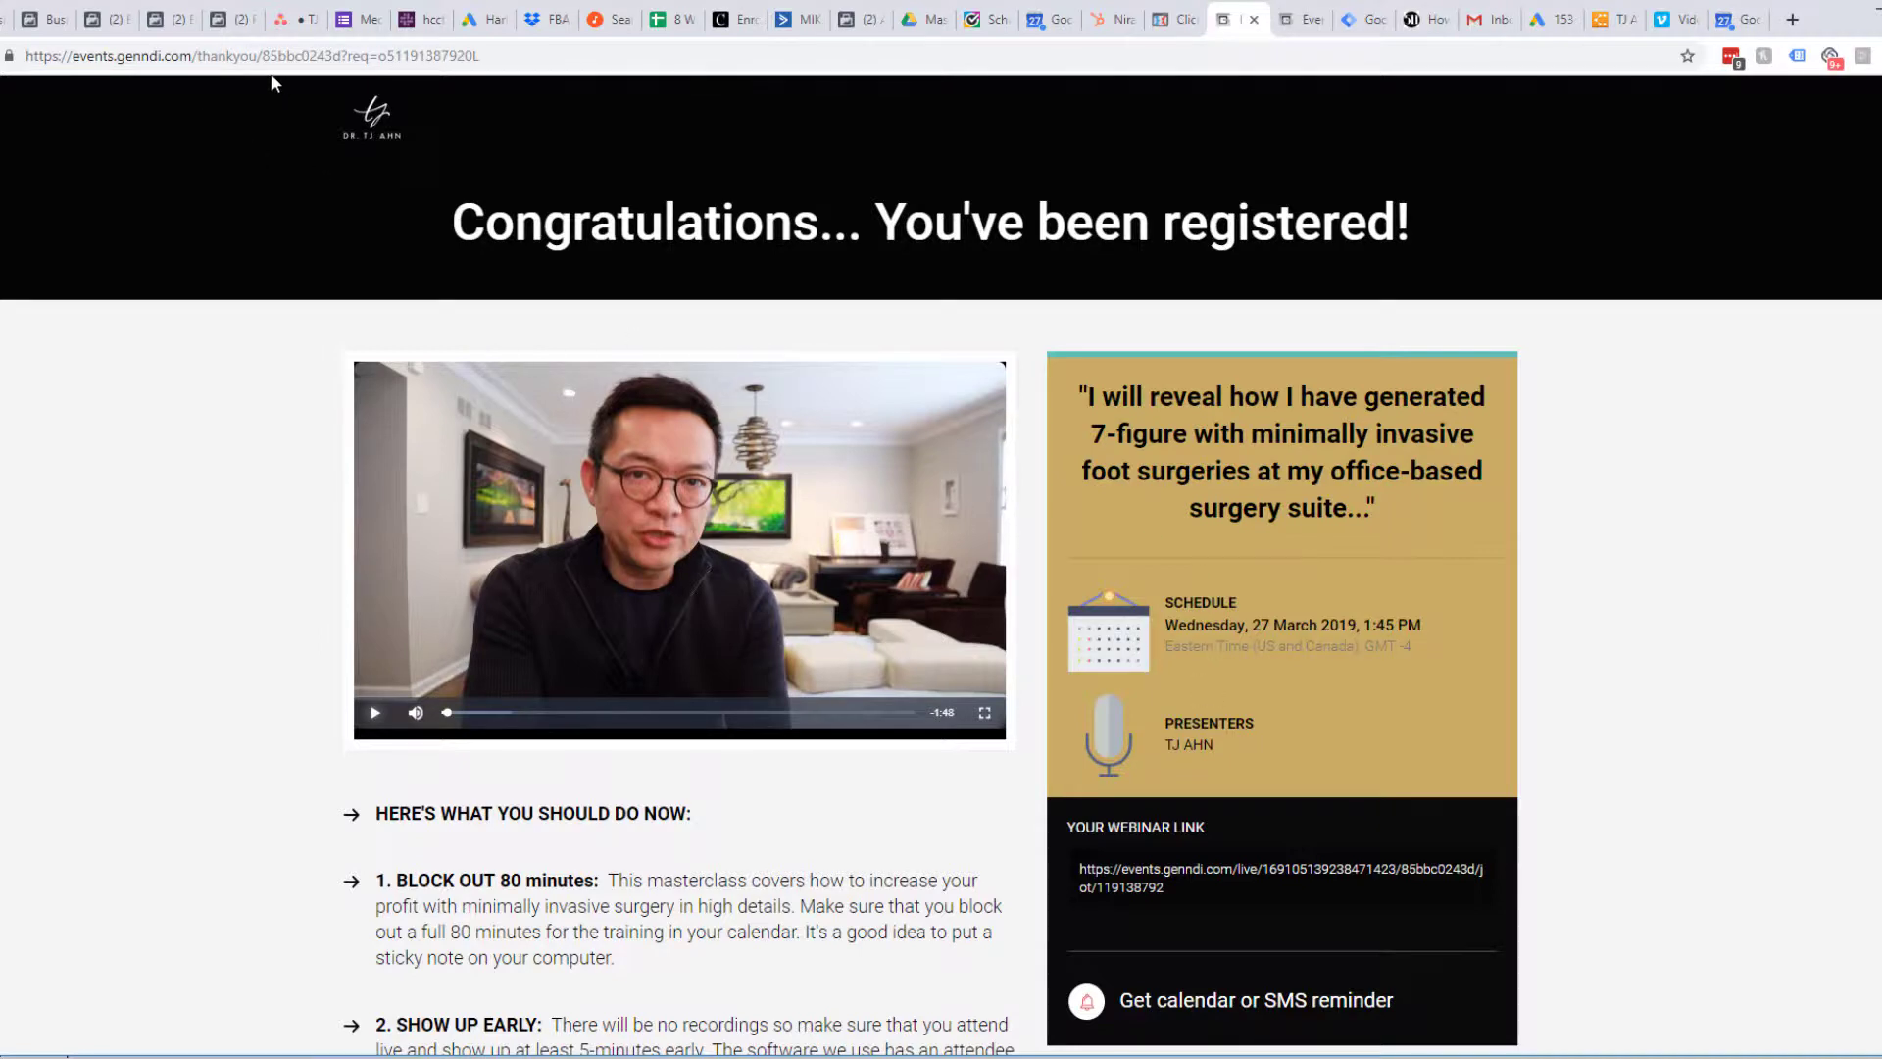
Step: Glance over the EverWebinar dashboard, thank-you page and Tag Manager tabs
{"action": "left_click", "coordinate": [1287, 22]}
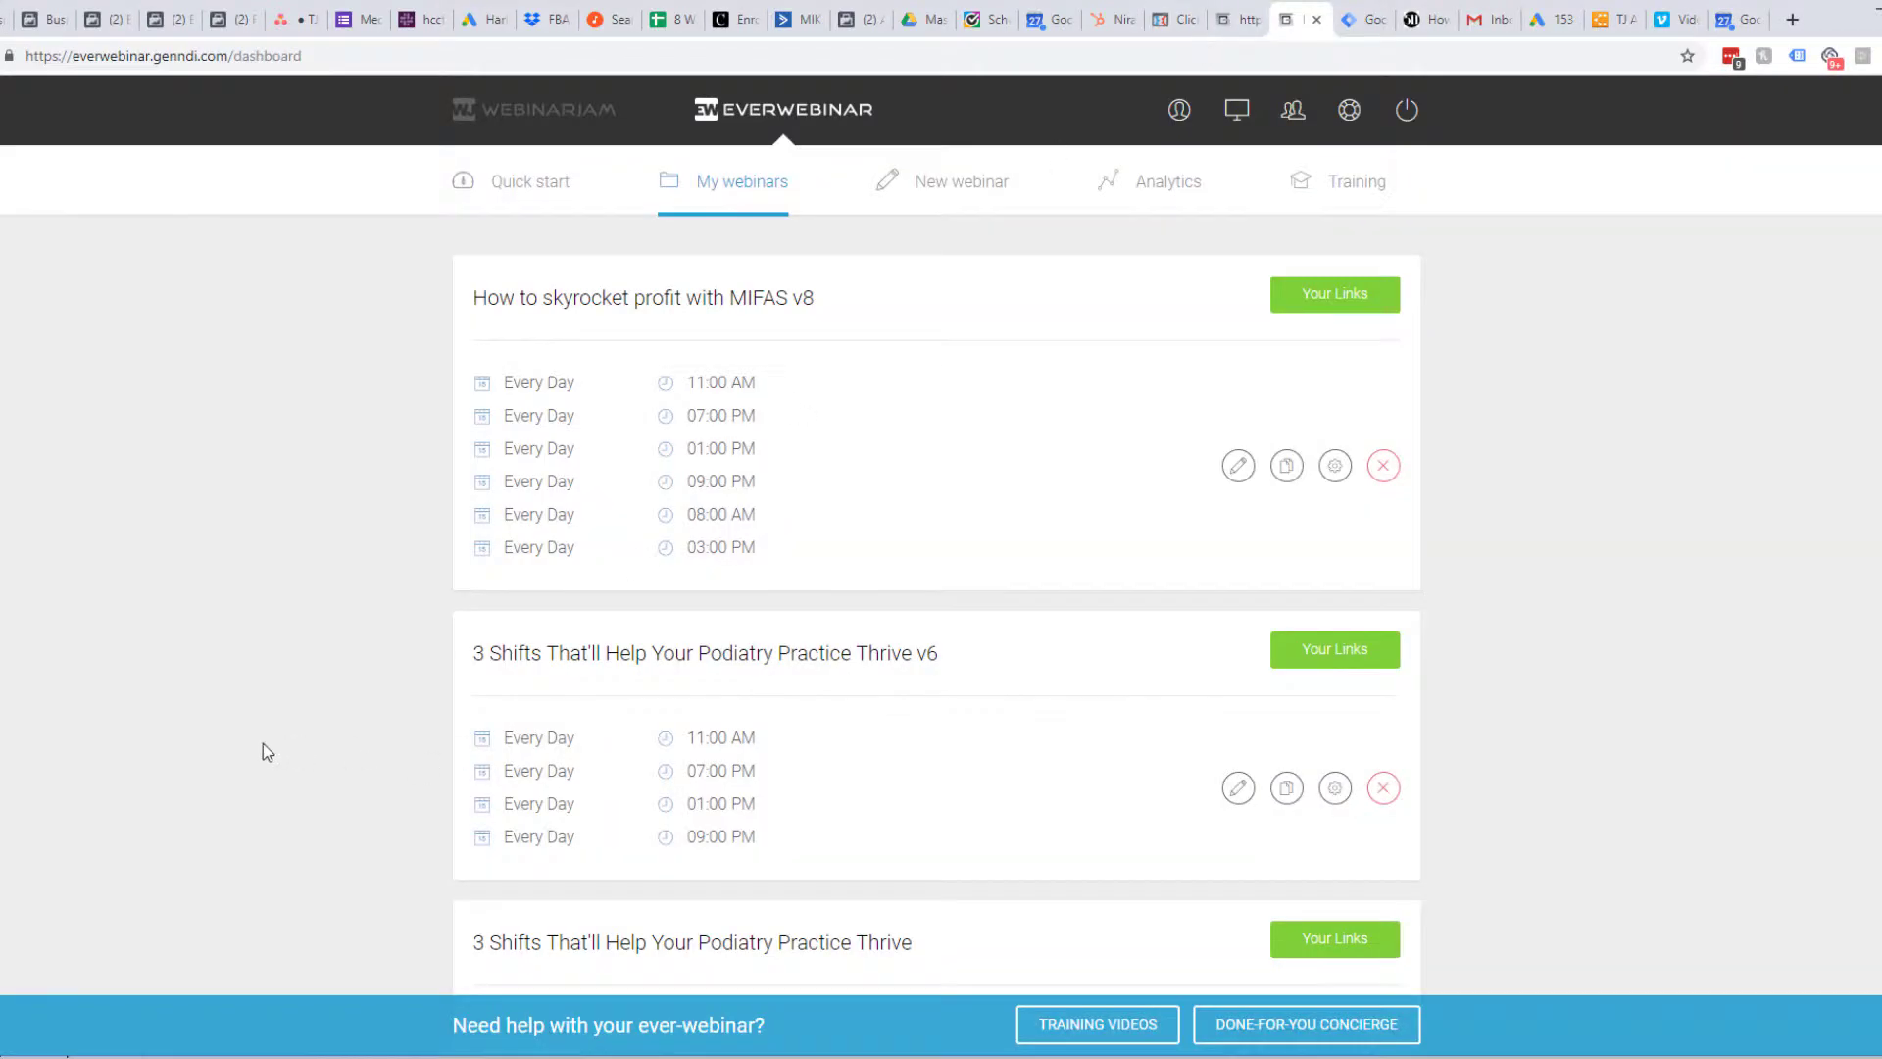
{"action": "scroll", "coordinate": [263, 743], "scroll_direction": "down", "scroll_amount": 3}
{"action": "scroll", "coordinate": [538, 601], "scroll_direction": "up", "scroll_amount": 3}
{"action": "left_click", "coordinate": [1238, 20]}
{"action": "left_click", "coordinate": [1361, 20]}
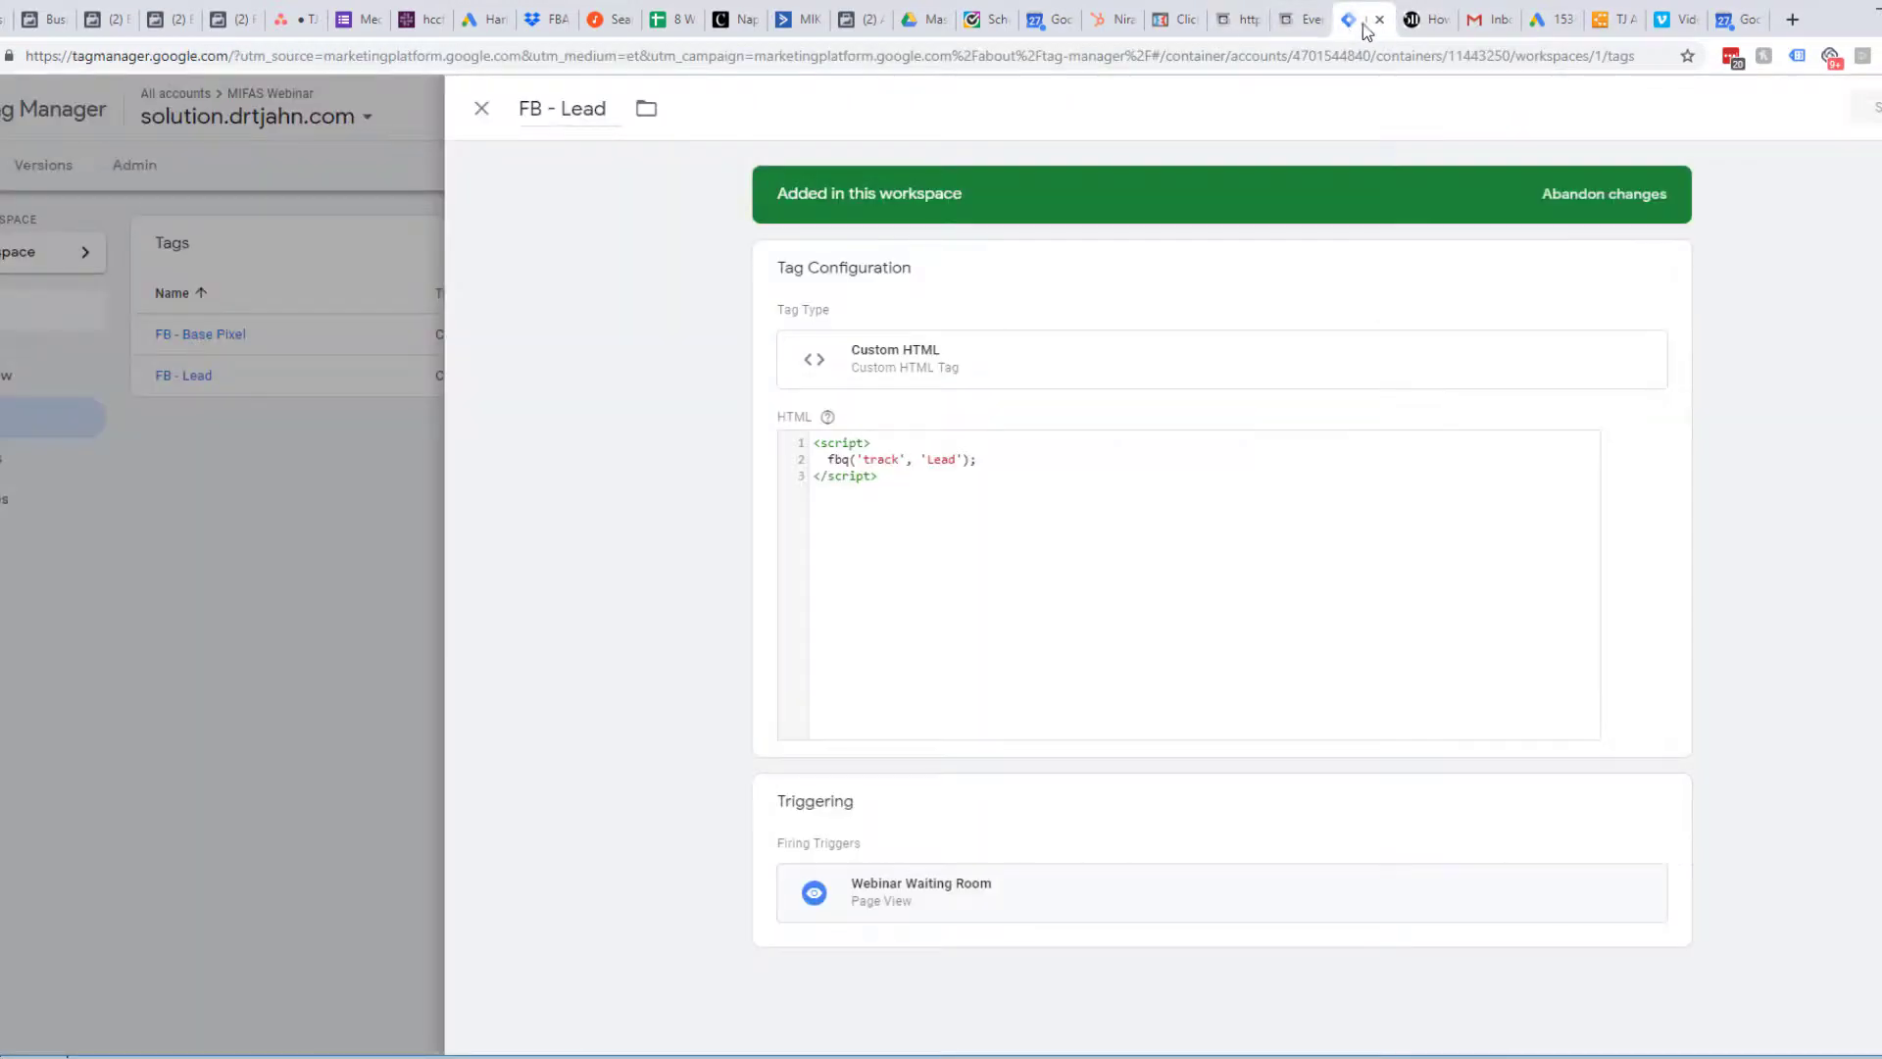
Step: Read the Agency511 article's WEBICODE section, then bring up the genndi thank-you page
{"action": "left_click", "coordinate": [1423, 20]}
{"action": "scroll", "coordinate": [204, 727], "scroll_direction": "down", "scroll_amount": 4}
{"action": "scroll", "coordinate": [206, 727], "scroll_direction": "down", "scroll_amount": 15}
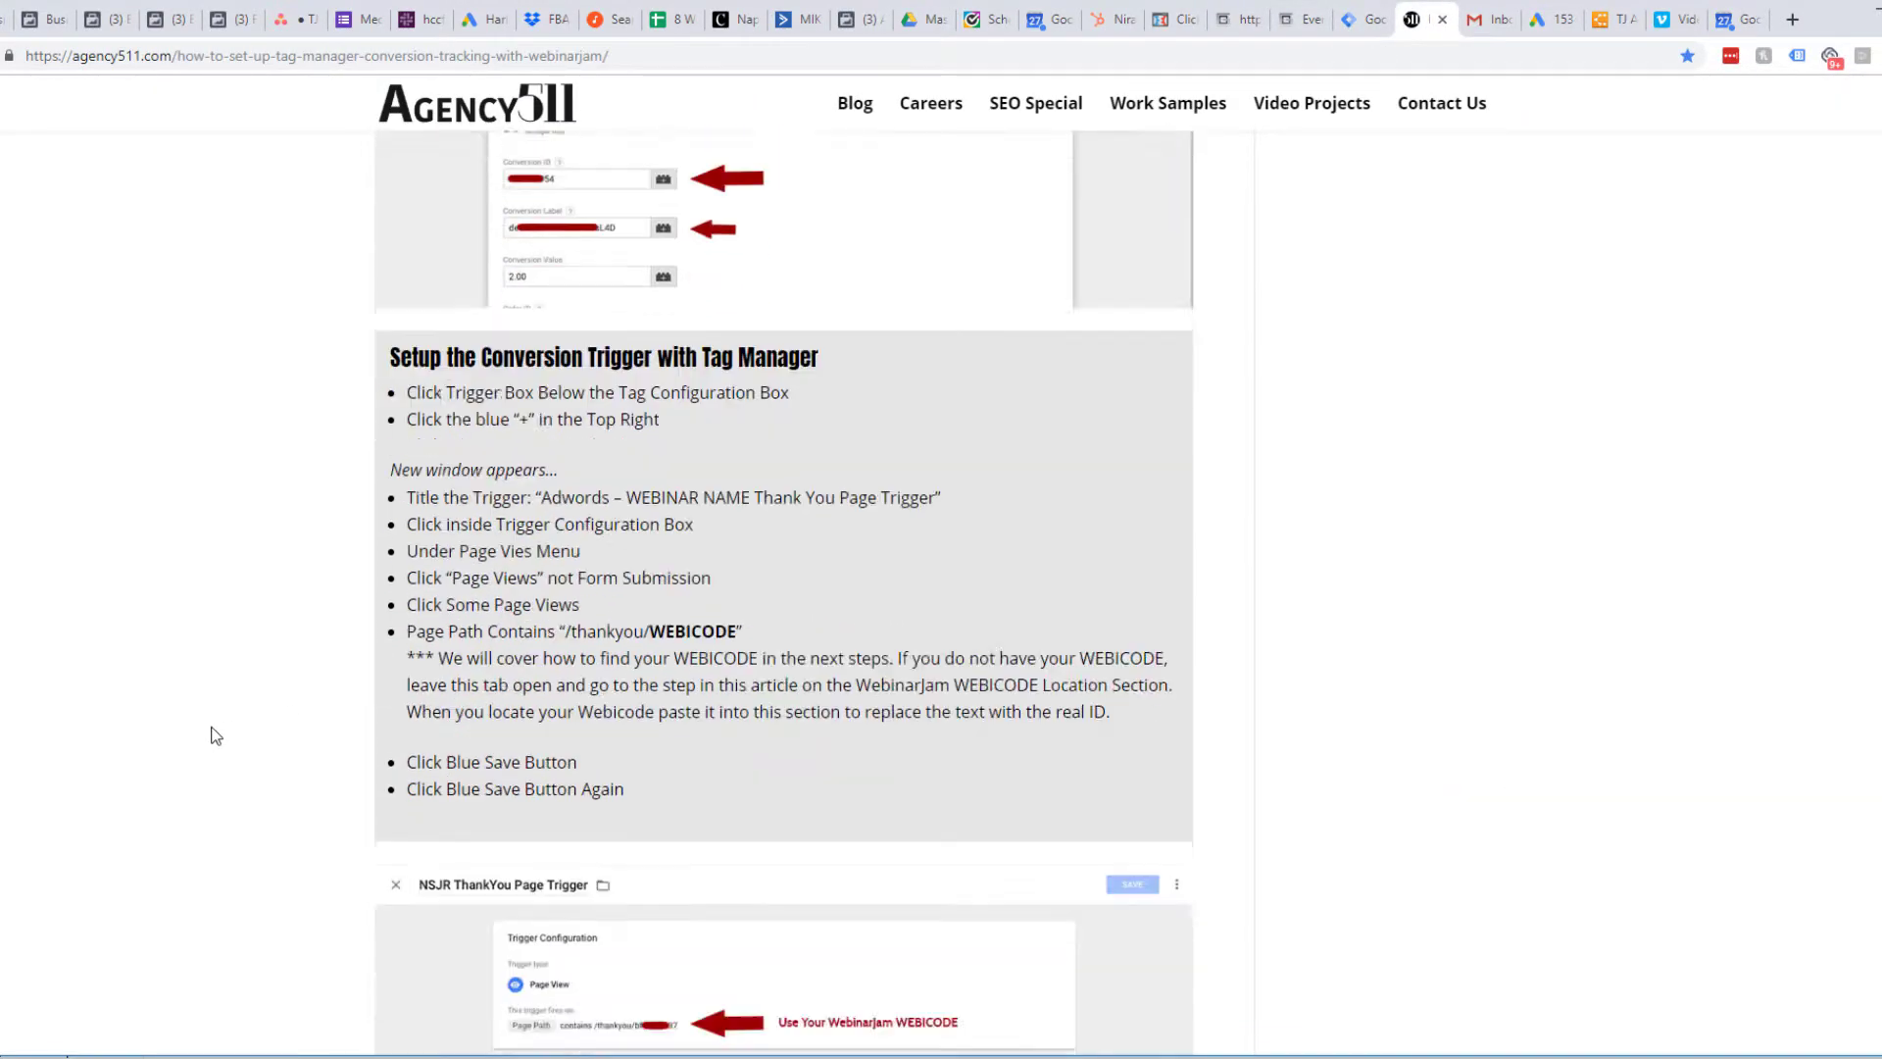
{"action": "scroll", "coordinate": [216, 735], "scroll_direction": "down", "scroll_amount": 4}
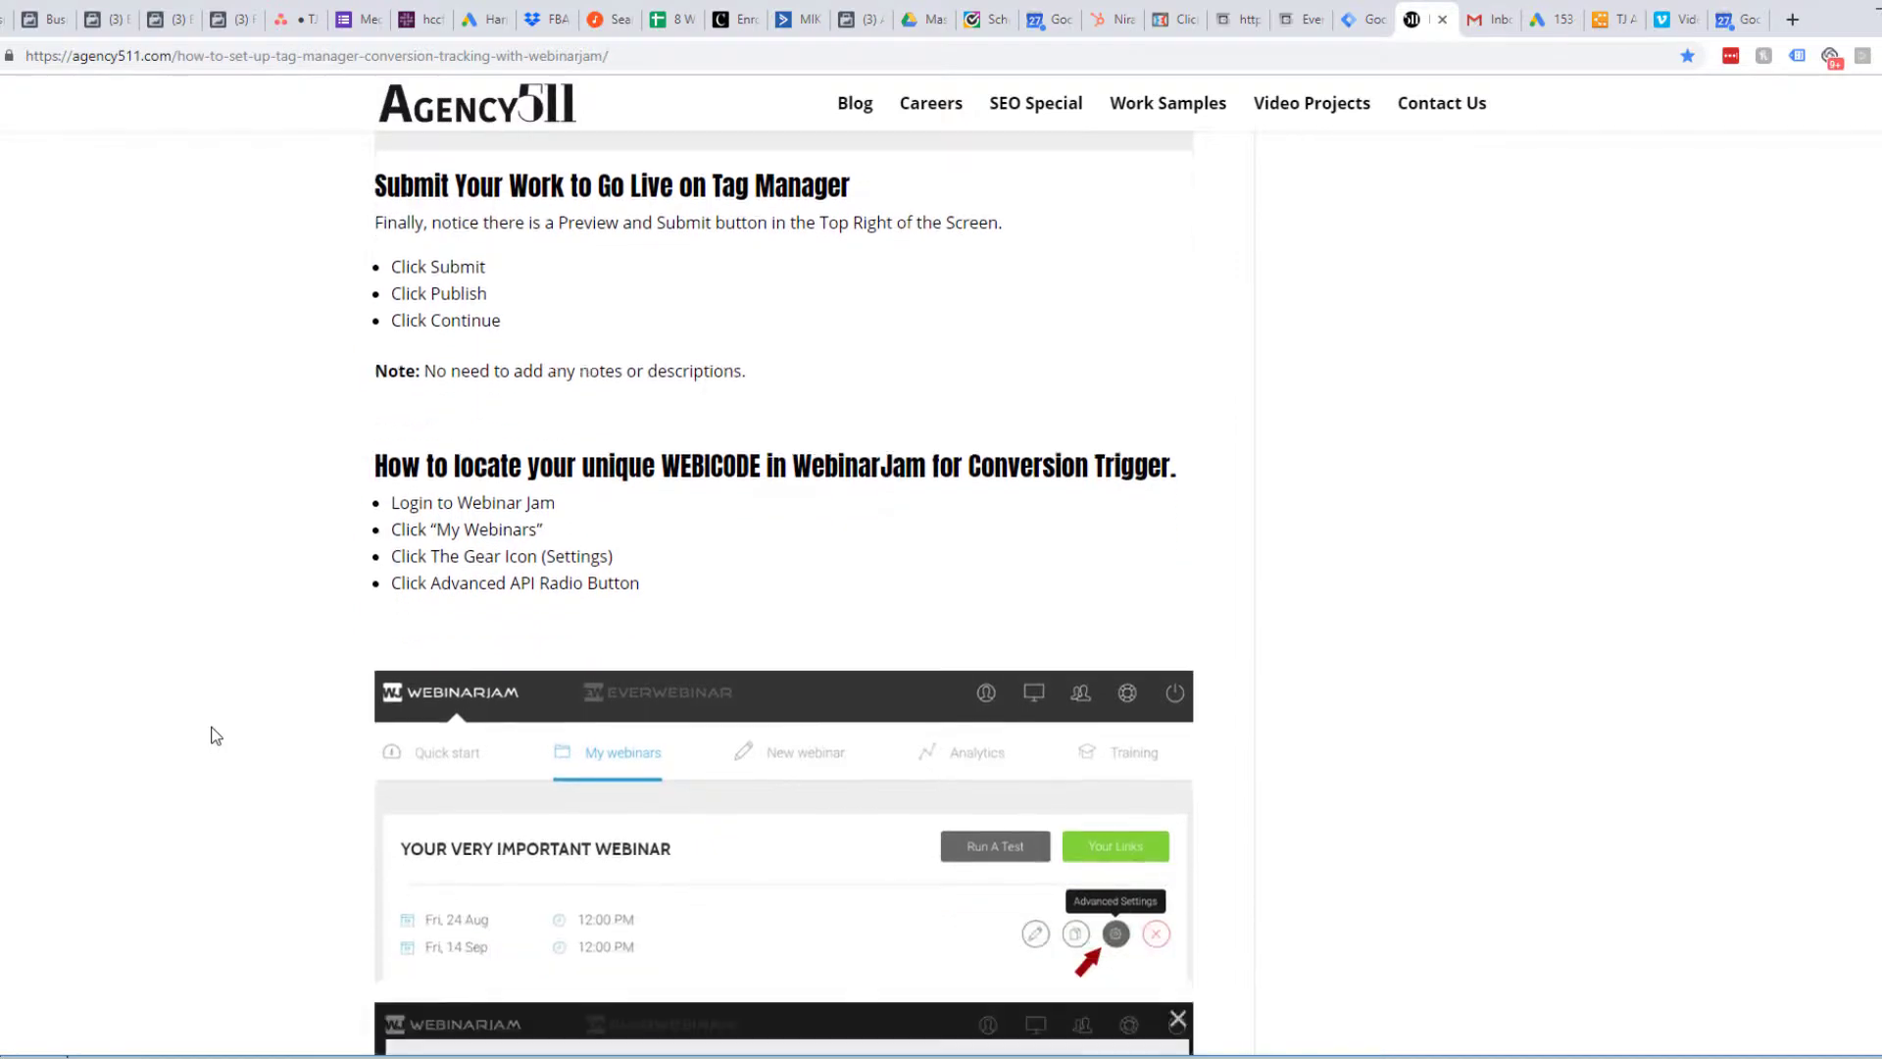
{"action": "scroll", "coordinate": [216, 735], "scroll_direction": "down", "scroll_amount": 4}
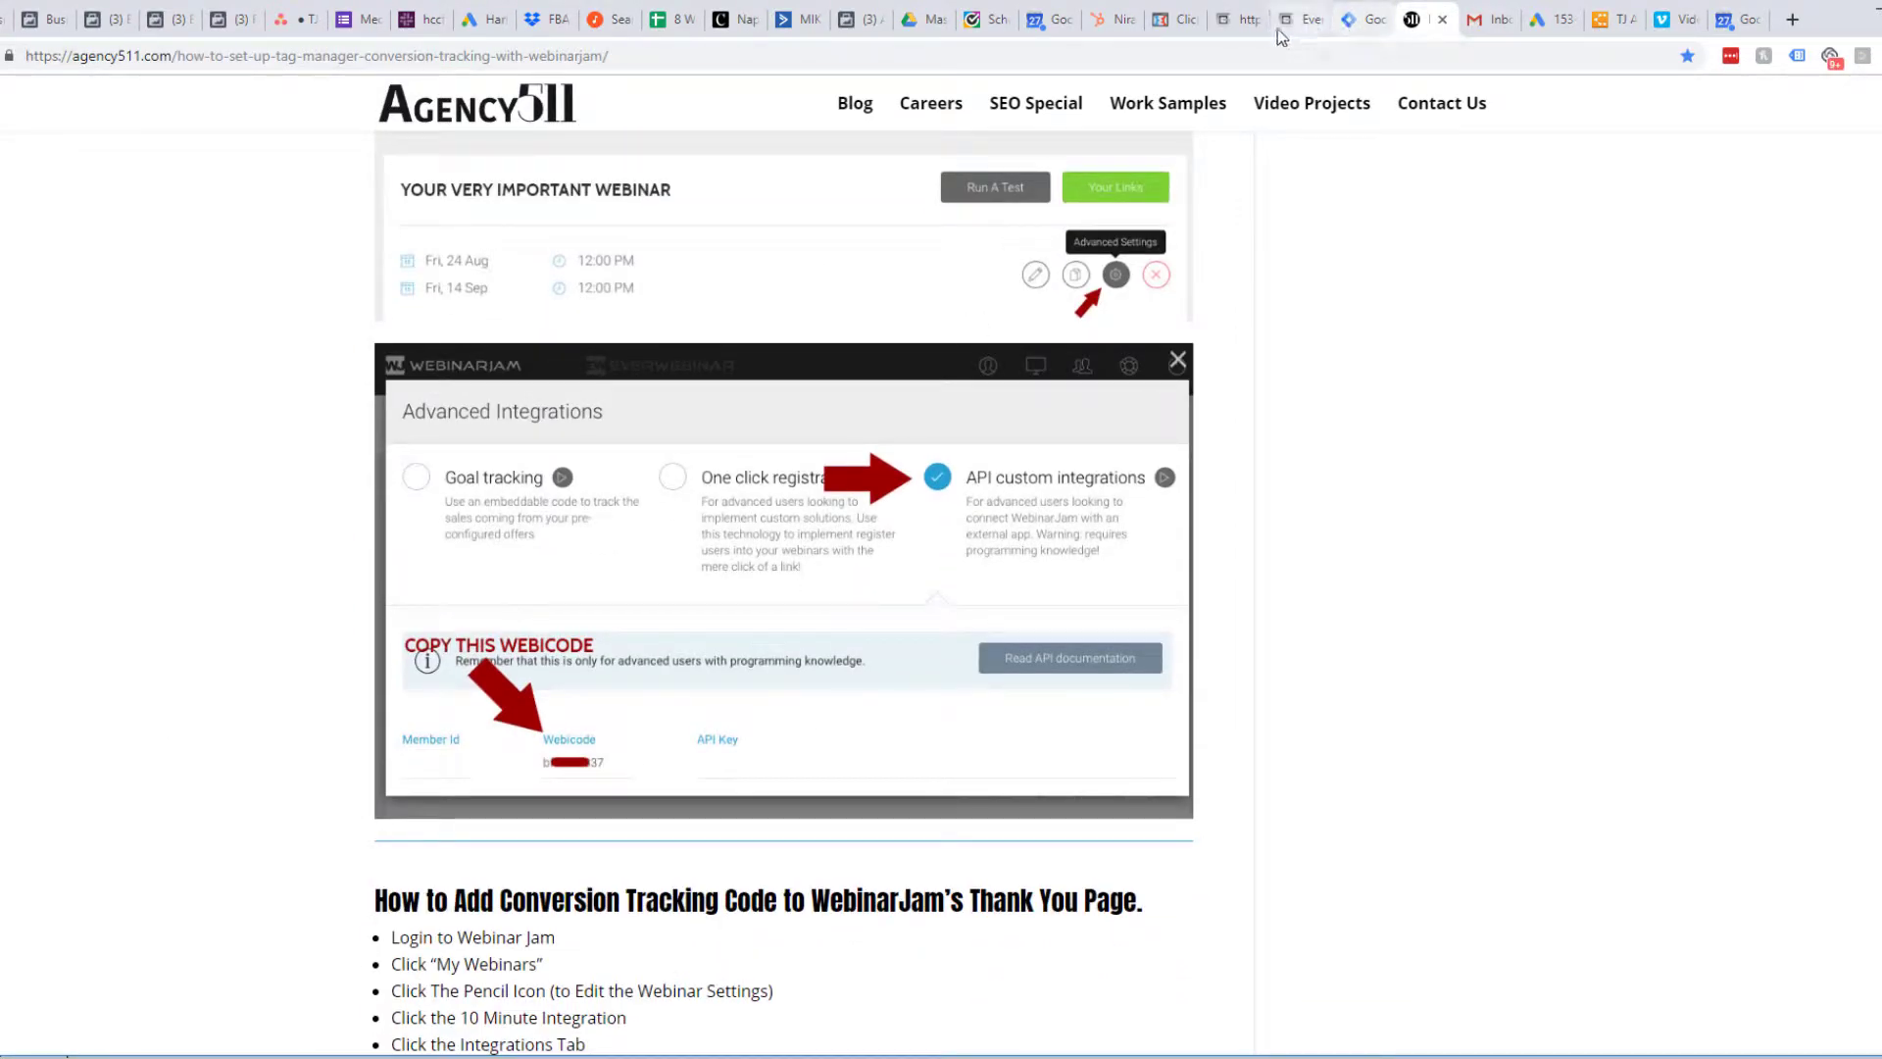
{"action": "left_click", "coordinate": [1177, 19]}
{"action": "left_click", "coordinate": [1237, 20]}
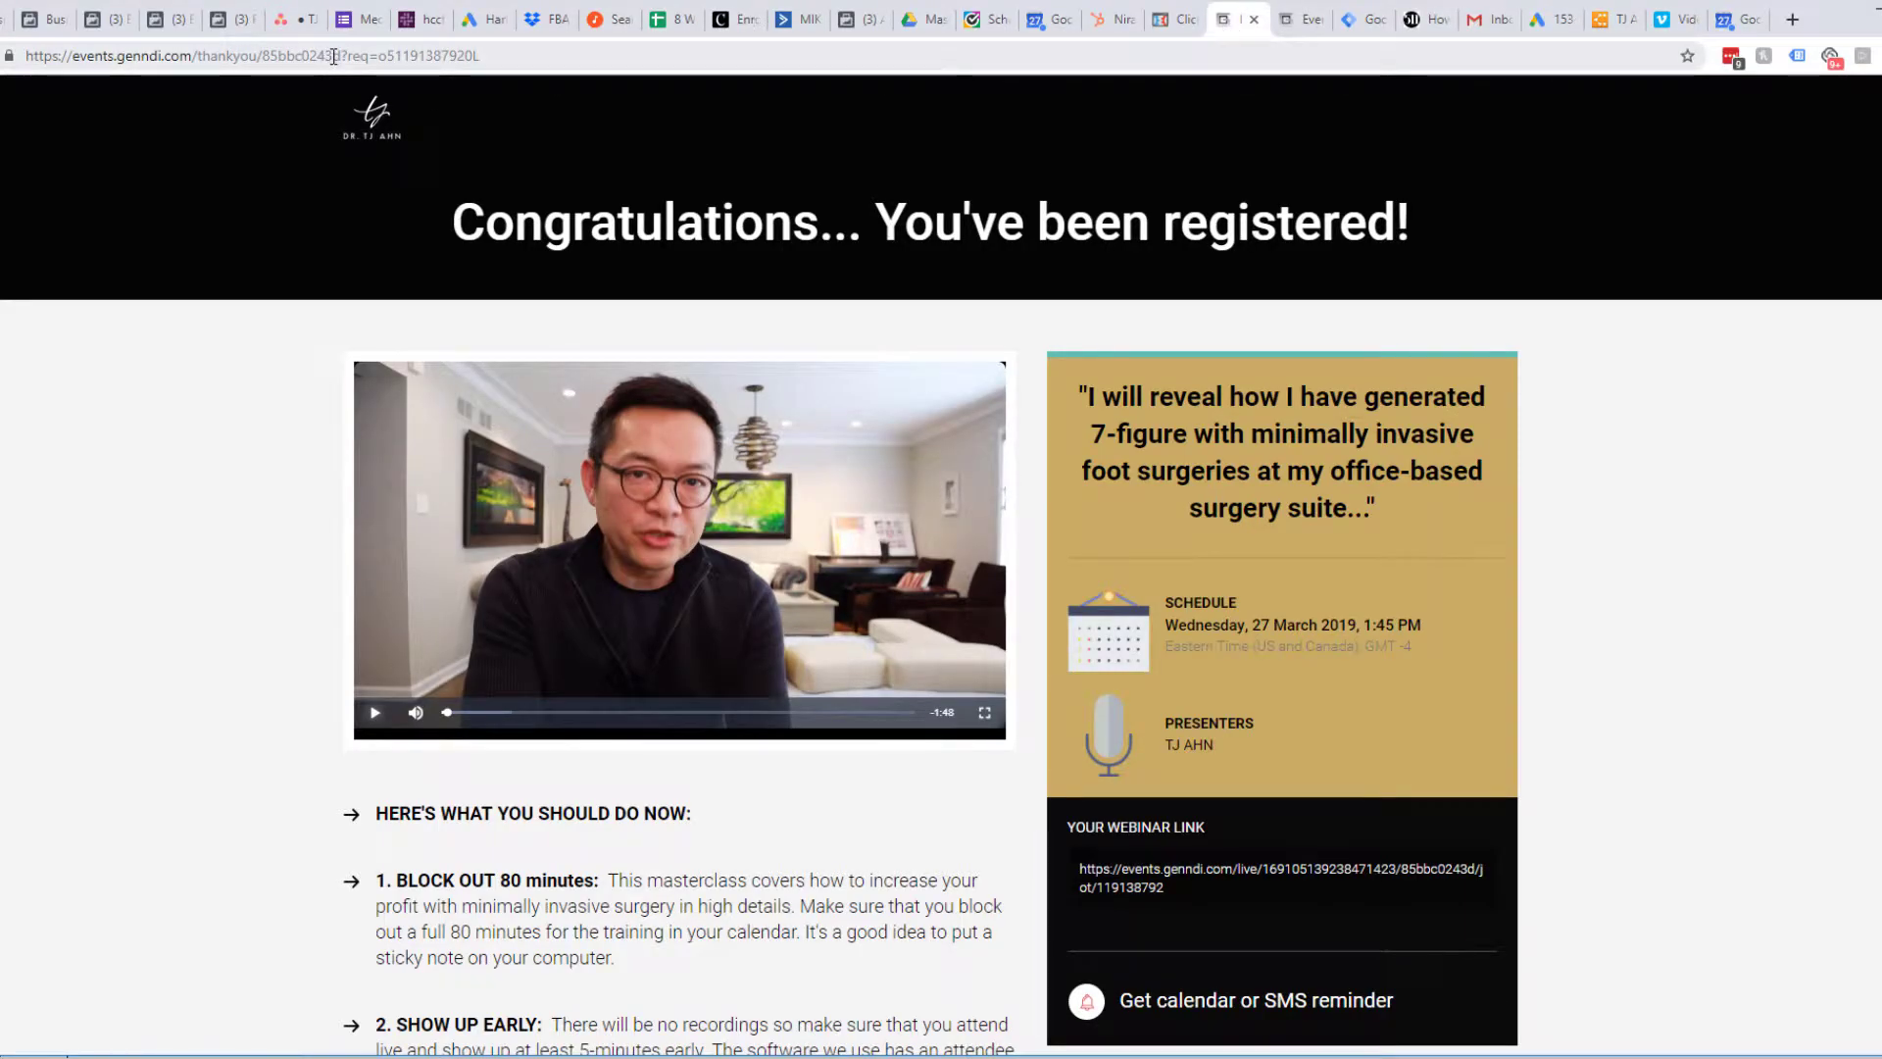
Step: Copy the thankyou/webicode path from the thank-you page's address bar
{"action": "left_click_drag", "start_coordinate": [333, 56], "coordinate": [210, 56]}
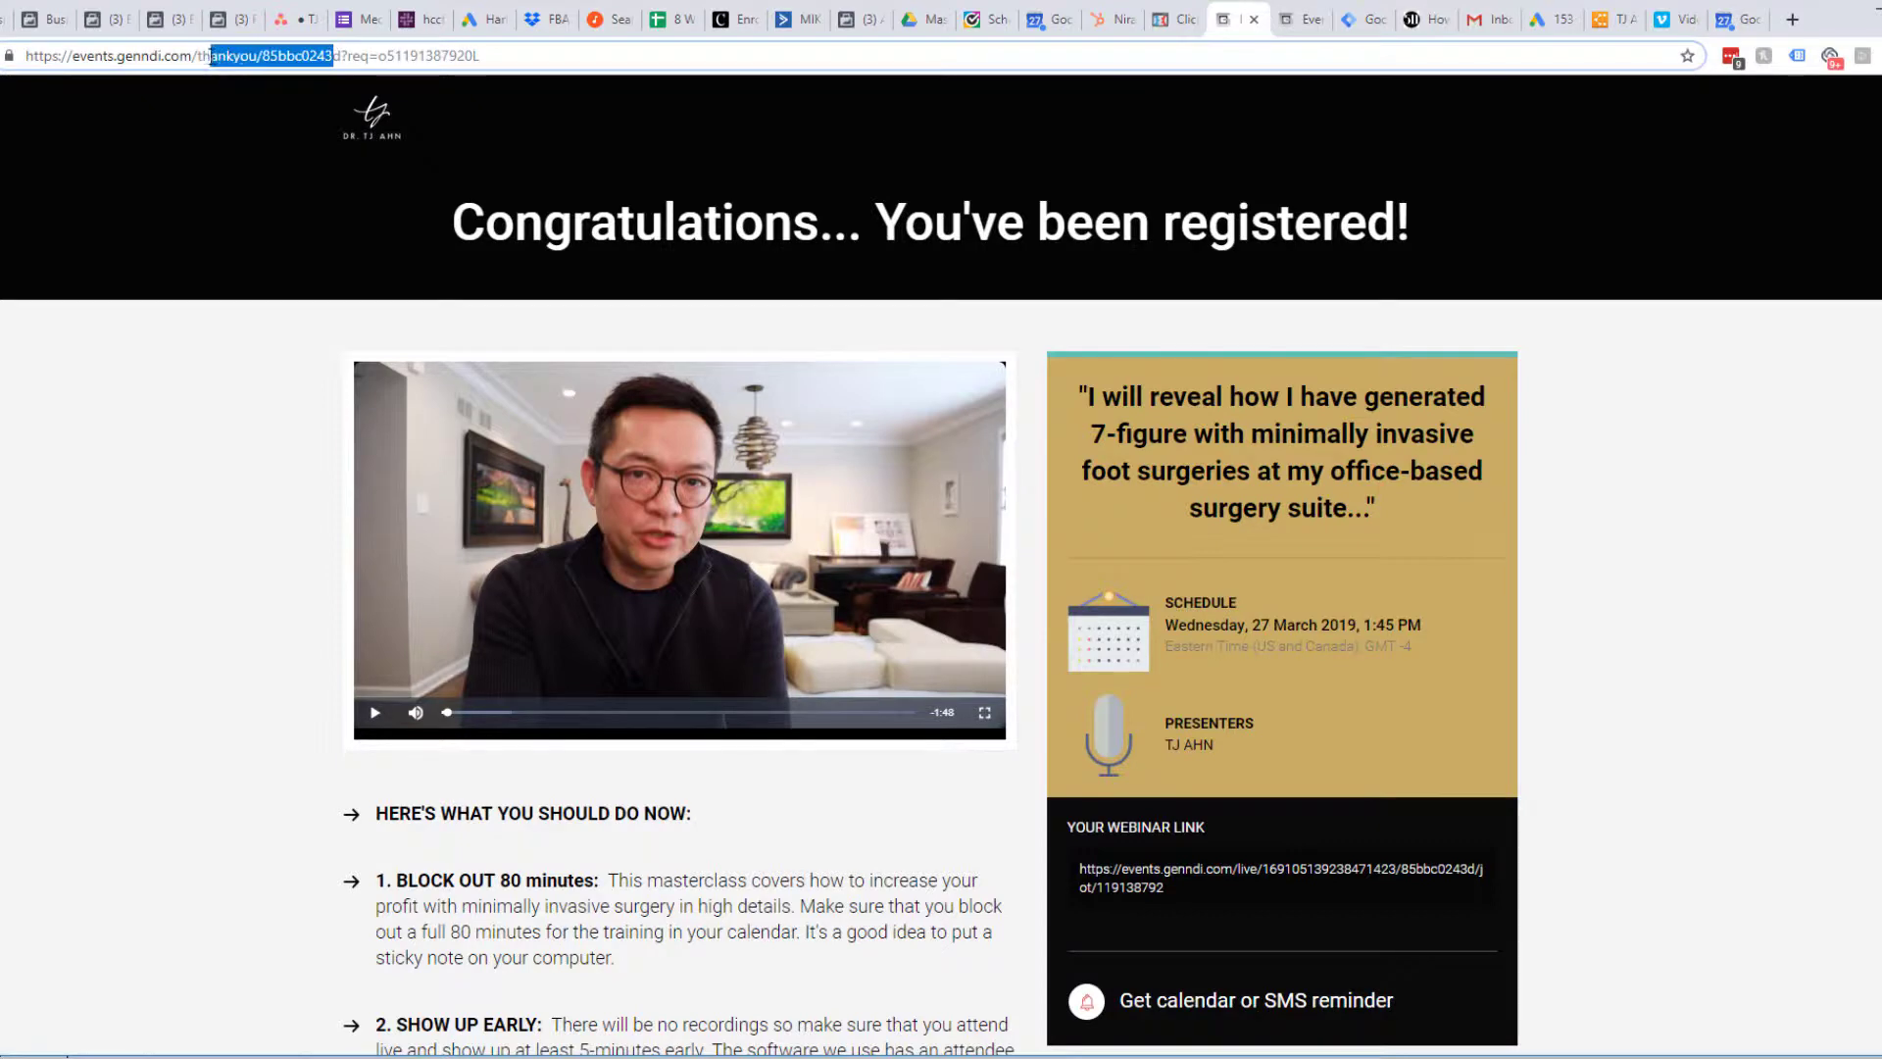
{"action": "right_click", "coordinate": [206, 57]}
{"action": "key", "text": "Escape"}
{"action": "left_click", "coordinate": [341, 56]}
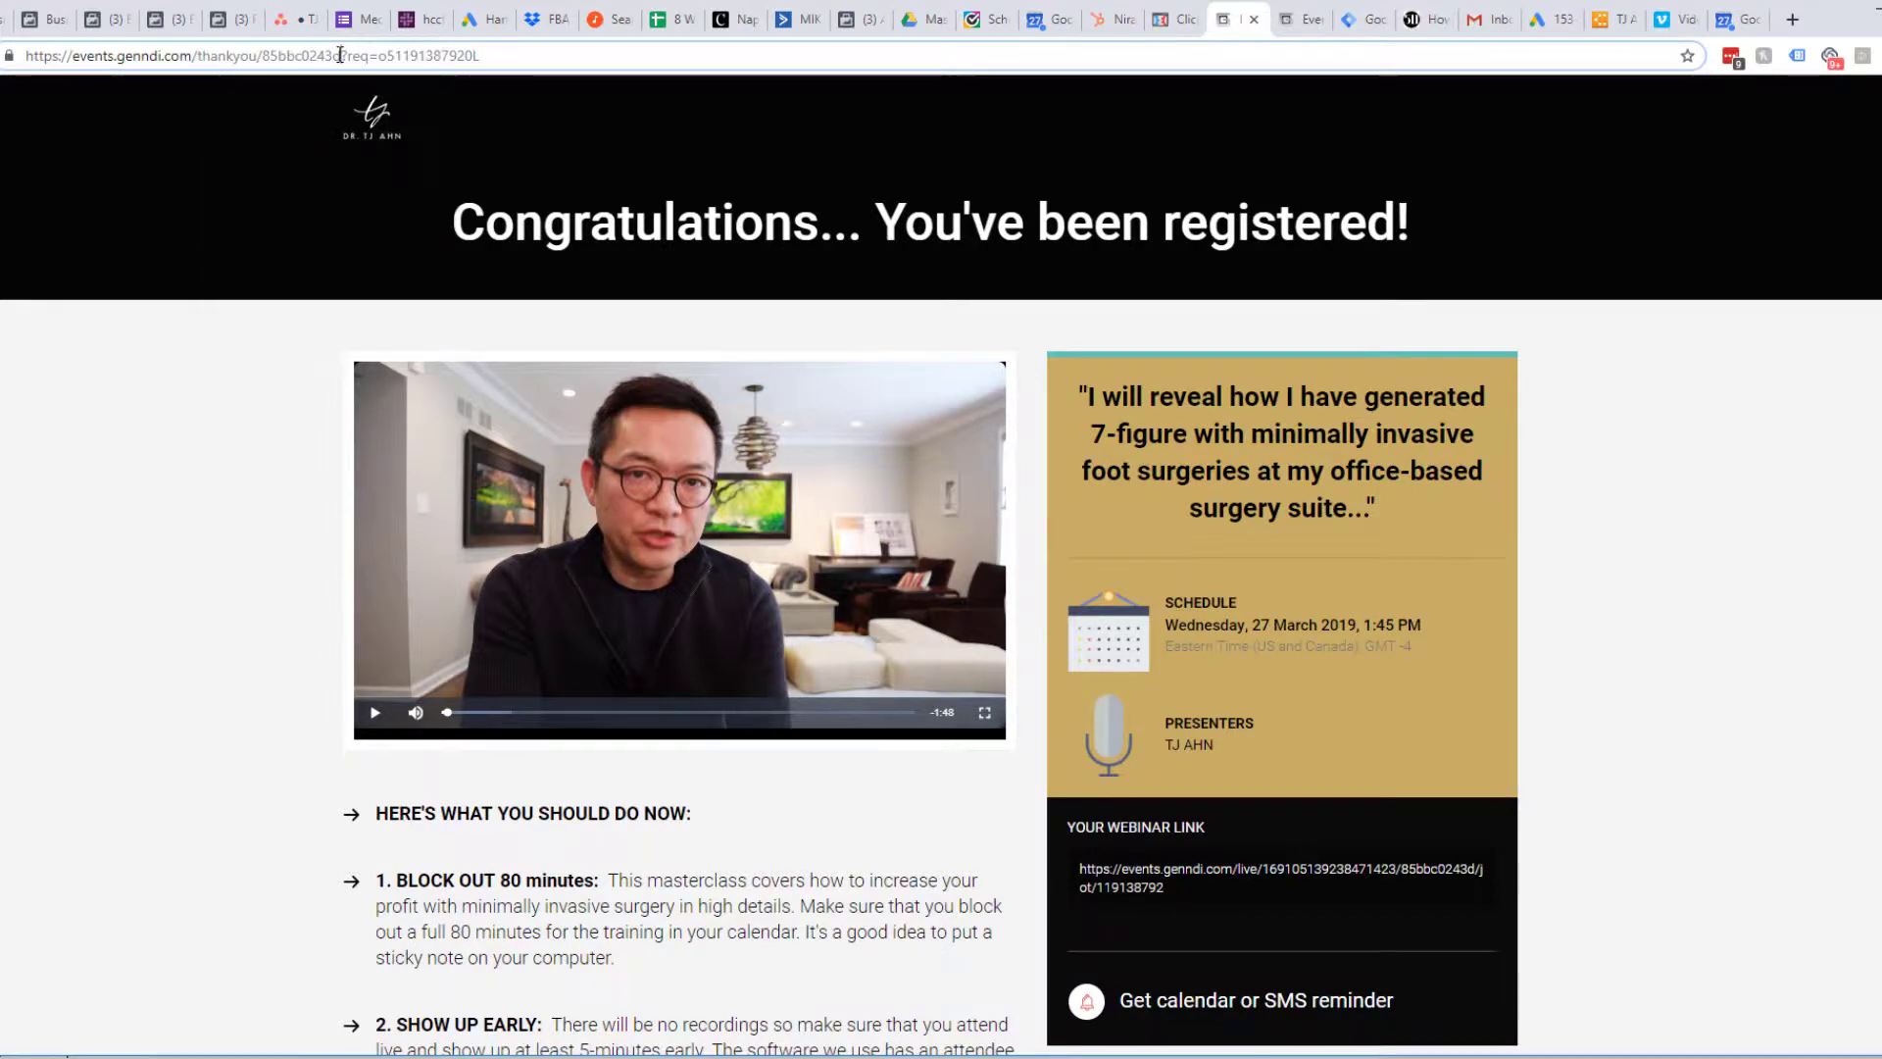
{"action": "left_click_drag", "start_coordinate": [341, 56], "coordinate": [198, 55]}
{"action": "right_click", "coordinate": [198, 56]}
{"action": "left_click", "coordinate": [321, 169]}
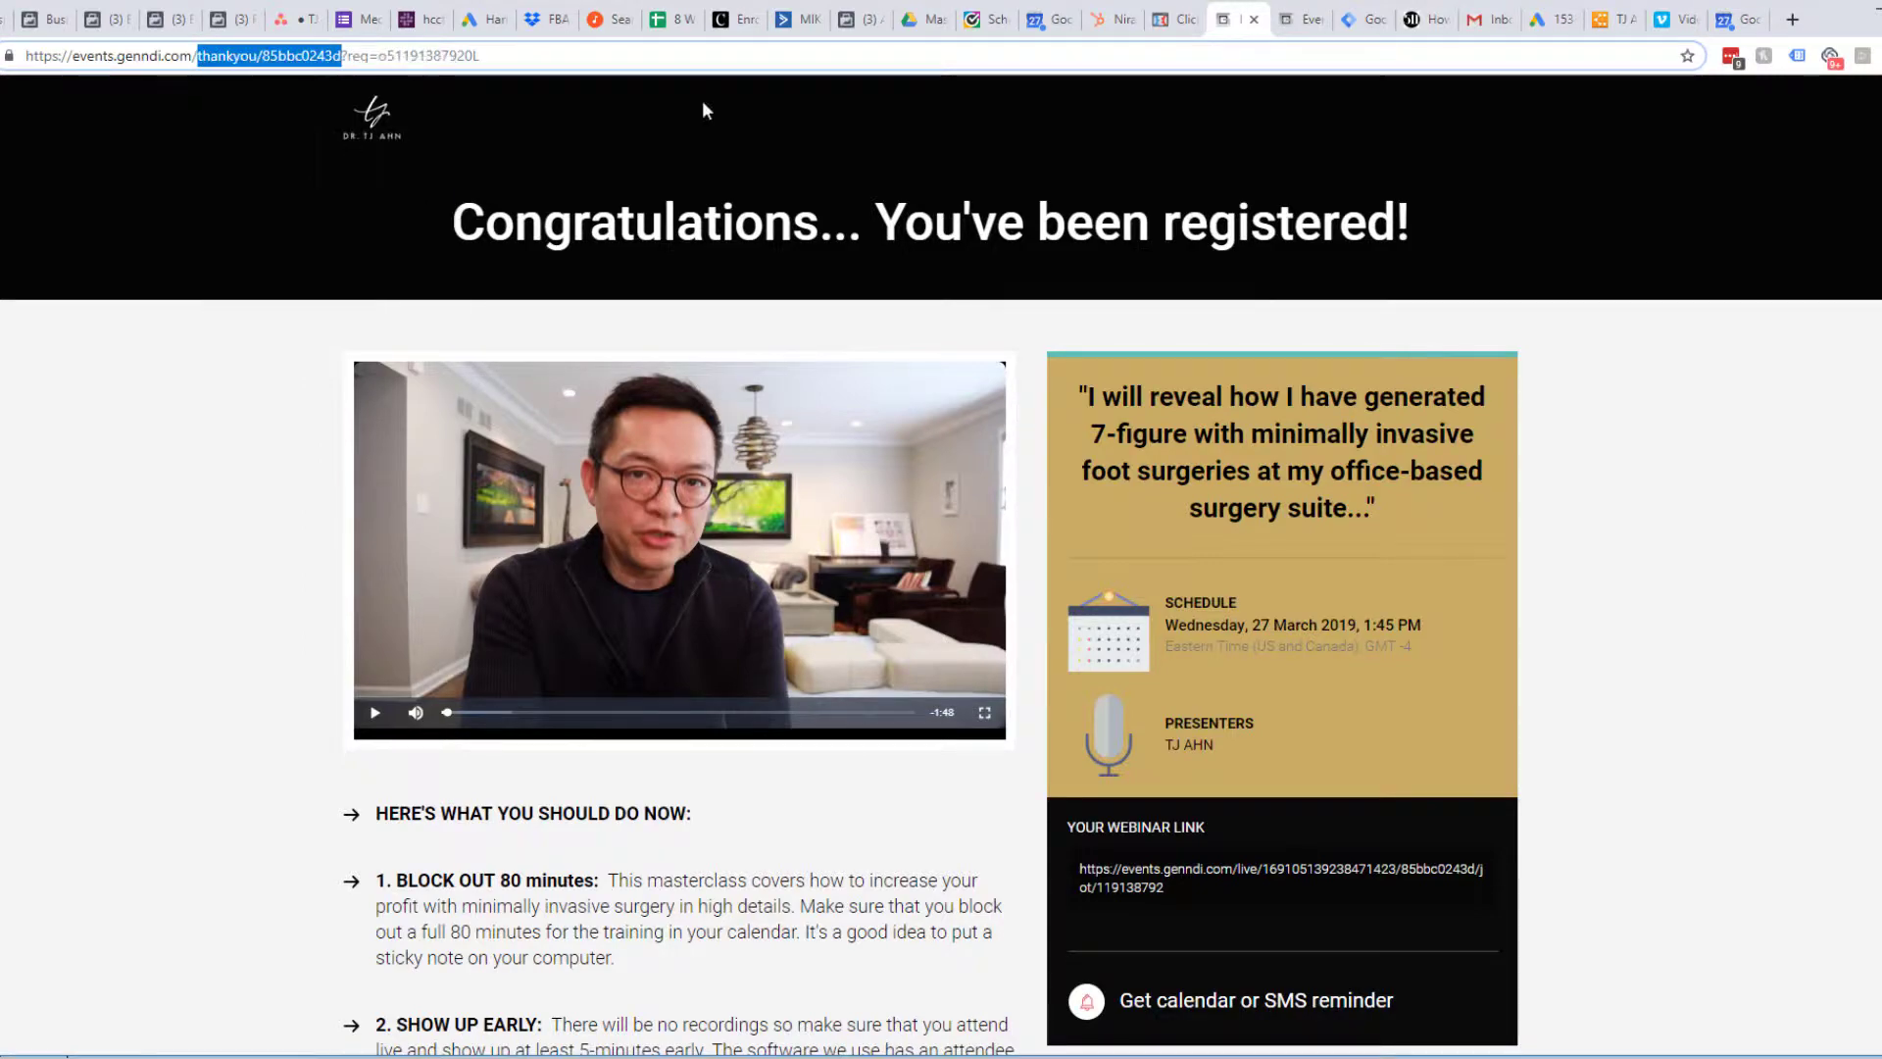
Step: Check the first webinar's webicode in its EverWebinar API settings, then return to the FB - Lead tag
{"action": "left_click", "coordinate": [1299, 28]}
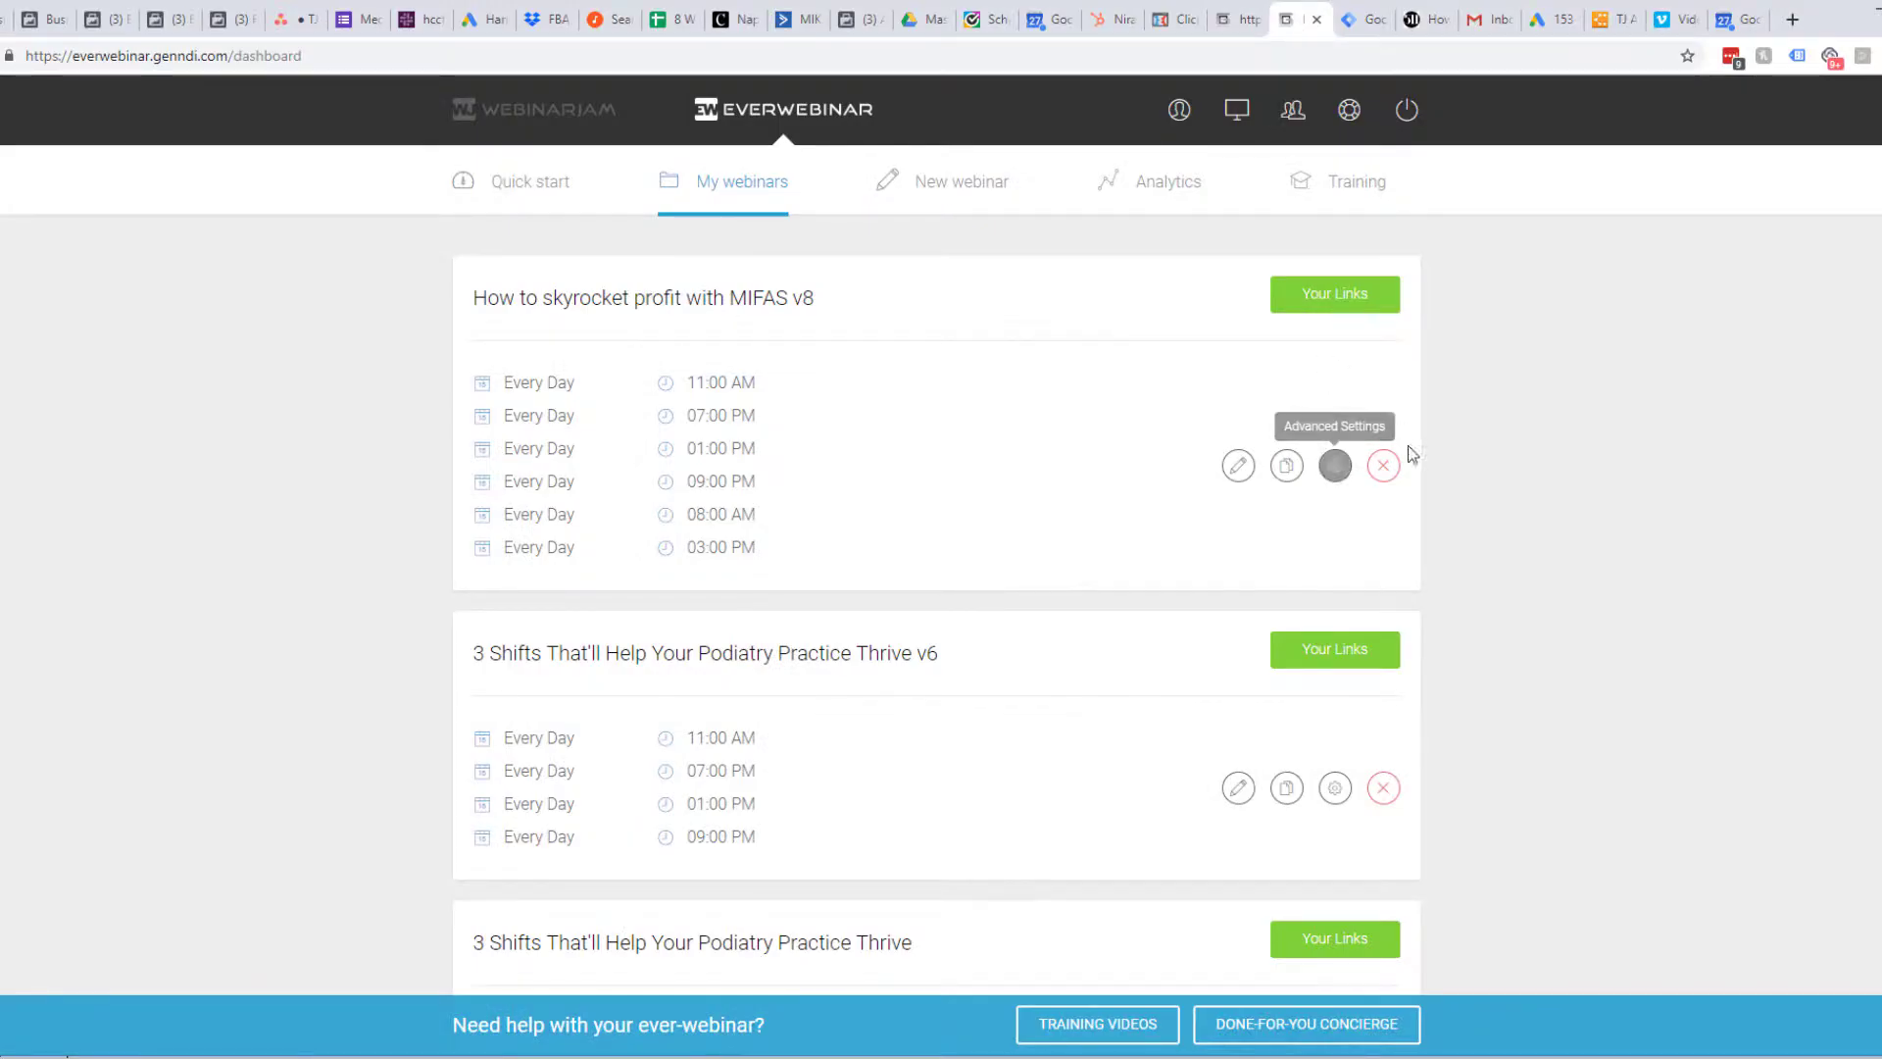
{"action": "left_click", "coordinate": [1237, 19]}
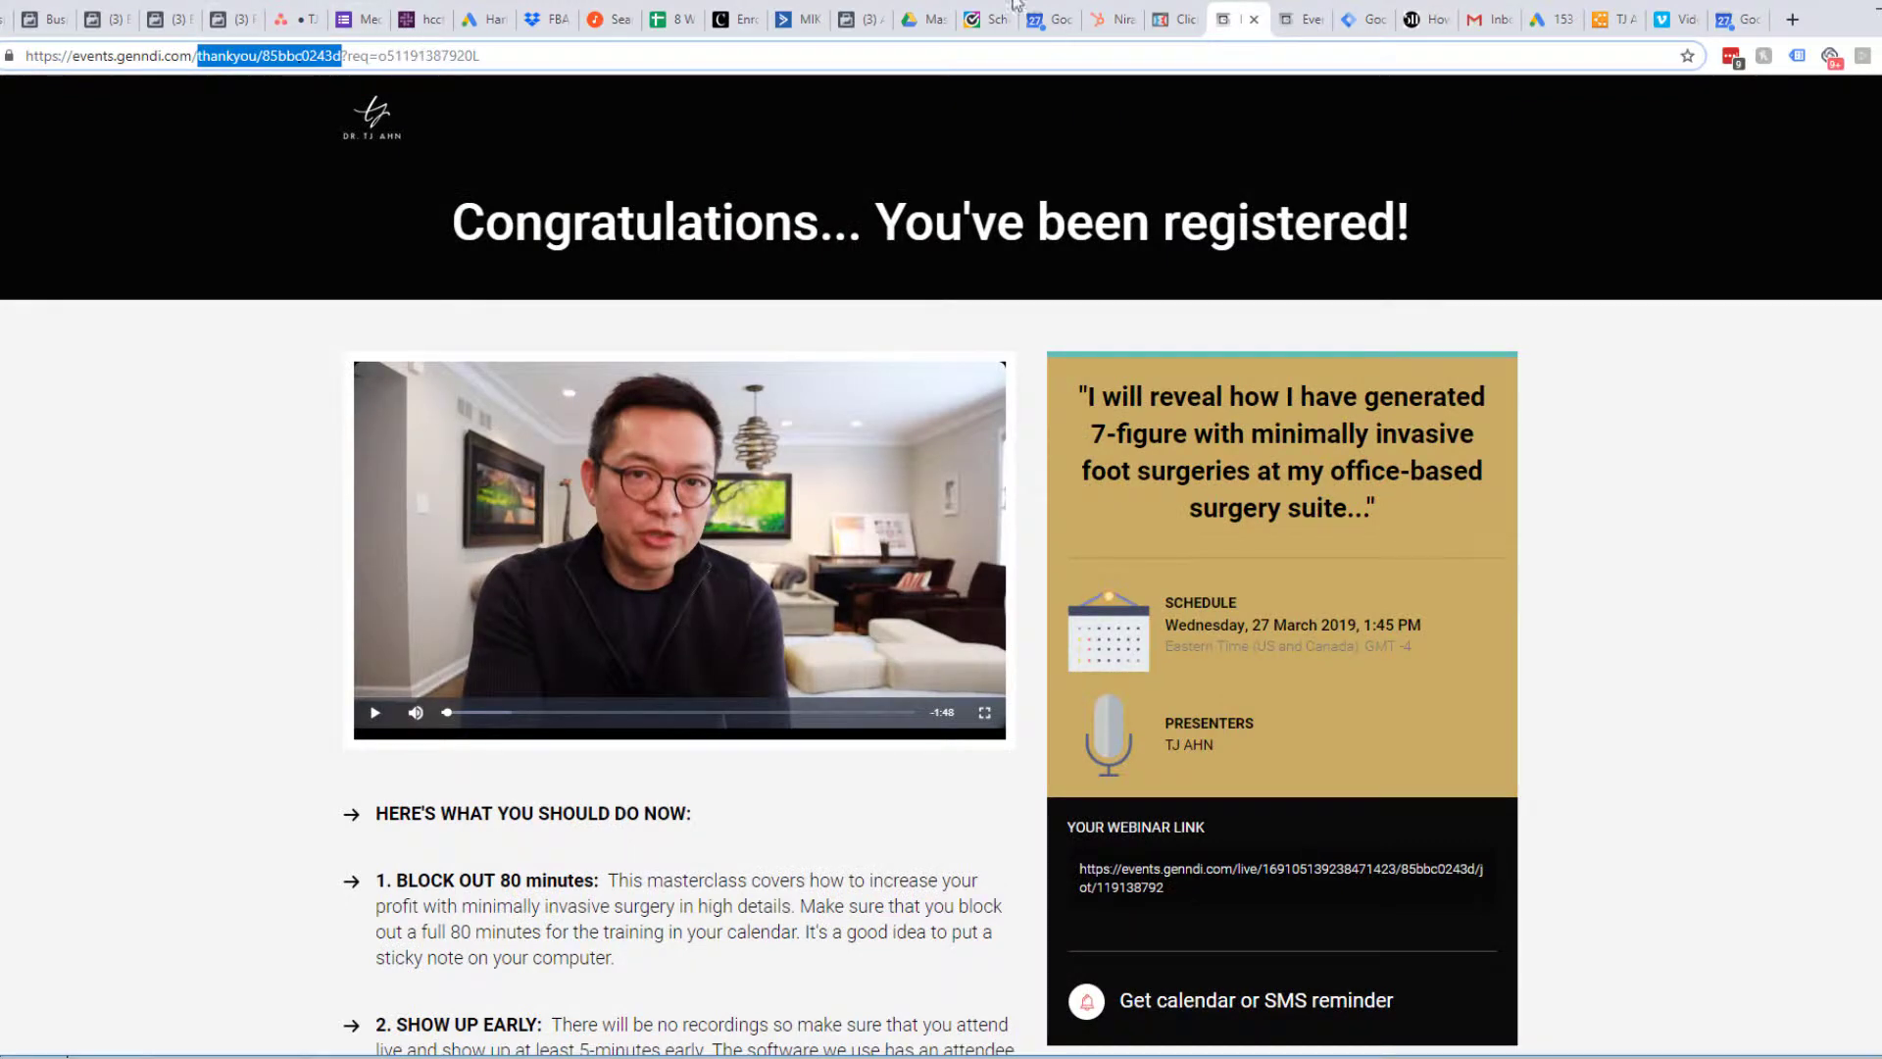
{"action": "left_click", "coordinate": [1288, 24]}
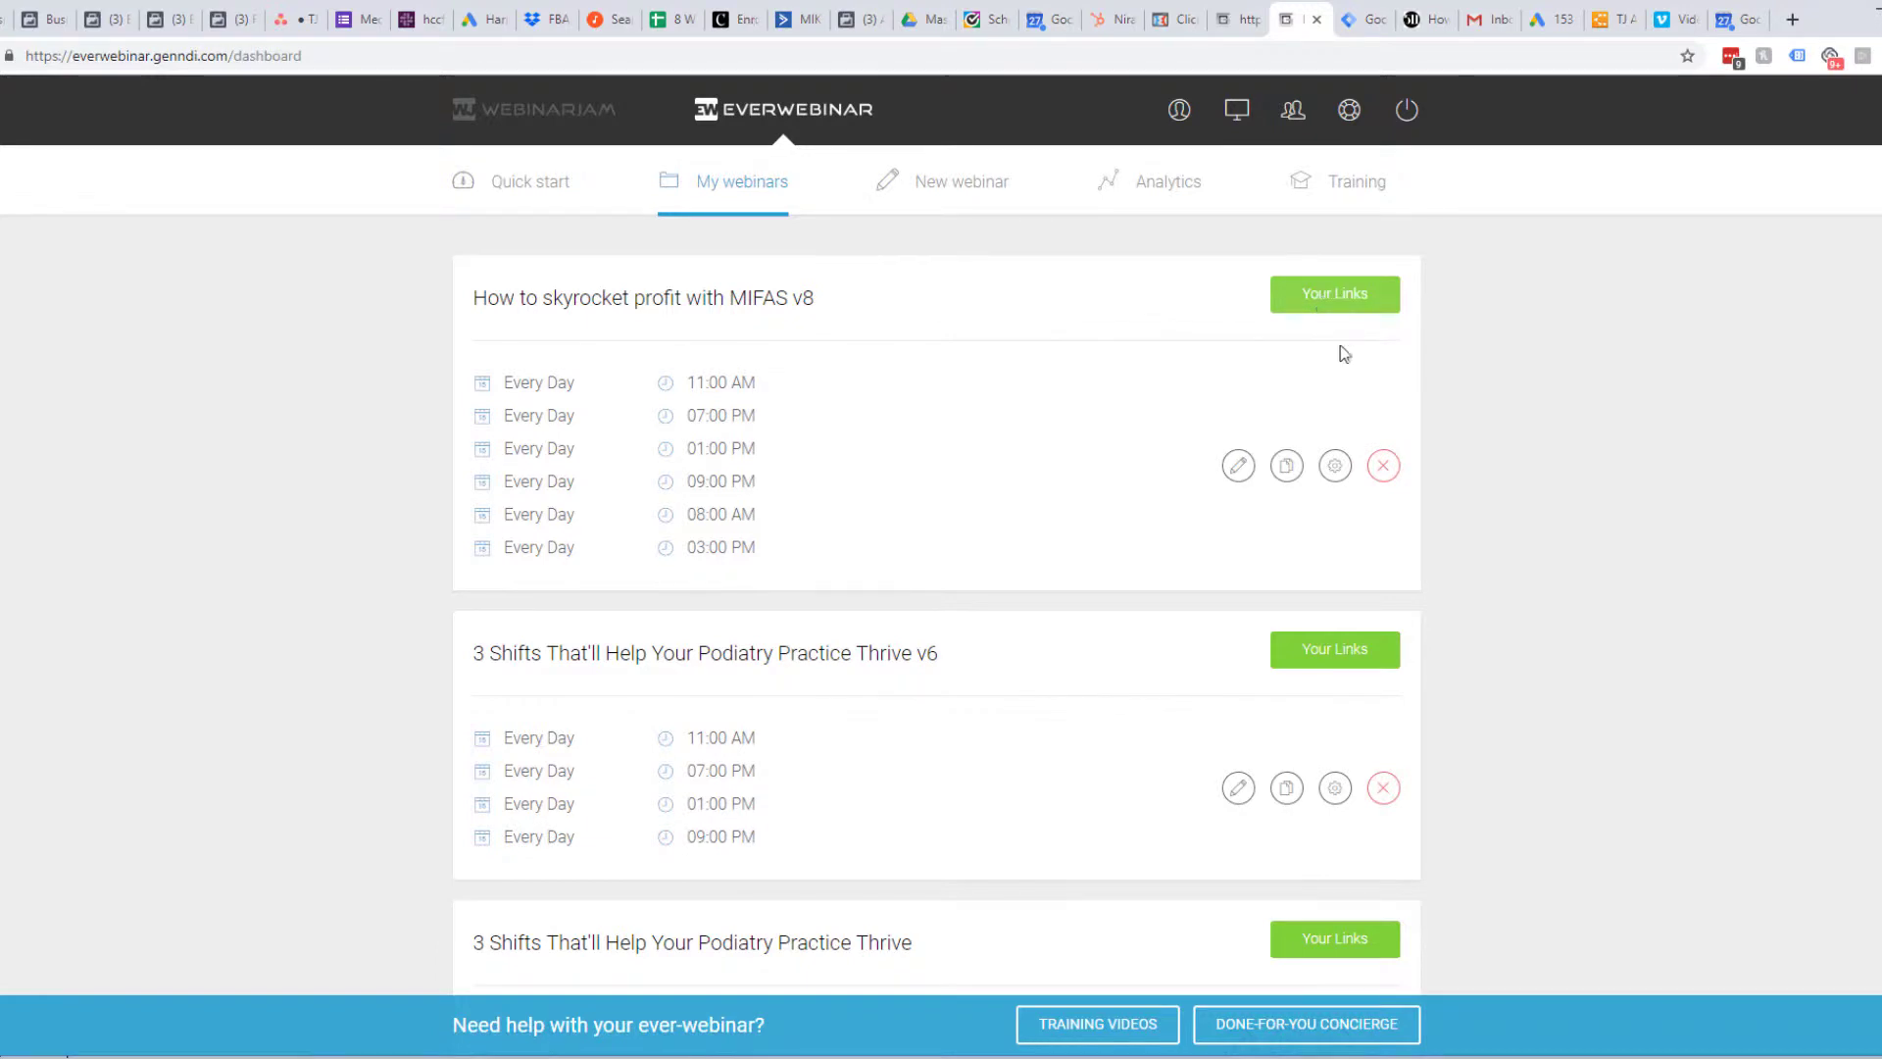
{"action": "left_click", "coordinate": [1335, 466]}
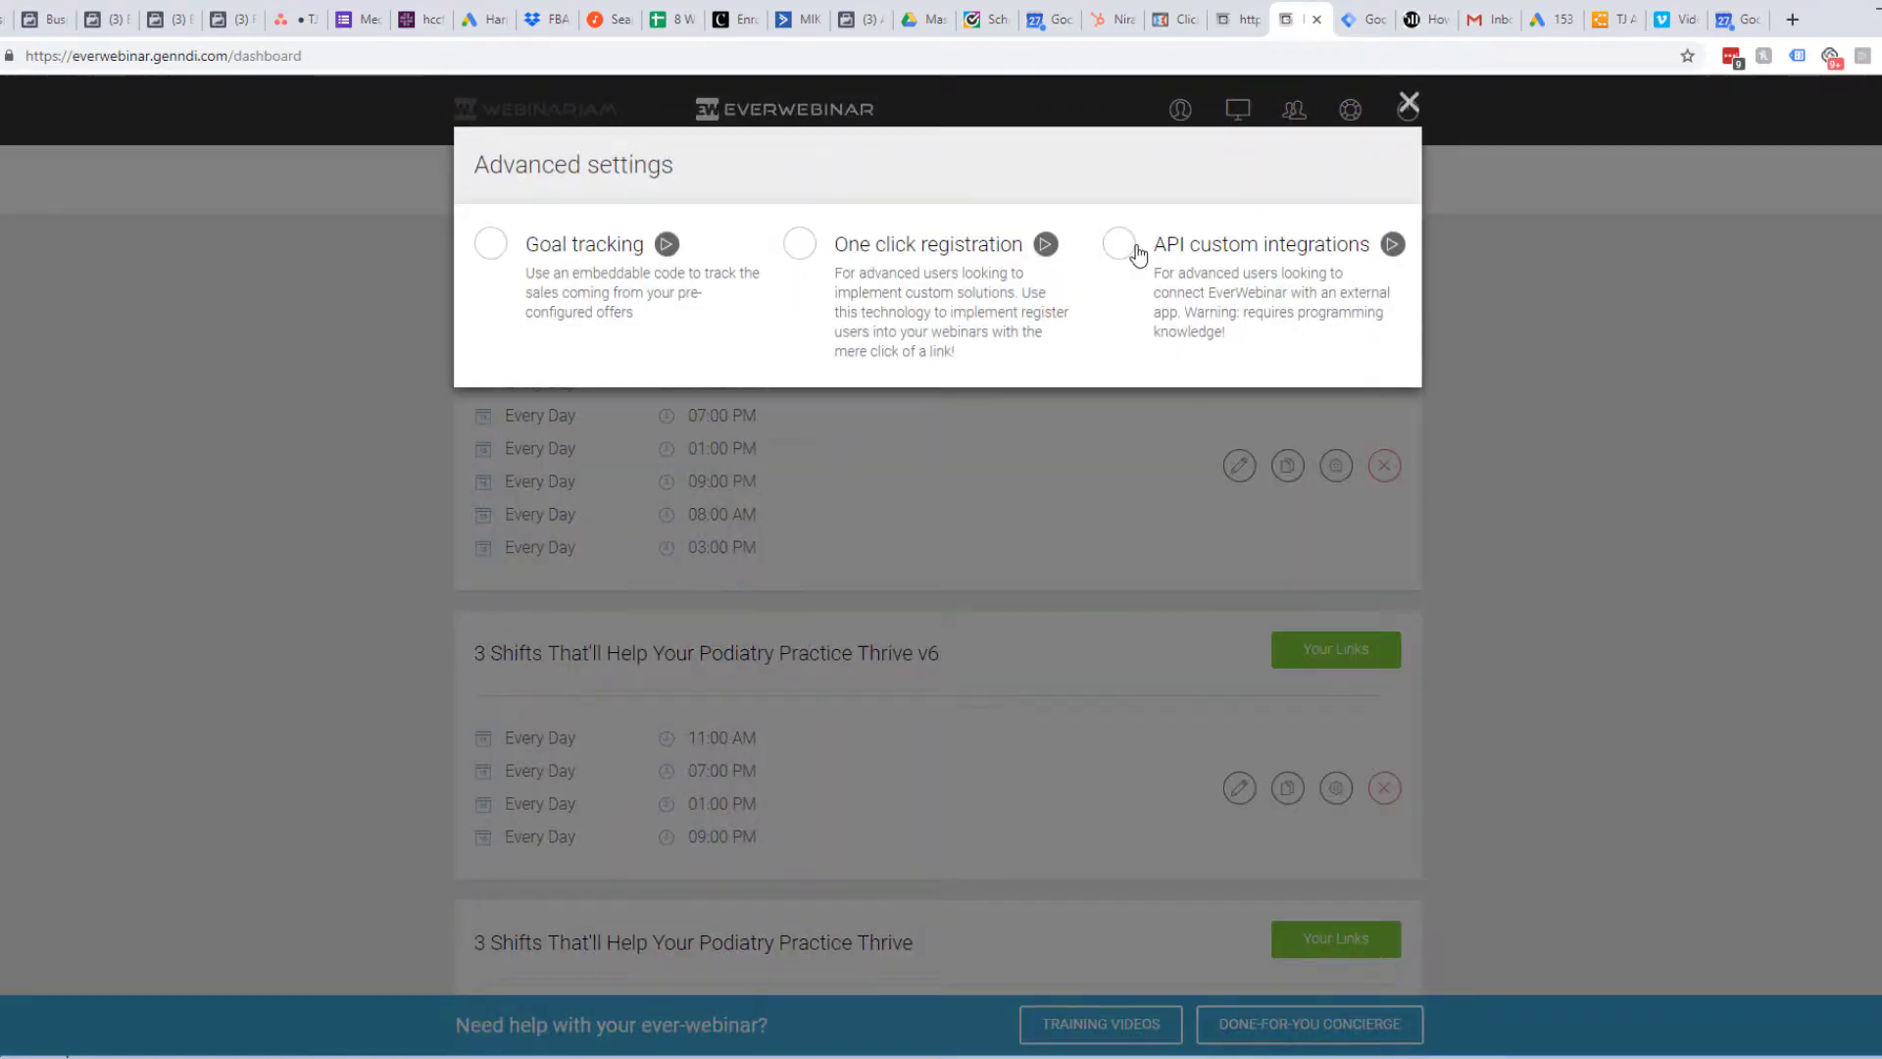
{"action": "left_click", "coordinate": [1134, 252]}
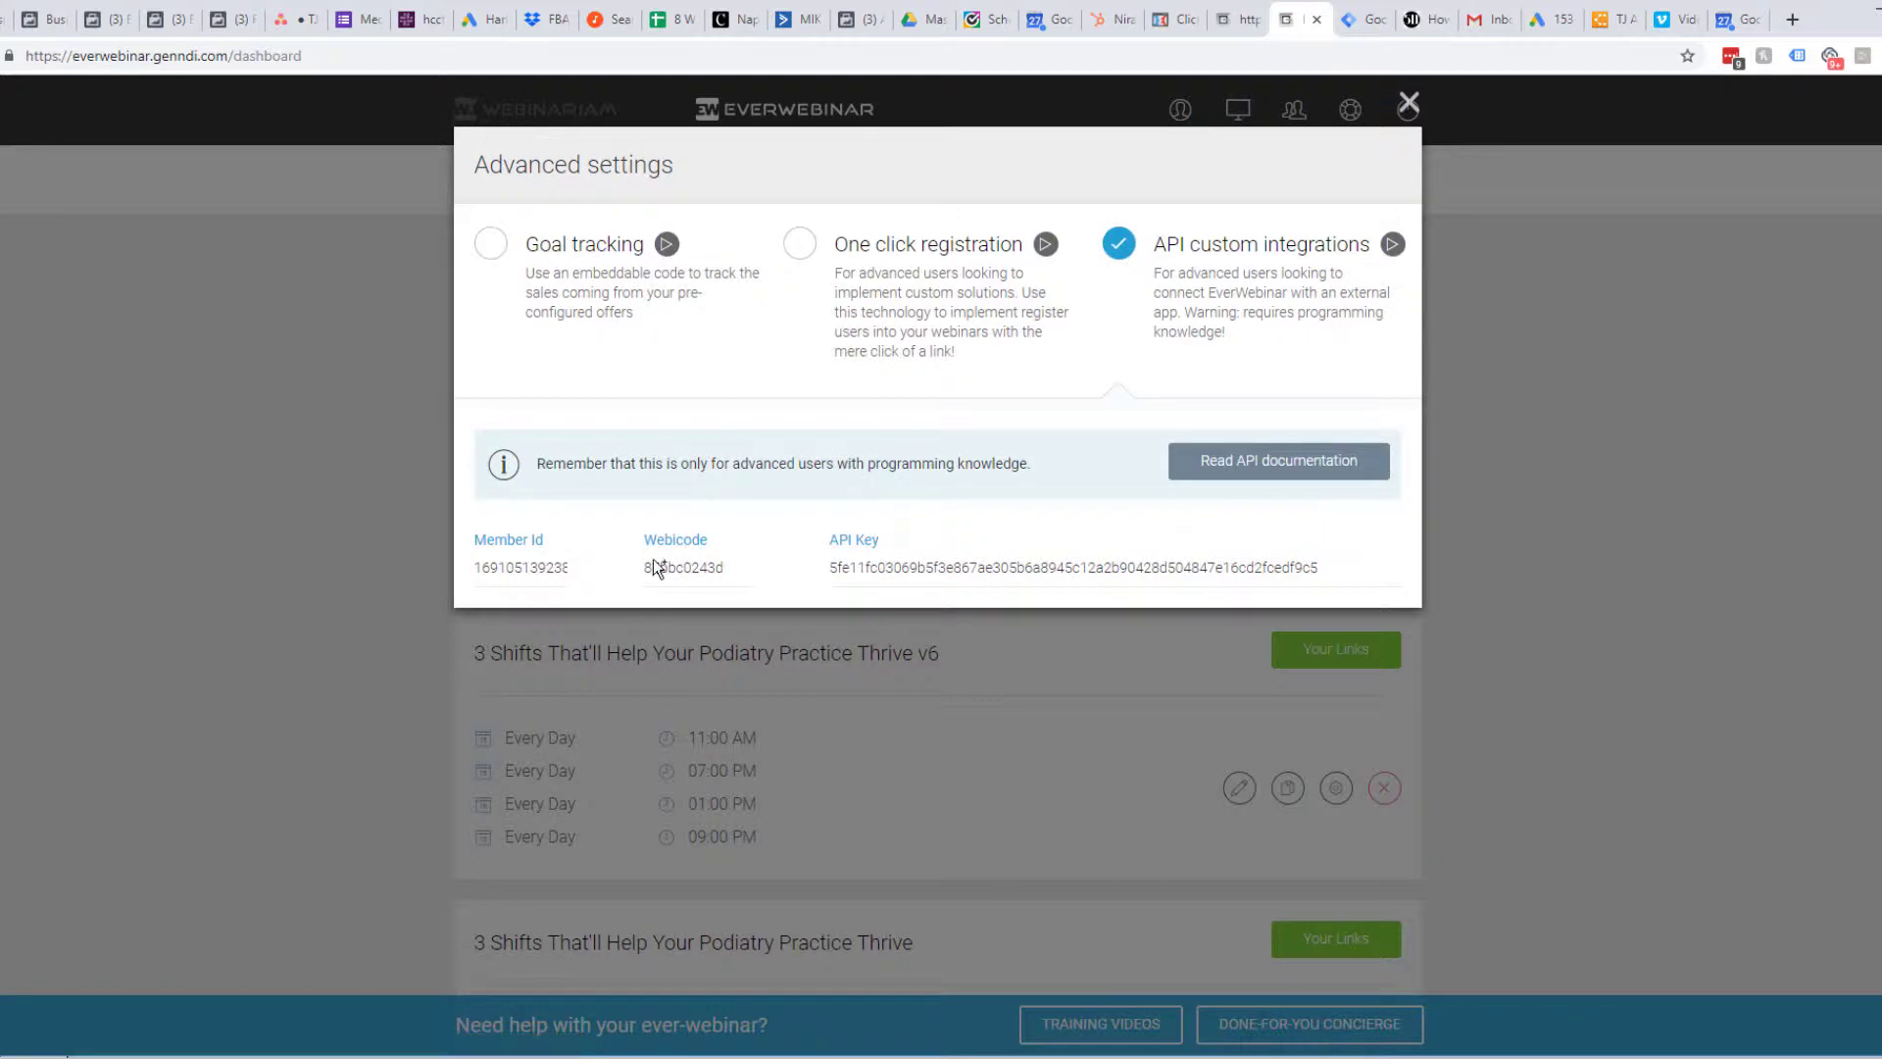
{"action": "left_click", "coordinate": [1405, 114]}
{"action": "left_click", "coordinate": [1239, 27]}
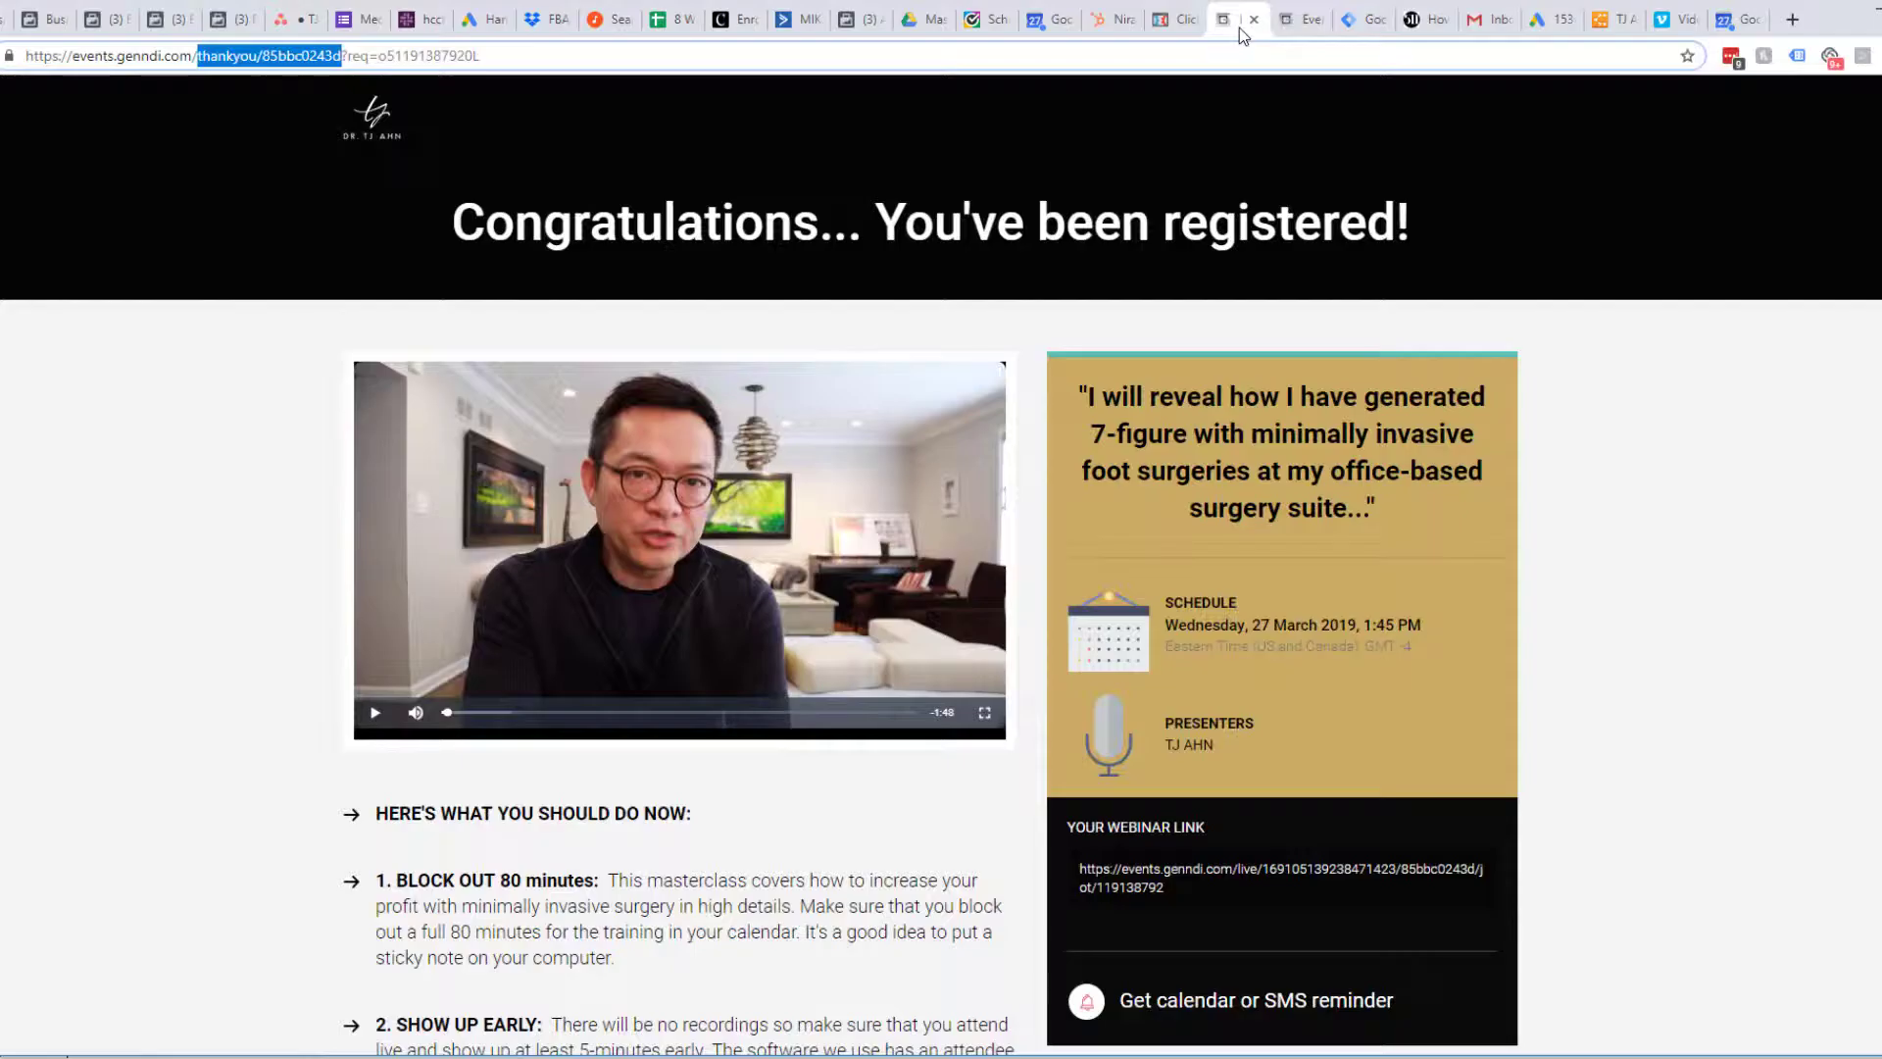
{"action": "left_click", "coordinate": [1358, 28]}
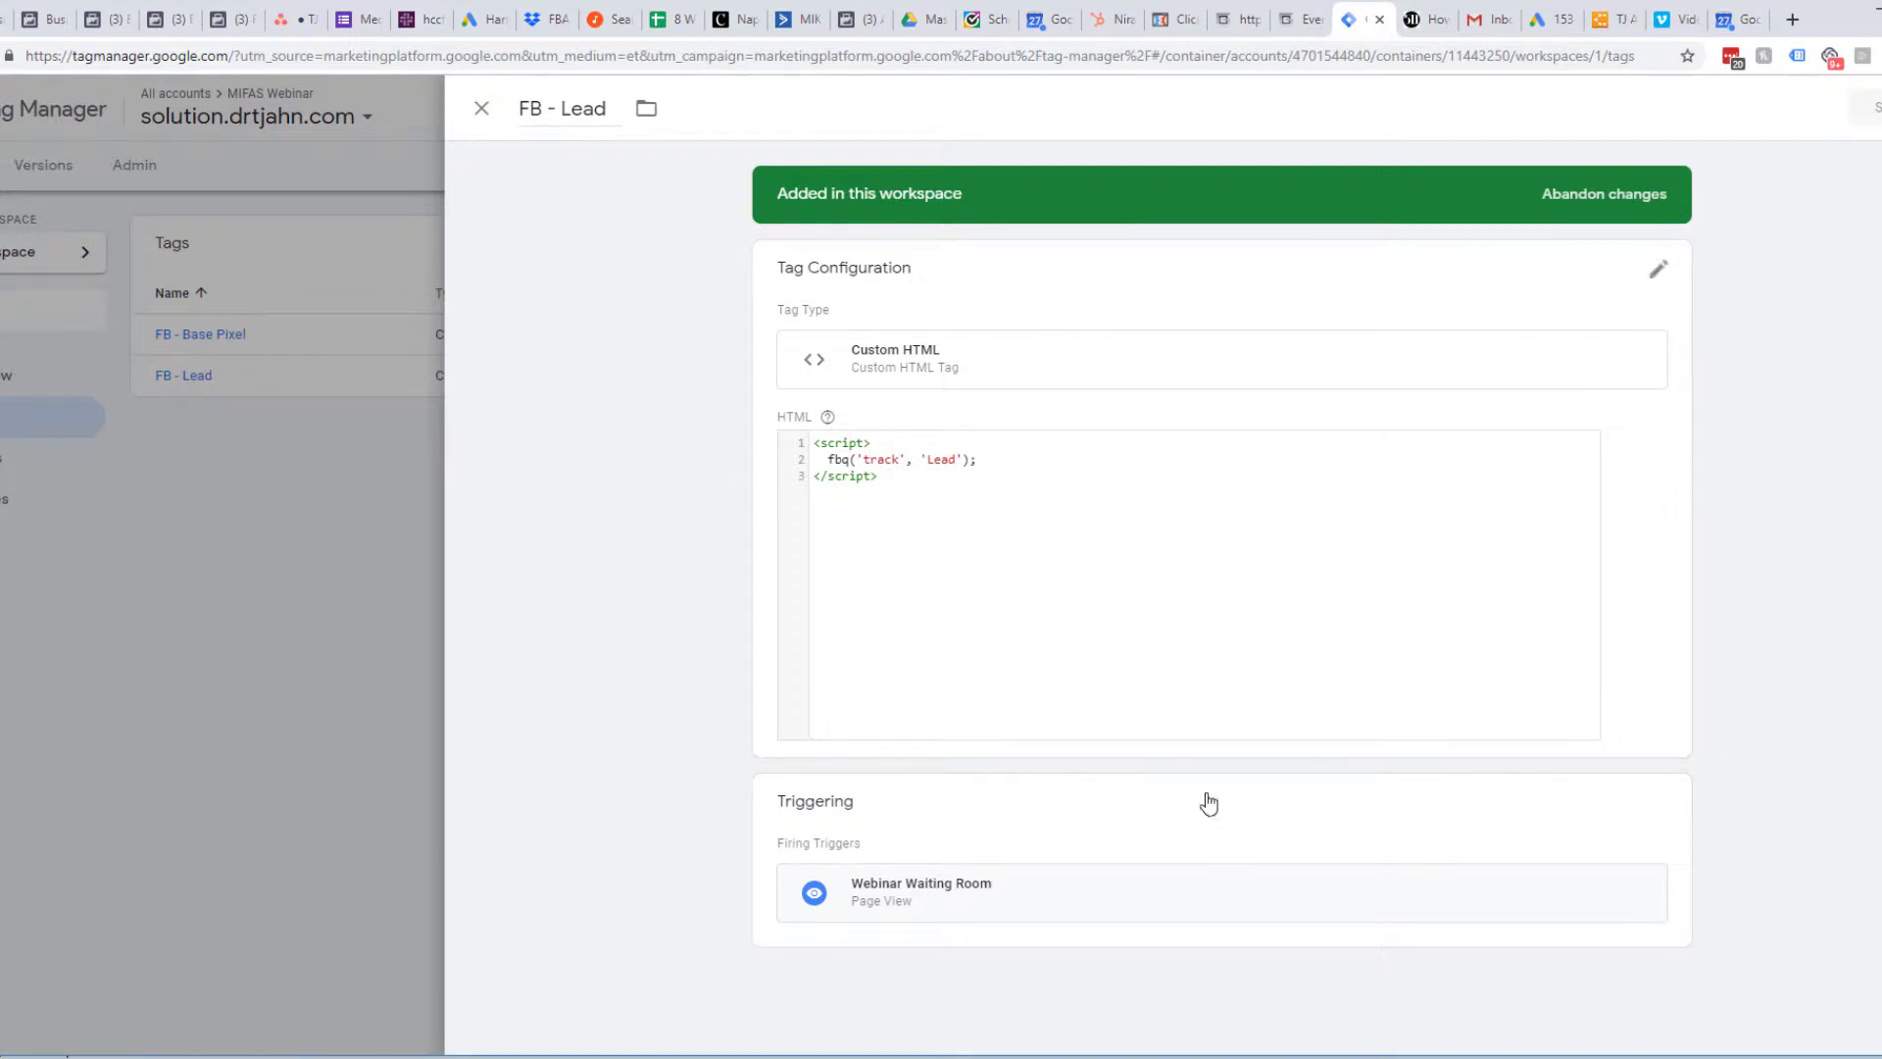
Step: Set the Webinar Waiting Room trigger to Some Page Views where Page URL contains the pasted thankyou/webicode path
{"action": "left_click", "coordinate": [1180, 910]}
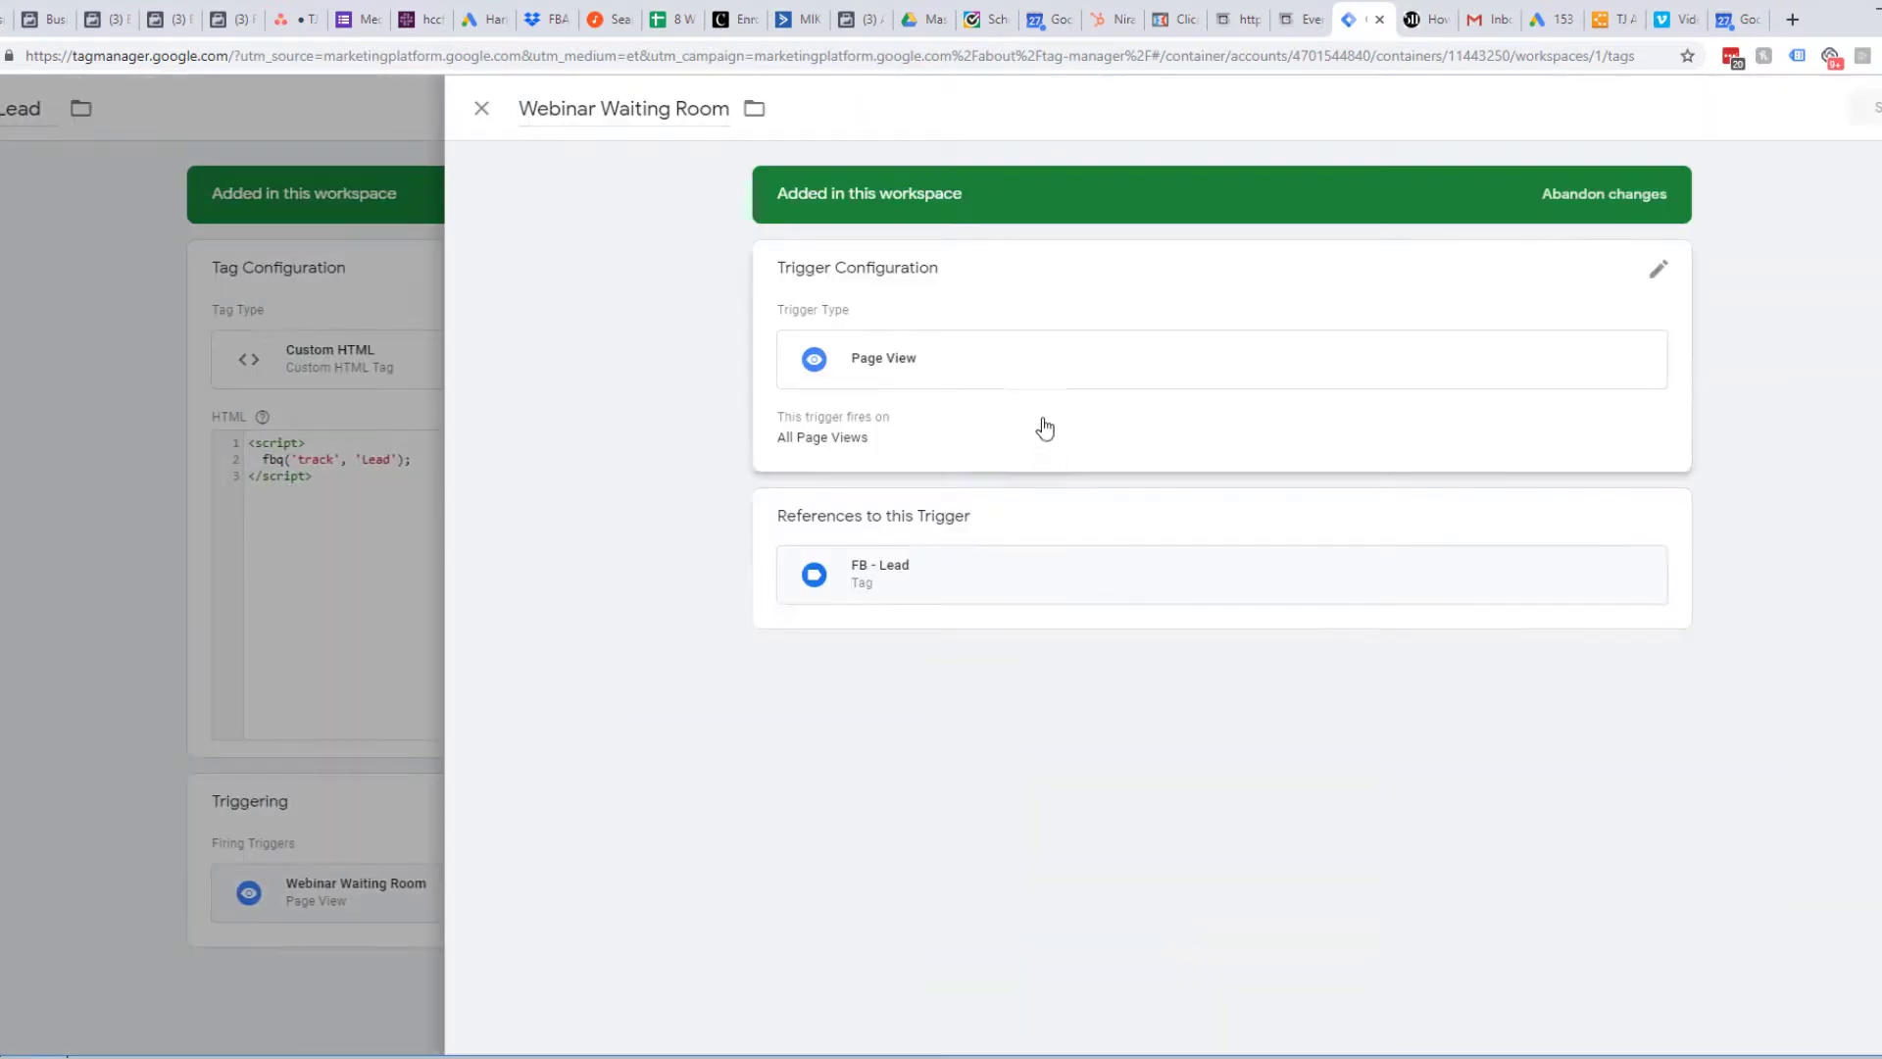
{"action": "left_click", "coordinate": [1045, 428]}
{"action": "left_click", "coordinate": [1026, 480]}
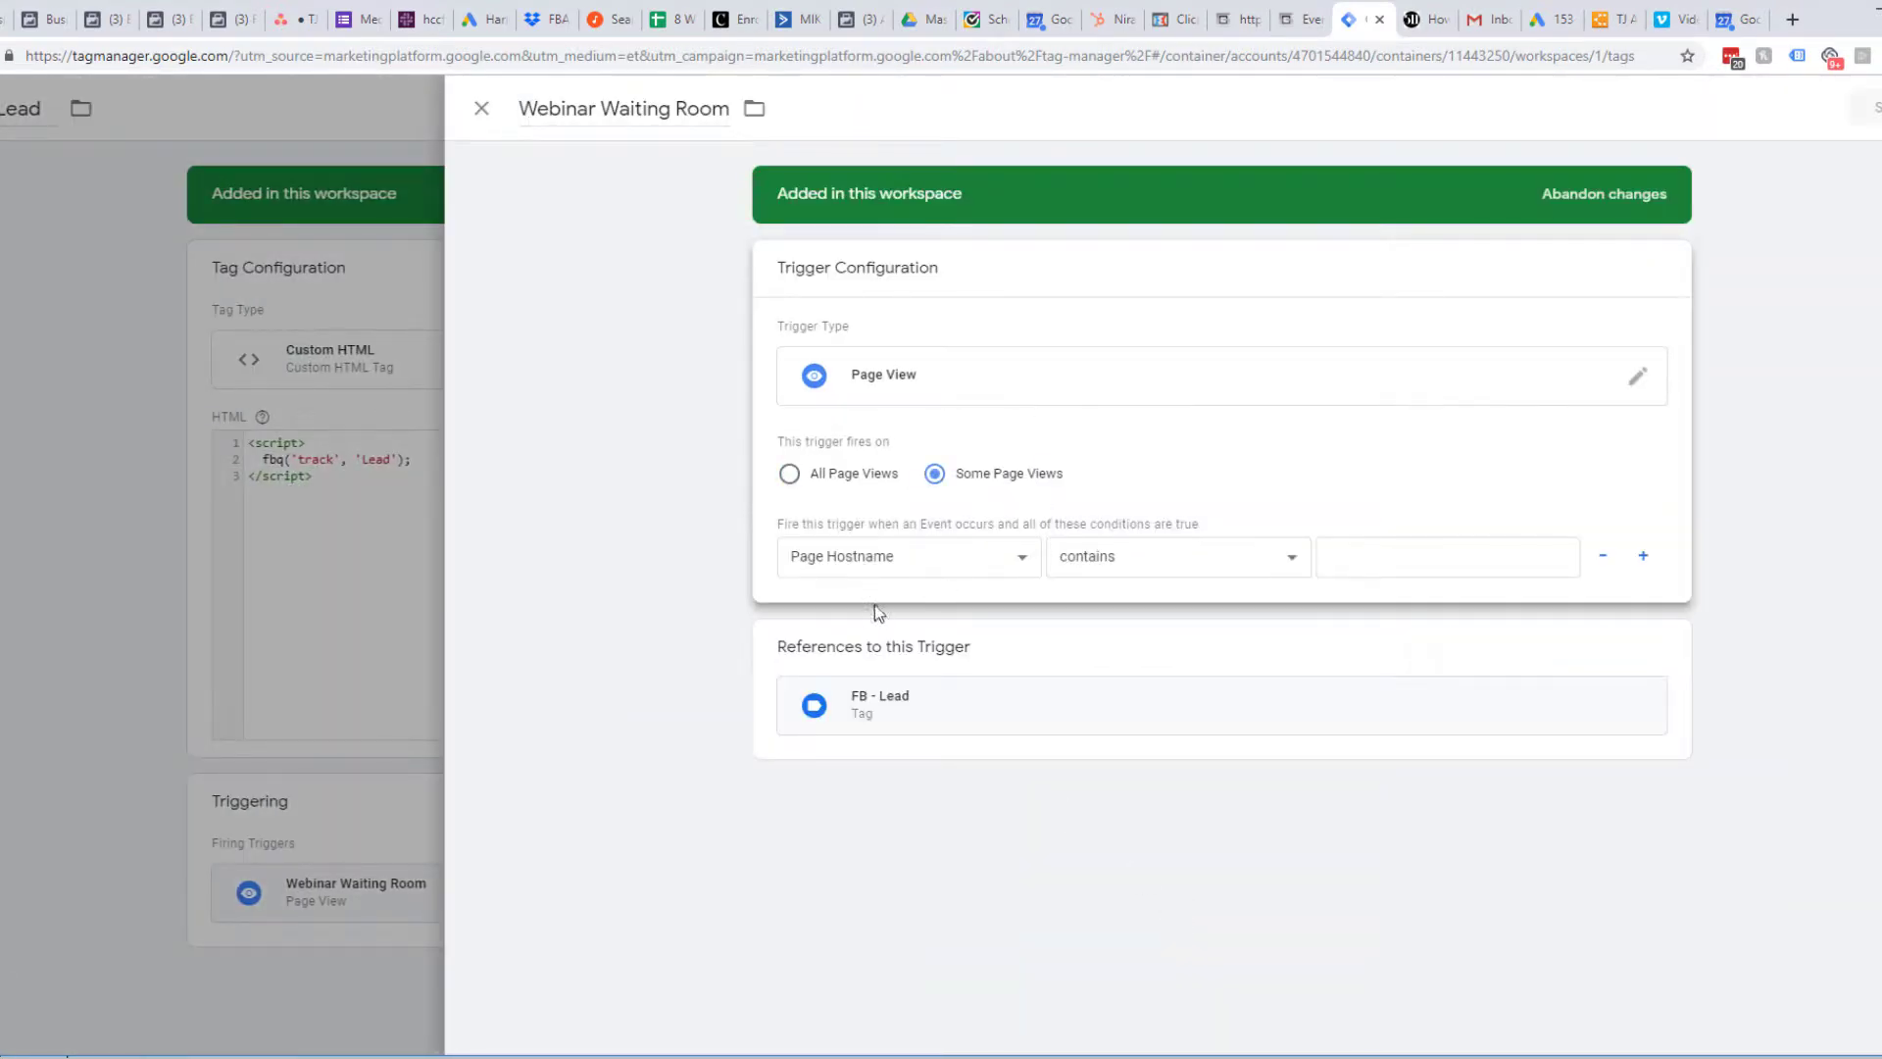
{"action": "left_click", "coordinate": [865, 556]}
{"action": "left_click", "coordinate": [863, 628]}
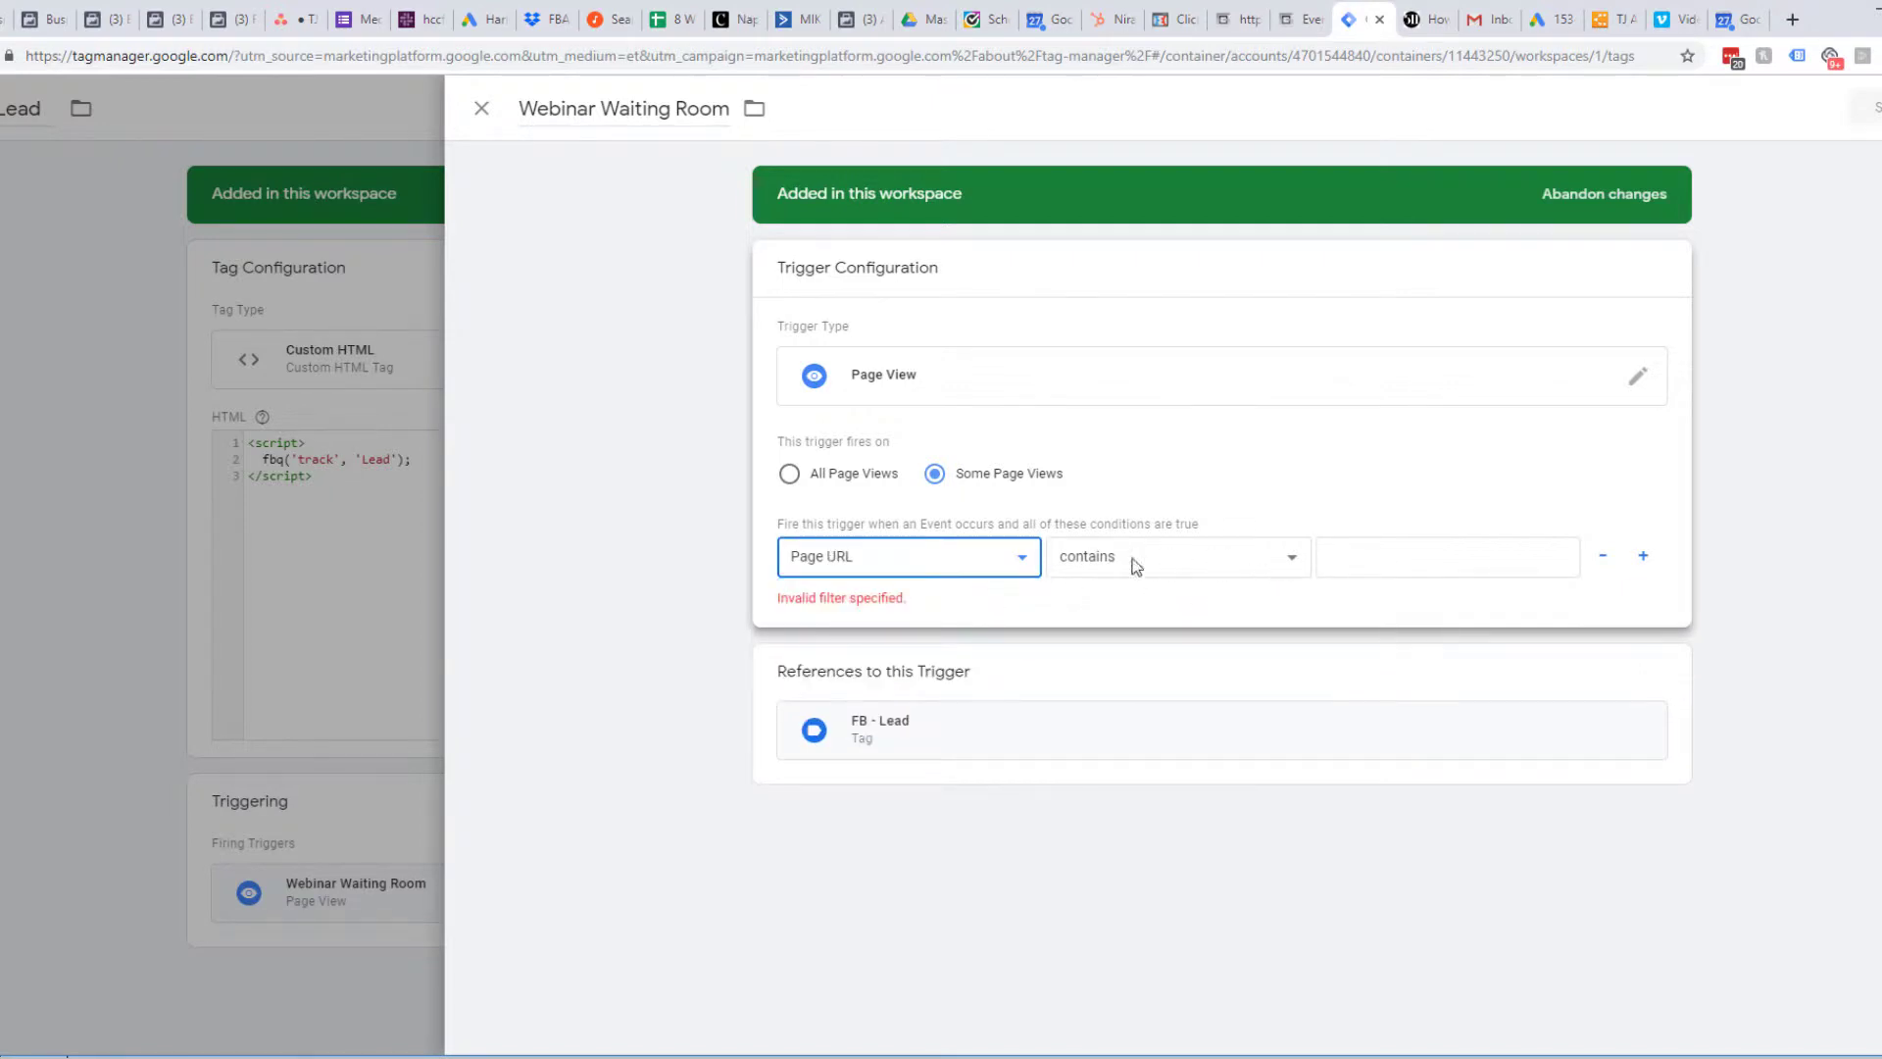
{"action": "left_click", "coordinate": [1388, 544]}
{"action": "type", "text": "thankyou/85bbc0243d"}
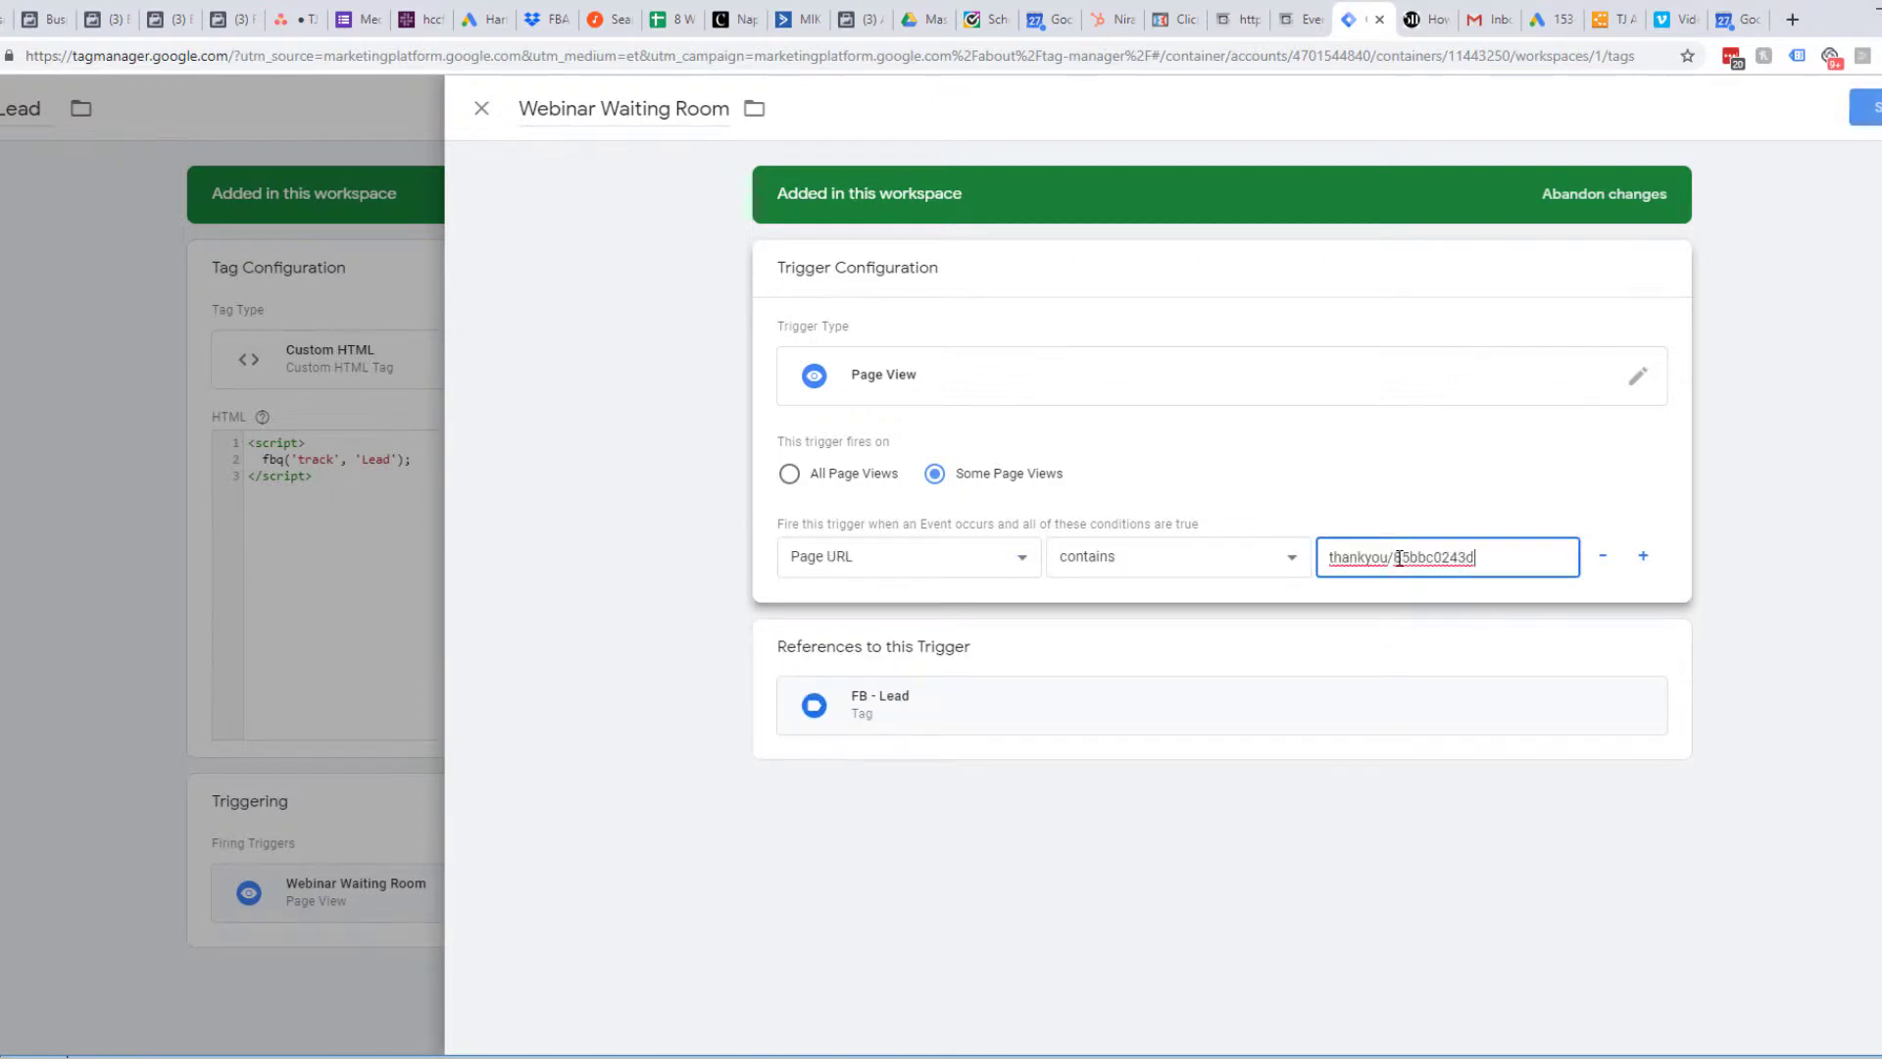
{"action": "left_click", "coordinate": [1876, 113]}
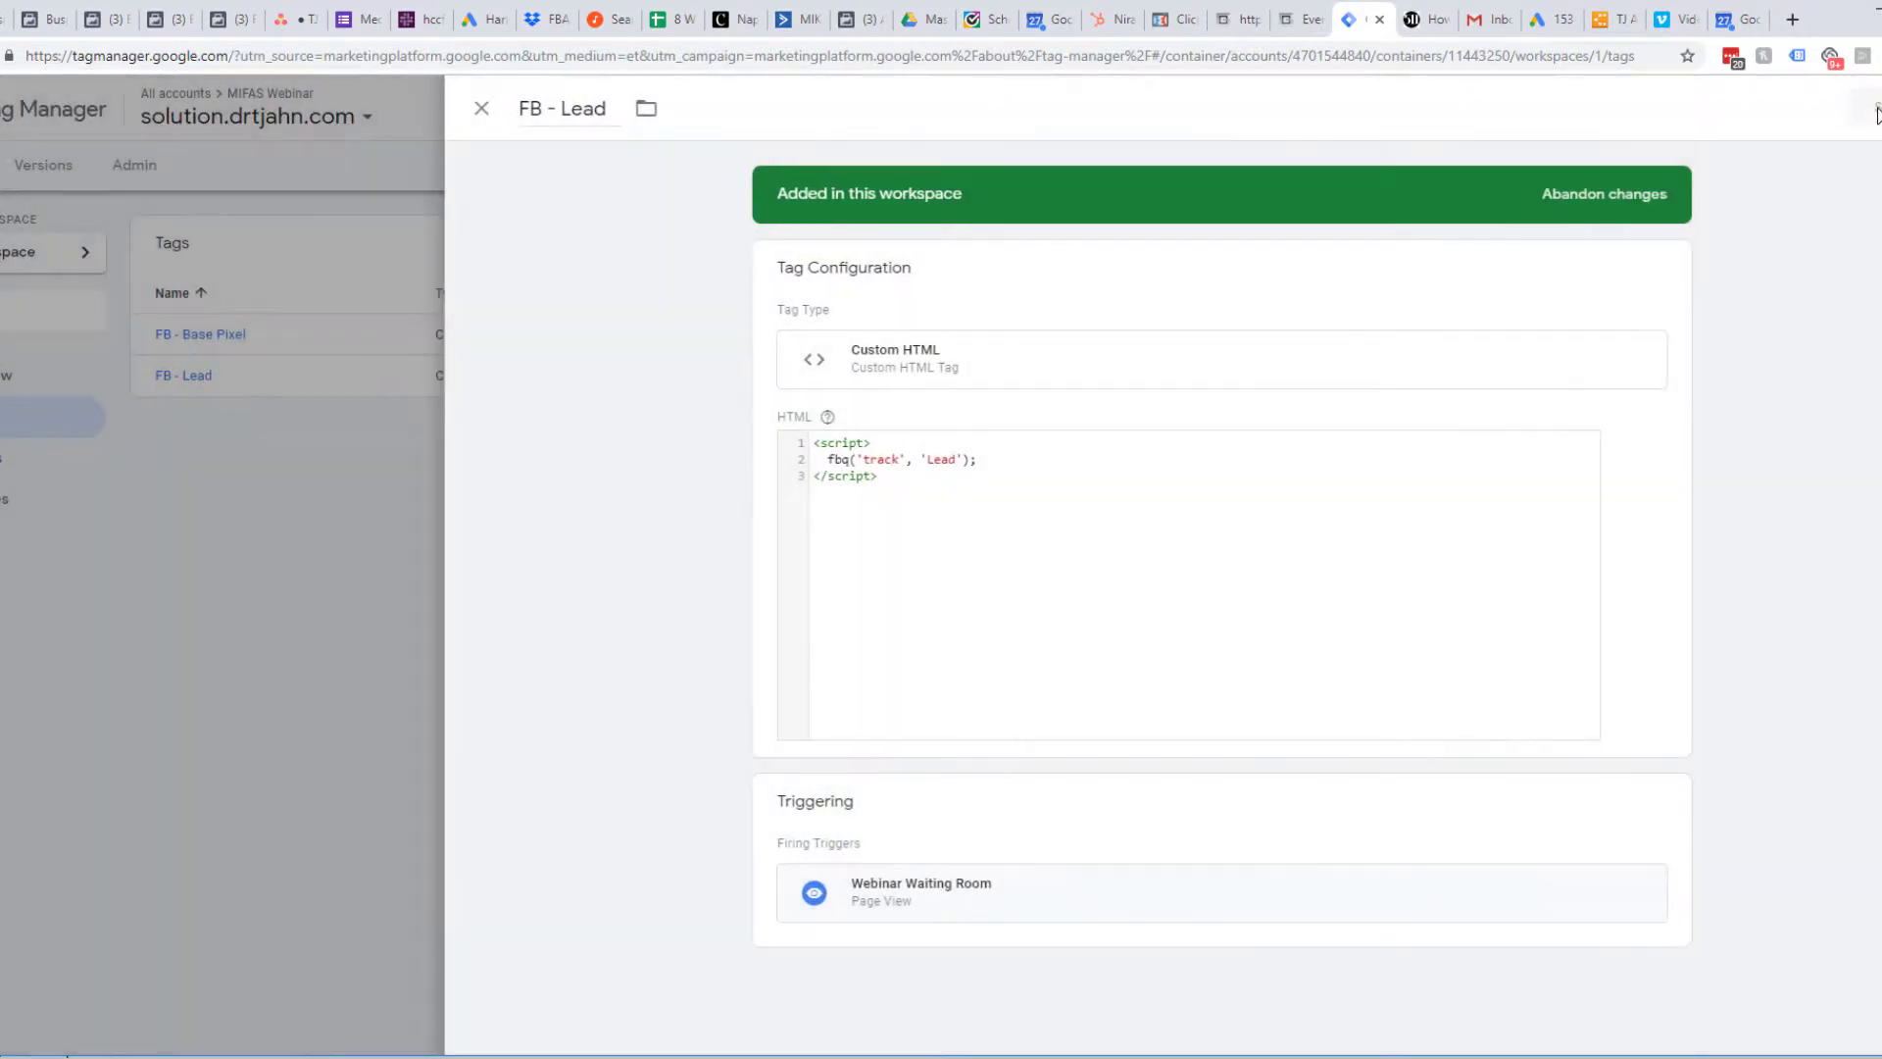
{"action": "left_click", "coordinate": [482, 111]}
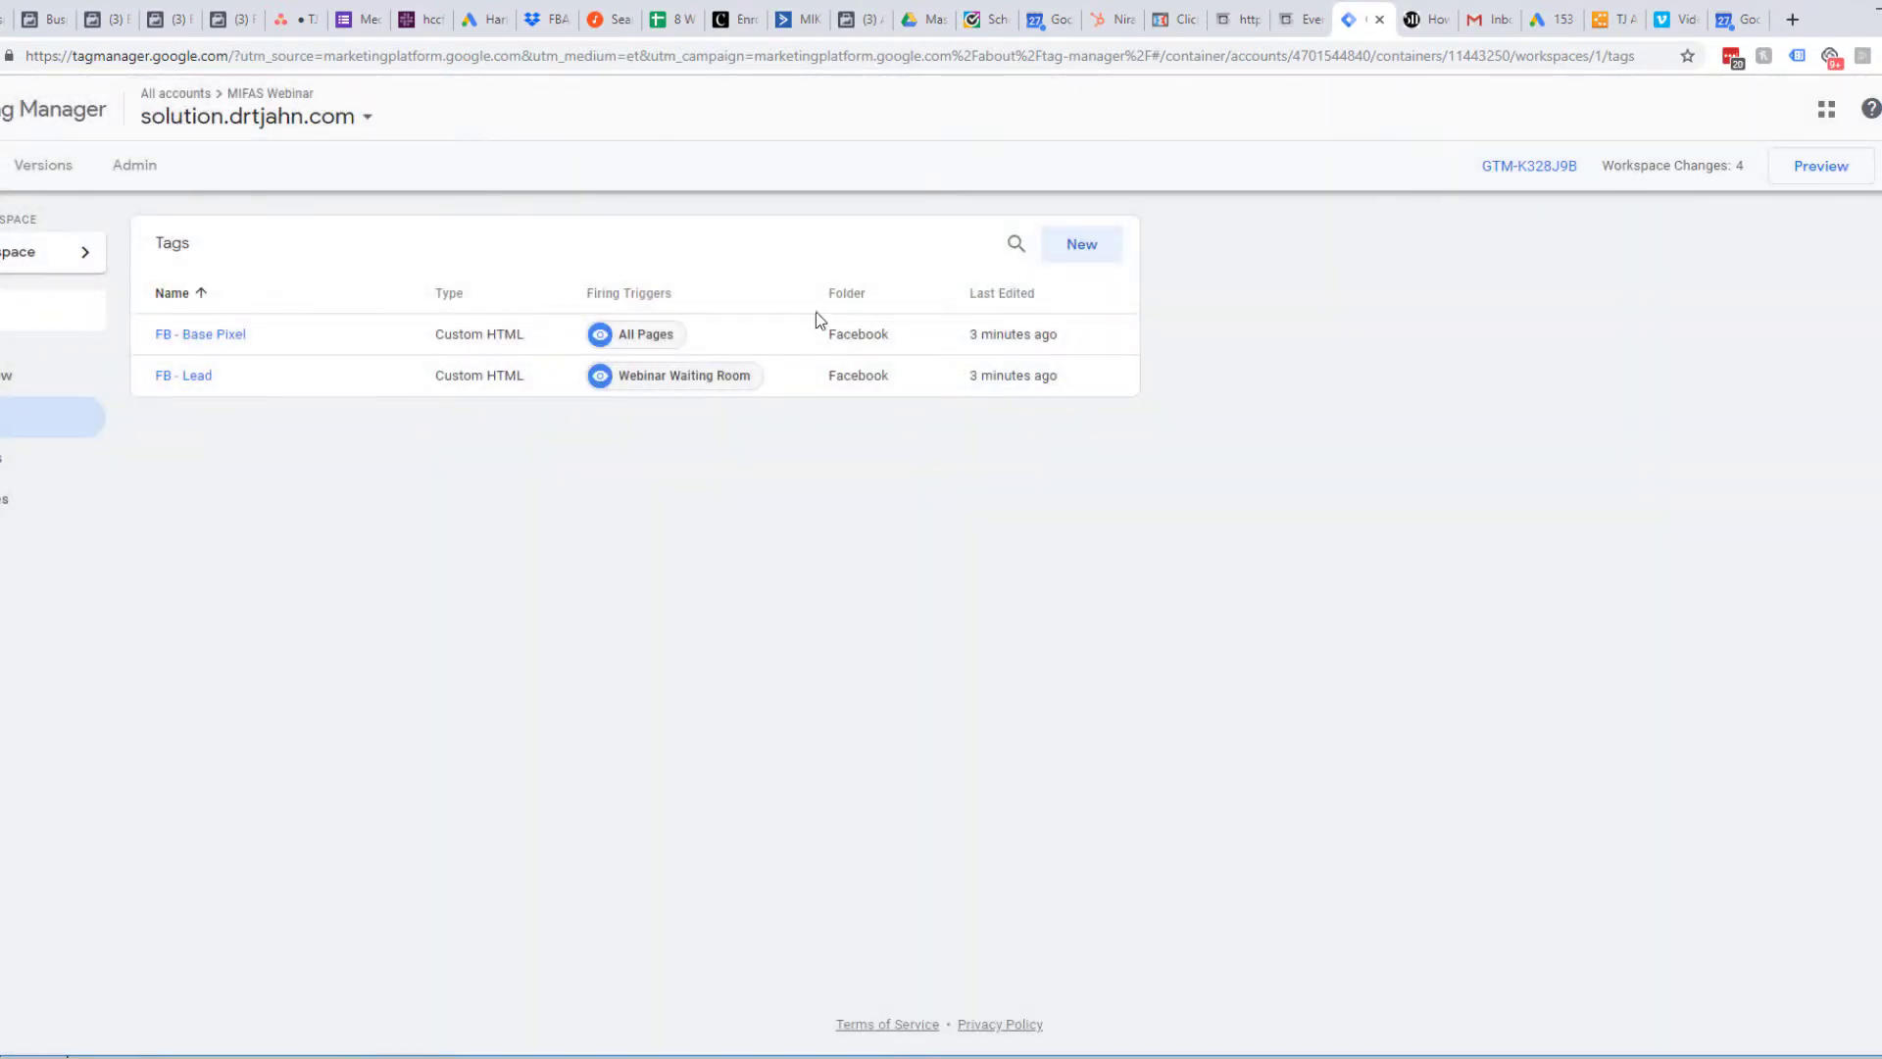
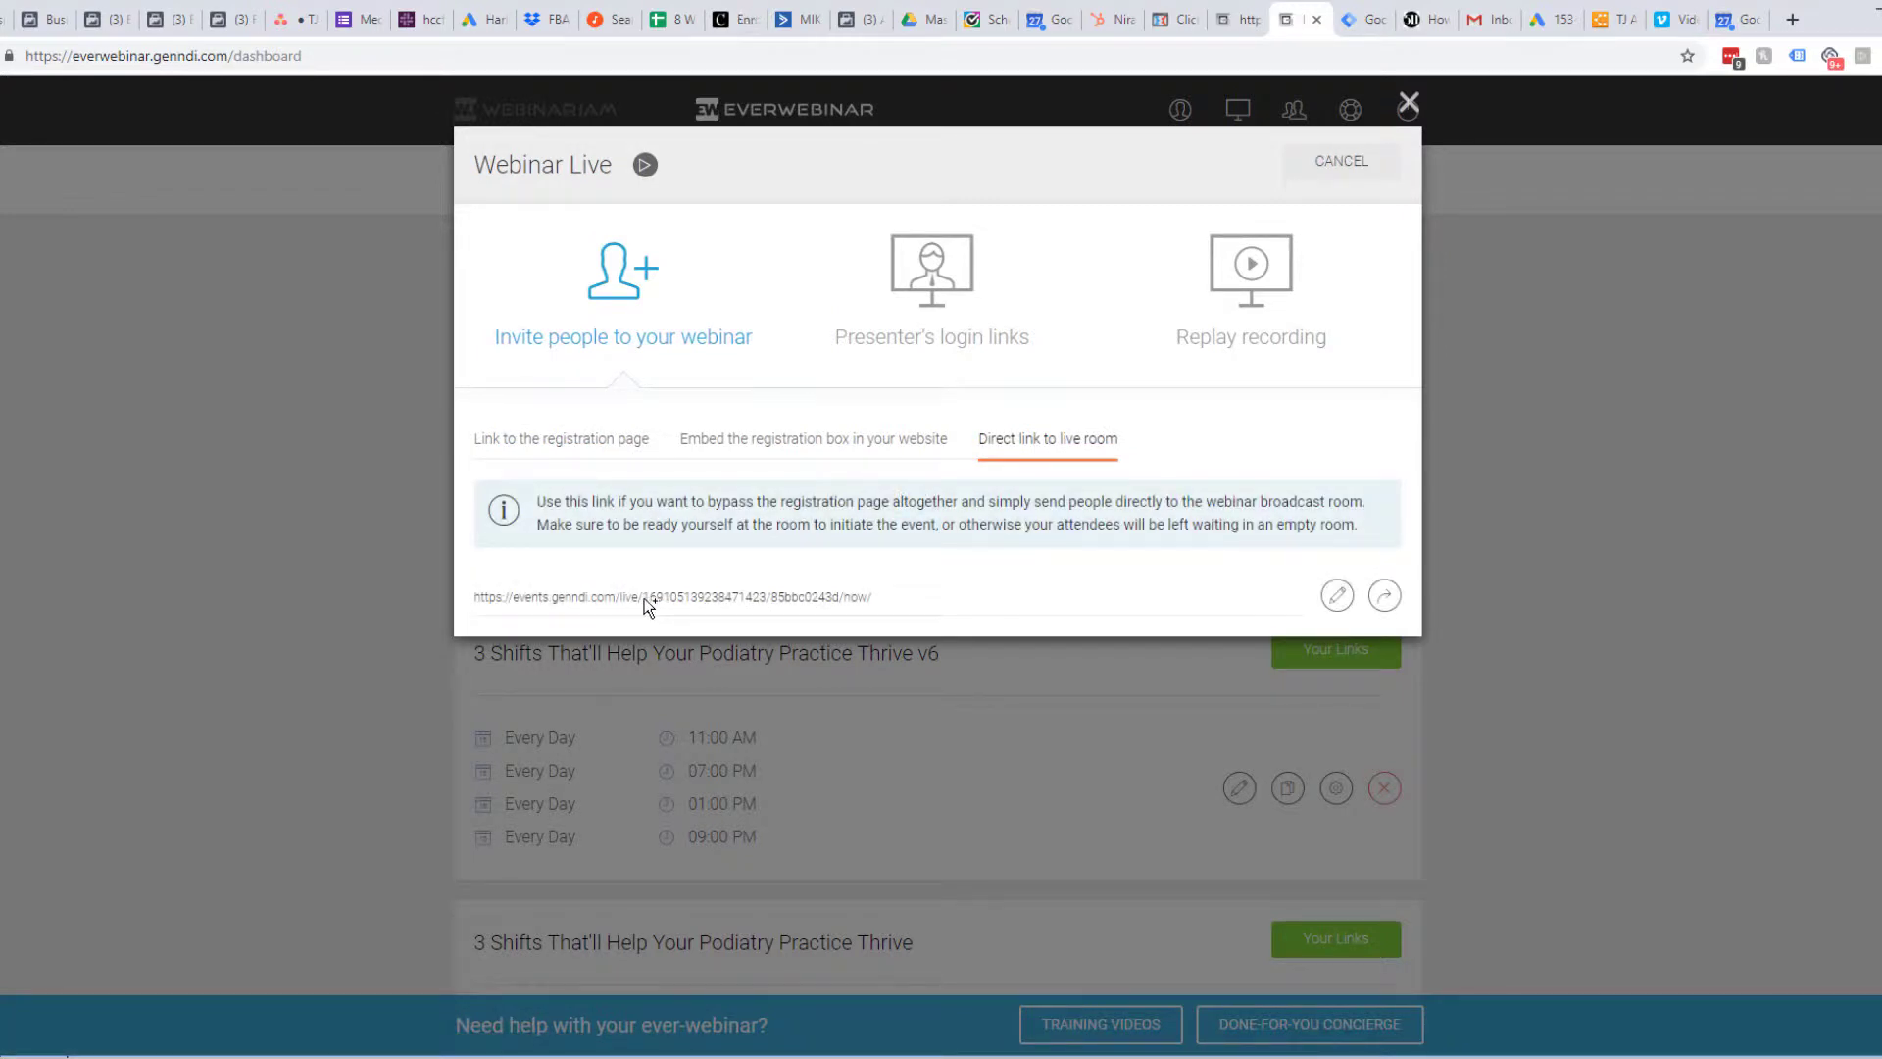
Step: Copy the unique live-room id from the EverWebinar direct link and compare it with the thank-you page
{"action": "left_click_drag", "start_coordinate": [618, 598], "coordinate": [836, 608]}
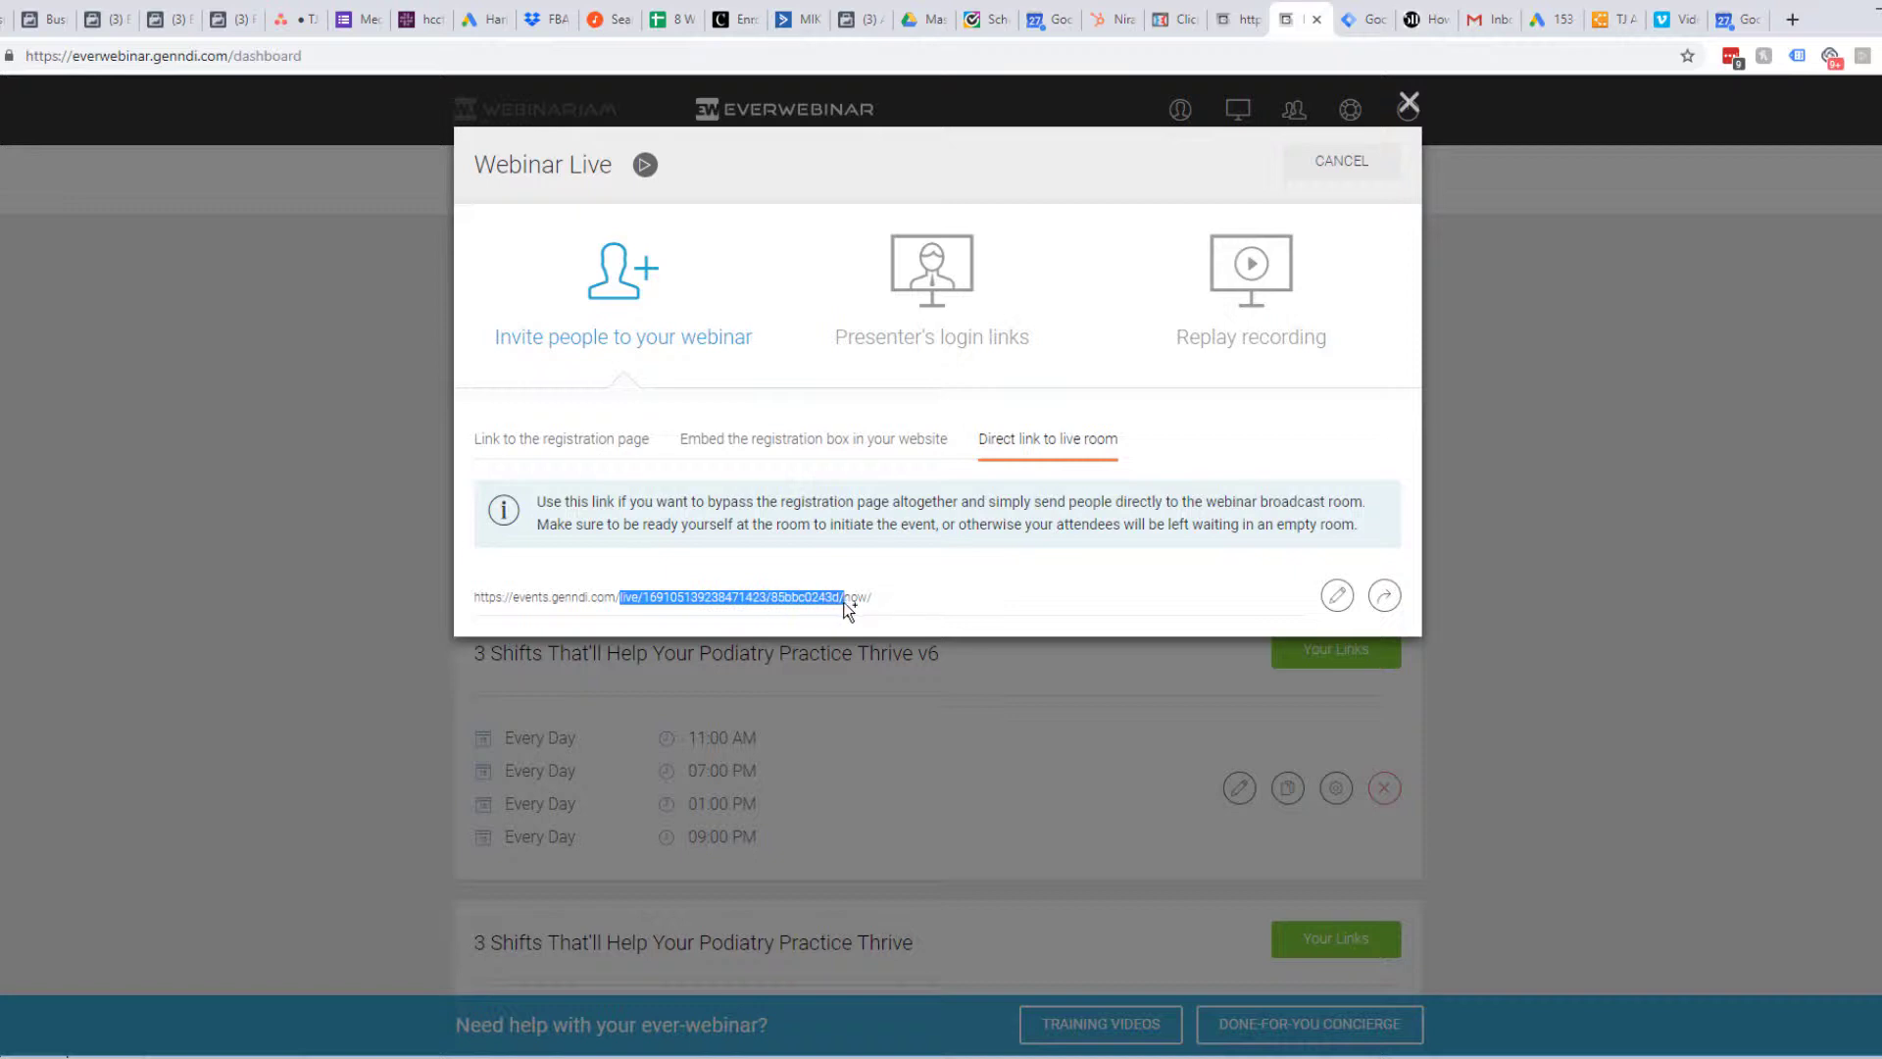
{"action": "right_click", "coordinate": [813, 602]}
{"action": "left_click", "coordinate": [840, 612]}
{"action": "left_click", "coordinate": [1237, 19]}
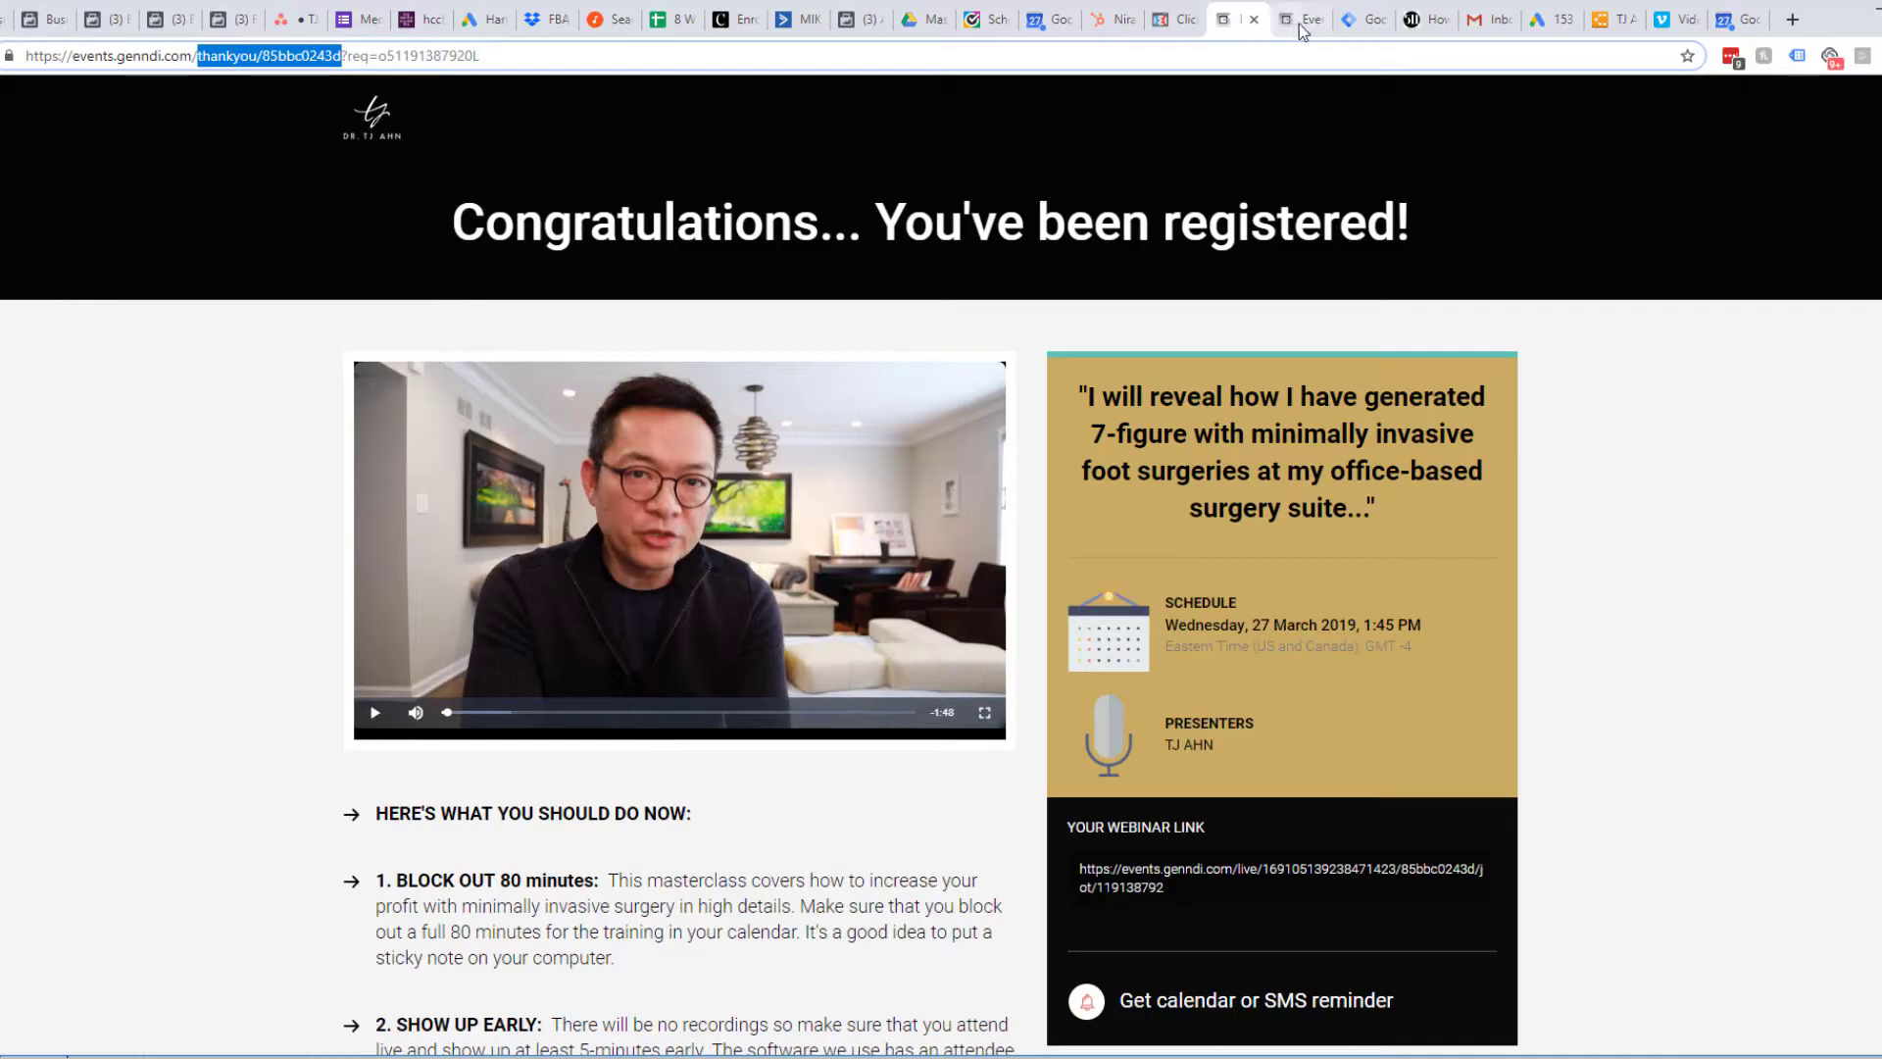
{"action": "left_click", "coordinate": [1367, 21]}
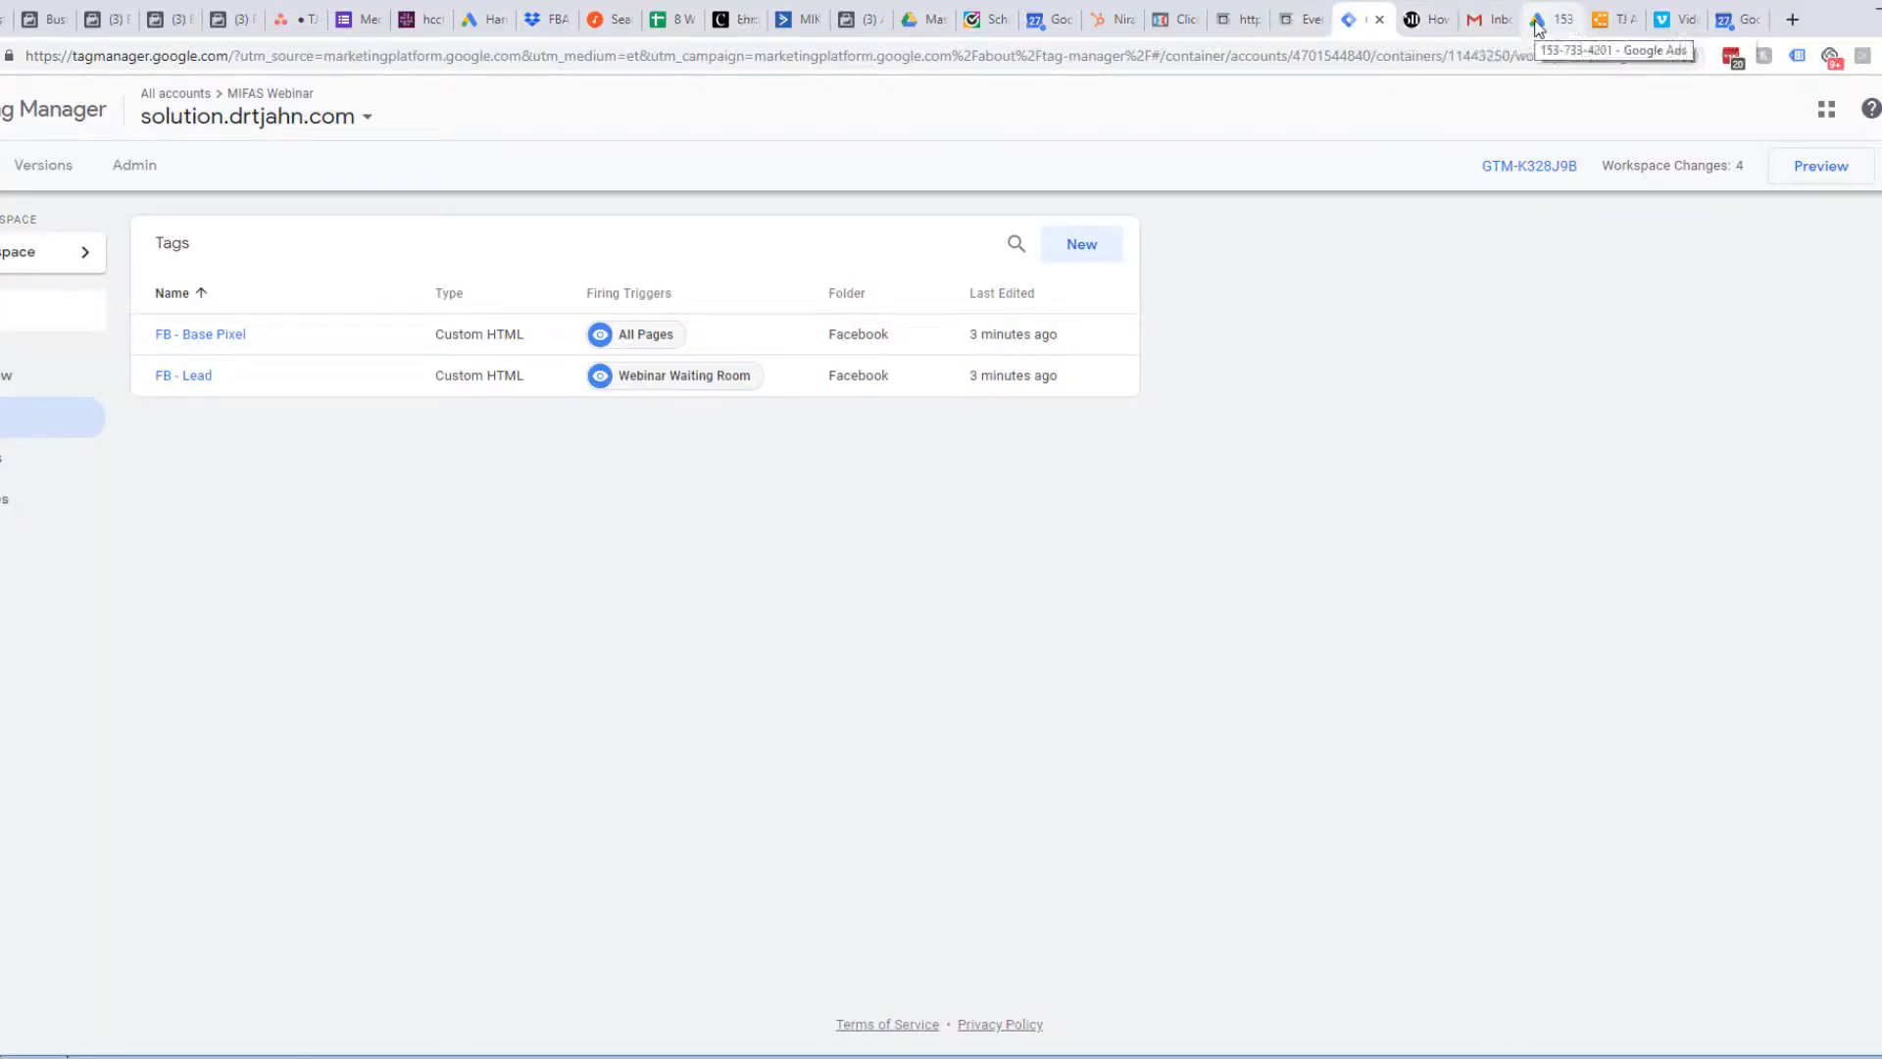
Step: Search for Google Tag Manager and sign in to reach the accounts list
{"action": "left_click", "coordinate": [1479, 27]}
{"action": "left_click", "coordinate": [1184, 50]}
{"action": "type", "text": "goo"}
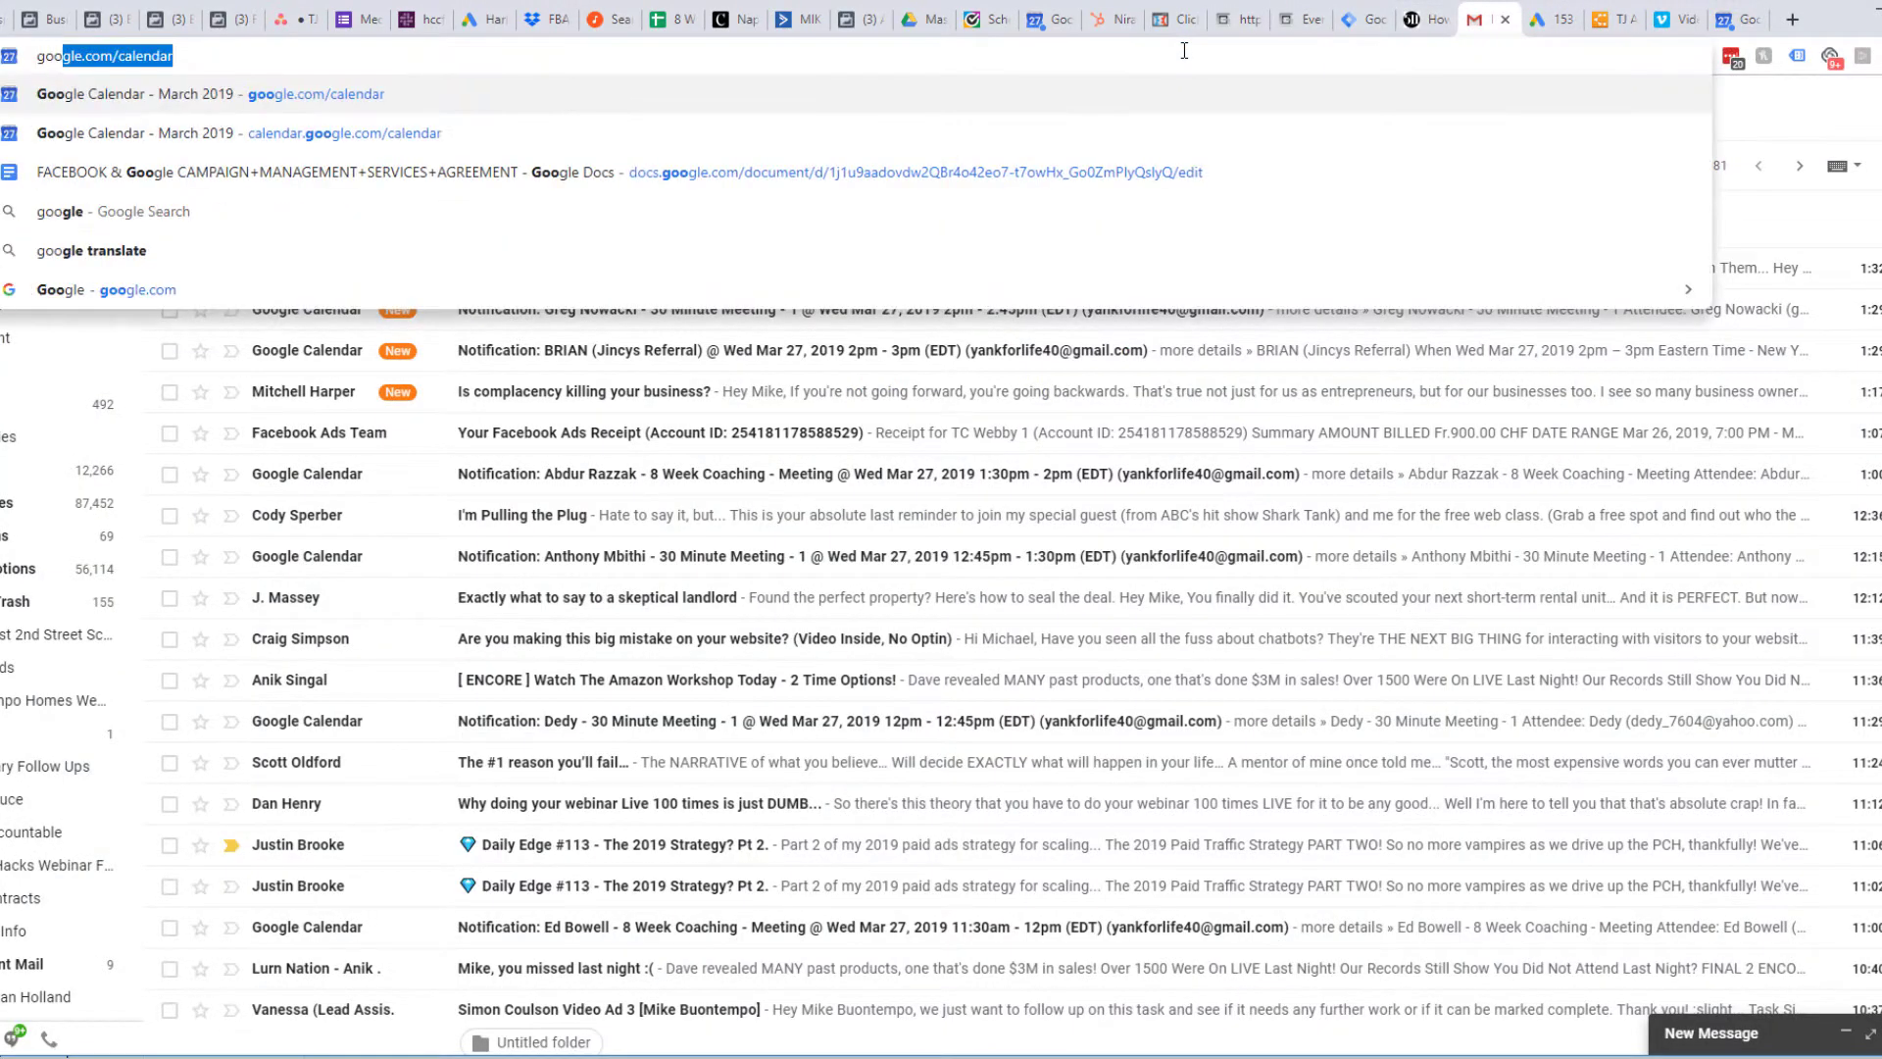
{"action": "type", "text": "gle tag manage="}
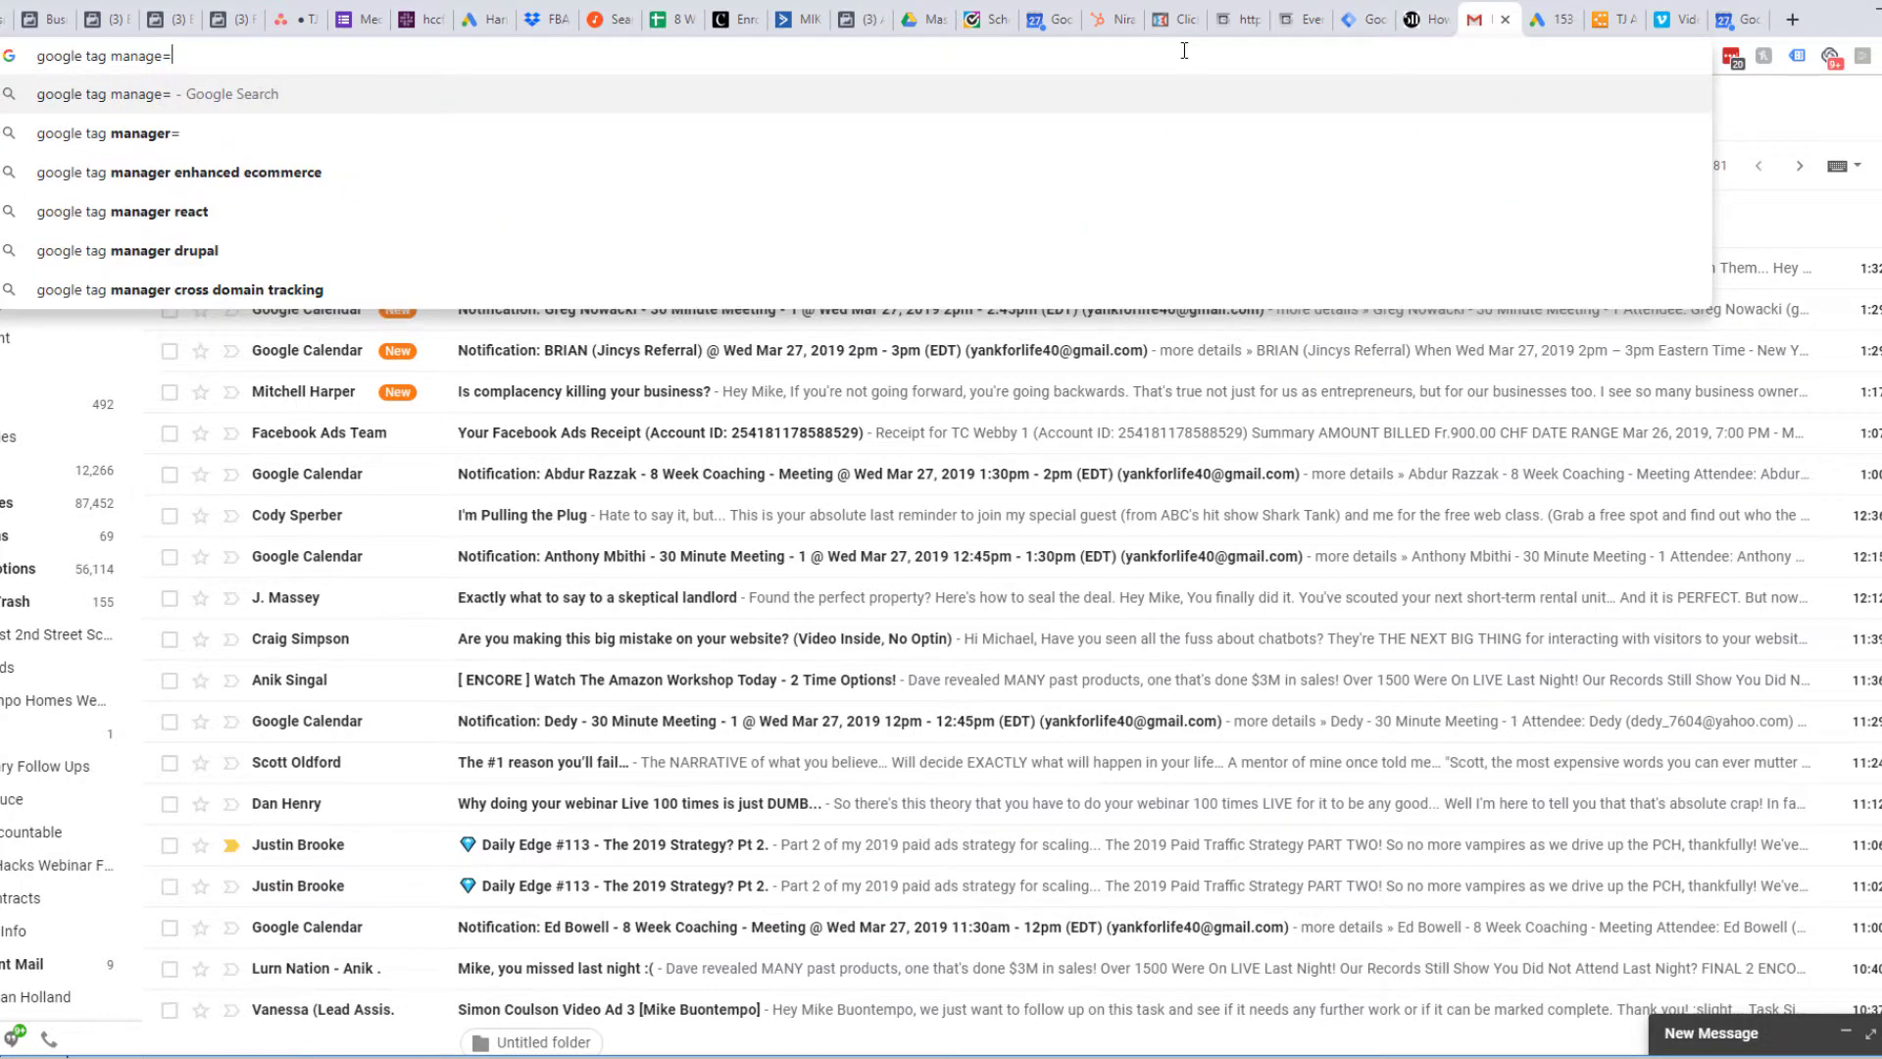
{"action": "key", "text": "Return"}
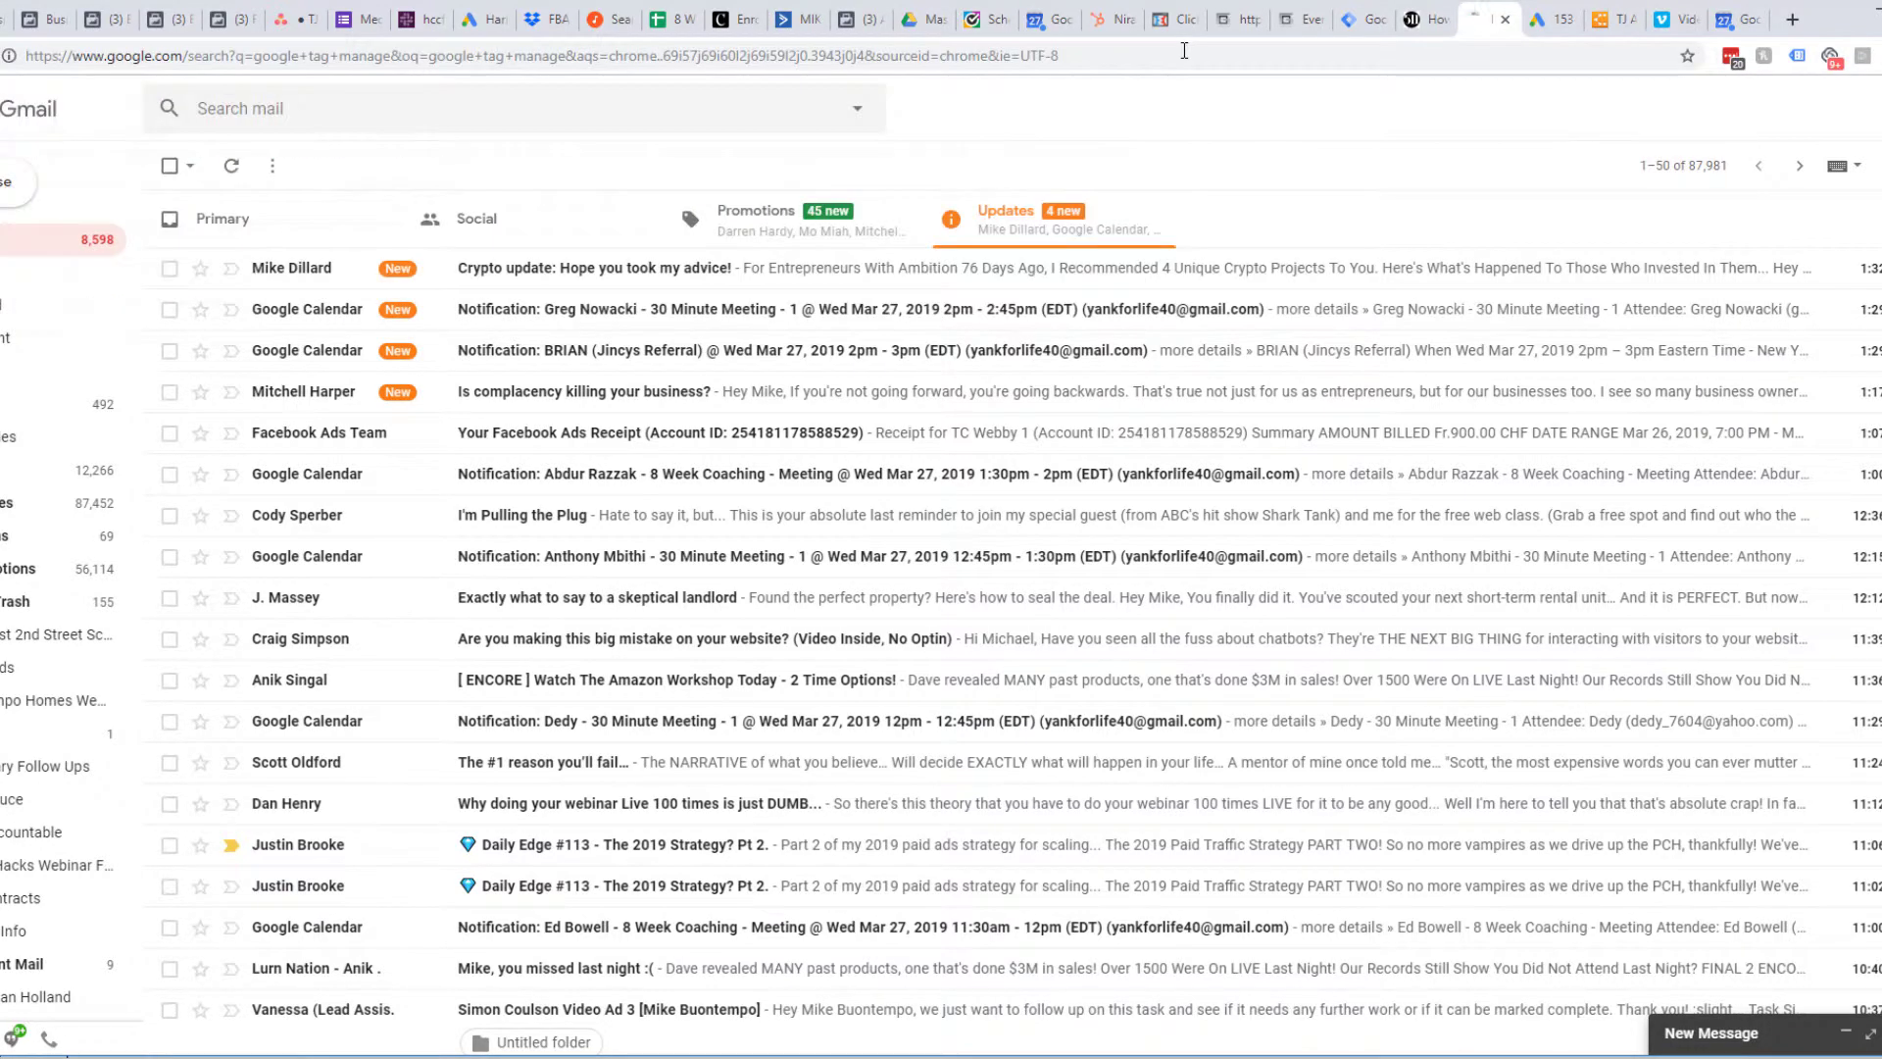
{"action": "left_click", "coordinate": [157, 343]}
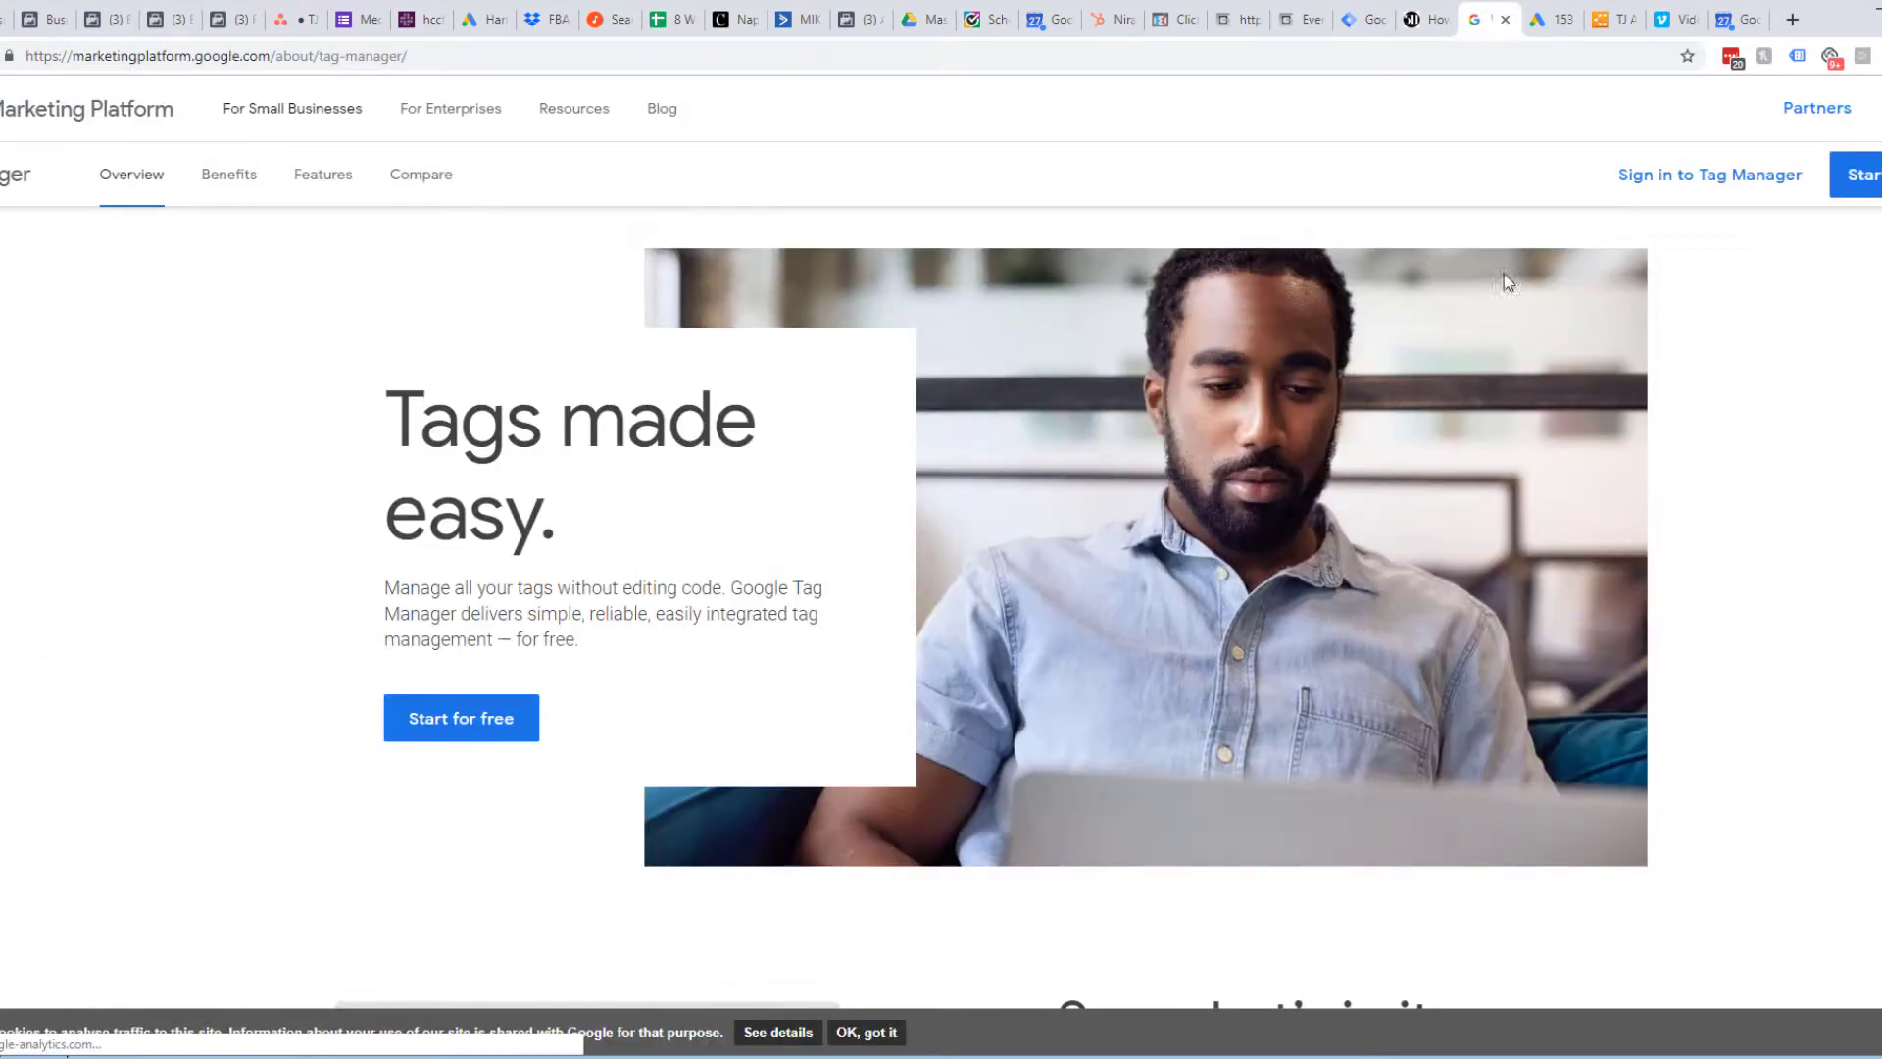
{"action": "left_click", "coordinate": [1684, 189]}
{"action": "left_click", "coordinate": [1458, 29]}
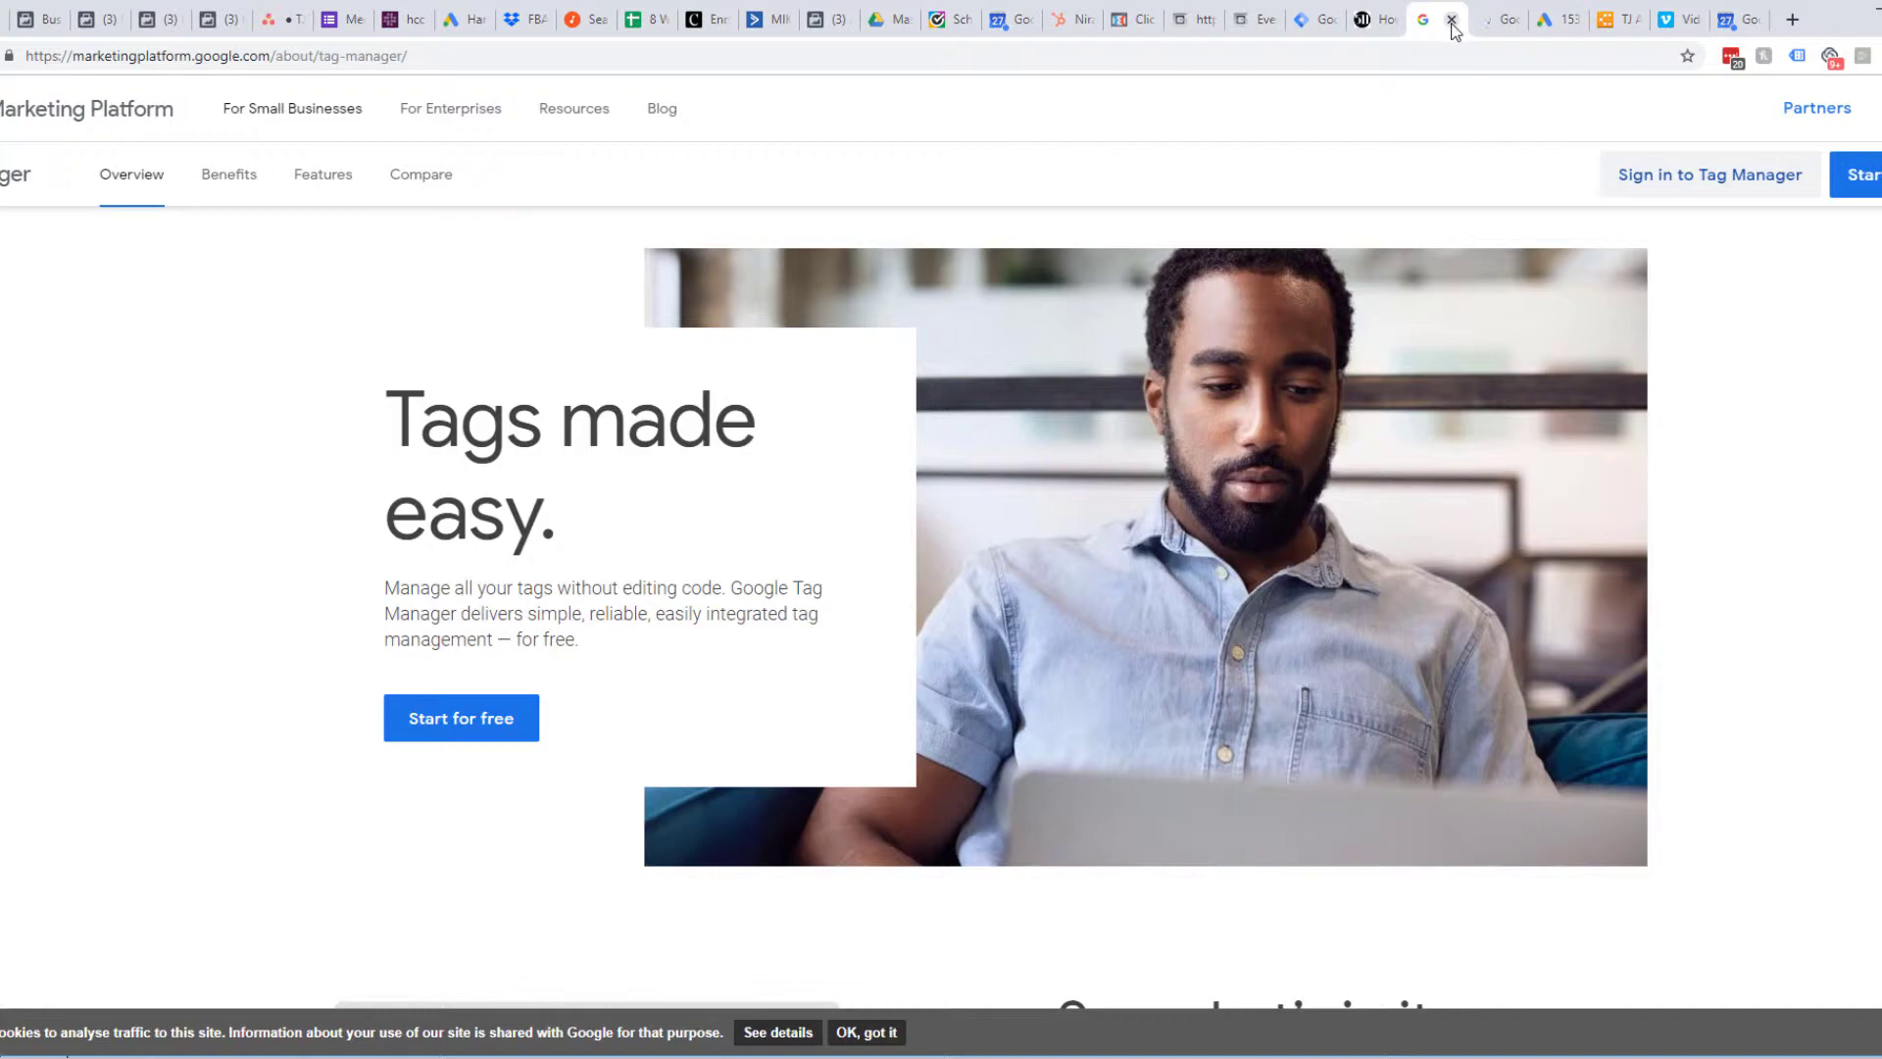
{"action": "left_click", "coordinate": [1453, 21]}
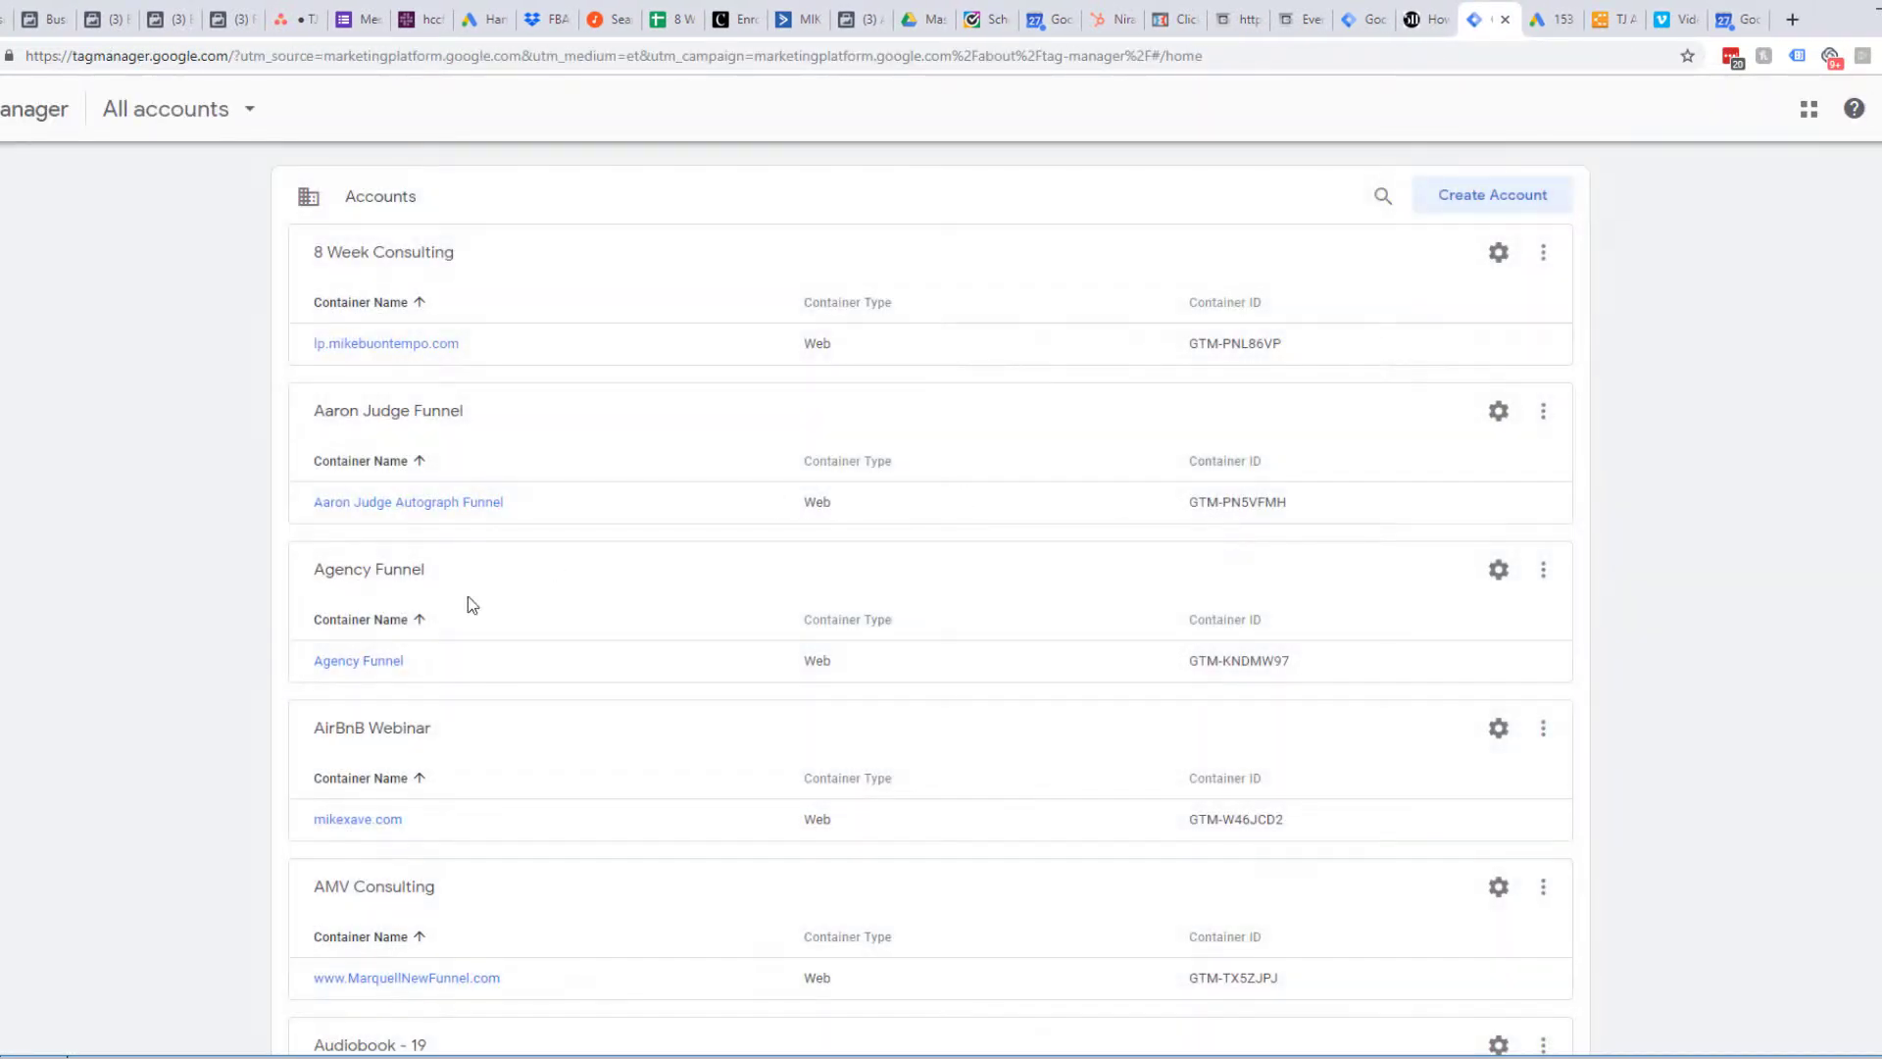
Step: Copy the HTML script of the FB Webinar - Attended tag in the cf2.helpretire.com container
{"action": "scroll", "coordinate": [287, 715], "scroll_direction": "down", "scroll_amount": 8}
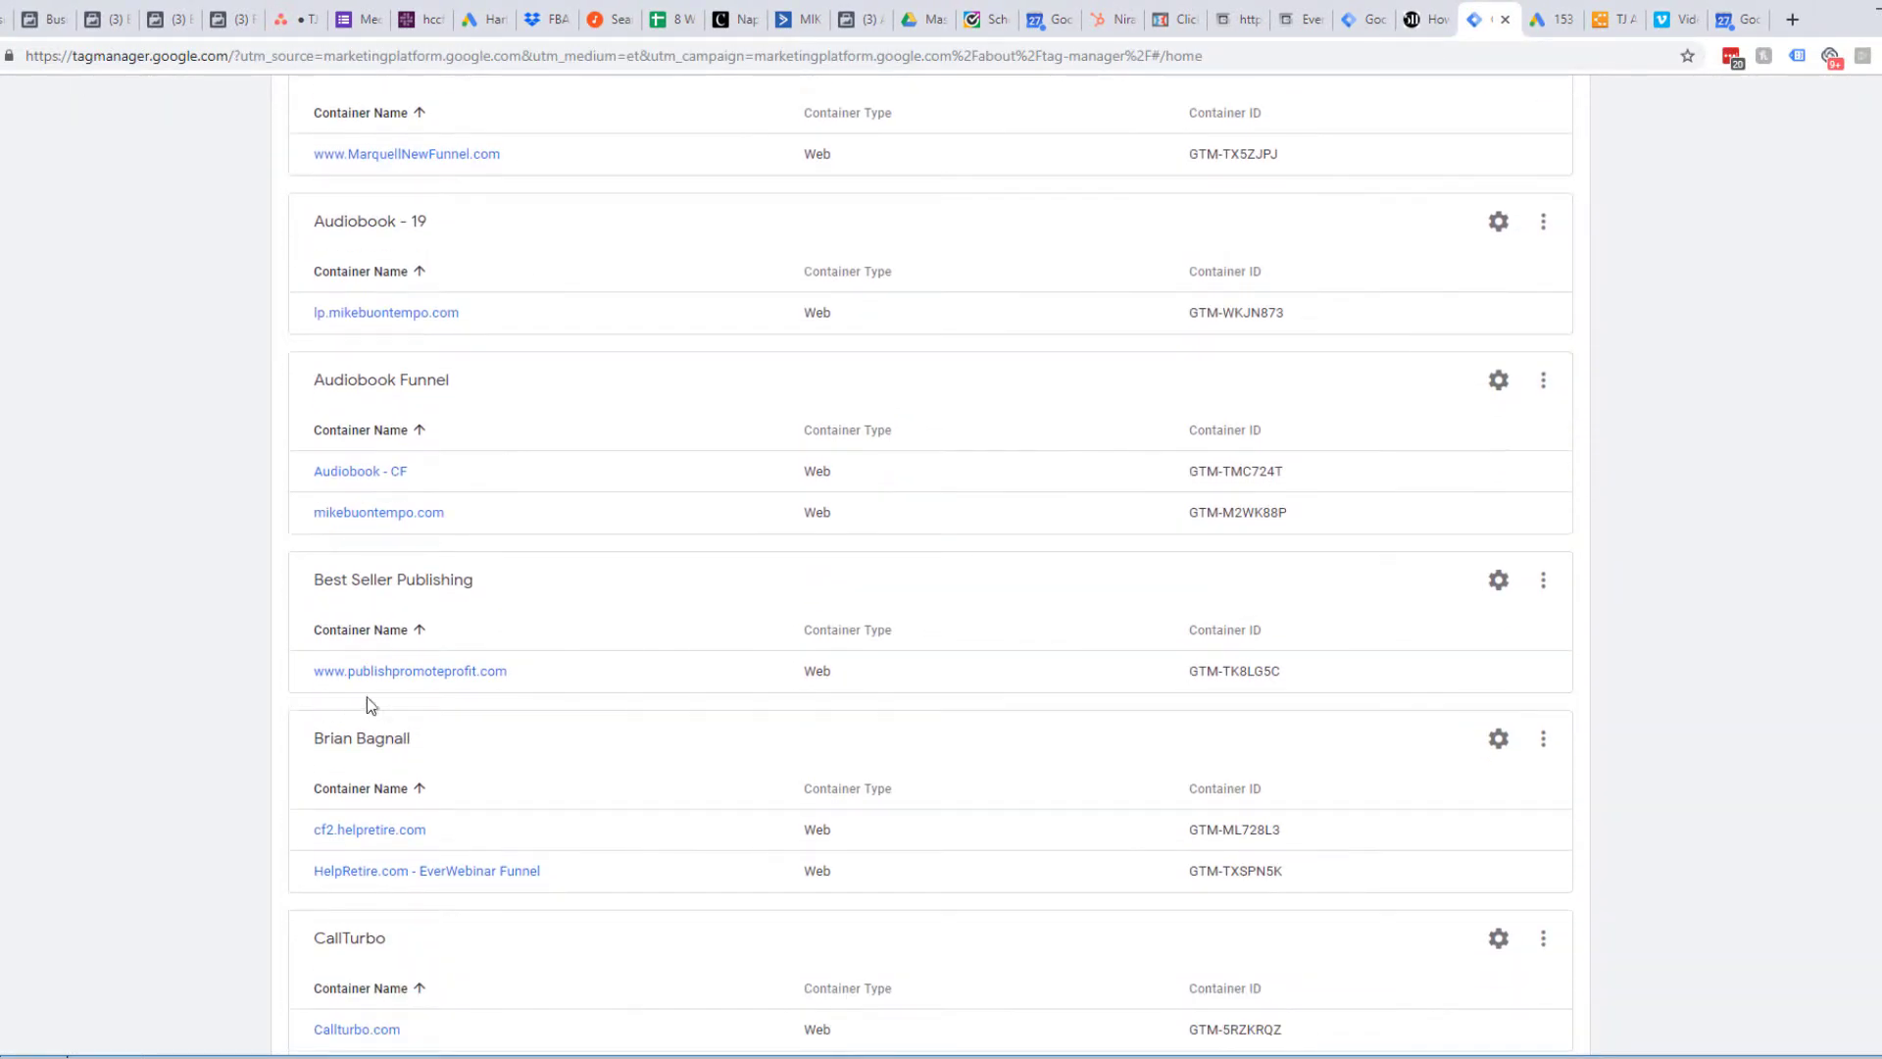
{"action": "left_click", "coordinate": [389, 830]}
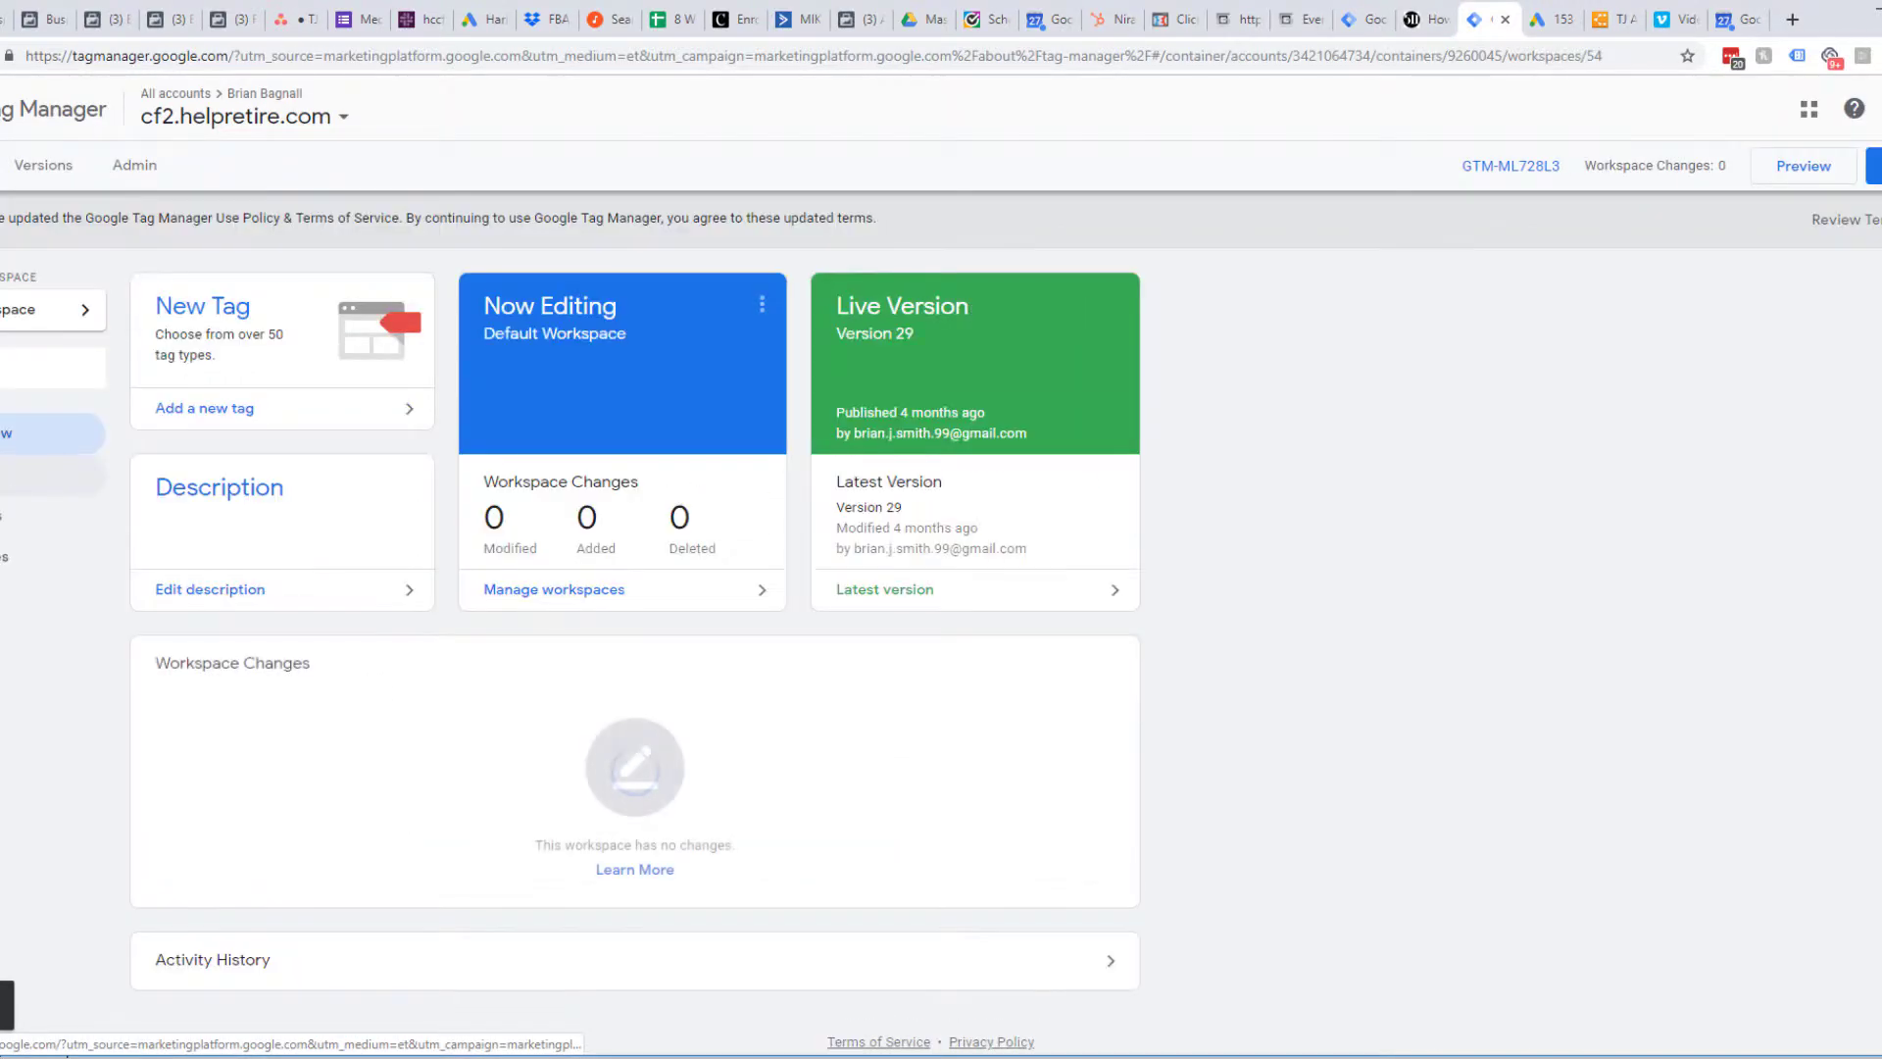
{"action": "left_click", "coordinate": [30, 474]}
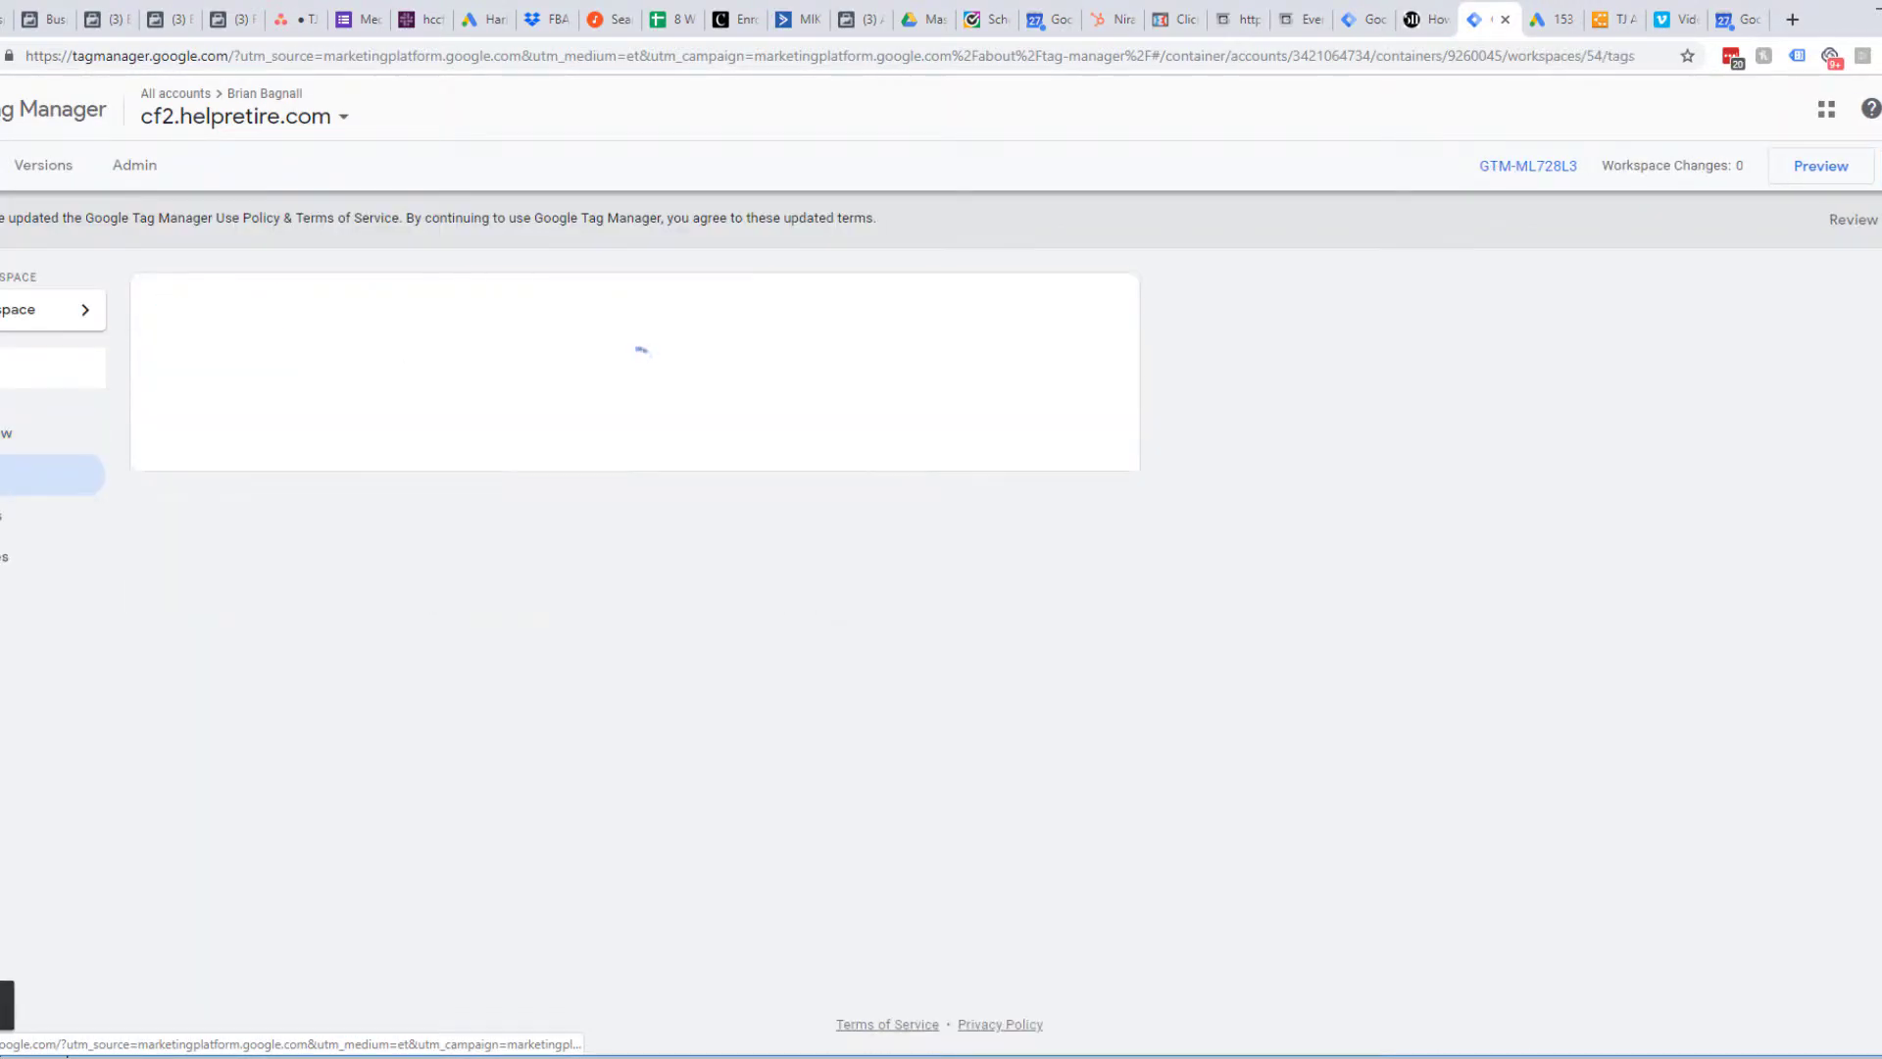
{"action": "scroll", "coordinate": [324, 725], "scroll_direction": "down", "scroll_amount": 2}
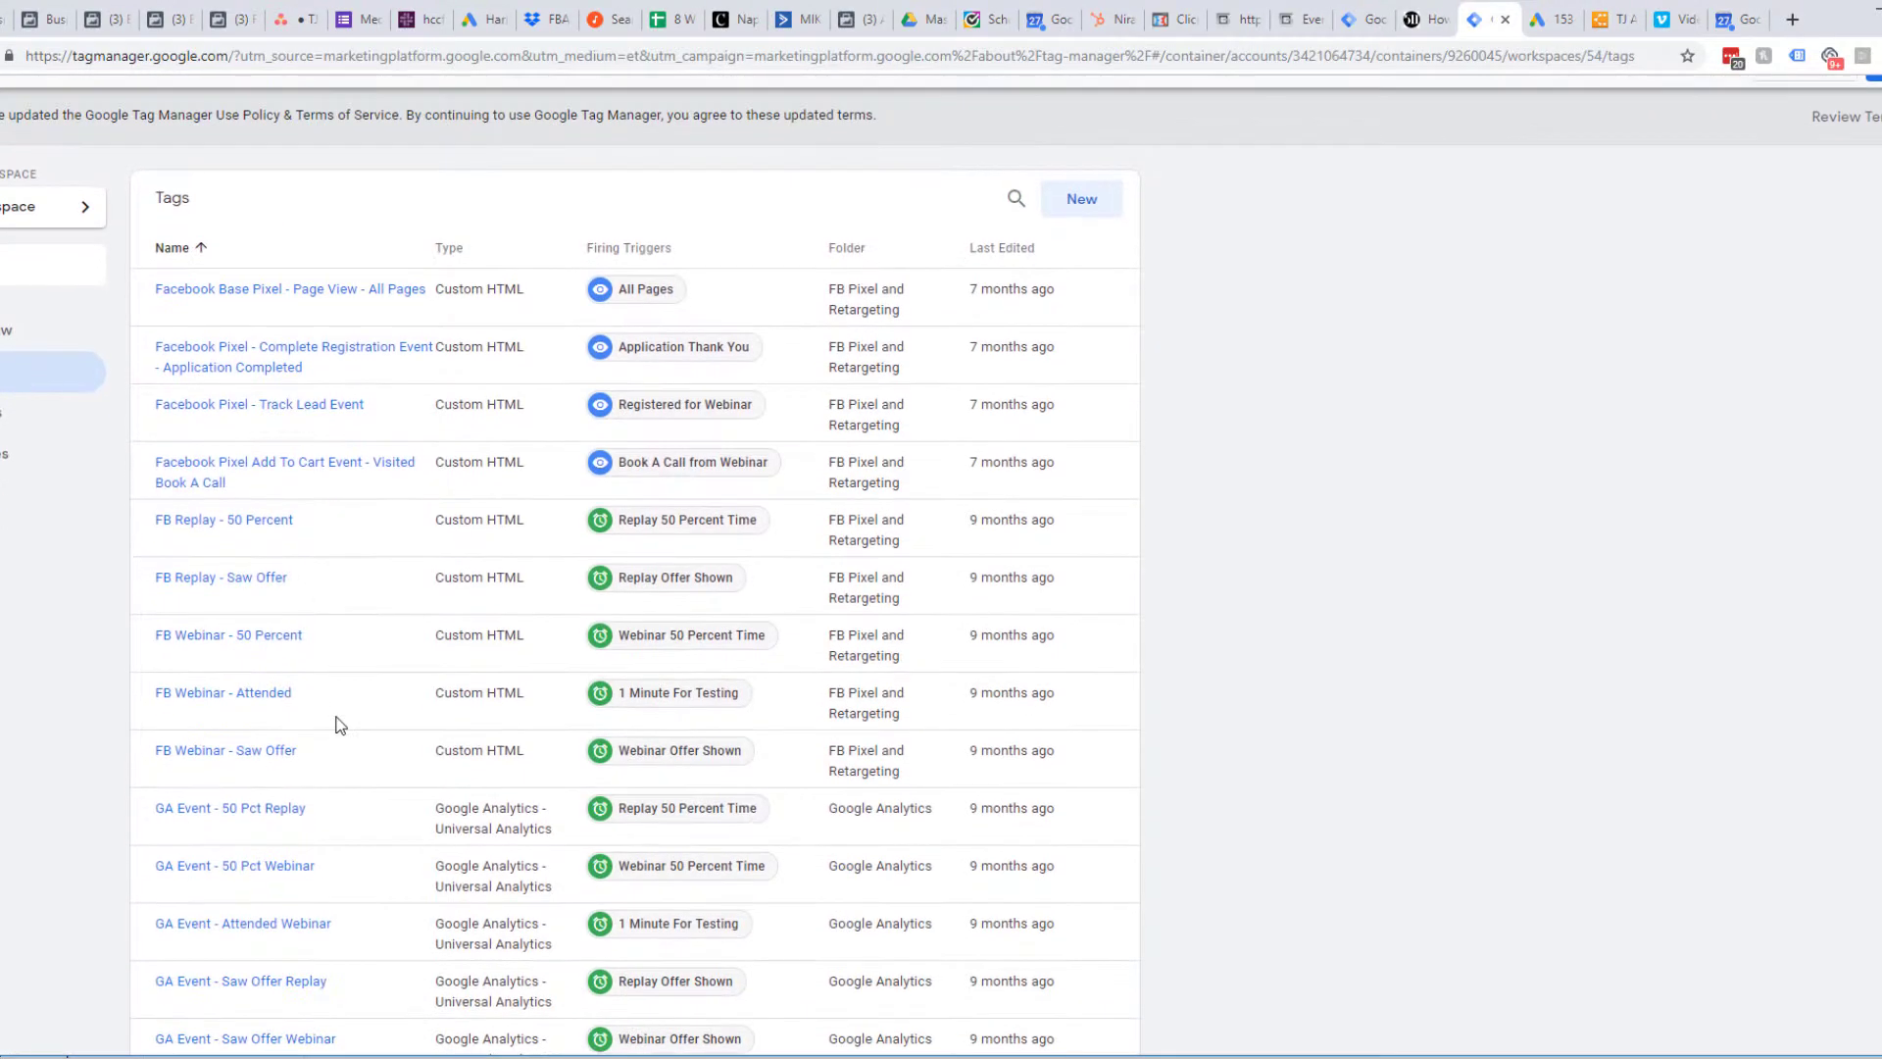
{"action": "left_click", "coordinate": [213, 592]}
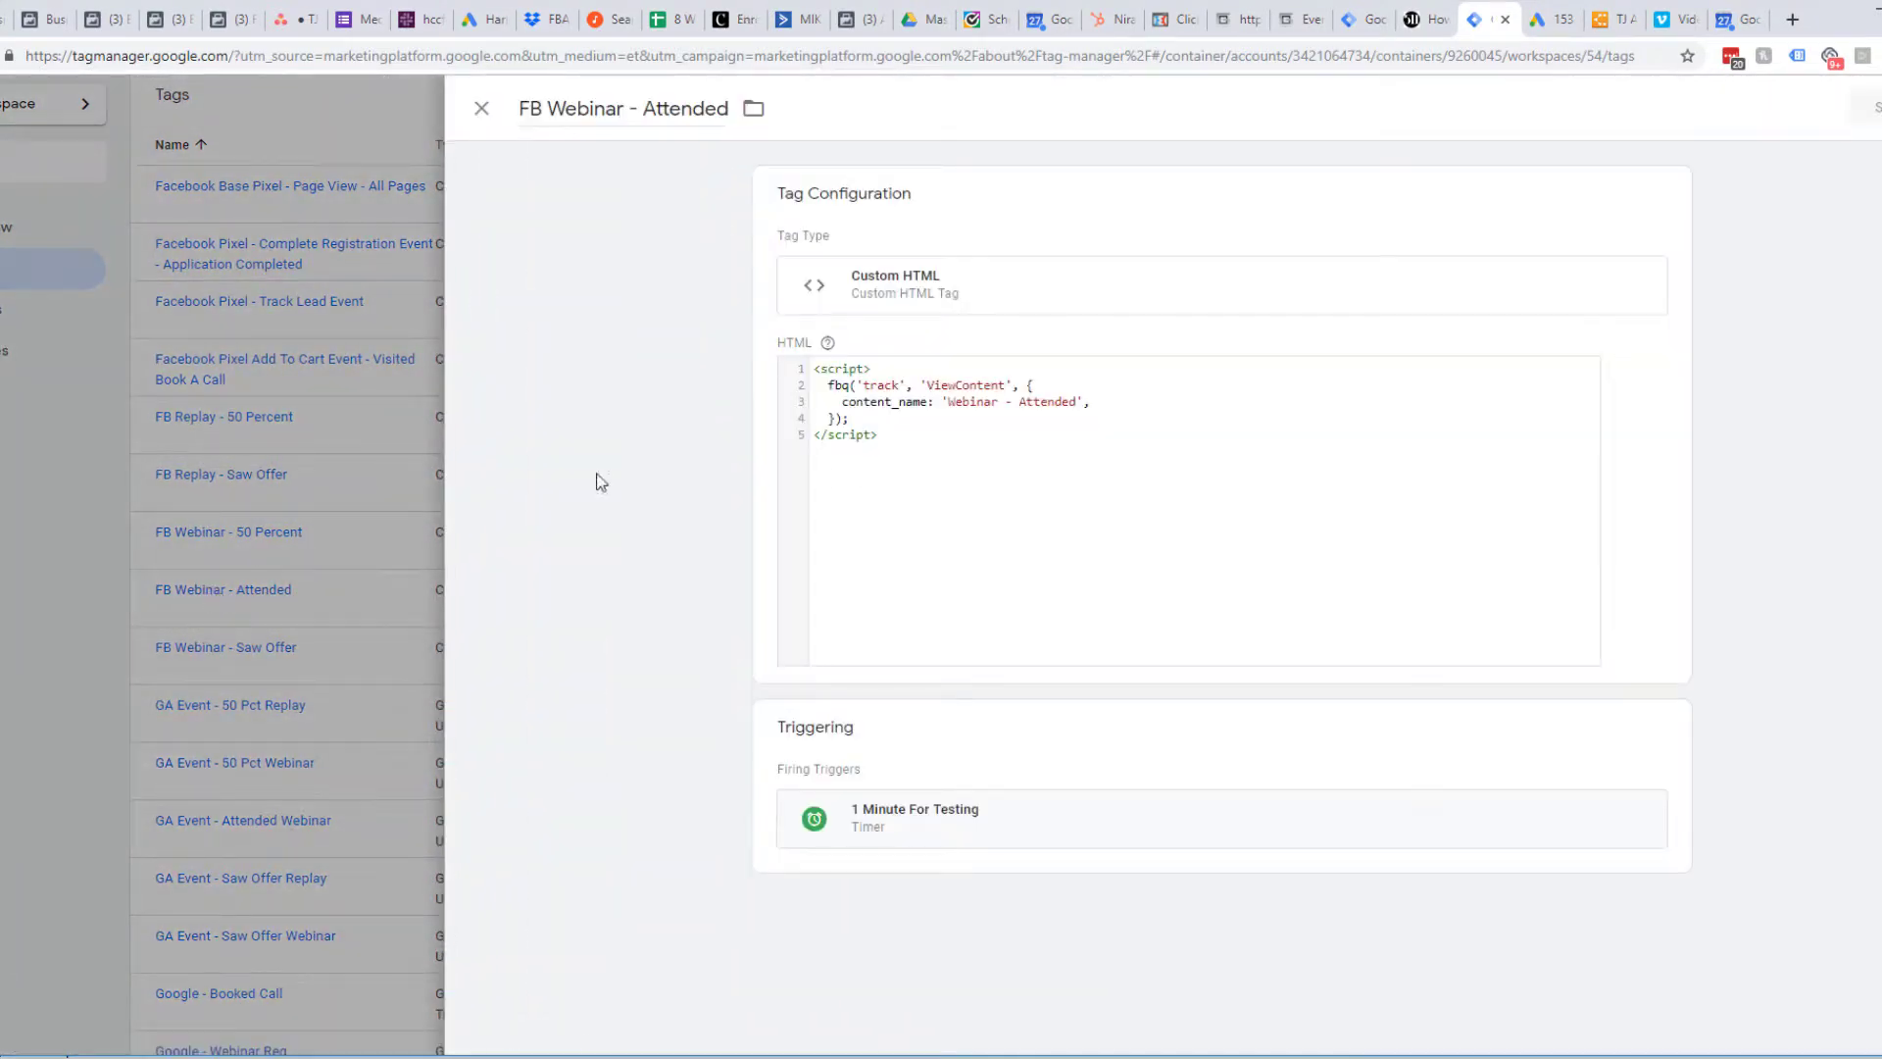
{"action": "left_click_drag", "start_coordinate": [892, 454], "coordinate": [792, 390]}
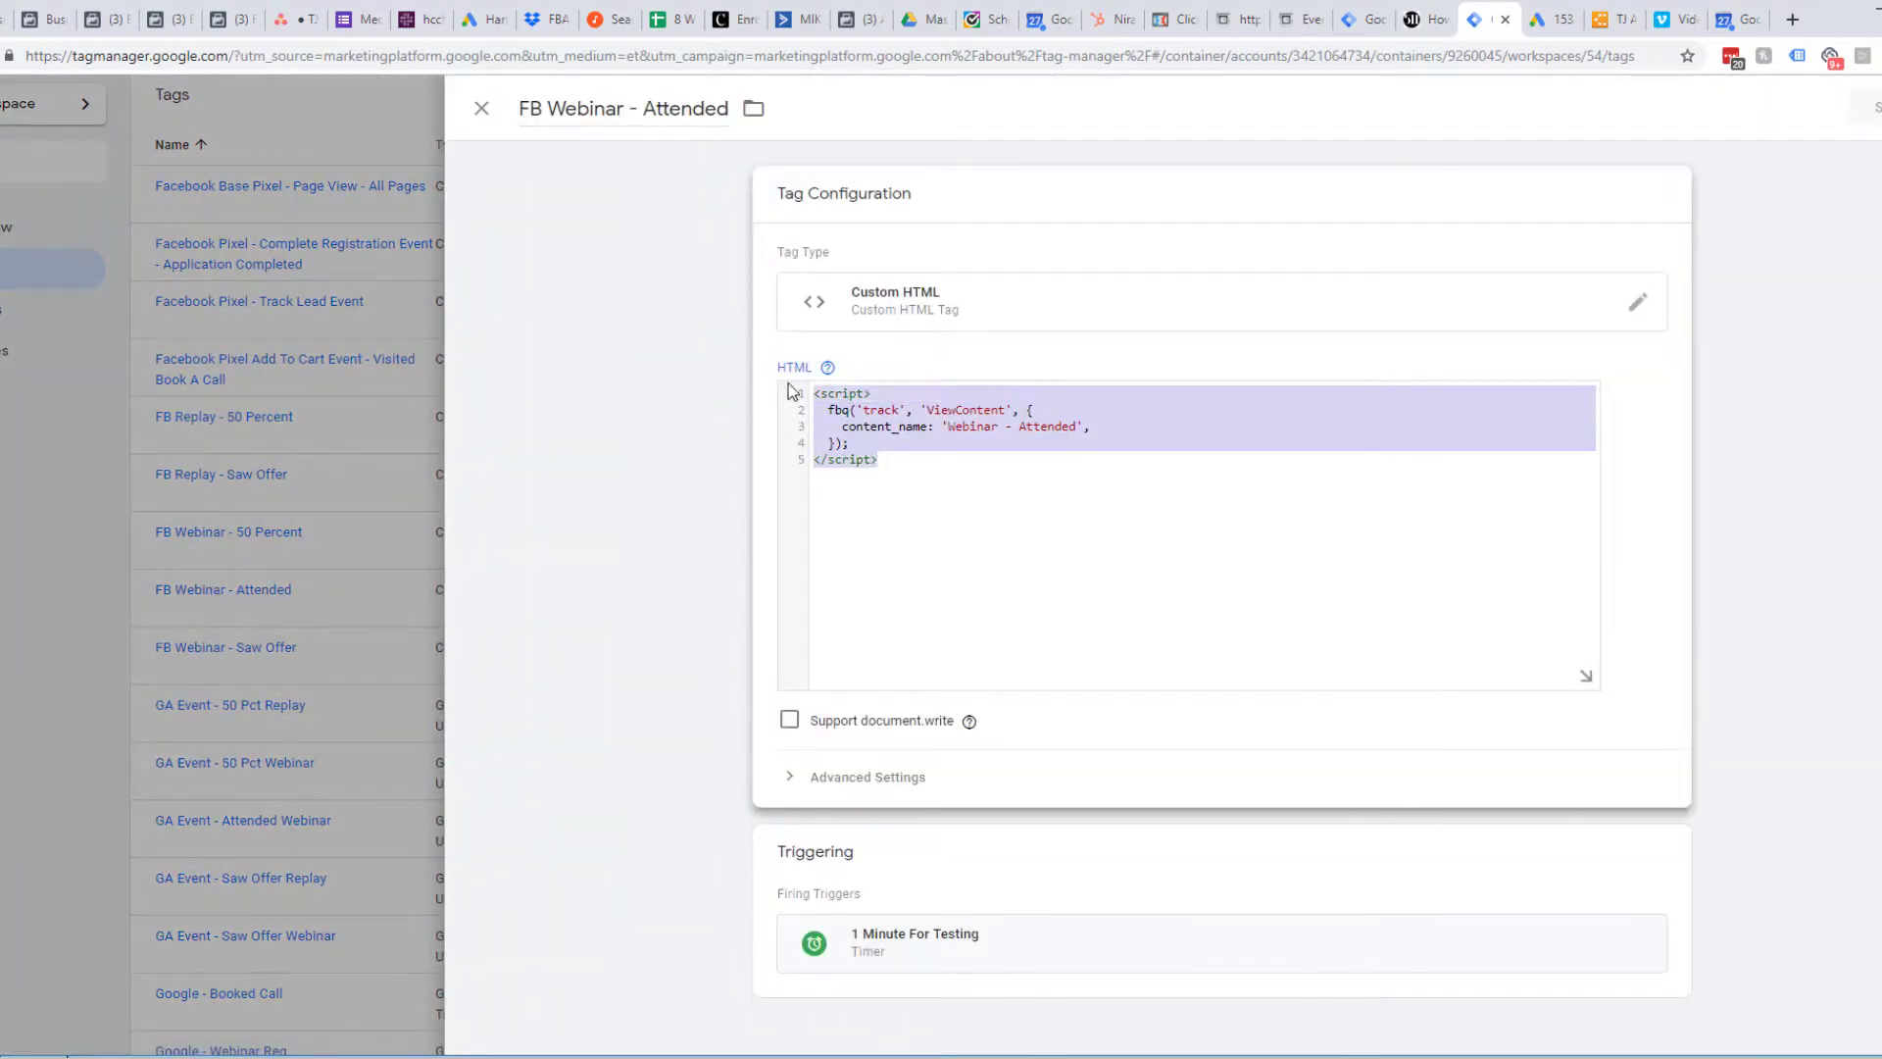
{"action": "right_click", "coordinate": [871, 395]}
{"action": "left_click", "coordinate": [921, 475]}
{"action": "left_click", "coordinate": [1362, 20]}
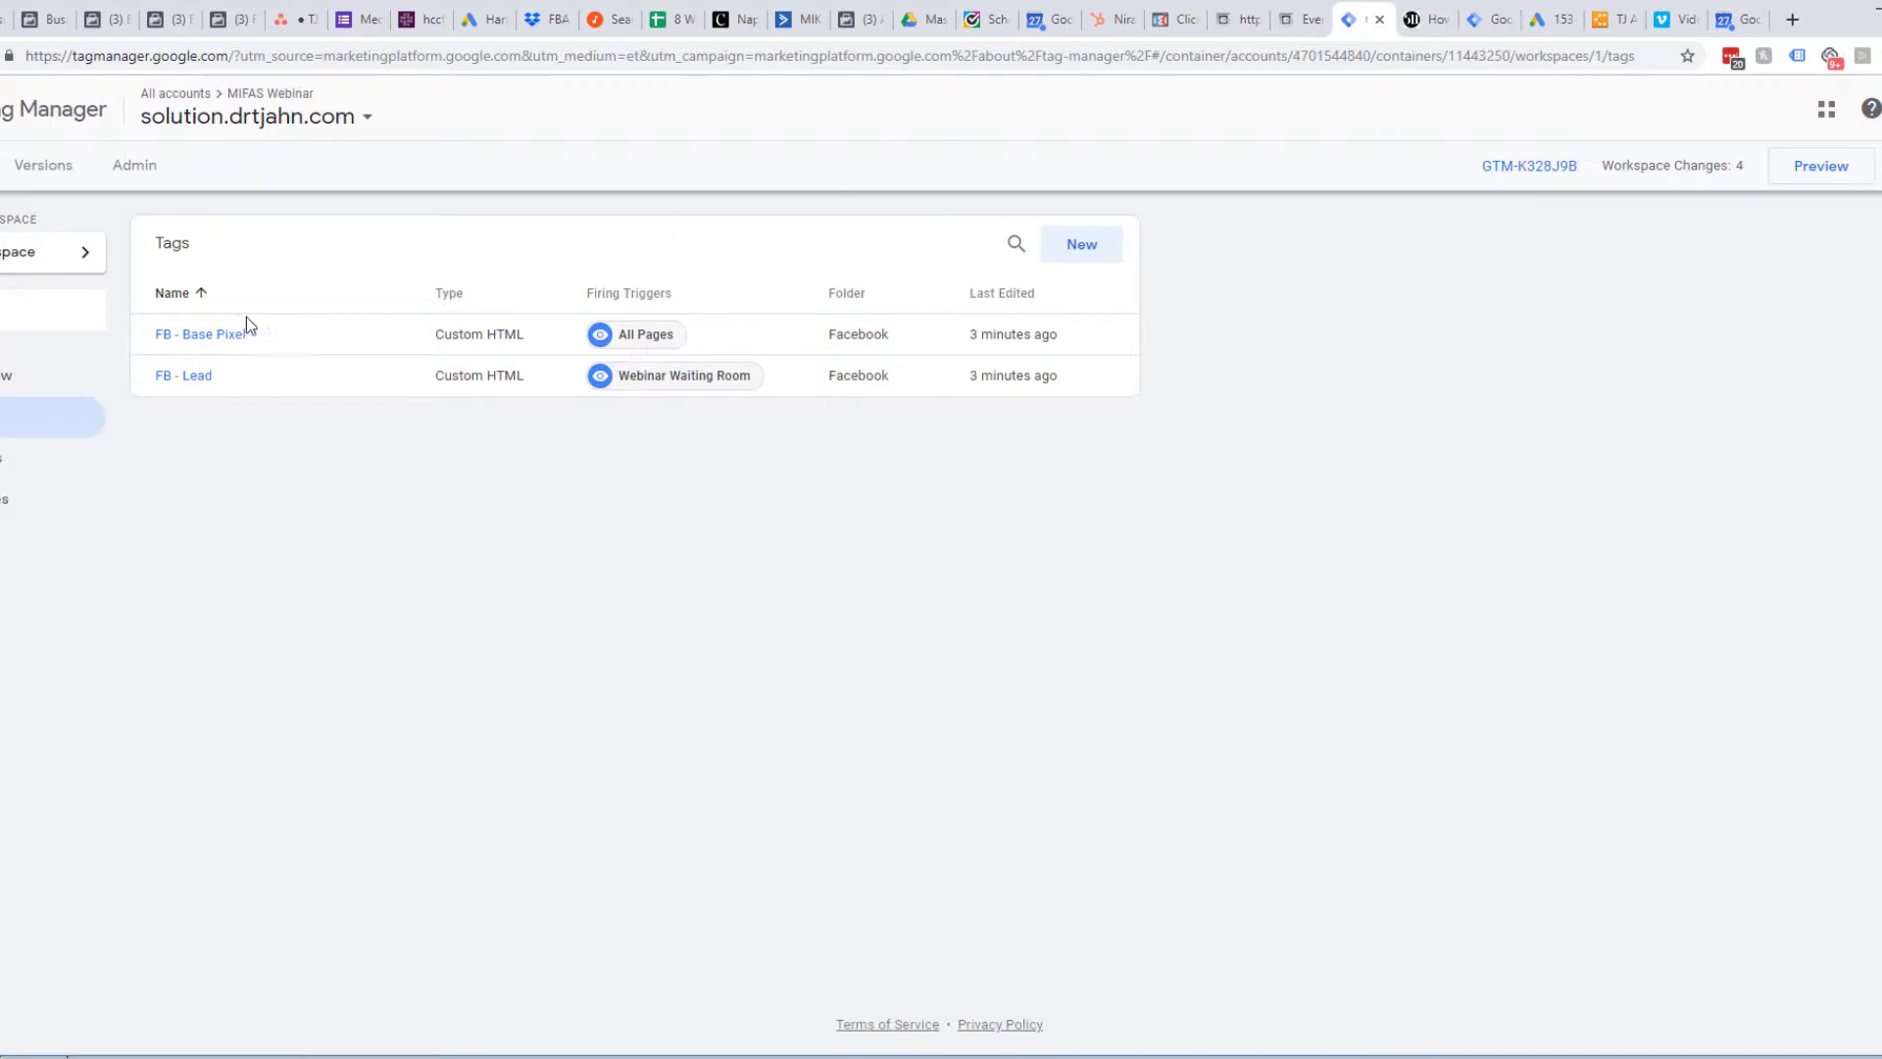
Step: Create Custom HTML tag 'FB - Attended' in the Facebook folder with the pasted script, content_name 'Attended'
{"action": "left_click", "coordinate": [1075, 244]}
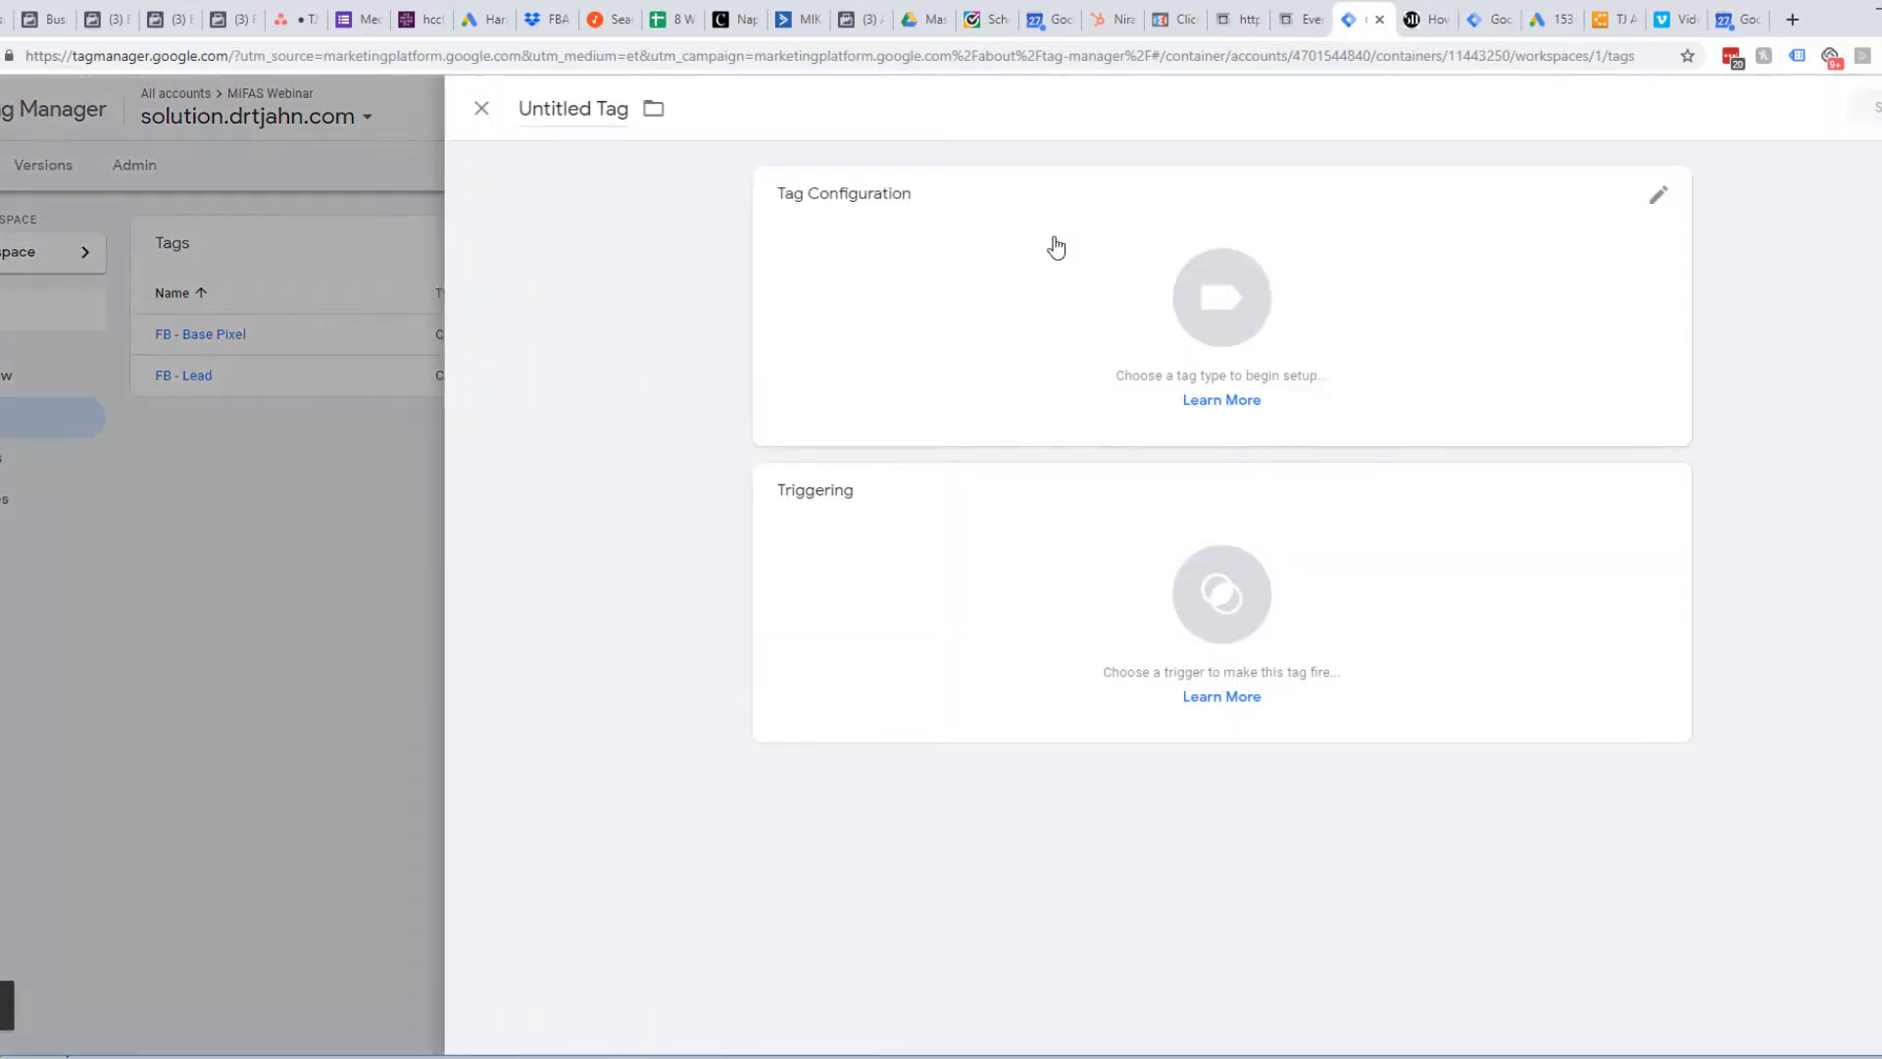
{"action": "left_click", "coordinate": [599, 113]}
{"action": "type", "text": "FB - A"}
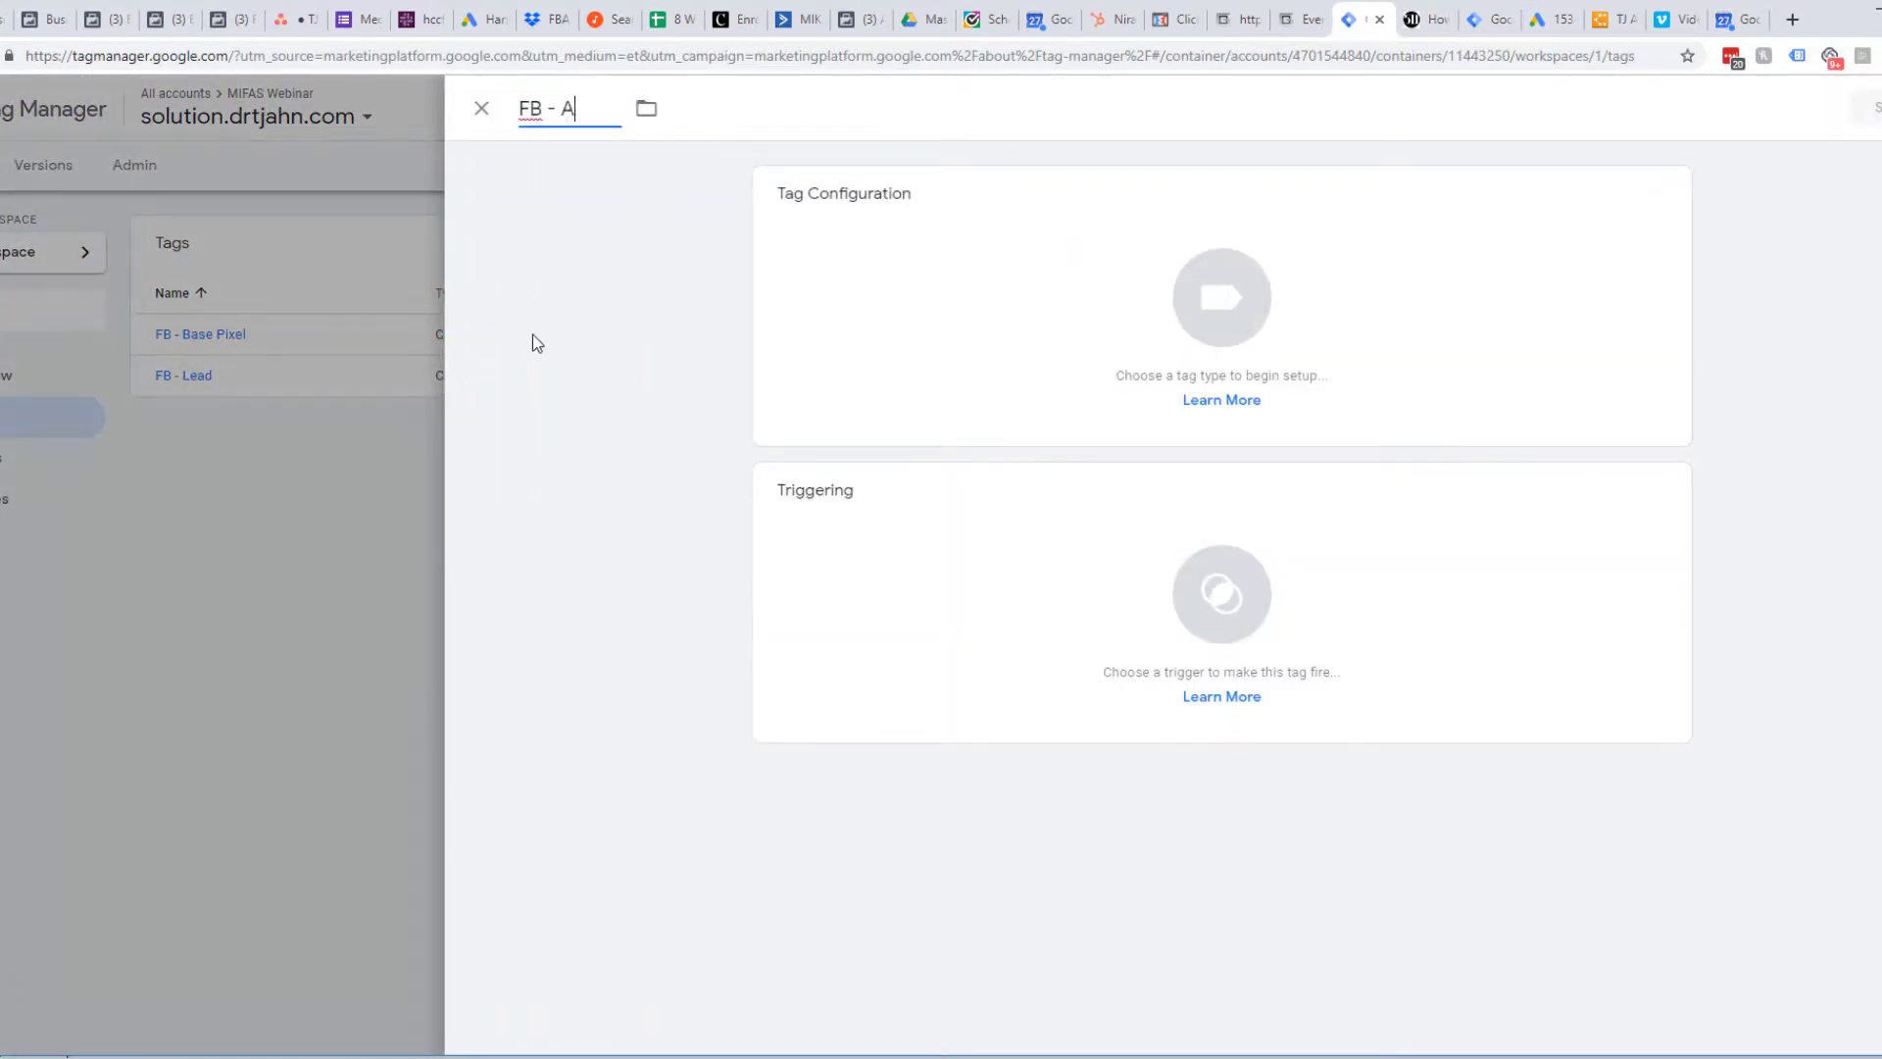
{"action": "type", "text": "ttended"}
{"action": "left_click", "coordinate": [672, 106]}
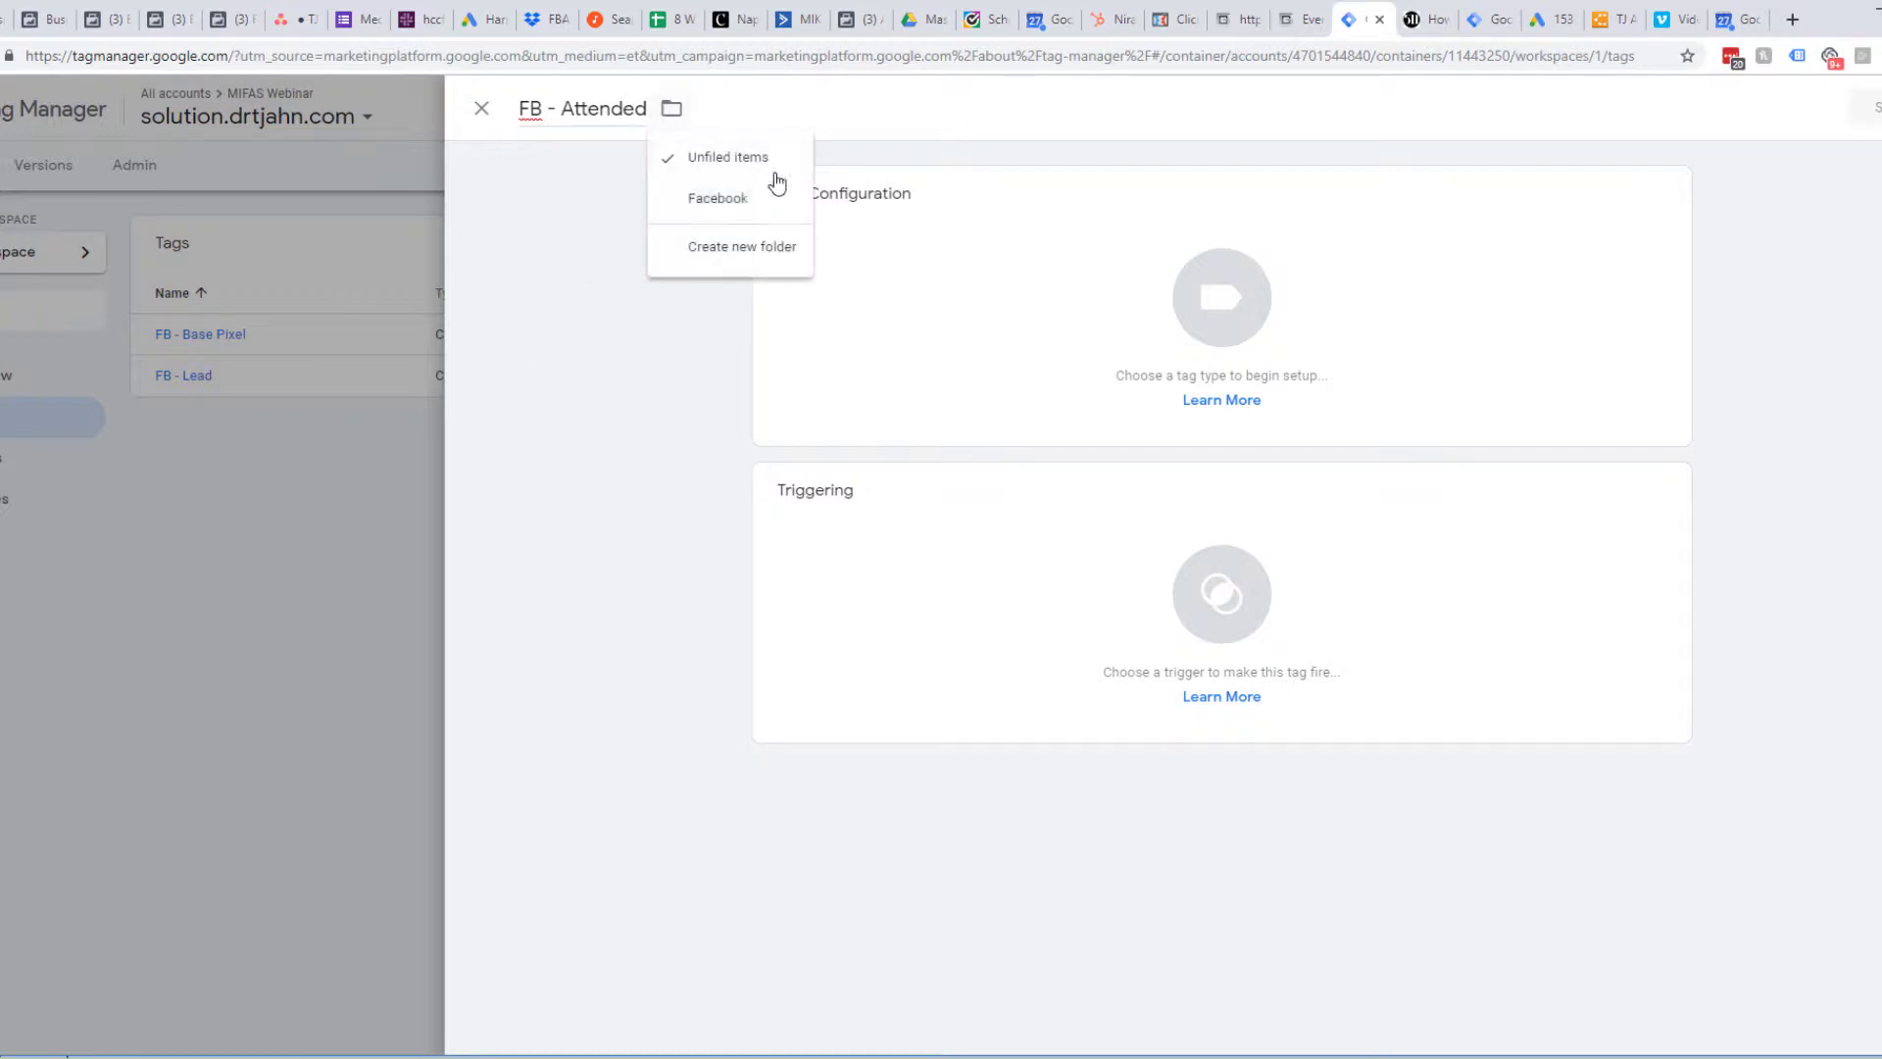
{"action": "left_click", "coordinate": [774, 199]}
{"action": "left_click", "coordinate": [1062, 340]}
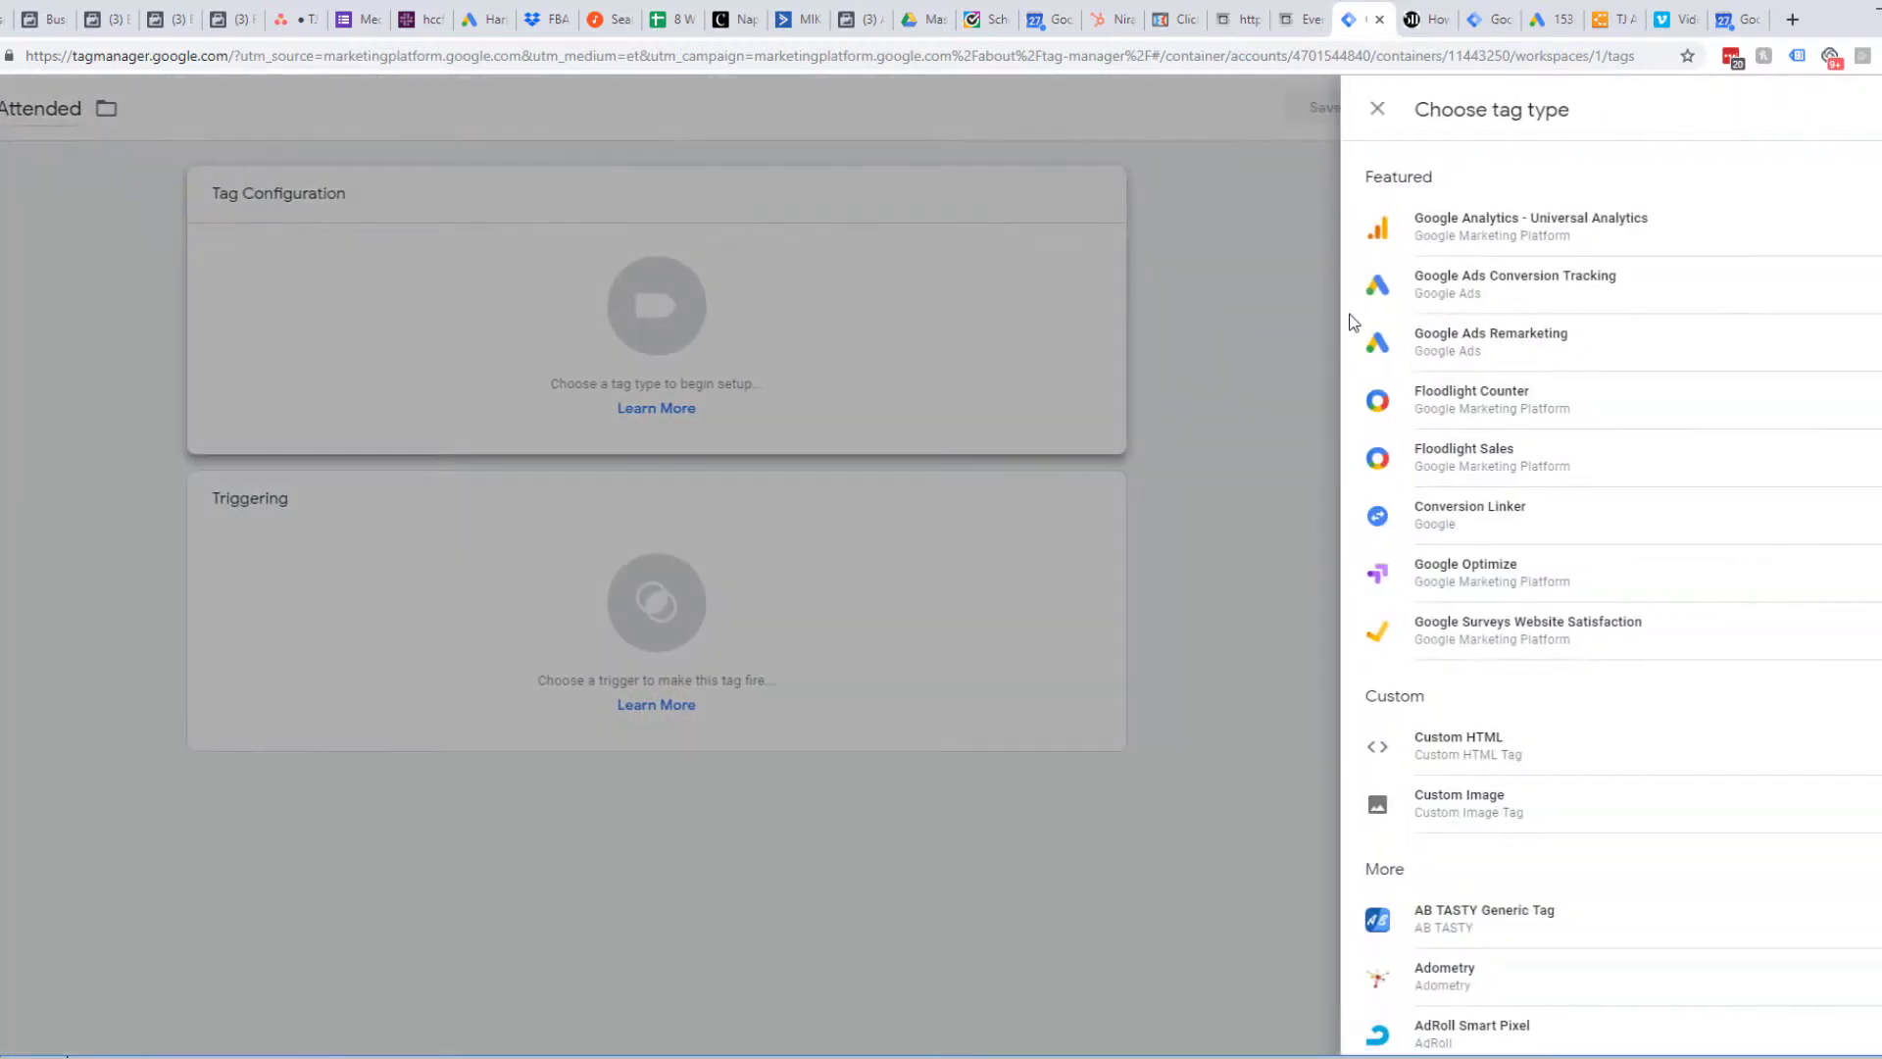
{"action": "left_click", "coordinate": [1579, 750]}
{"action": "left_click", "coordinate": [892, 425]}
{"action": "key", "text": "ctrl+v"}
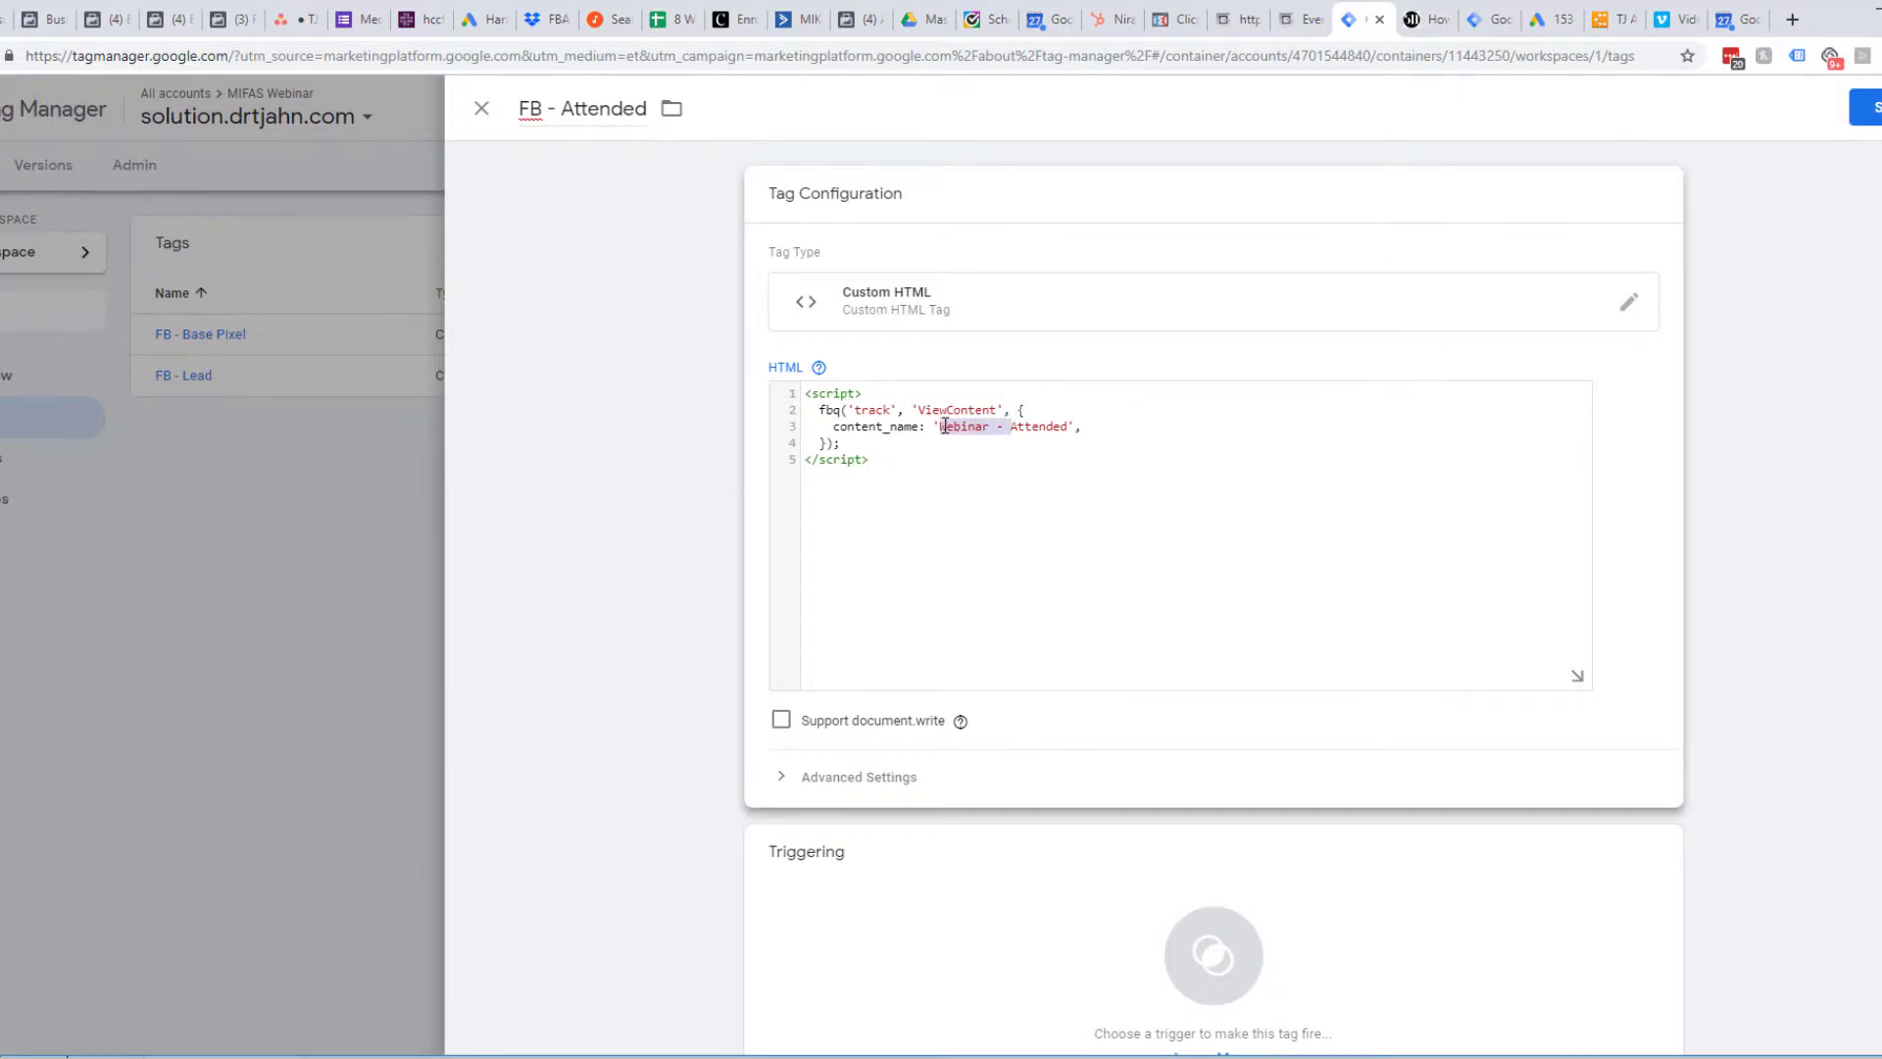
{"action": "key", "text": "BackSpace"}
{"action": "left_click", "coordinate": [891, 980]}
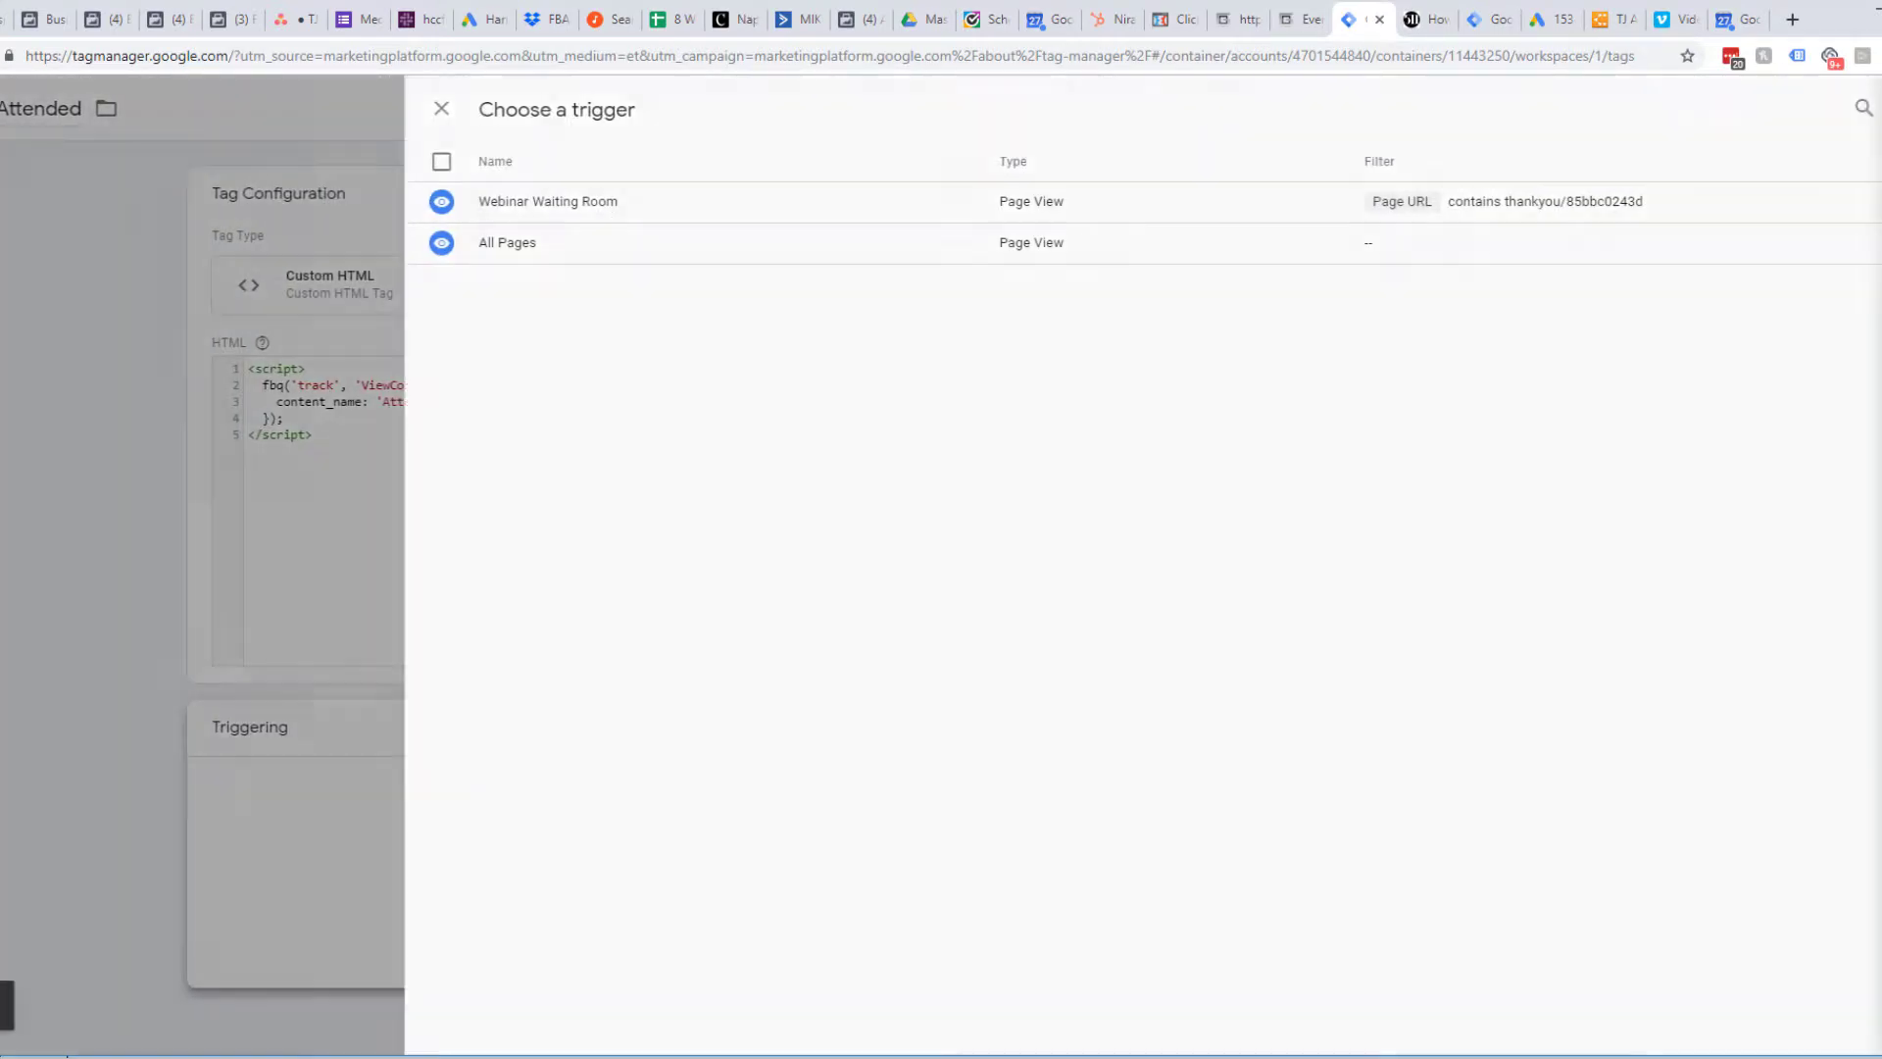
Step: Create a Page View trigger 'Webinar Live Room' firing on some pages filtered by Page URL contains
{"action": "left_click", "coordinate": [1860, 105]}
{"action": "left_click", "coordinate": [624, 116]}
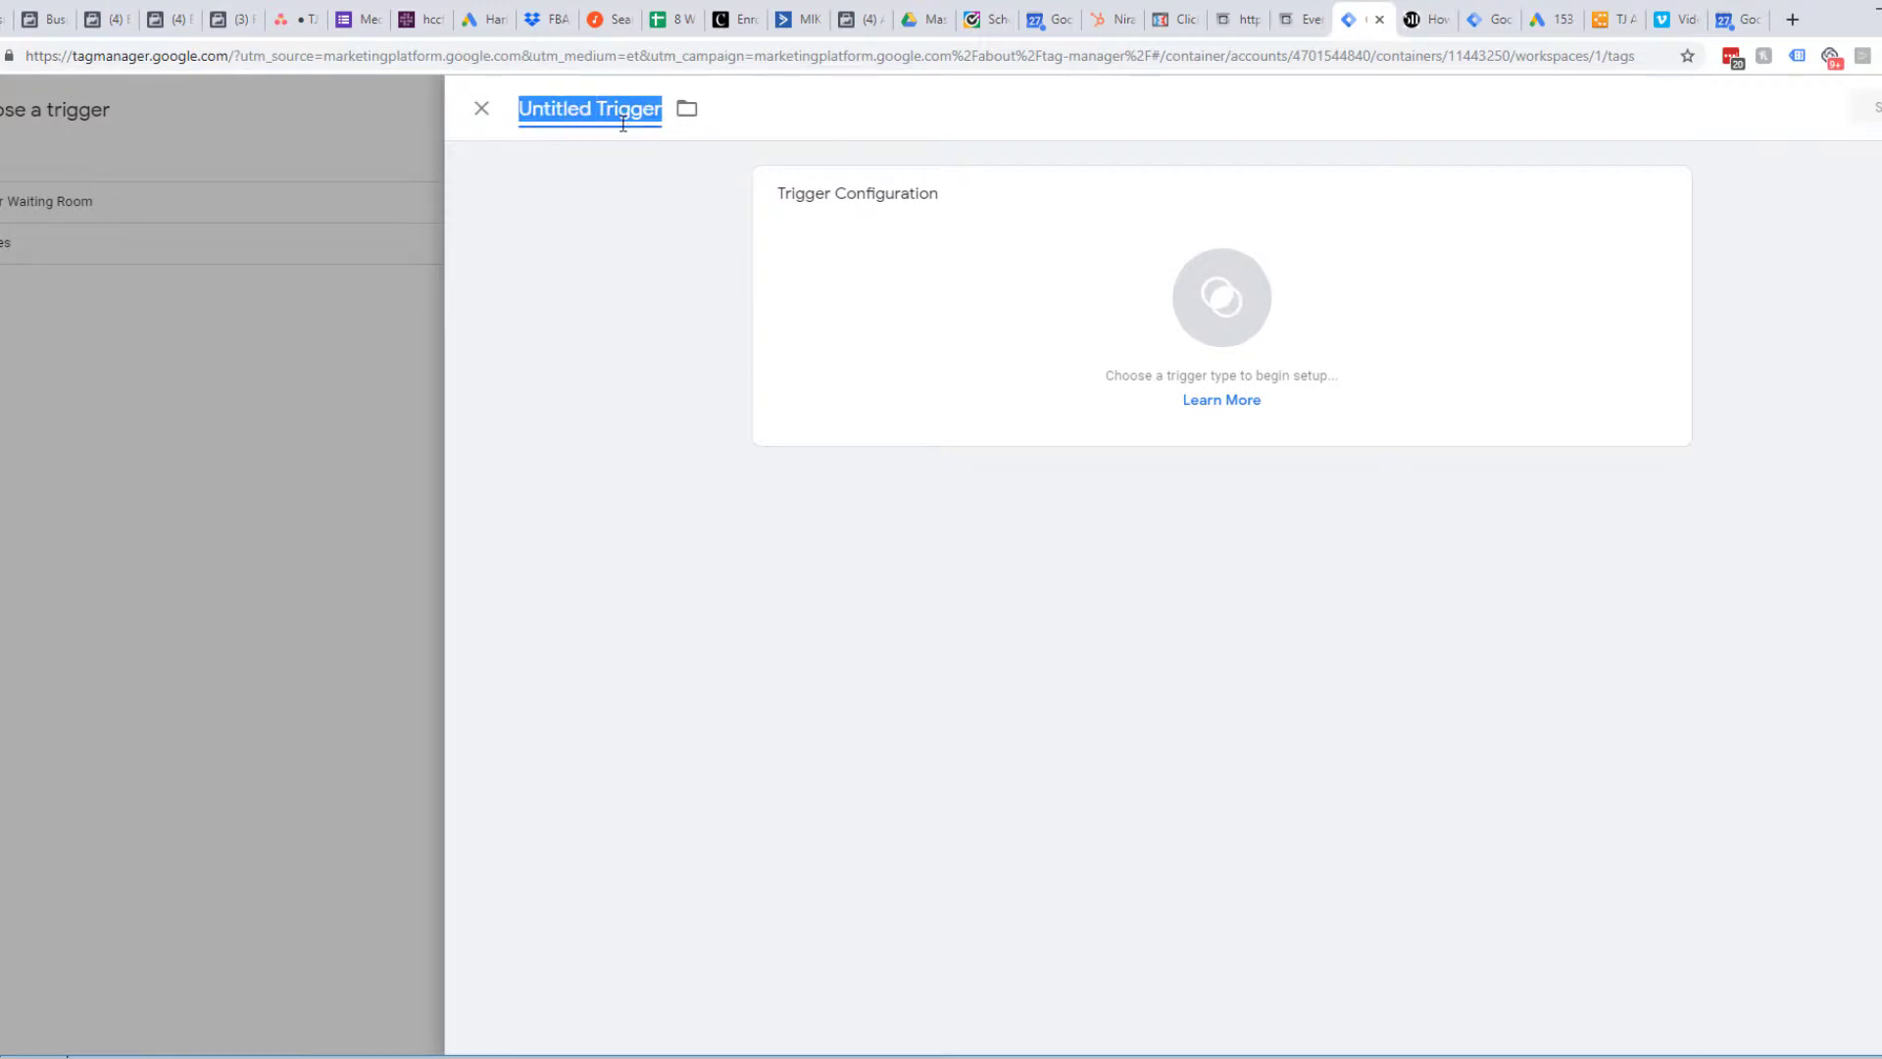
{"action": "type", "text": "At"}
{"action": "key", "text": "BackSpace"}
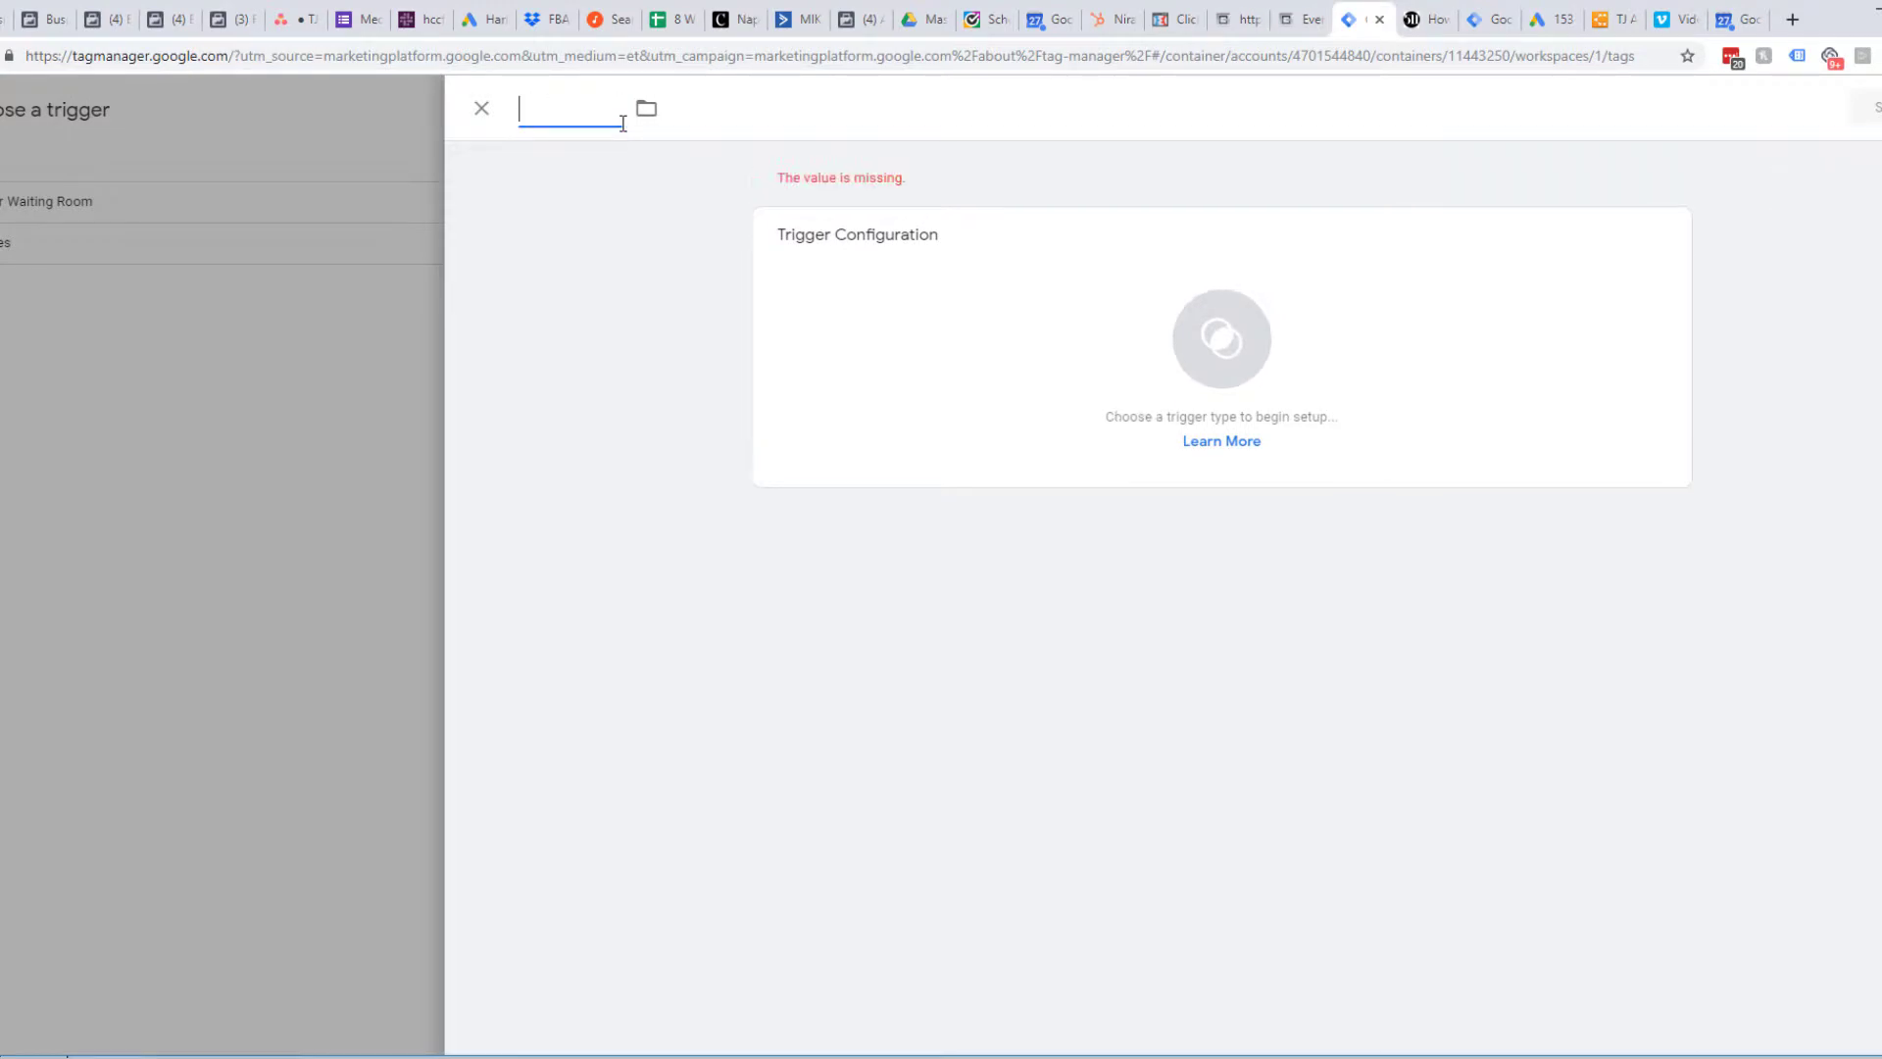
{"action": "type", "text": "Webinar Liv"}
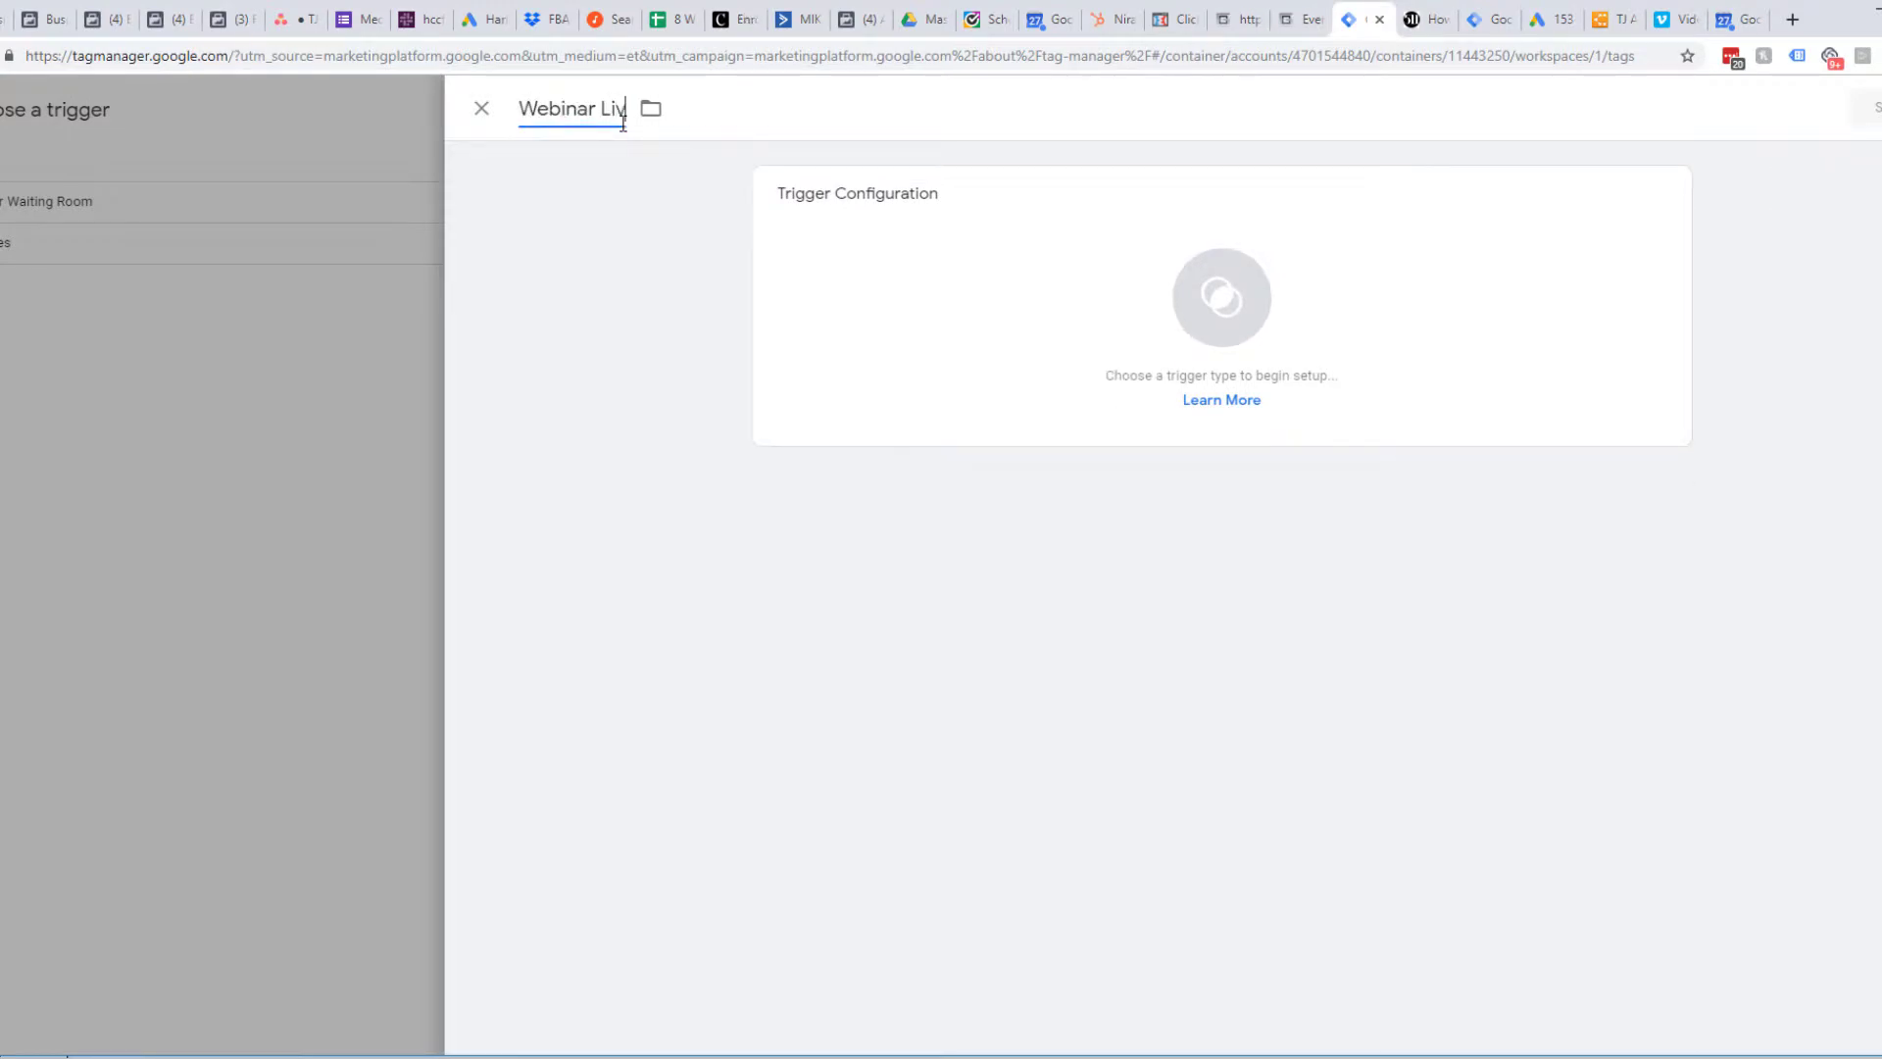
{"action": "type", "text": "e Room"}
{"action": "left_click", "coordinate": [962, 255]}
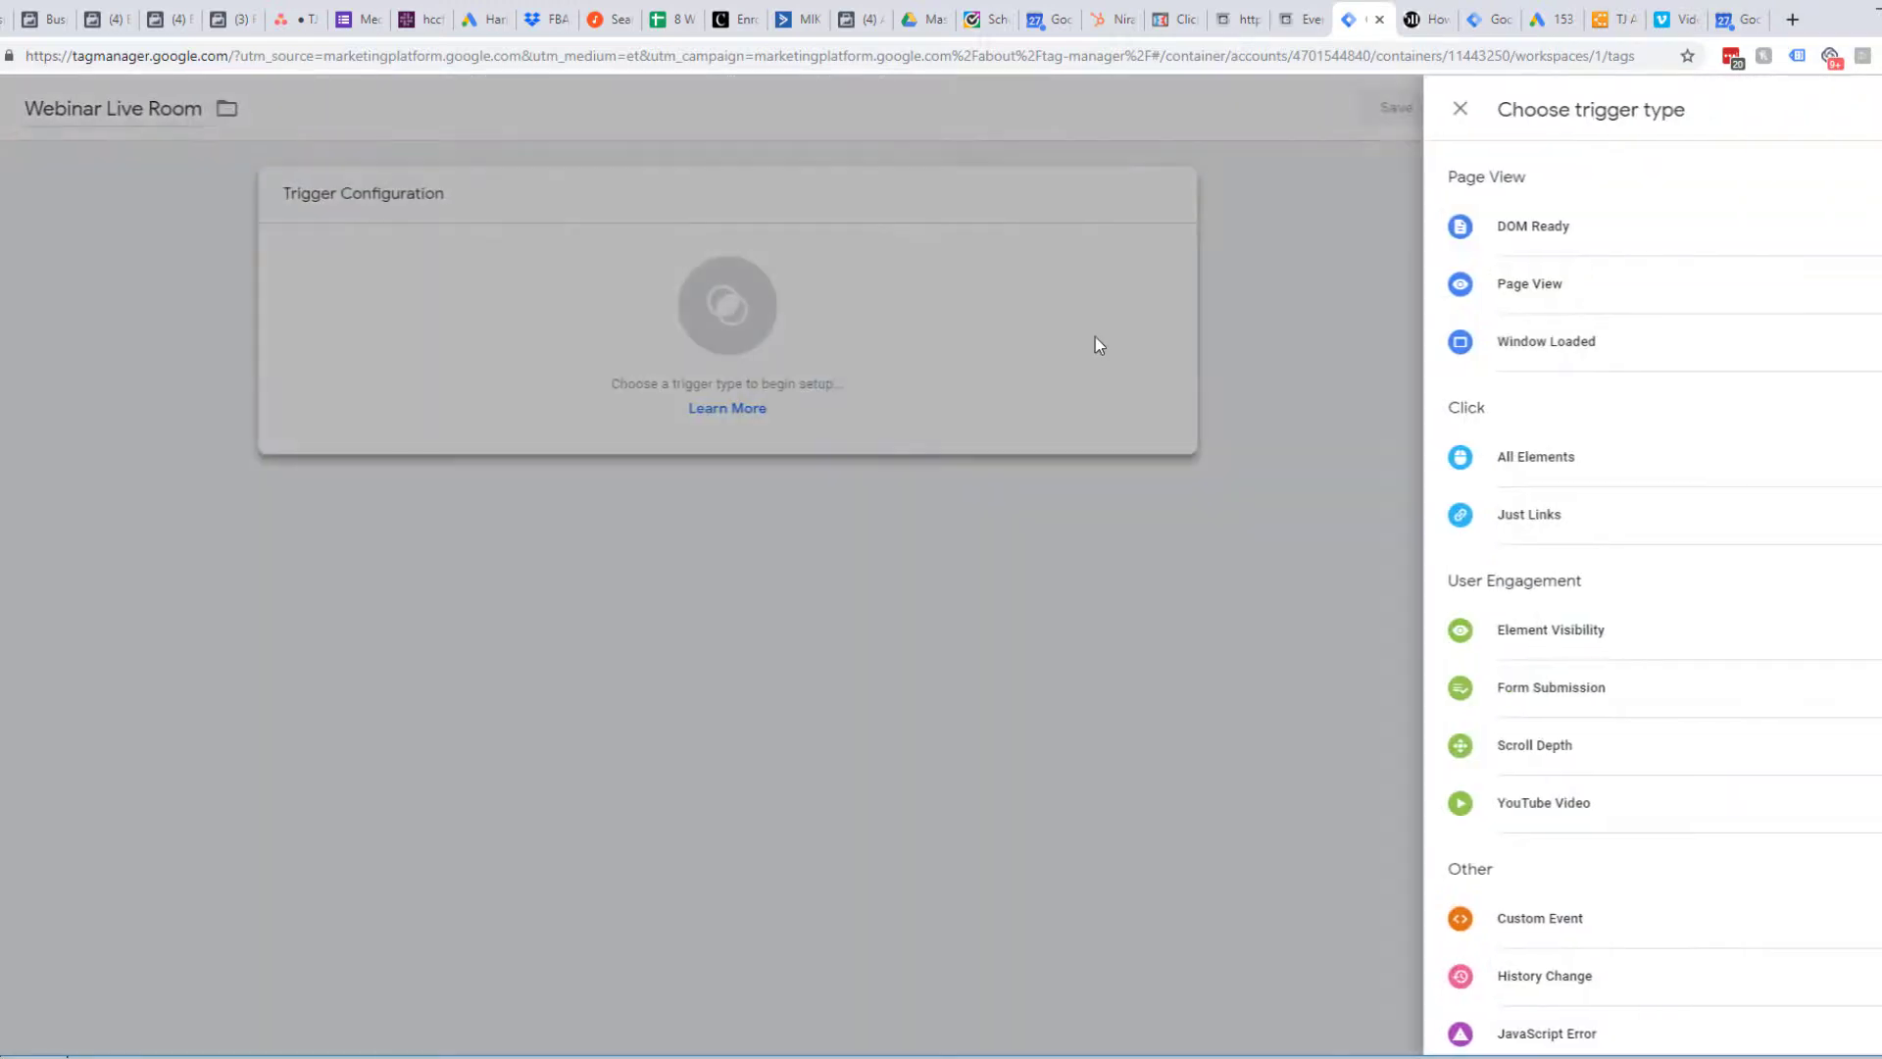
{"action": "left_click", "coordinate": [1572, 286]}
{"action": "left_click", "coordinate": [1013, 409]}
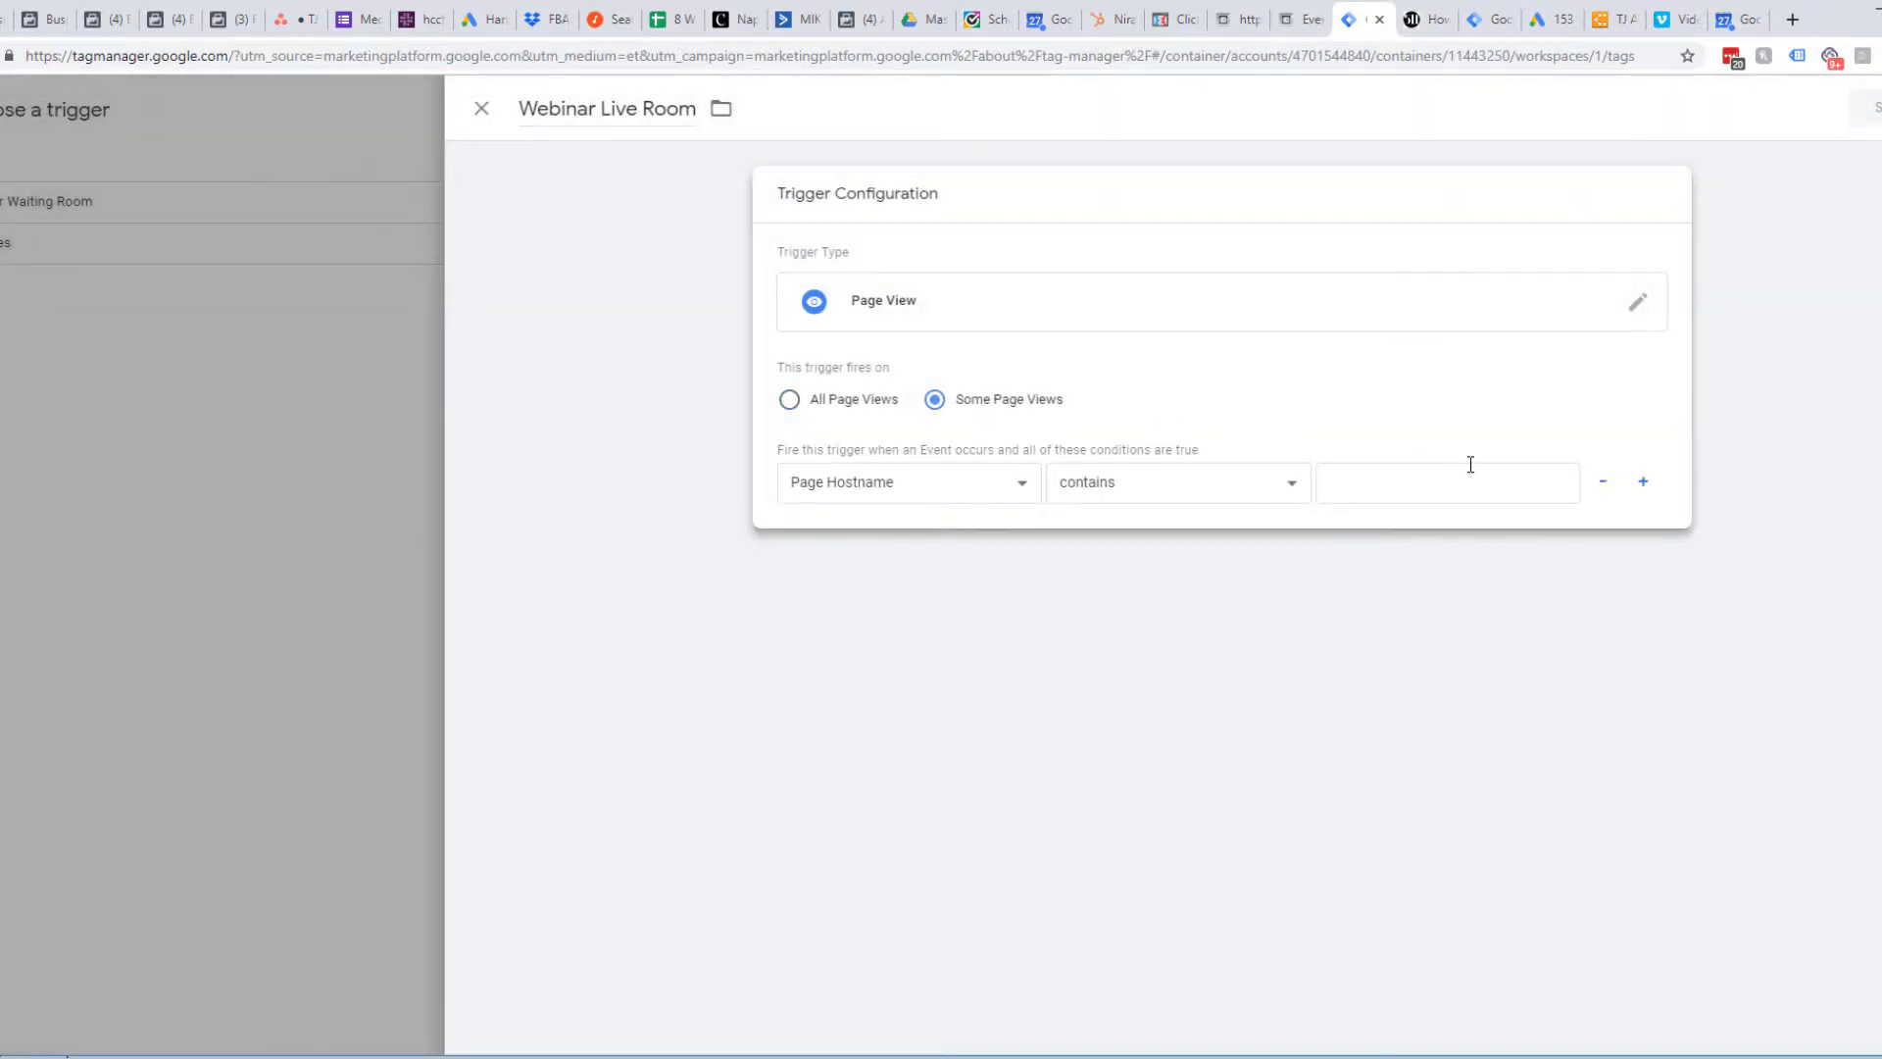
{"action": "left_click", "coordinate": [863, 482]}
{"action": "left_click", "coordinate": [873, 545]}
{"action": "left_click", "coordinate": [1360, 471]}
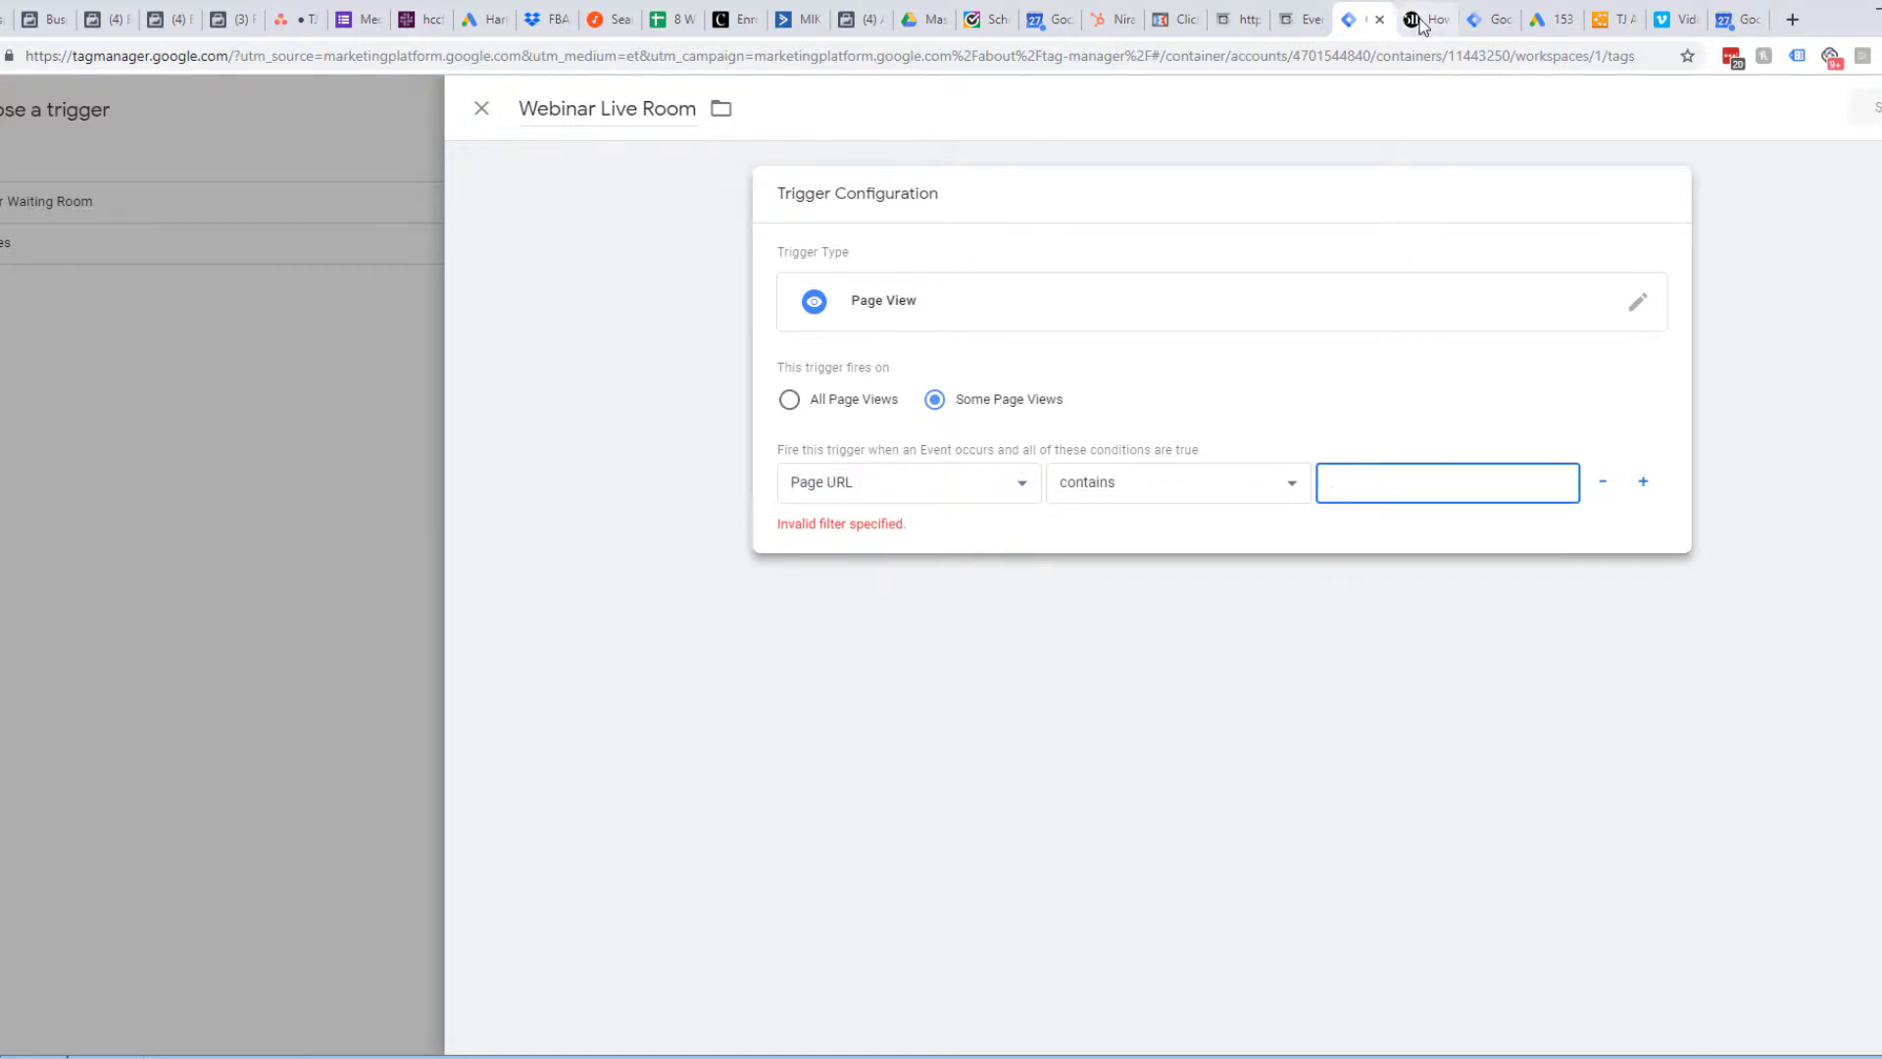
Step: Copy the live-room path from EverWebinar, paste it as the Page URL condition, and save the trigger
{"action": "left_click", "coordinate": [1294, 29]}
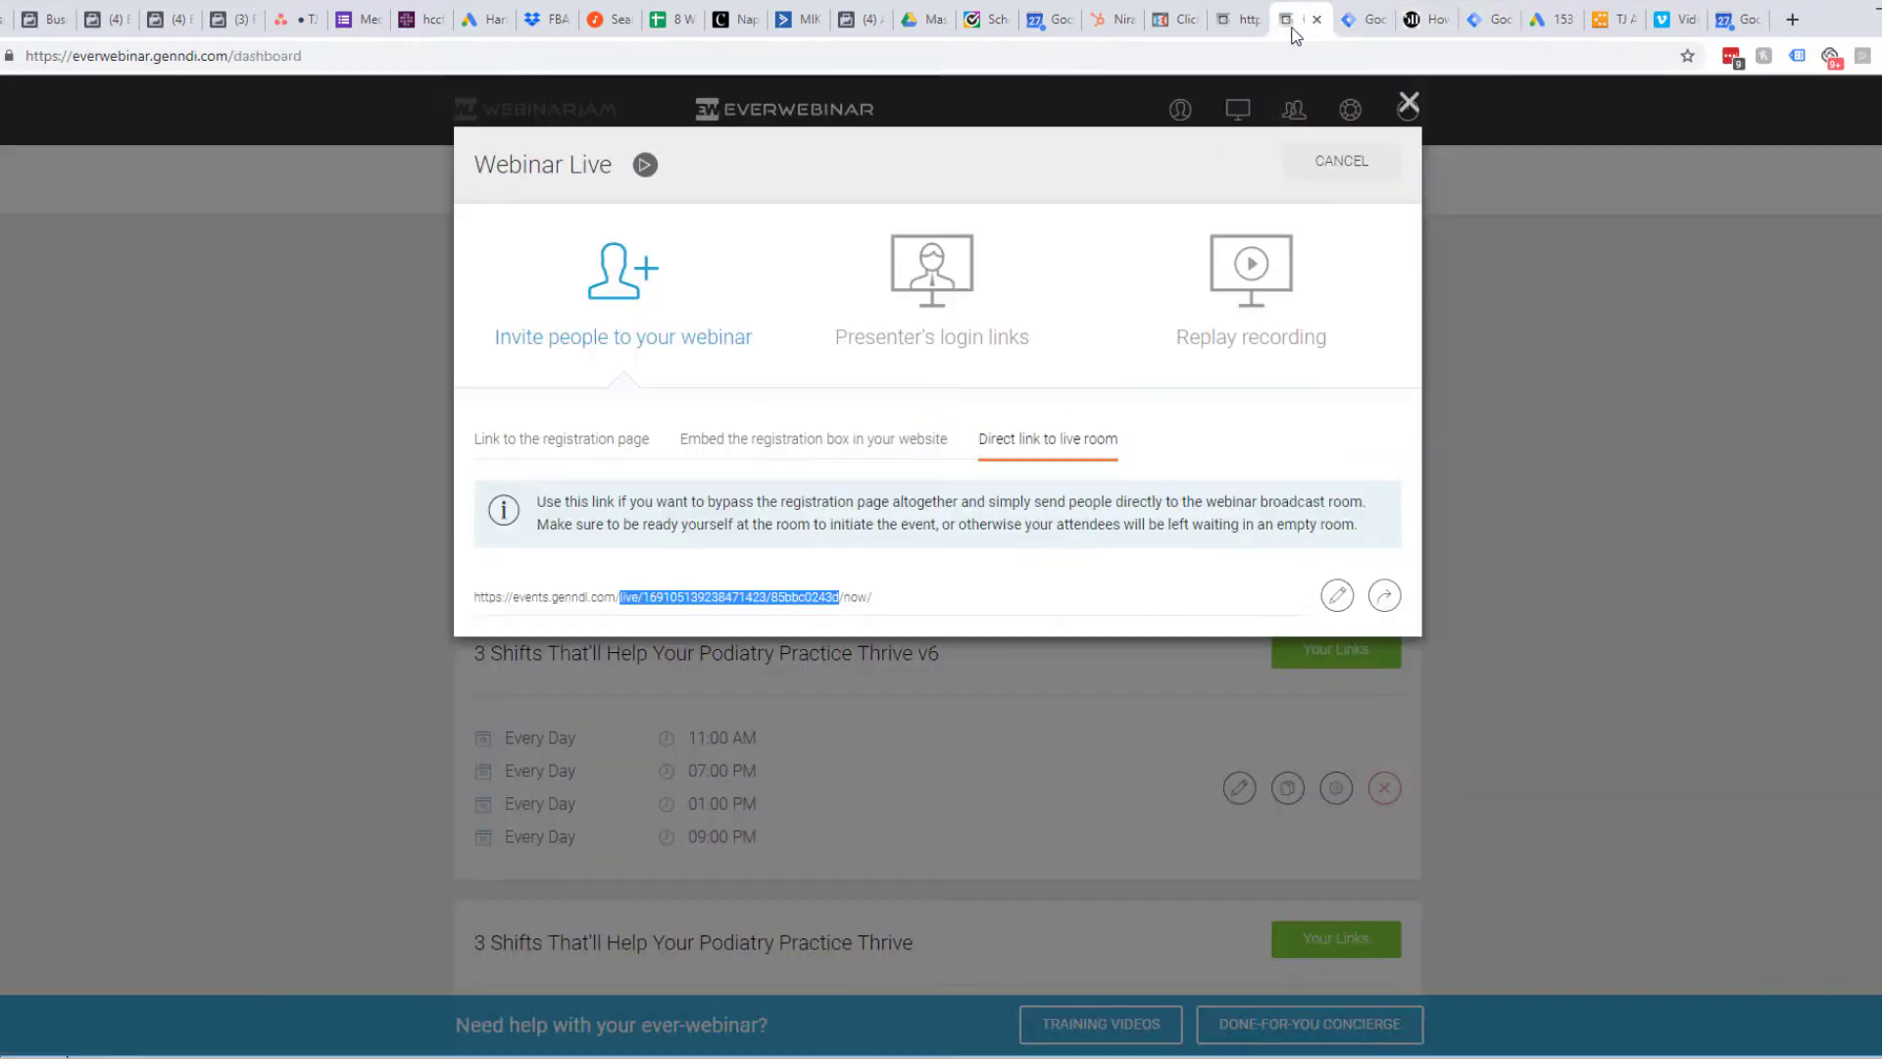
{"action": "right_click", "coordinate": [760, 608]}
{"action": "left_click", "coordinate": [801, 618]}
{"action": "left_click", "coordinate": [1490, 23]}
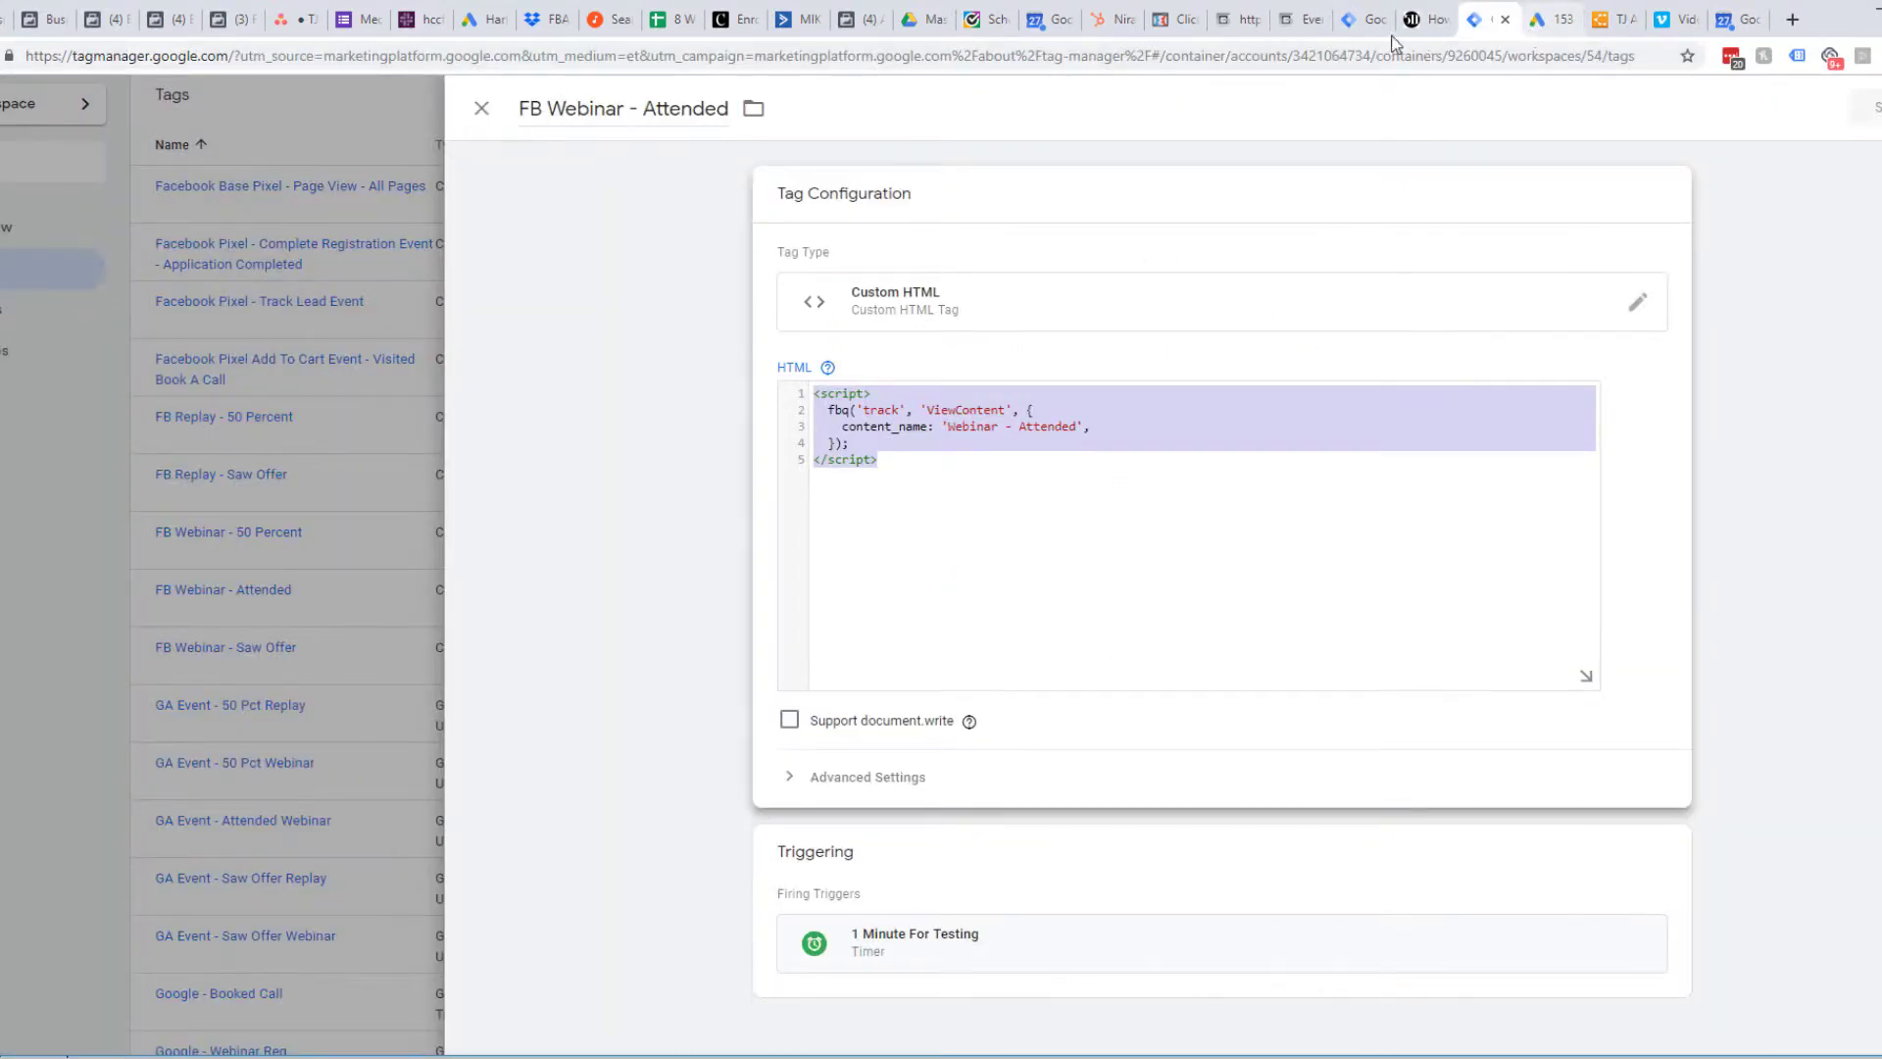
{"action": "left_click", "coordinate": [1364, 21]}
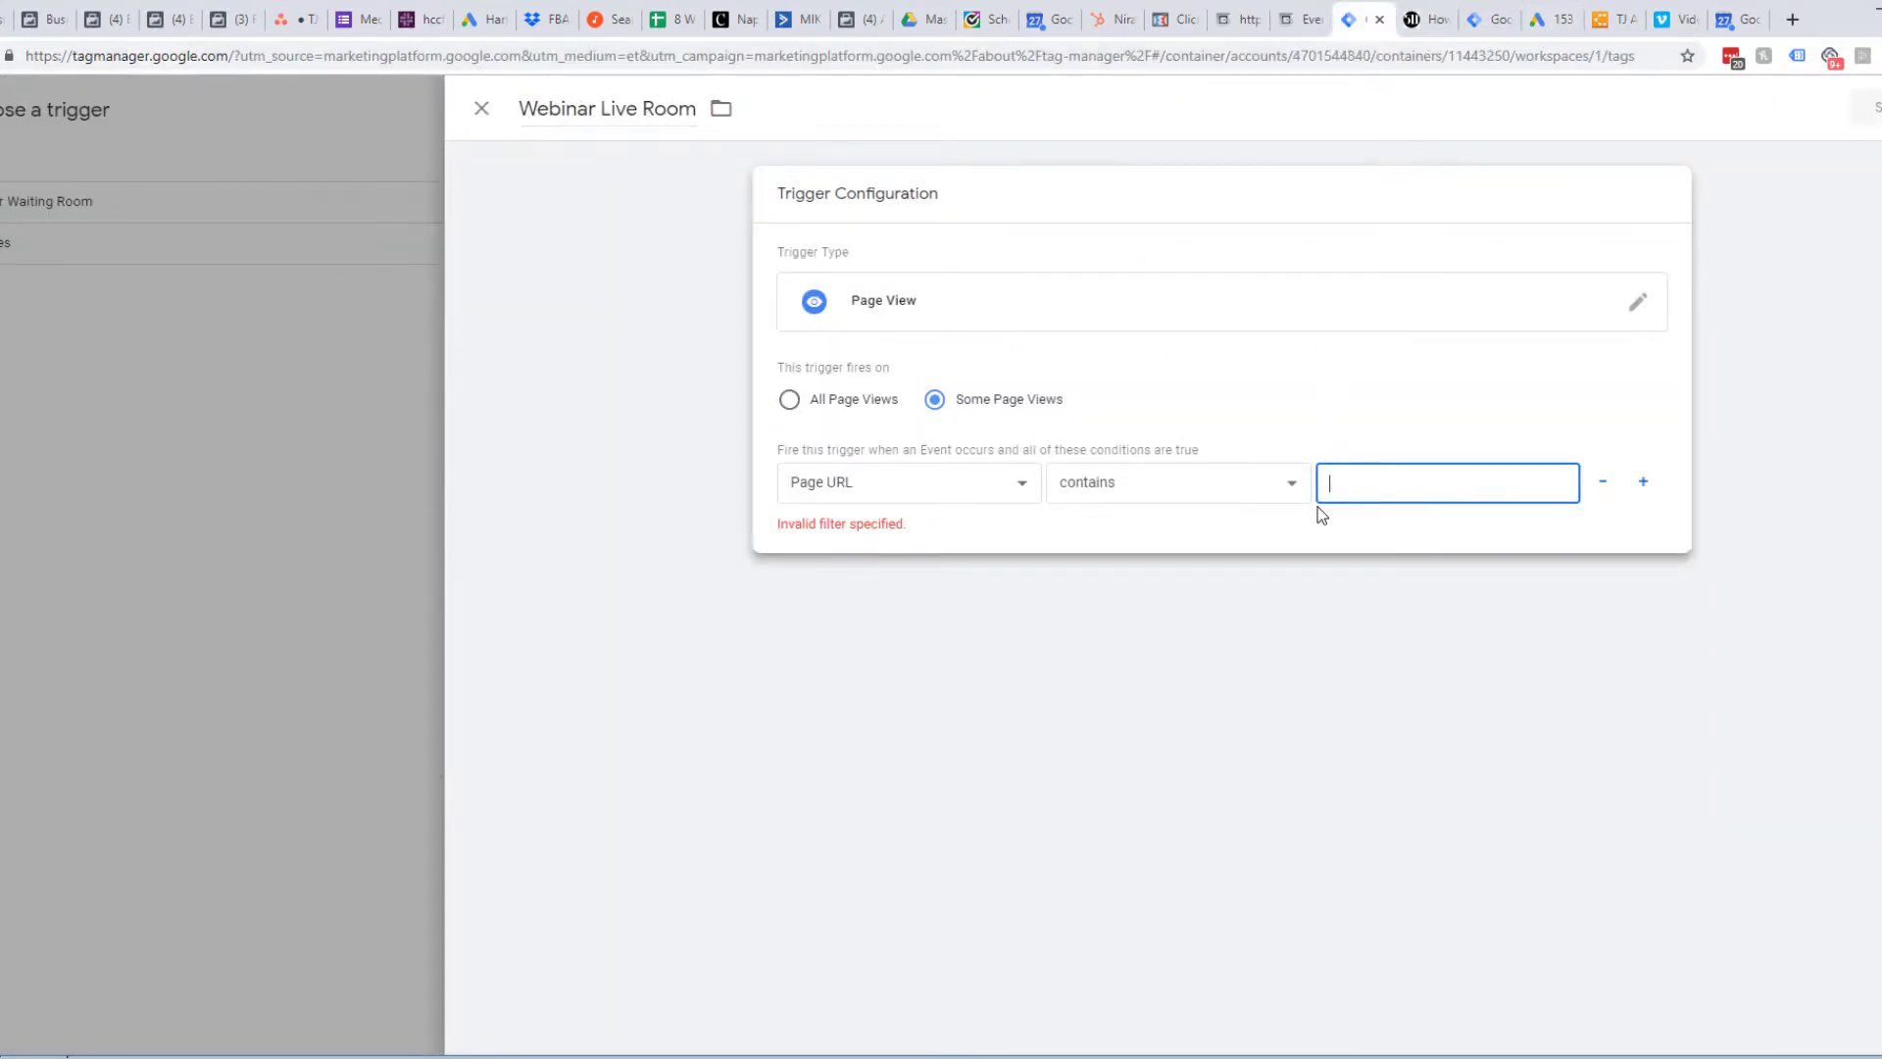
{"action": "key", "text": "ctrl+v"}
{"action": "left_click_drag", "start_coordinate": [1500, 469], "coordinate": [1157, 480]}
{"action": "left_click", "coordinate": [1382, 542]}
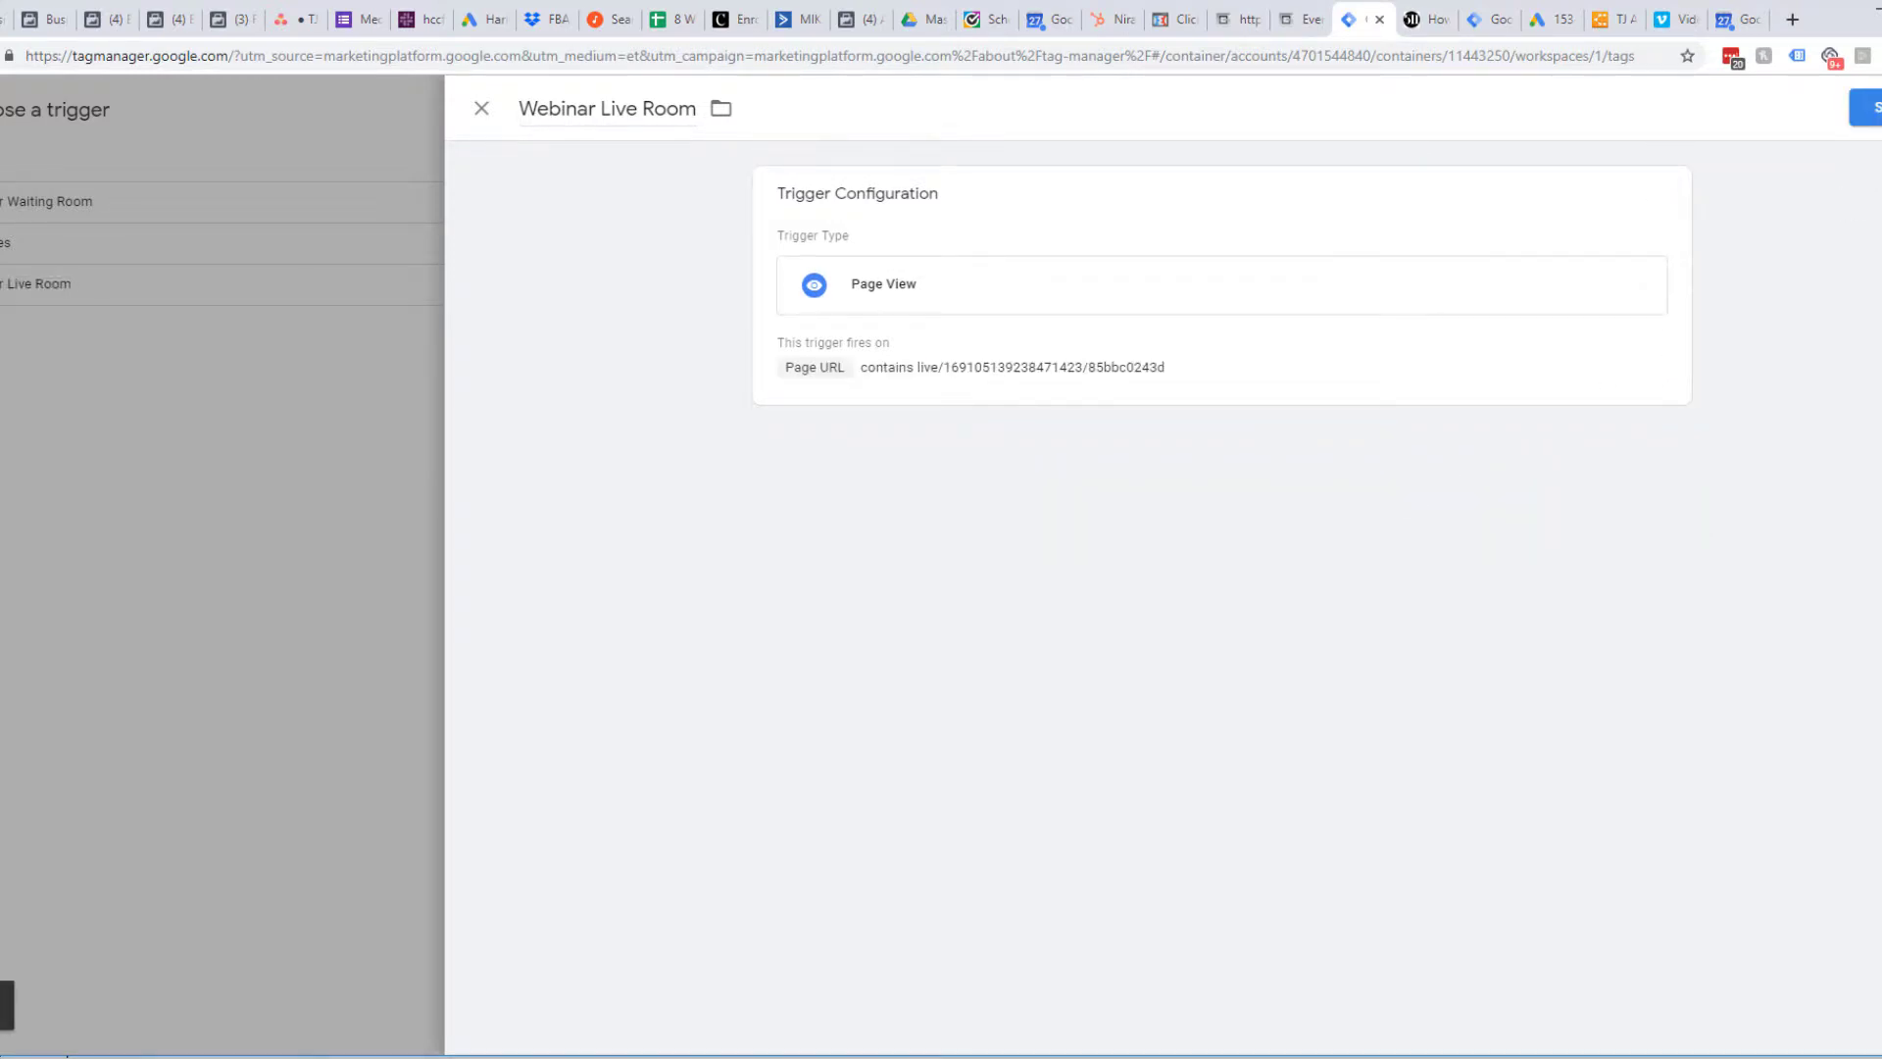
{"action": "left_click", "coordinate": [1867, 107]}
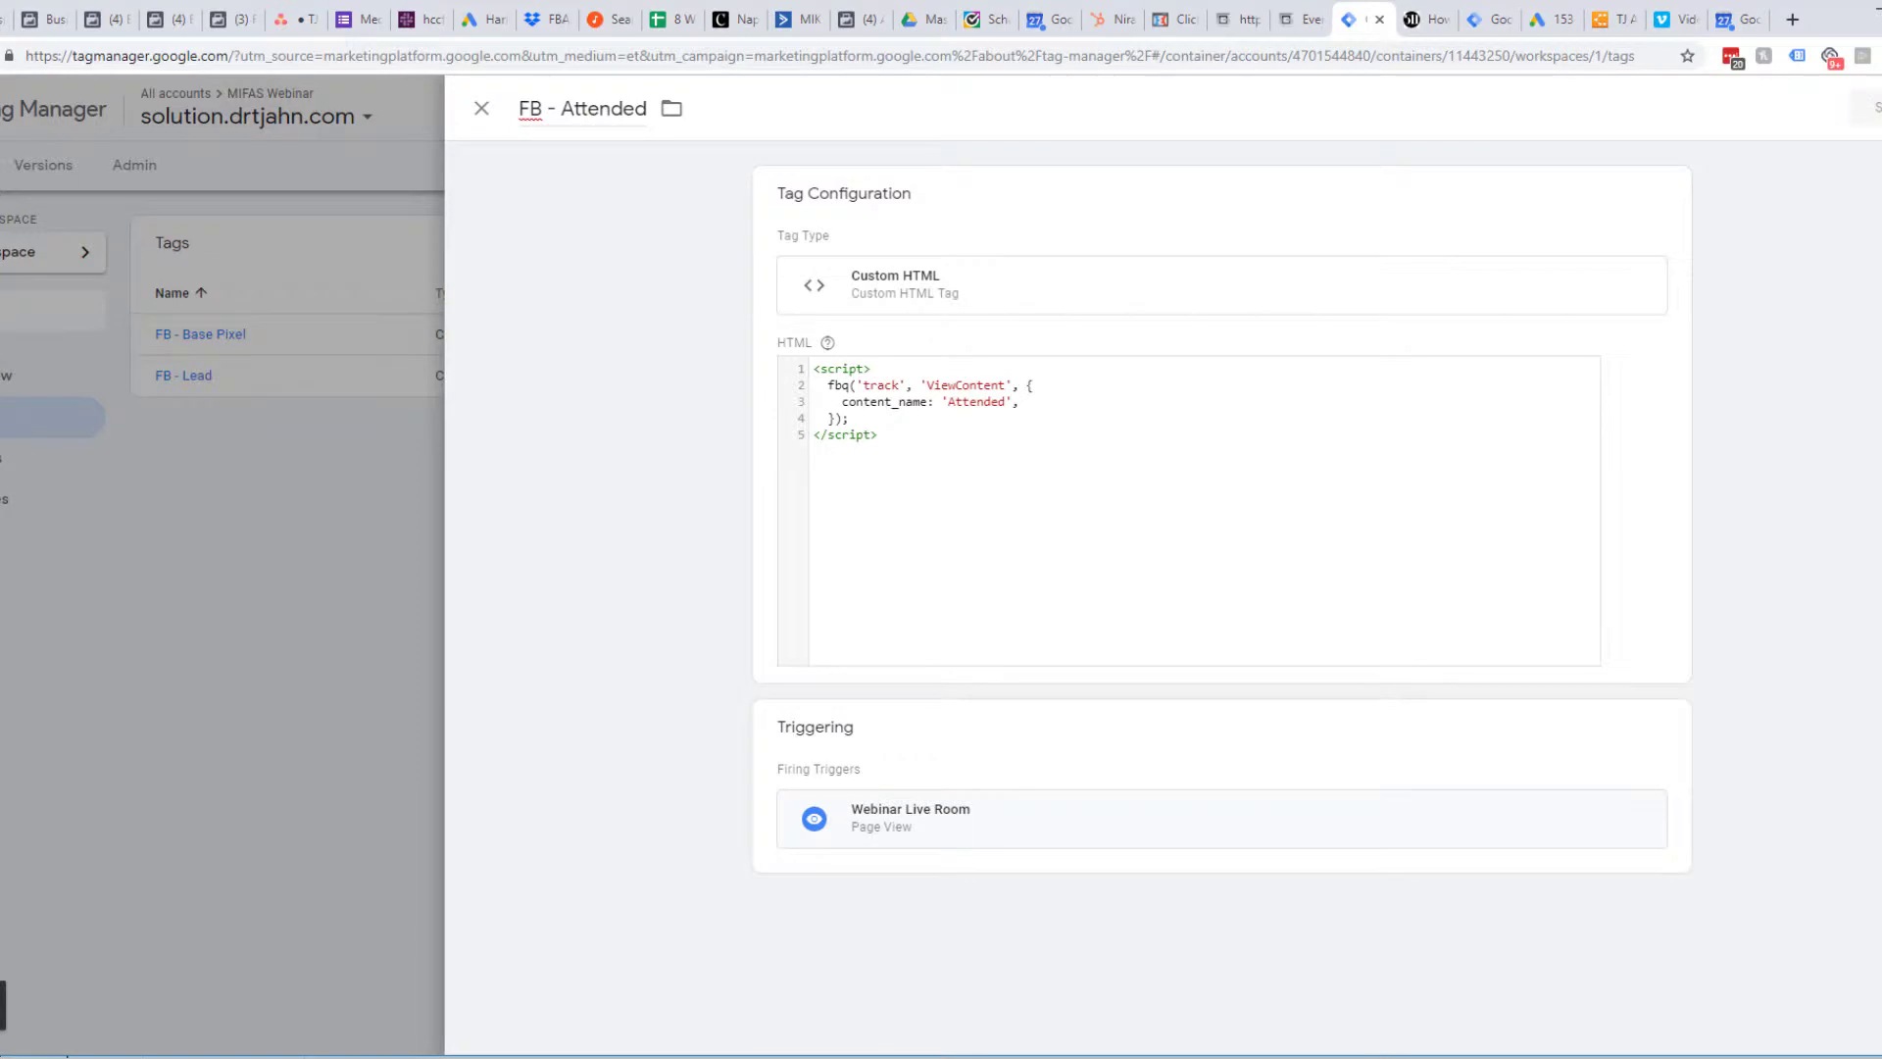
Step: Save the FB - Attended tag and close FB Webinar - Attended in the older container
{"action": "left_click", "coordinate": [1868, 107]}
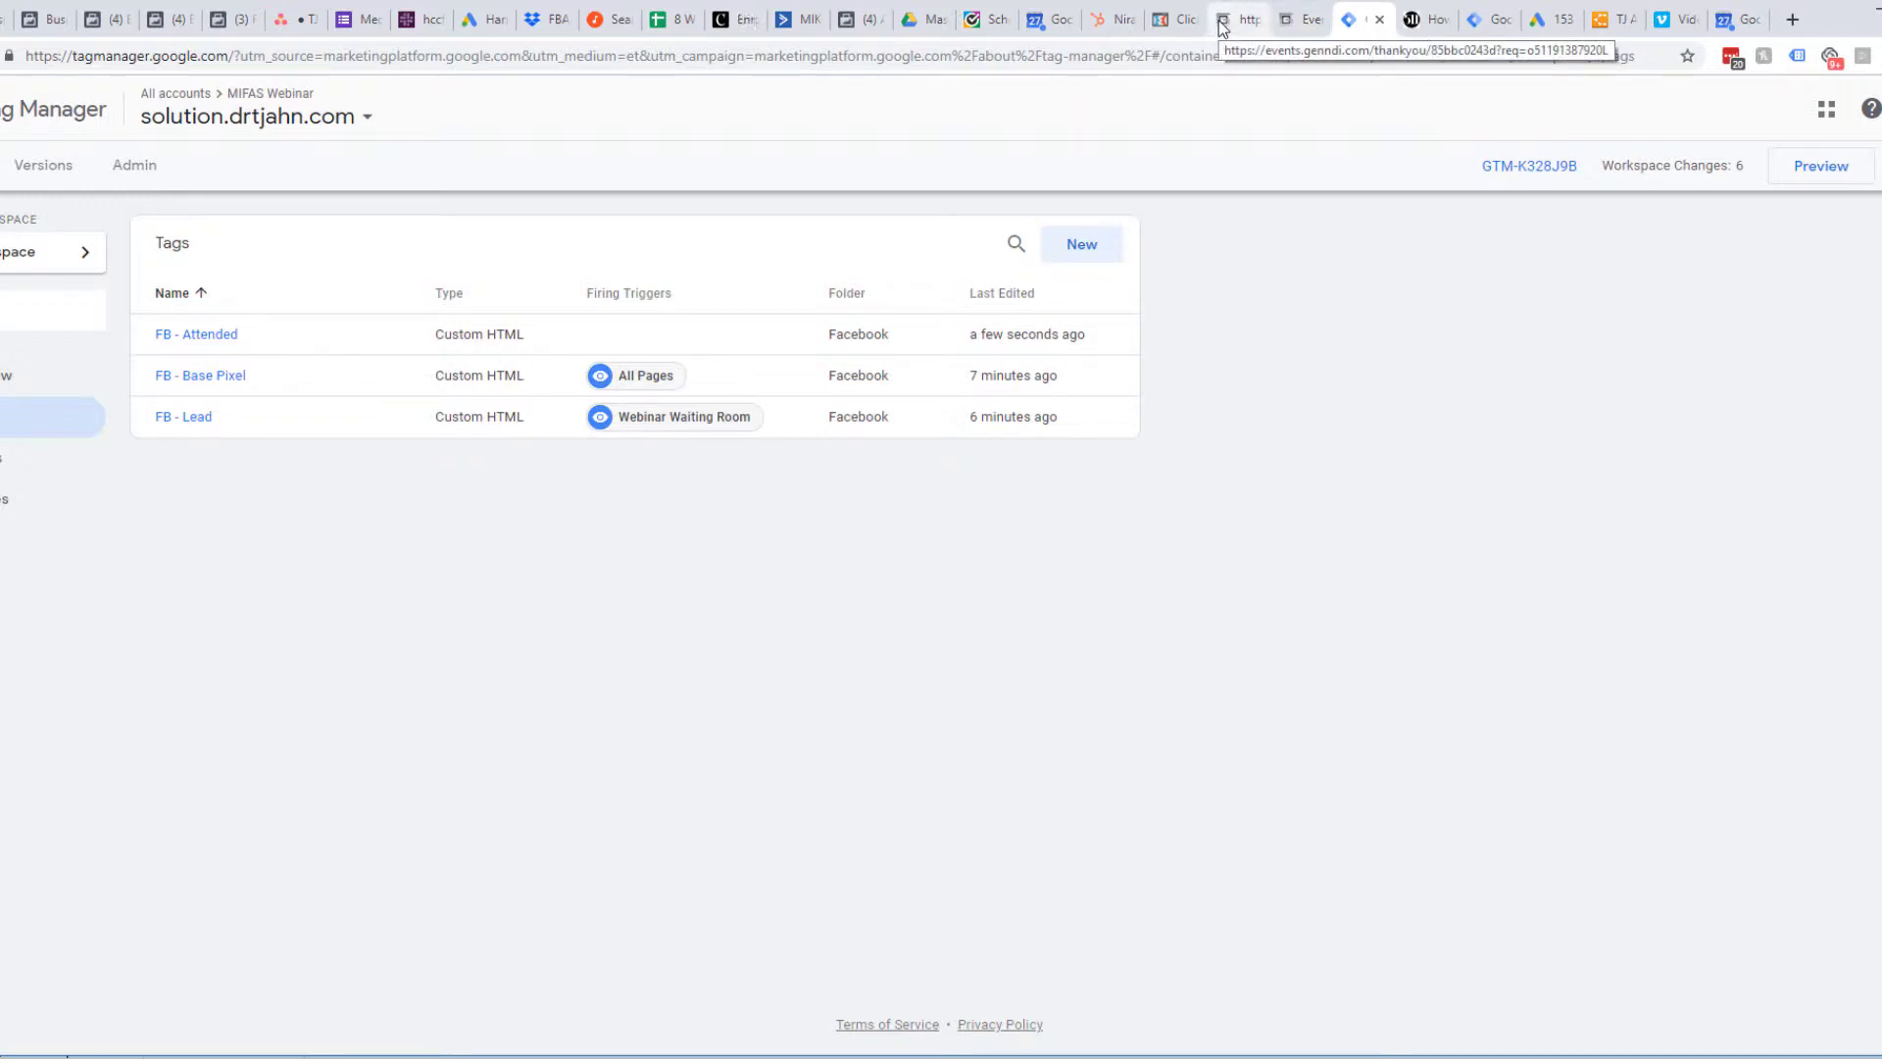
{"action": "left_click", "coordinate": [1475, 20]}
{"action": "left_click", "coordinate": [486, 110]}
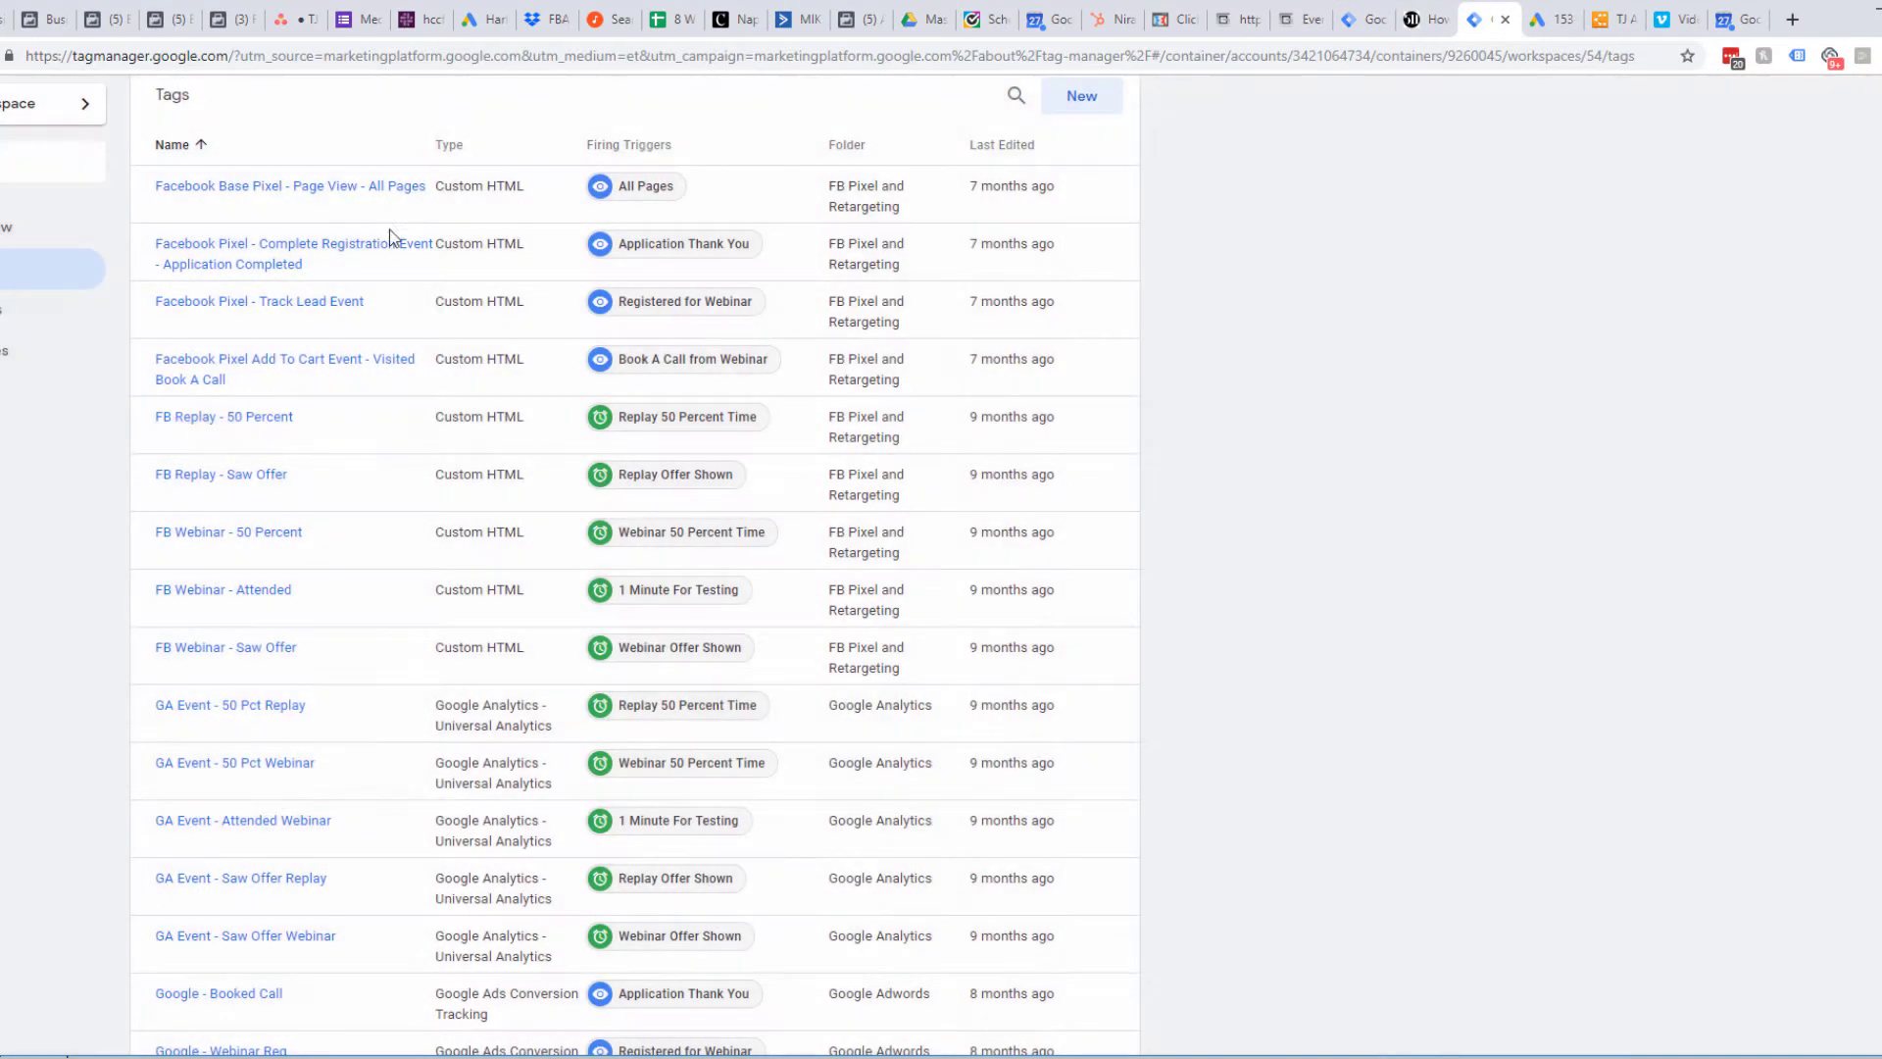
Step: Copy the HTML tracking script from the FB Replay - Saw Offer tag
{"action": "left_click", "coordinate": [267, 474]}
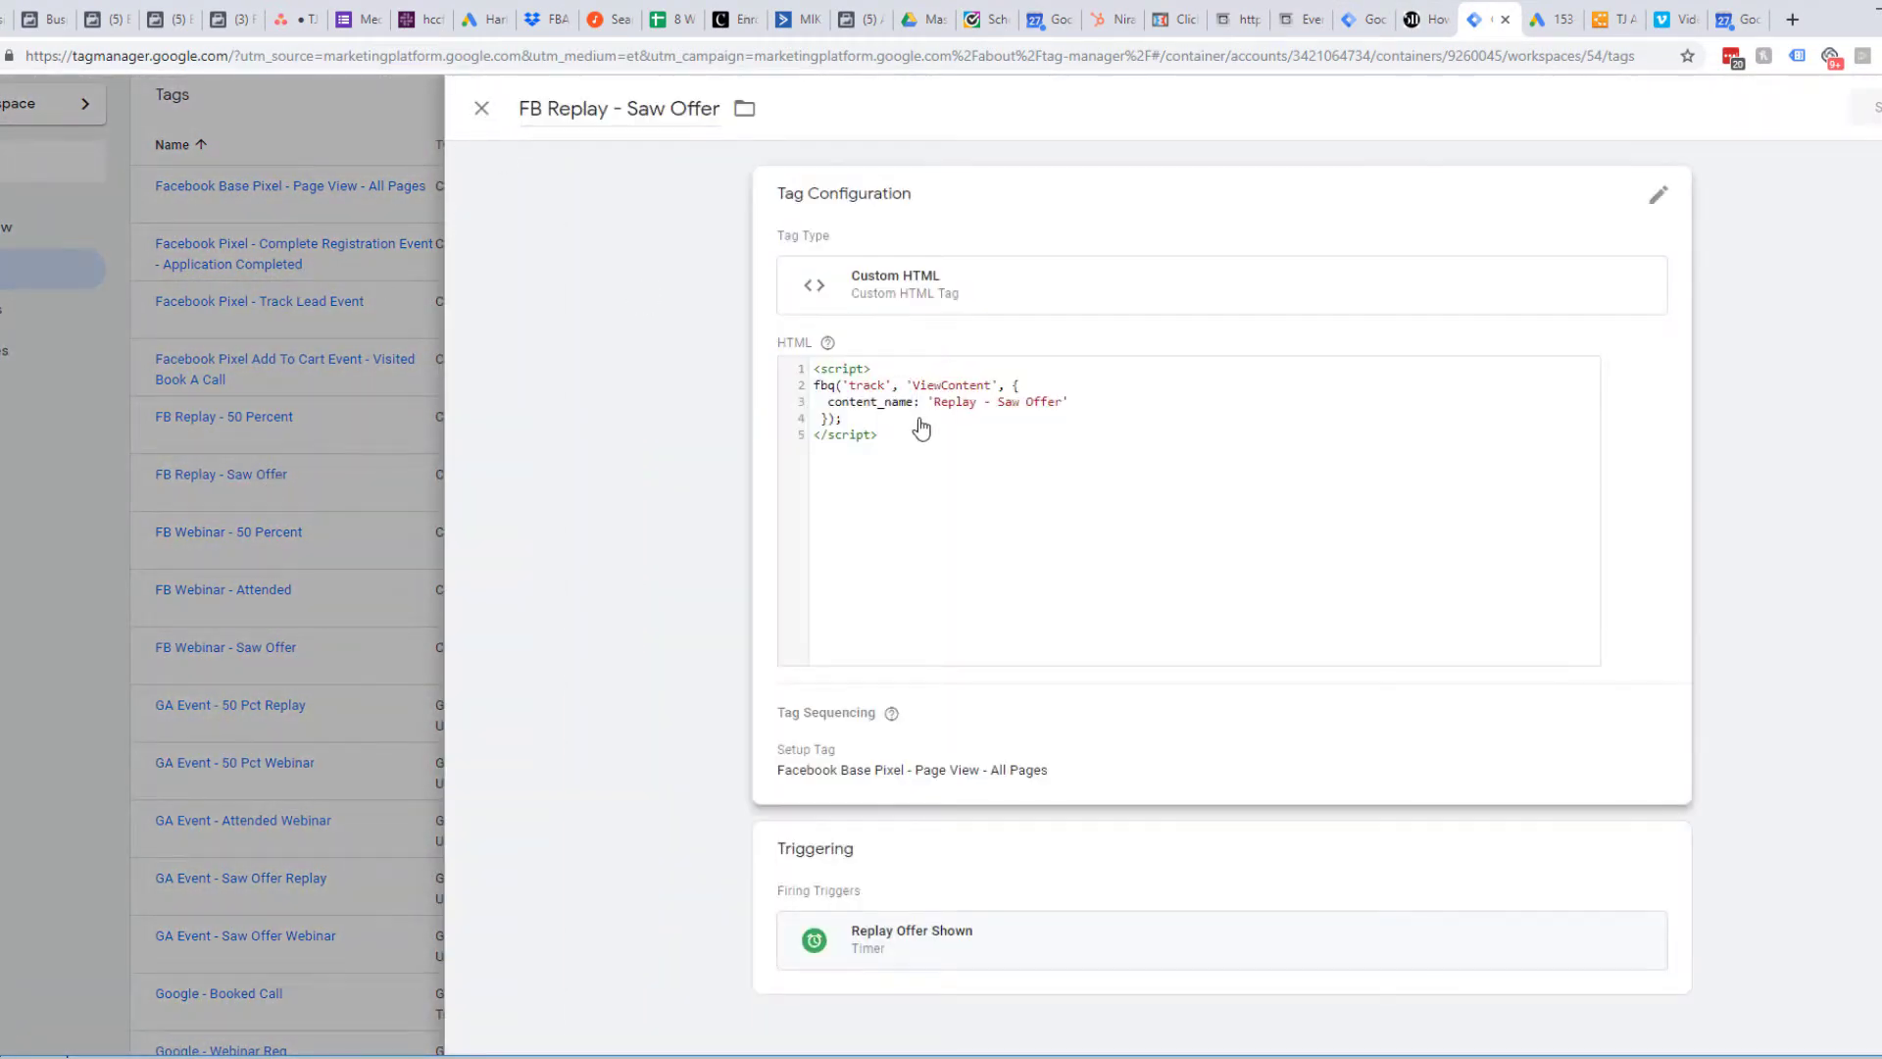
{"action": "left_click", "coordinate": [916, 423]}
{"action": "scroll", "coordinate": [894, 401], "scroll_direction": "down", "scroll_amount": 2}
{"action": "left_click_drag", "start_coordinate": [897, 259], "coordinate": [766, 179]}
{"action": "right_click", "coordinate": [814, 168]}
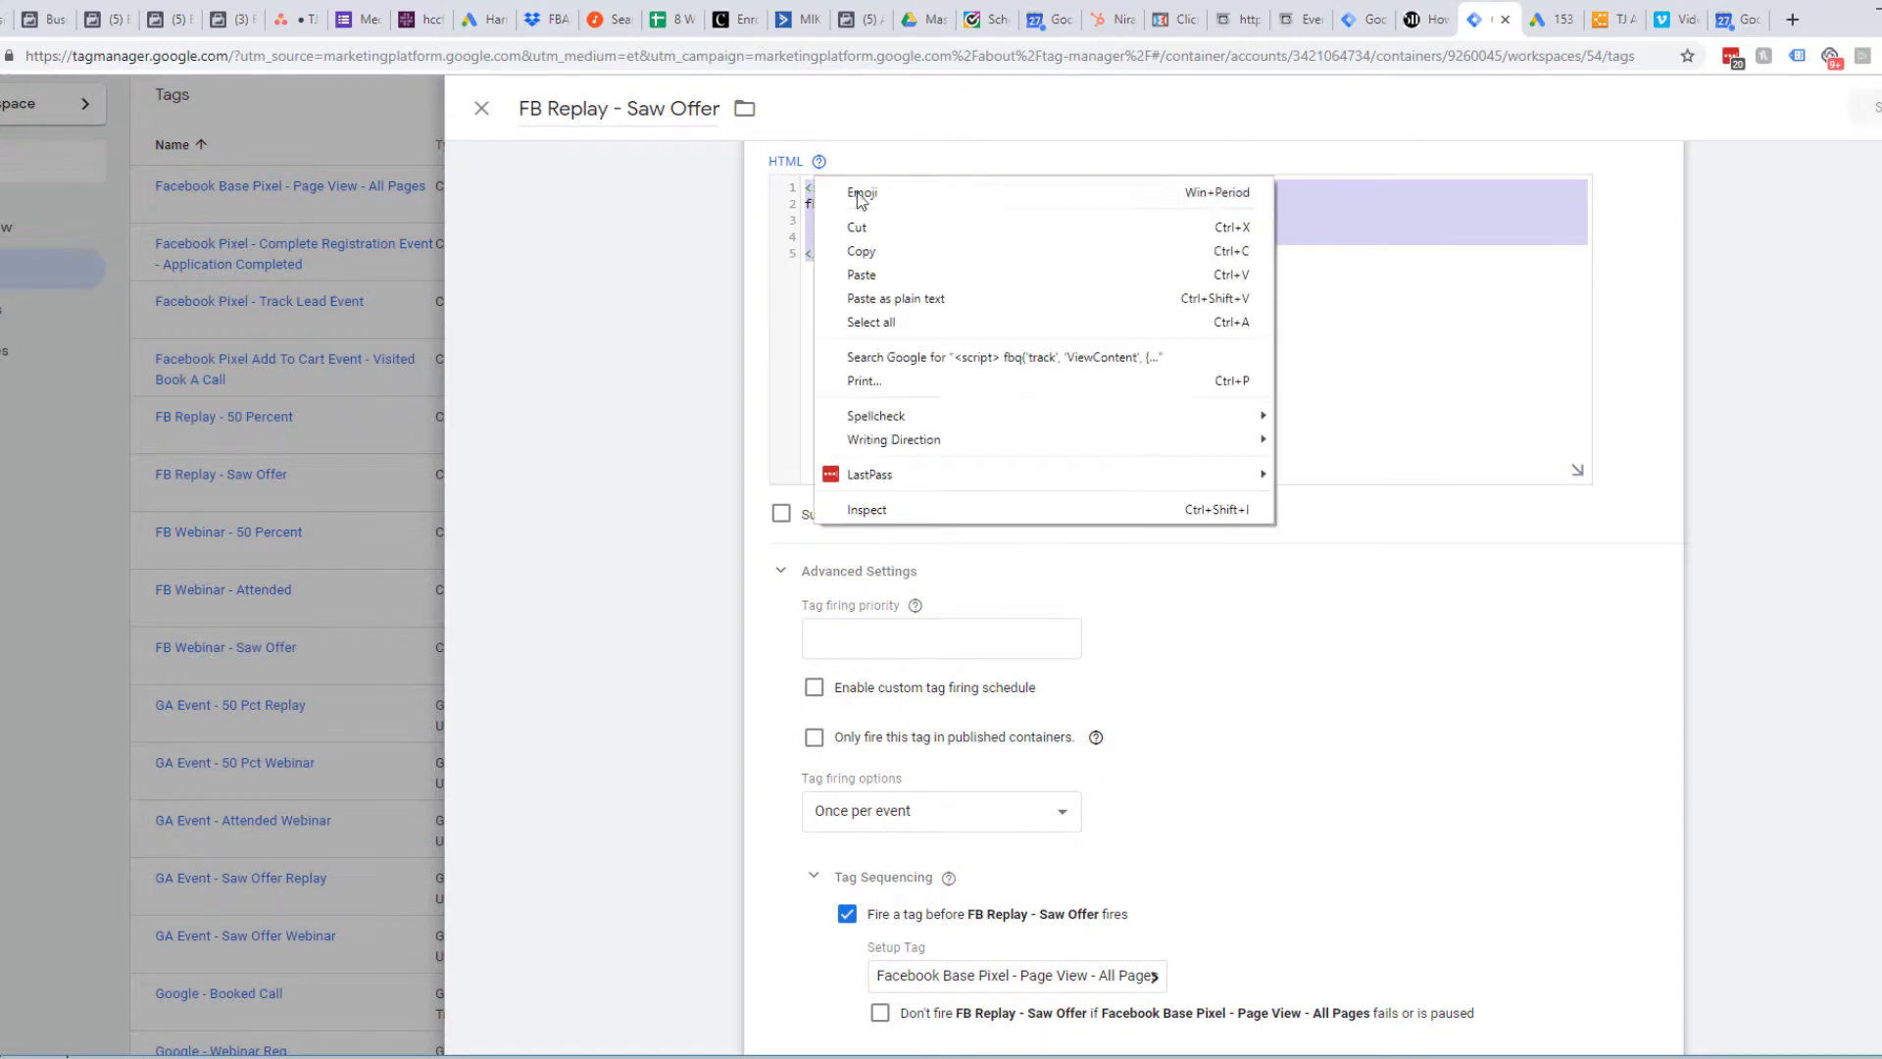
{"action": "left_click", "coordinate": [897, 250]}
{"action": "left_click", "coordinate": [1352, 22]}
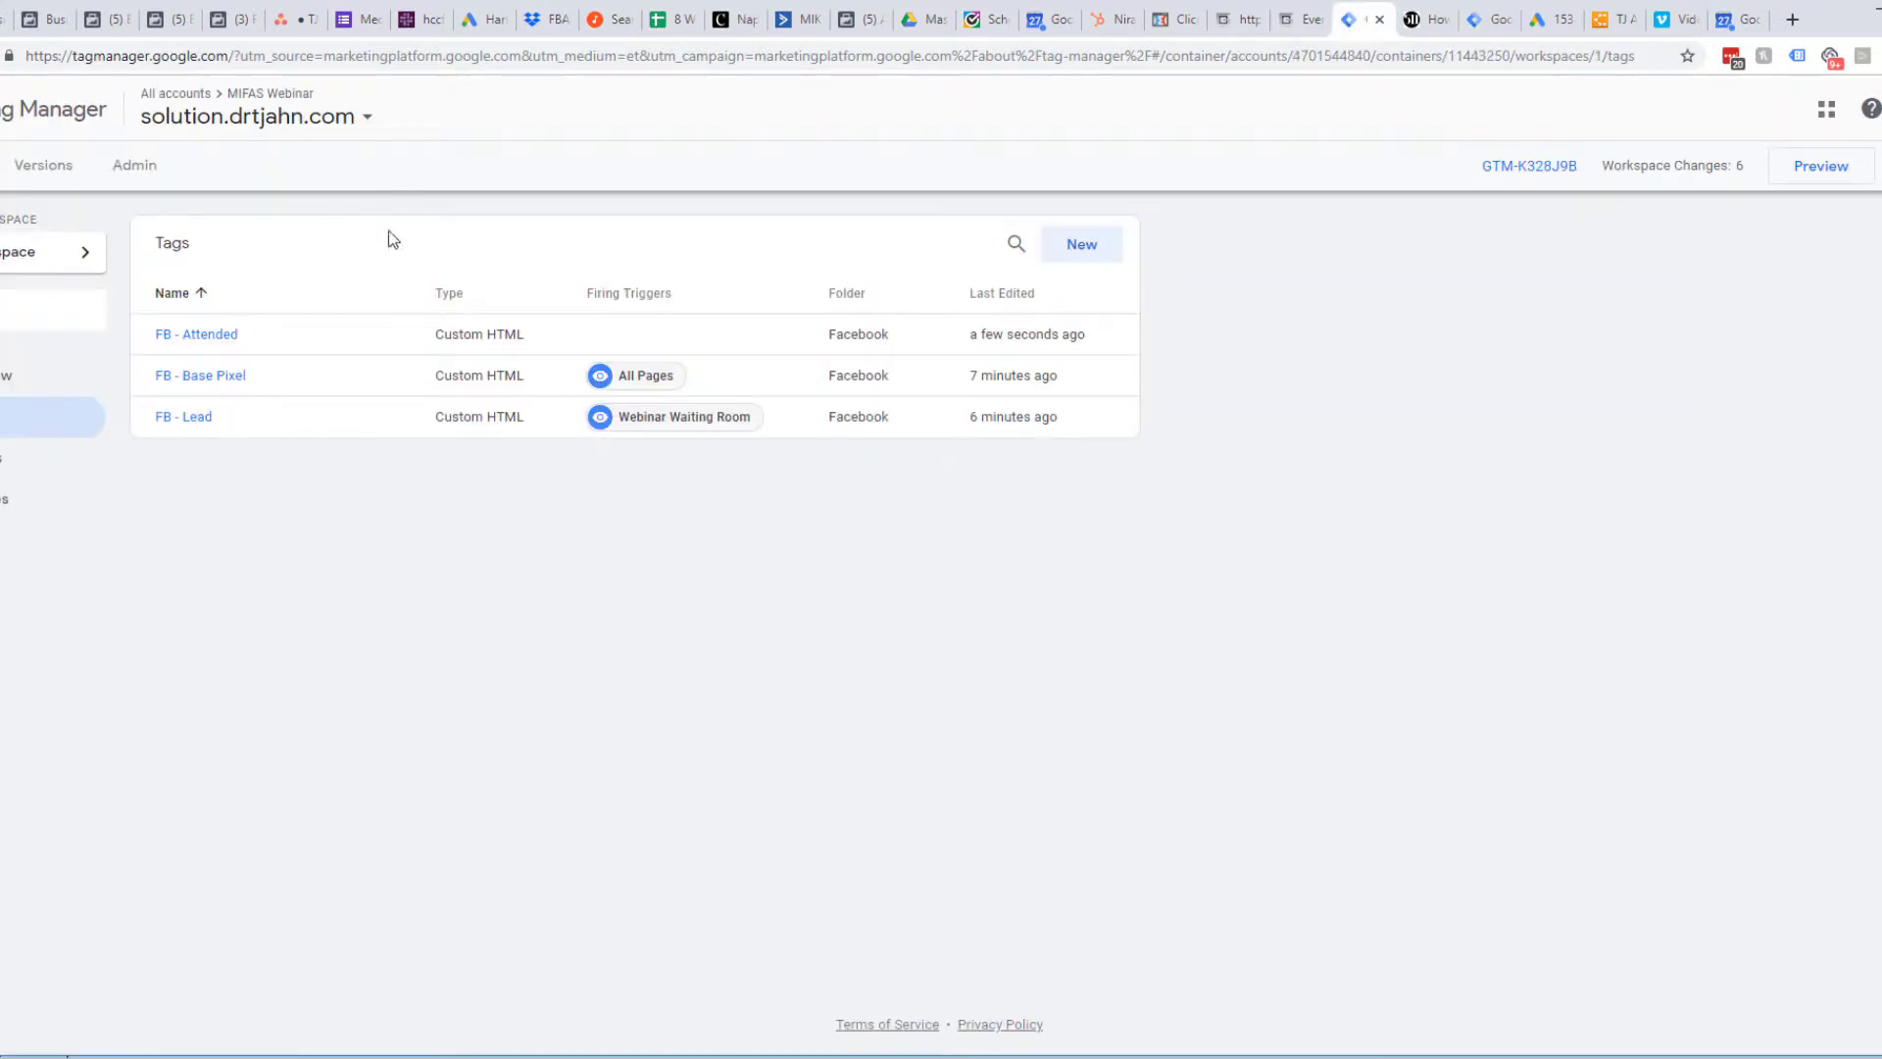
Step: Create Custom HTML tag 'FB - Saw Offer' in the Facebook folder with the pasted script, content_name 'SawOffer'
{"action": "left_click", "coordinate": [1062, 247]}
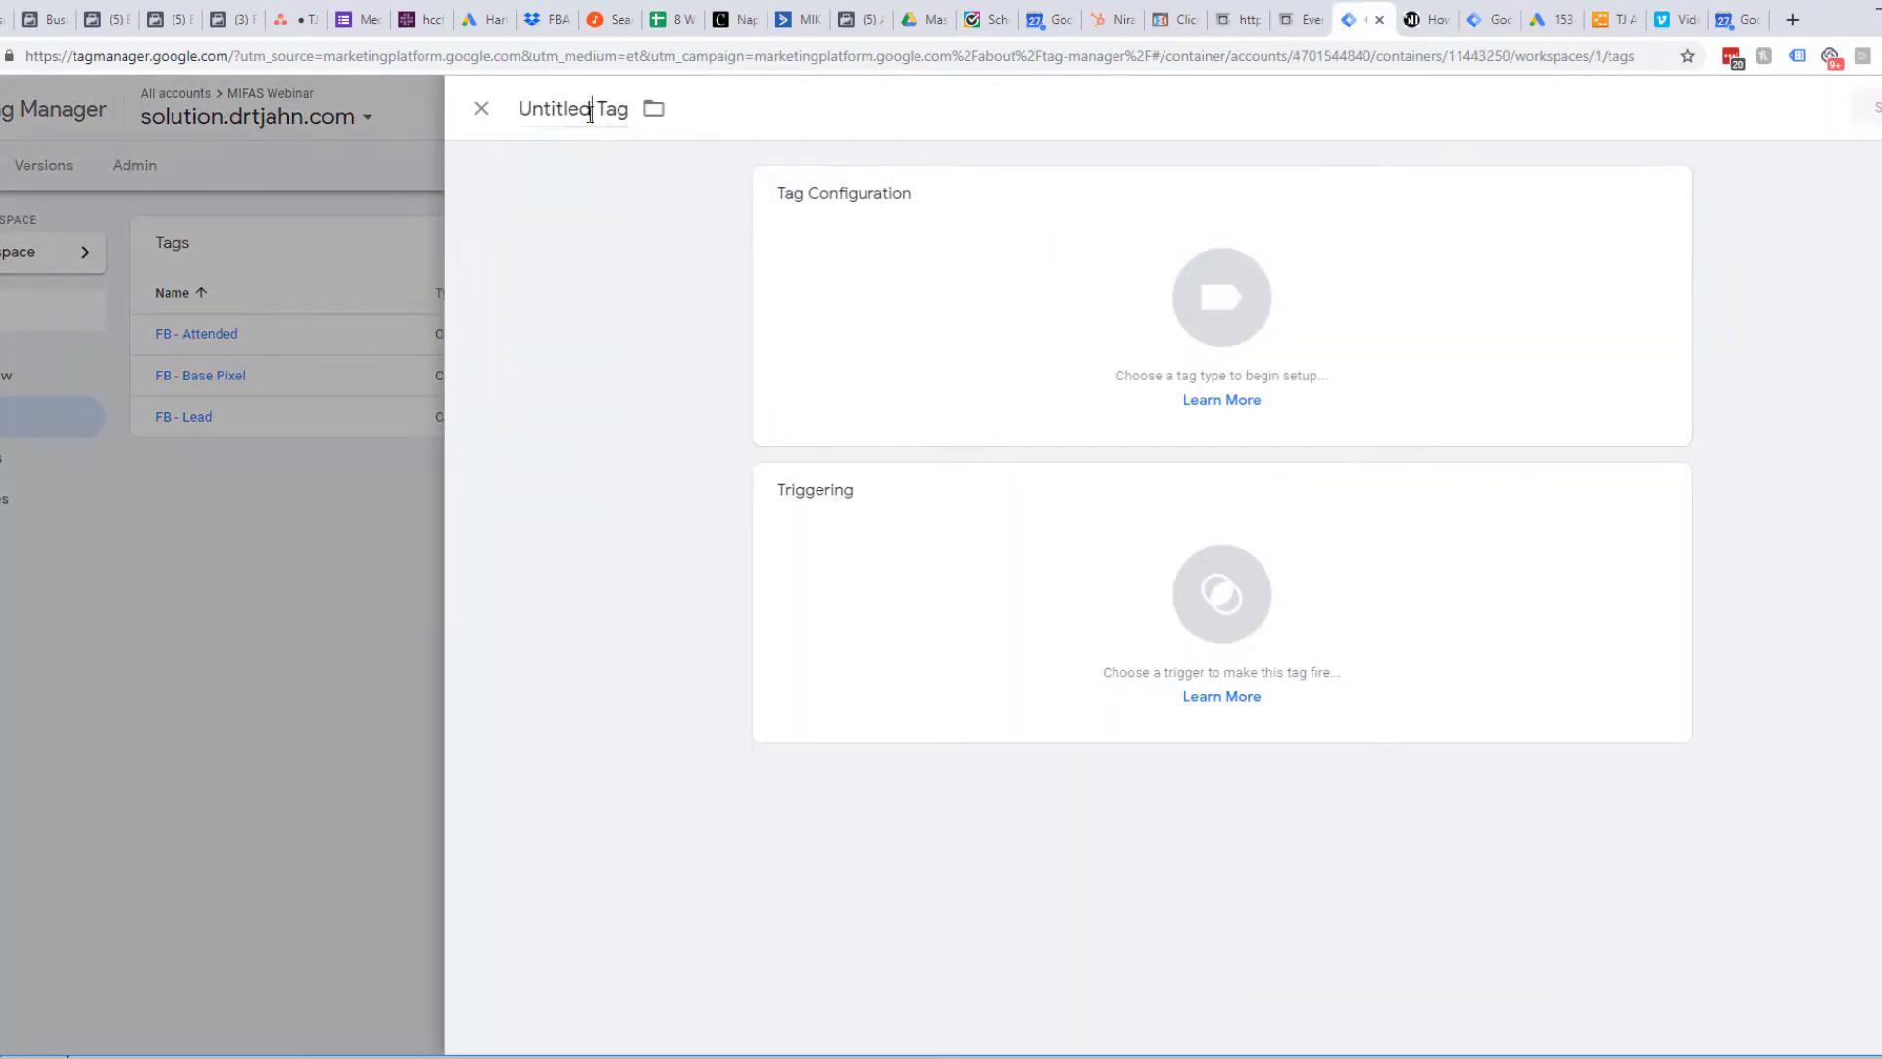
{"action": "type", "text": "FB - Sa"}
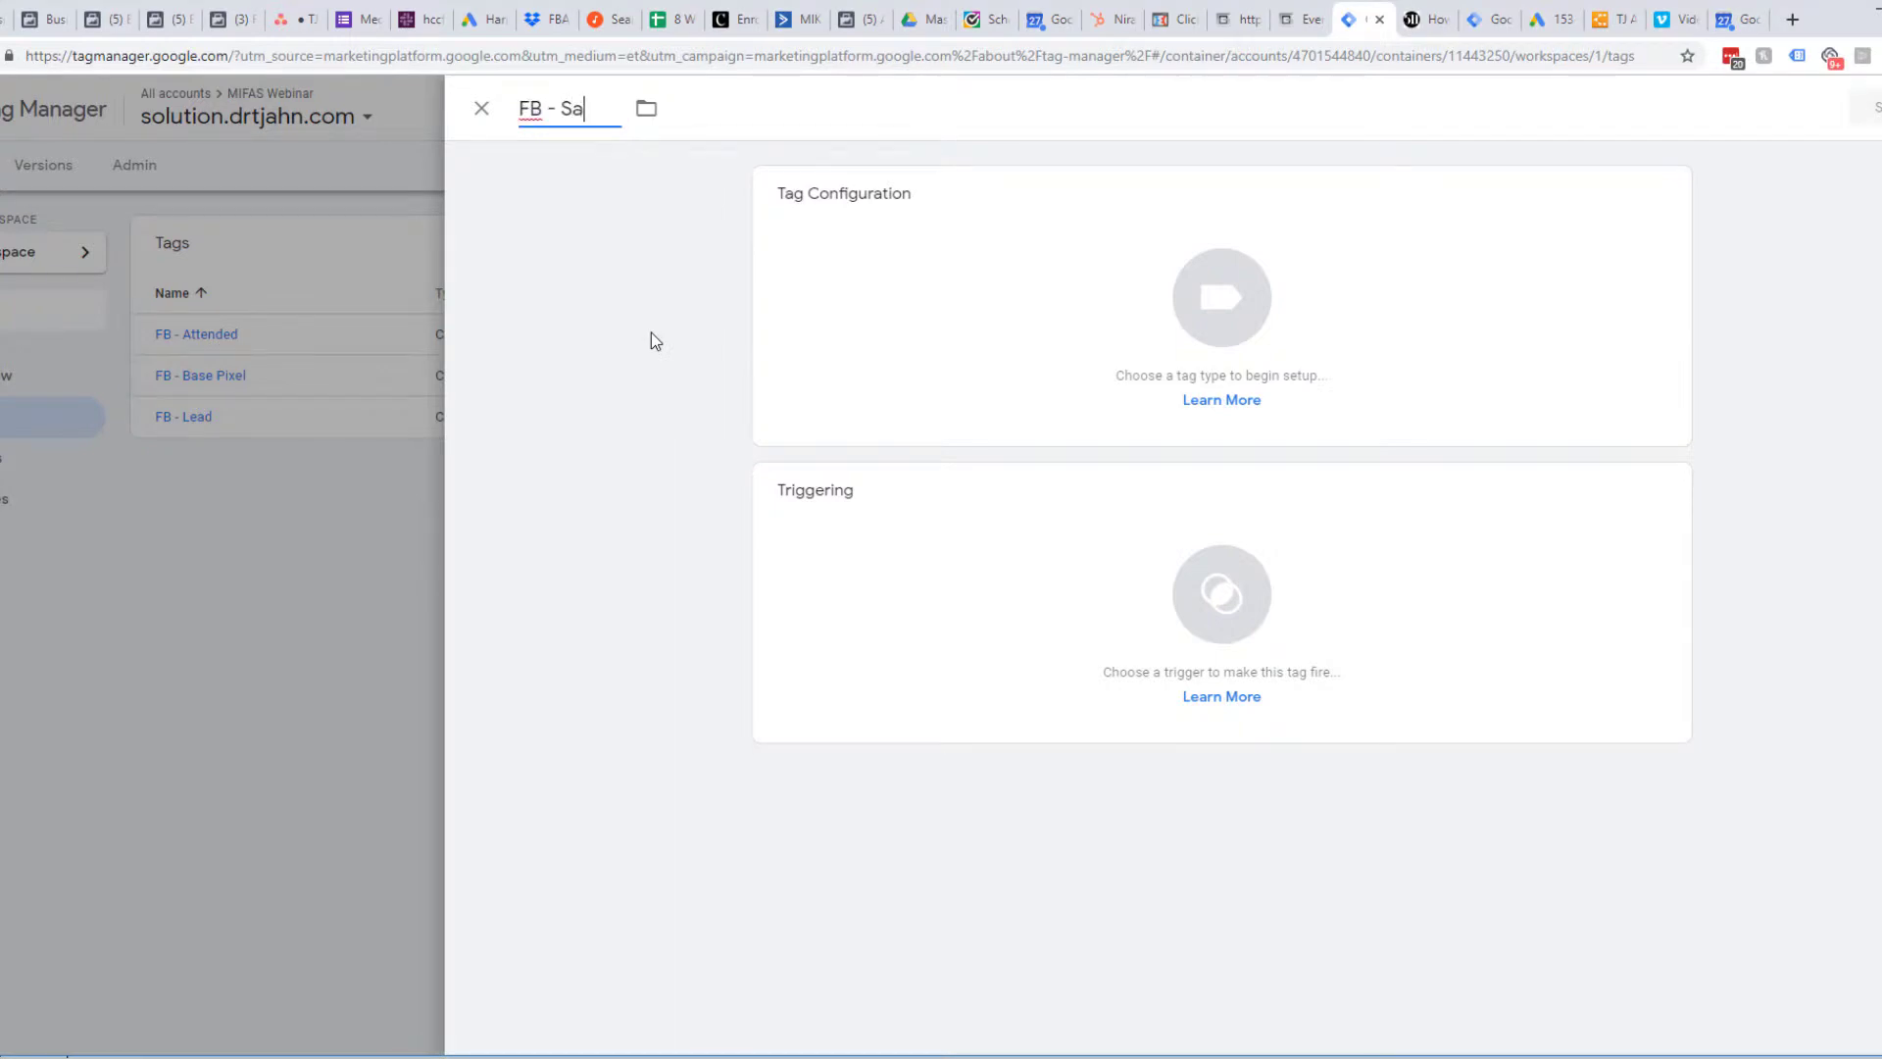
{"action": "type", "text": "w Offer"}
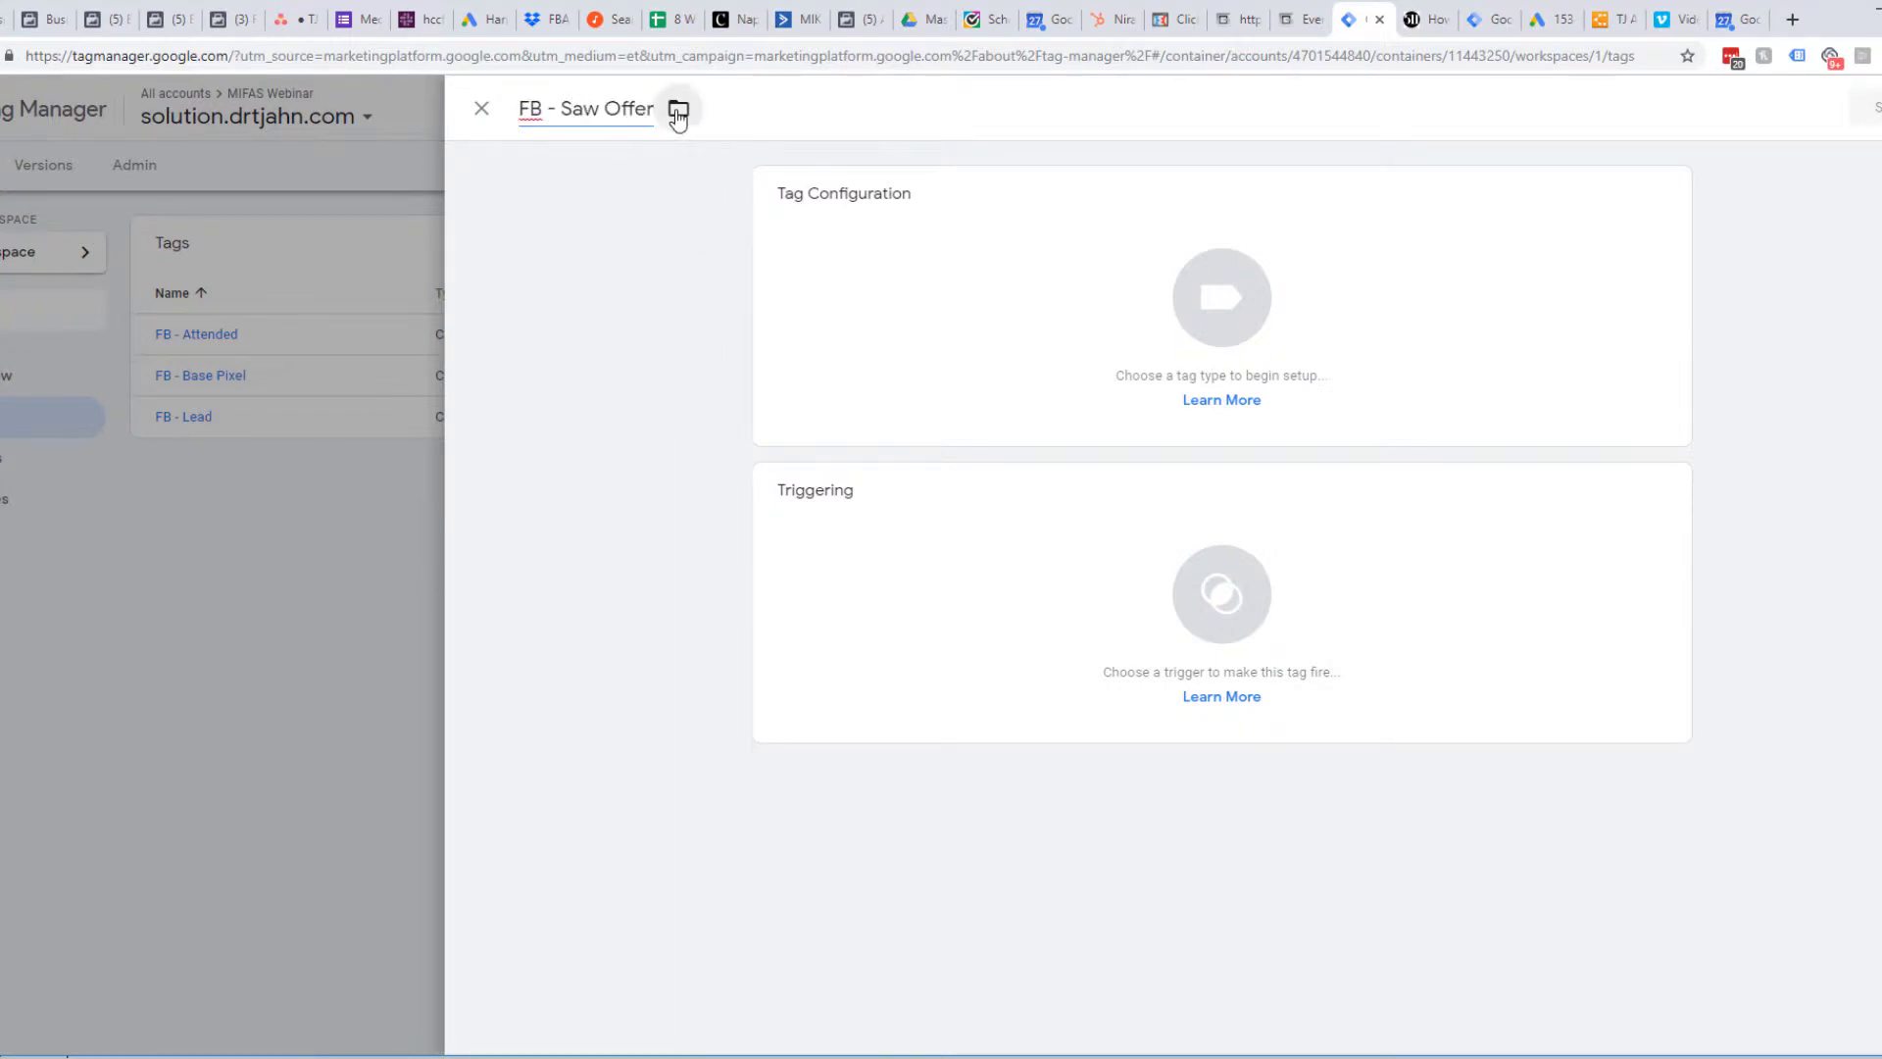
{"action": "left_click", "coordinate": [678, 107]}
{"action": "left_click", "coordinate": [782, 196]}
{"action": "left_click", "coordinate": [937, 307]}
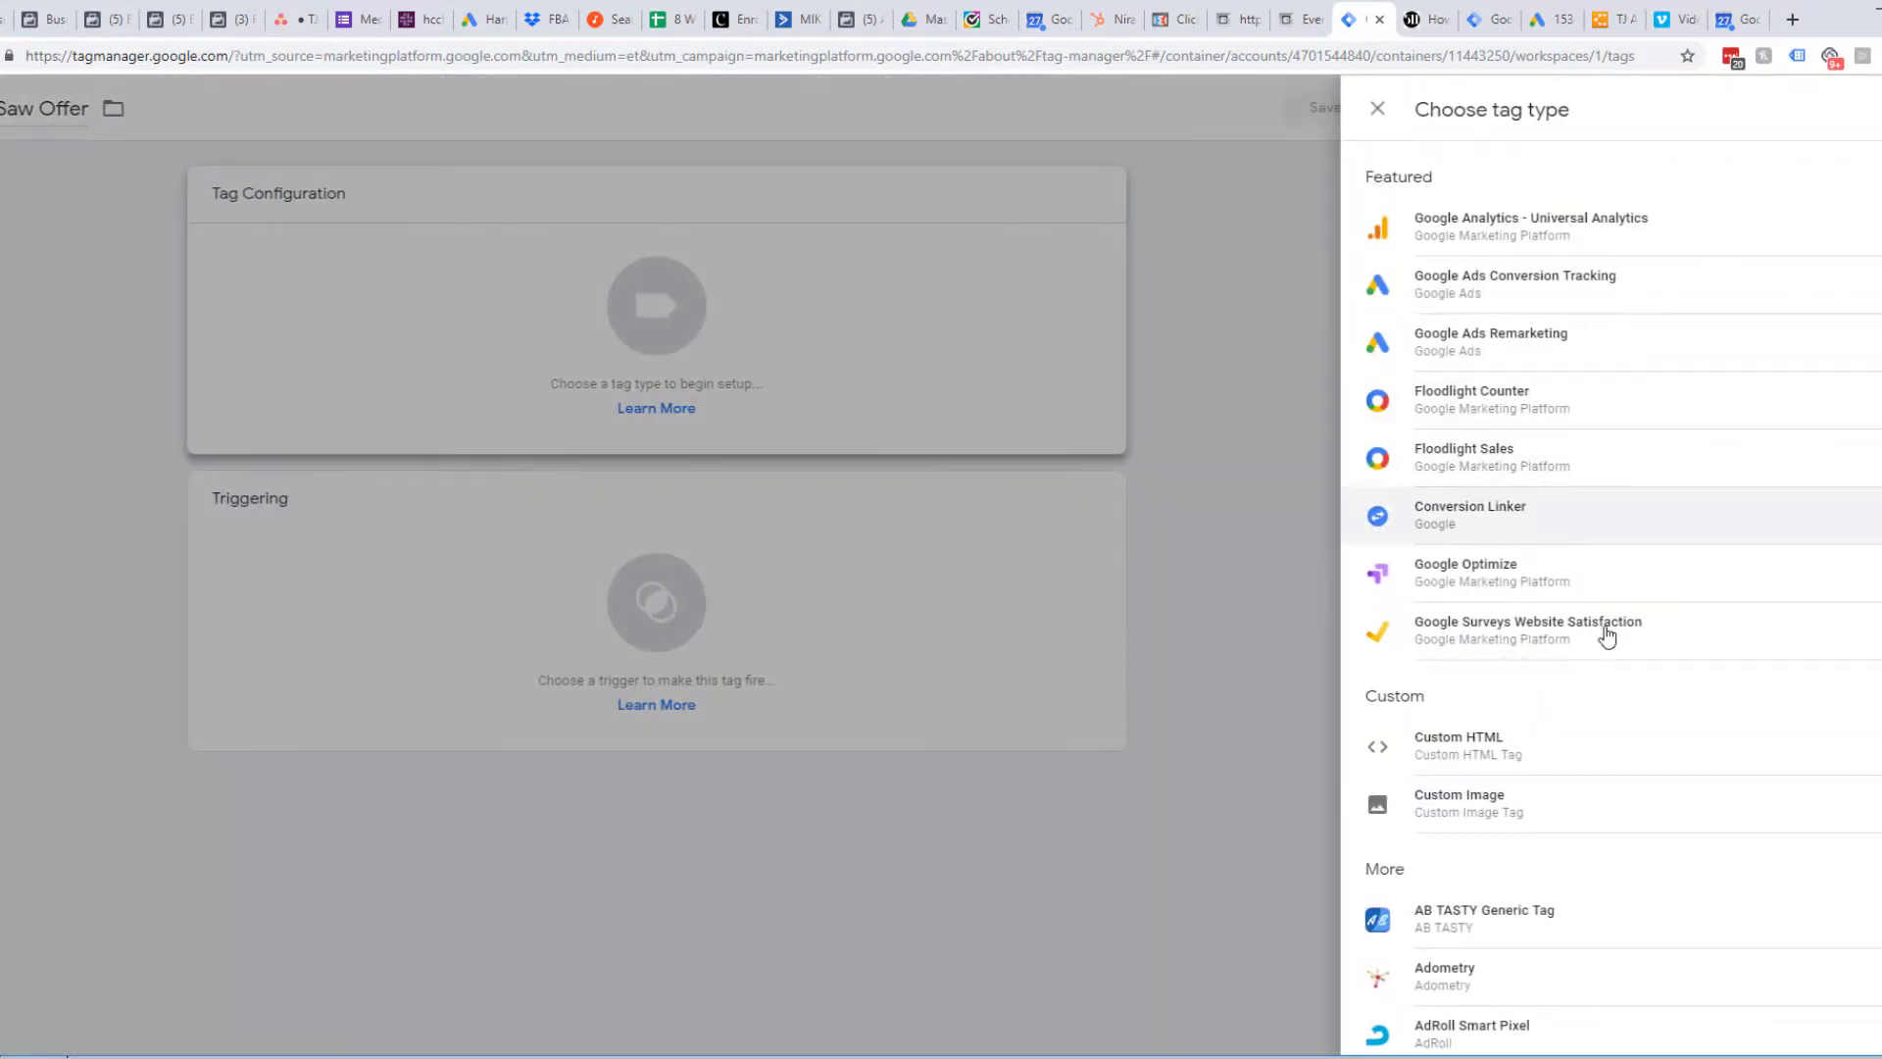
{"action": "left_click", "coordinate": [1548, 760]}
{"action": "key", "text": "ctrl+v"}
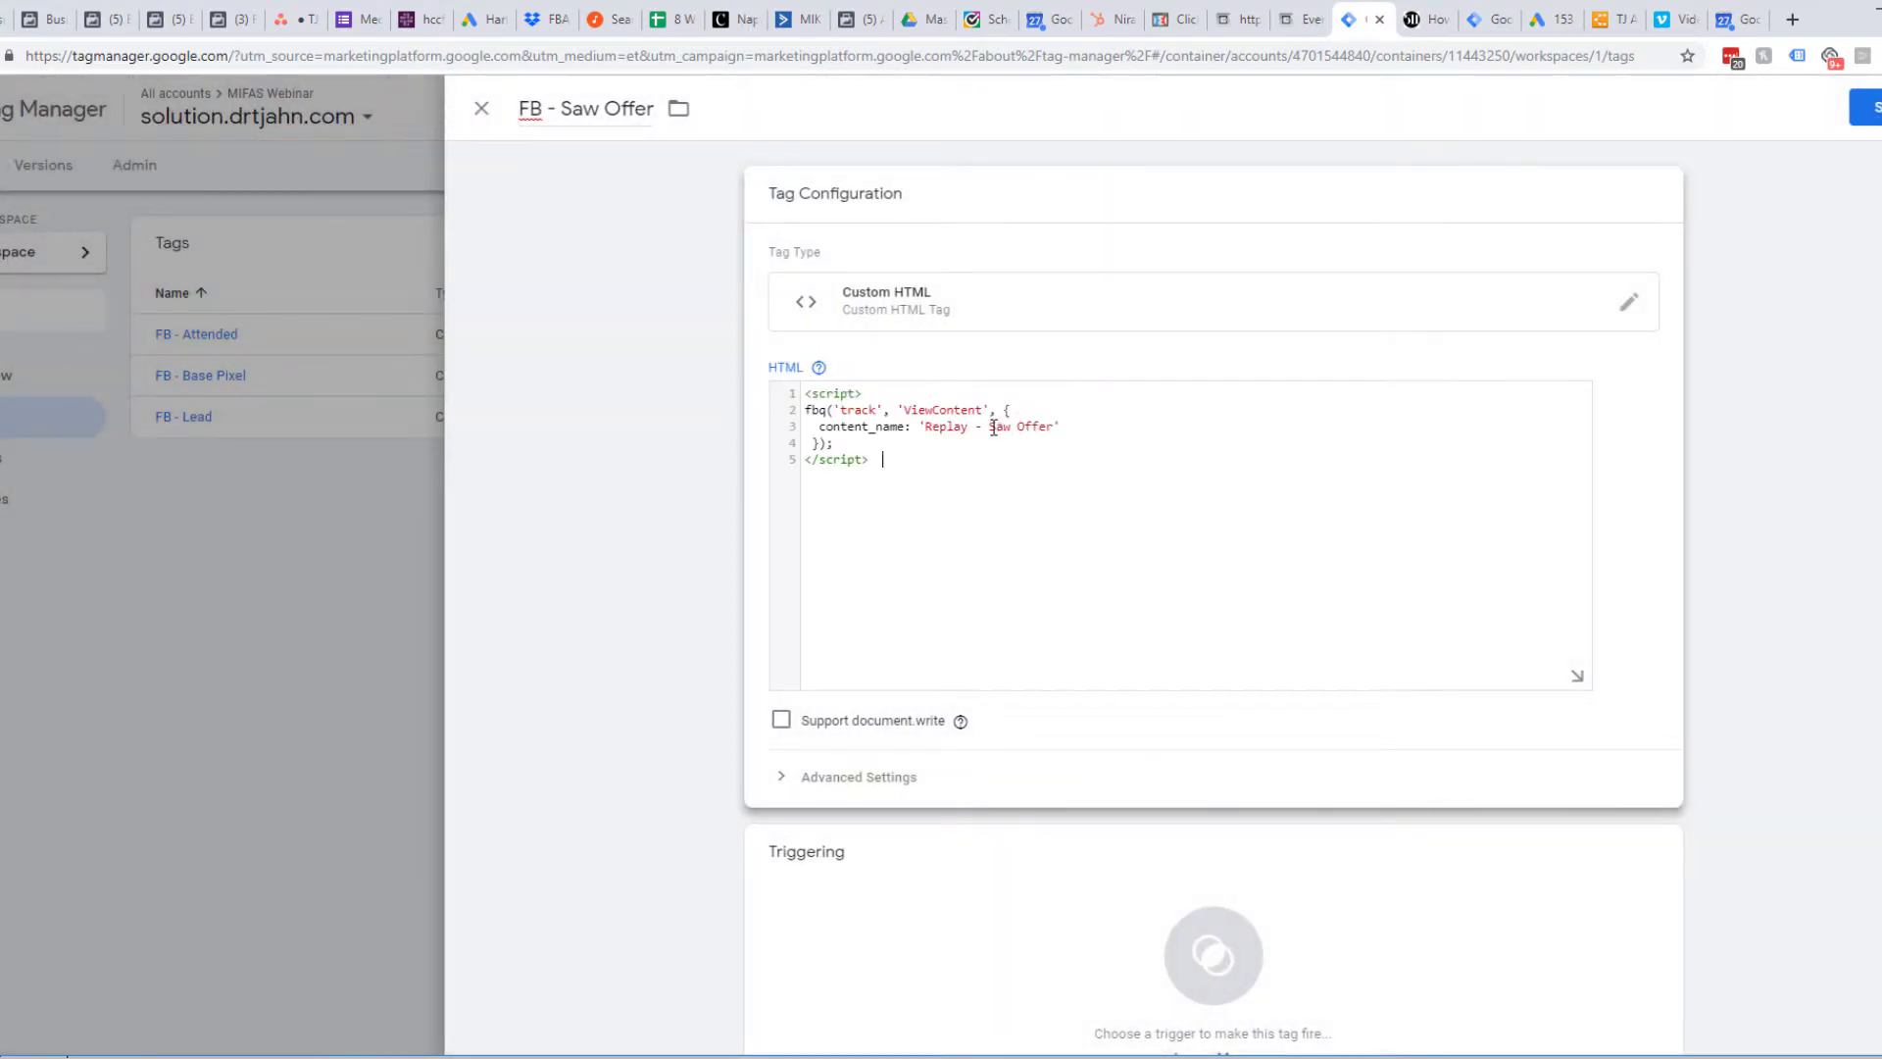
{"action": "key", "text": "BackSpace"}
{"action": "left_click", "coordinate": [1013, 983]}
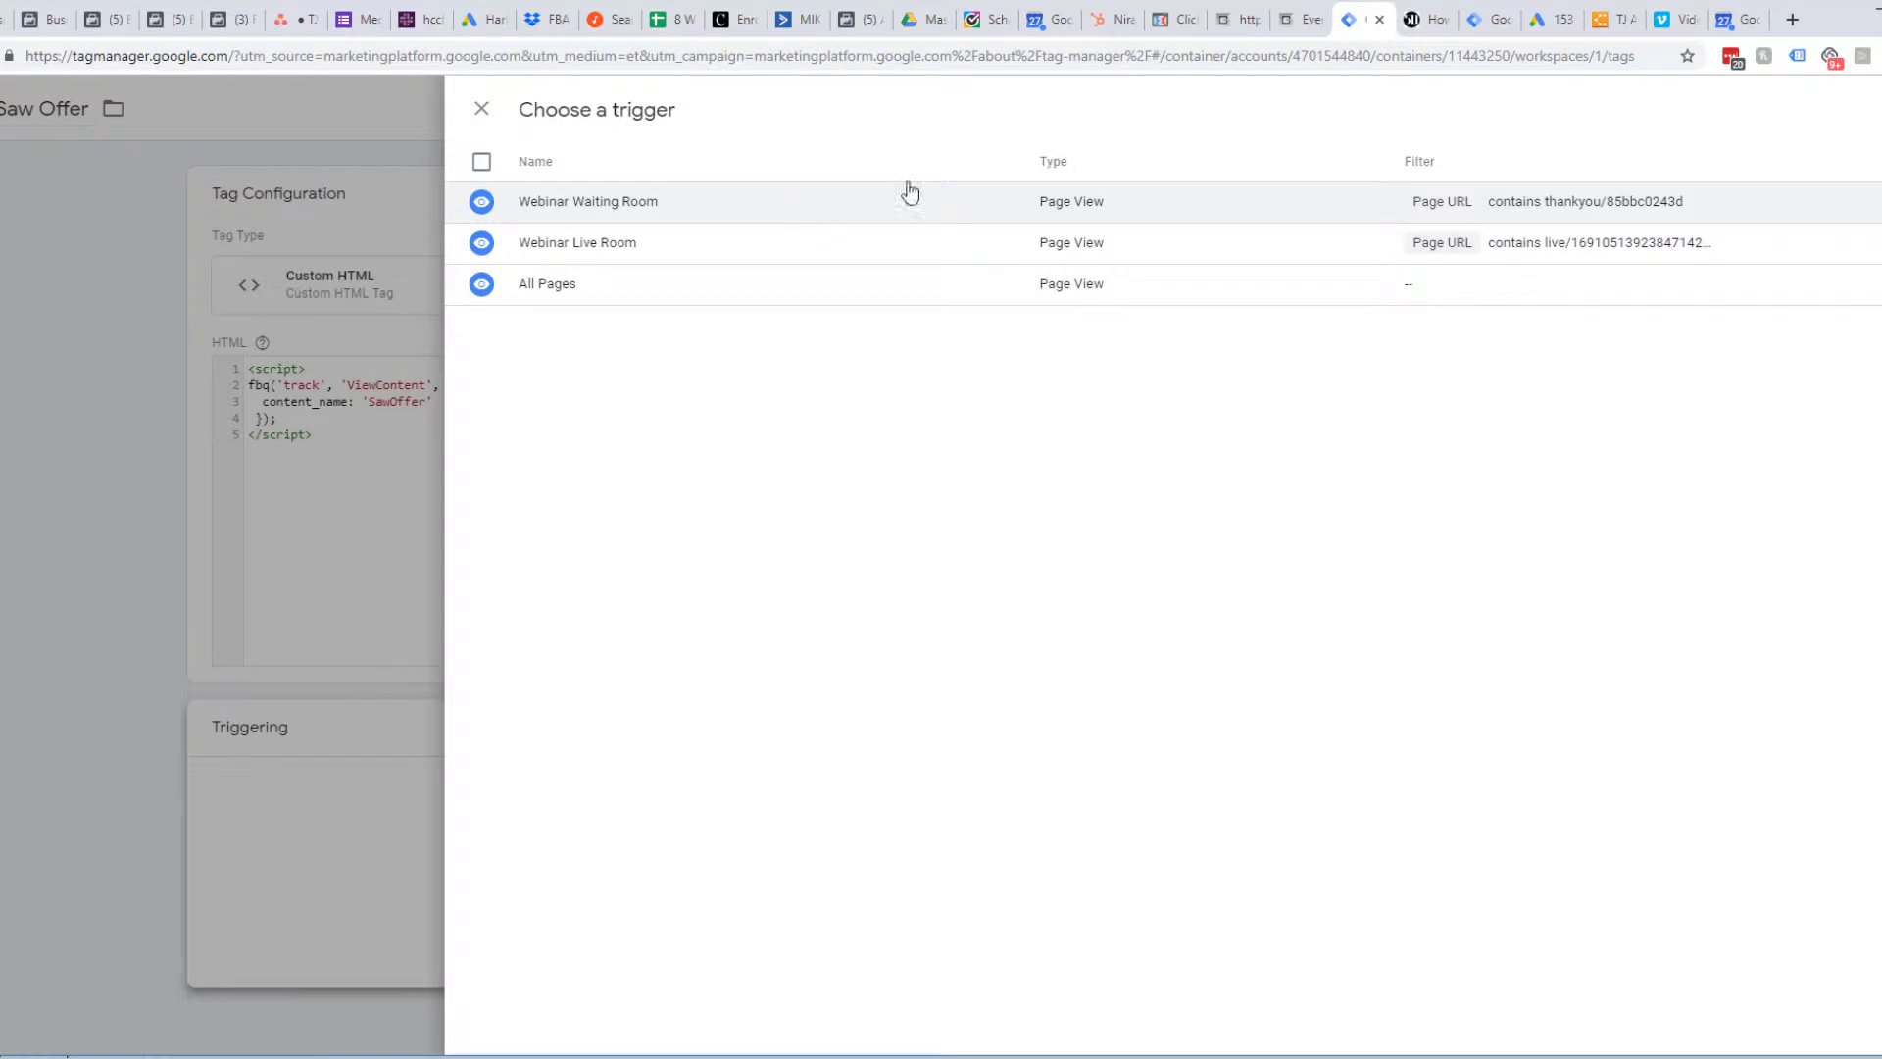
Step: Create a new Timer trigger named 'Saw Offer Timer'
{"action": "left_click", "coordinate": [1853, 109]}
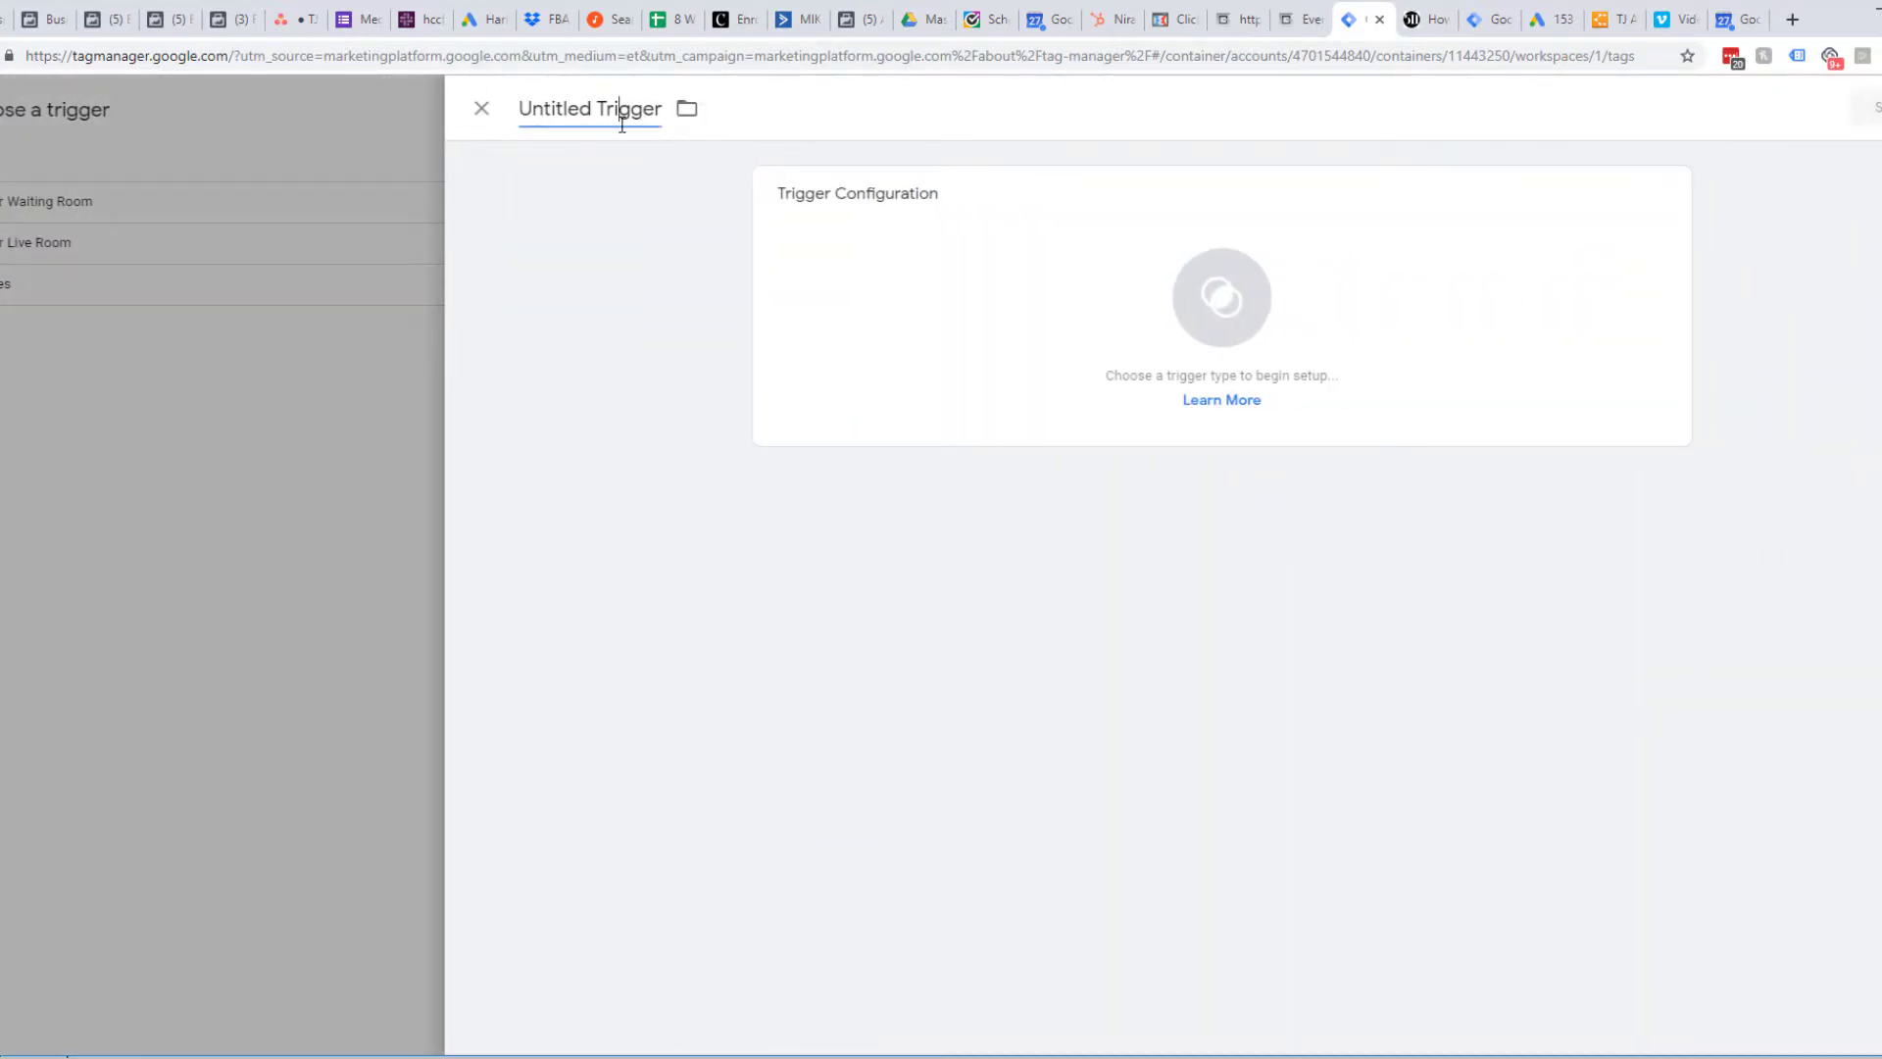
{"action": "left_click", "coordinate": [622, 115]}
{"action": "type", "text": "Saw"}
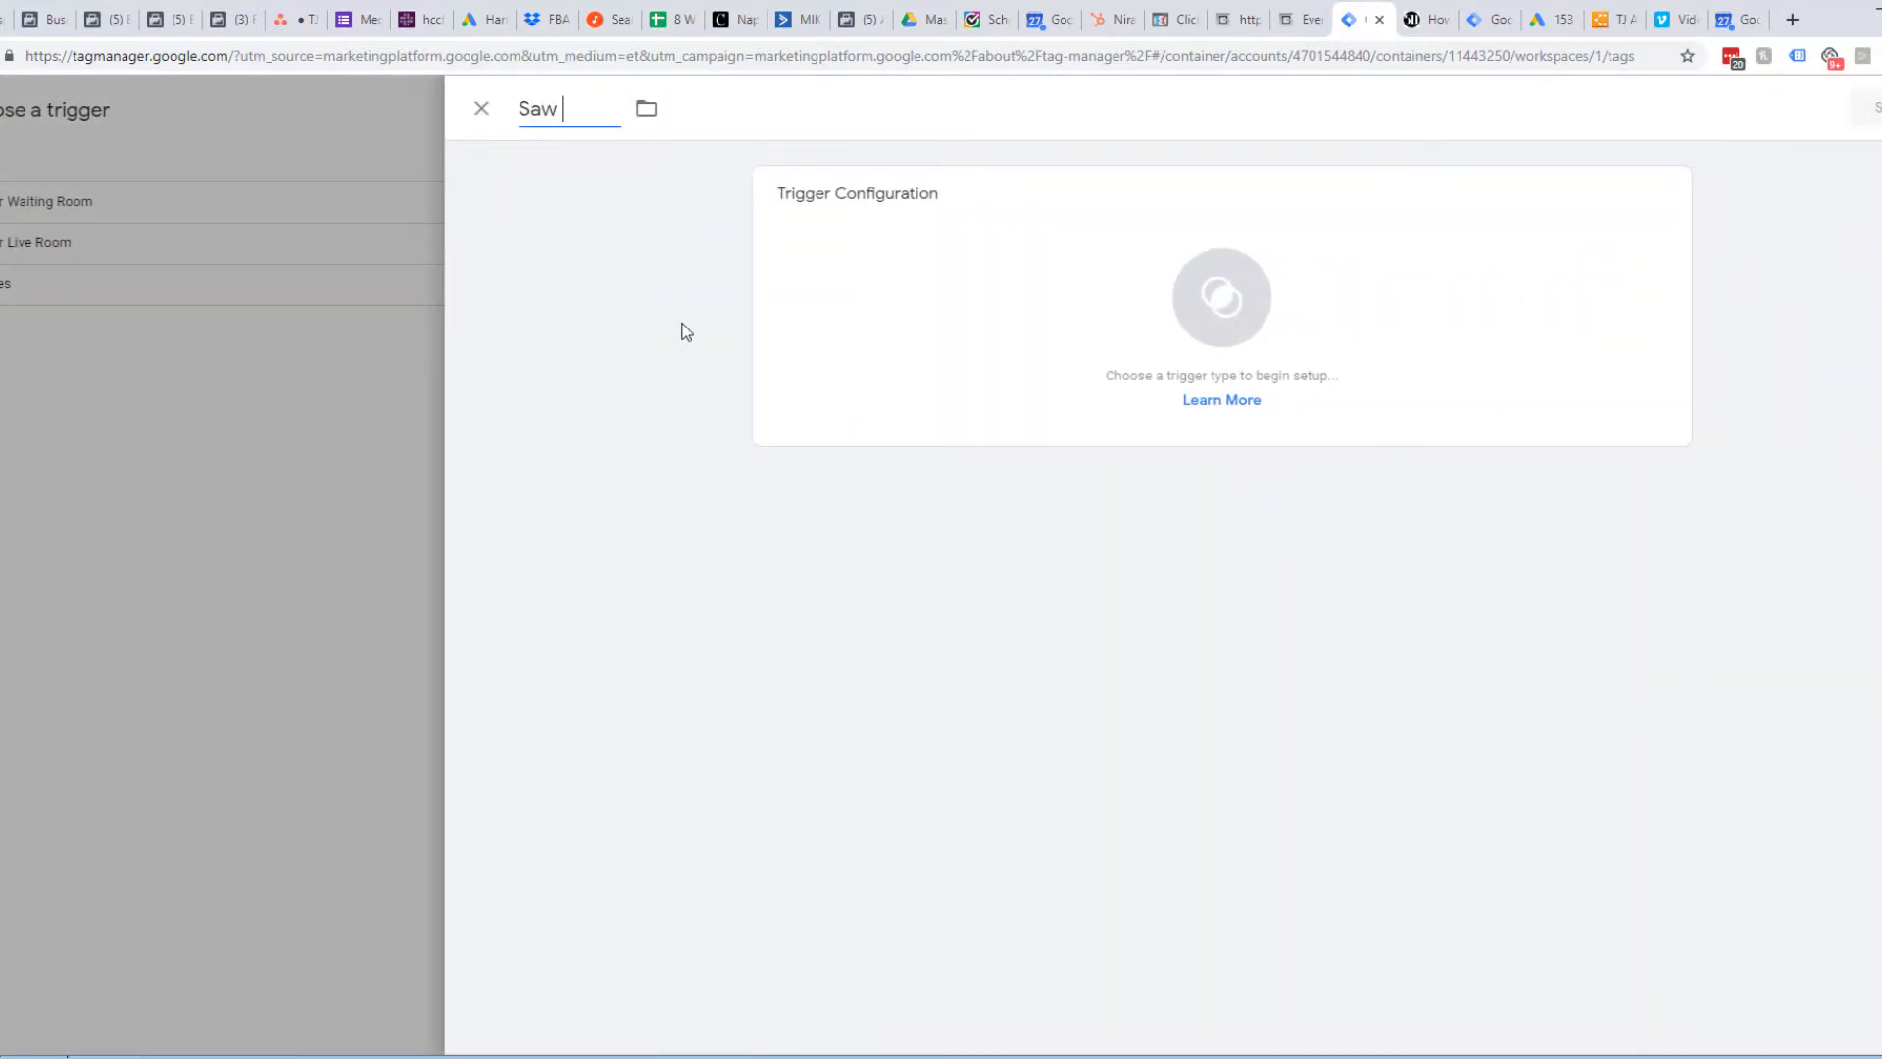
{"action": "type", "text": " Offer Timer"}
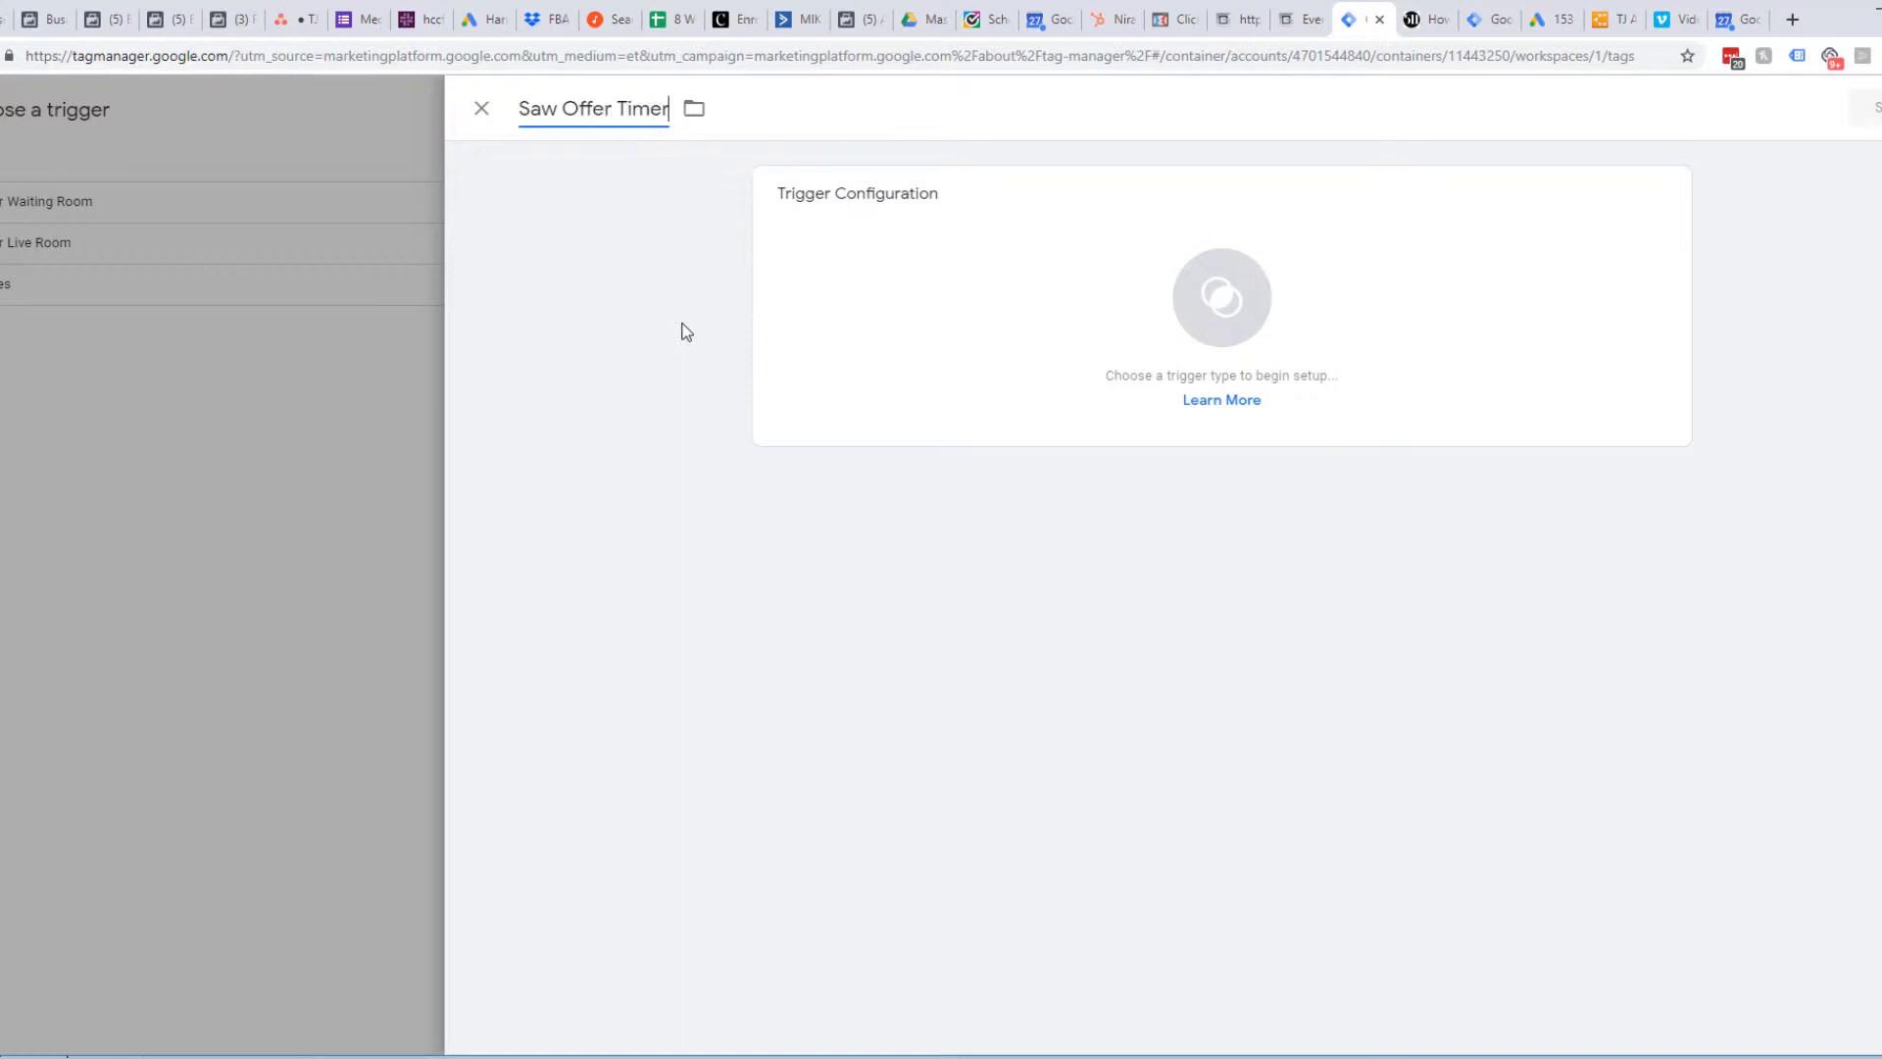
{"action": "left_click", "coordinate": [945, 315]}
{"action": "scroll", "coordinate": [1510, 882], "scroll_direction": "down", "scroll_amount": 1}
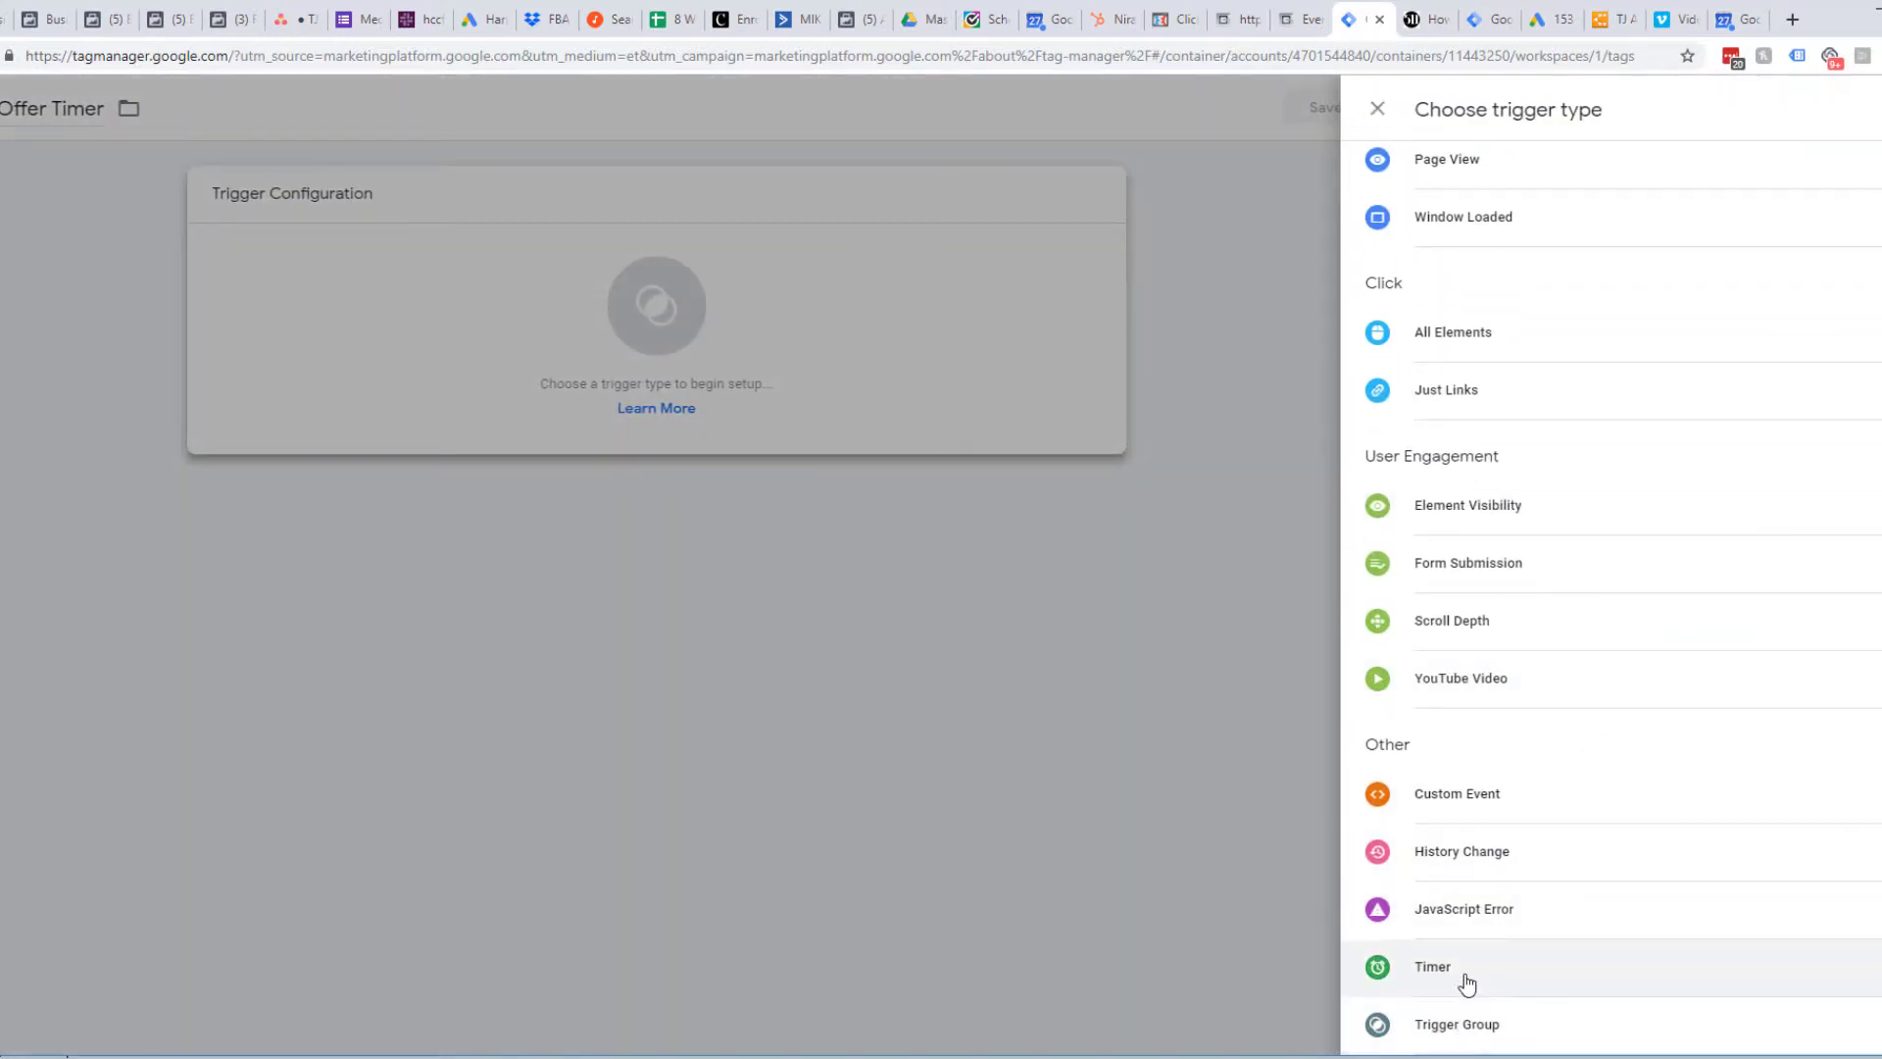
{"action": "left_click", "coordinate": [1461, 970]}
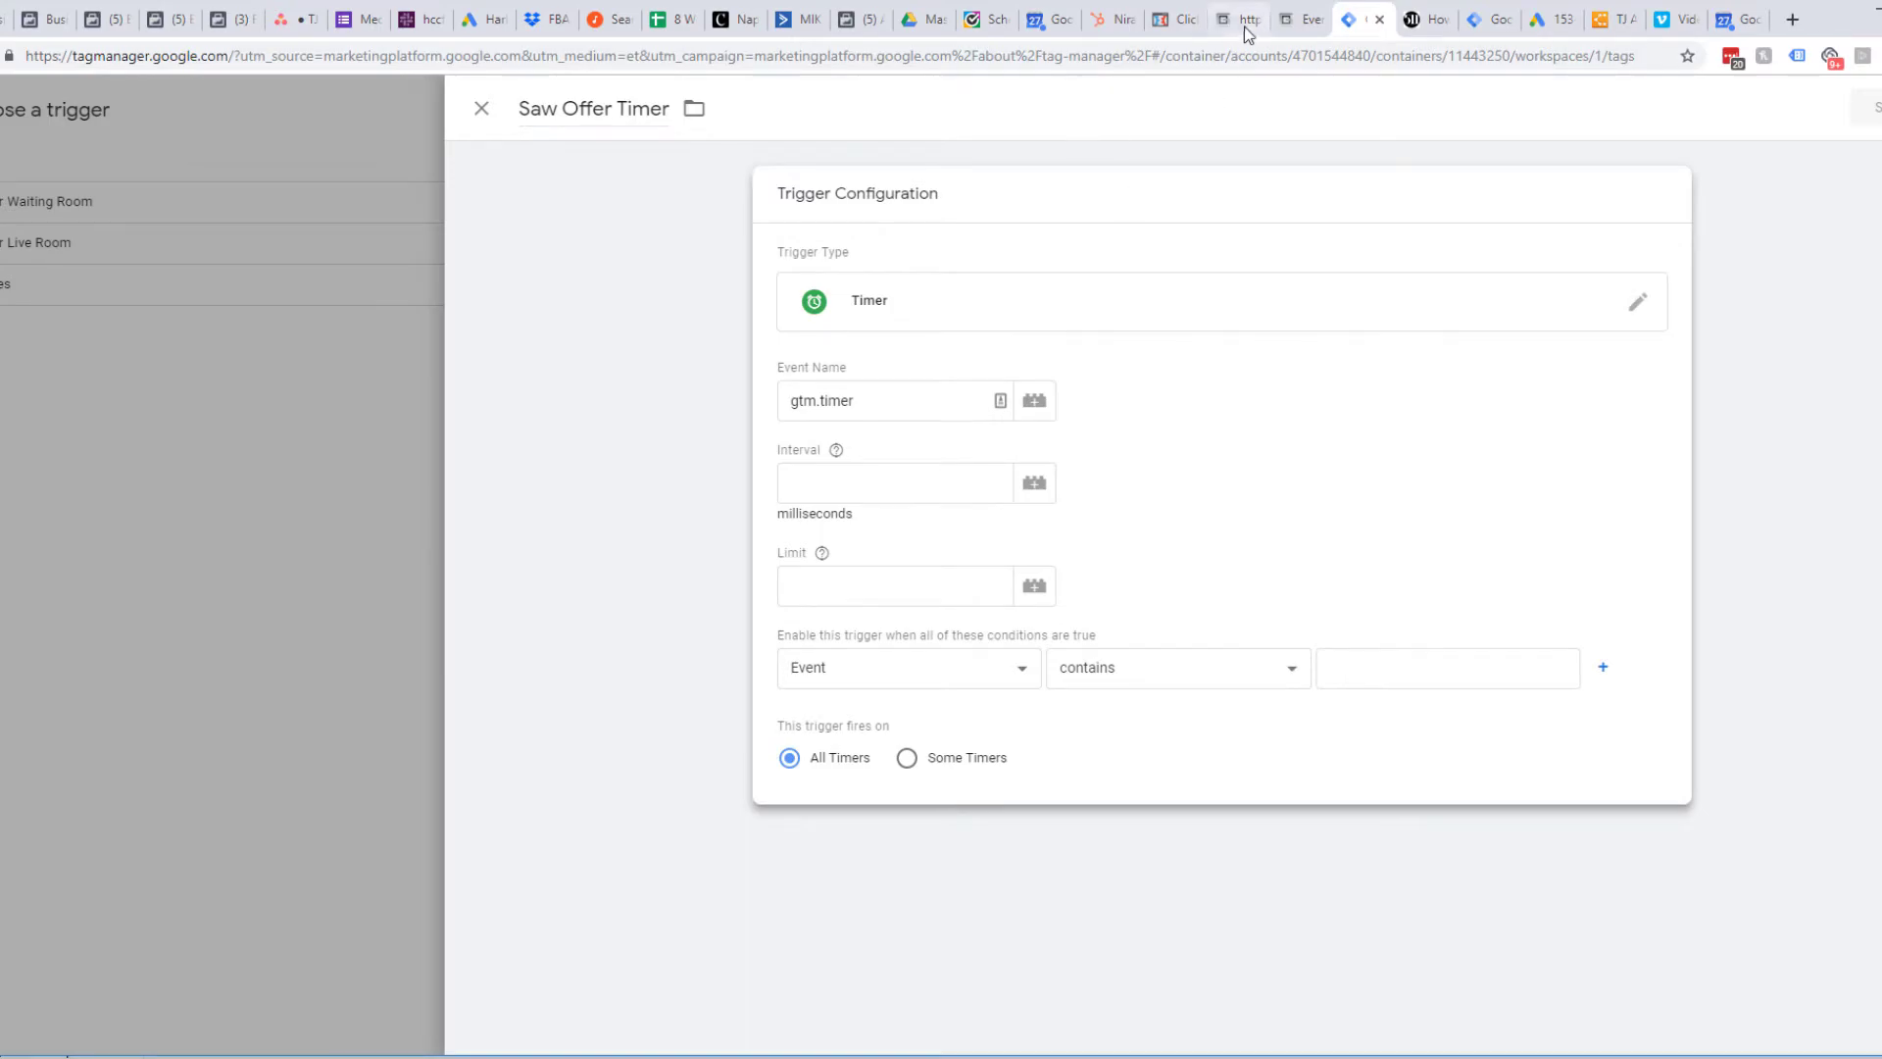
Step: Limit the timer to pages whose Page URL contains the pasted live-room path
{"action": "left_click", "coordinate": [1239, 25]}
{"action": "left_click", "coordinate": [1286, 22]}
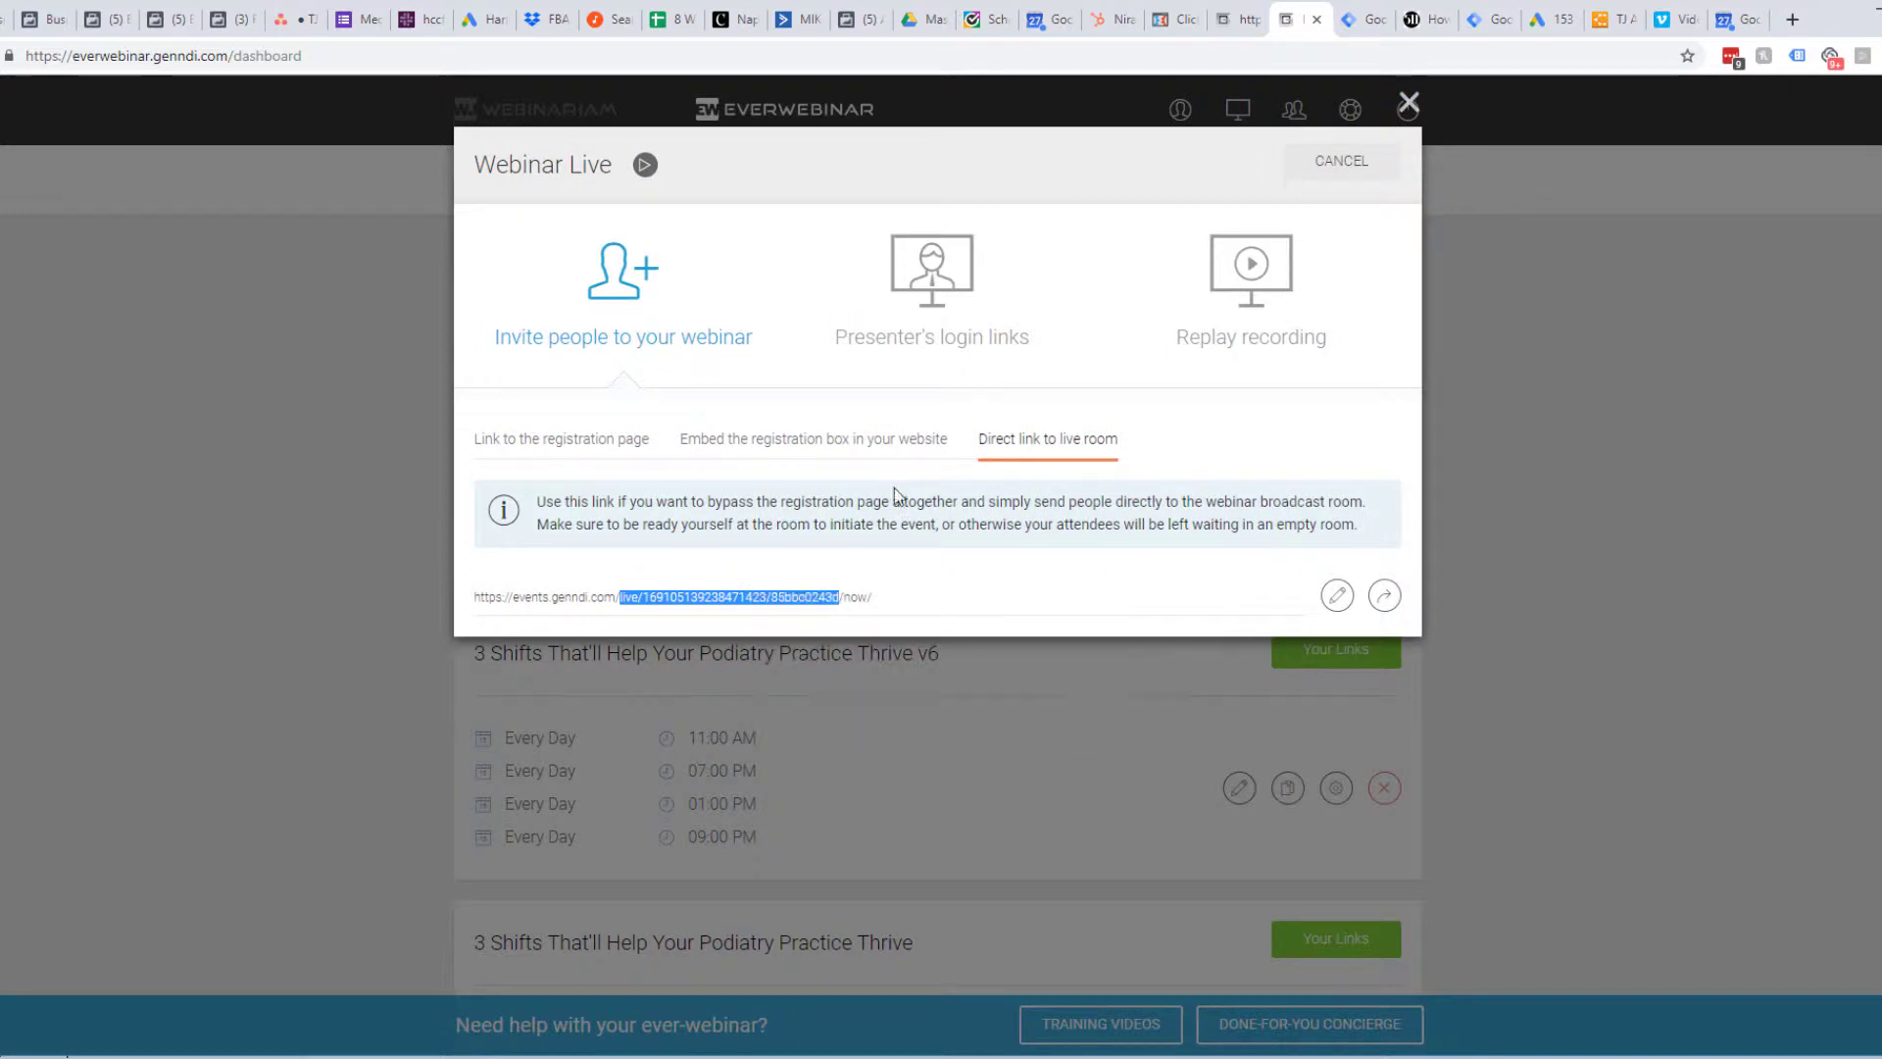
{"action": "left_click", "coordinate": [1362, 20]}
{"action": "left_click", "coordinate": [929, 674]}
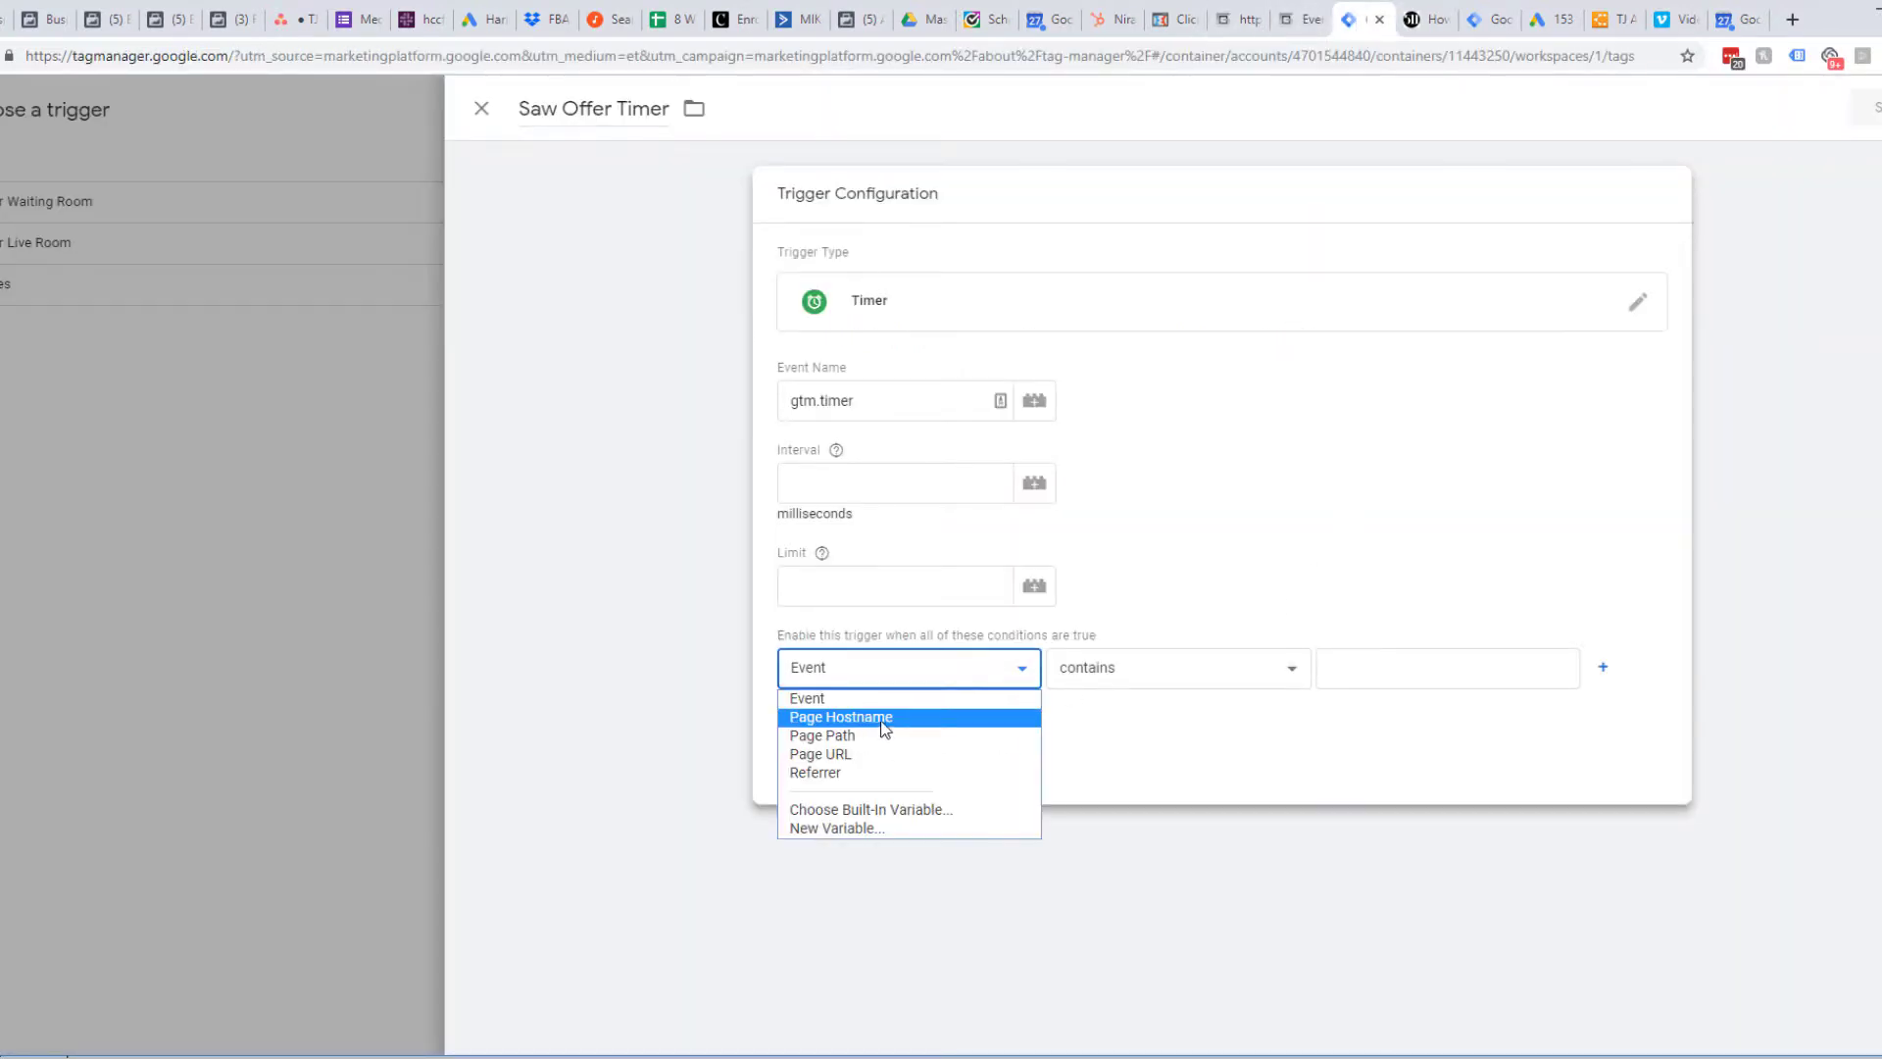
{"action": "left_click", "coordinate": [872, 755]}
{"action": "left_click", "coordinate": [1397, 680]}
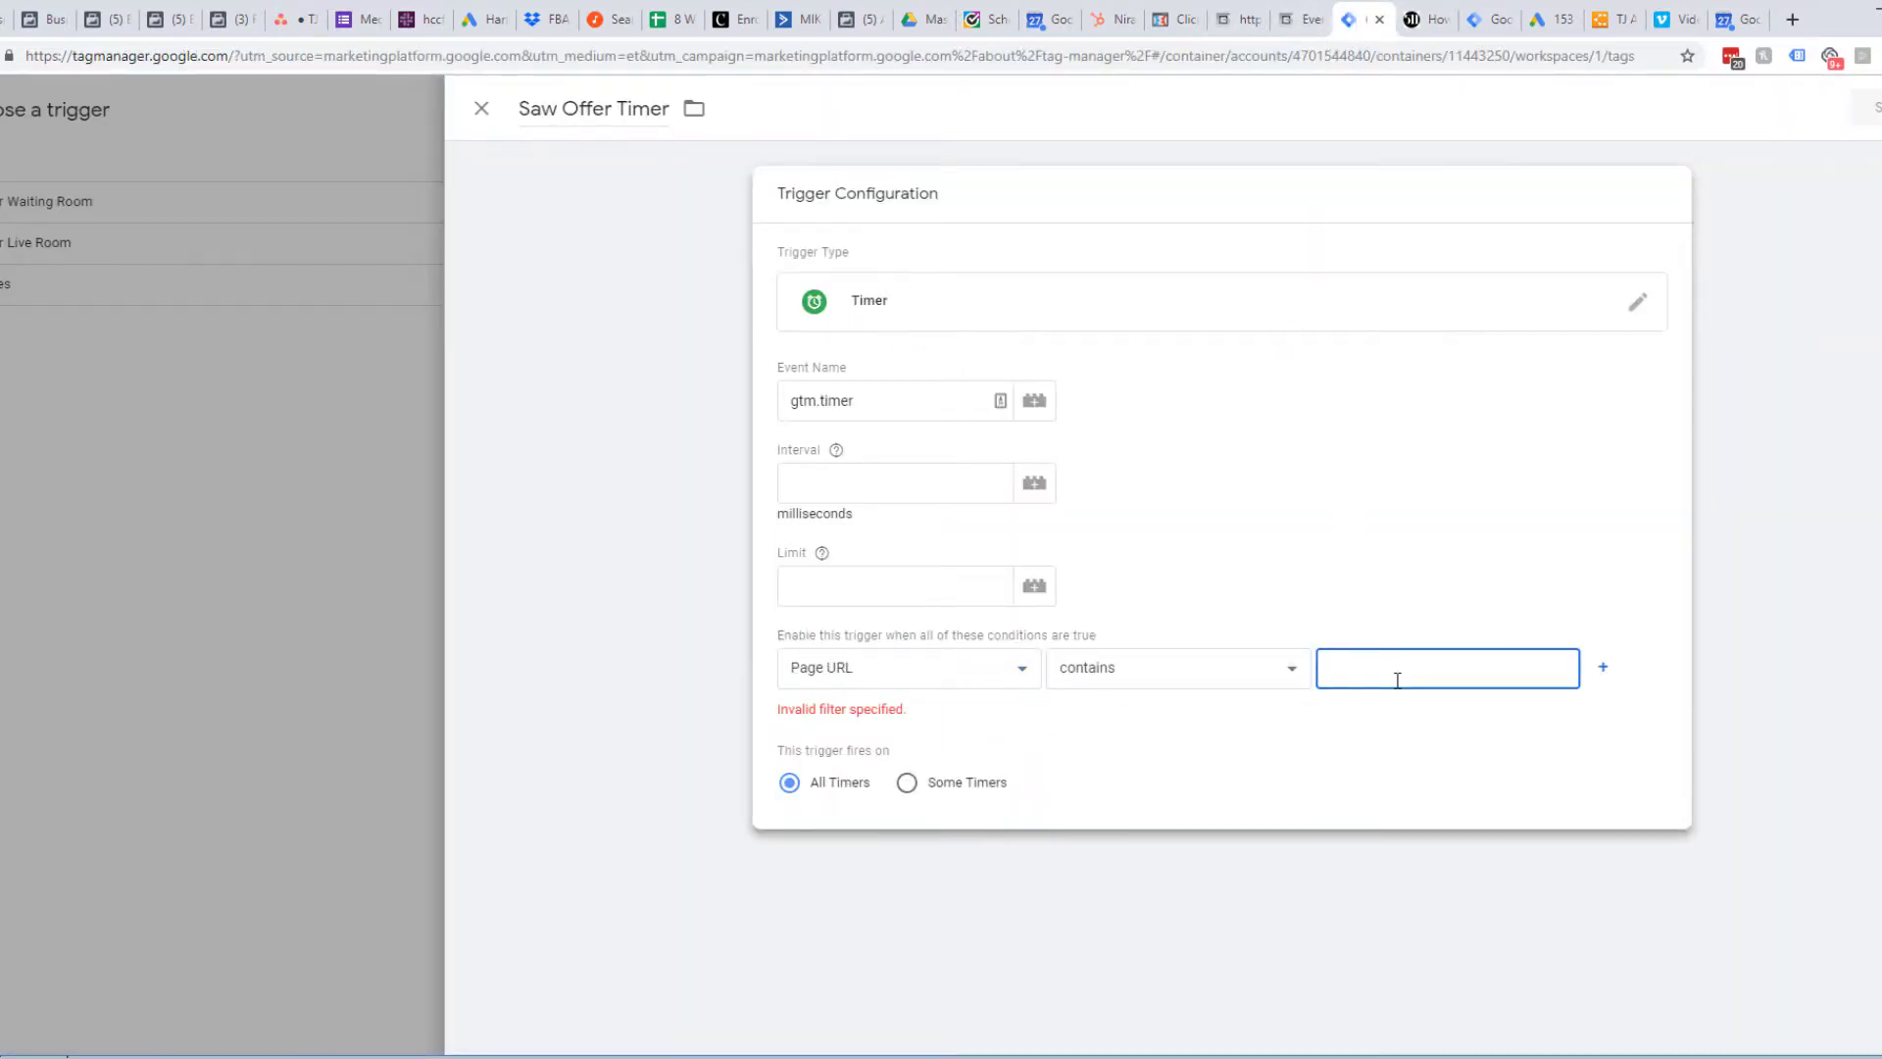
{"action": "key", "text": "ctrl+v"}
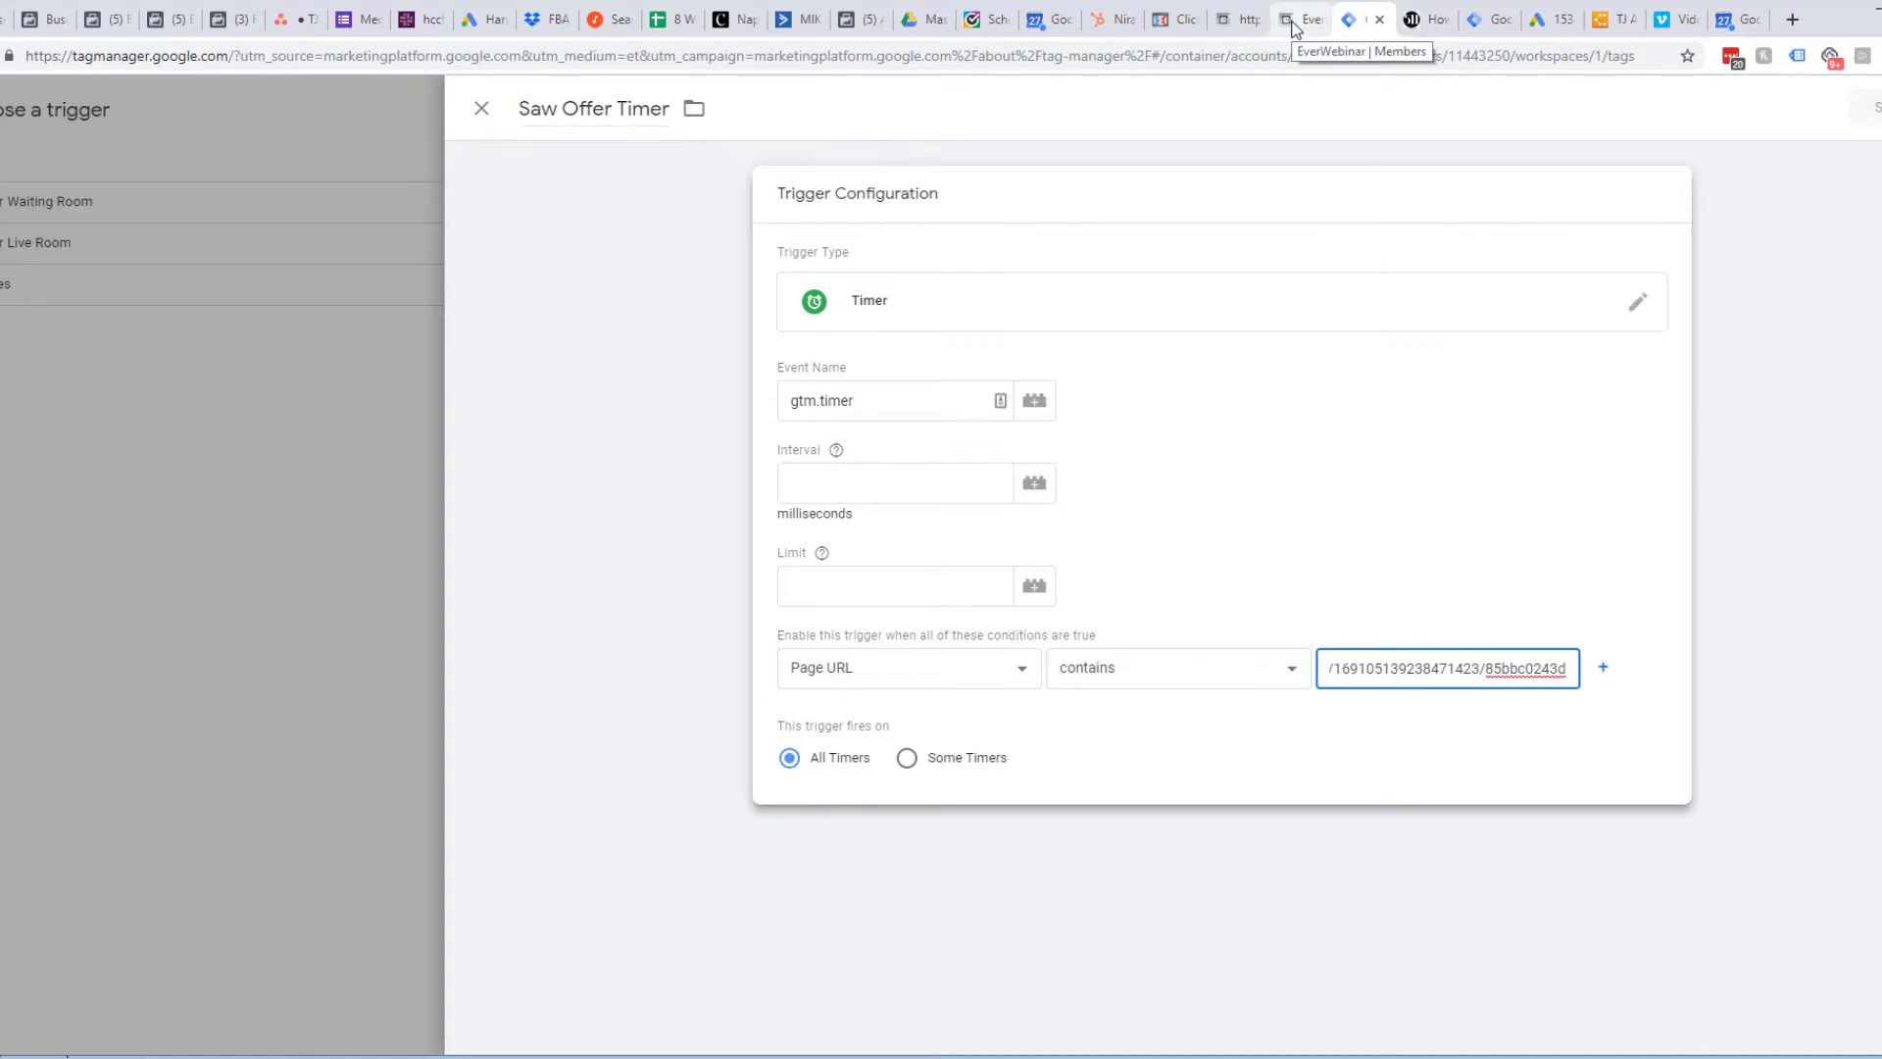
{"action": "left_click", "coordinate": [1294, 22]}
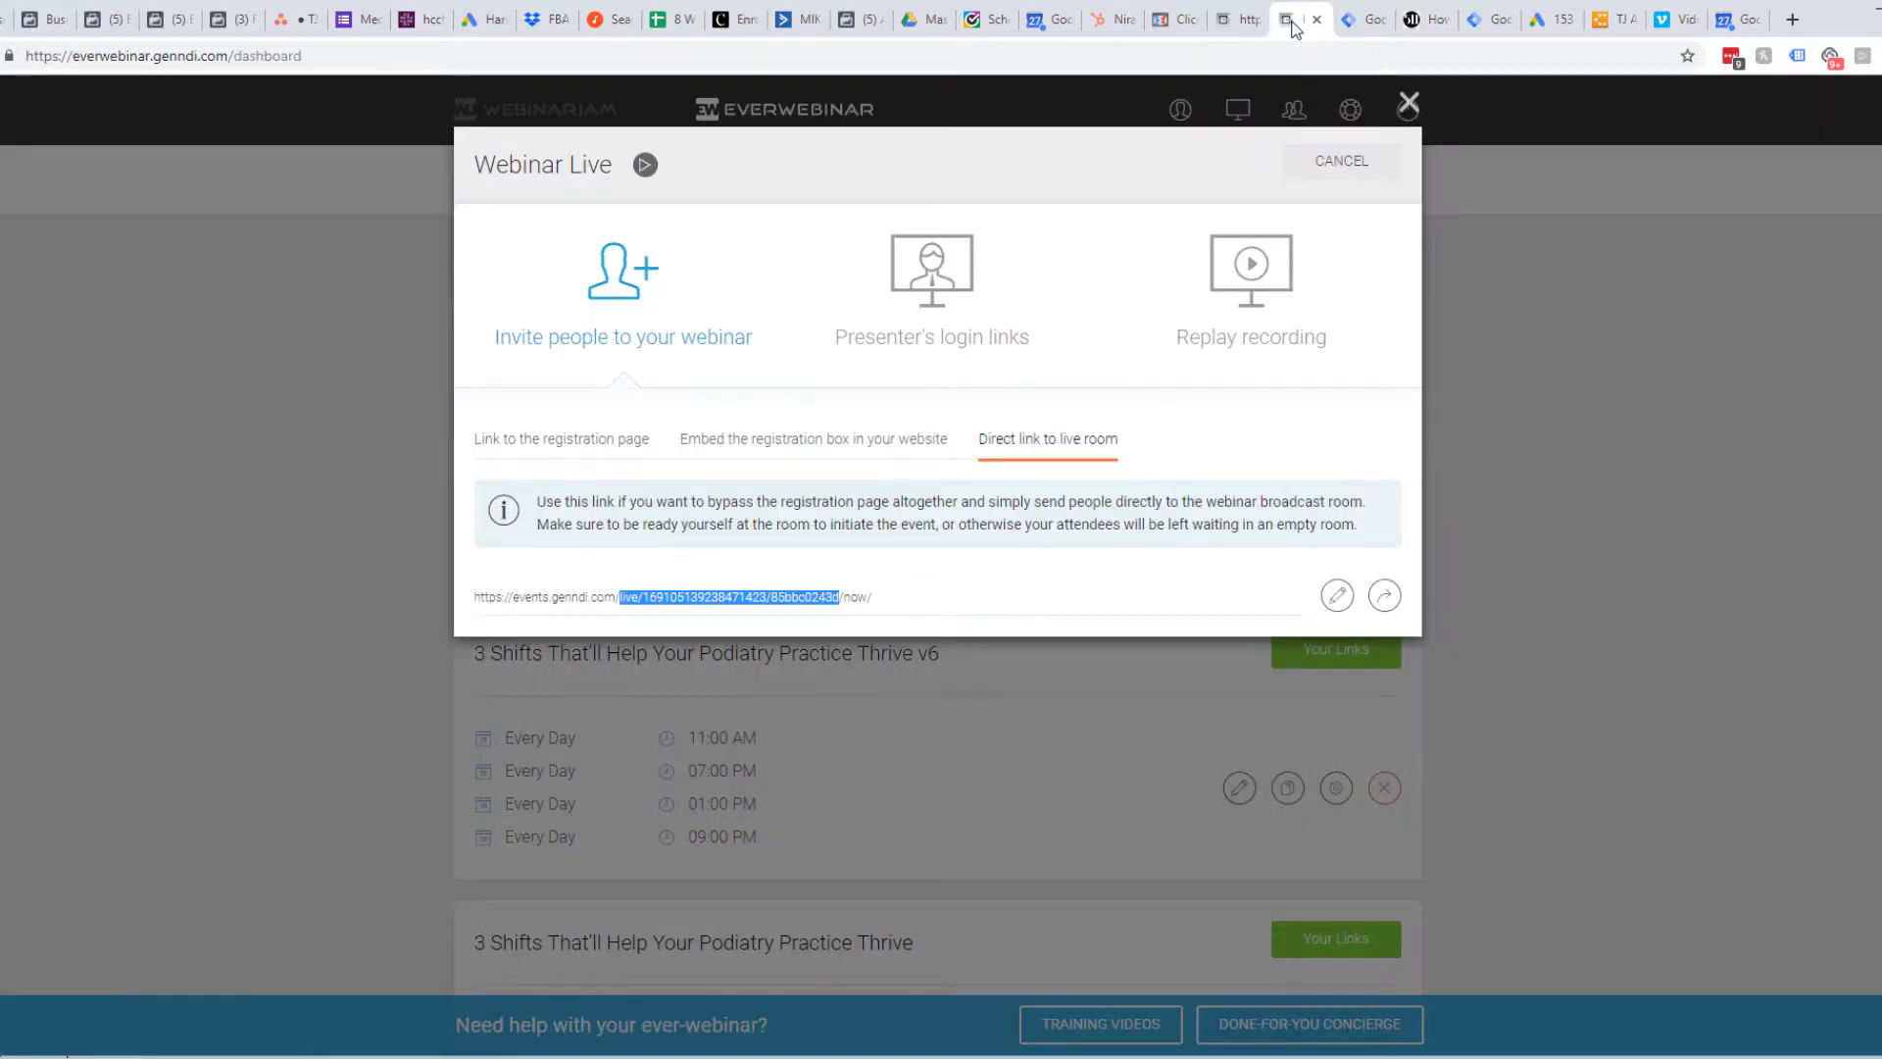
Step: Check in the MIFAS v8 webinar's Live step that the Discovery Call offer starts at 1 hr 3 min
{"action": "left_click", "coordinate": [1400, 108]}
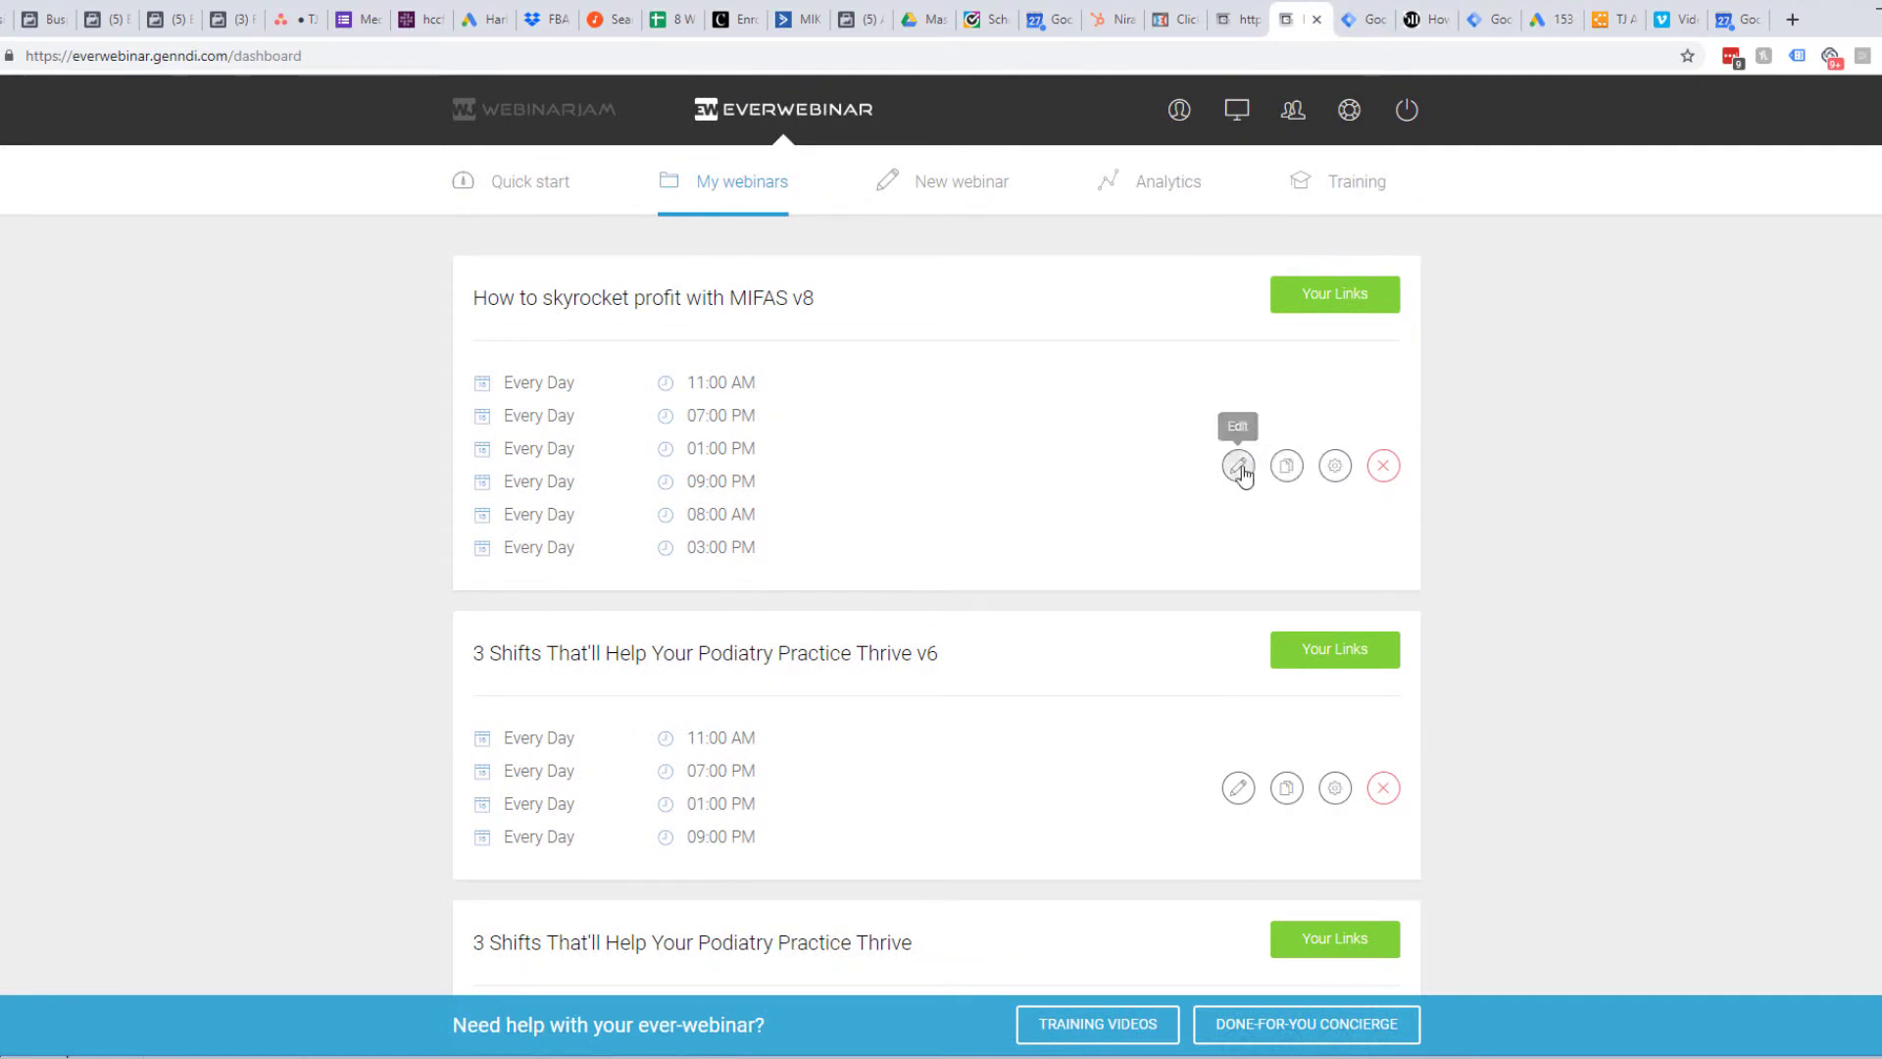
{"action": "left_click", "coordinate": [1238, 467]}
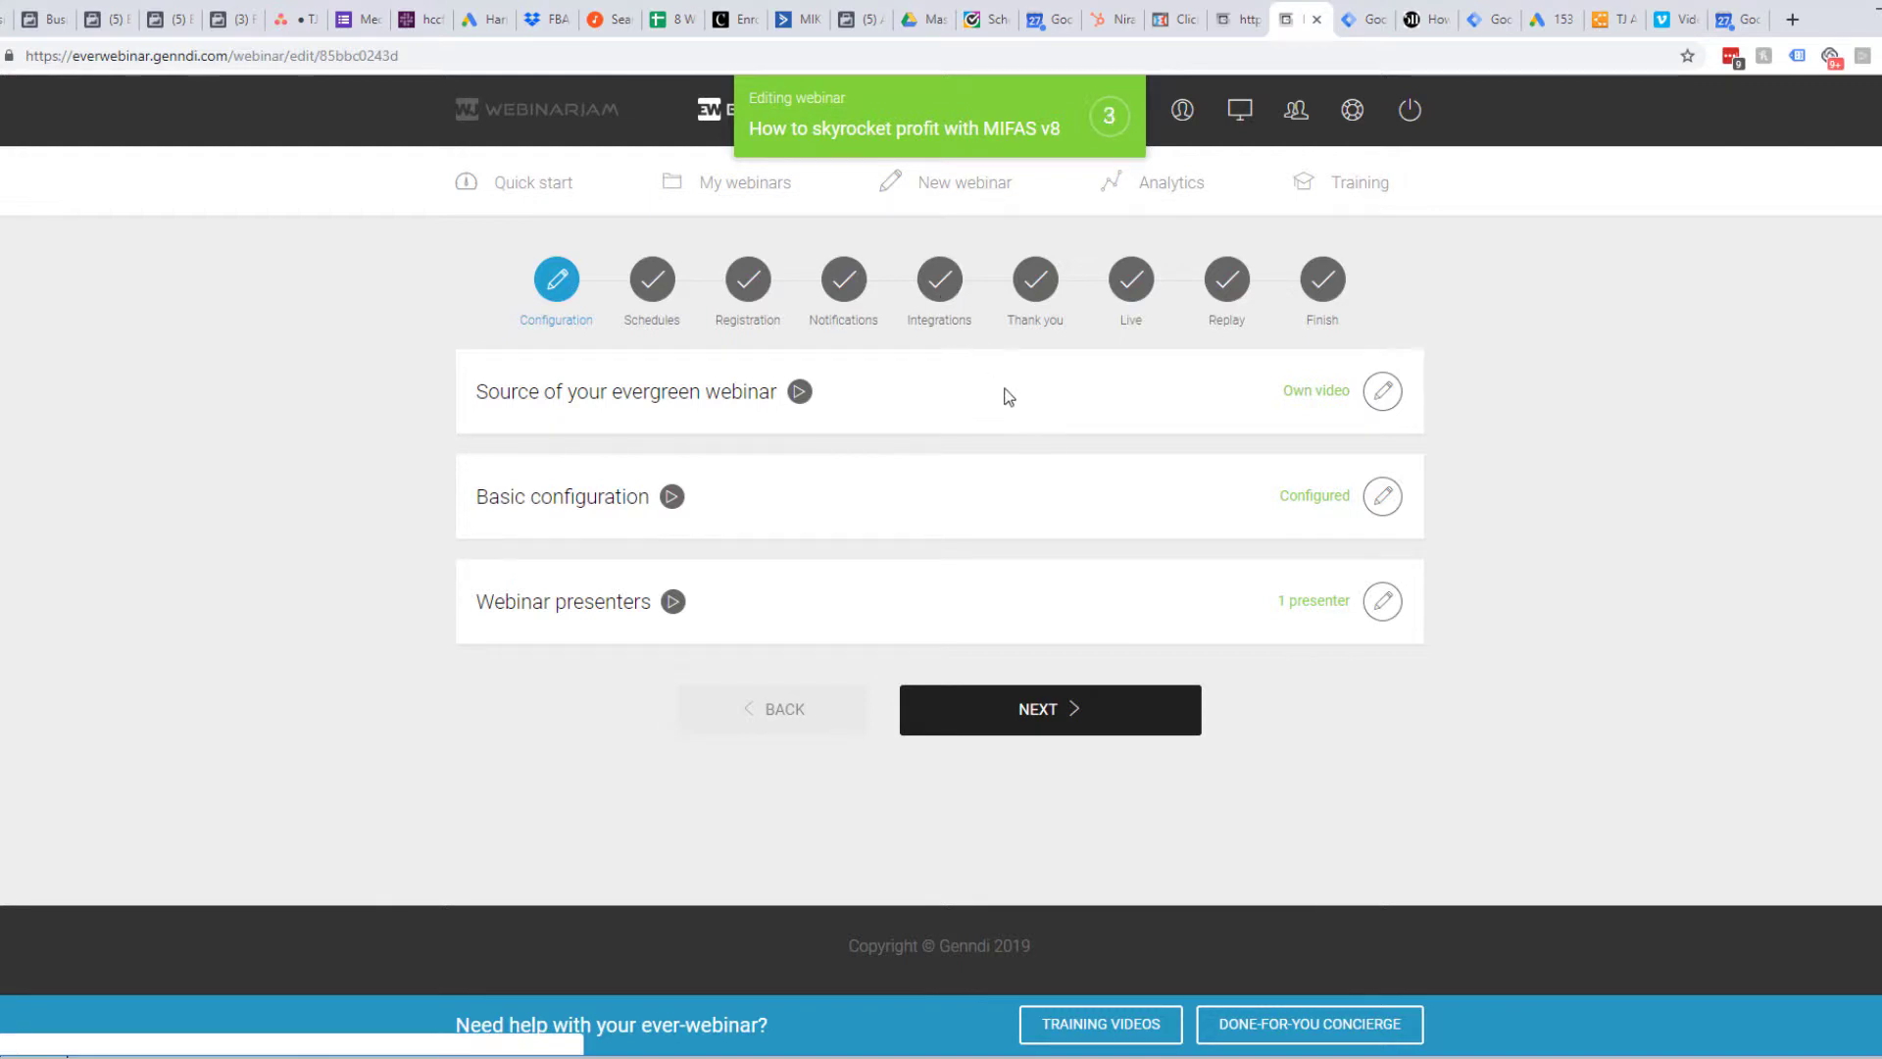
{"action": "left_click", "coordinate": [1129, 282]}
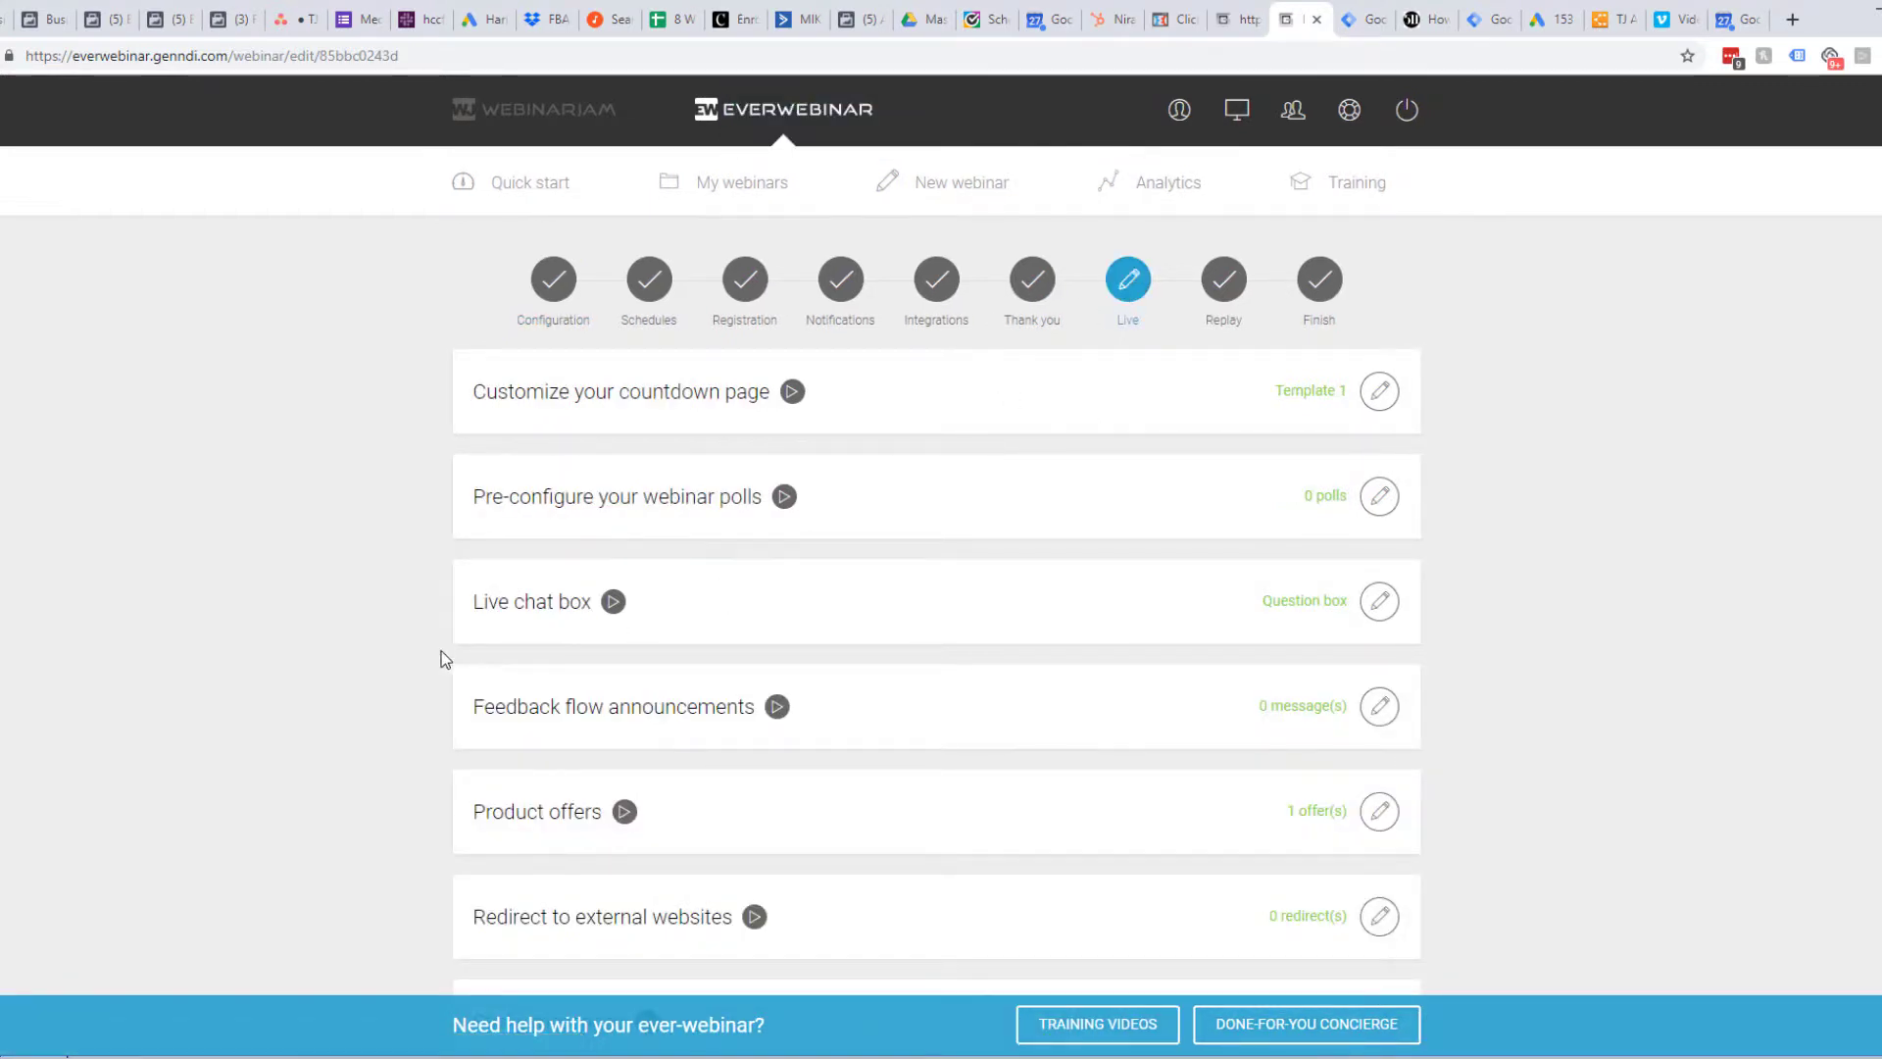
{"action": "scroll", "coordinate": [441, 650], "scroll_direction": "down", "scroll_amount": 2}
{"action": "left_click", "coordinate": [1382, 605]}
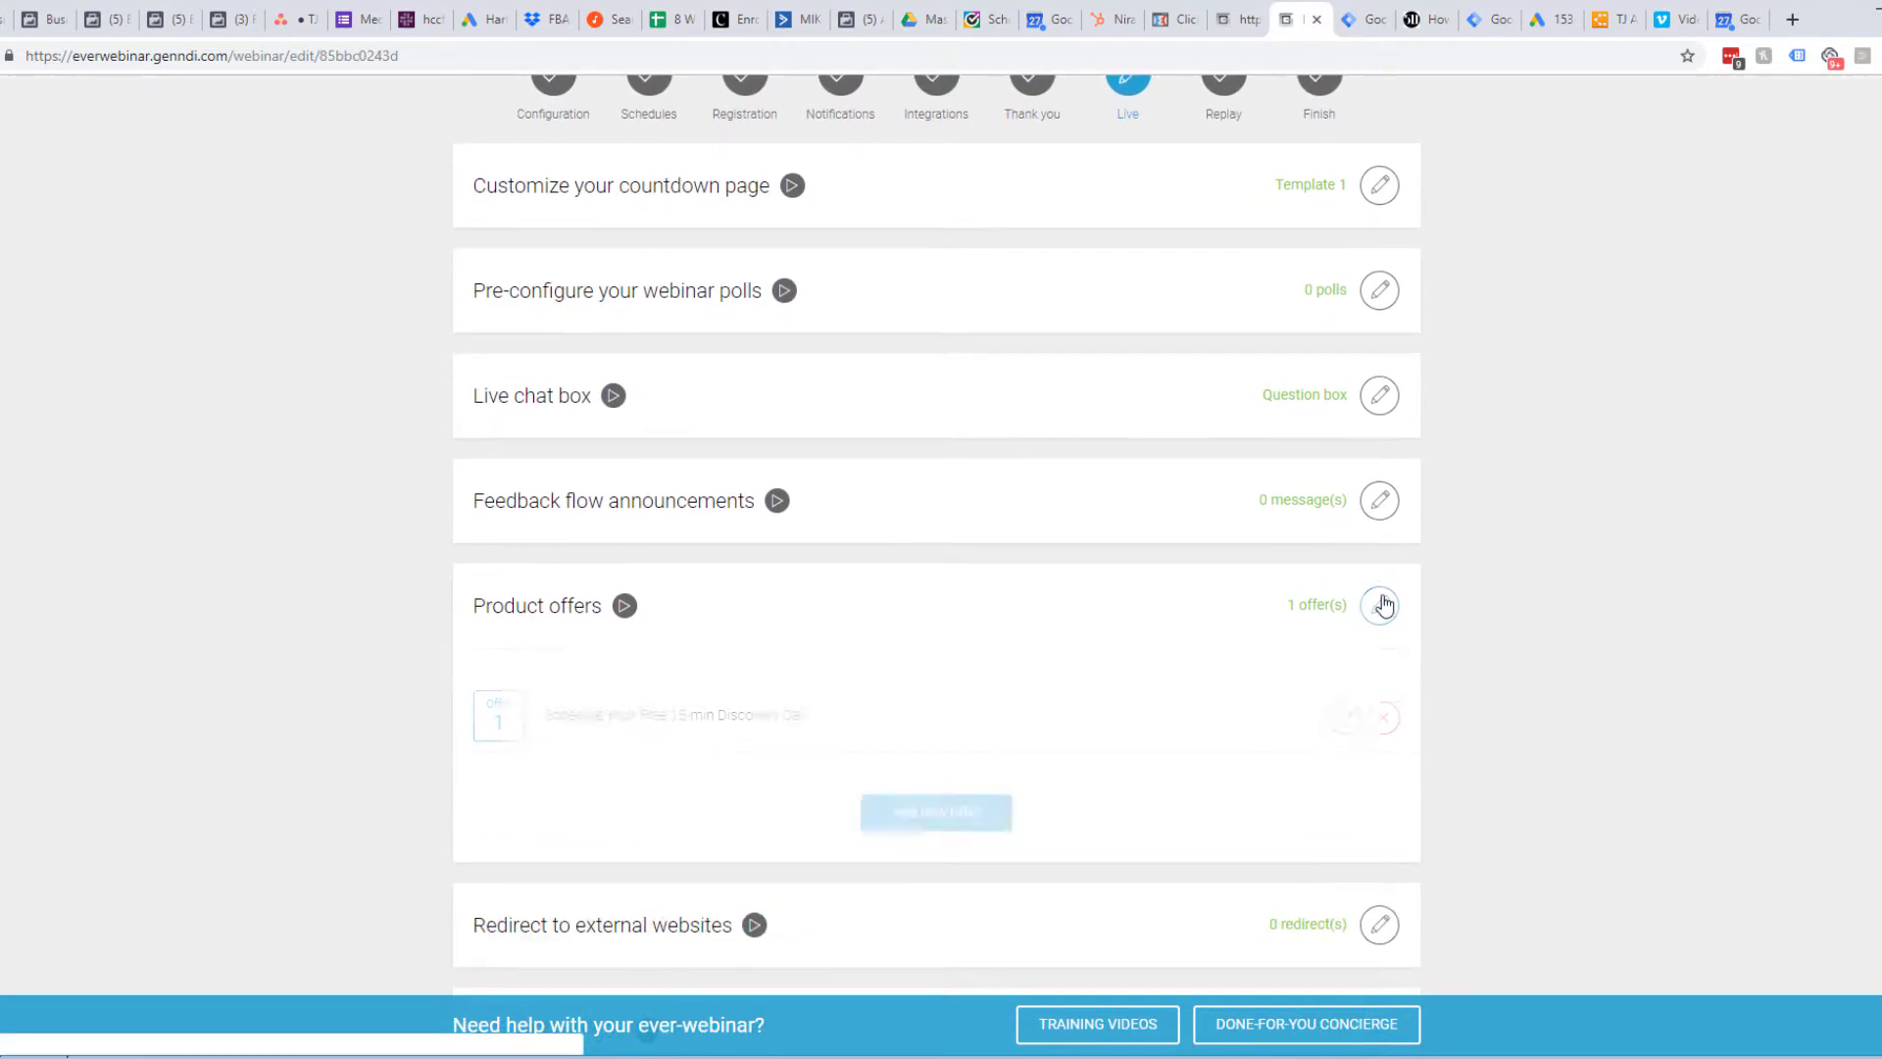
{"action": "scroll", "coordinate": [1362, 608], "scroll_direction": "down", "scroll_amount": 1}
{"action": "left_click", "coordinate": [1342, 614]}
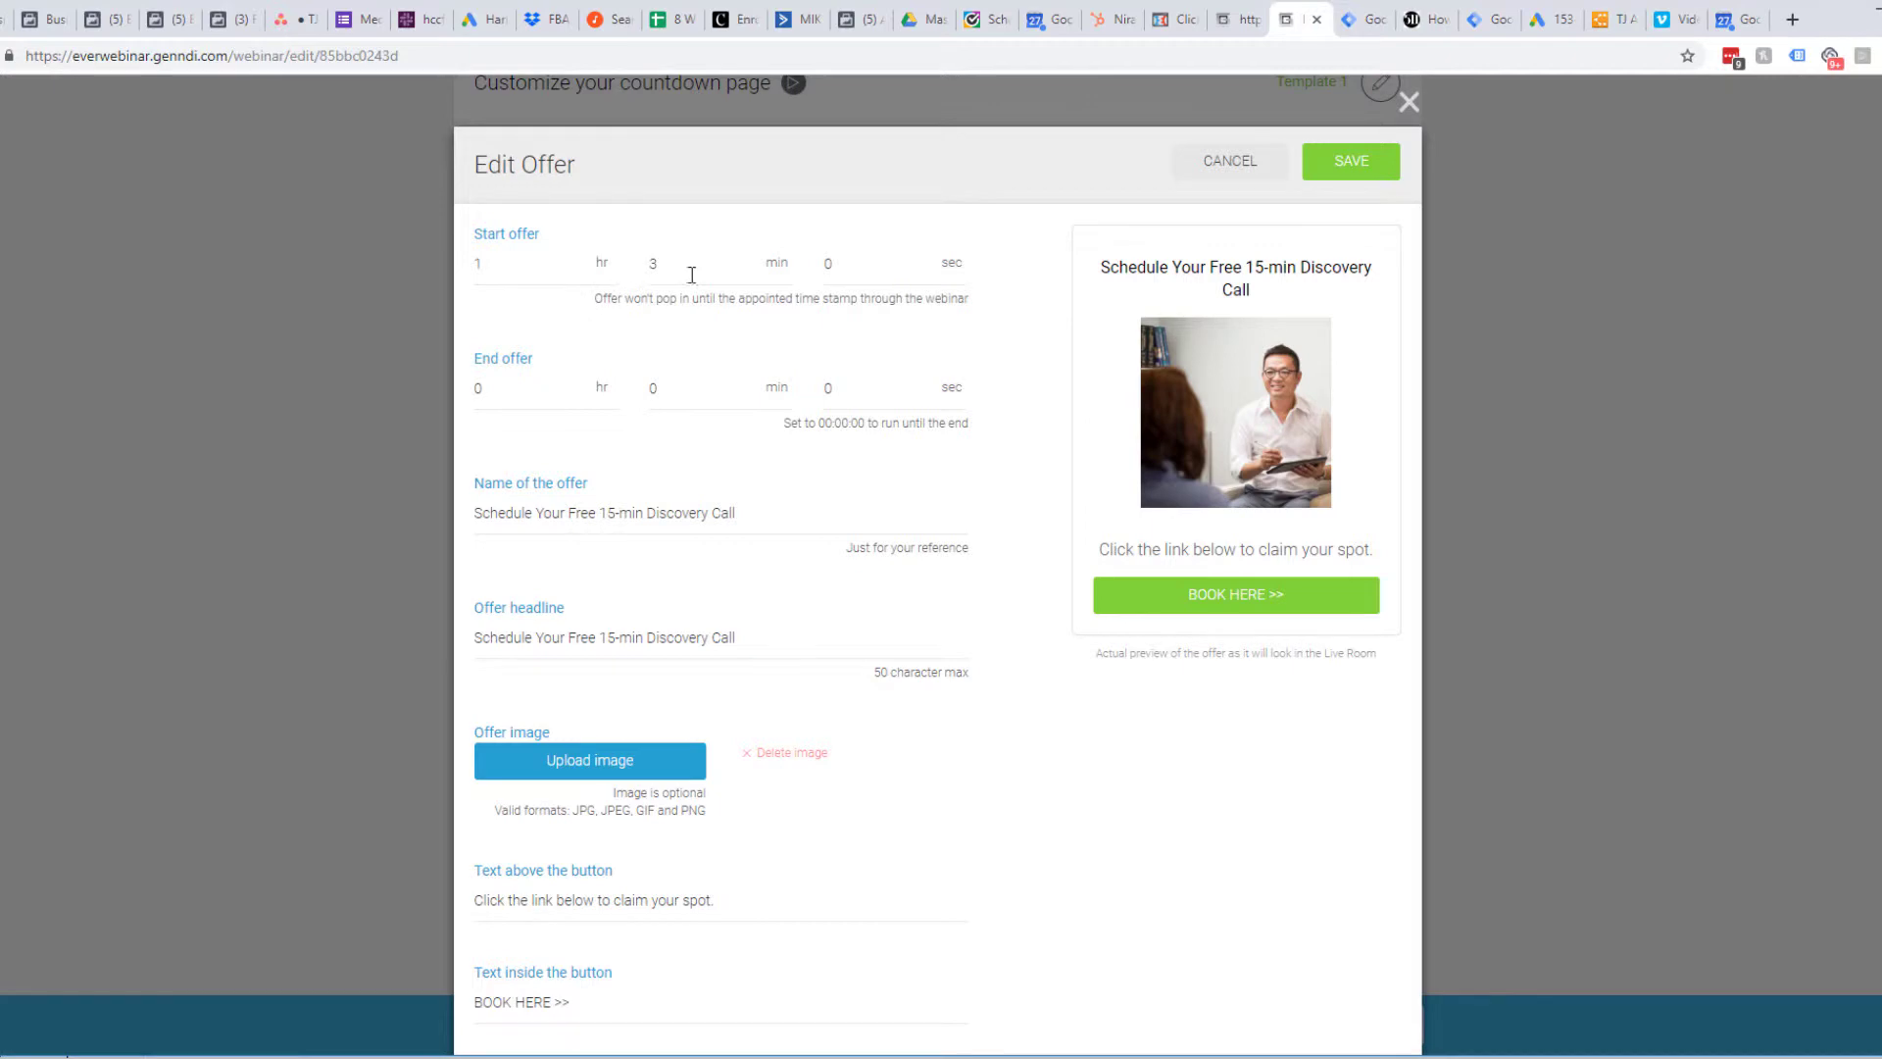
{"action": "left_click", "coordinate": [1409, 102]}
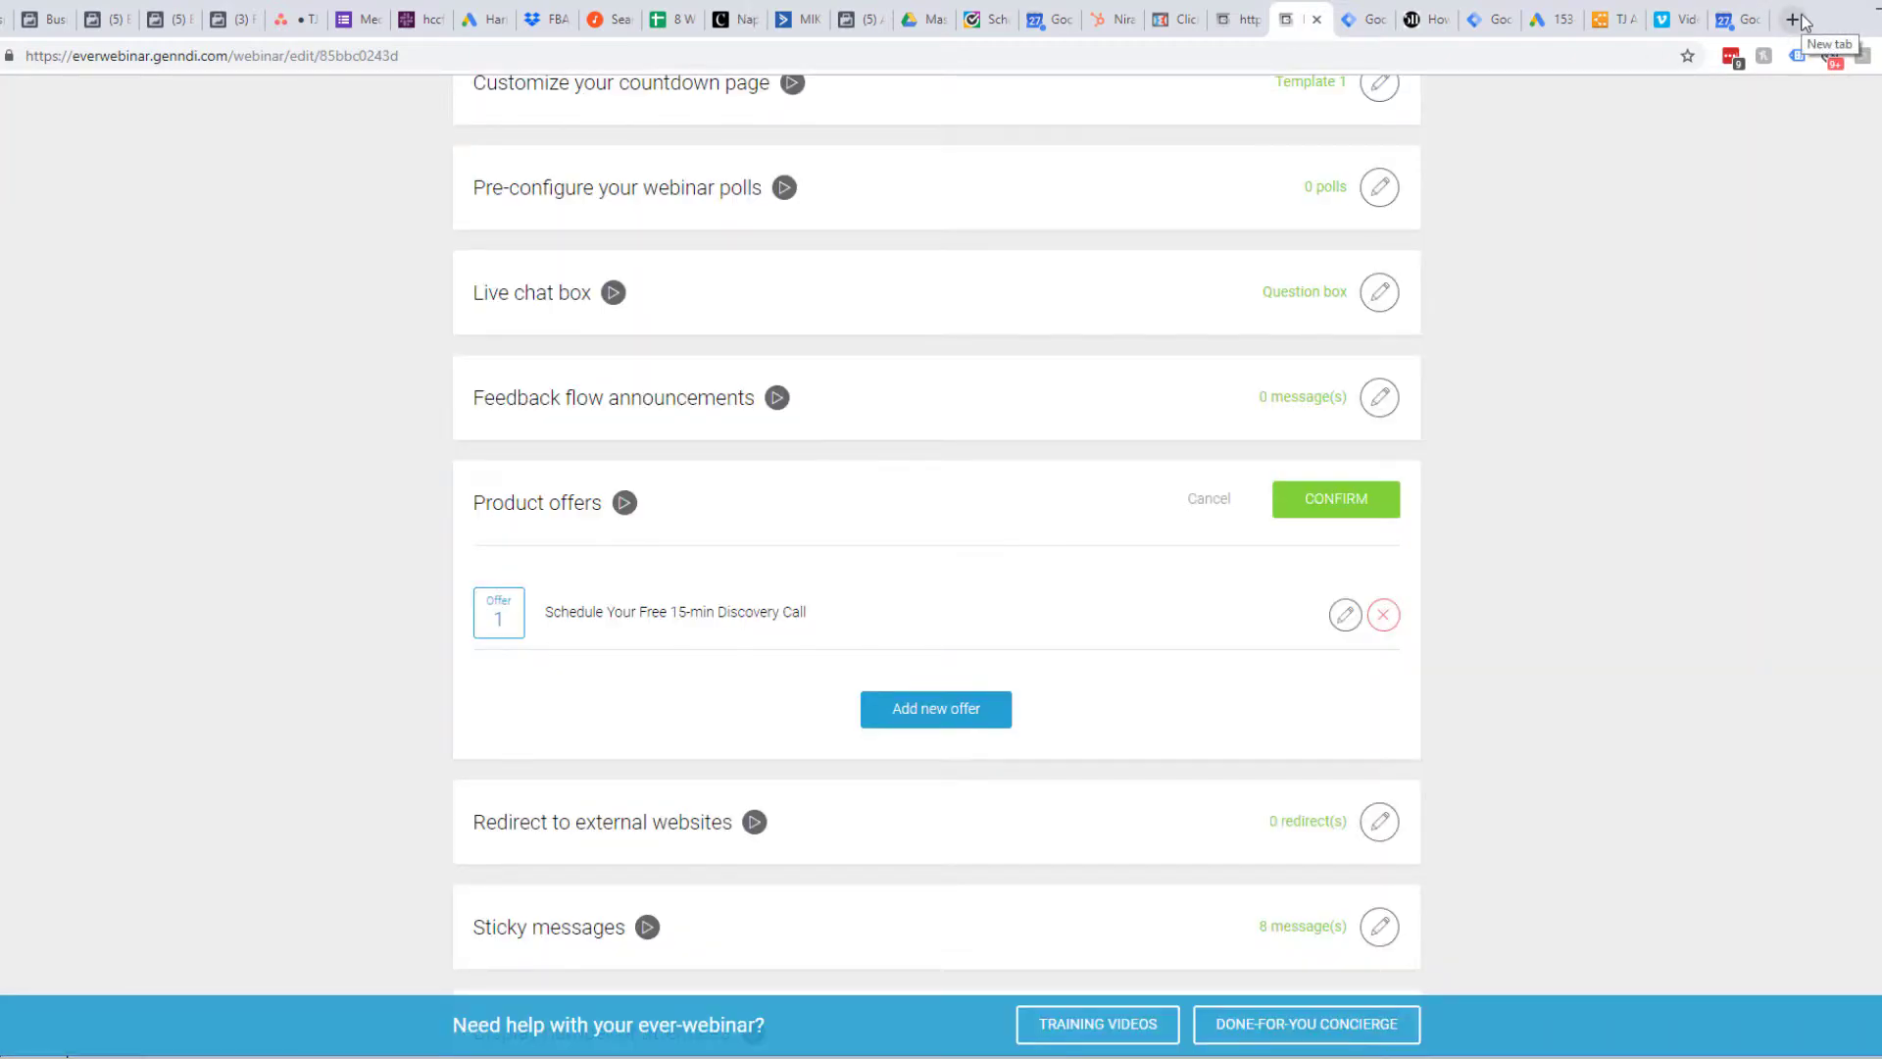
Step: Convert 63 minutes to milliseconds on CalculateMe and copy the 3,780,000 result
{"action": "left_click", "coordinate": [1793, 20]}
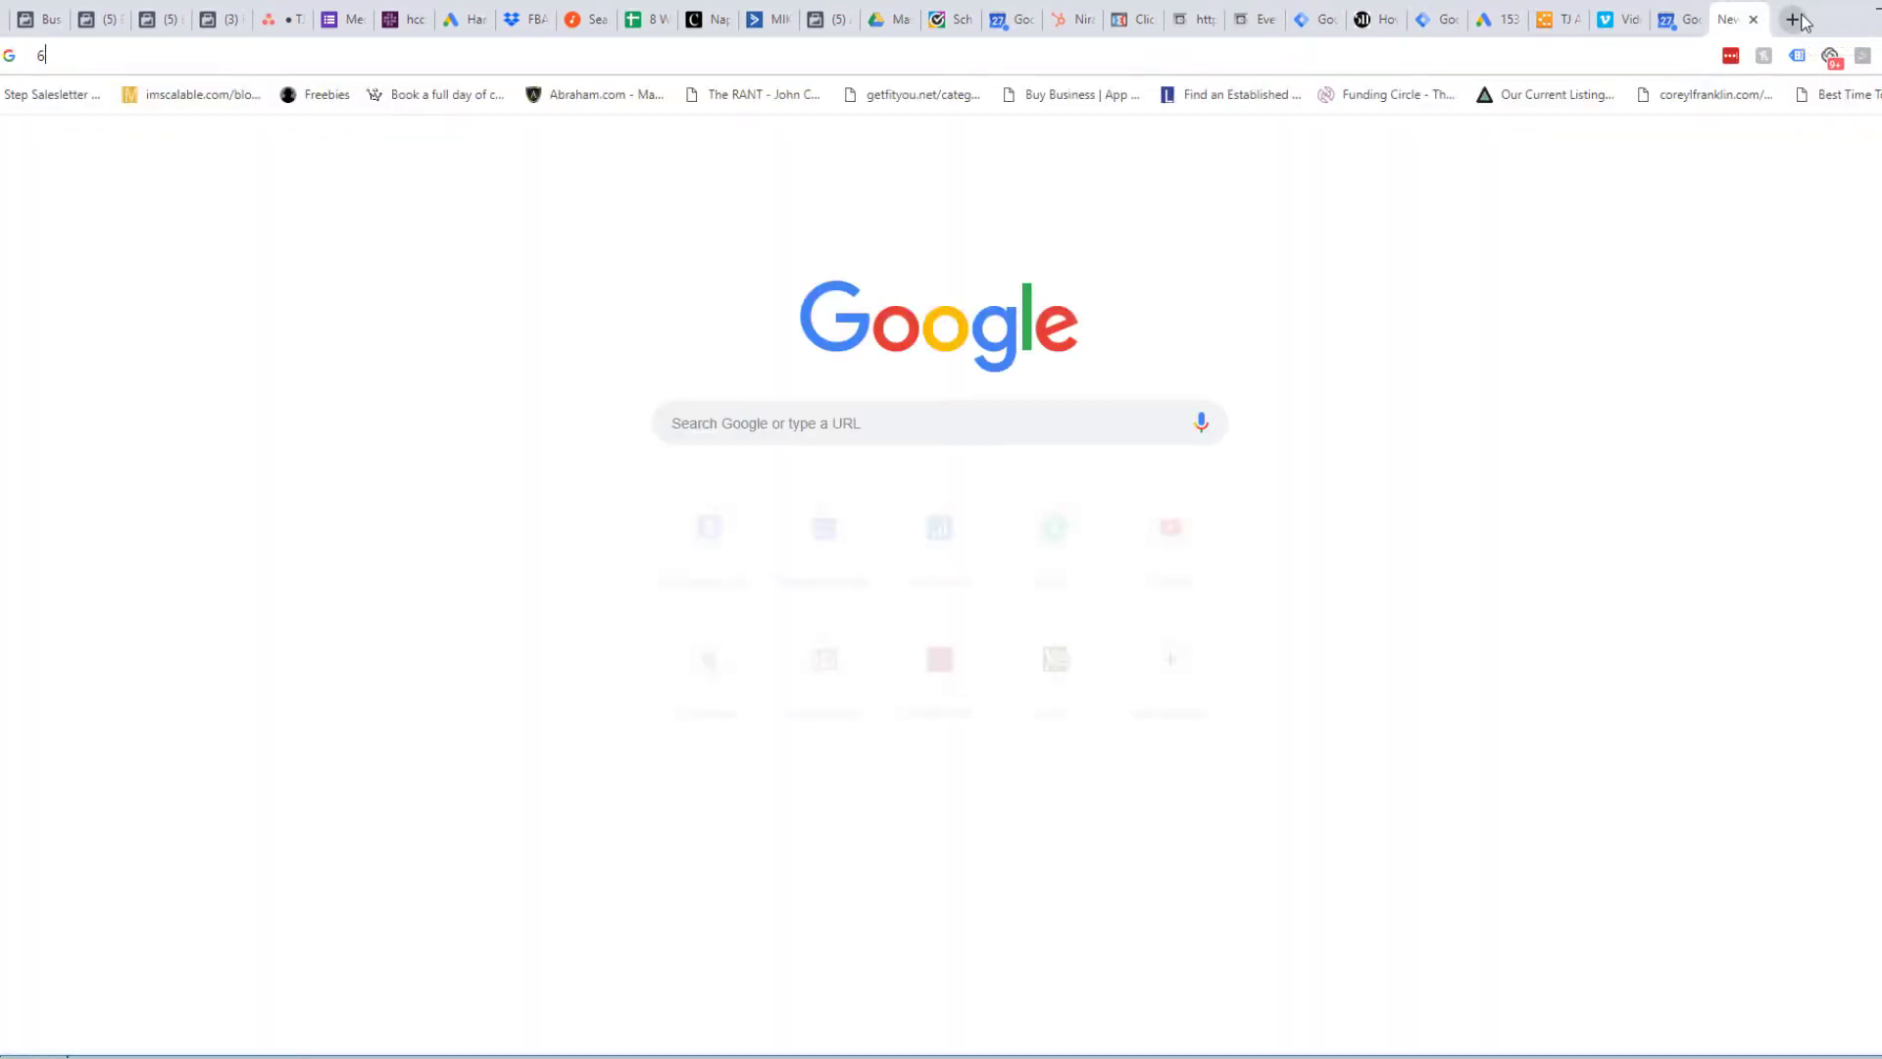
{"action": "type", "text": "63 minutes int"}
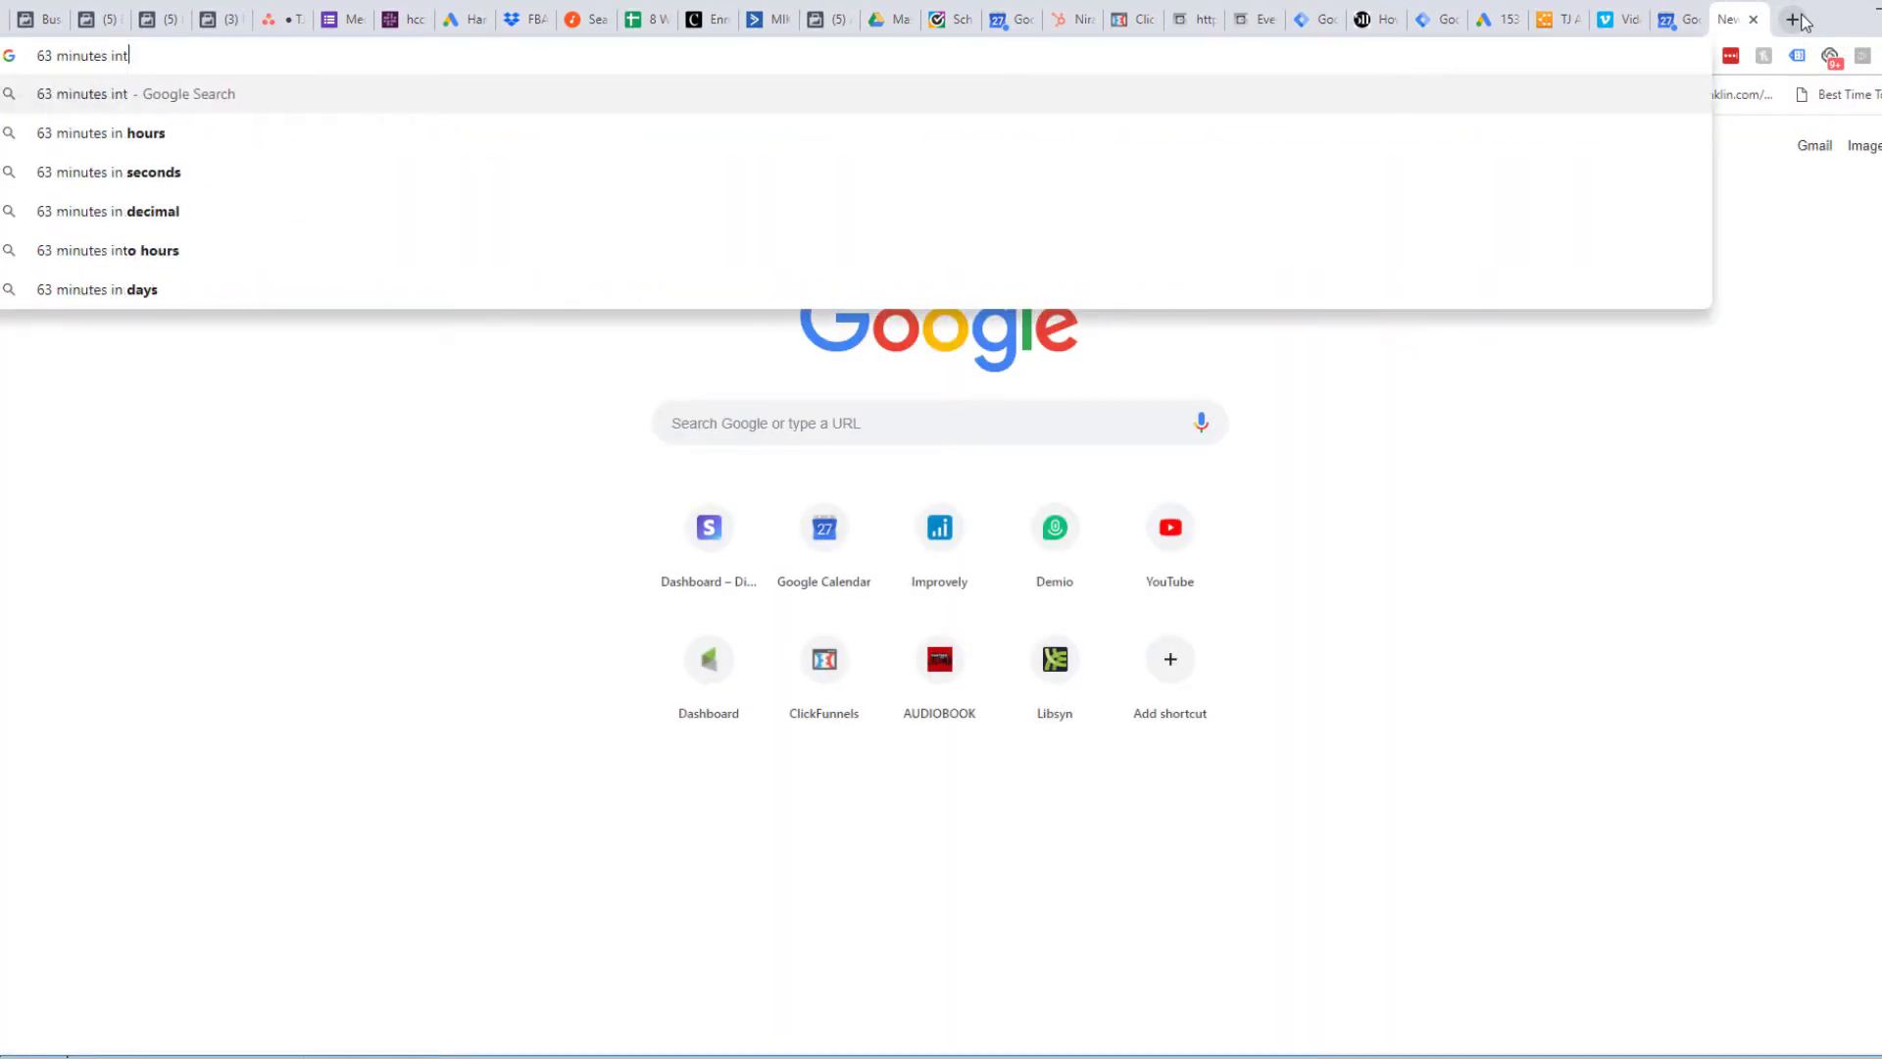
{"action": "type", "text": "o milliseconds"}
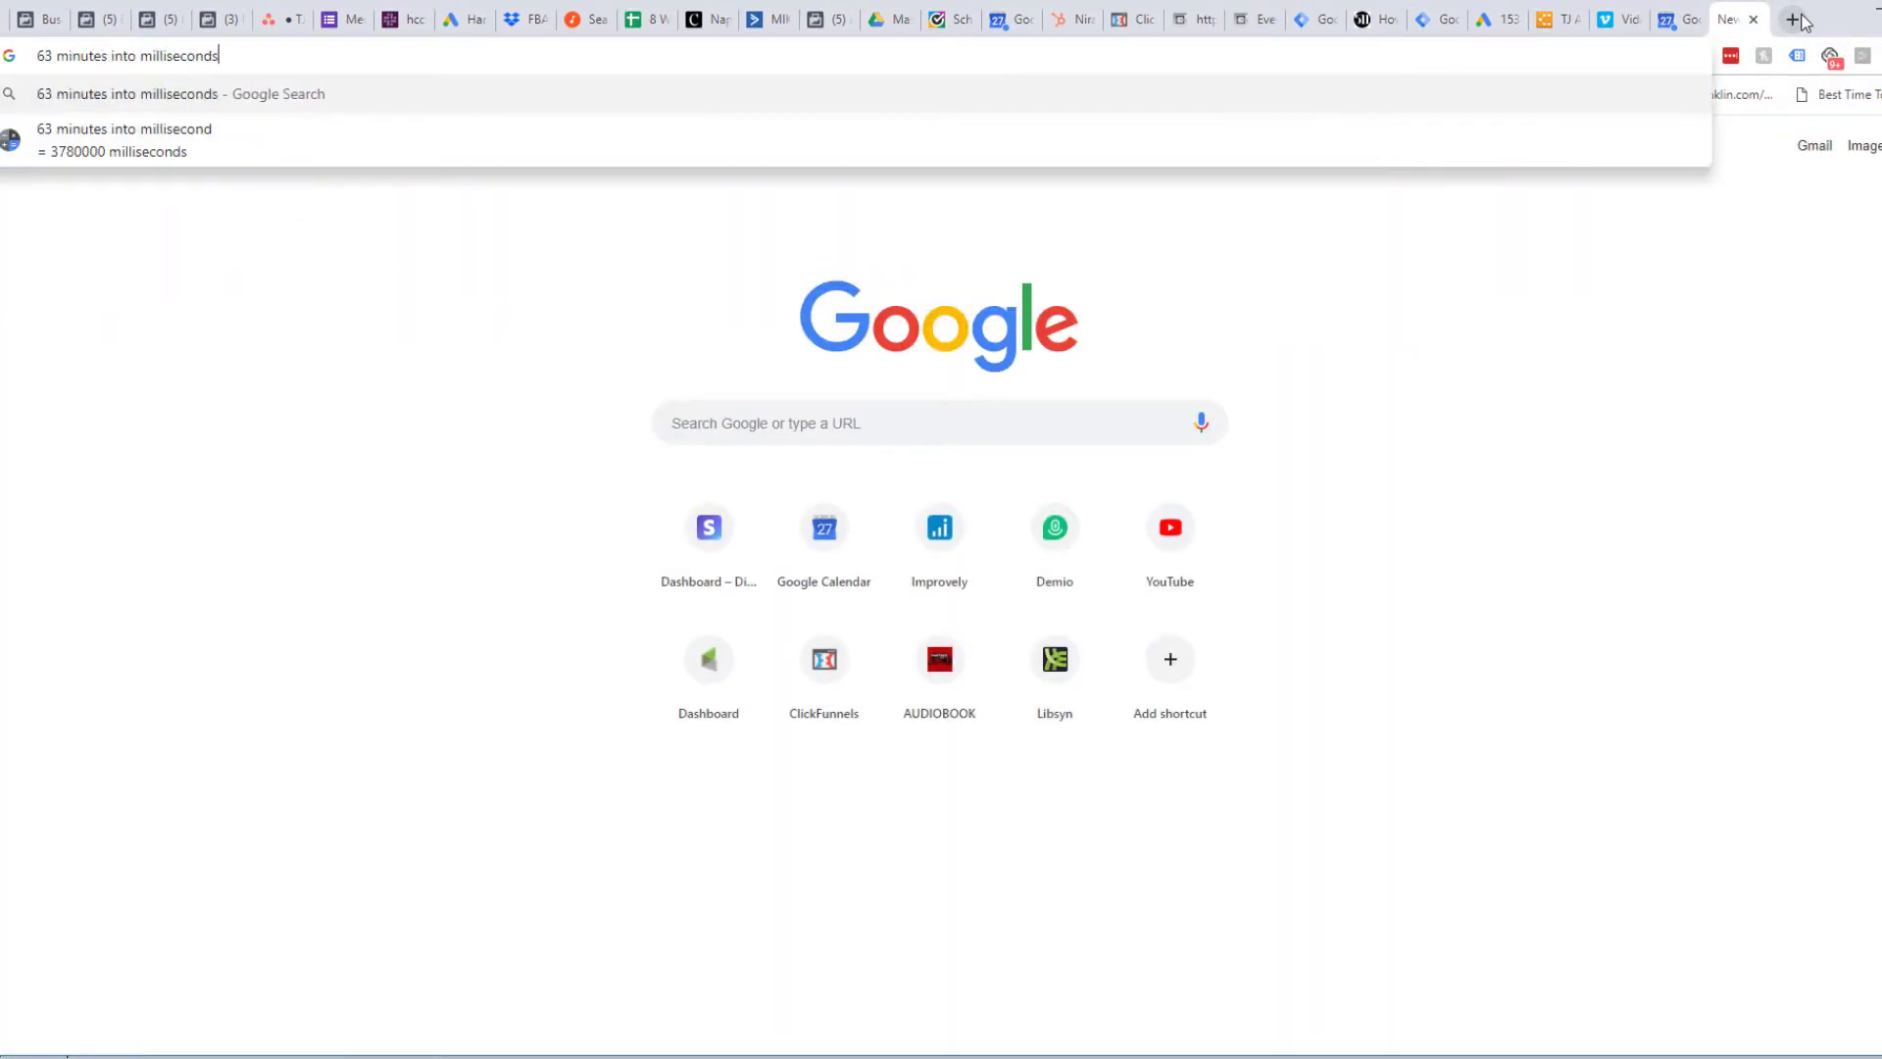
{"action": "key", "text": "Return"}
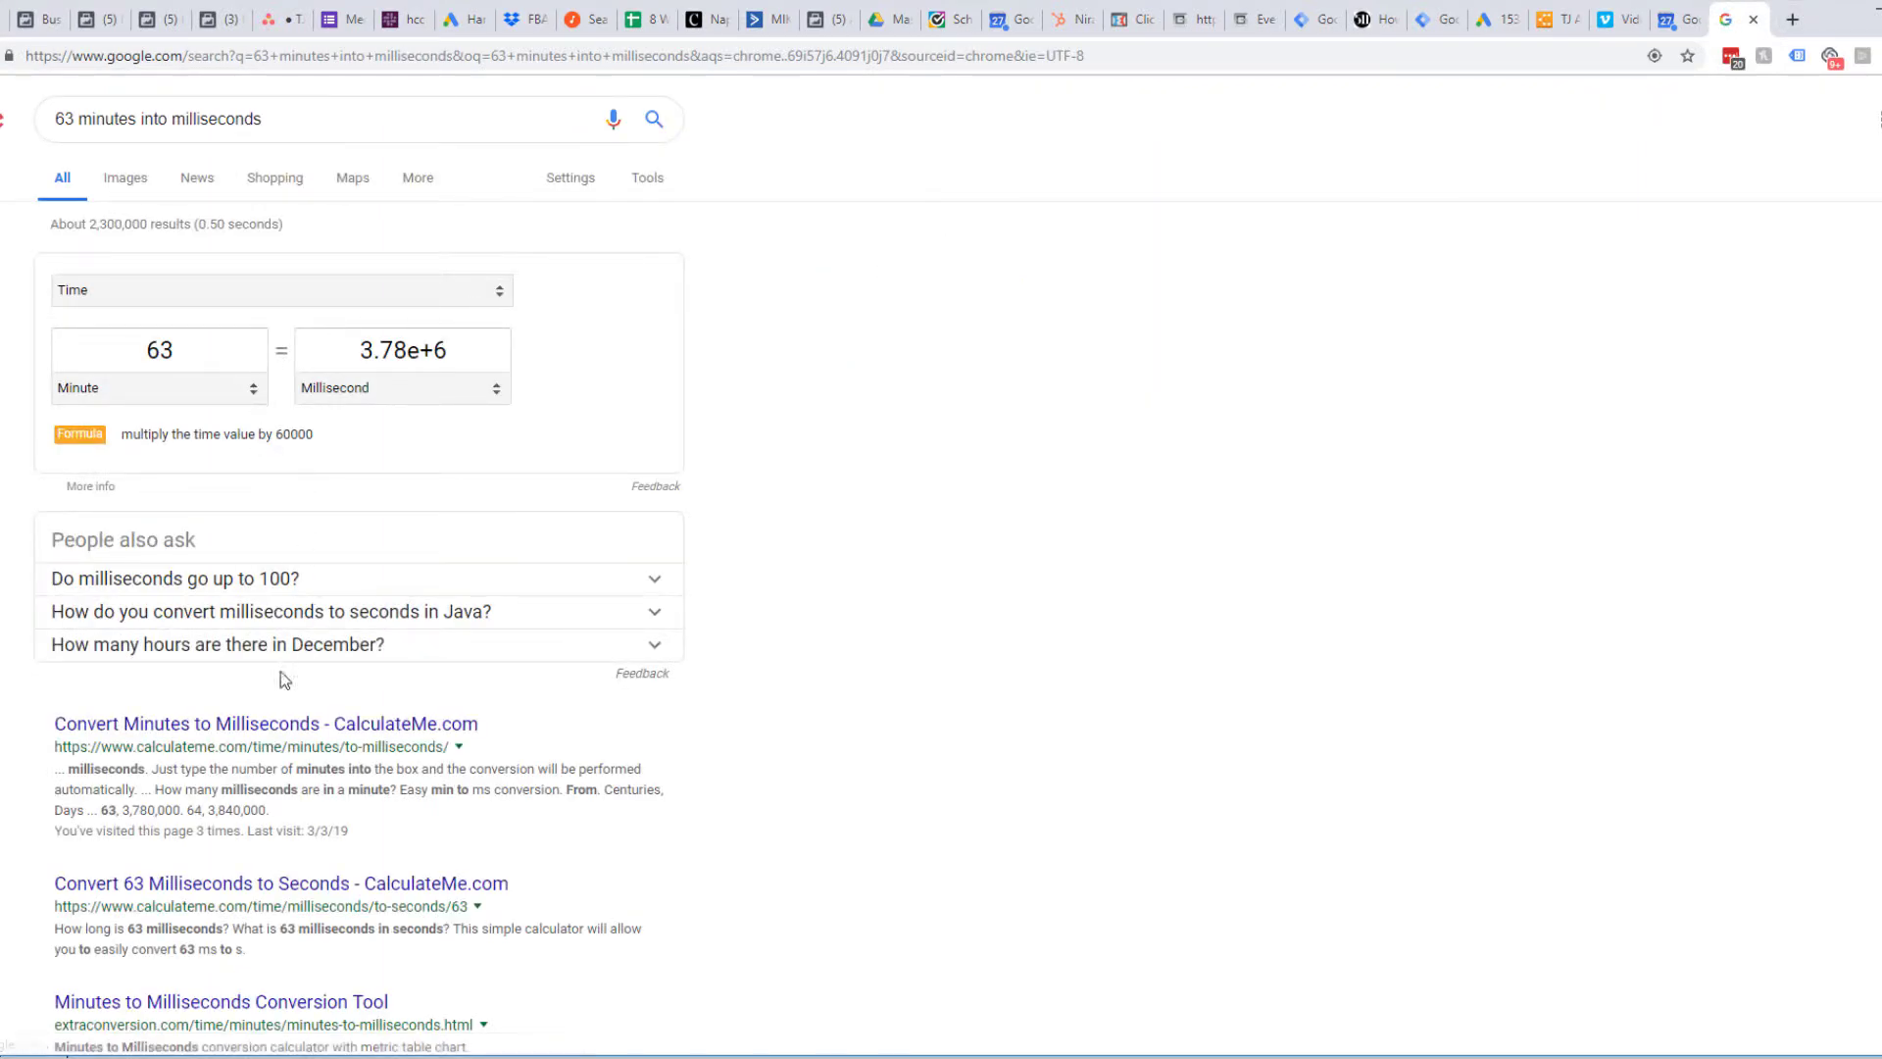
{"action": "left_click", "coordinate": [265, 724]}
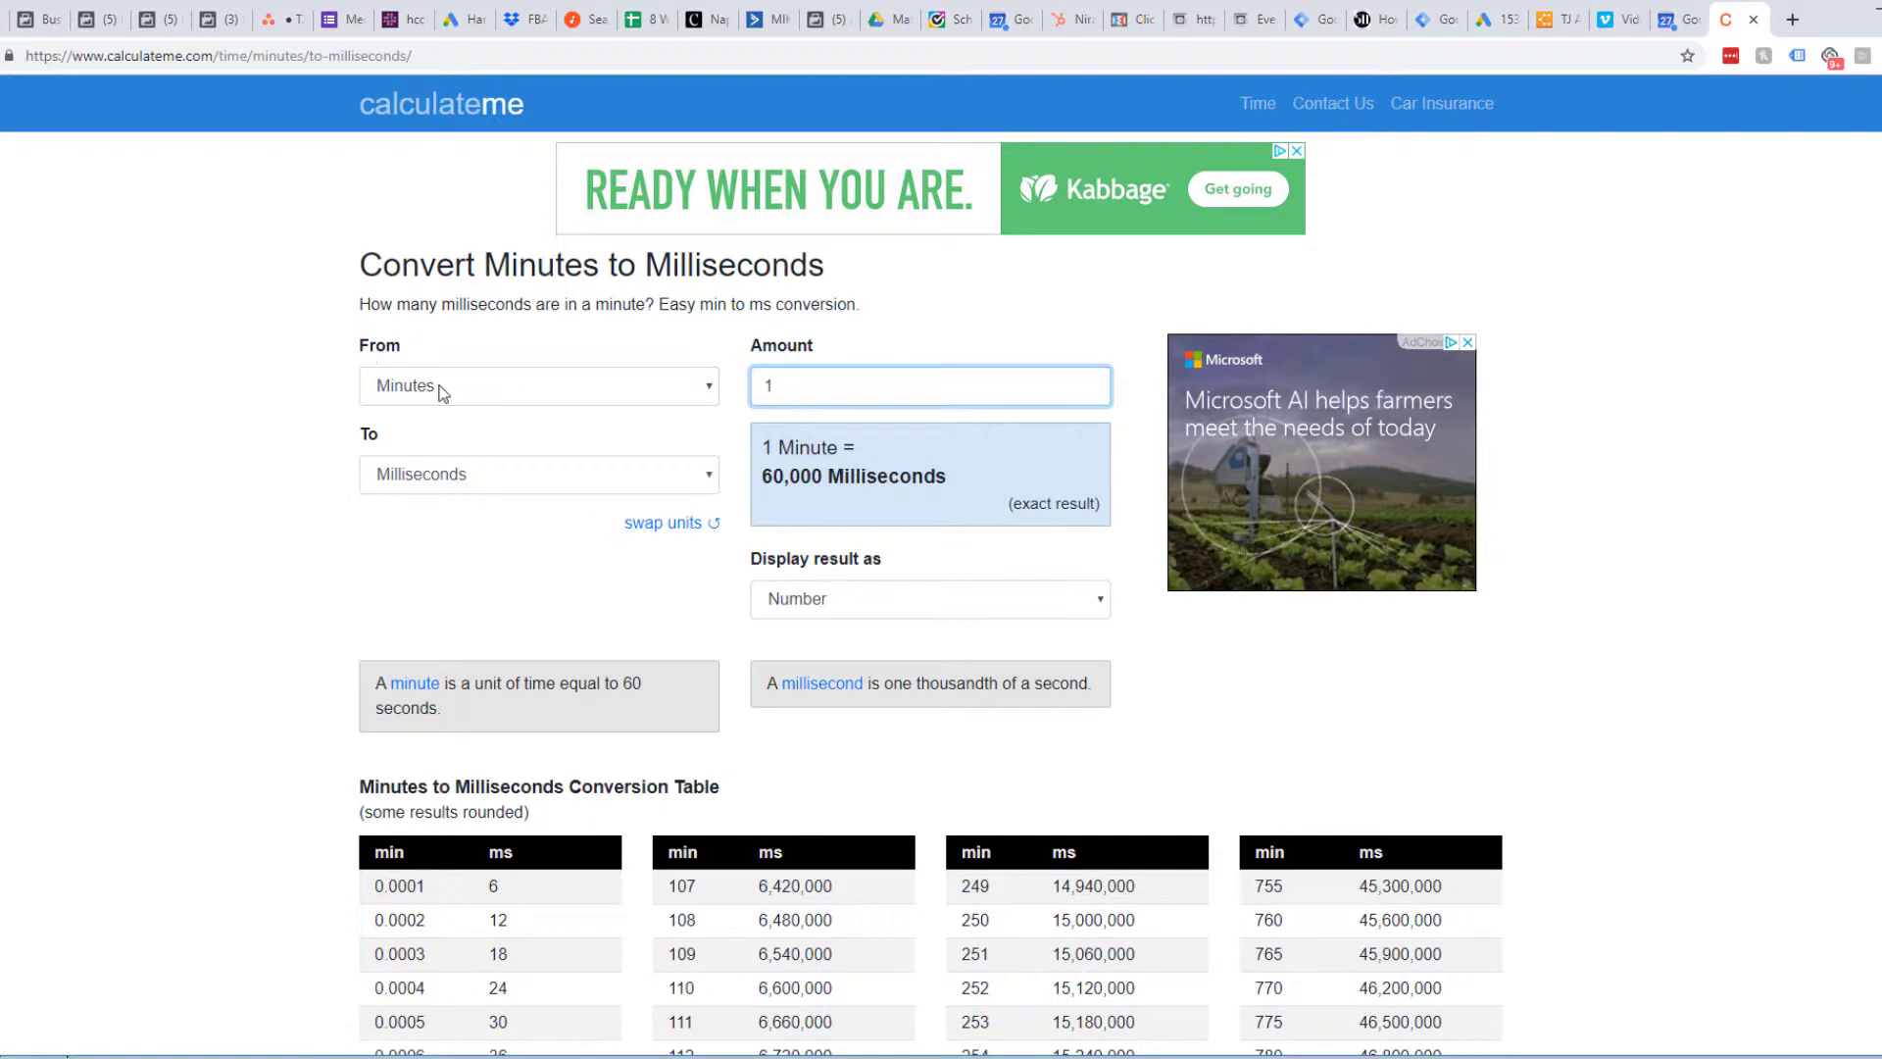
{"action": "double_click", "coordinate": [763, 386]}
{"action": "type", "text": "63"}
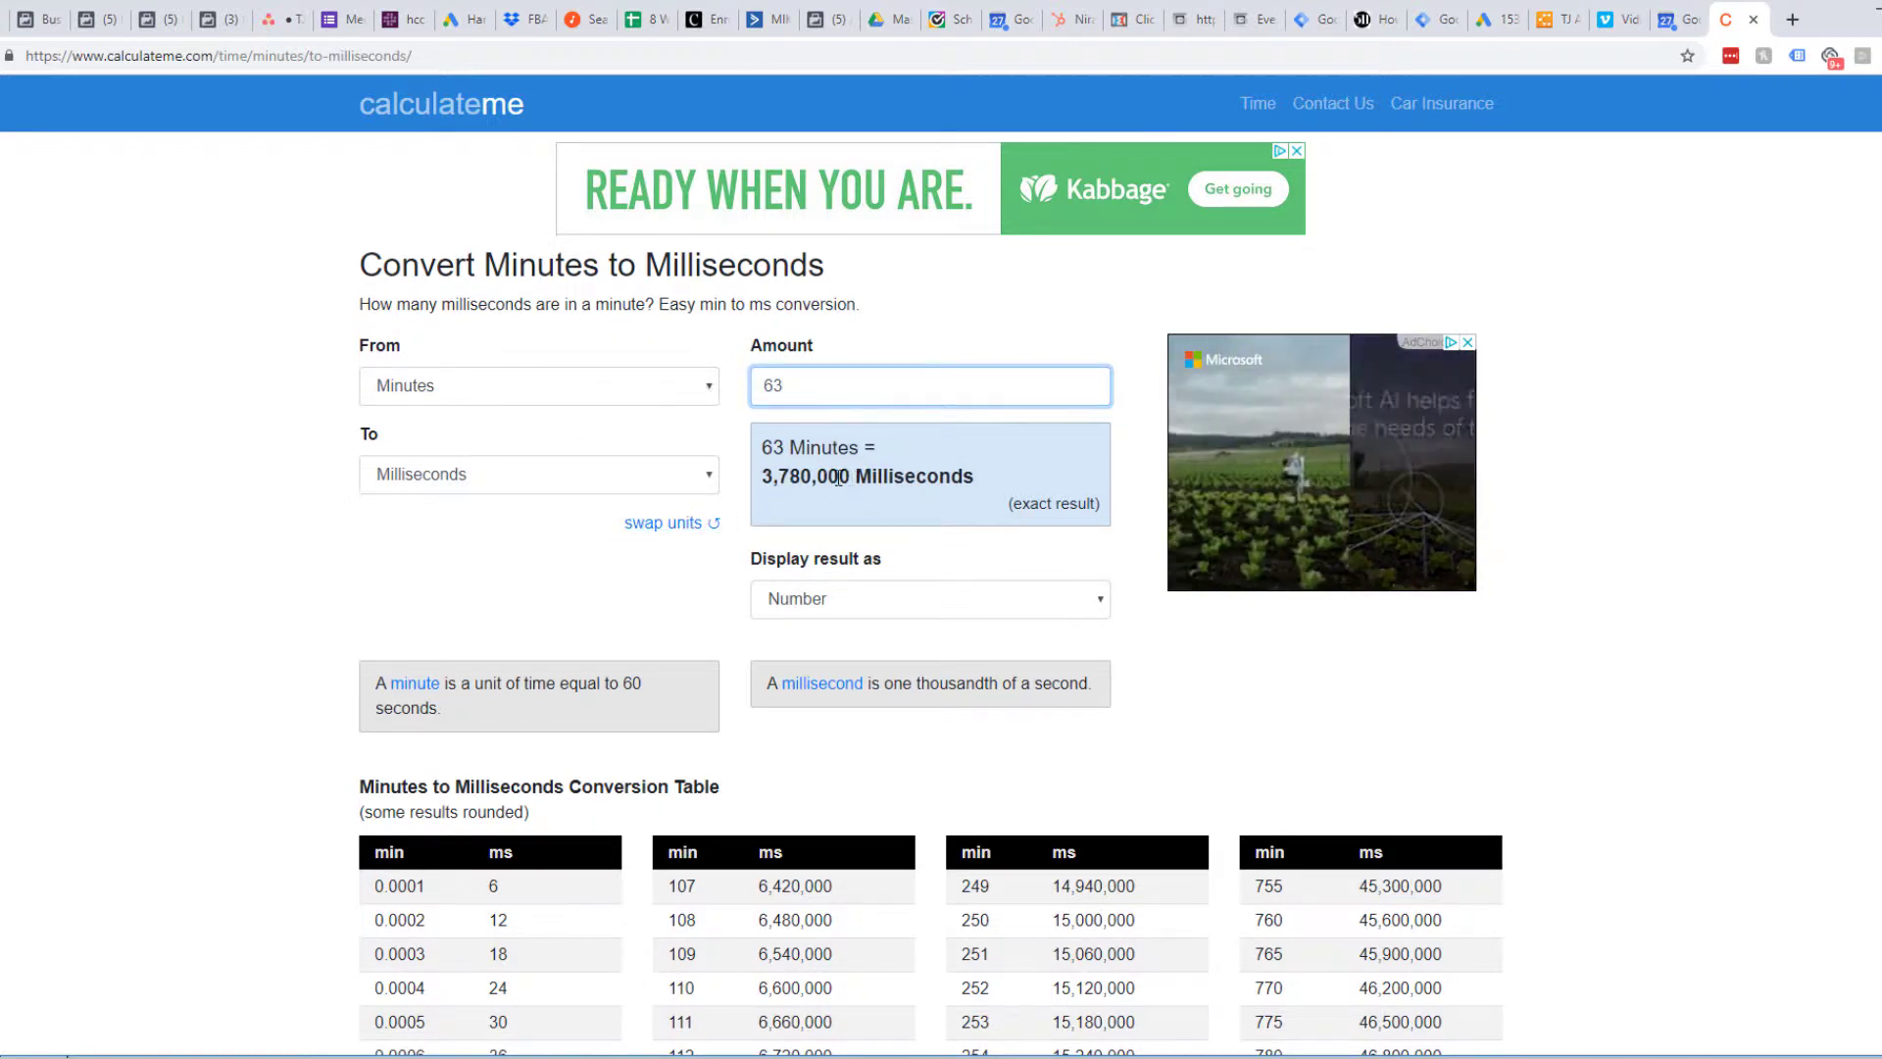
{"action": "double_click", "coordinate": [806, 476]}
{"action": "right_click", "coordinate": [764, 475]}
{"action": "left_click", "coordinate": [794, 487]}
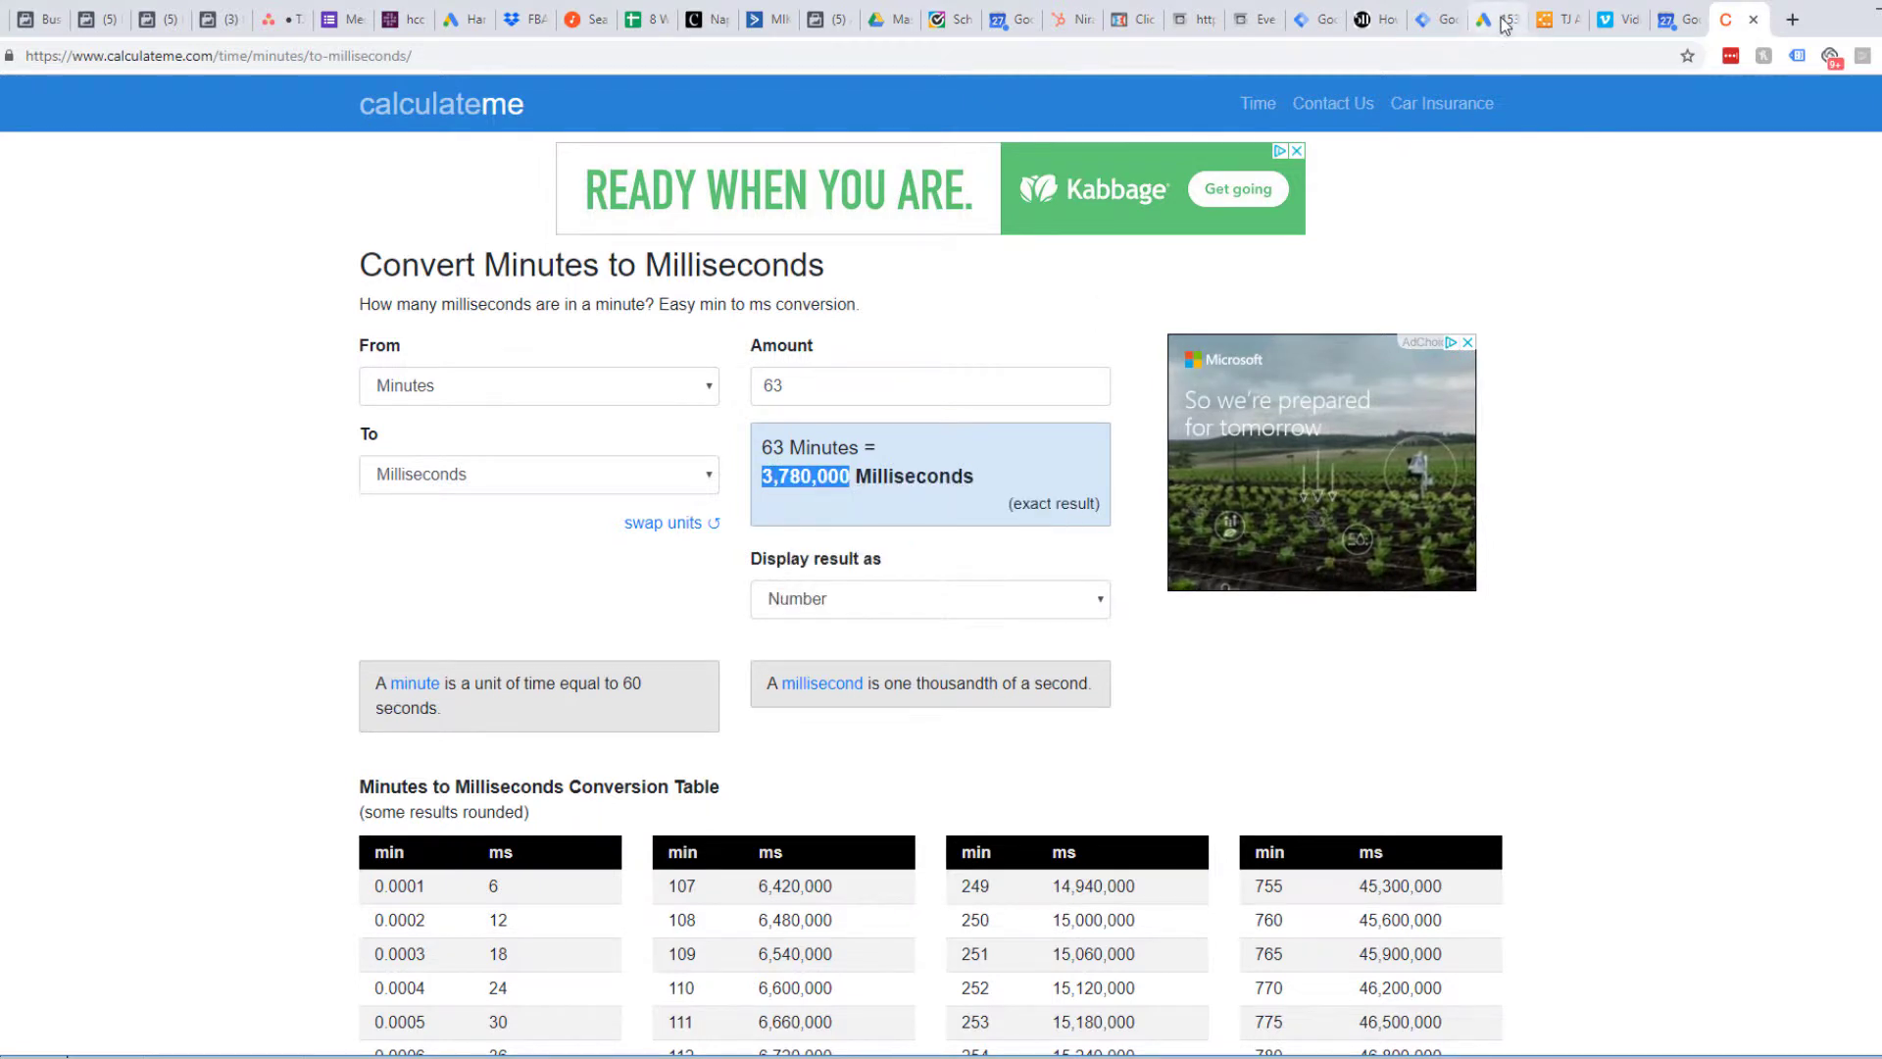
{"action": "left_click", "coordinate": [1292, 21]}
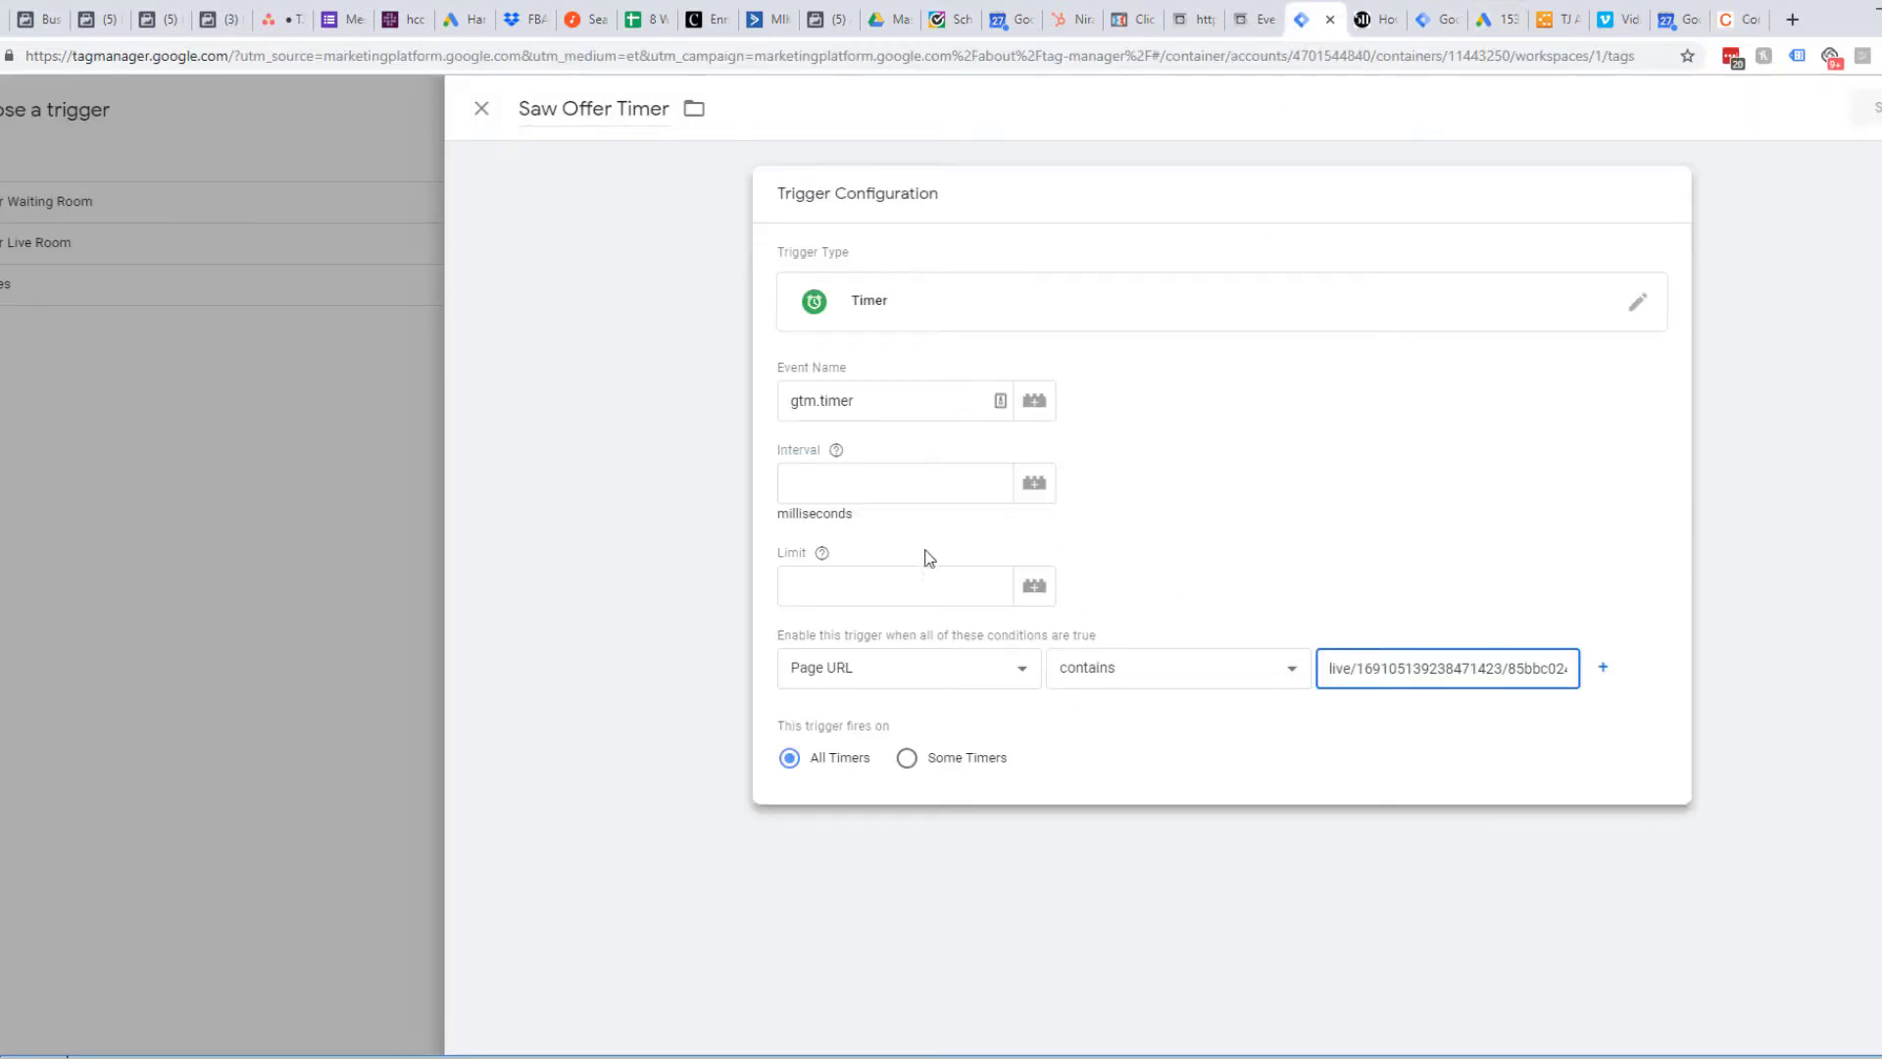
Step: Set the timer interval to 3780000 milliseconds with limit 1 and save the trigger
{"action": "left_click", "coordinate": [848, 490]}
{"action": "key", "text": "ctrl+v"}
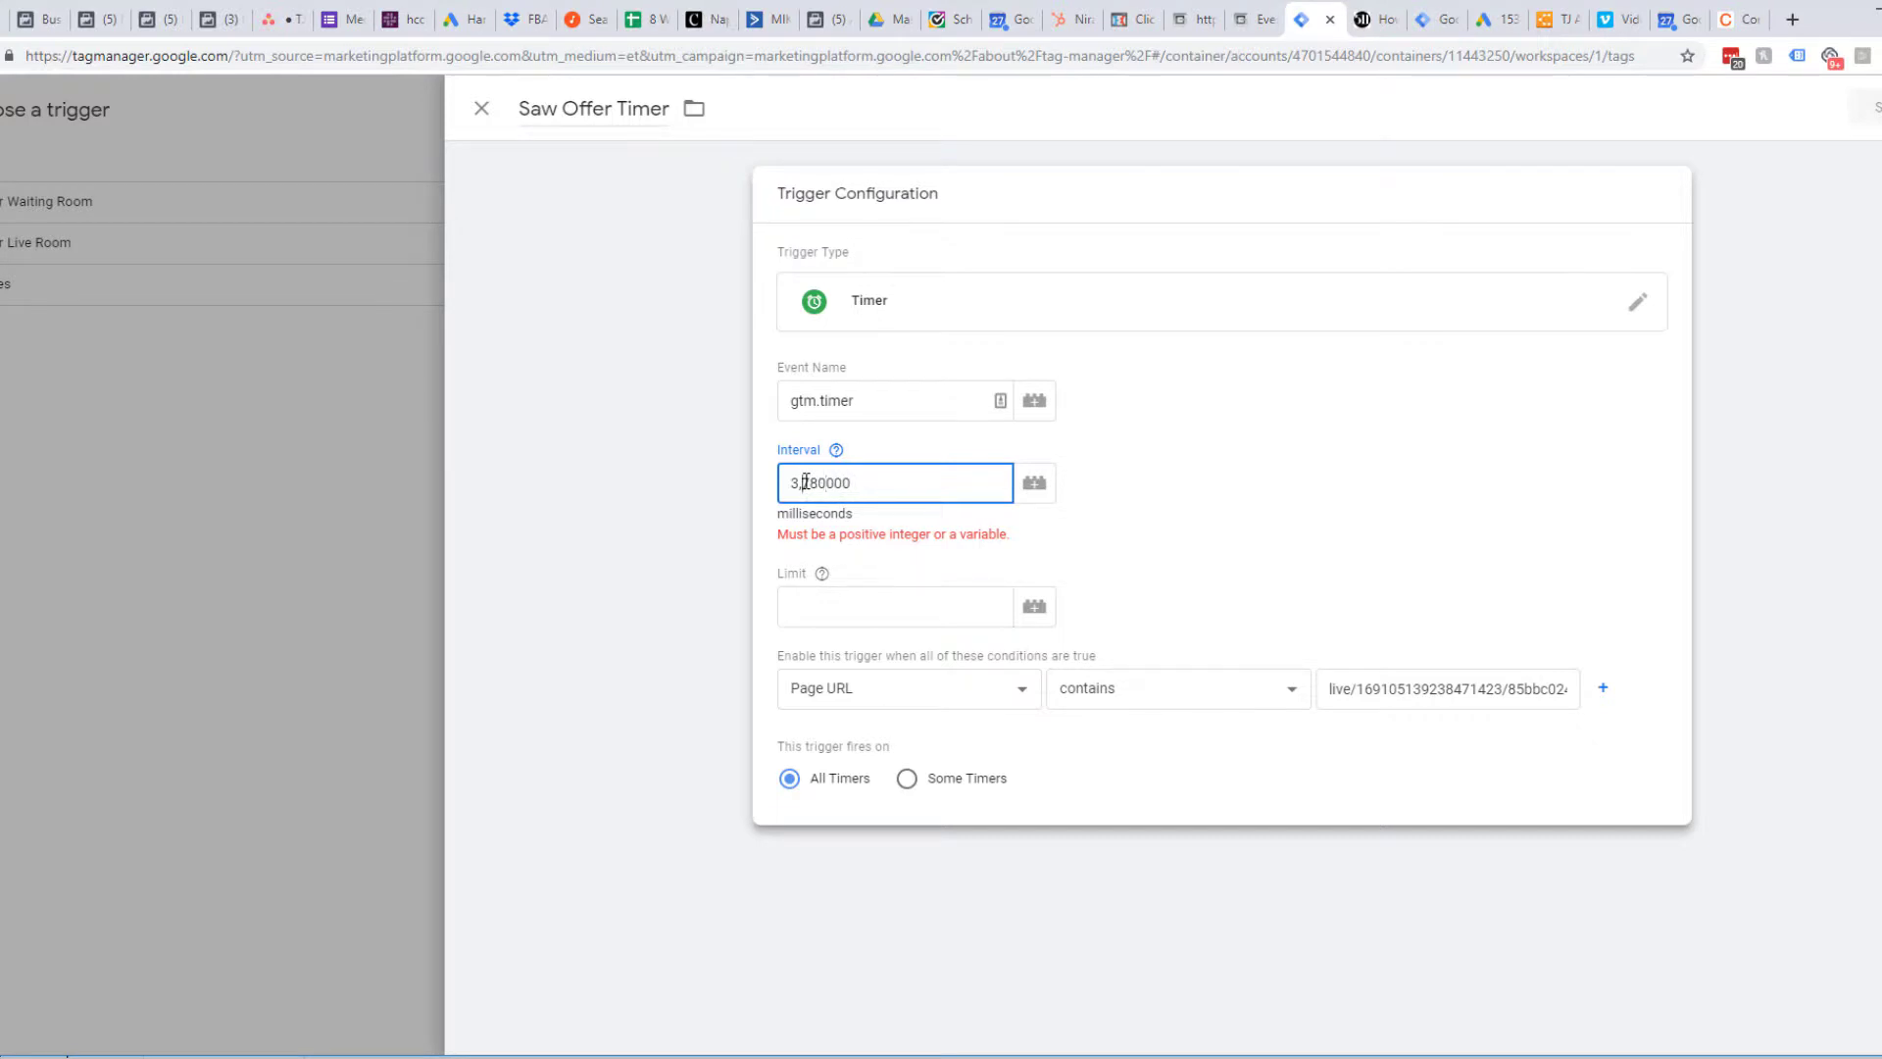
{"action": "key", "text": "BackSpace"}
{"action": "left_click", "coordinate": [882, 593]}
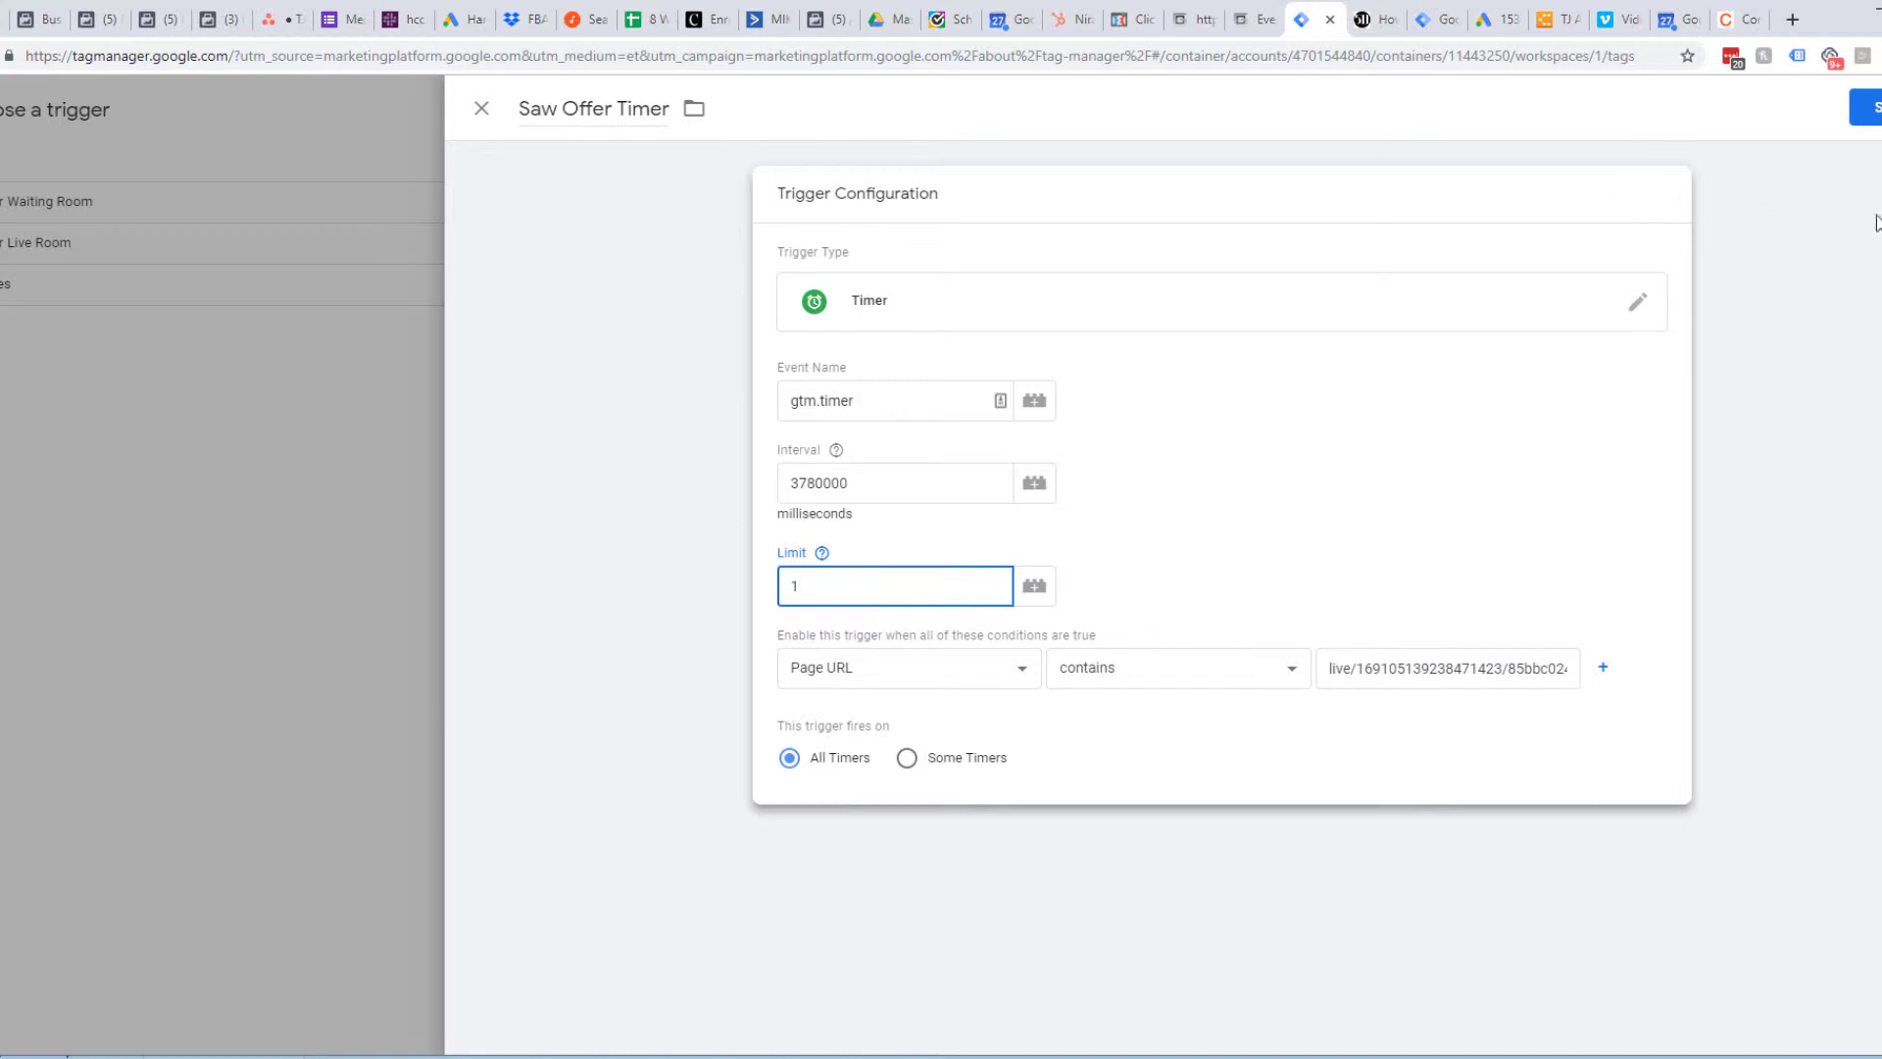
{"action": "left_click", "coordinate": [1866, 108]}
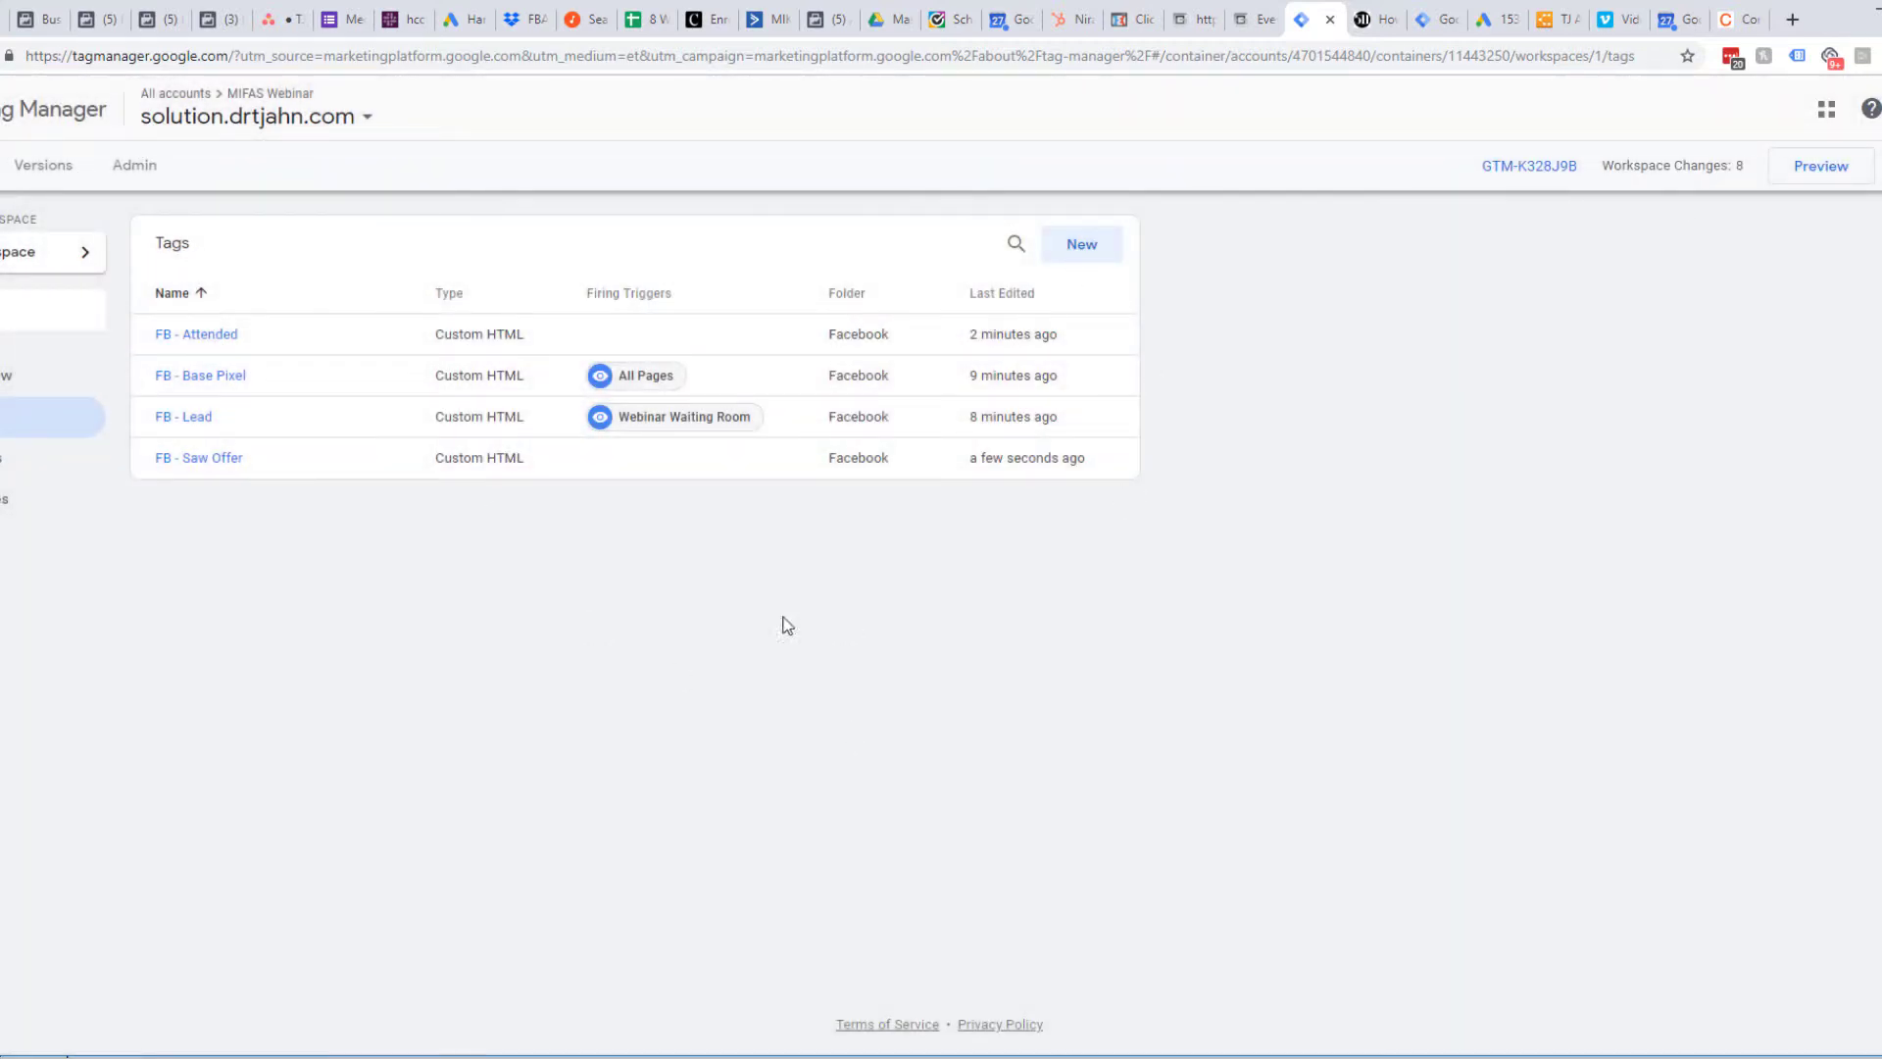
Step: Reload the Tags list to show each Facebook tag's firing trigger, then enter Preview mode
{"action": "key", "text": "F5"}
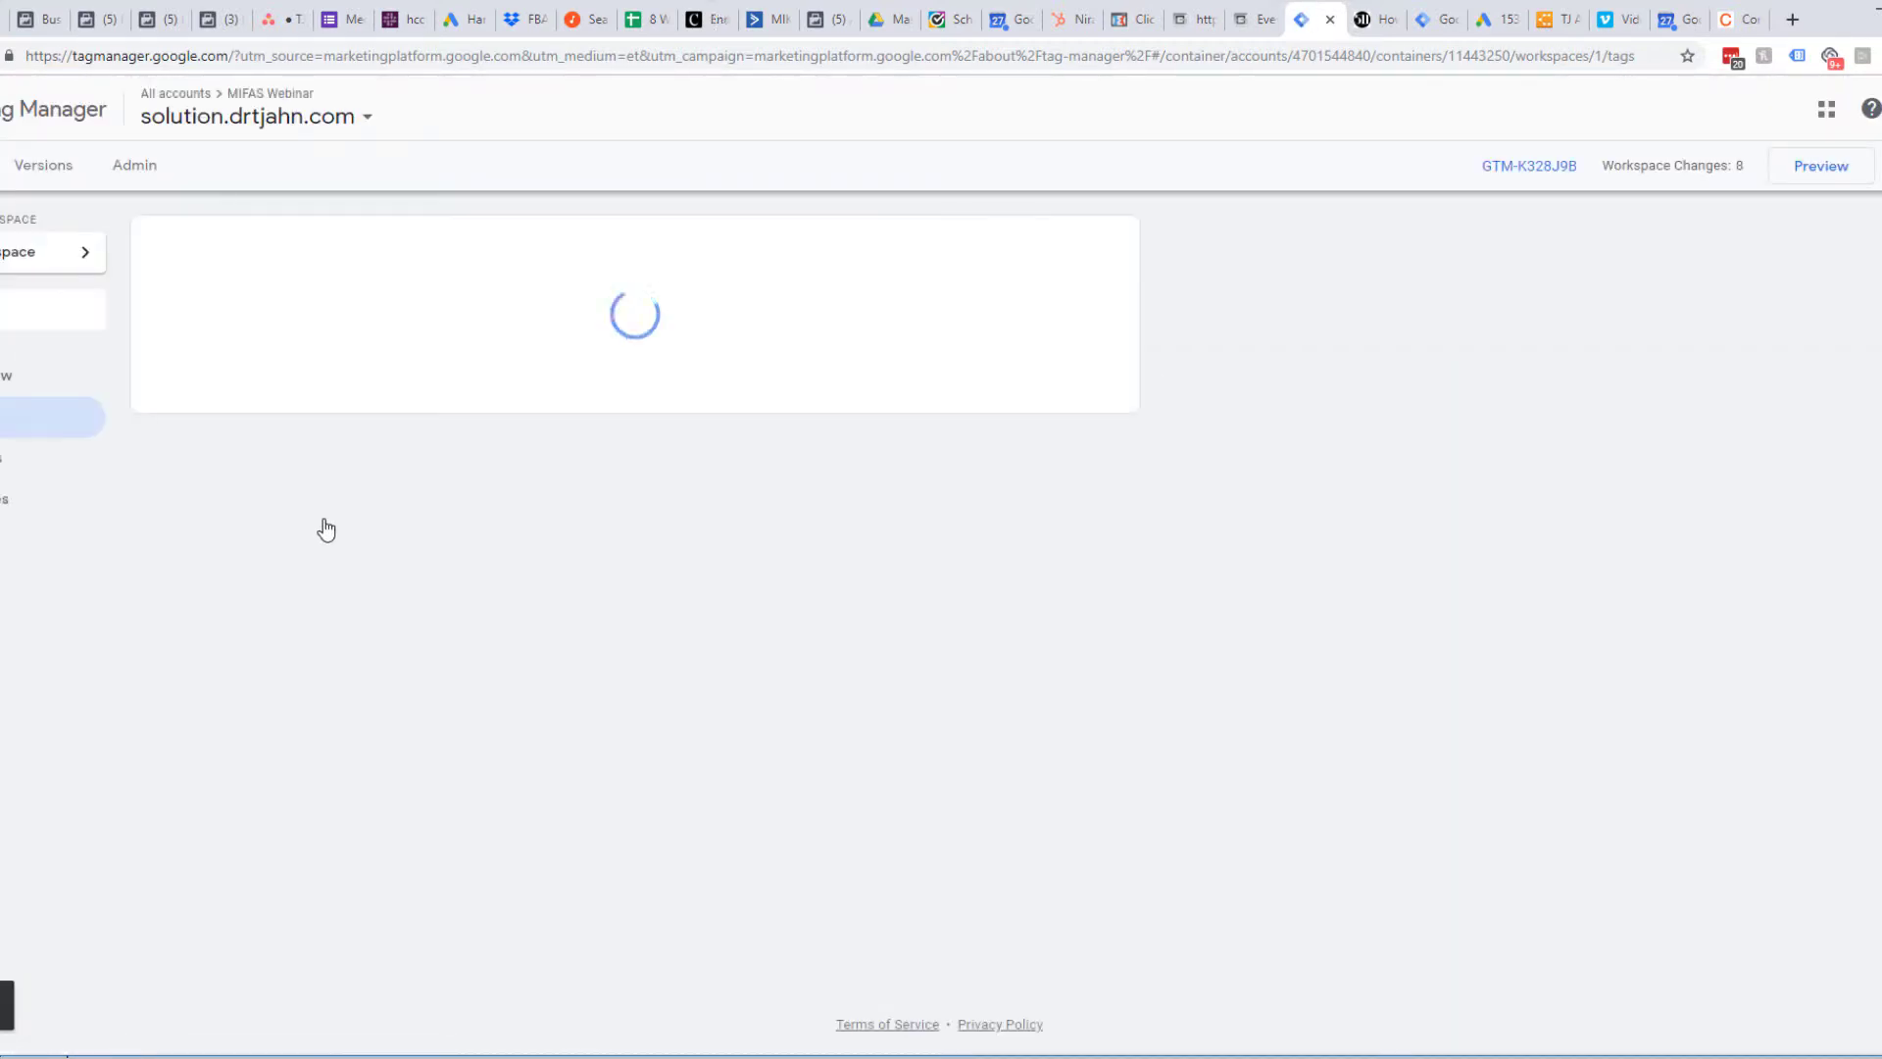
{"action": "left_click", "coordinate": [1813, 175]}
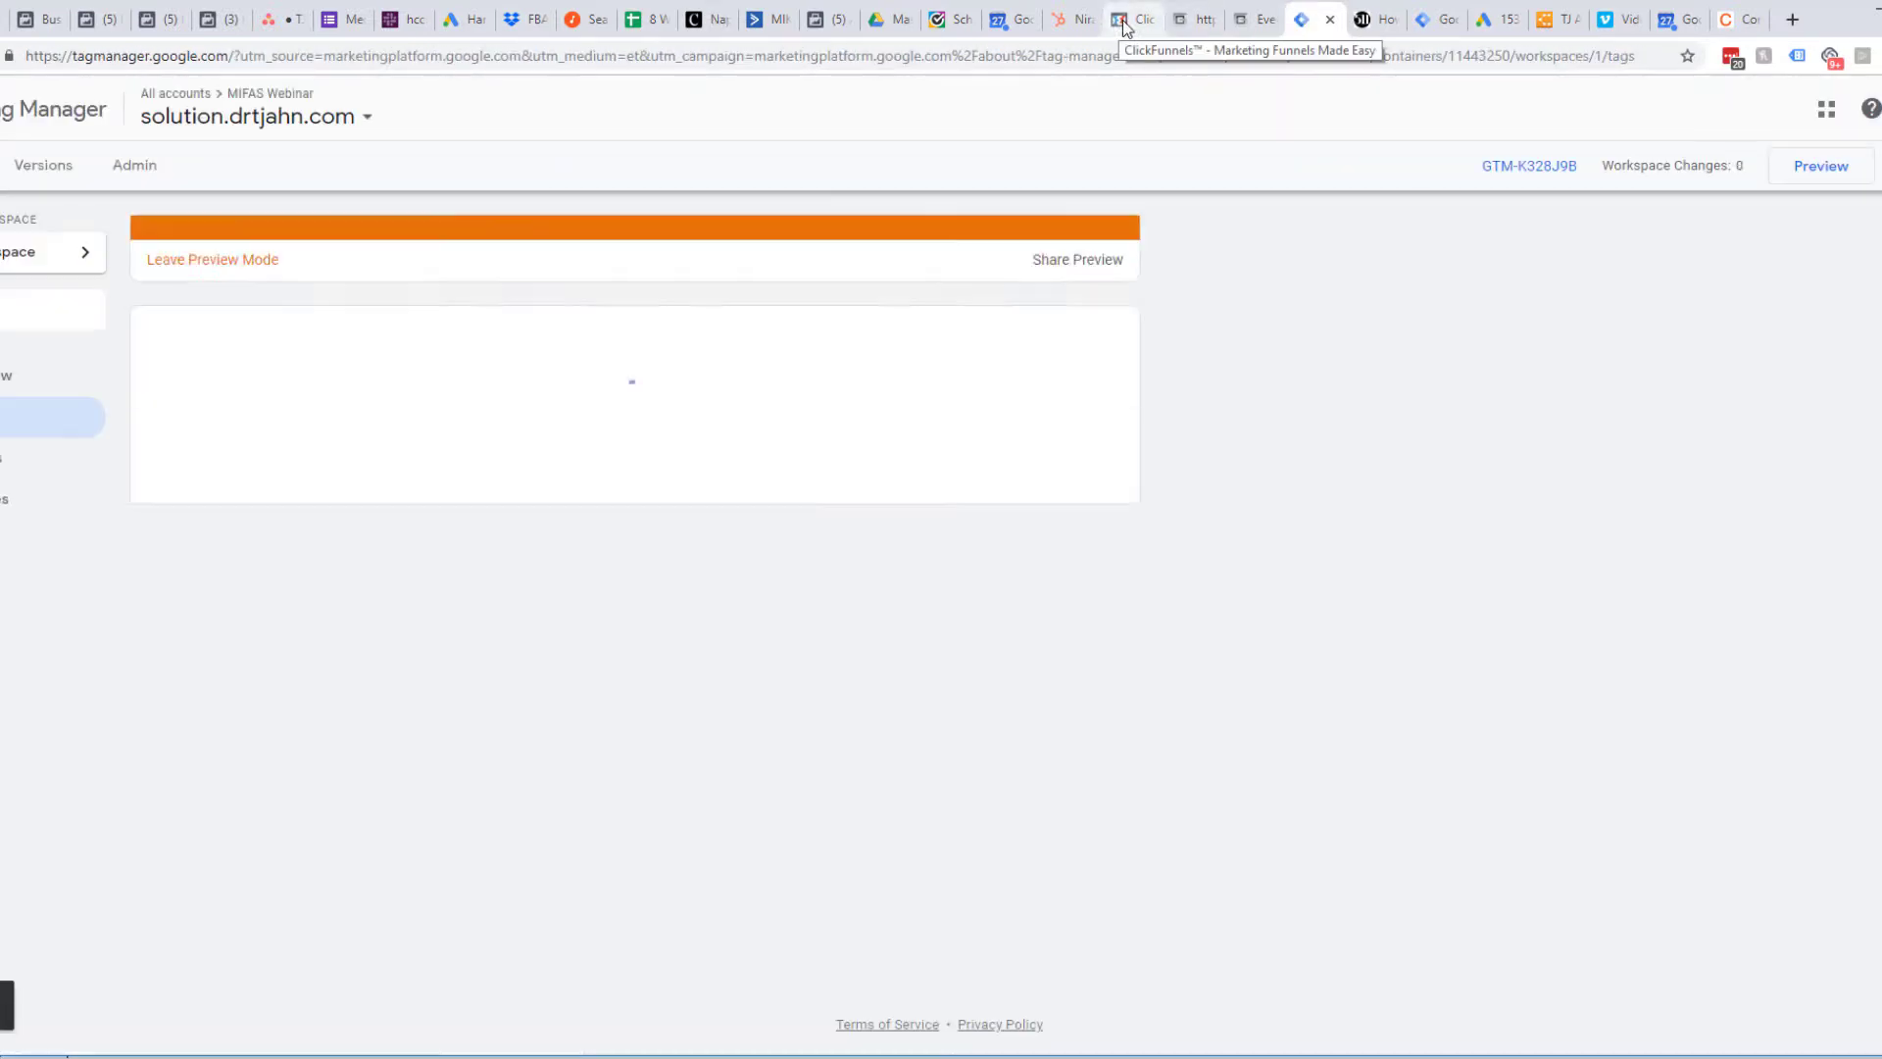
Step: Open the live webinar registration page in a new tab and bring up its registration form
{"action": "left_click", "coordinate": [1126, 23]}
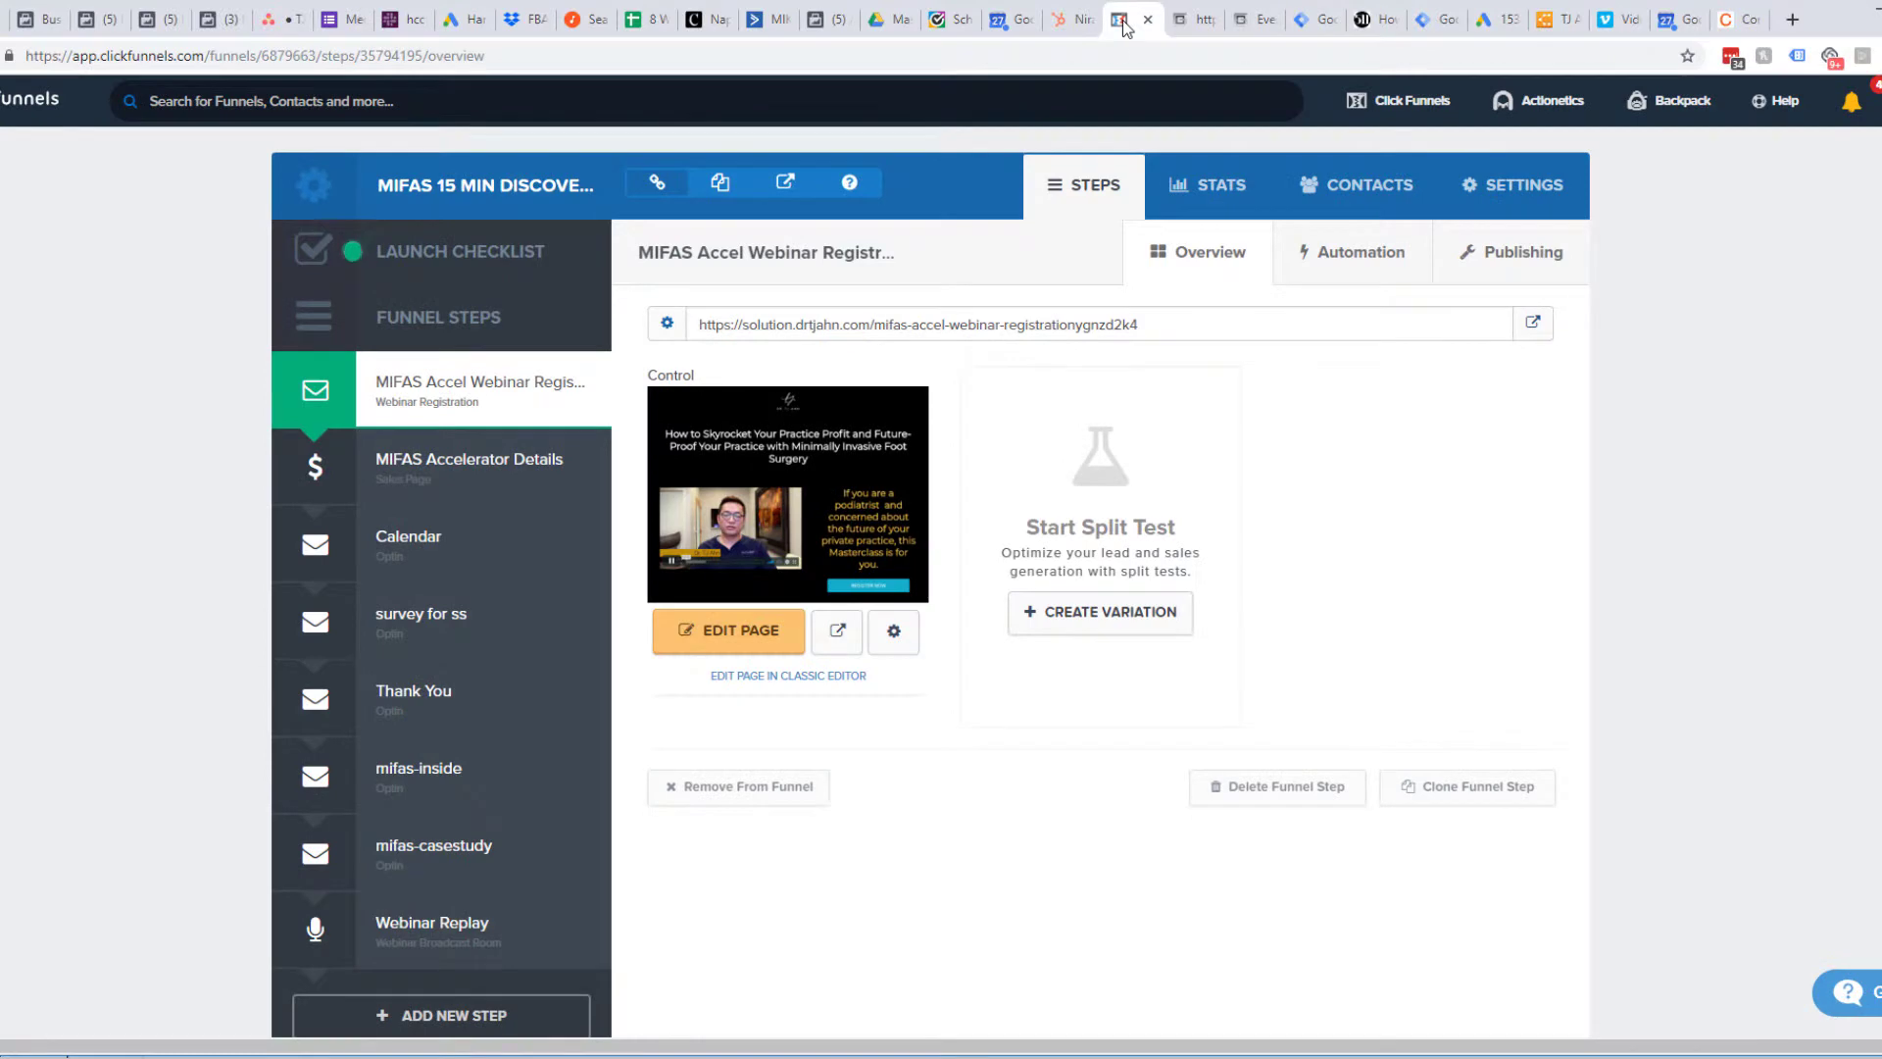
{"action": "left_click", "coordinate": [1531, 325]}
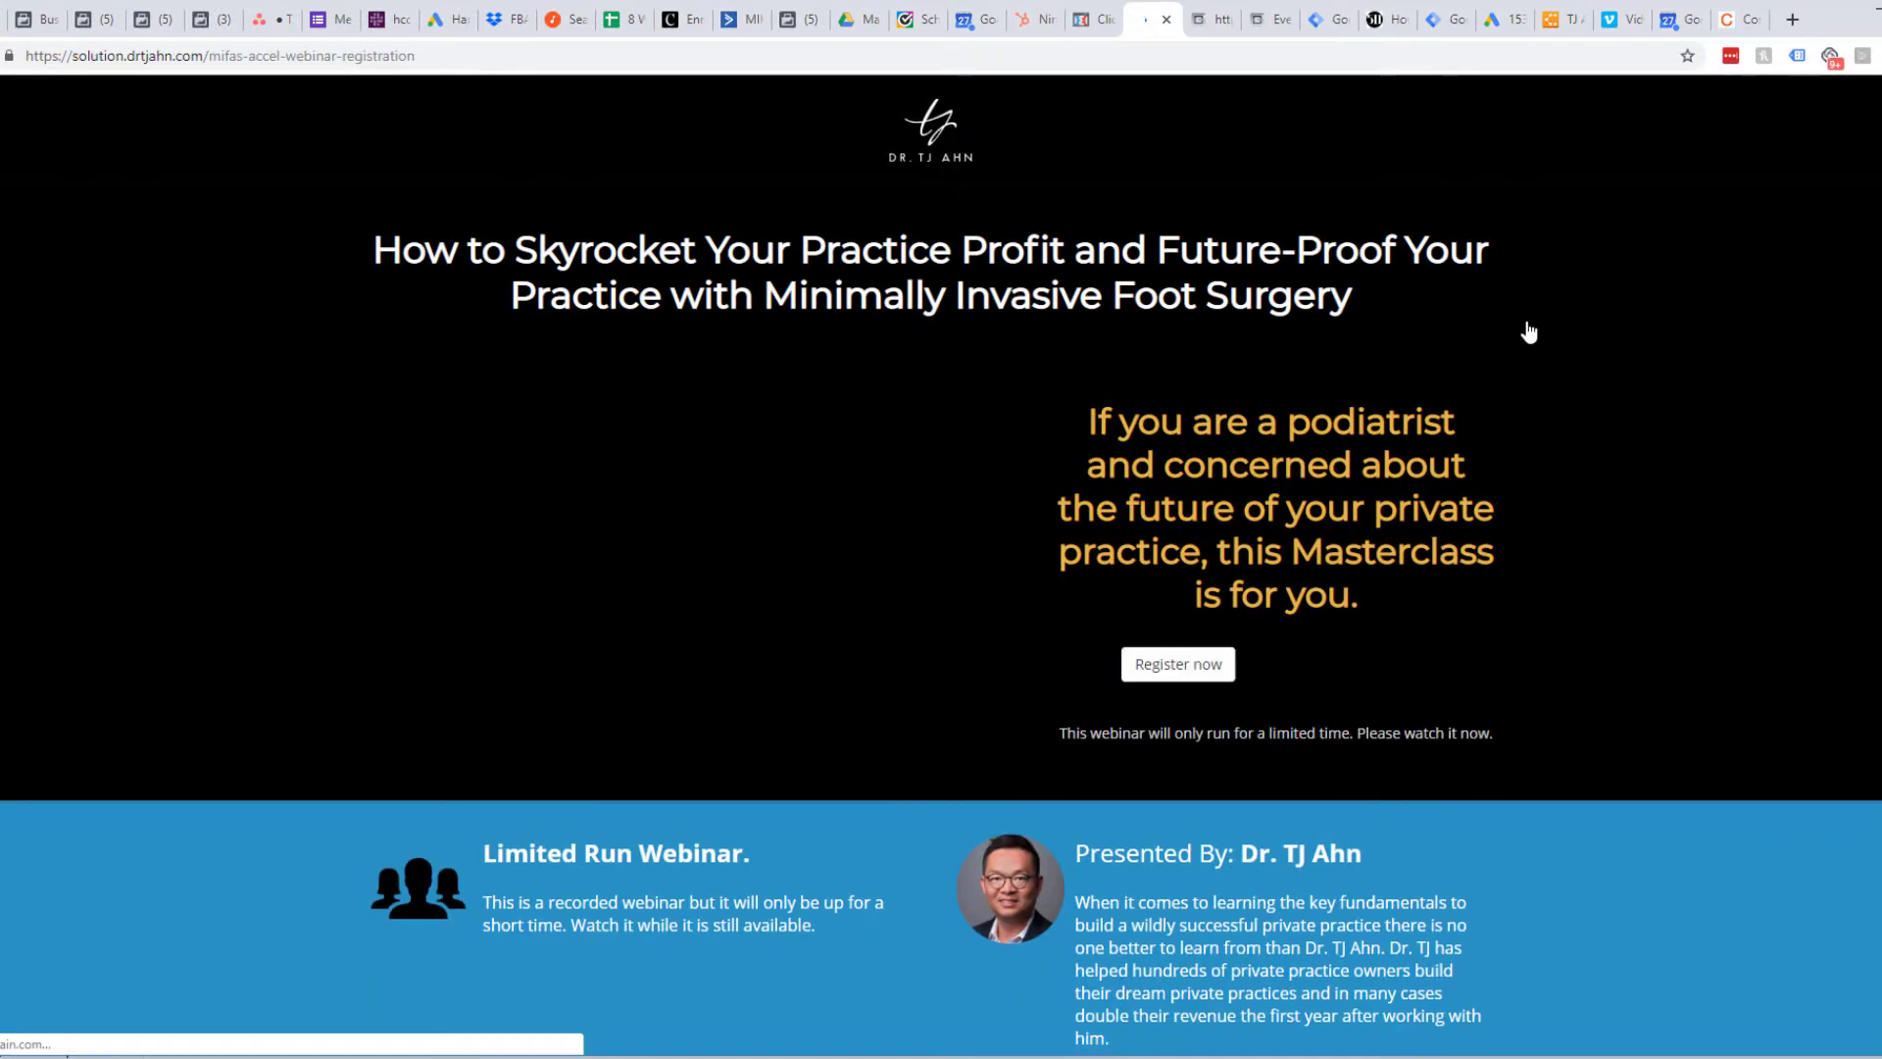
{"action": "scroll", "coordinate": [1635, 490], "scroll_direction": "down", "scroll_amount": 1}
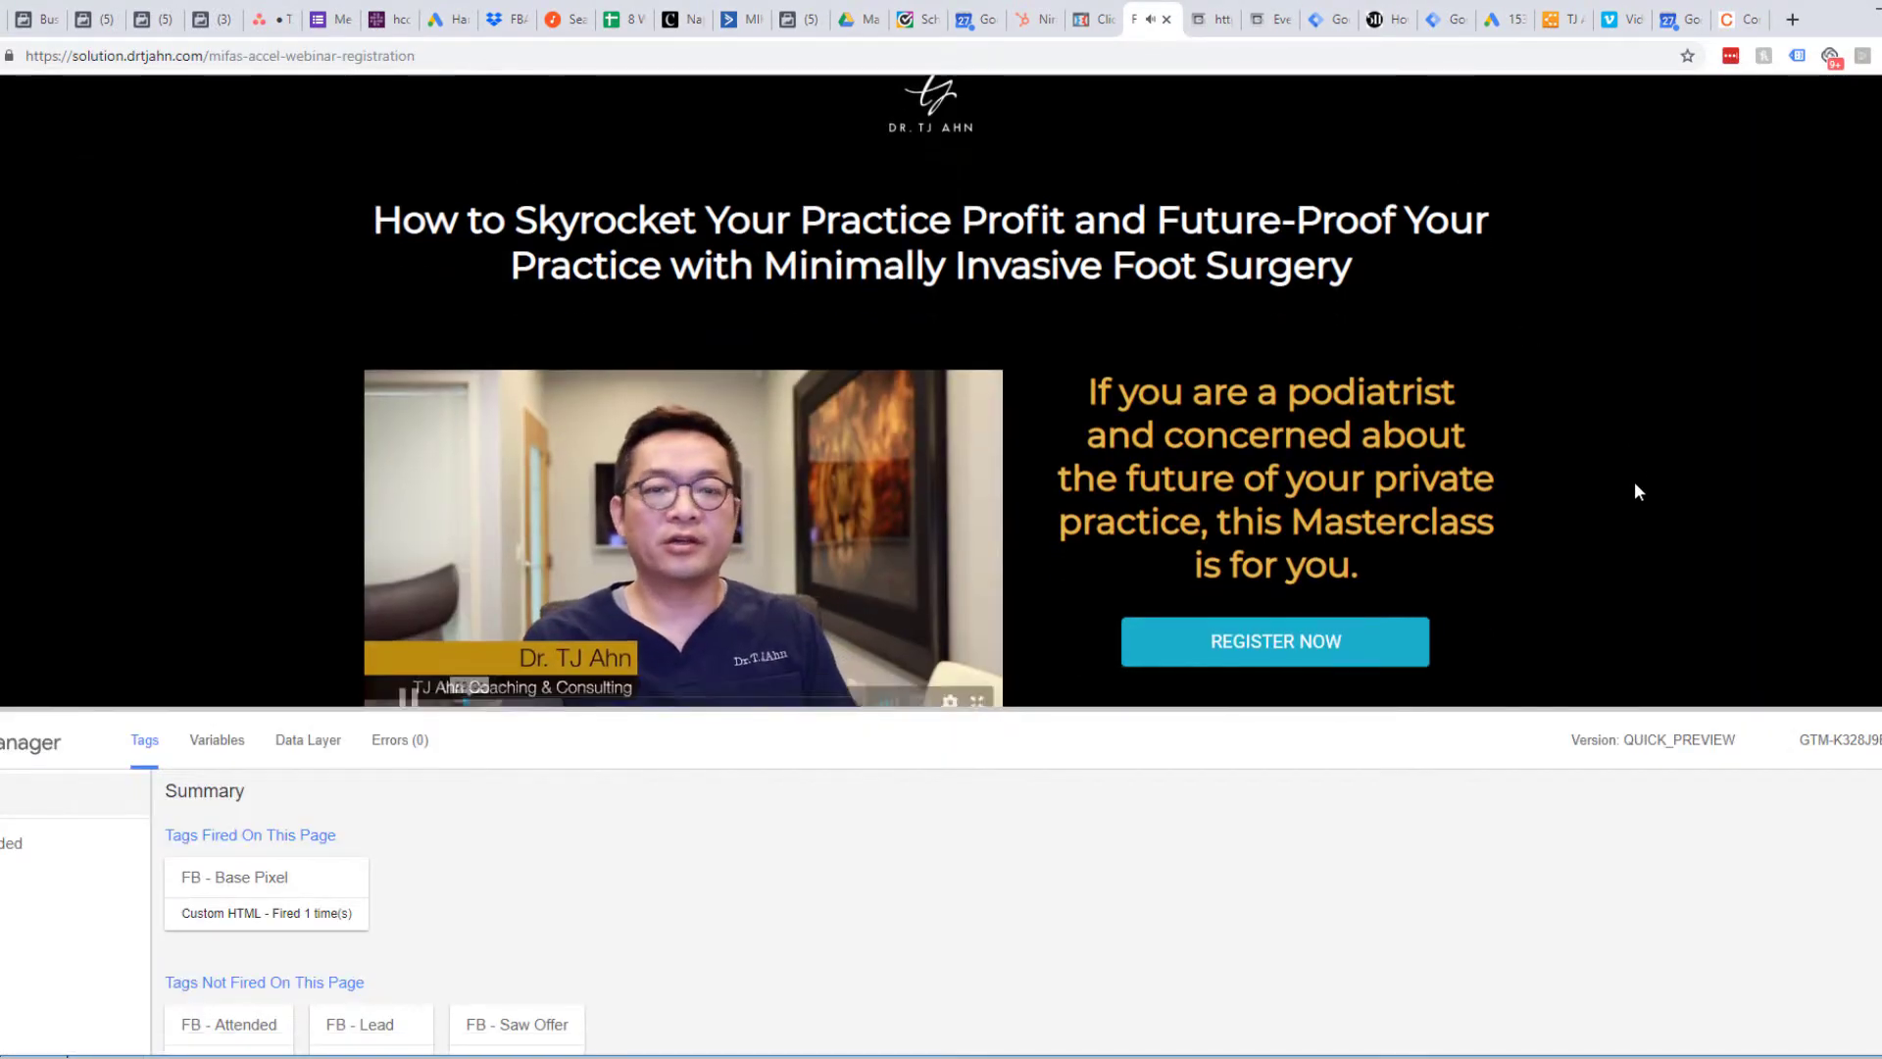
{"action": "scroll", "coordinate": [1635, 490], "scroll_direction": "down", "scroll_amount": 3}
{"action": "left_click", "coordinate": [1307, 380]}
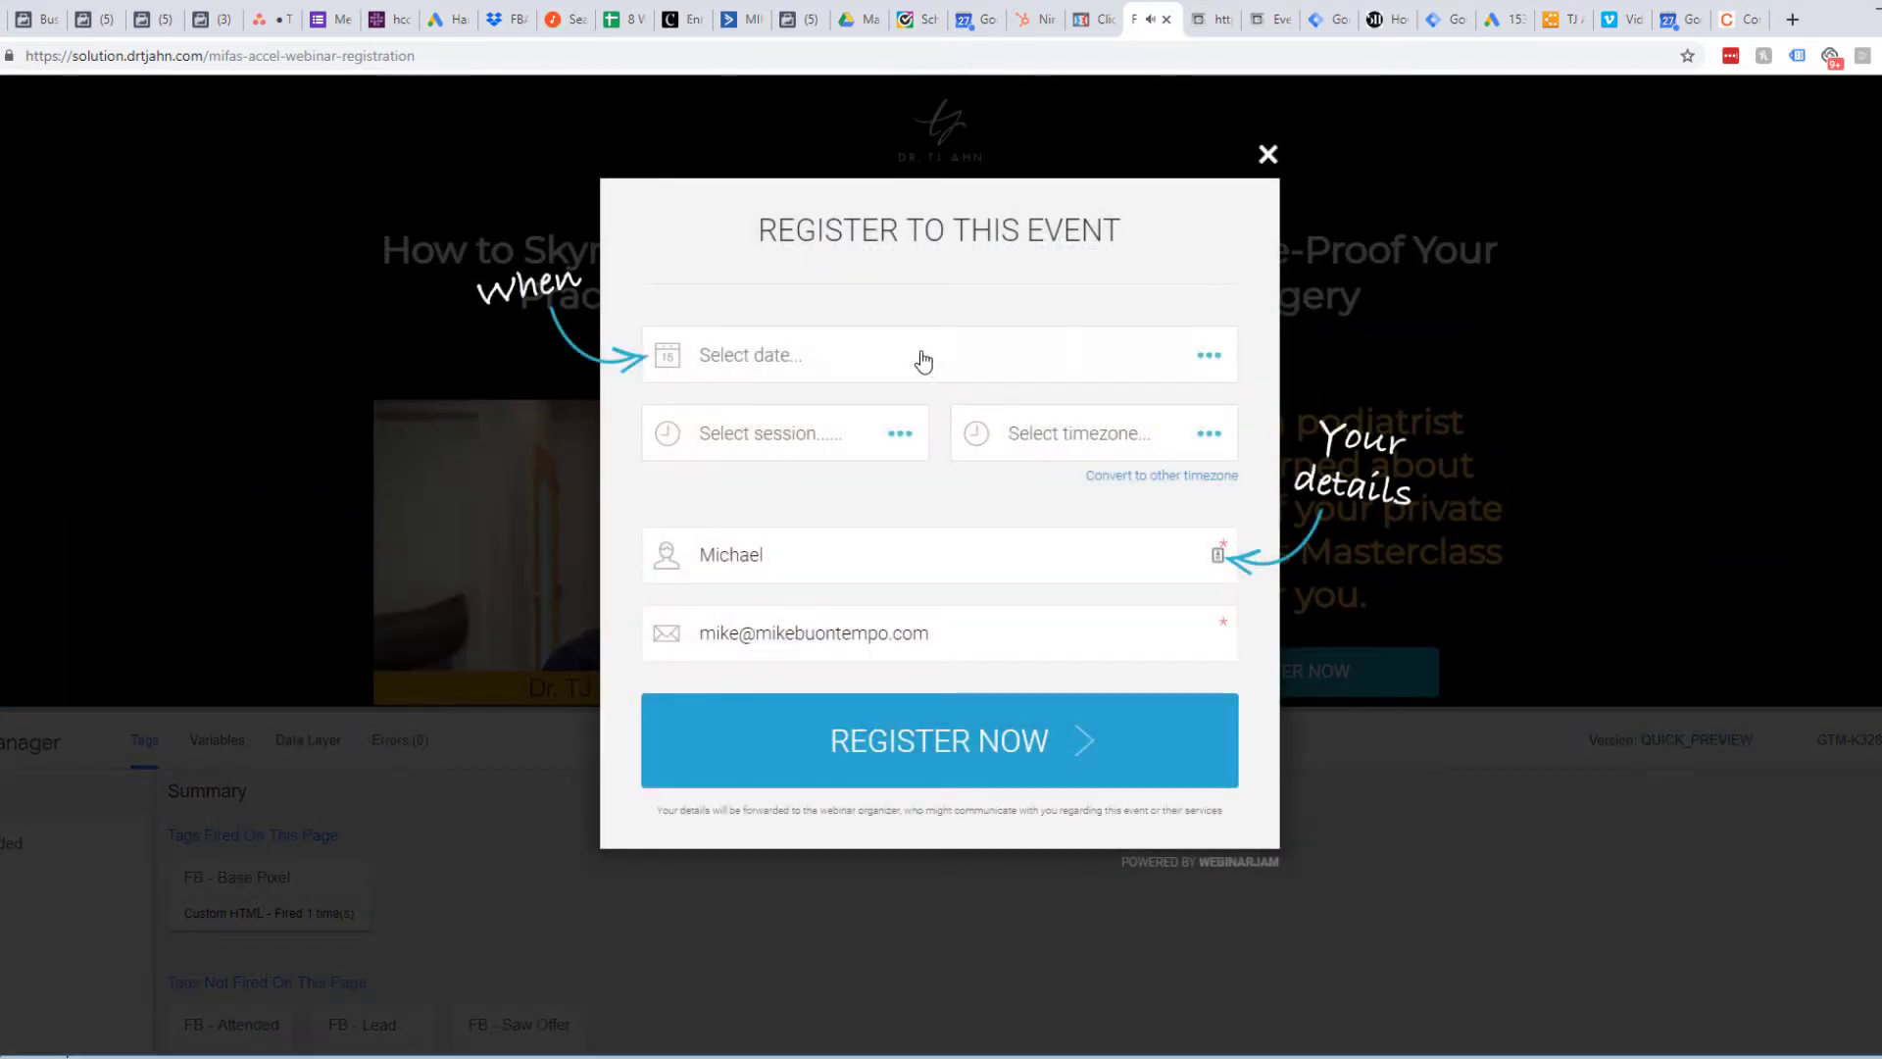
Step: Register for Wednesday 27 March 2019, 01:45 pm session, Eastern Time, reaching the thank-you page
{"action": "left_click", "coordinate": [923, 360]}
{"action": "left_click", "coordinate": [840, 454]}
{"action": "left_click", "coordinate": [840, 442]}
{"action": "left_click", "coordinate": [815, 534]}
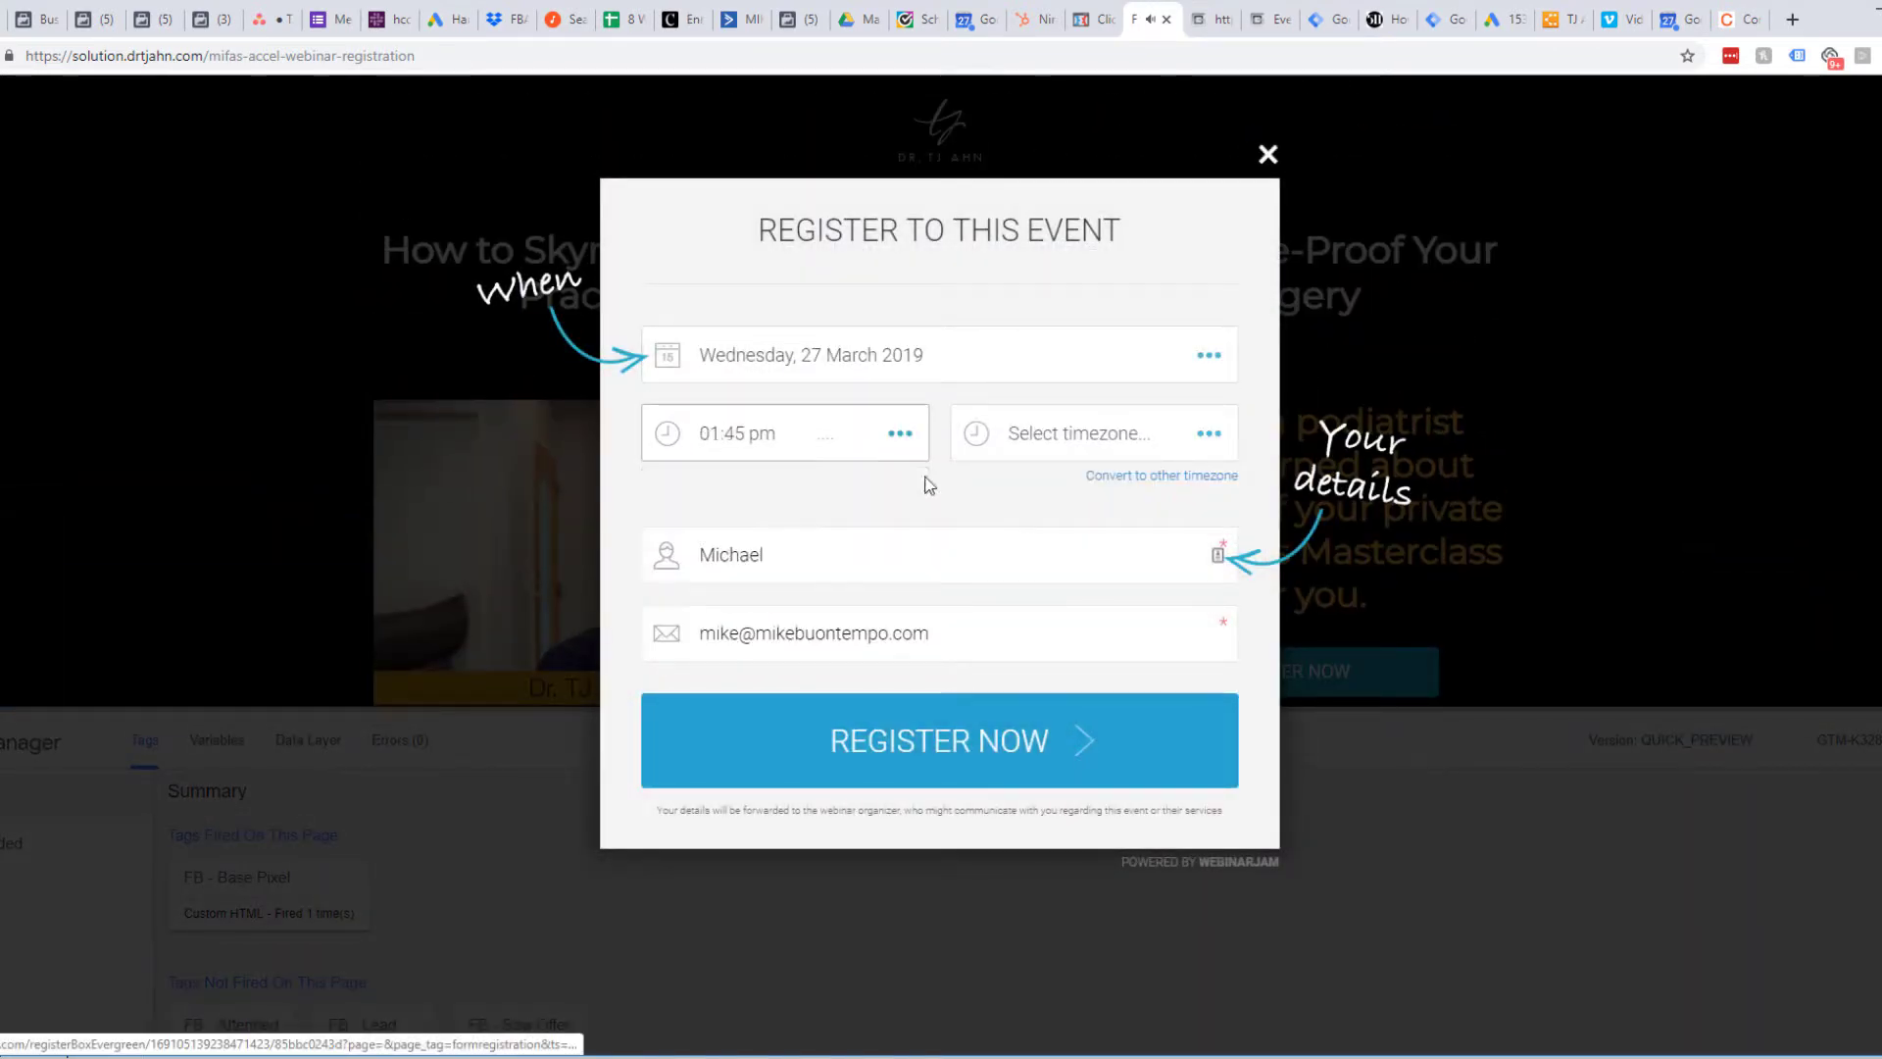
{"action": "left_click", "coordinate": [1078, 436]}
{"action": "left_click", "coordinate": [1078, 537]}
{"action": "left_click", "coordinate": [945, 765]}
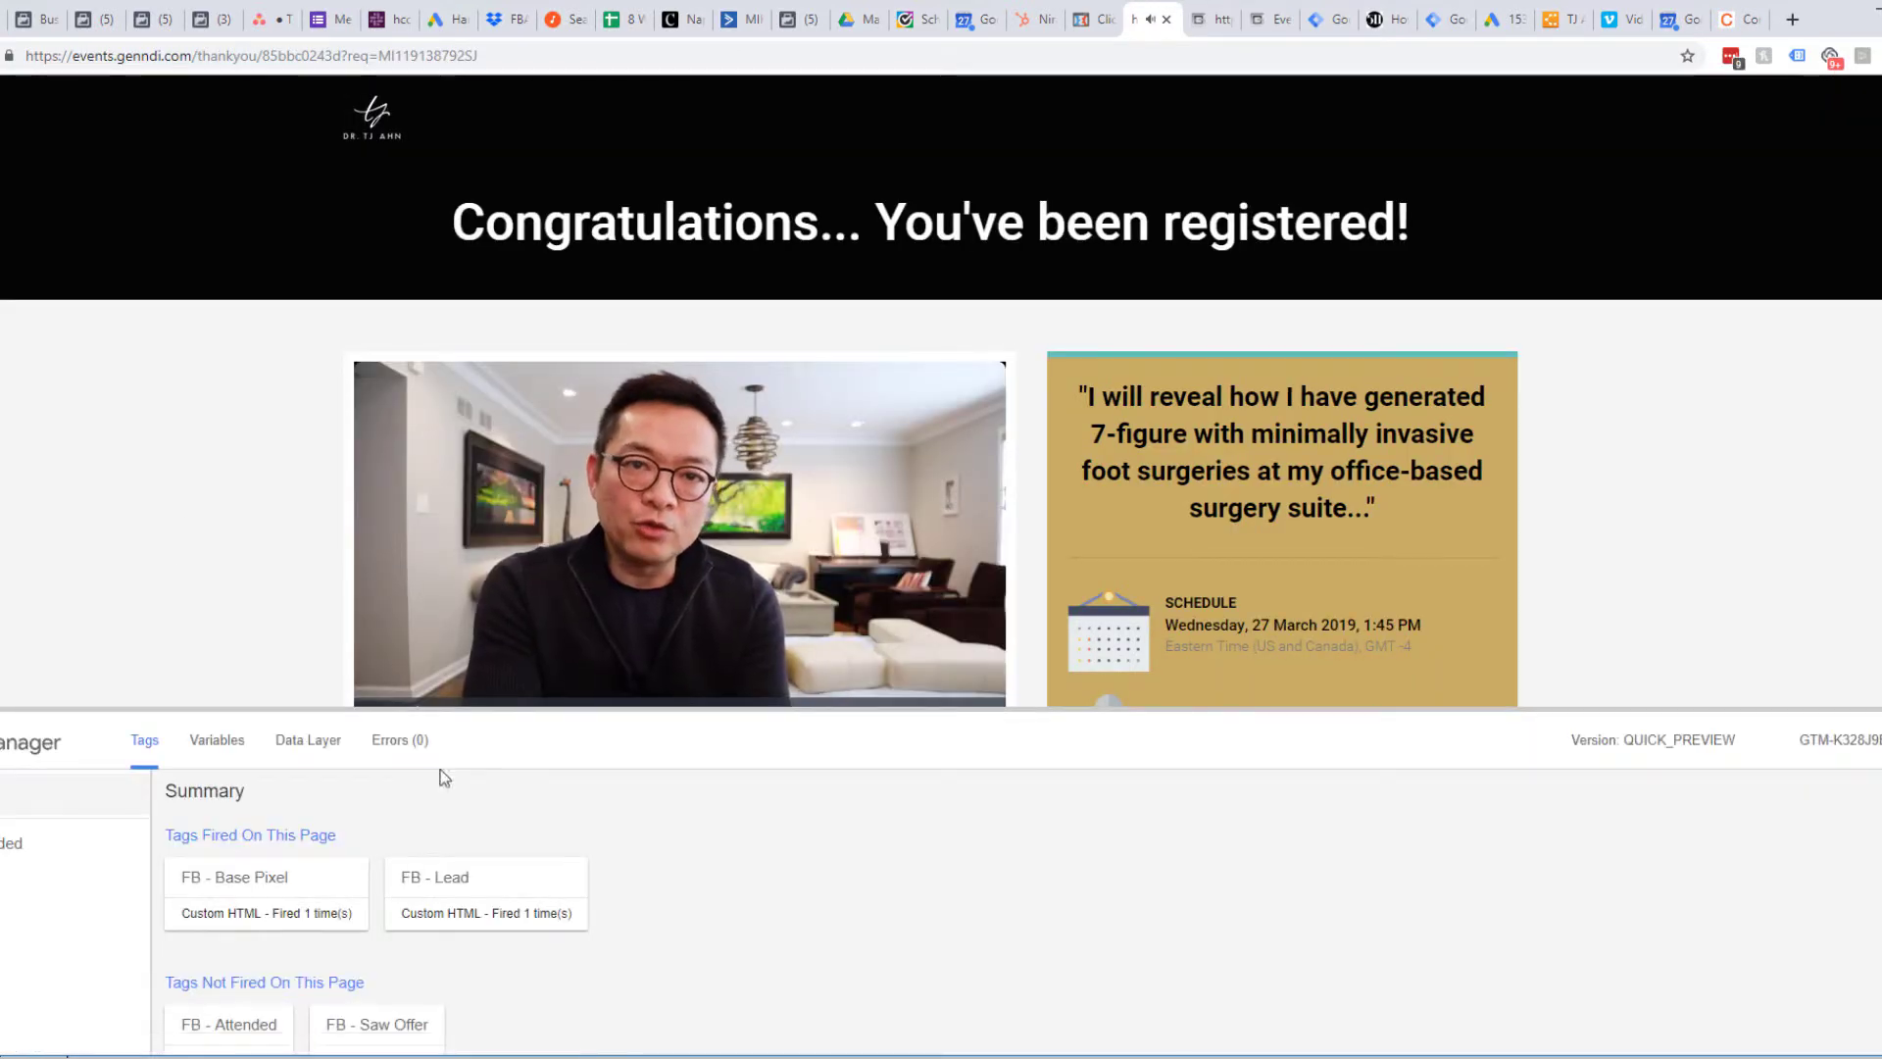
{"action": "scroll", "coordinate": [240, 510], "scroll_direction": "down", "scroll_amount": 4}
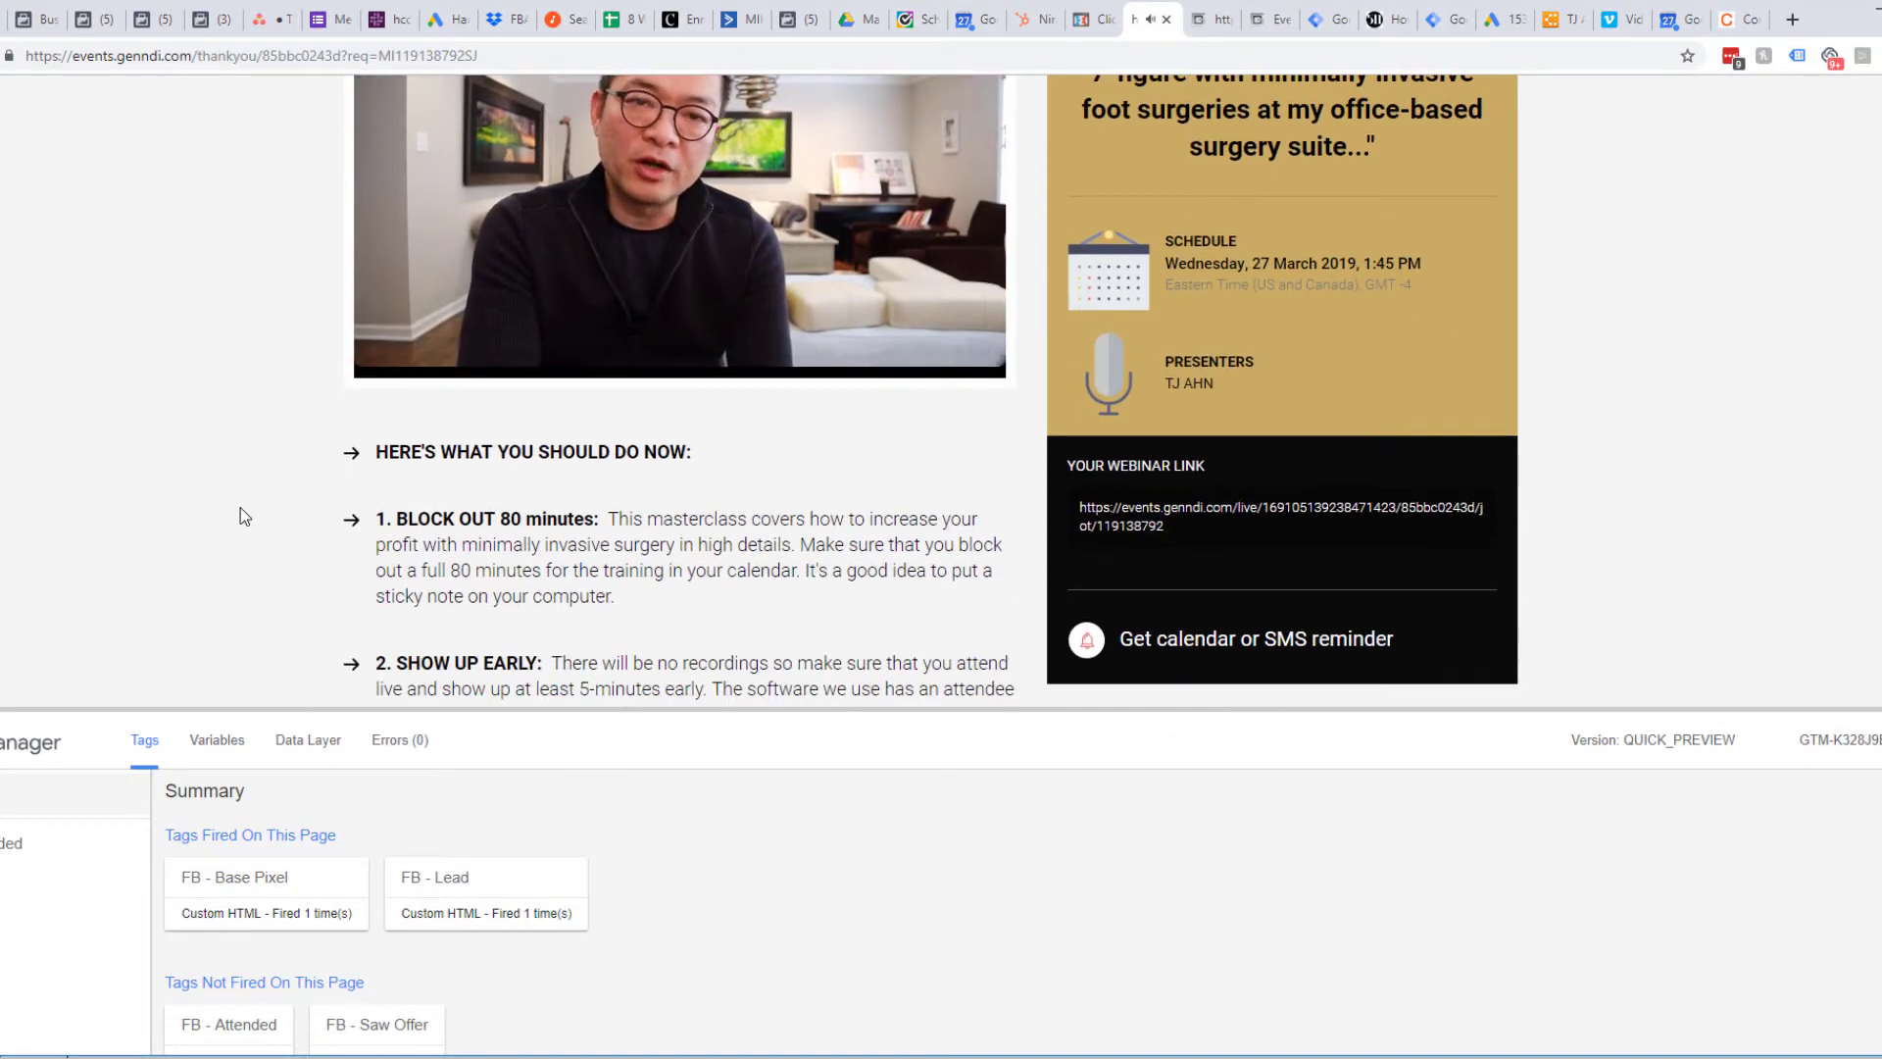
{"action": "left_click", "coordinate": [374, 351]}
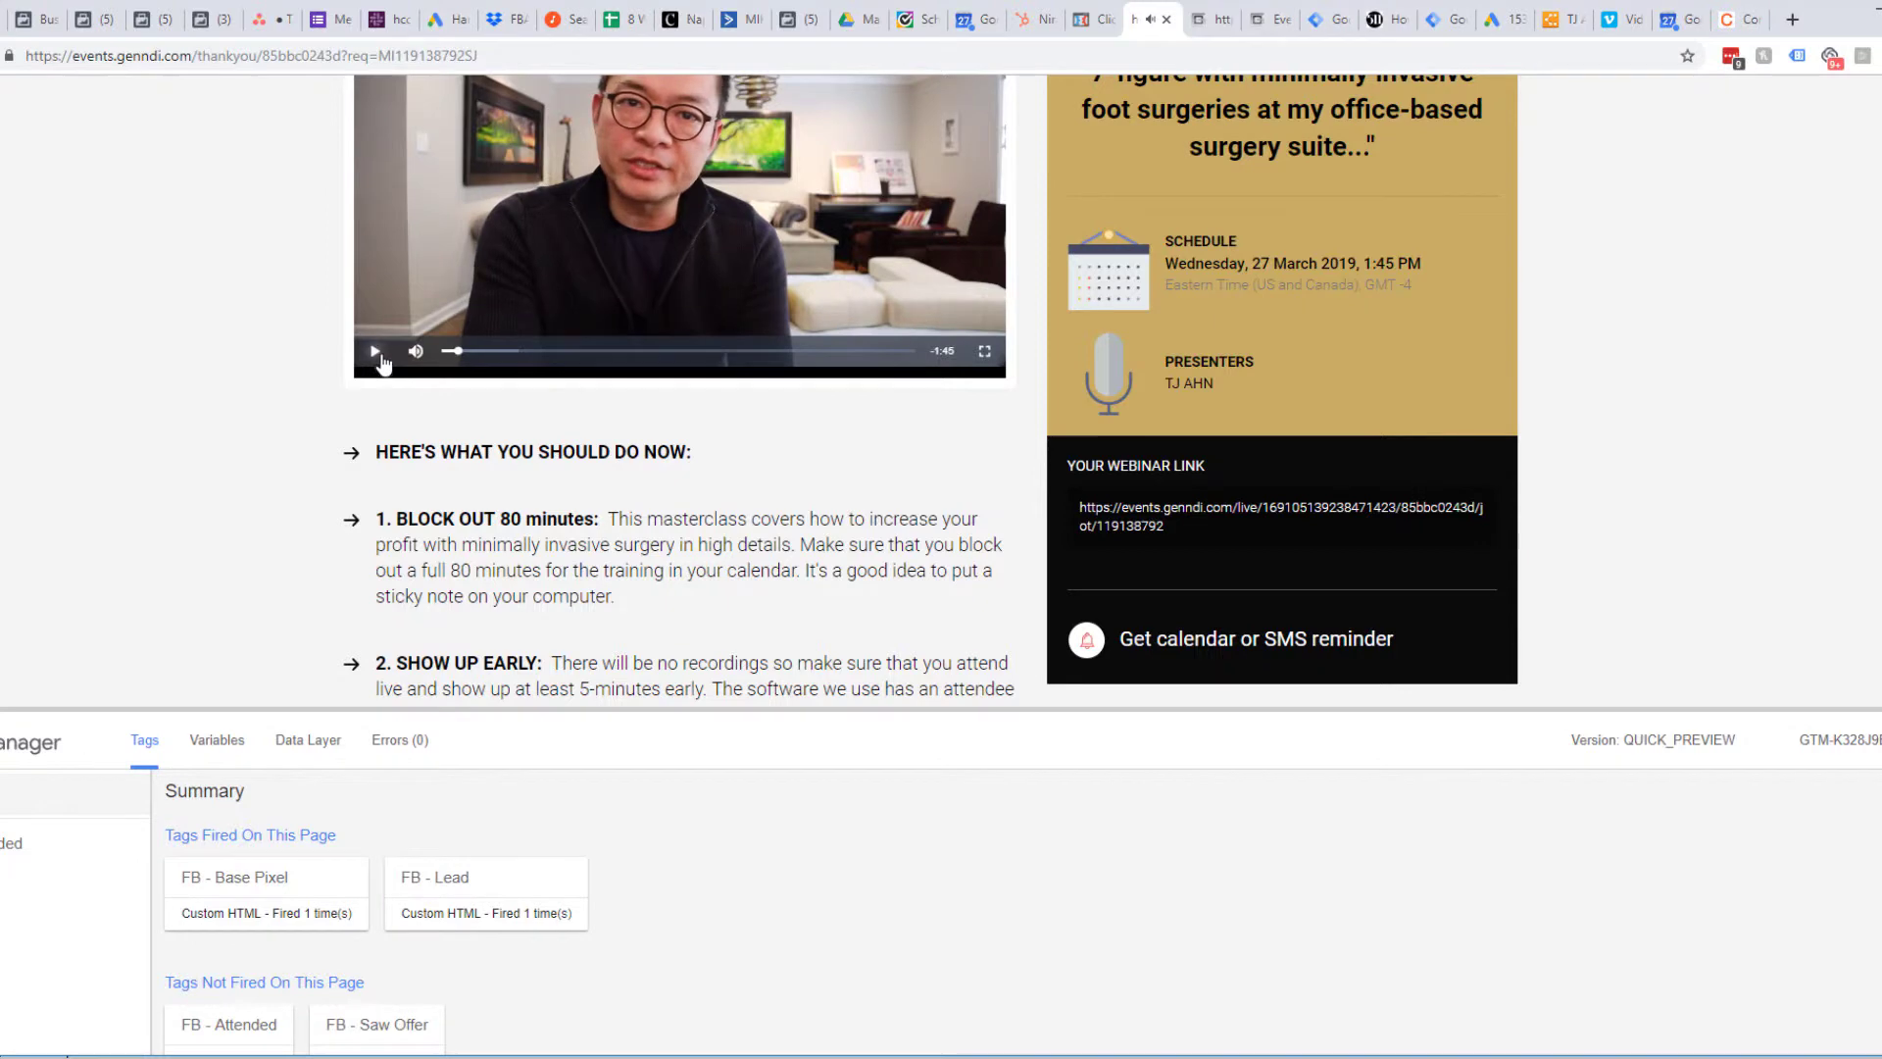
Step: Close the thank-you tab and go back to EverWebinar's list of all webinars
{"action": "left_click", "coordinate": [1167, 20]}
{"action": "left_click", "coordinate": [1215, 19]}
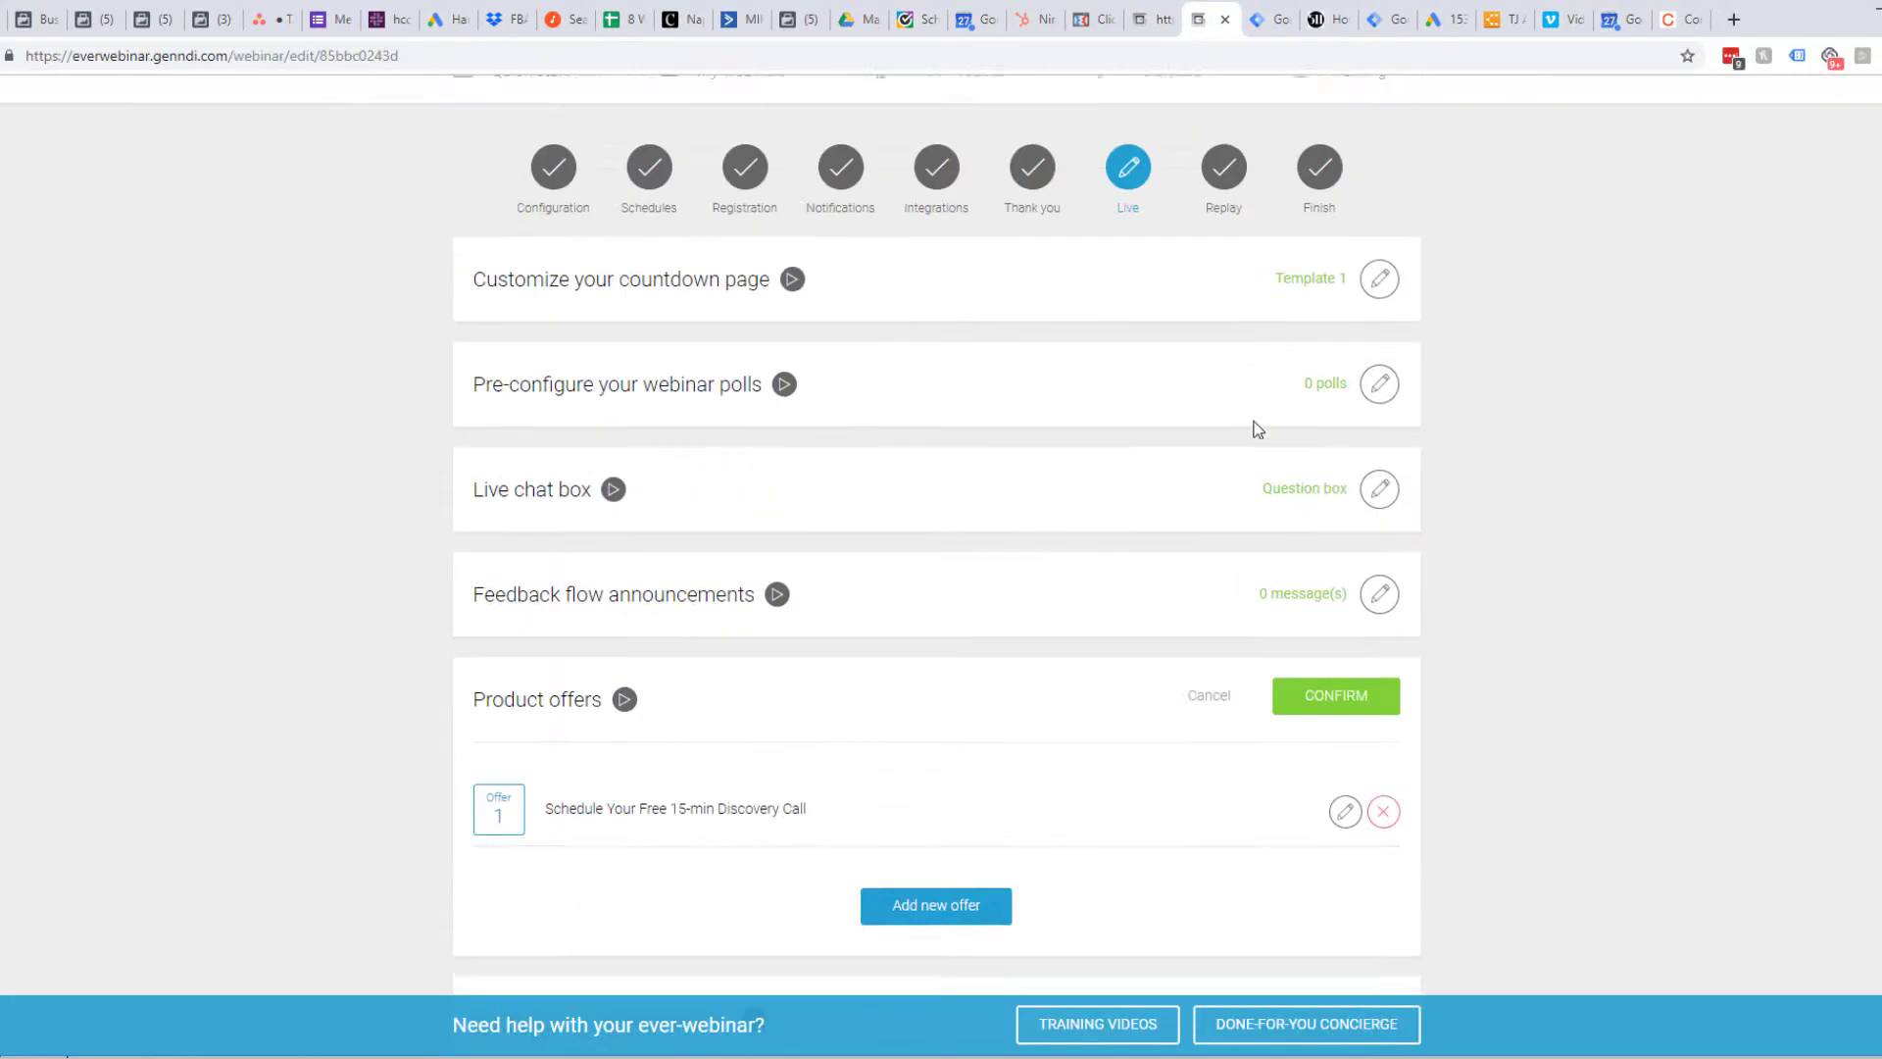
{"action": "scroll", "coordinate": [1257, 429], "scroll_direction": "down", "scroll_amount": 6}
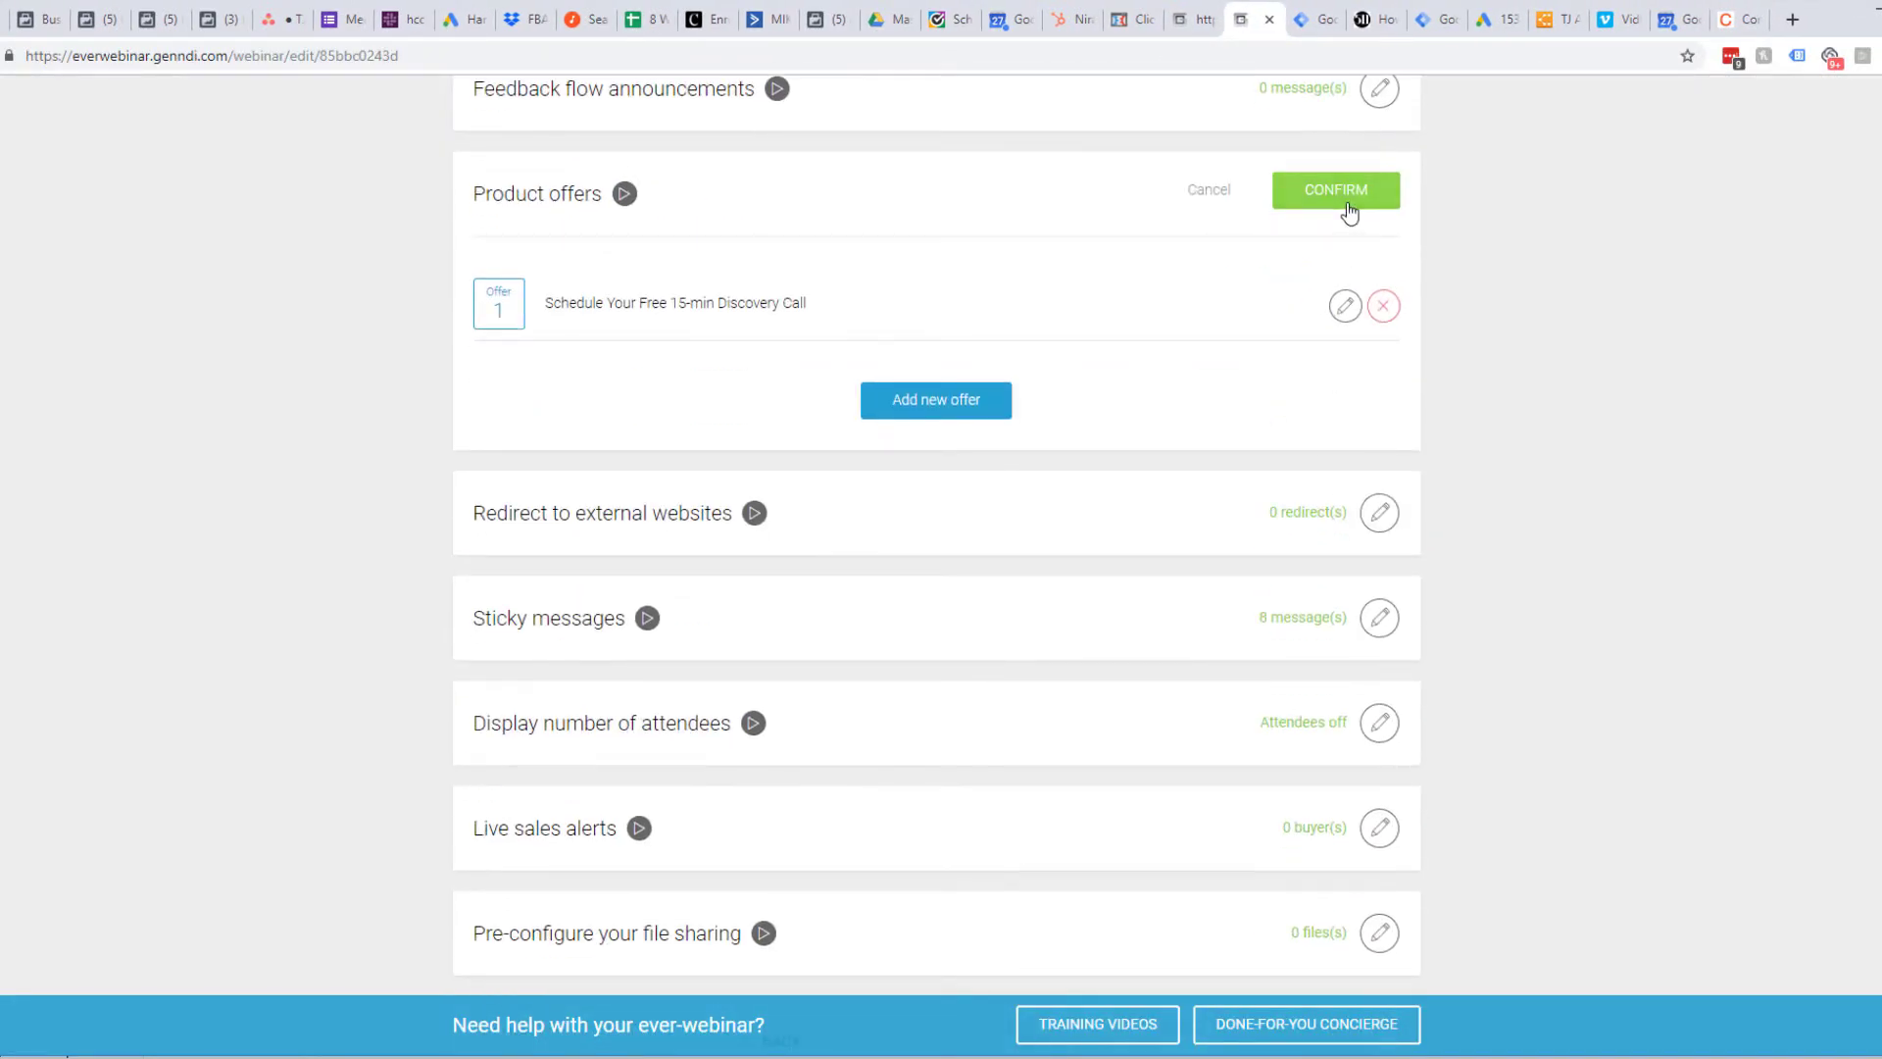
{"action": "scroll", "coordinate": [1615, 375], "scroll_direction": "up", "scroll_amount": 6}
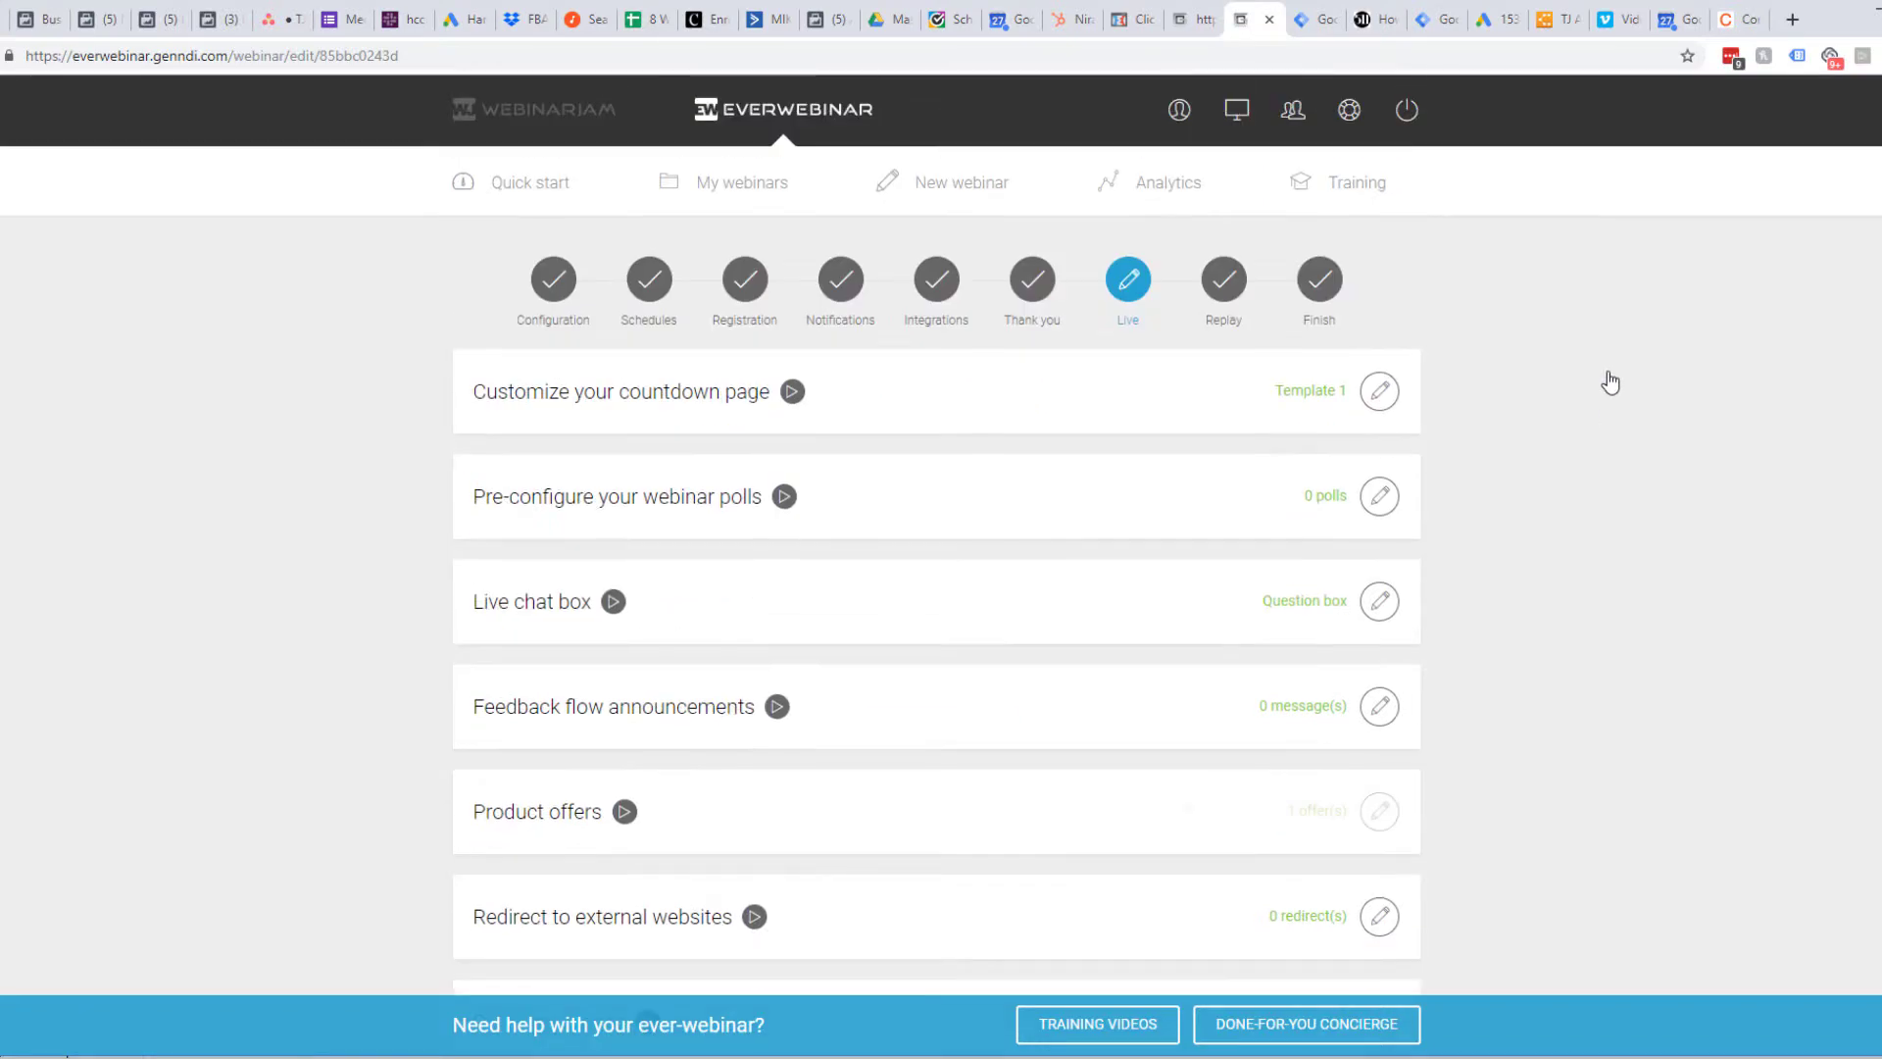
{"action": "left_click", "coordinate": [769, 190]}
Step: Open the first webinar's direct live-room link in a new tab to check the fired tags
{"action": "left_click", "coordinate": [1319, 300]}
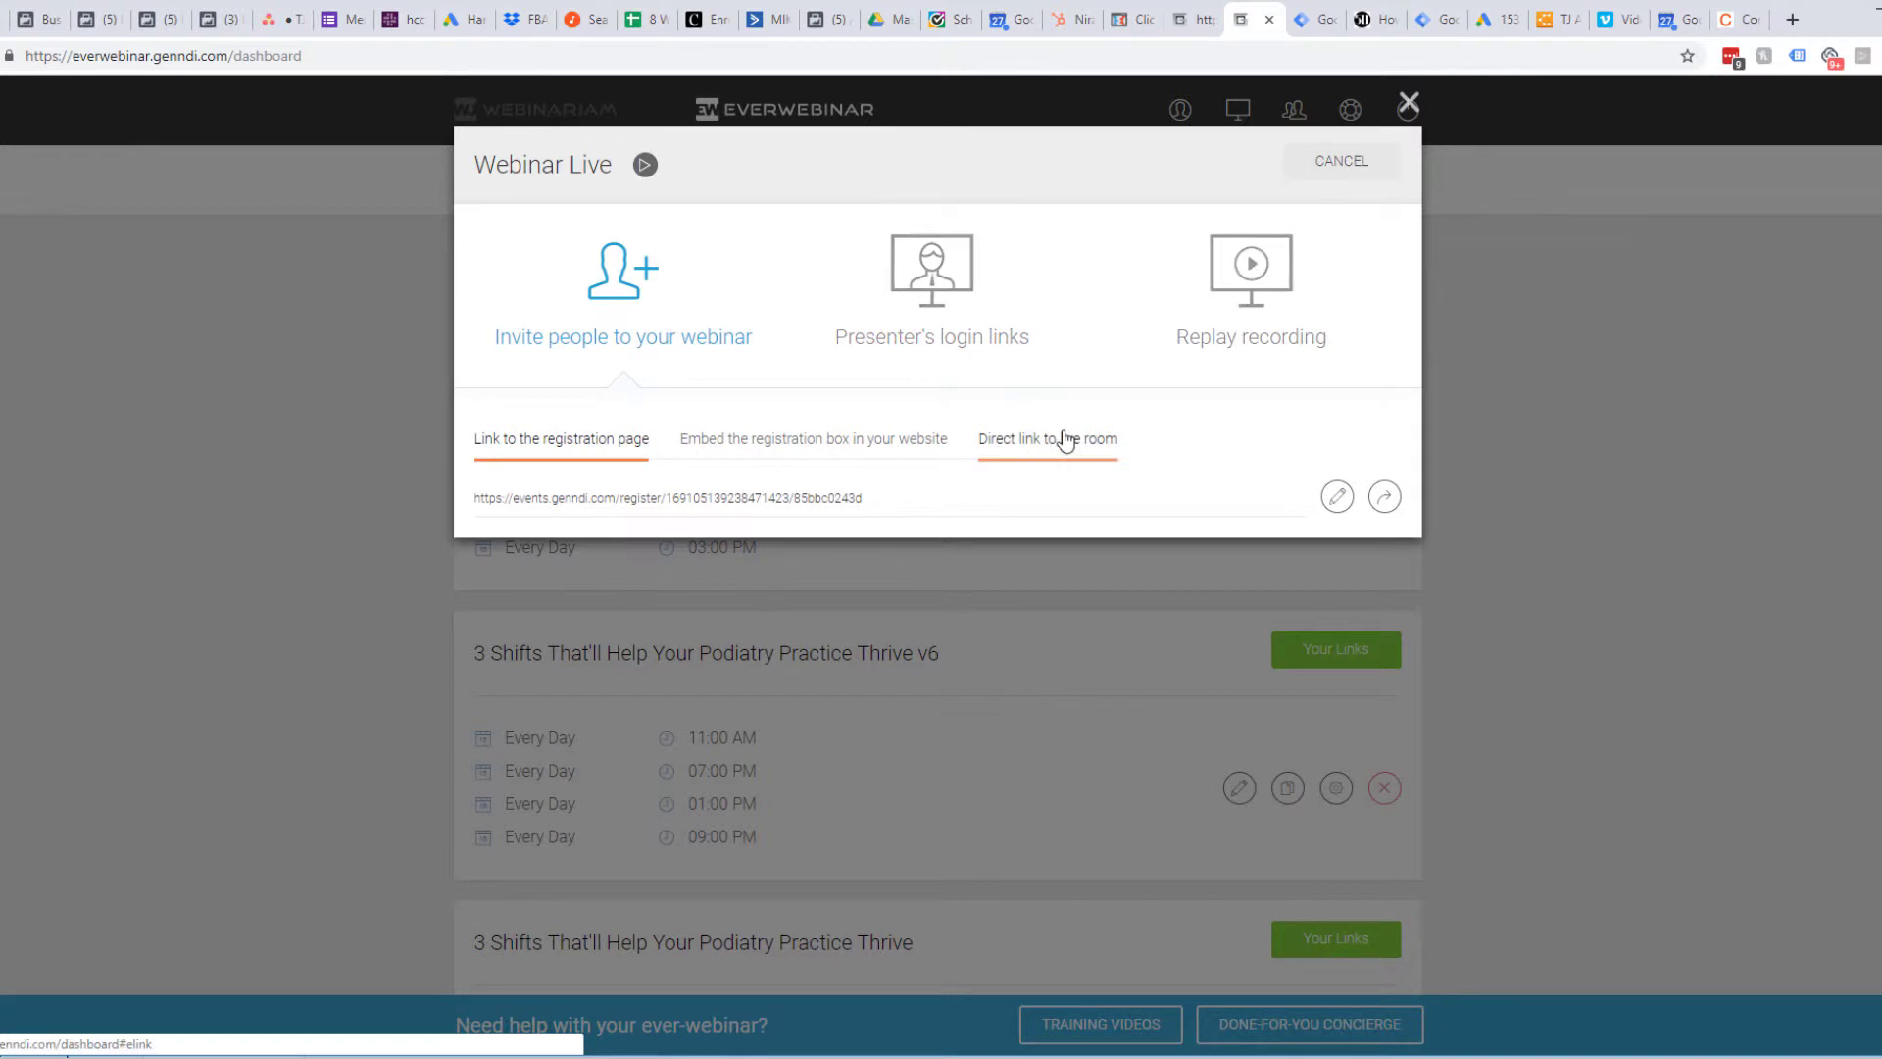
{"action": "left_click", "coordinate": [1048, 439]}
{"action": "left_click", "coordinate": [1383, 594]}
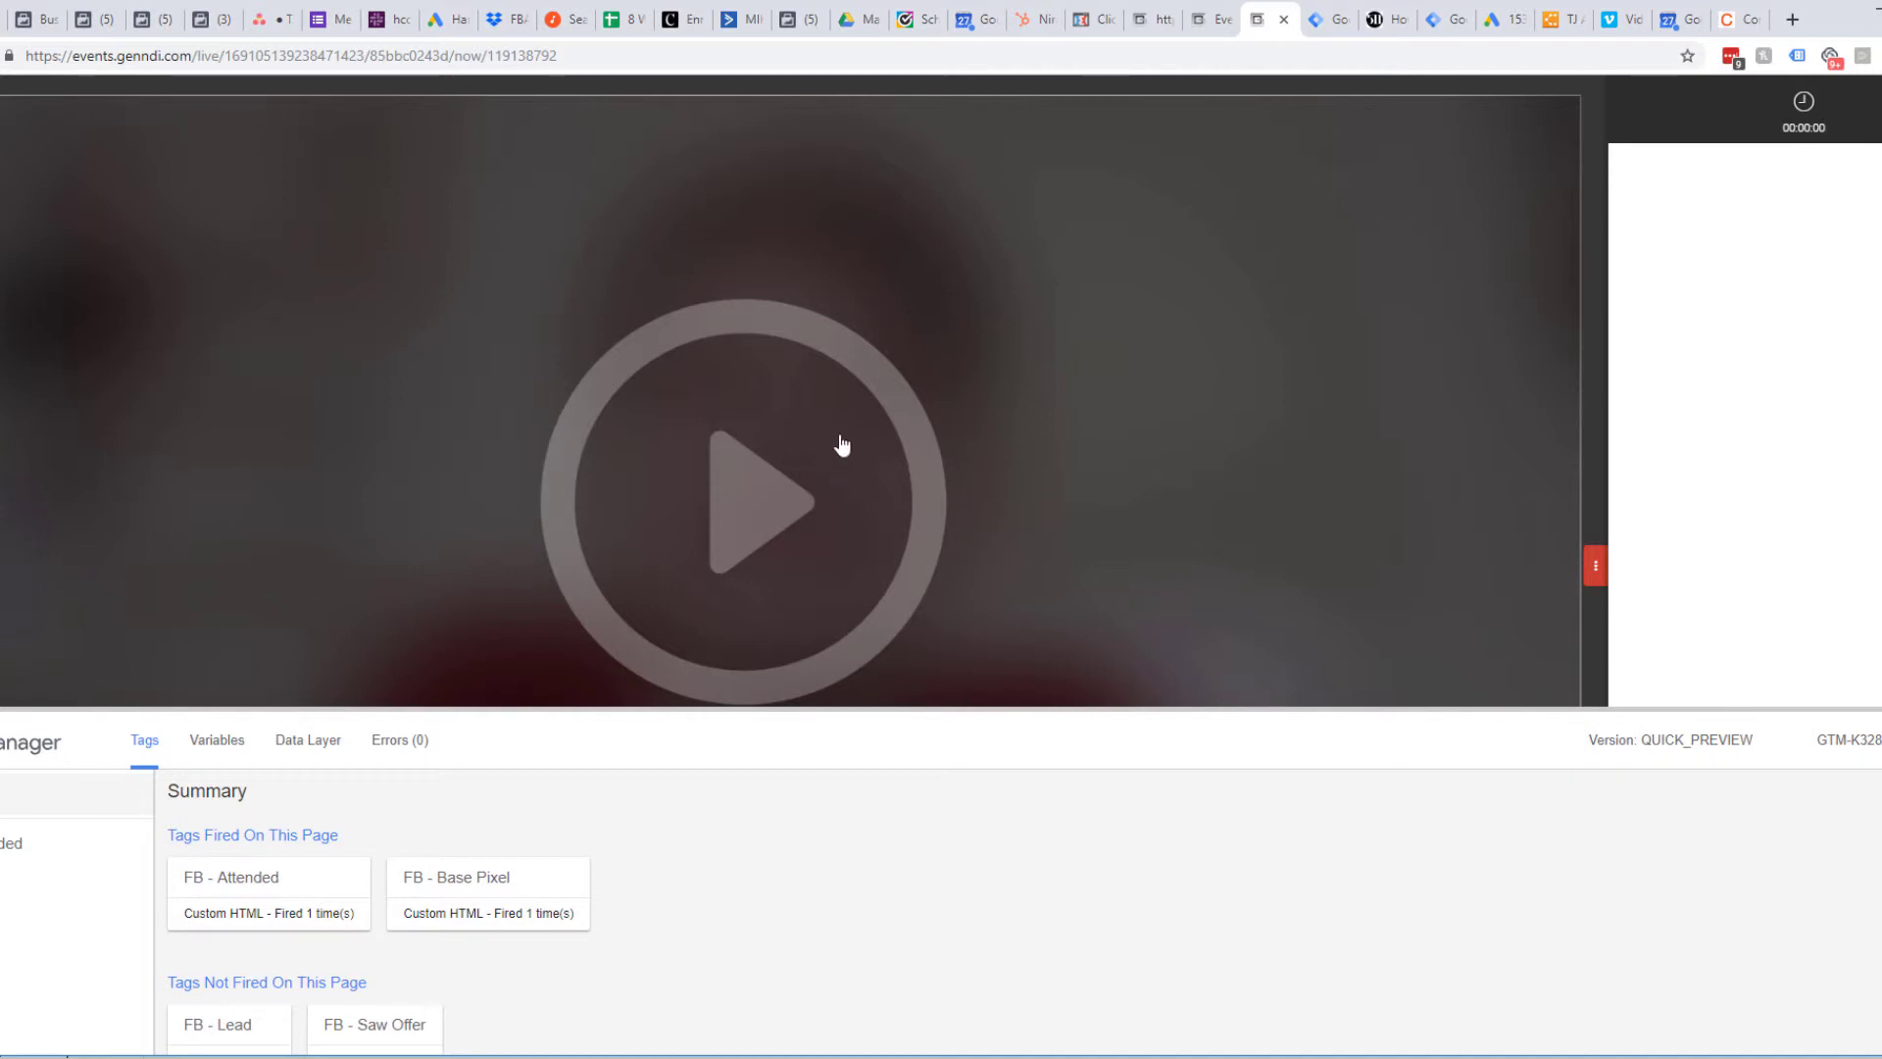
{"action": "left_click", "coordinate": [1095, 27]}
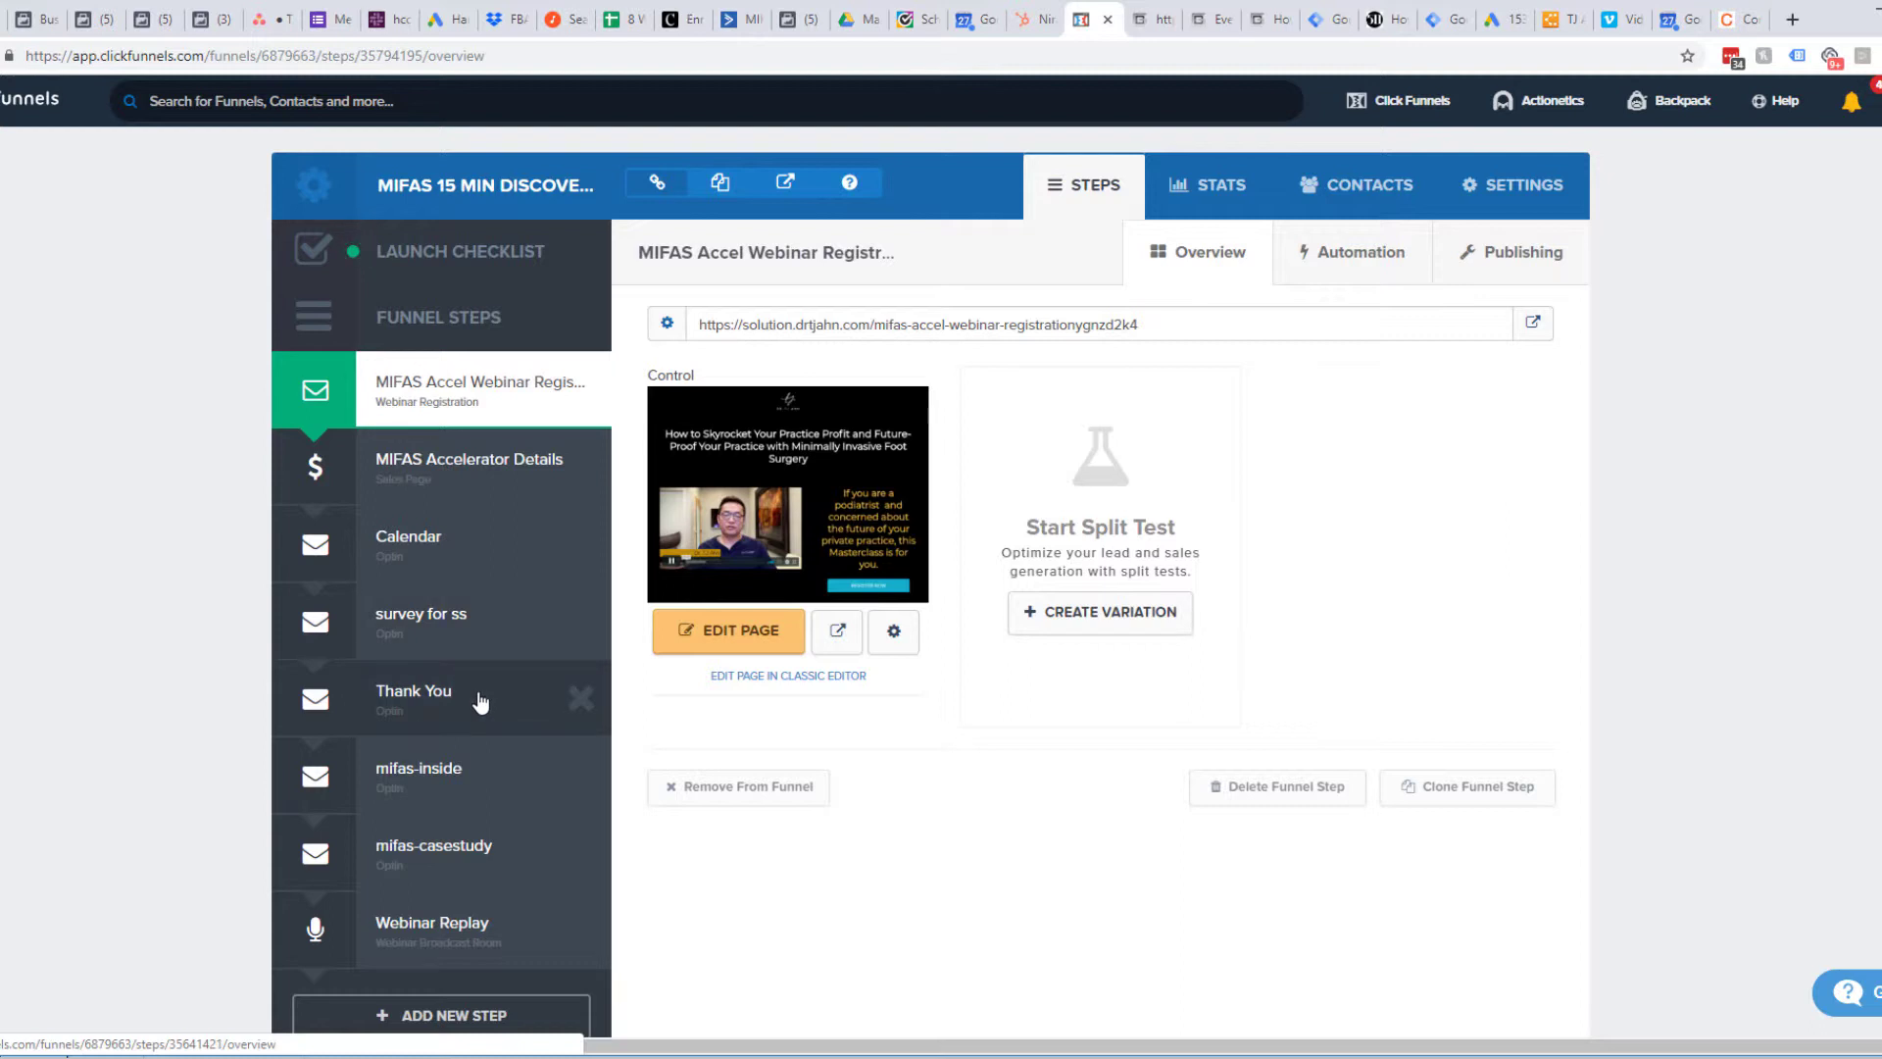
Step: Trim the Calendar funnel step's publishing path to 'calendar' and update the step
{"action": "left_click", "coordinate": [458, 555]}
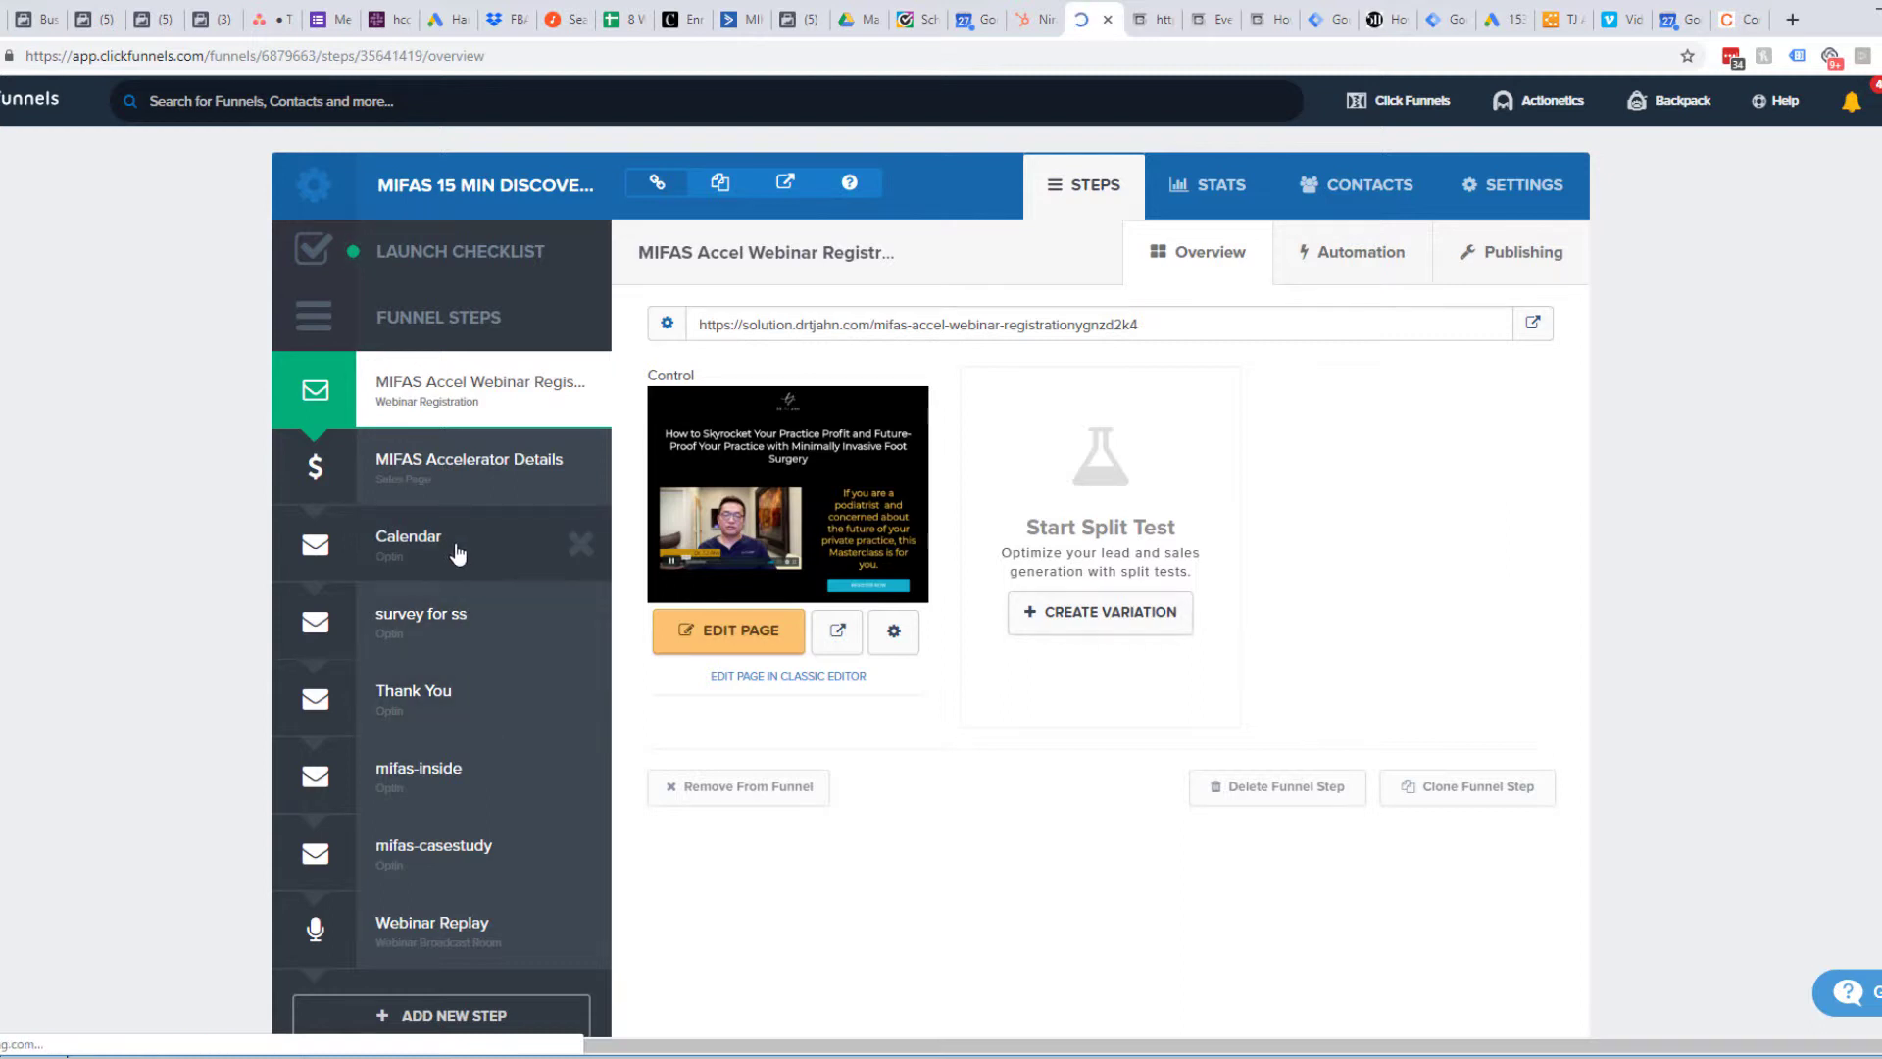
{"action": "left_click", "coordinate": [1531, 326]}
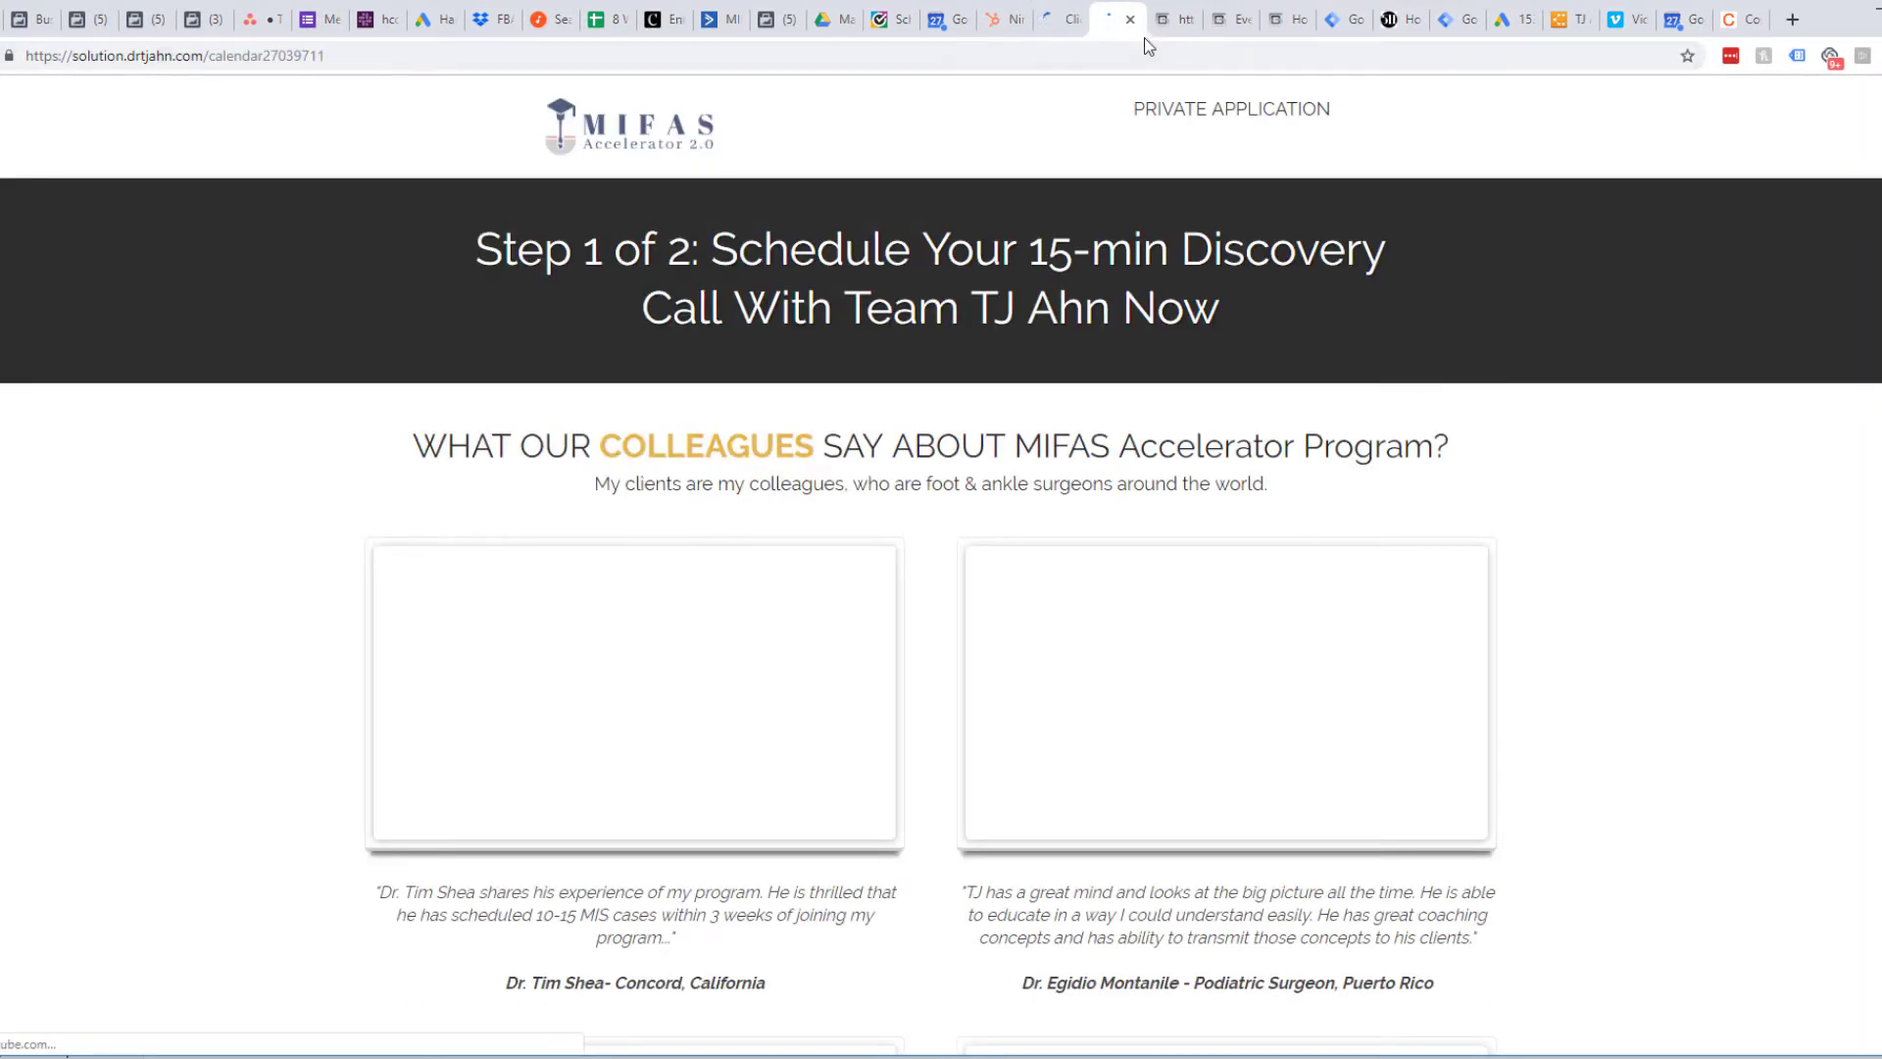
{"action": "left_click", "coordinate": [1129, 18]}
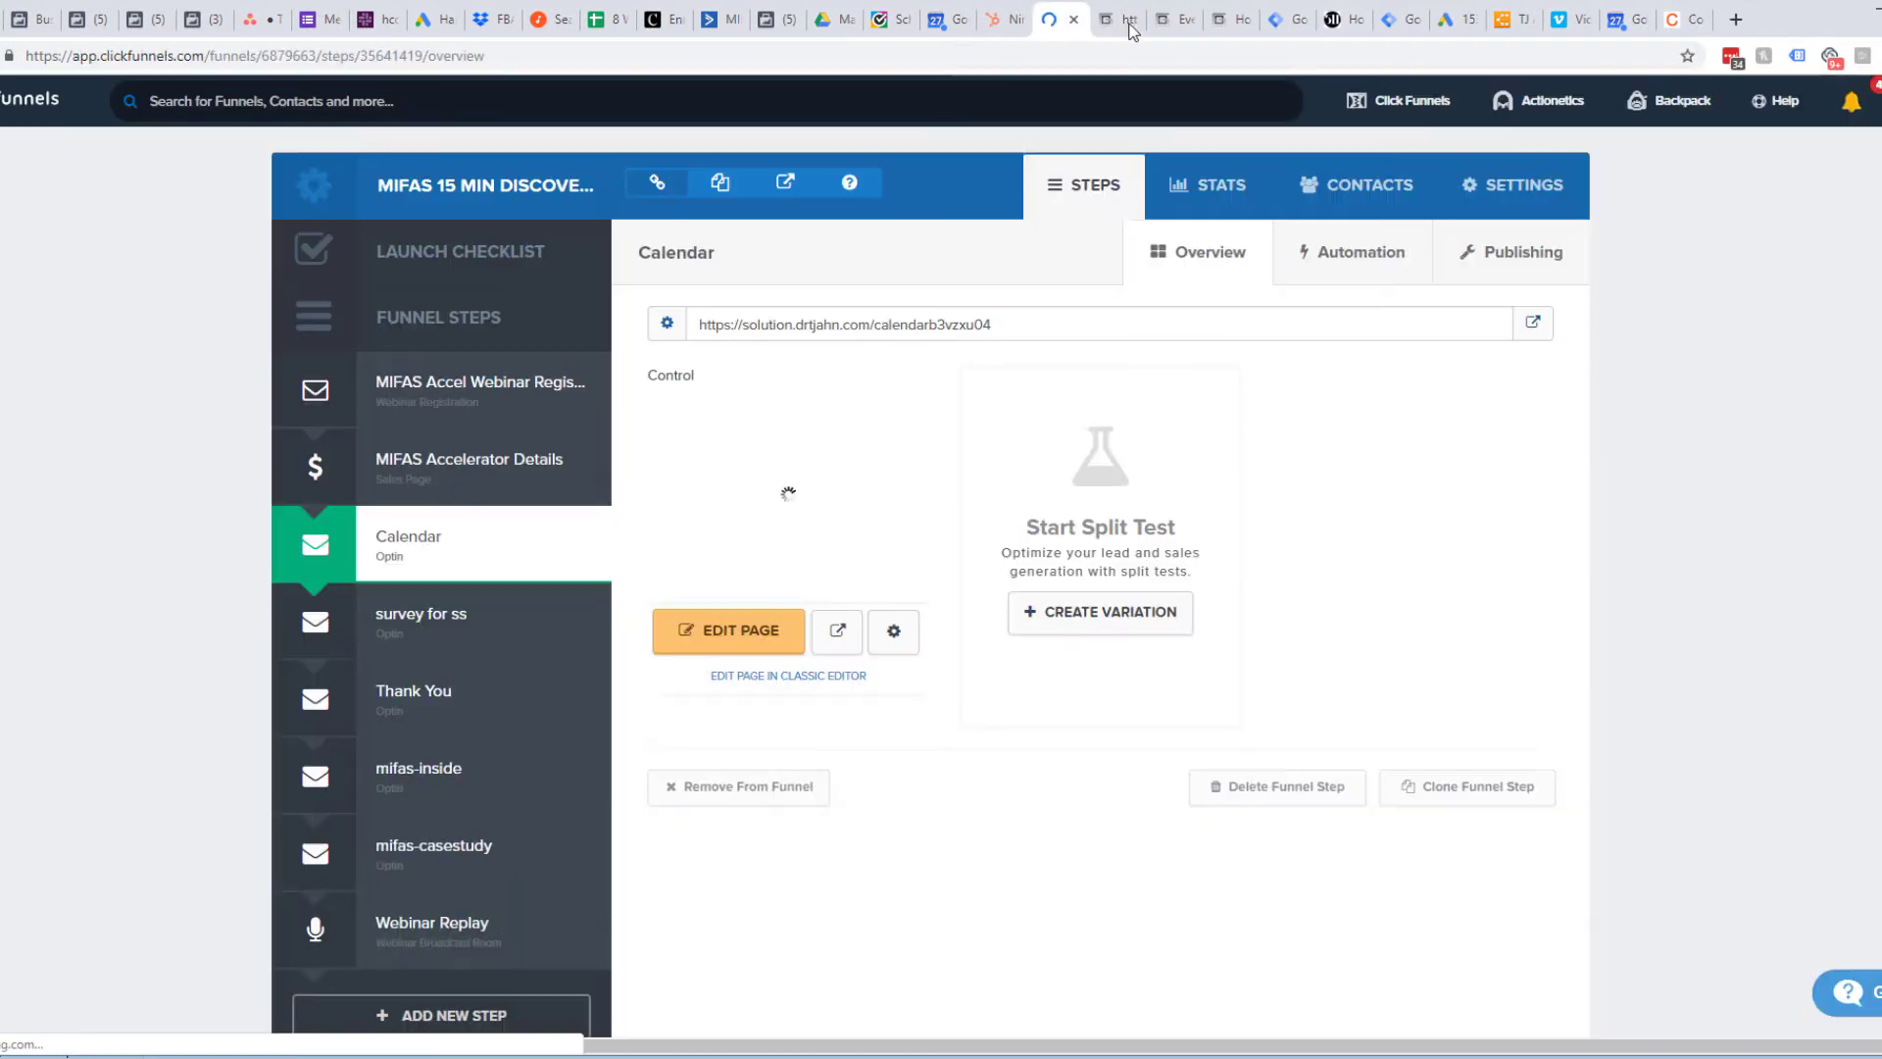
{"action": "left_click", "coordinate": [670, 325]}
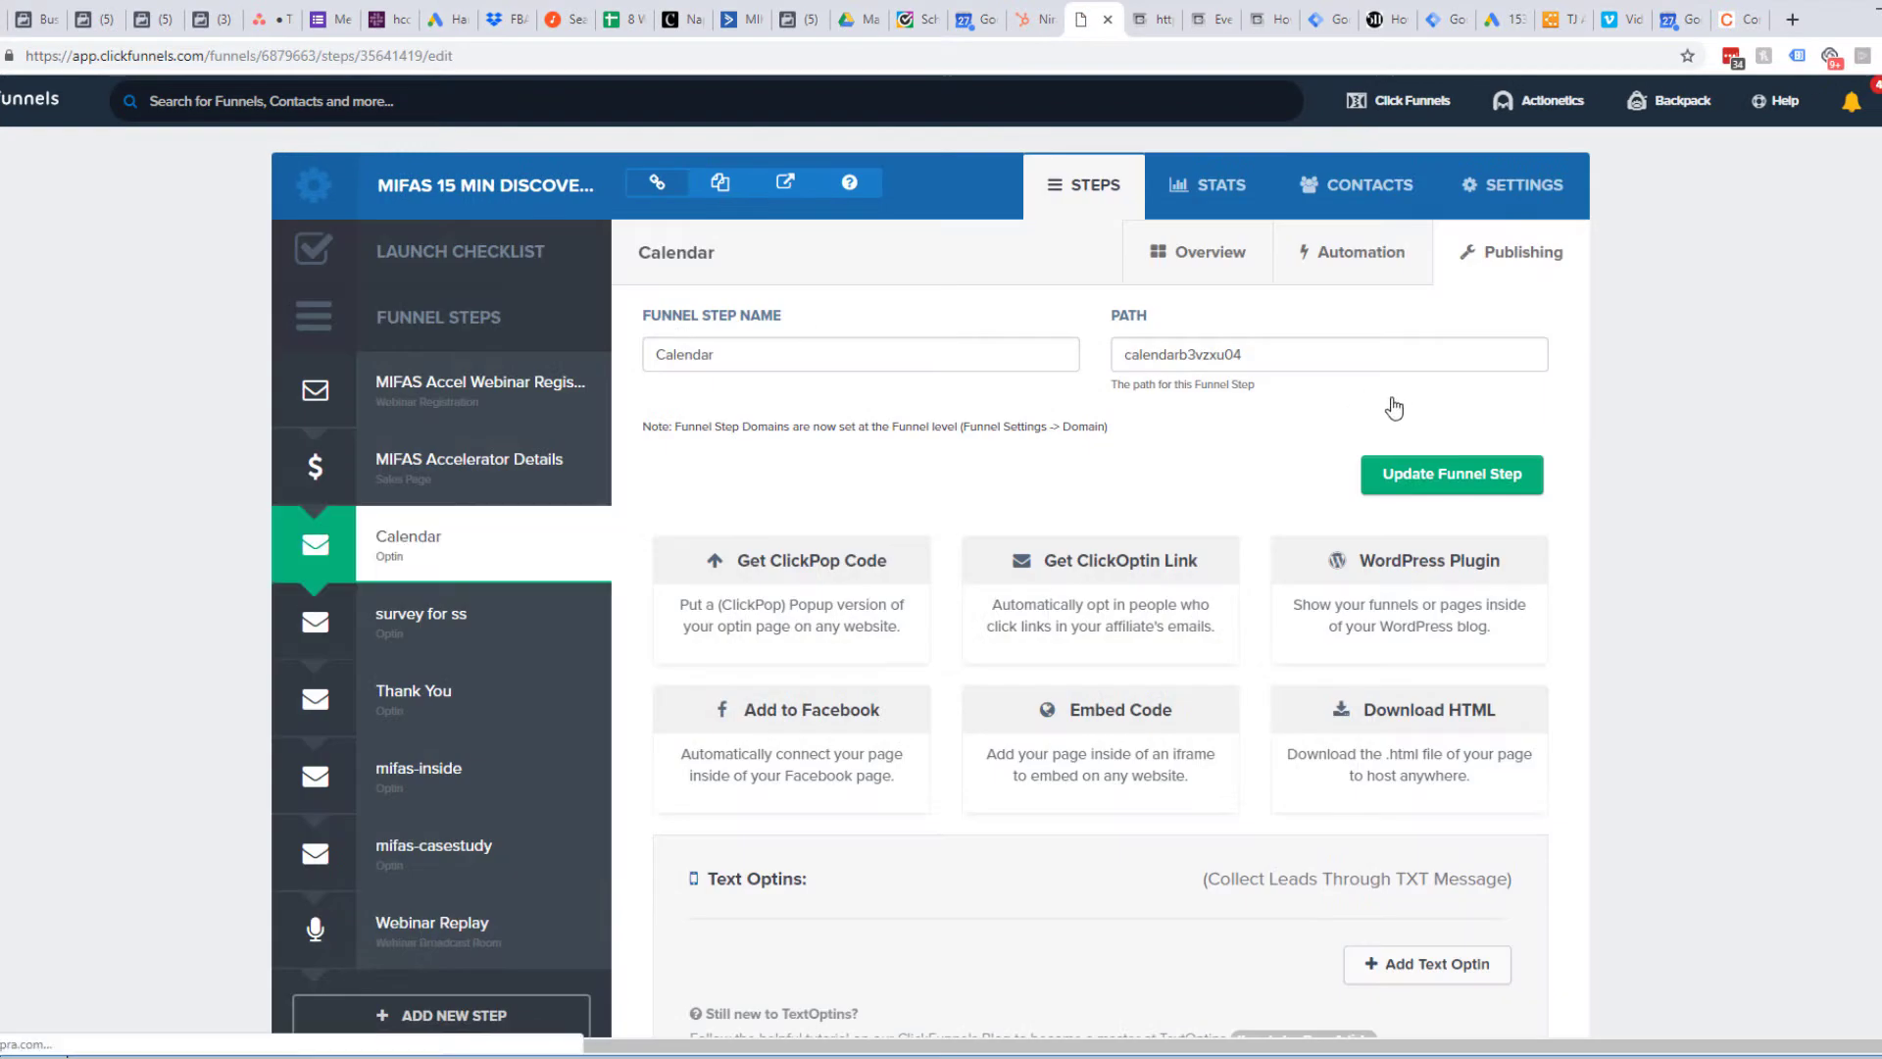
{"action": "left_click", "coordinate": [1183, 354]}
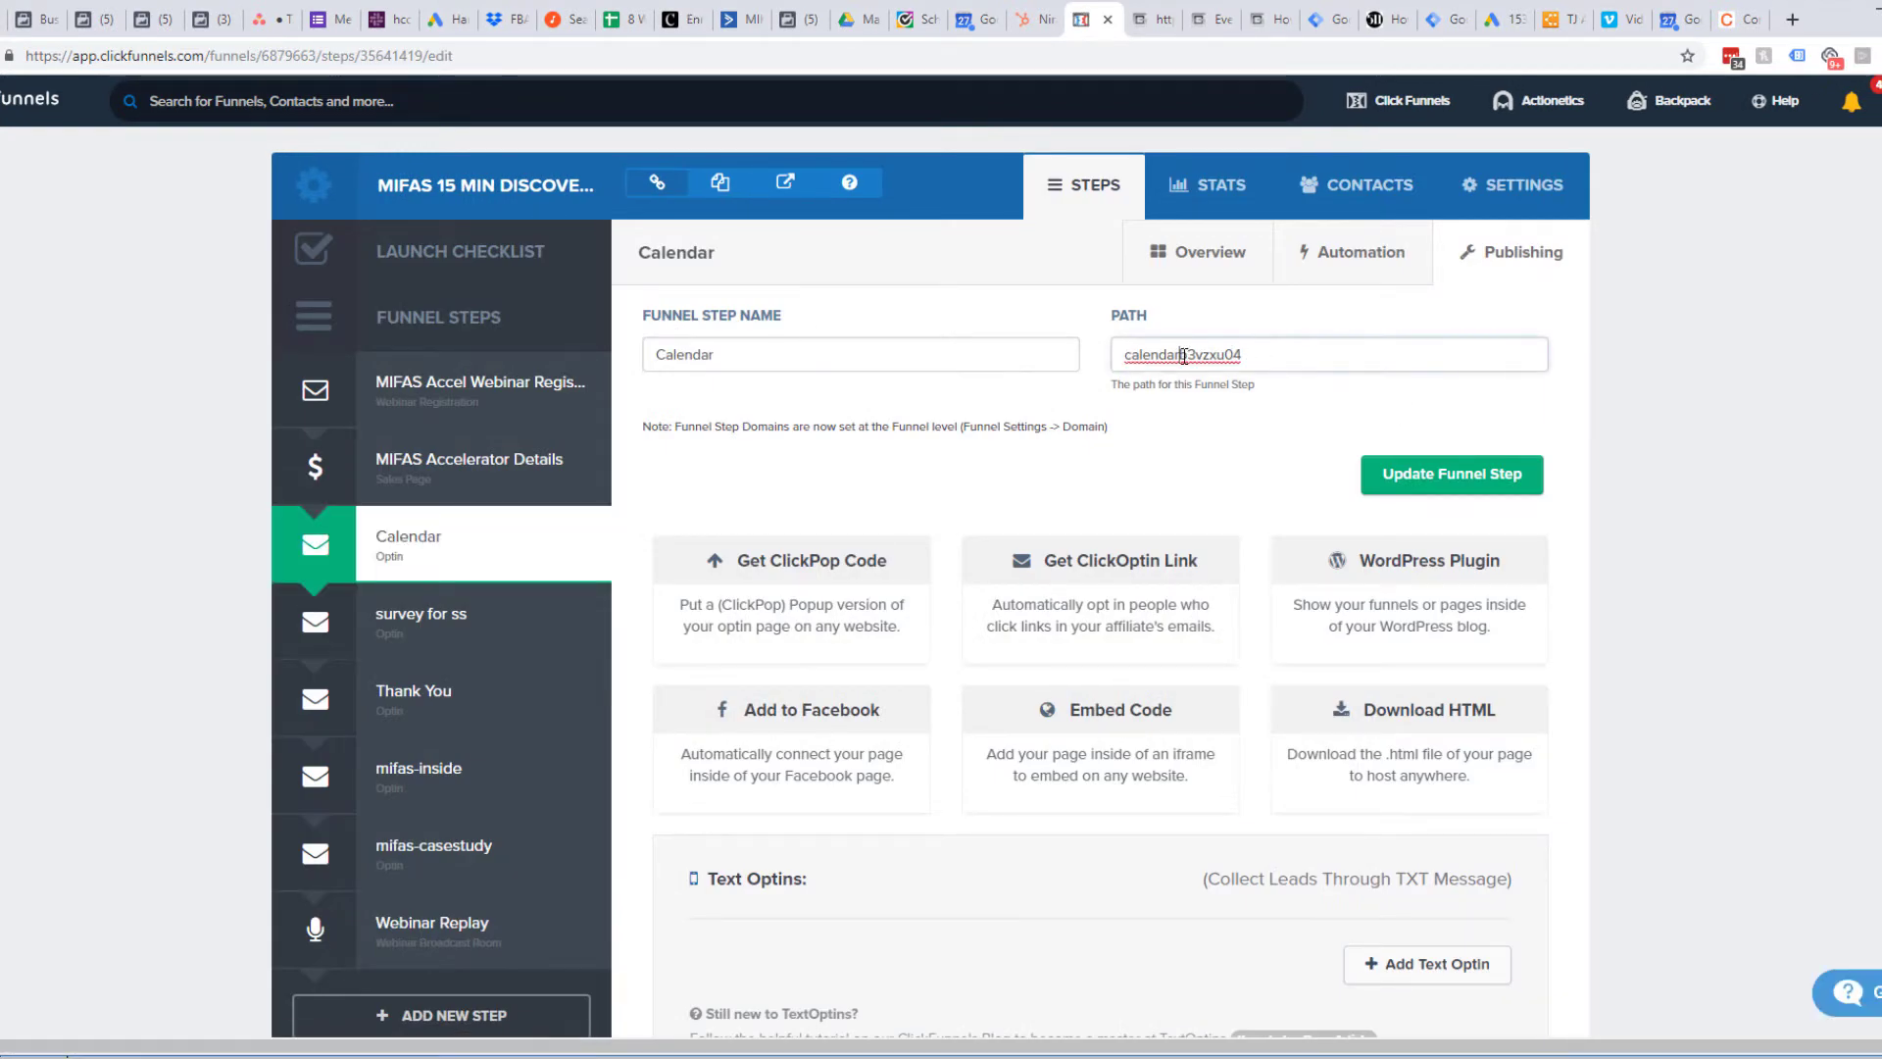
{"action": "left_click_drag", "start_coordinate": [1182, 354], "coordinate": [1291, 354]}
{"action": "key", "text": "BackSpace"}
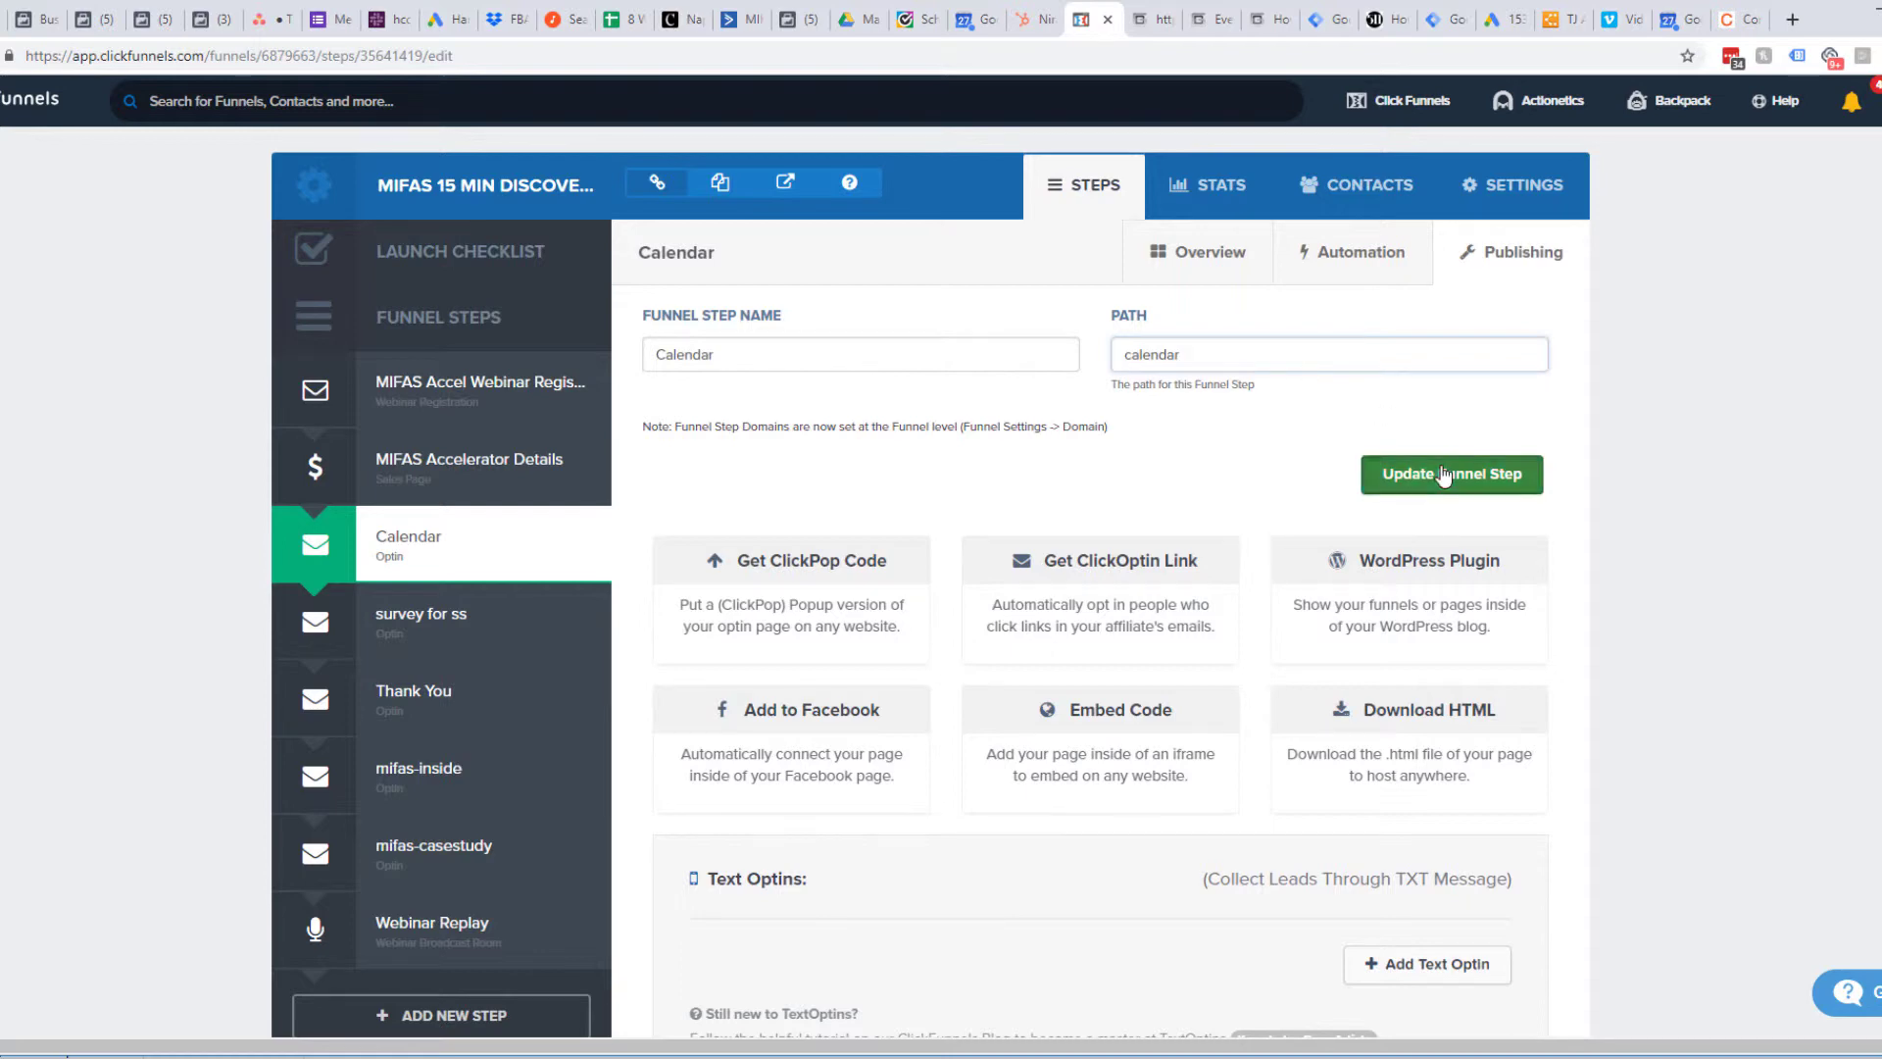
{"action": "left_click", "coordinate": [1448, 475]}
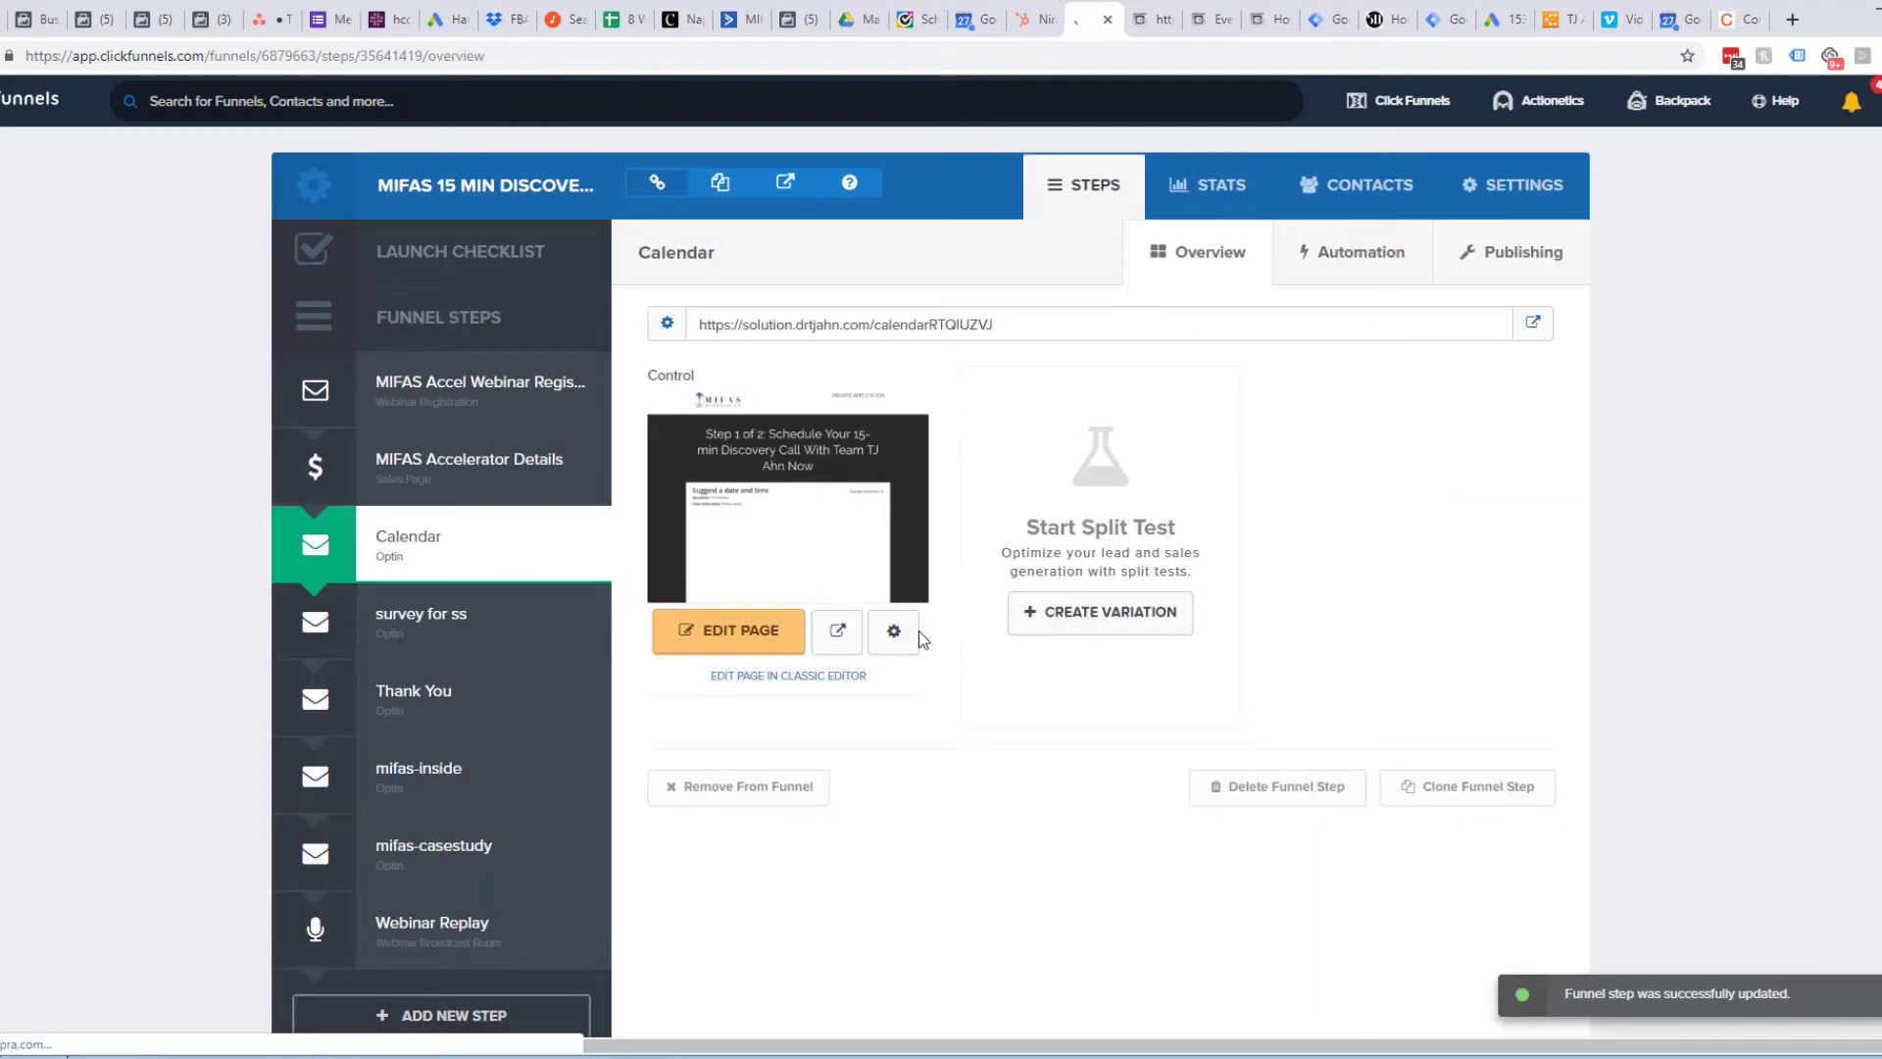
Step: Set the Calendar page's own path to 'calendar' and check the live page loads
{"action": "left_click", "coordinate": [892, 630]}
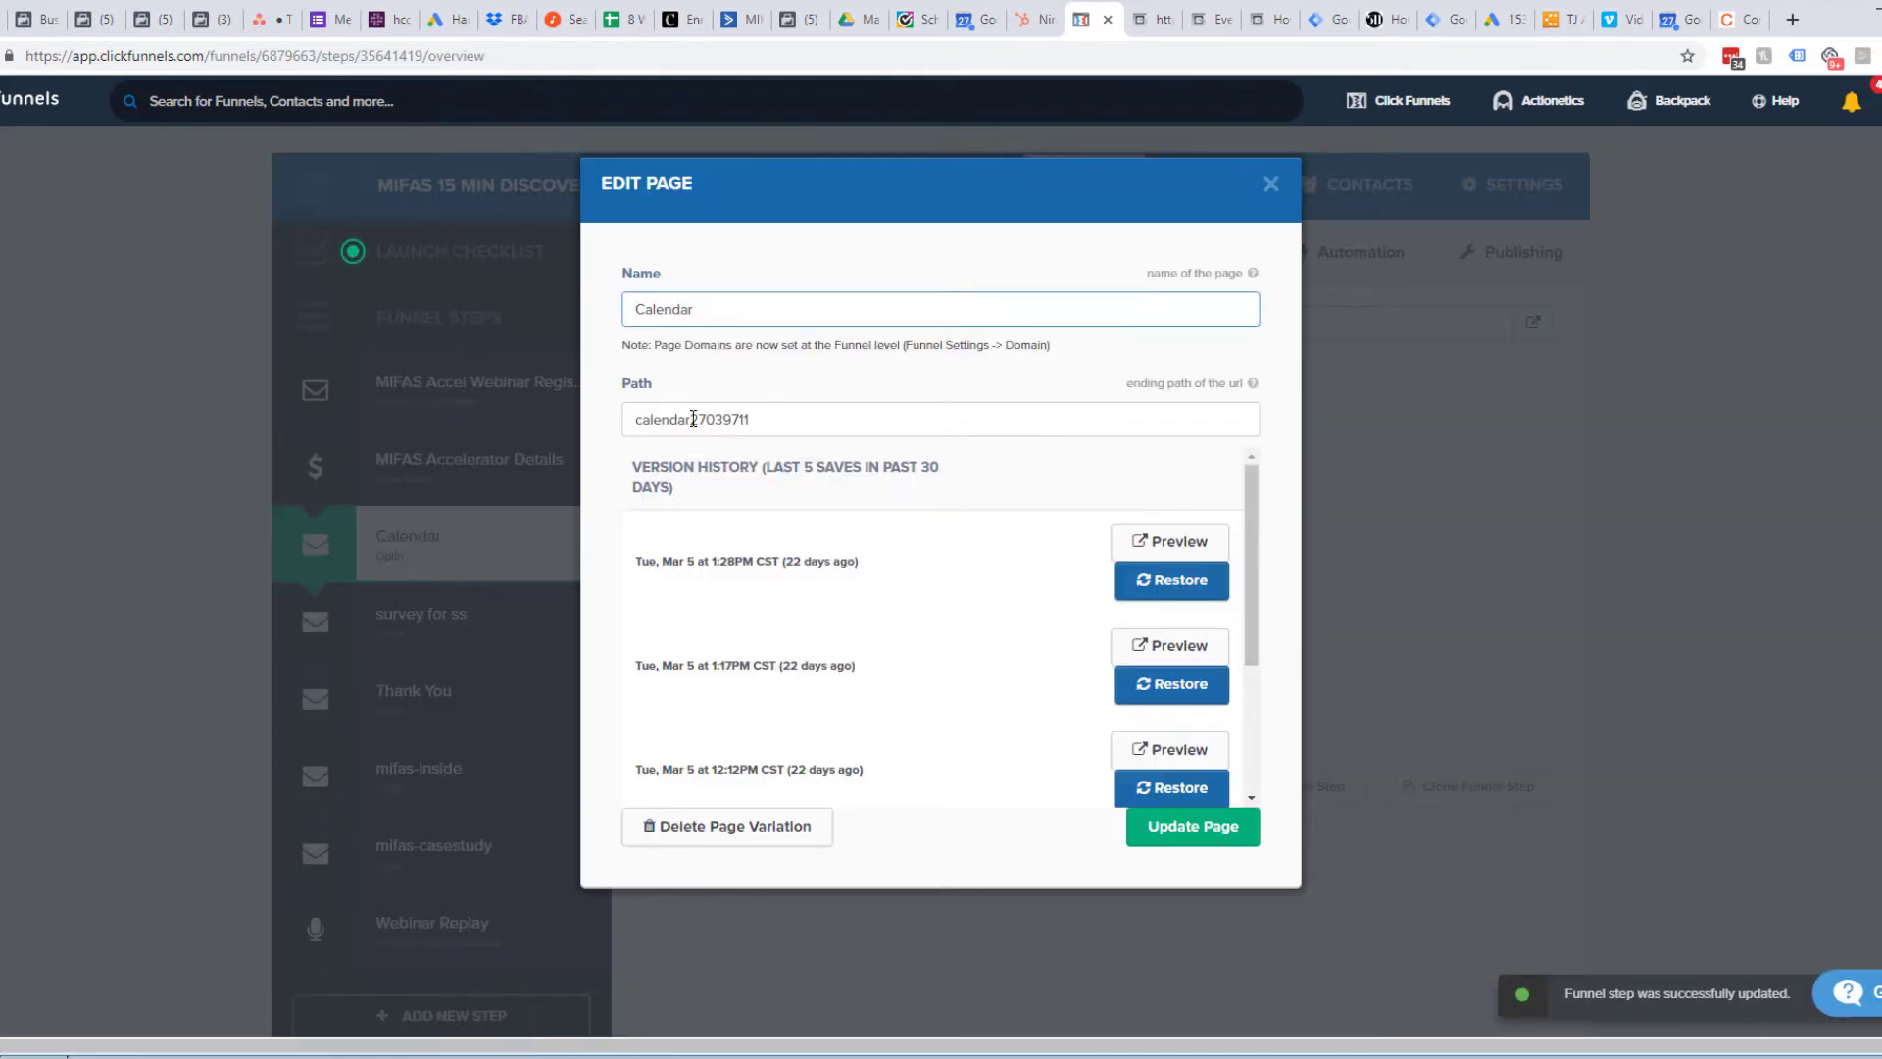
{"action": "left_click_drag", "start_coordinate": [691, 420], "coordinate": [966, 421]}
{"action": "key", "text": "BackSpace"}
{"action": "left_click", "coordinate": [1163, 821]}
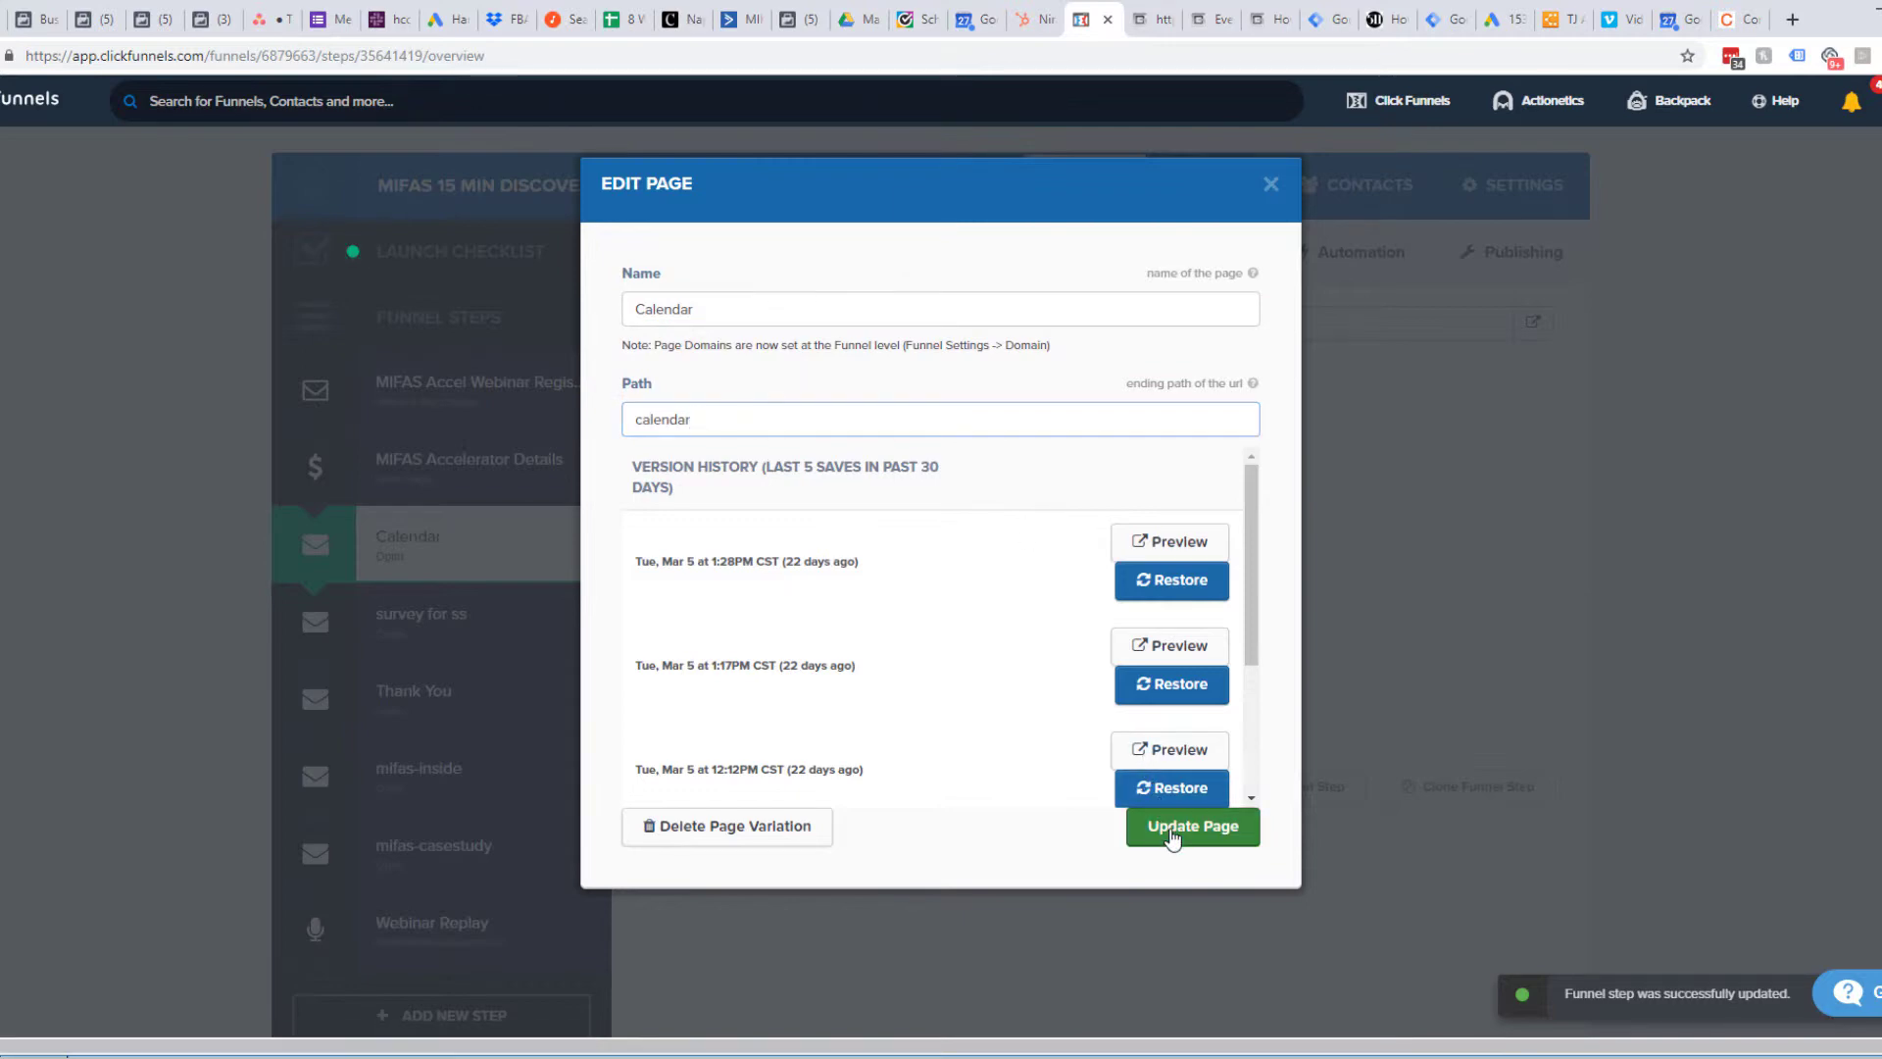
{"action": "left_click", "coordinate": [1532, 322]}
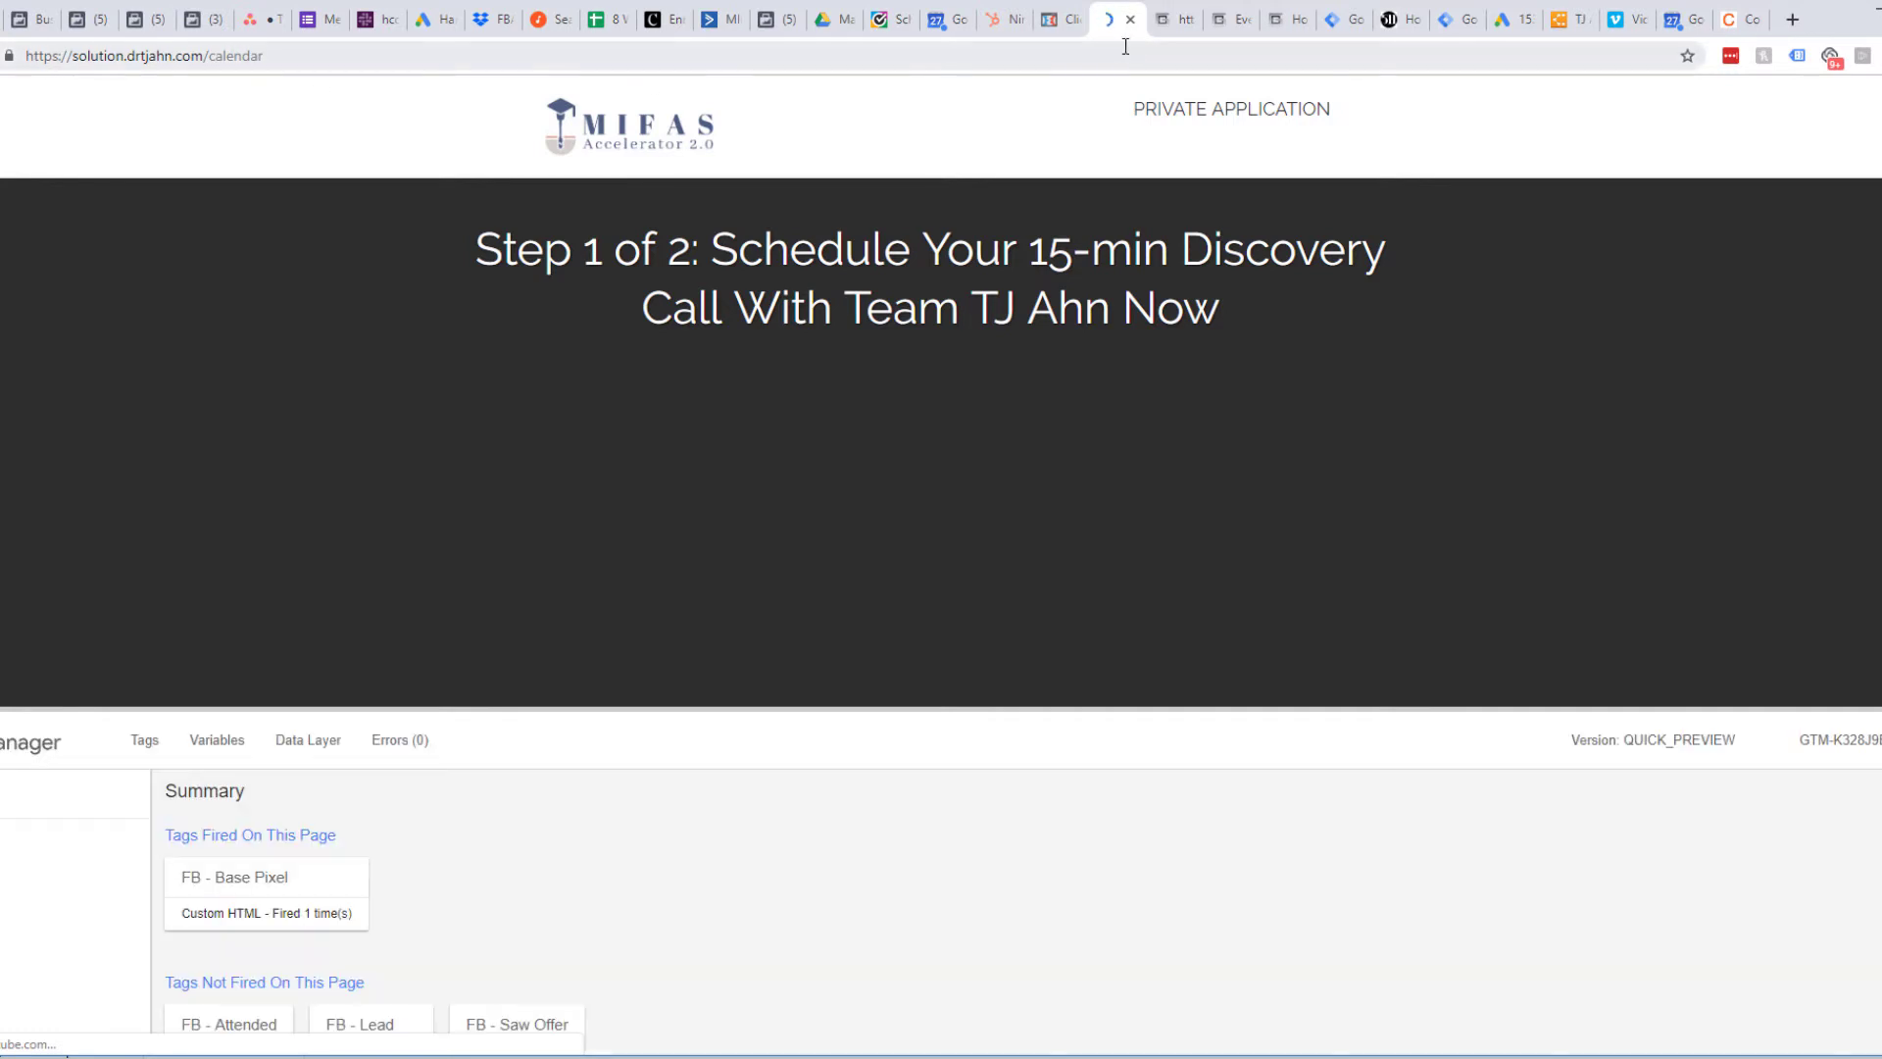
{"action": "left_click", "coordinate": [1130, 20]}
{"action": "left_click", "coordinate": [1282, 22]}
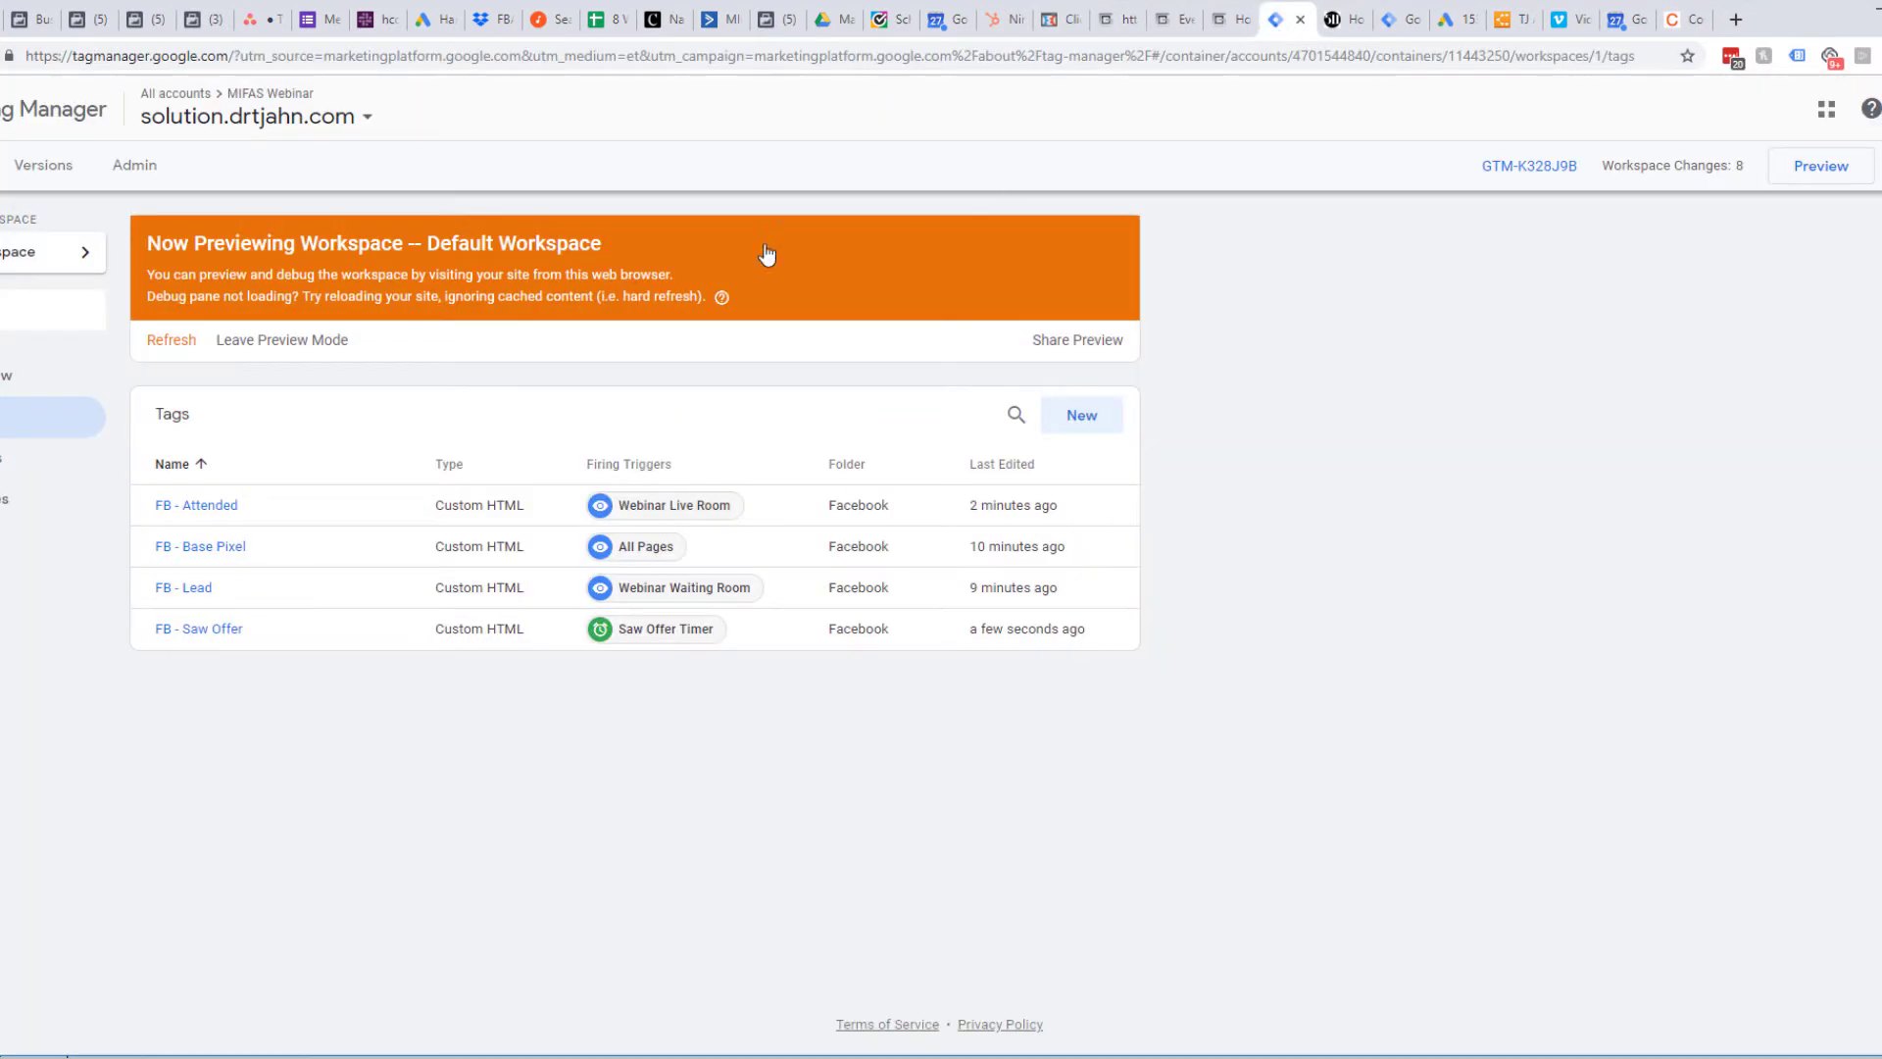
Step: Start a new tag named 'FB - Add To Cart' filed in the Facebook folder
{"action": "left_click", "coordinate": [1096, 419]}
{"action": "left_click", "coordinate": [574, 109]}
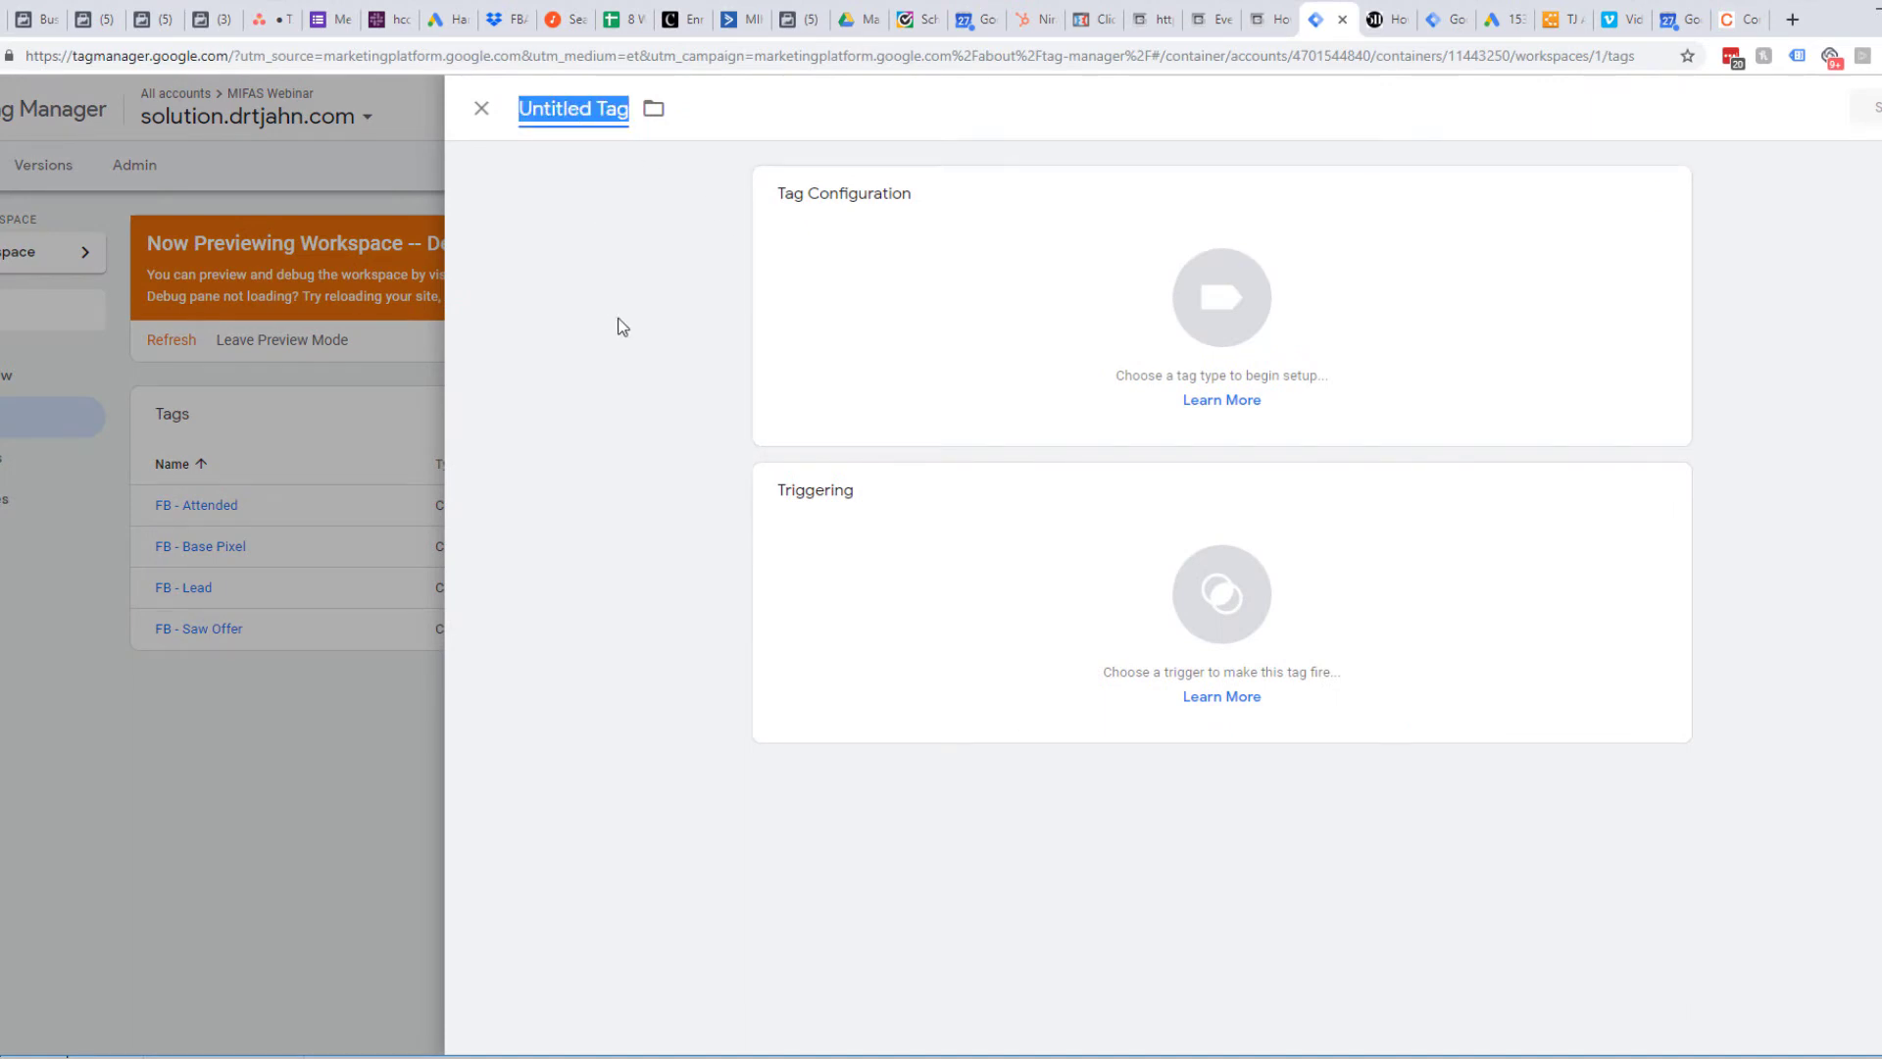
{"action": "type", "text": "FB - Add"}
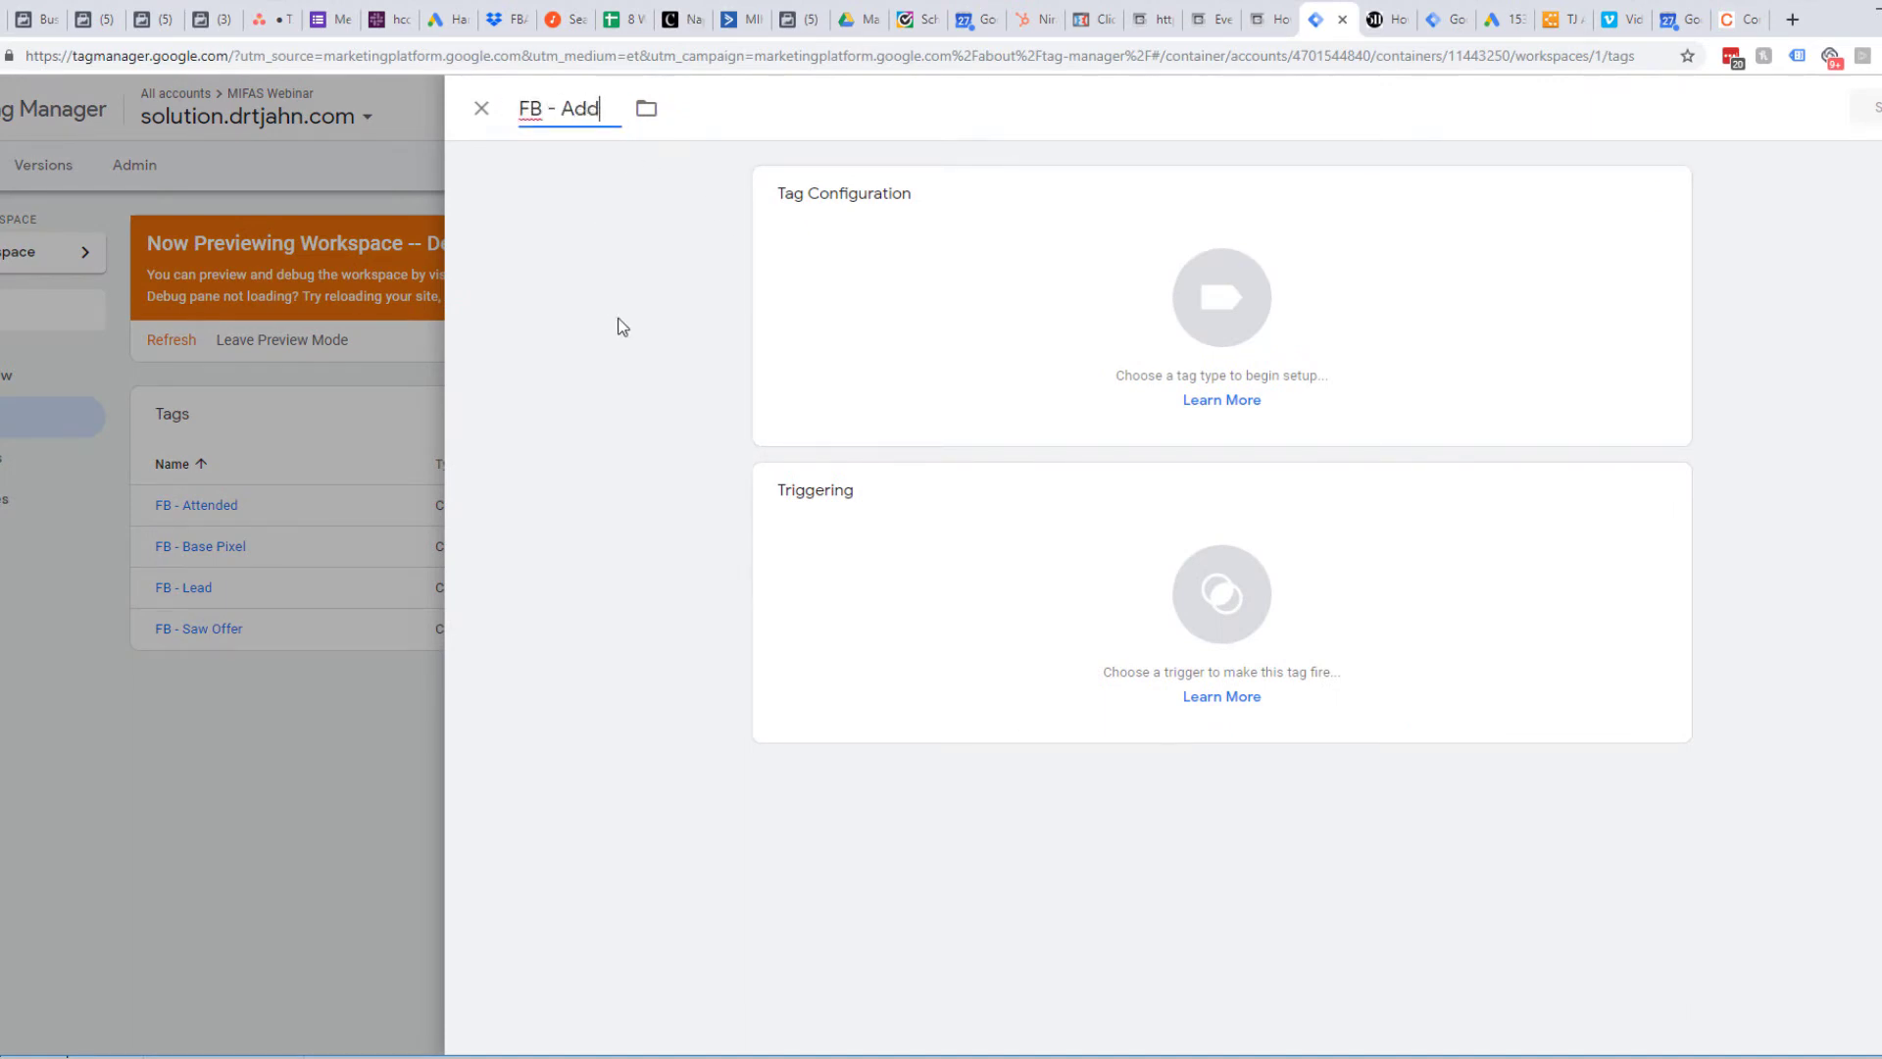
{"action": "type", "text": " To Cart"}
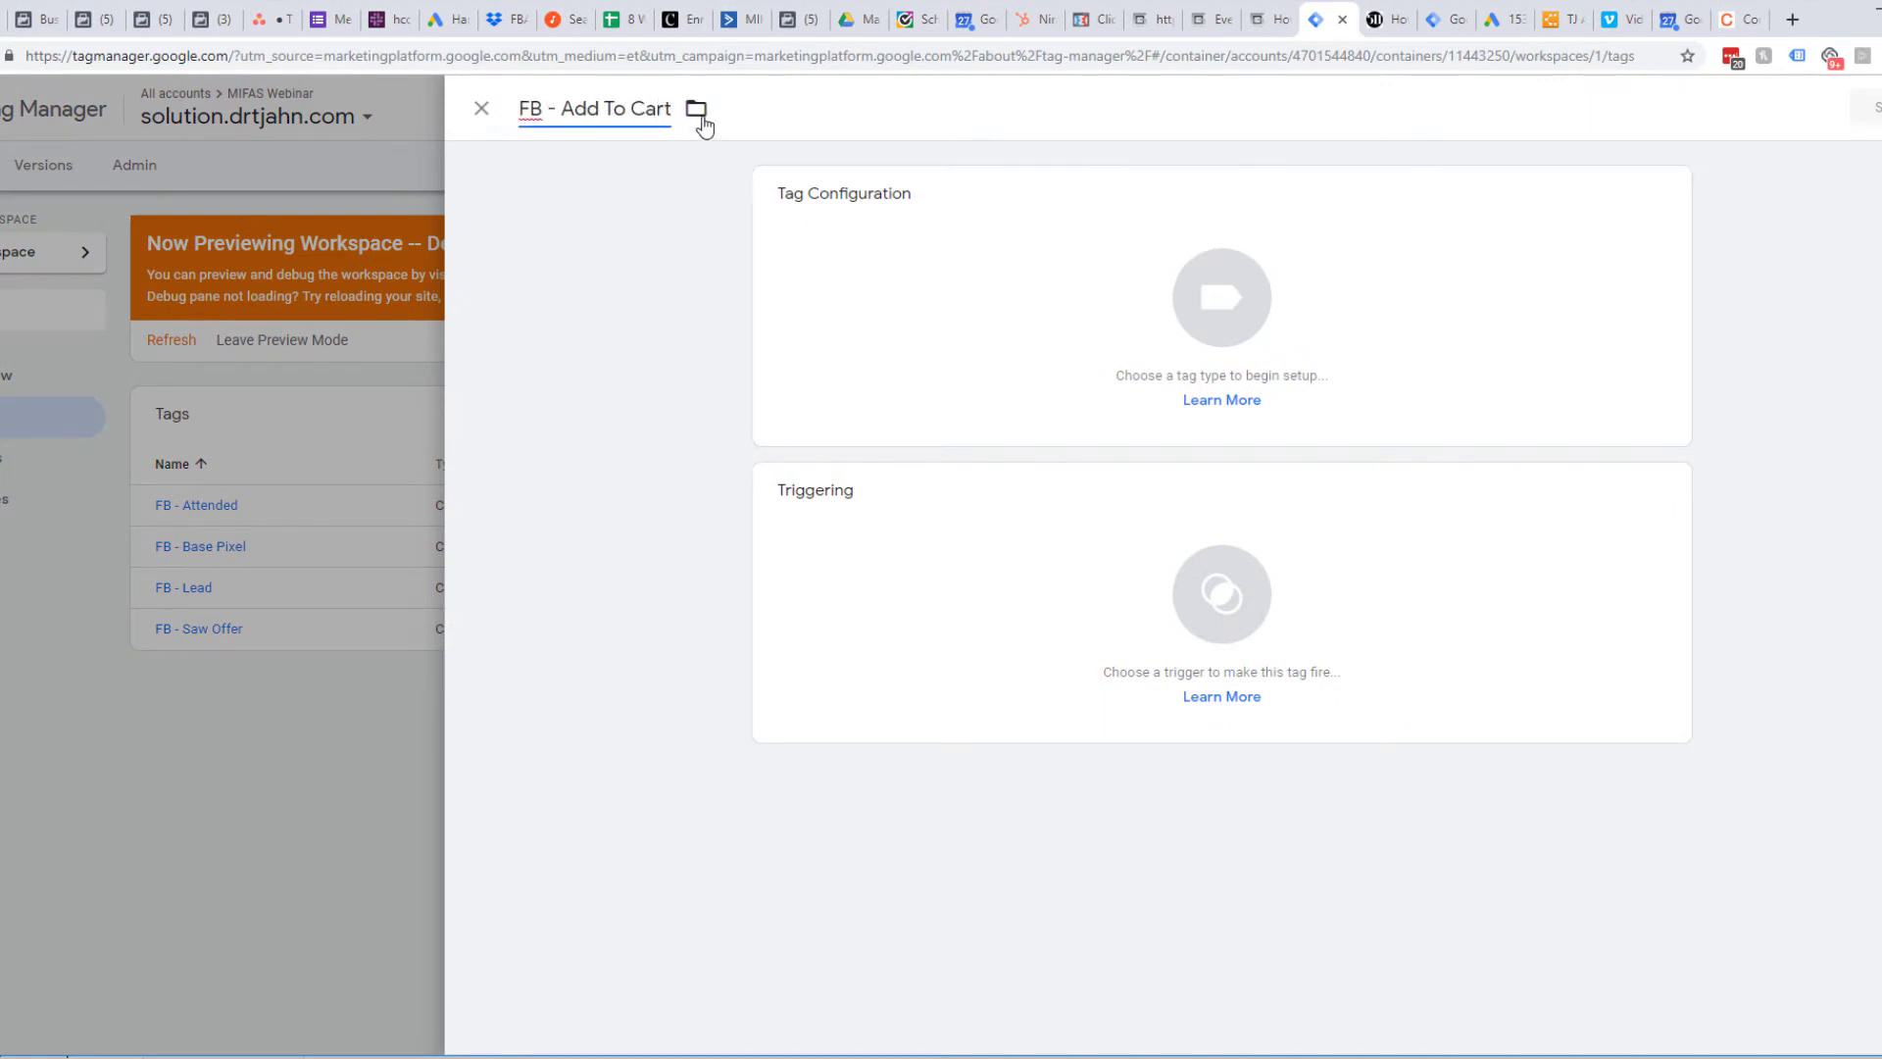
{"action": "left_click", "coordinate": [699, 113]}
{"action": "left_click", "coordinate": [764, 197]}
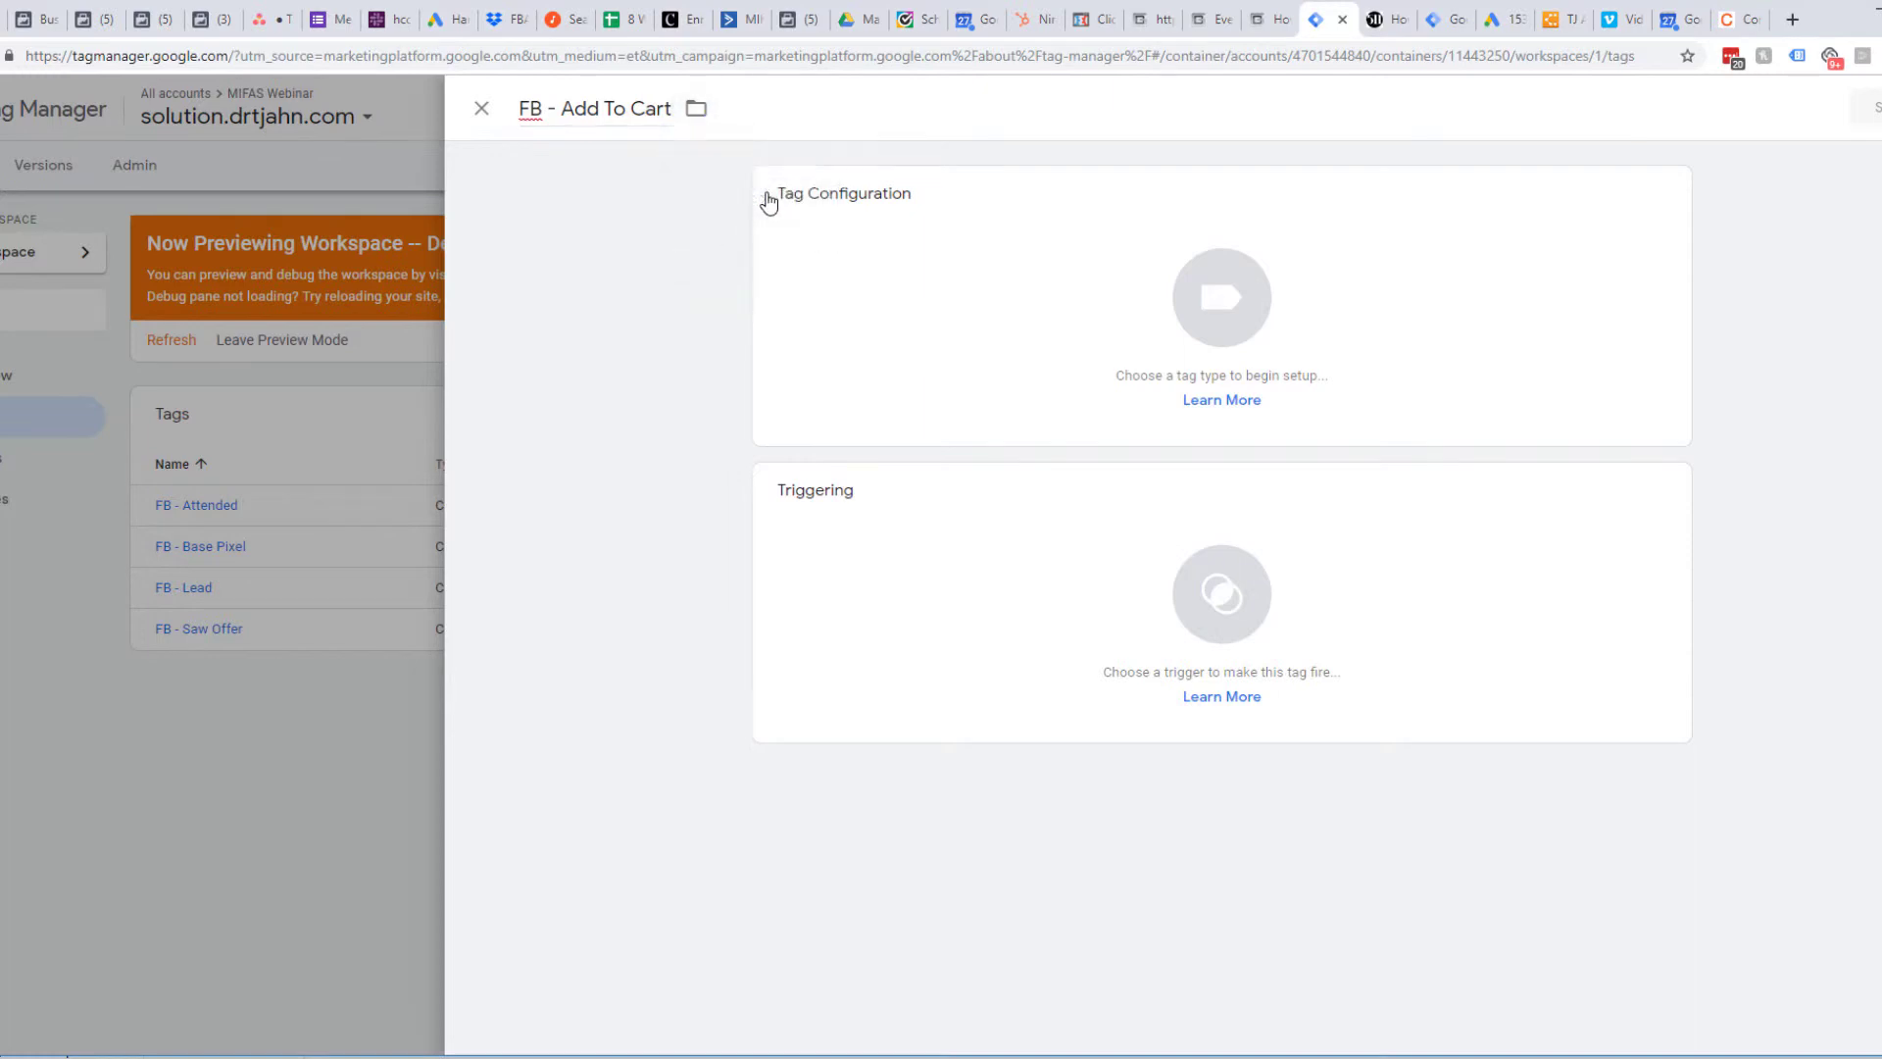
Step: Make it a Custom HTML tag and bring up Facebook's pixel code instructions
{"action": "left_click", "coordinate": [1177, 334]}
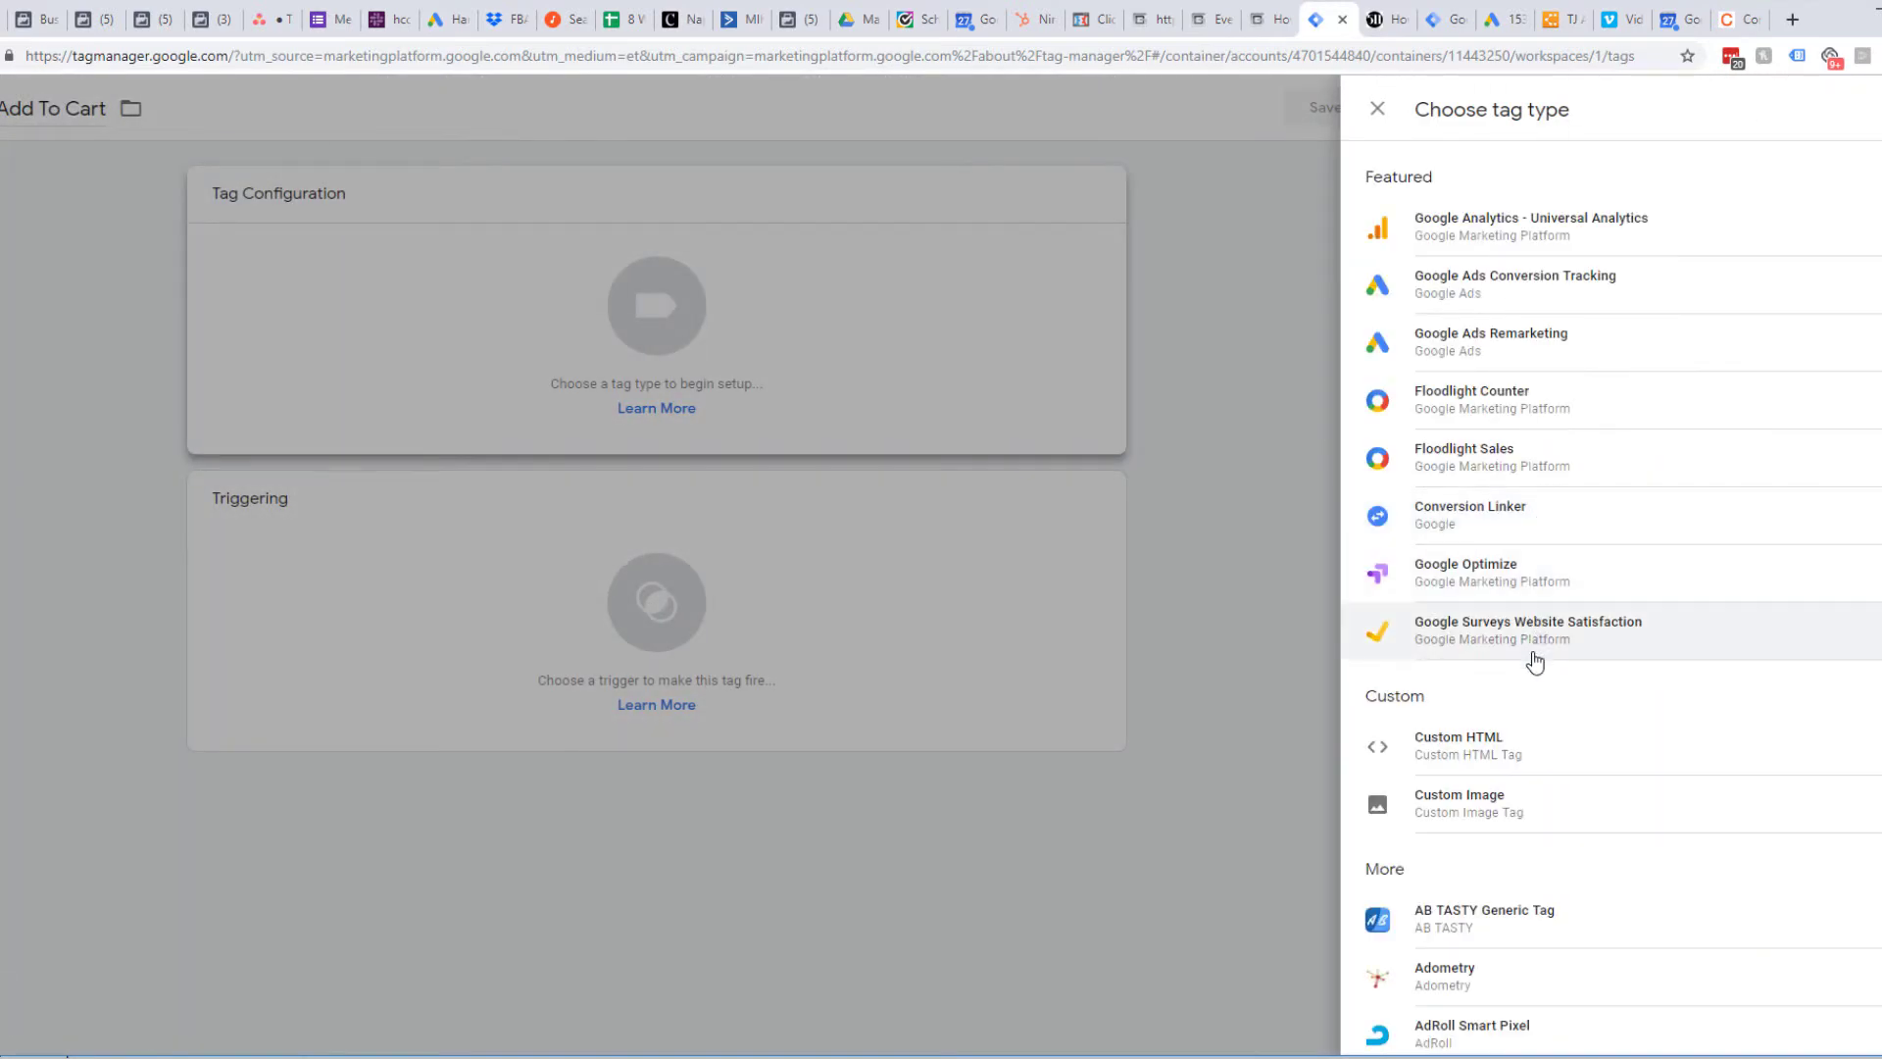
{"action": "left_click", "coordinate": [1513, 742]}
{"action": "left_click", "coordinate": [1013, 543]}
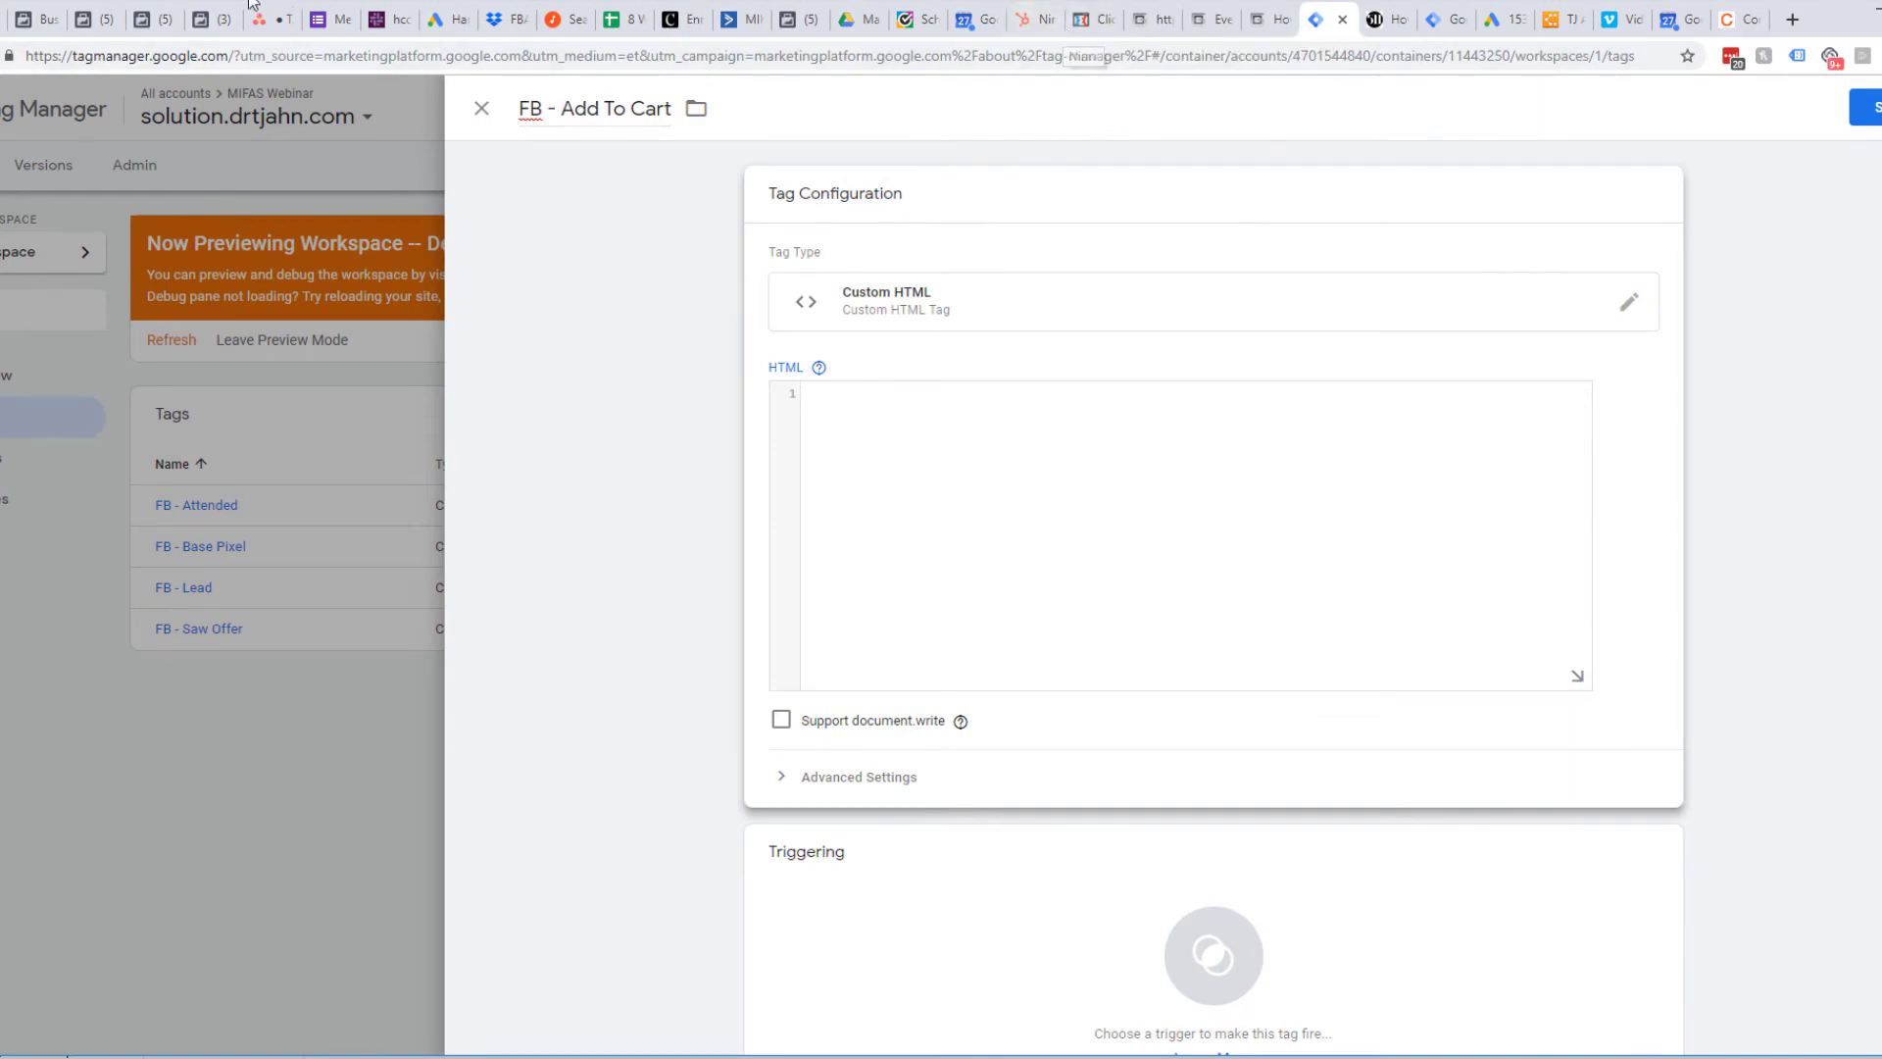
{"action": "left_click", "coordinate": [206, 19]}
Step: Copy the Add to Cart event code from the Ecommerce and Retail category for the tag editor
{"action": "scroll", "coordinate": [853, 666], "scroll_direction": "up", "scroll_amount": 7}
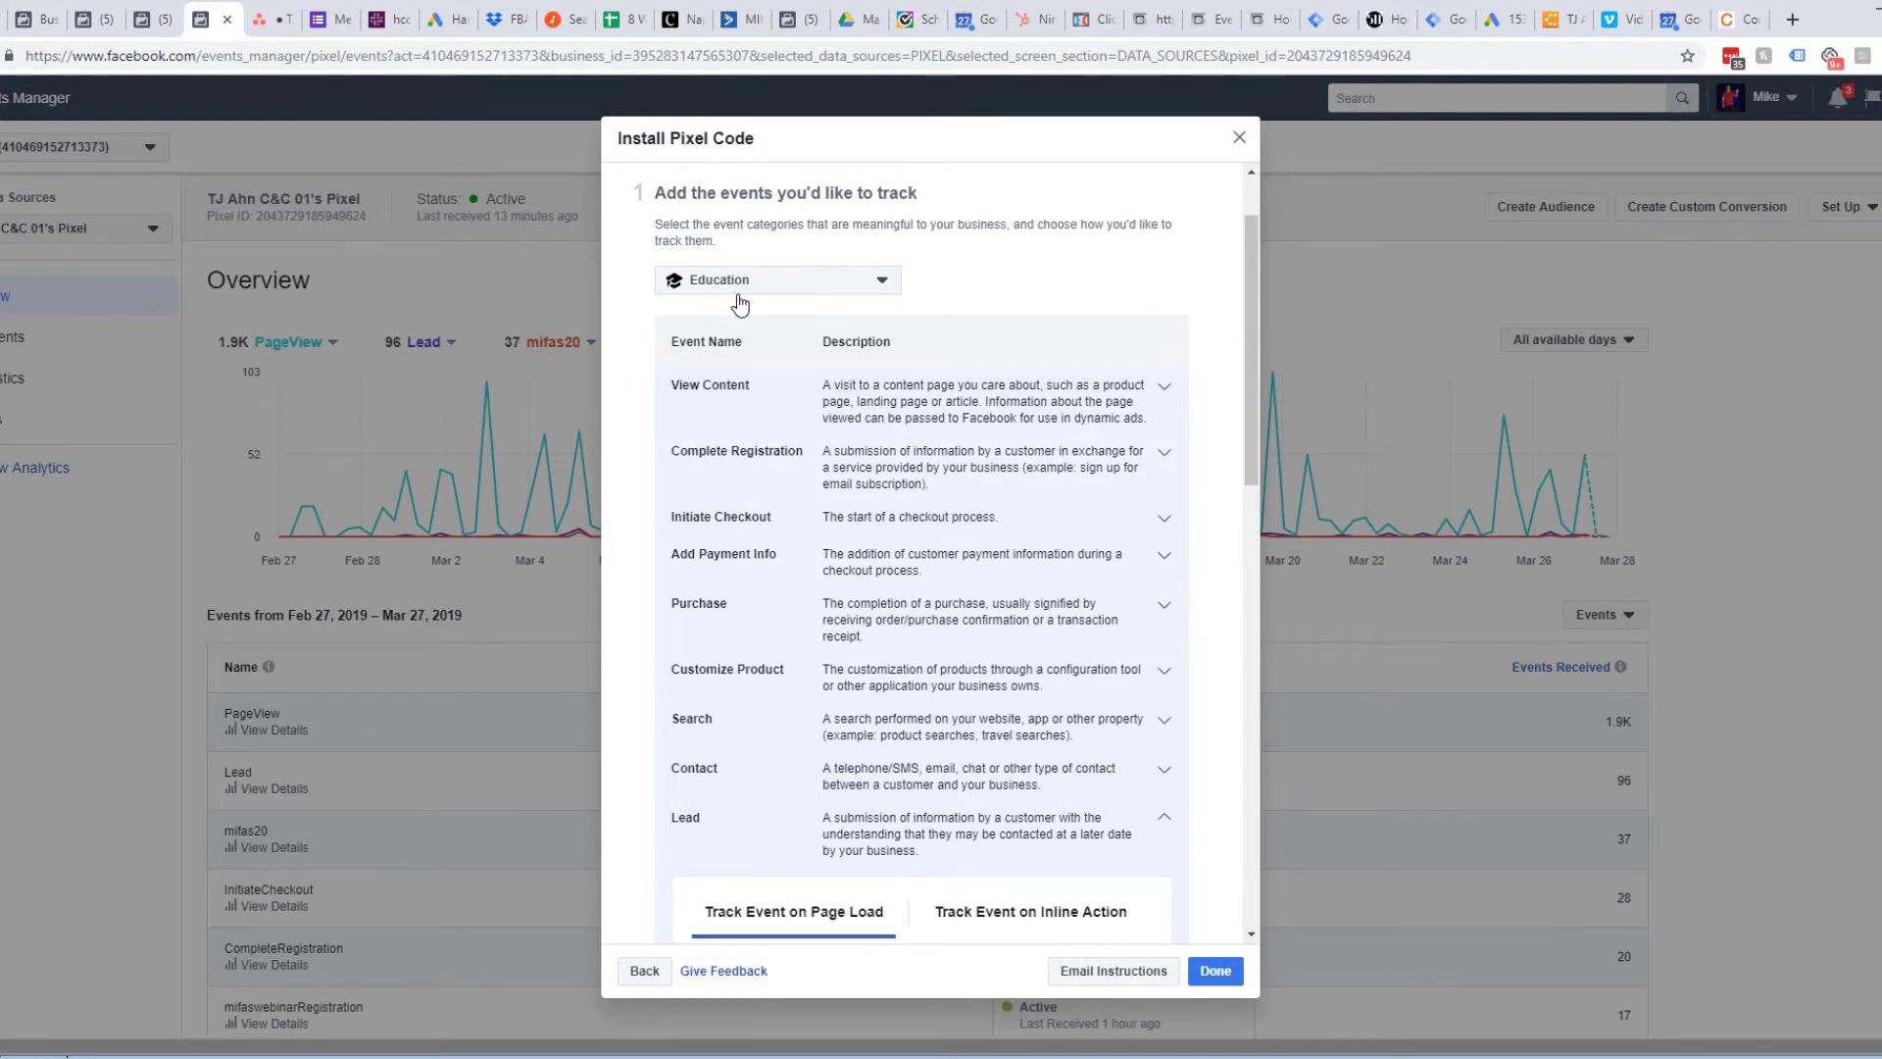
{"action": "scroll", "coordinate": [1000, 833], "scroll_direction": "down", "scroll_amount": 12}
{"action": "scroll", "coordinate": [1004, 828], "scroll_direction": "up", "scroll_amount": 5}
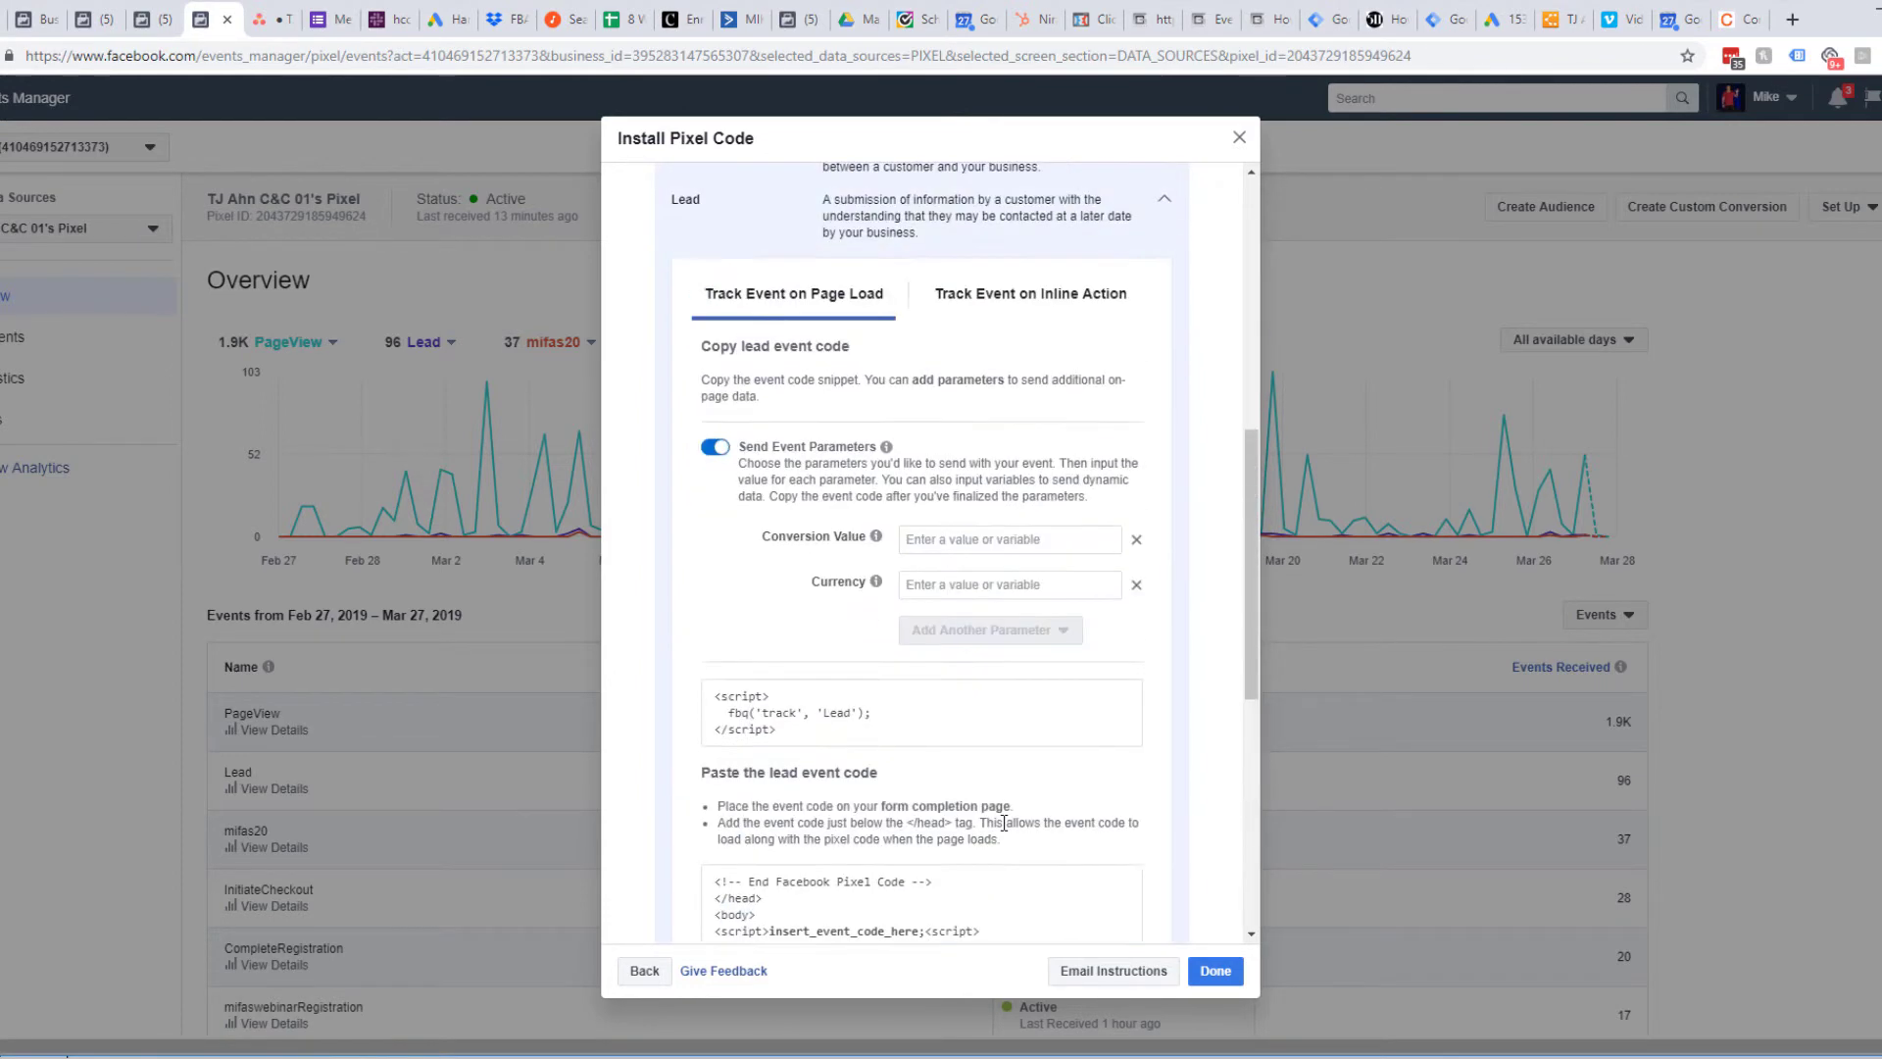
{"action": "scroll", "coordinate": [1004, 823], "scroll_direction": "up", "scroll_amount": 10}
{"action": "left_click", "coordinate": [768, 281]}
{"action": "left_click", "coordinate": [768, 338]}
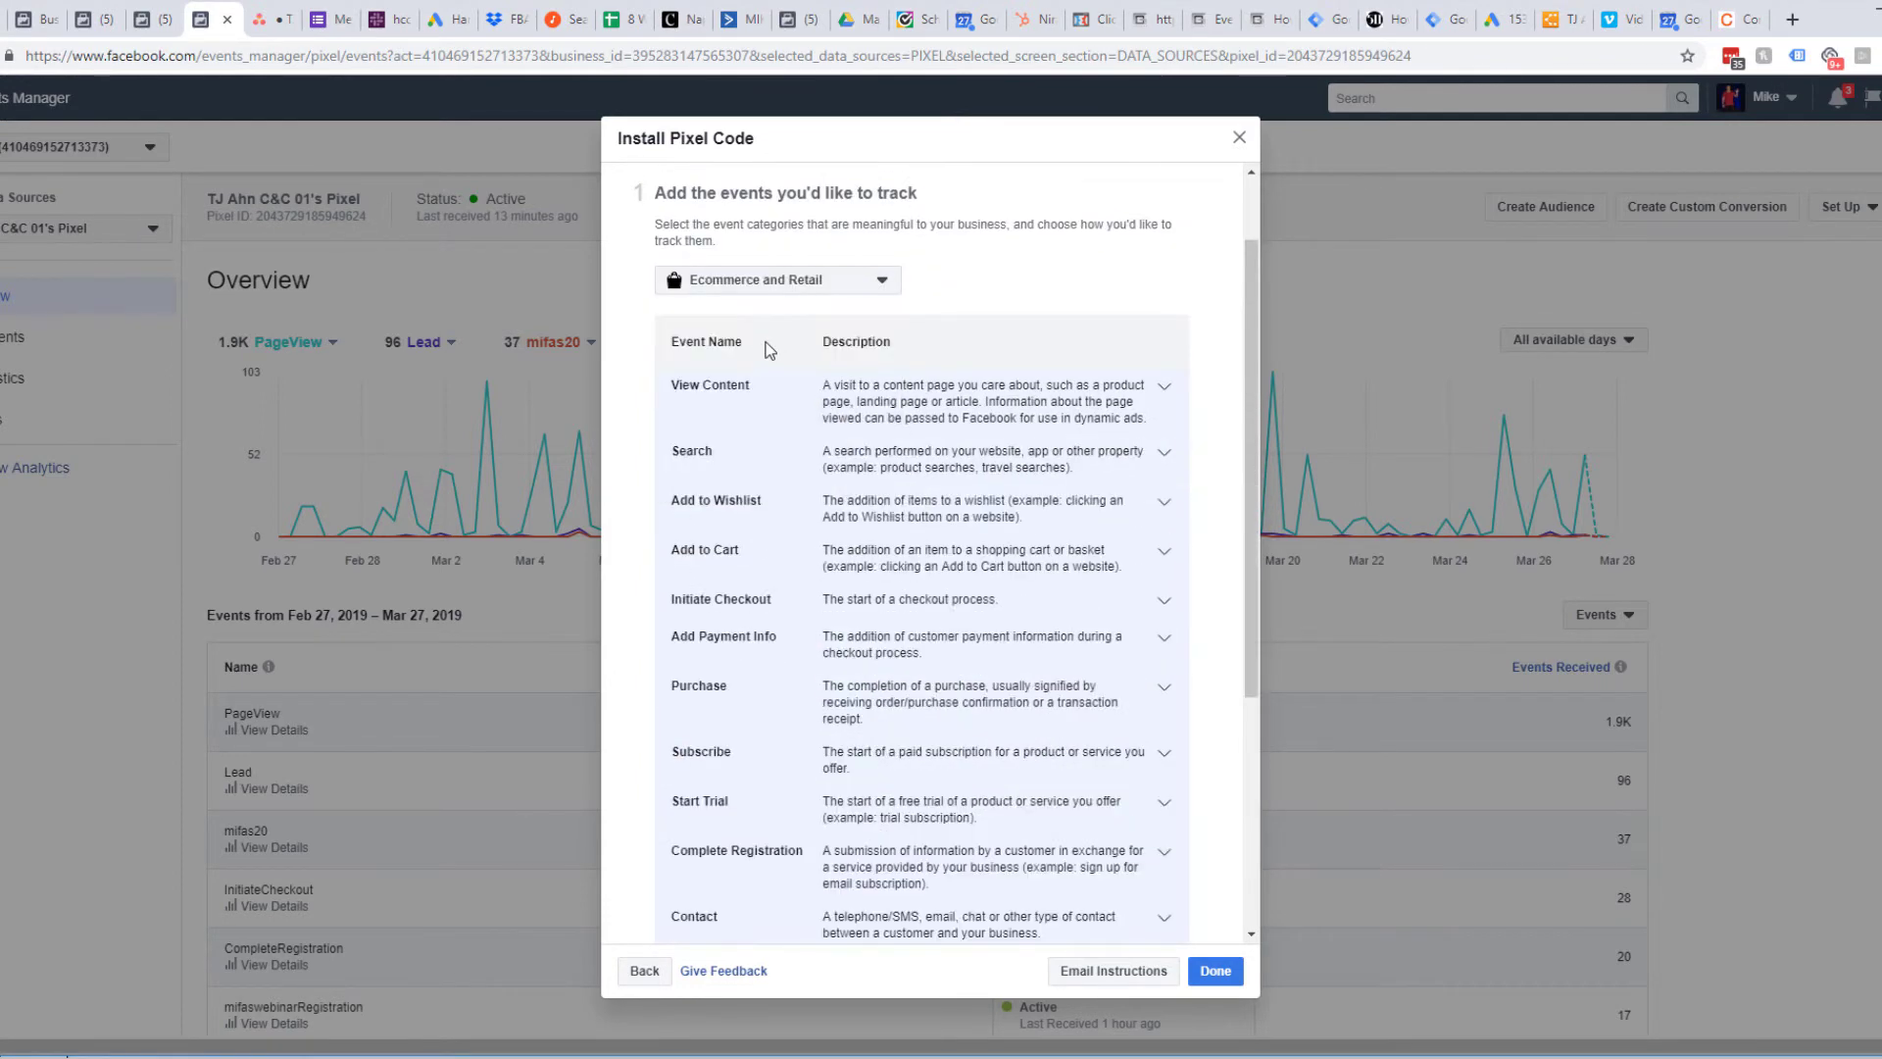
{"action": "left_click", "coordinate": [738, 572]}
{"action": "scroll", "coordinate": [745, 588], "scroll_direction": "down", "scroll_amount": 4}
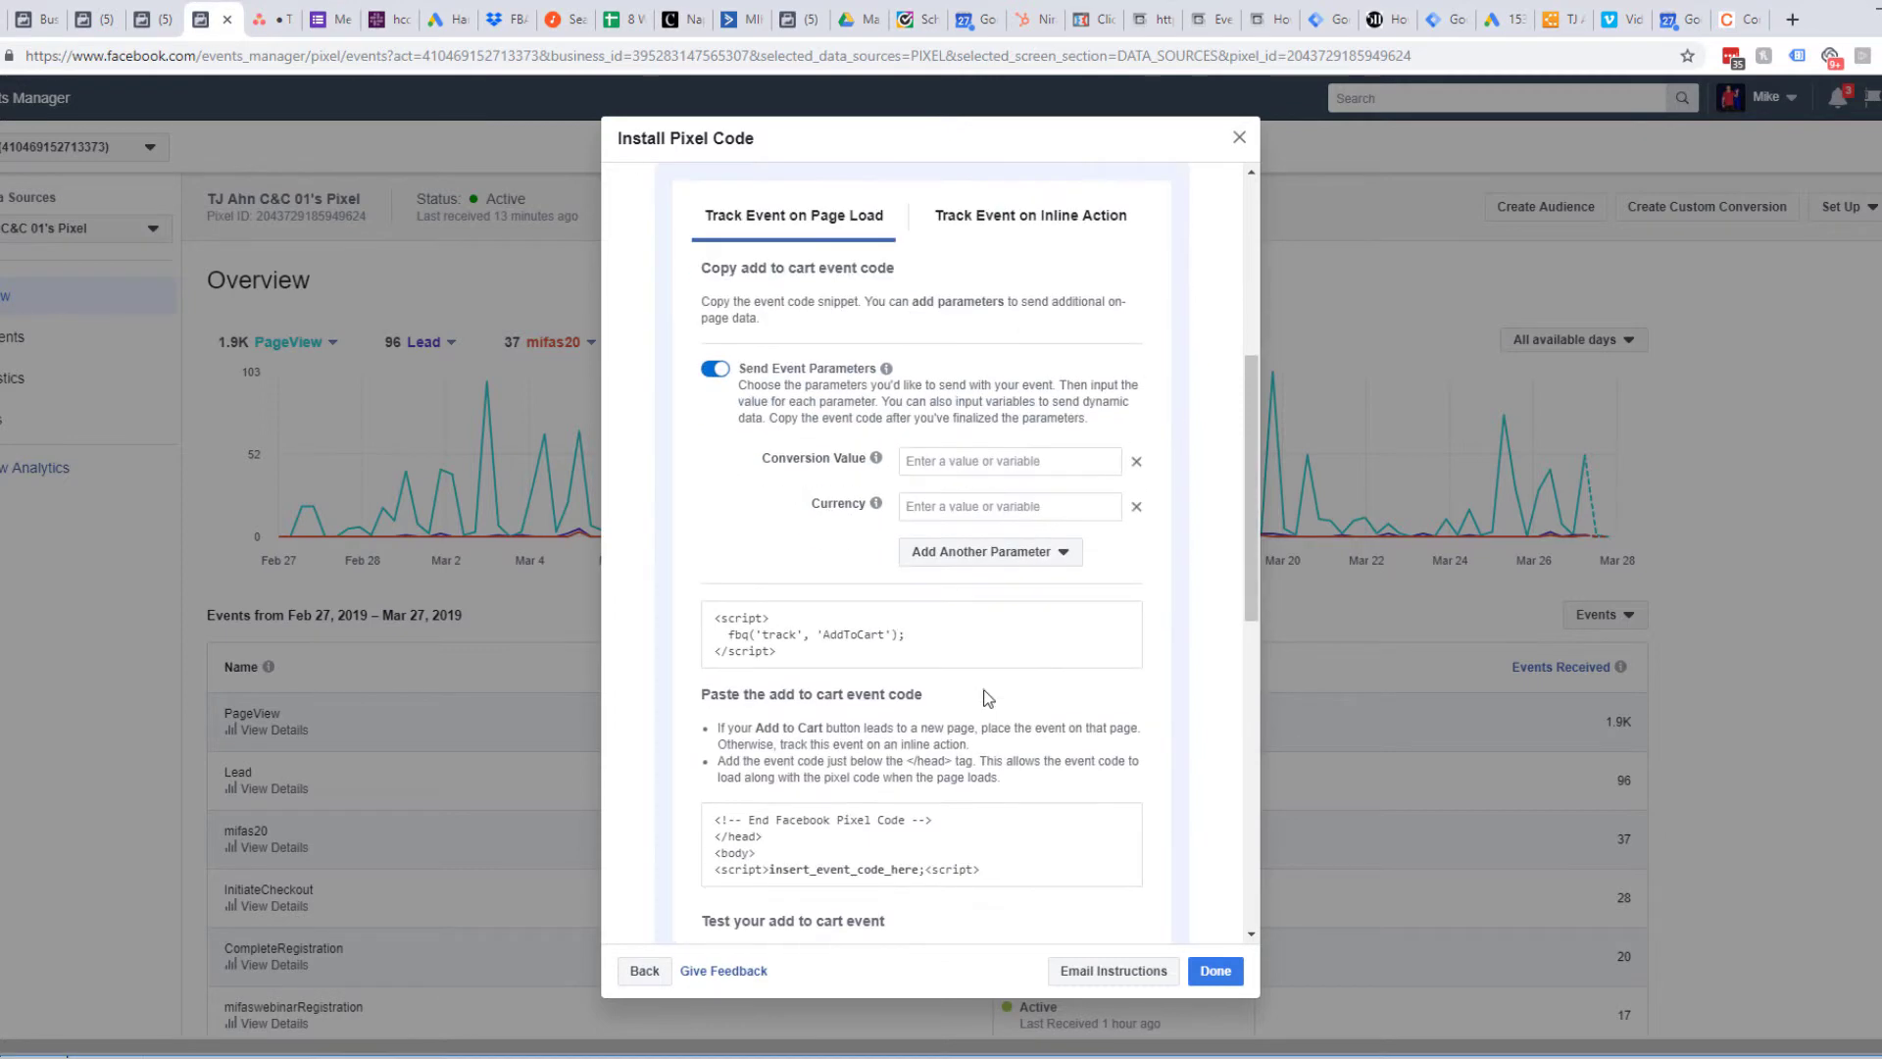
{"action": "left_click", "coordinate": [941, 638]}
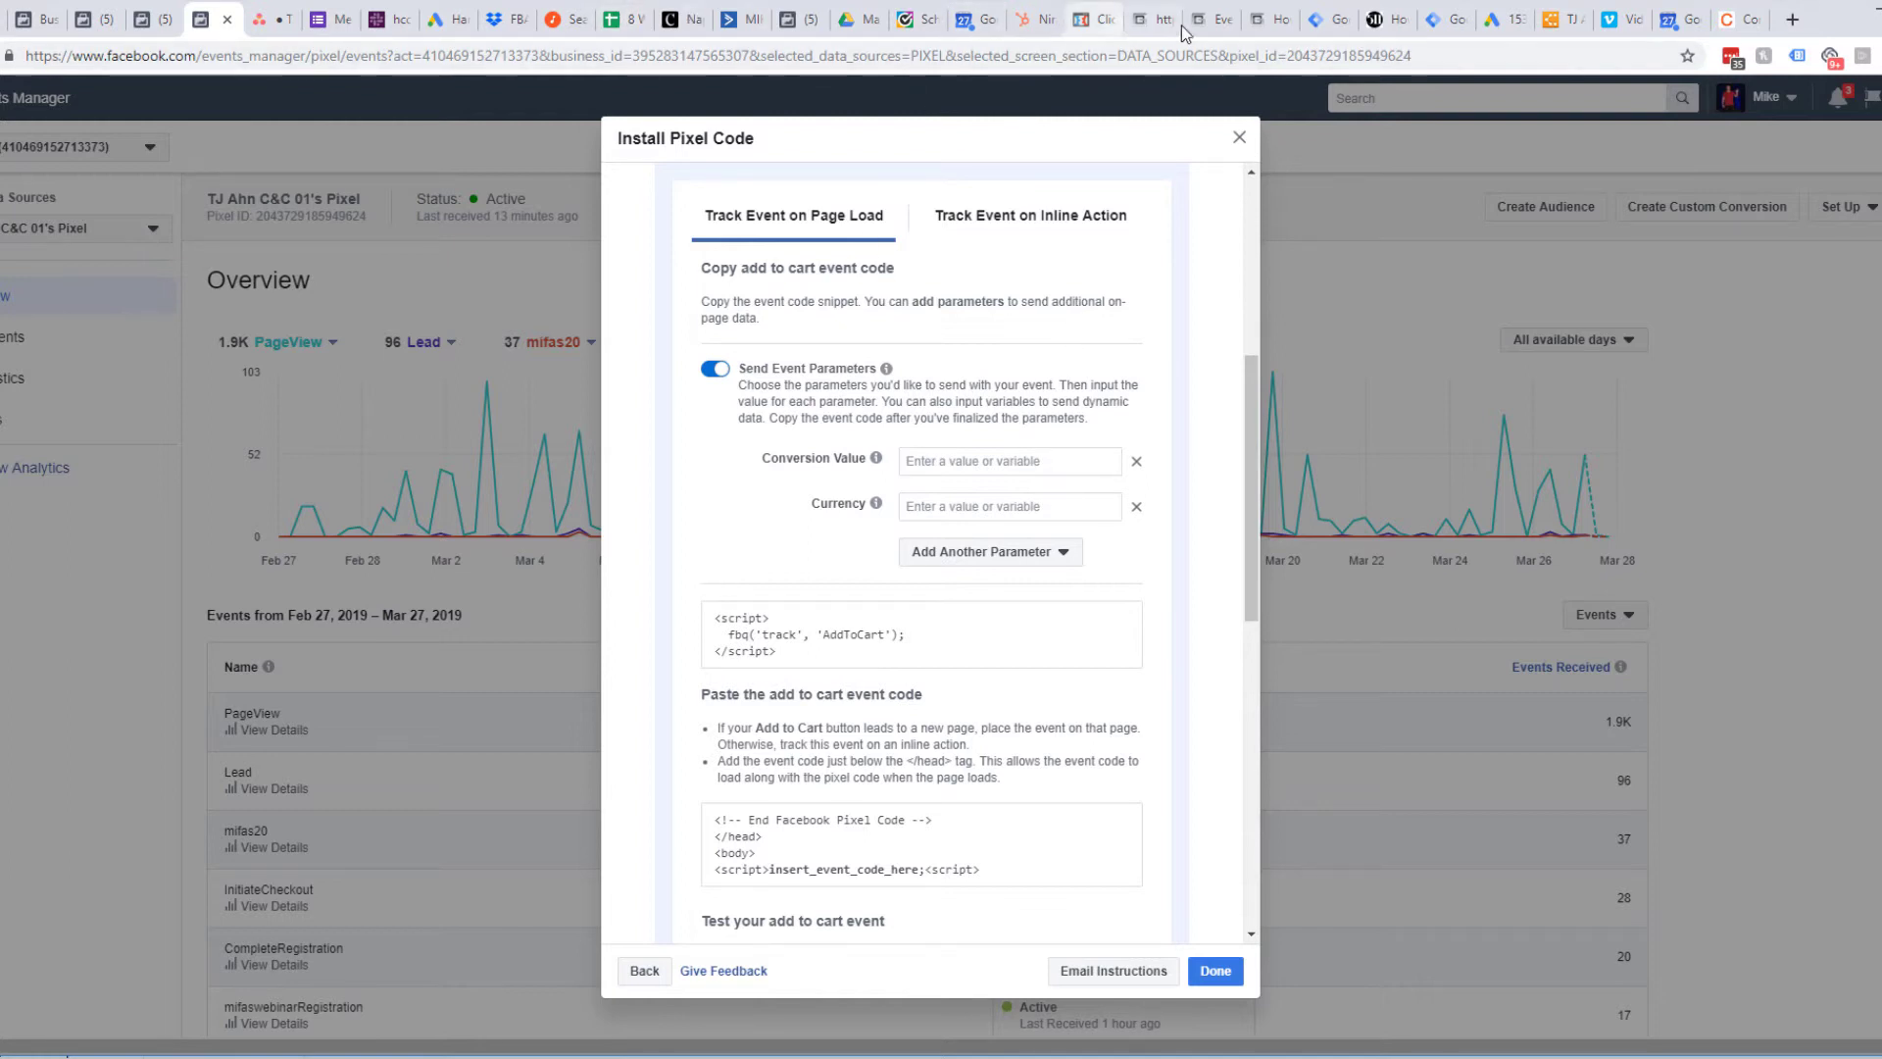
{"action": "left_click", "coordinate": [1323, 19]}
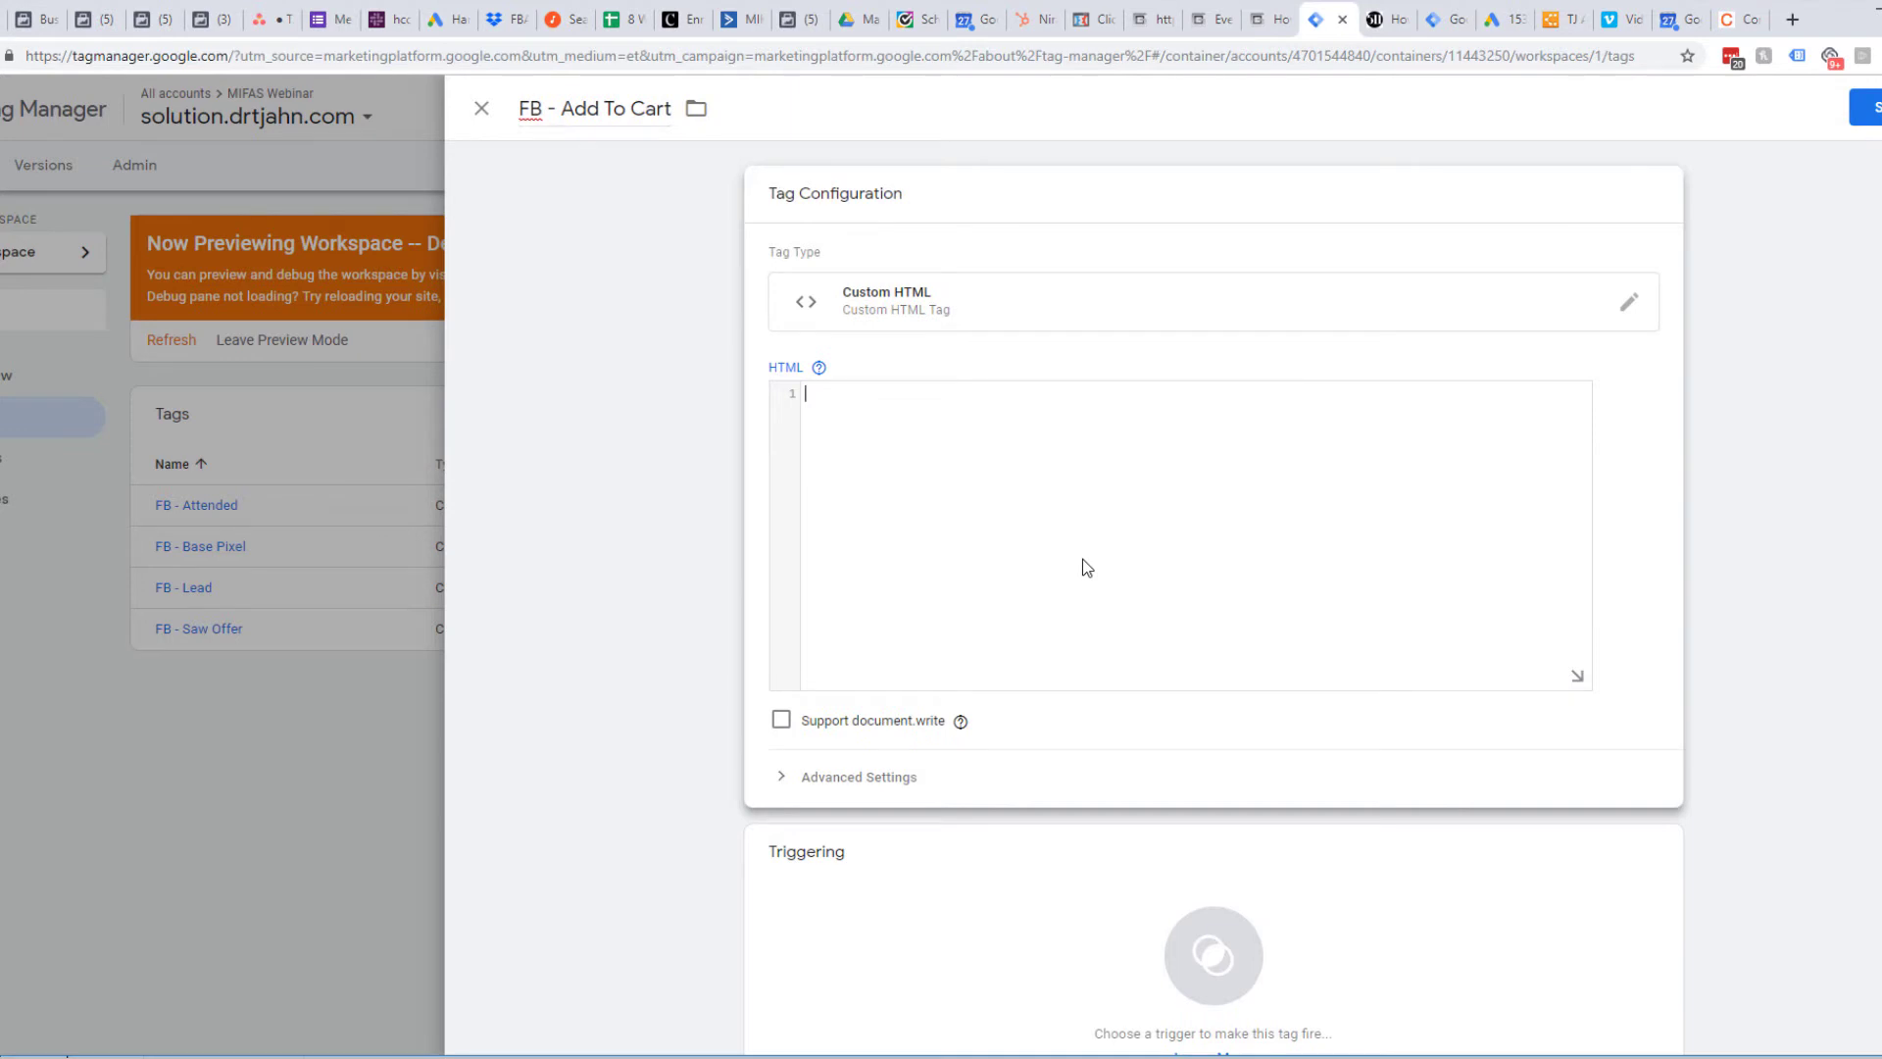
Step: Paste the Add to Cart code into the tag's Custom HTML box
{"action": "key", "text": "ctrl+v"}
{"action": "scroll", "coordinate": [1042, 655], "scroll_direction": "down", "scroll_amount": 2}
{"action": "left_click", "coordinate": [984, 875]}
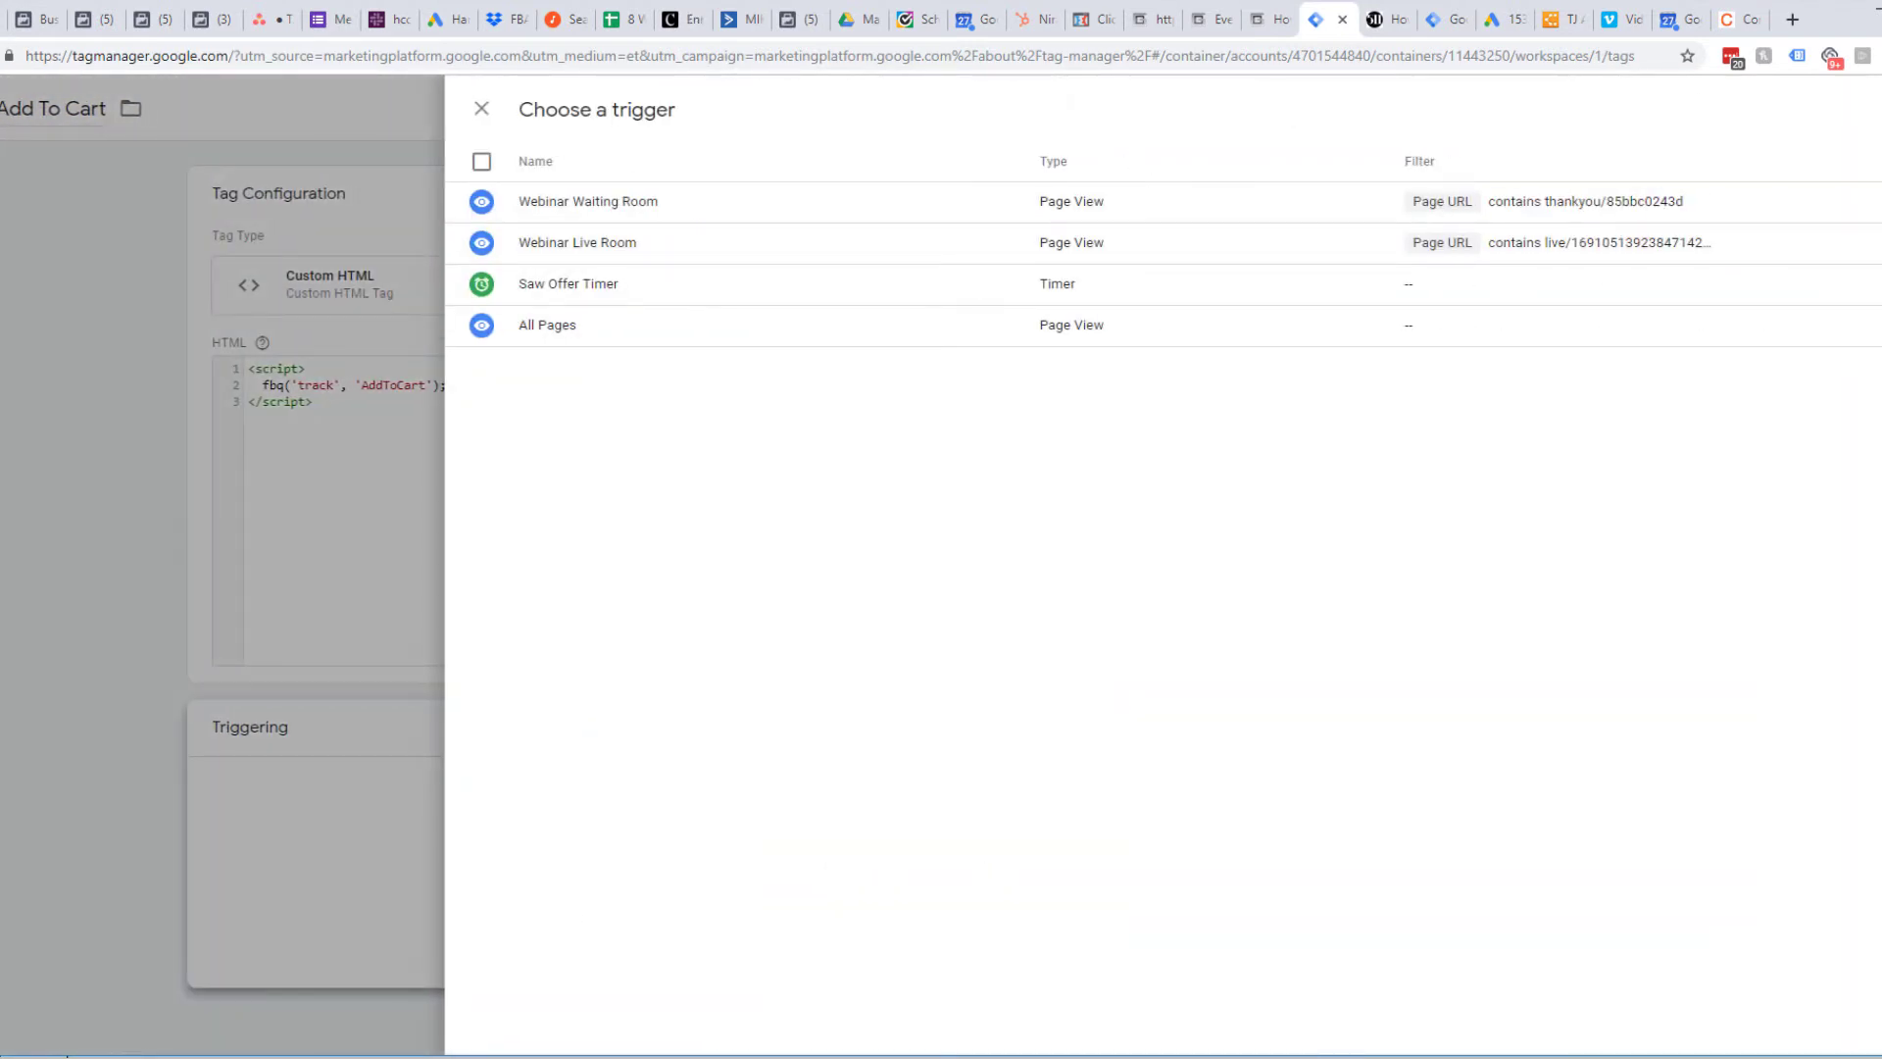
Step: Create a new trigger named 'Add To Cart' filed in the Facebook folder
{"action": "left_click", "coordinate": [1858, 108]}
{"action": "left_click", "coordinate": [602, 114]}
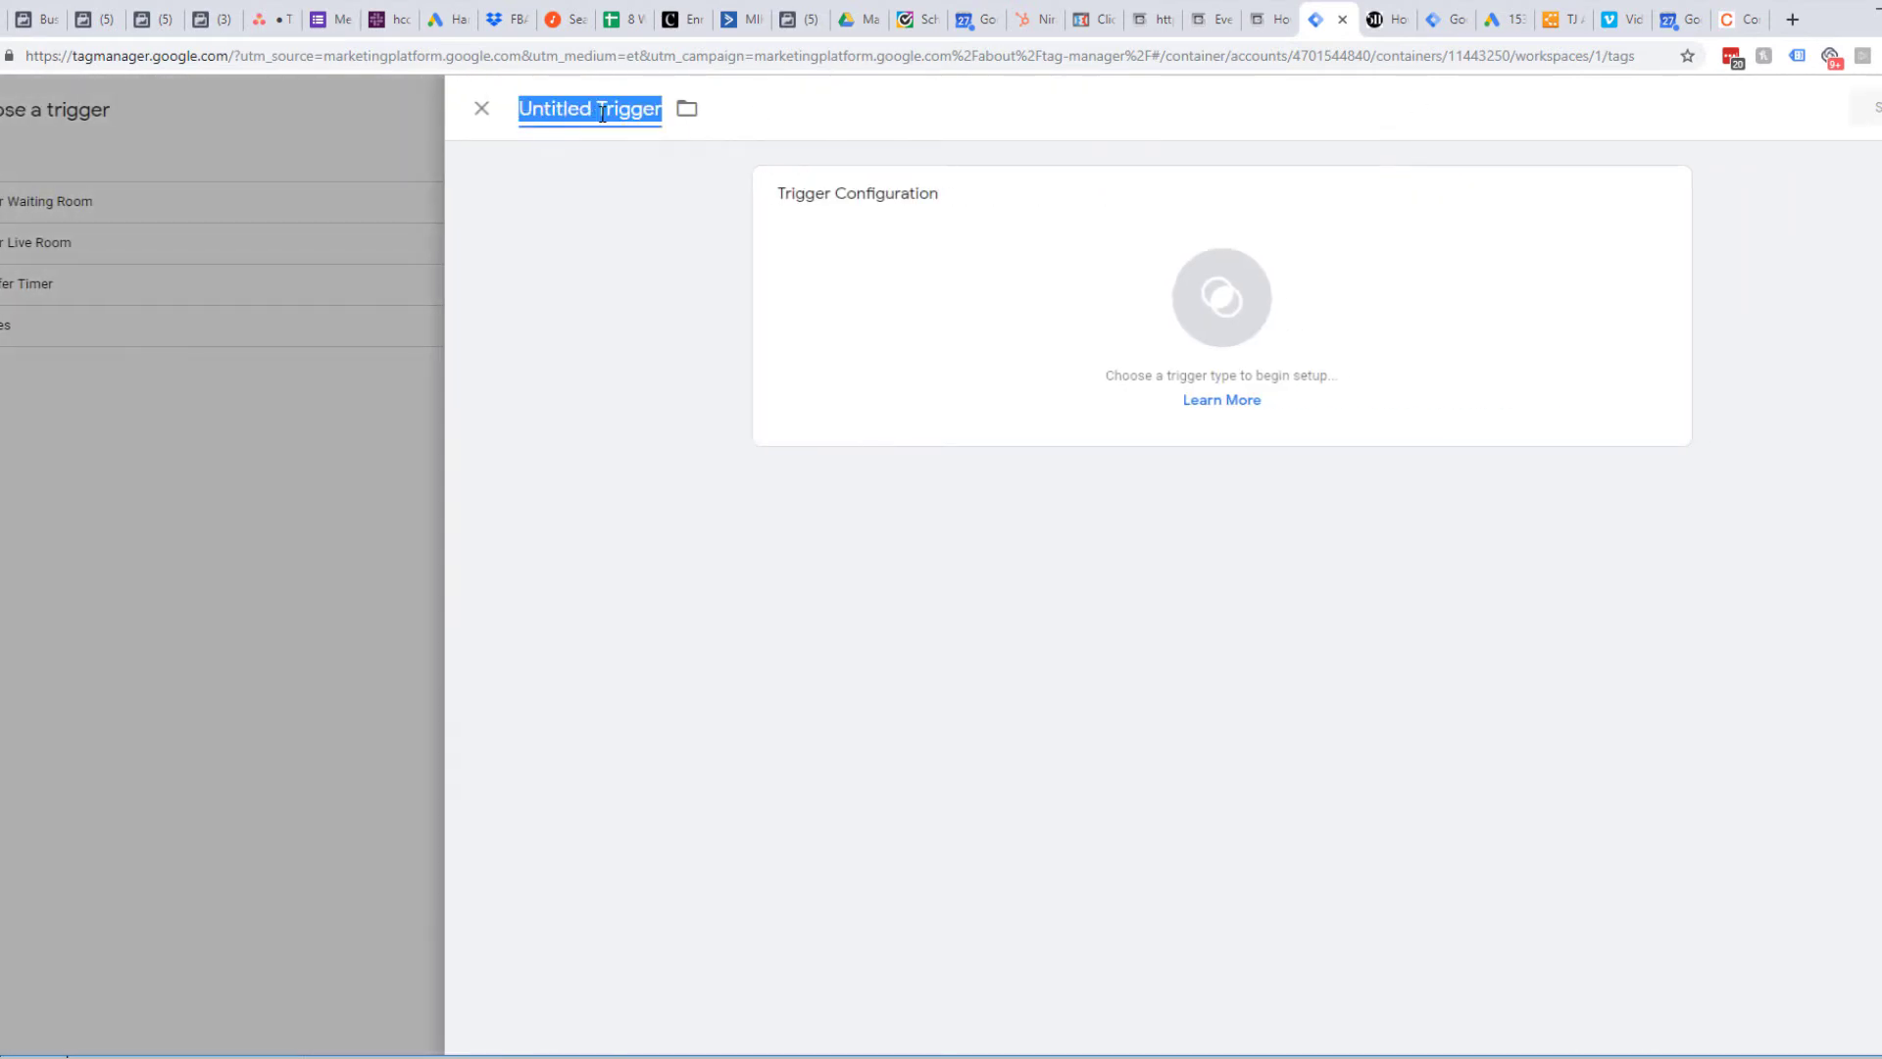
{"action": "type", "text": "F"}
{"action": "key", "text": "BackSpace"}
{"action": "type", "text": "A"}
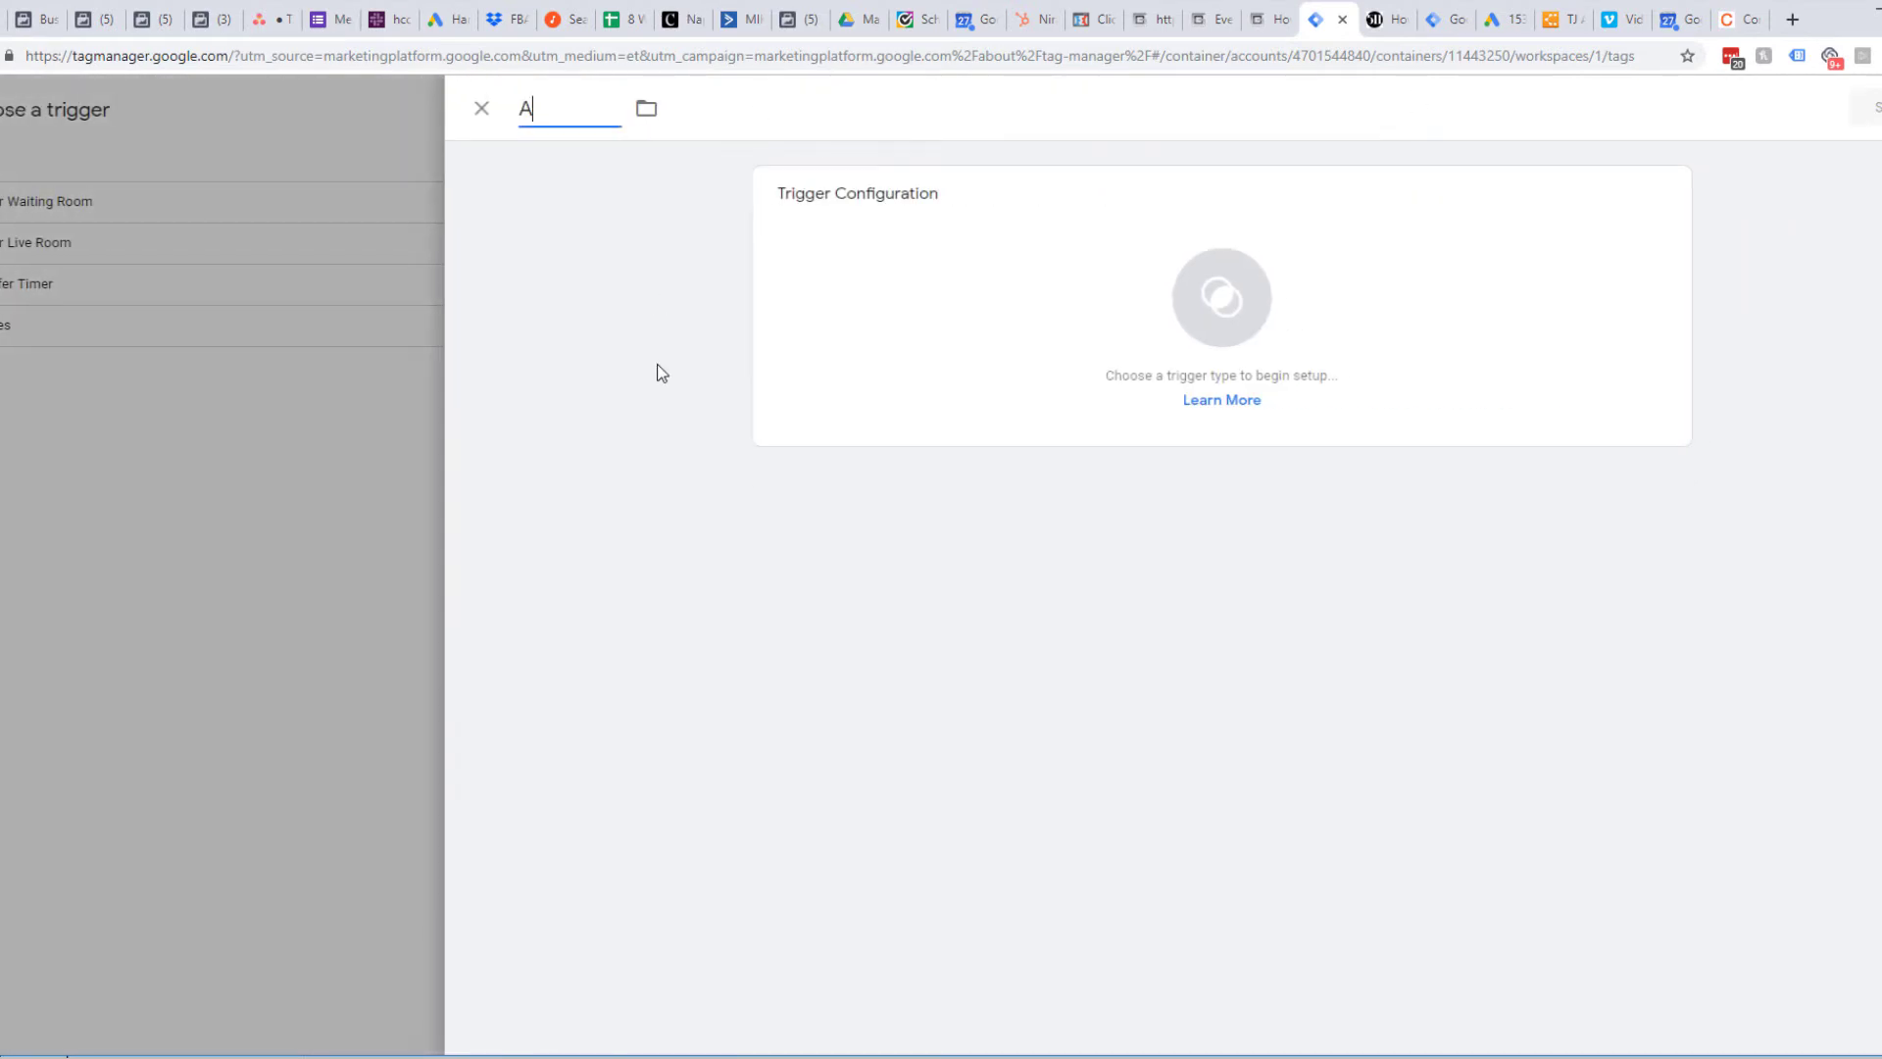
{"action": "type", "text": "dd To Cart"}
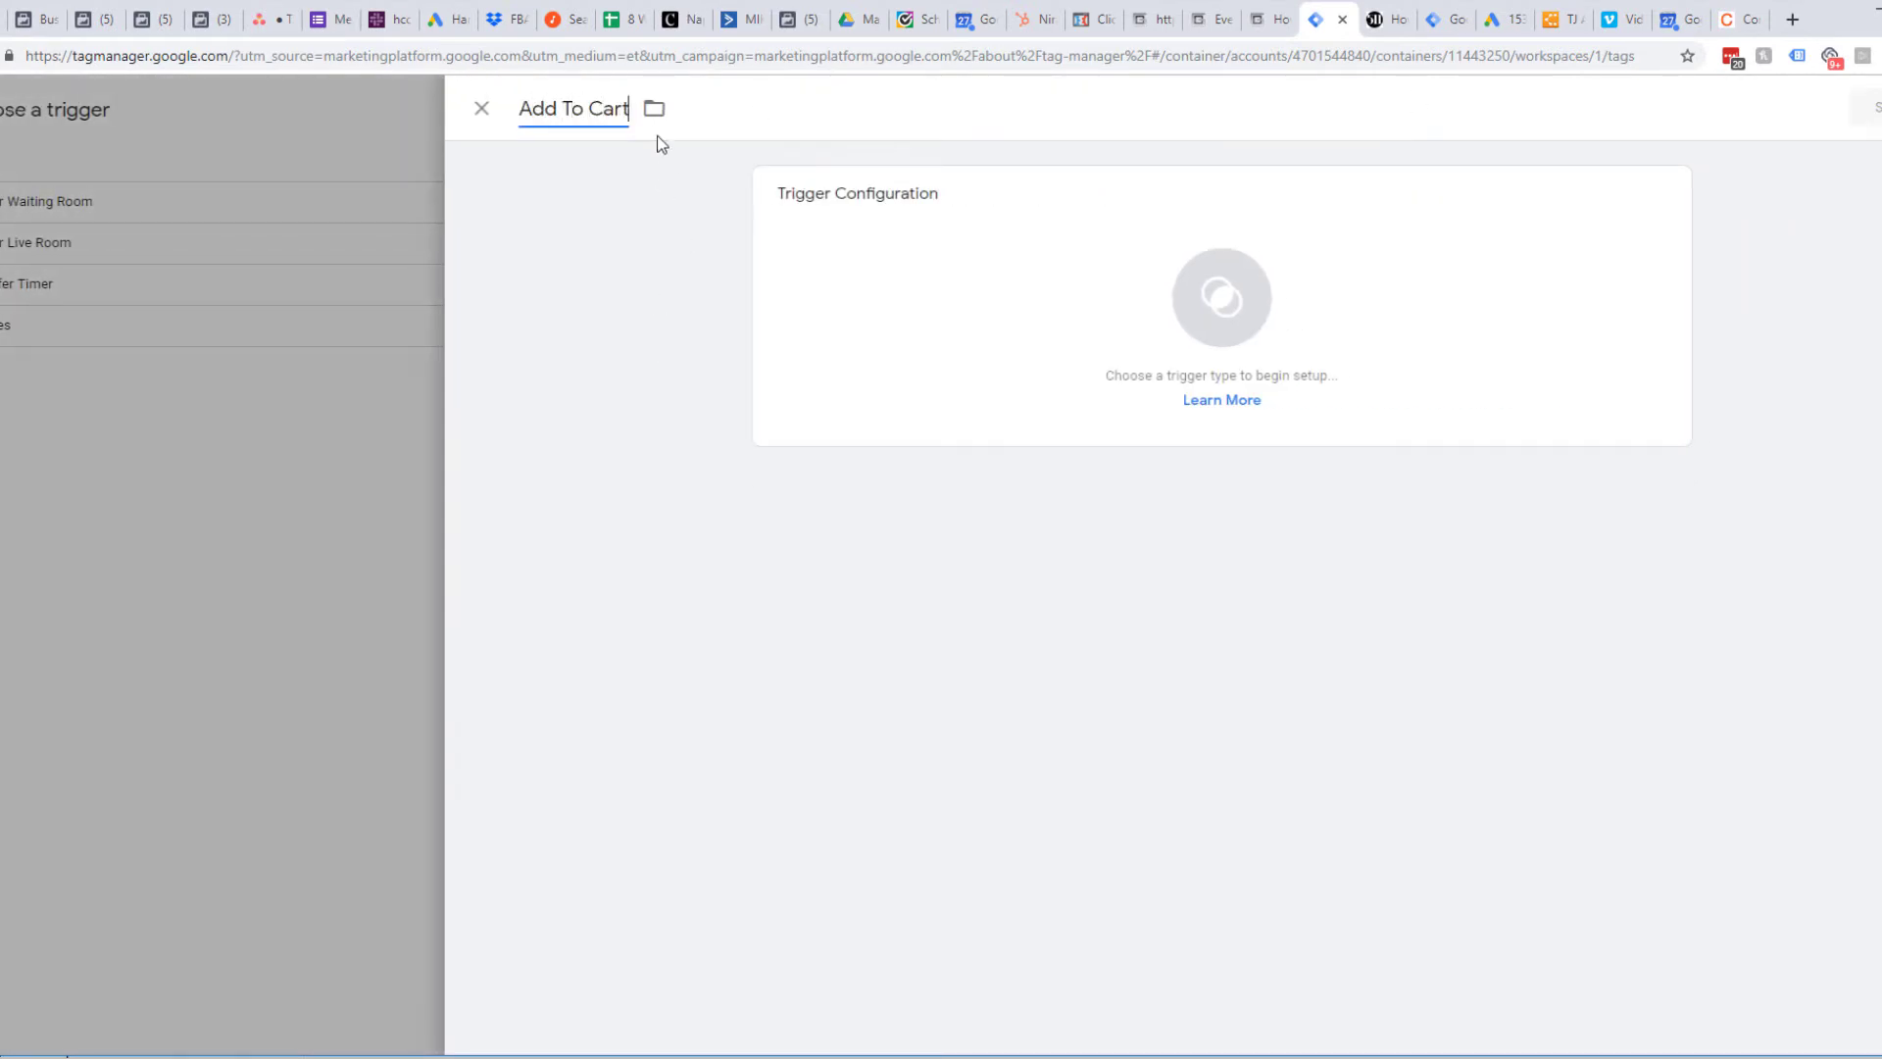
{"action": "left_click", "coordinate": [654, 110]}
{"action": "left_click", "coordinate": [745, 204]}
Step: Make it a Page View trigger where Page URL contains calendar, and save trigger and tag
{"action": "left_click", "coordinate": [1103, 336]}
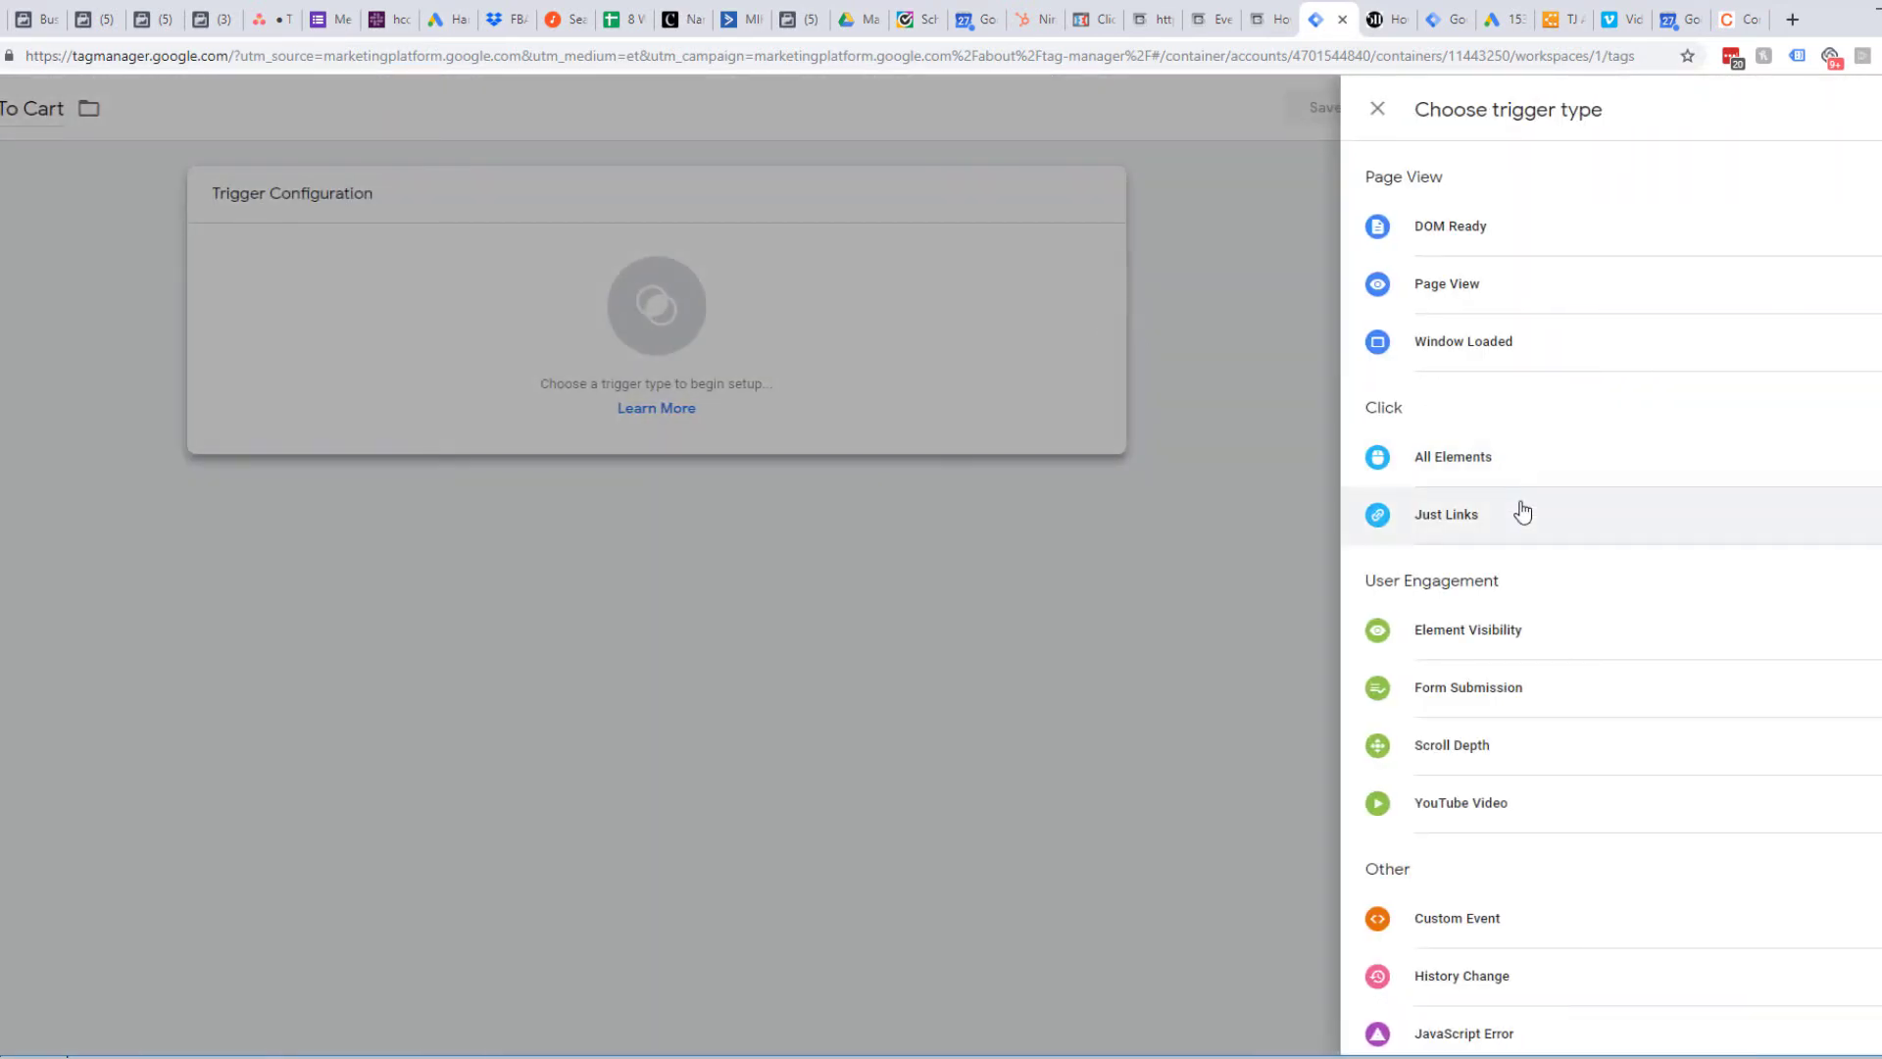
{"action": "left_click", "coordinate": [1475, 284]}
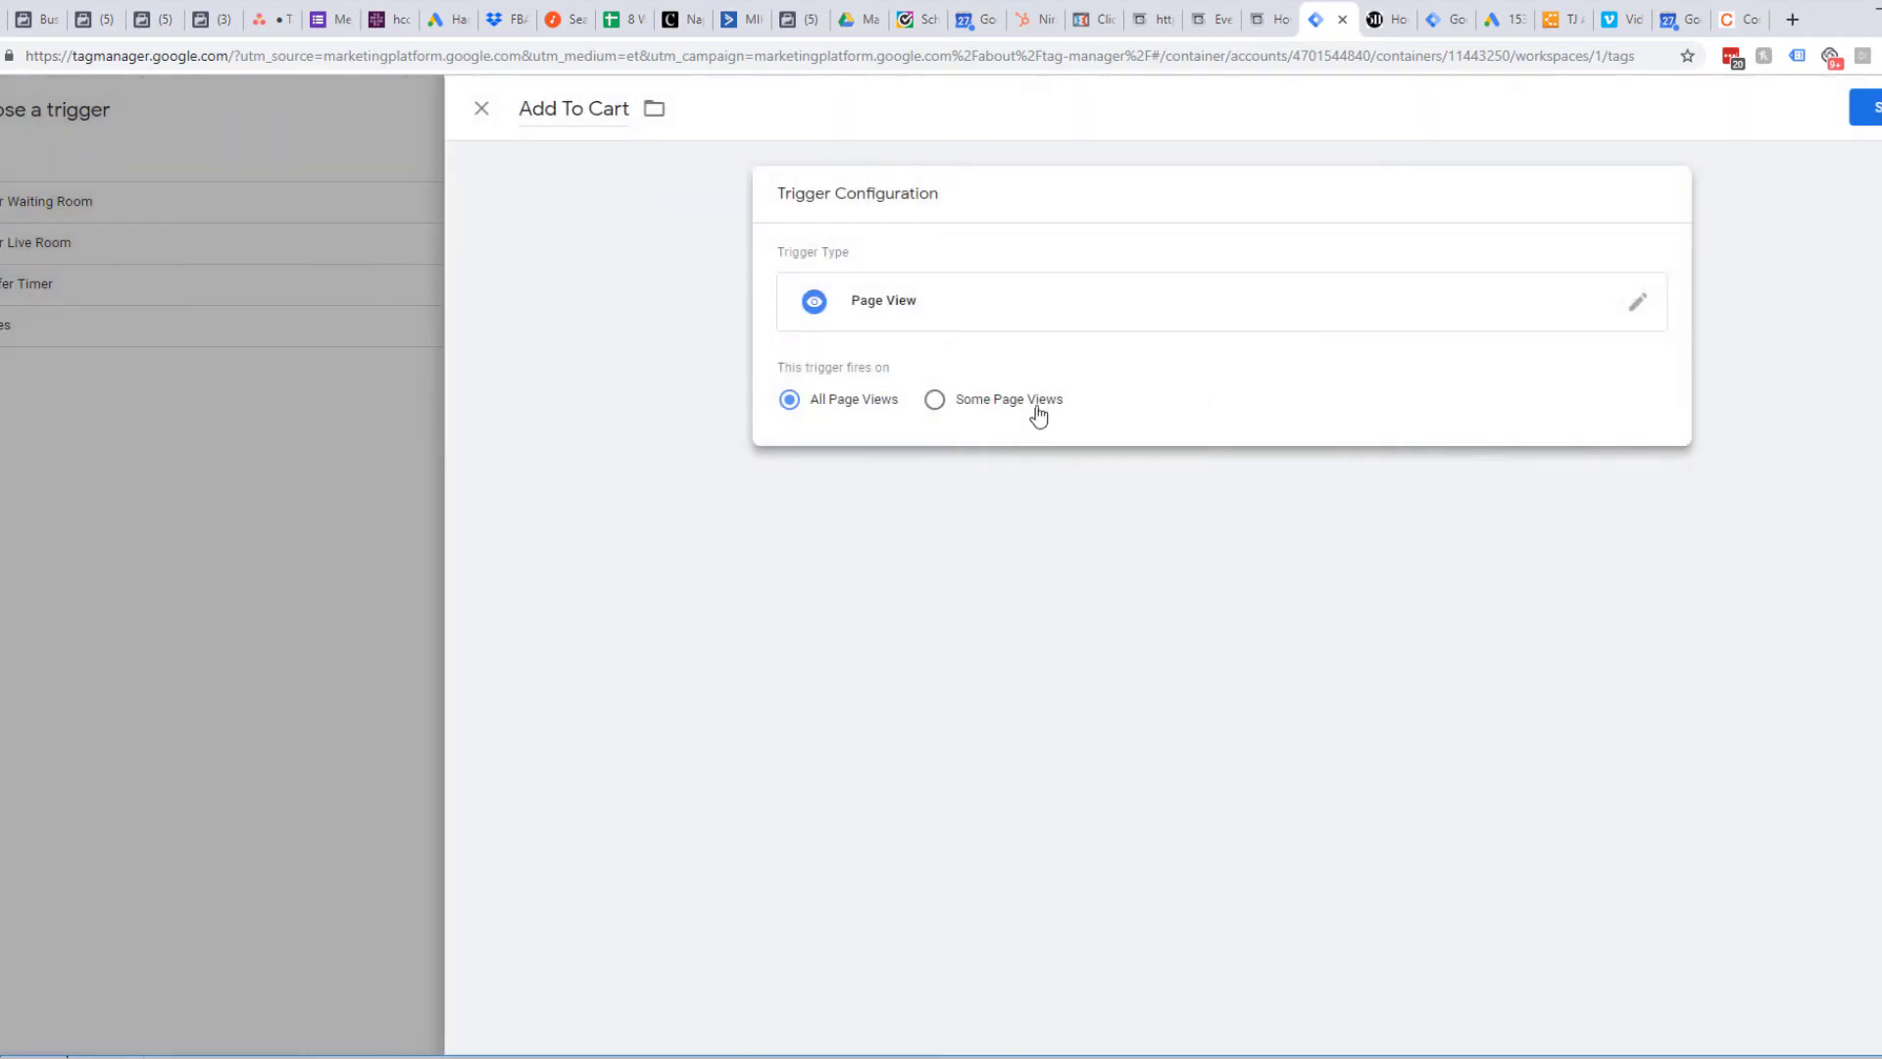
{"action": "left_click", "coordinate": [1035, 406]}
{"action": "left_click", "coordinate": [975, 498]}
{"action": "left_click", "coordinate": [911, 550]}
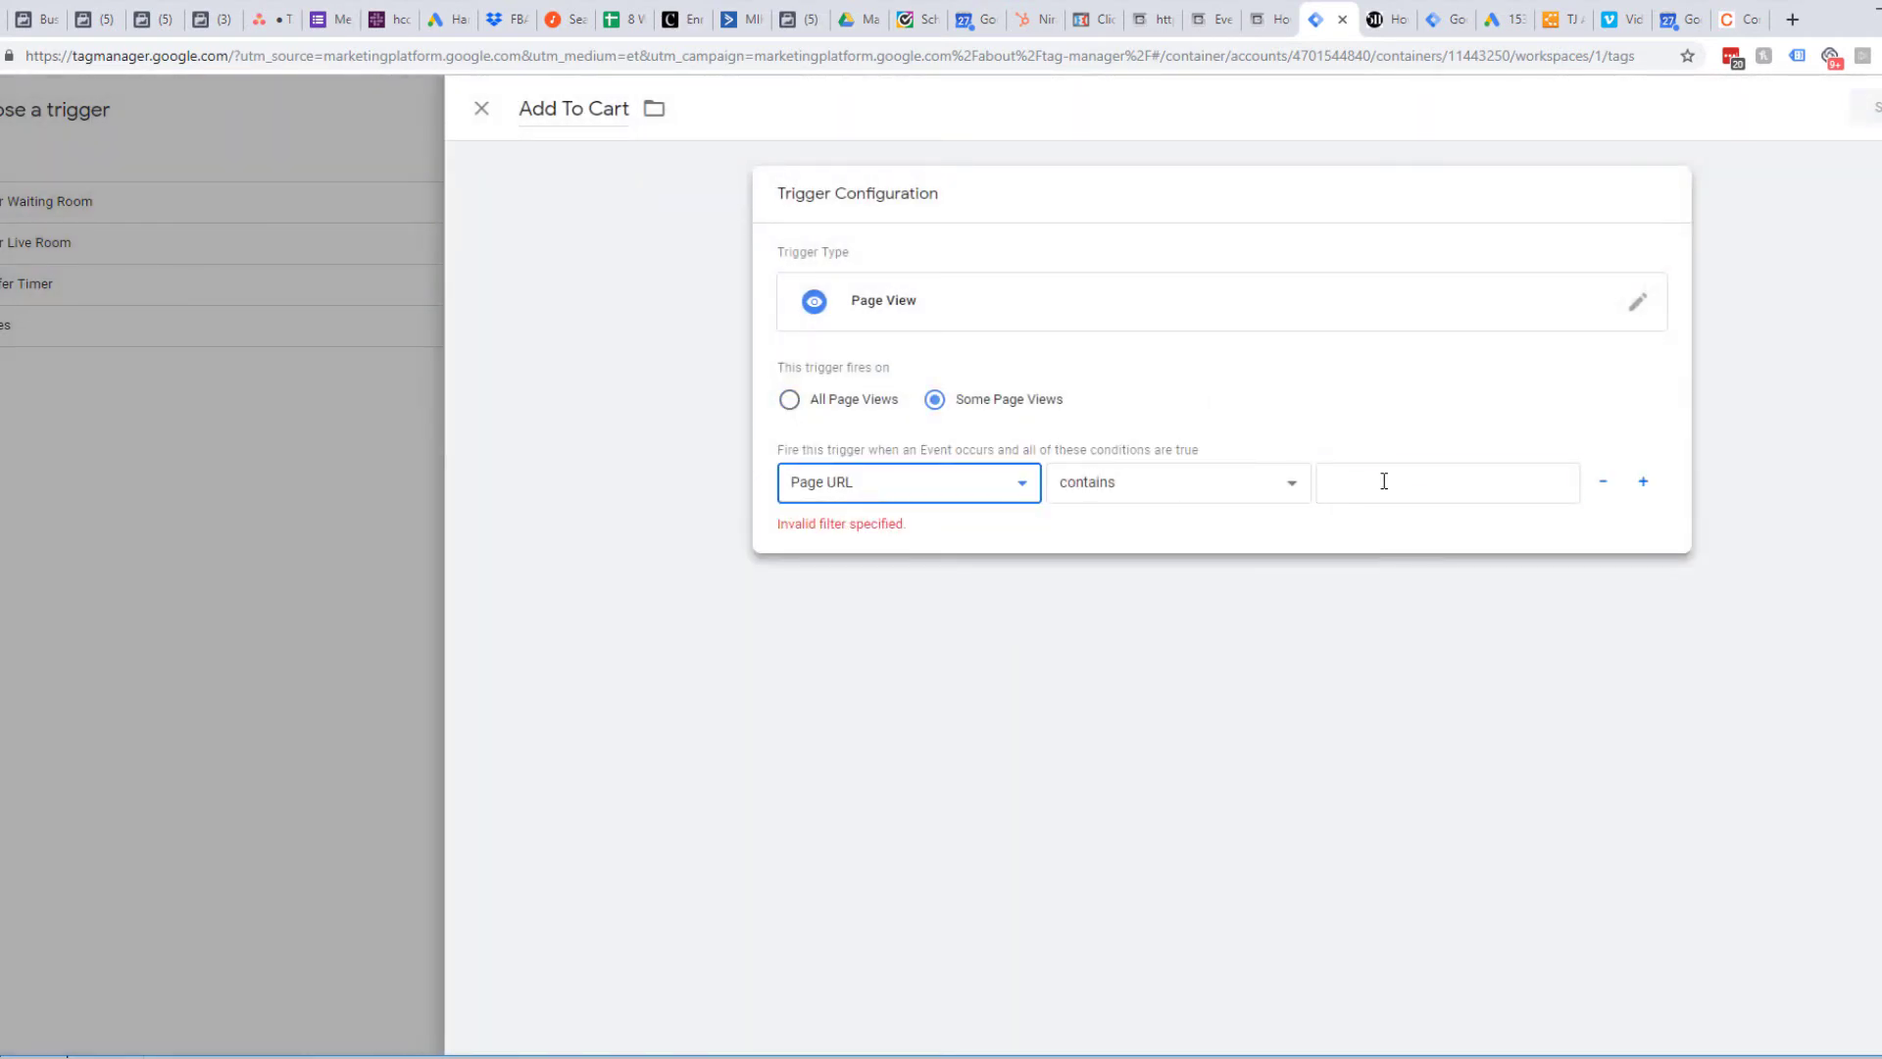
{"action": "left_click", "coordinate": [1382, 480]}
{"action": "type", "text": "calendar"}
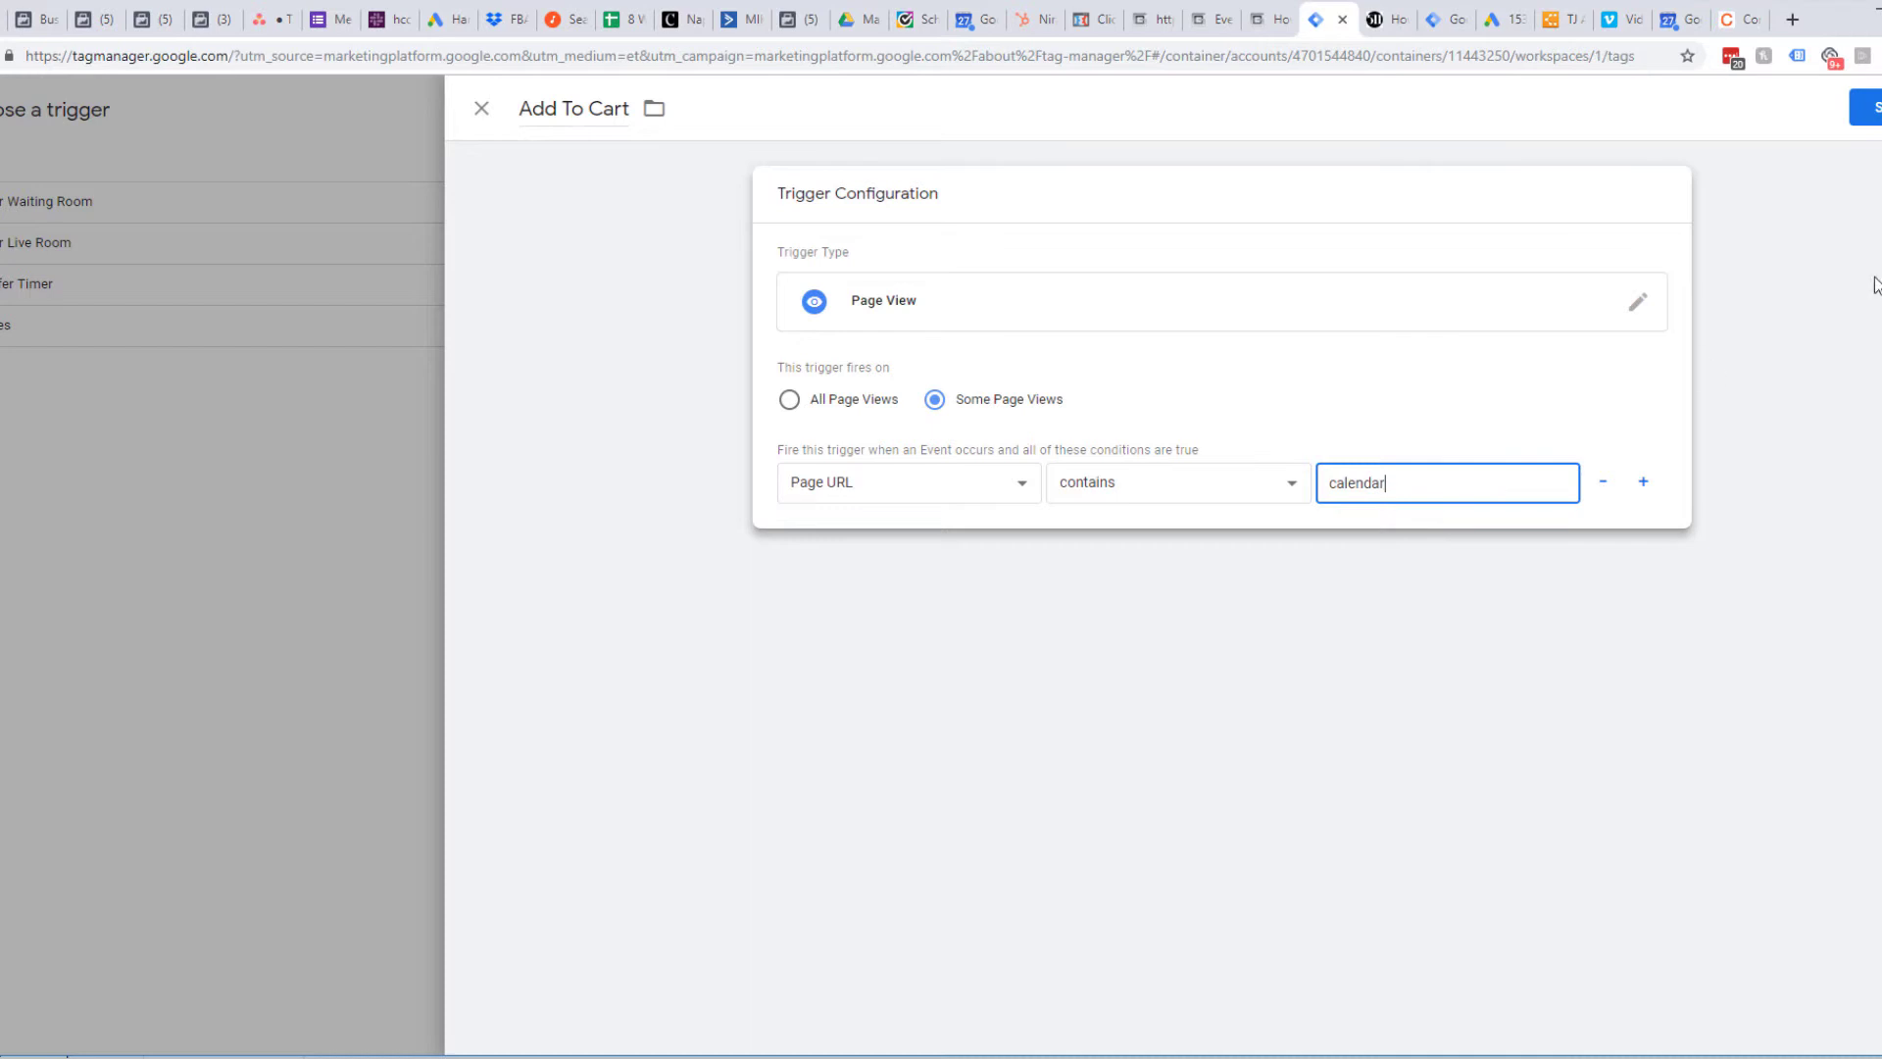
{"action": "left_click", "coordinate": [1866, 108]}
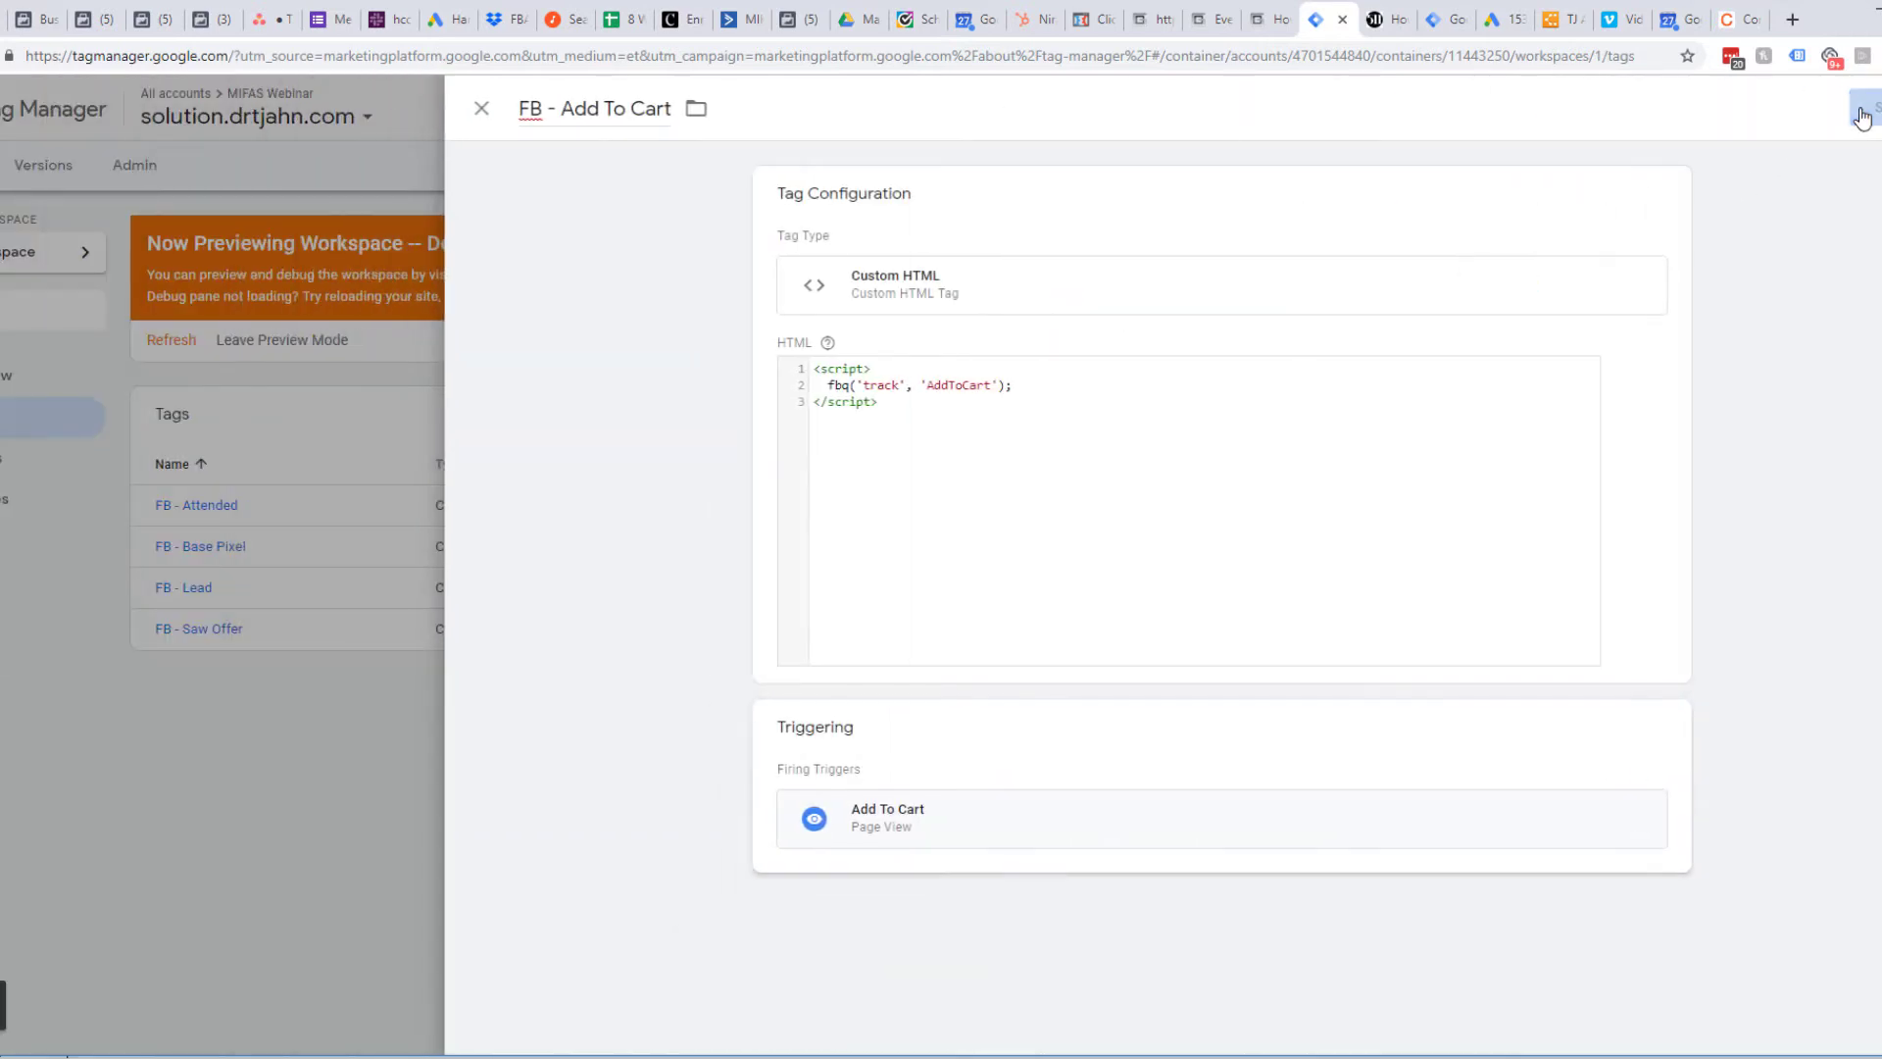
{"action": "left_click", "coordinate": [1861, 108]}
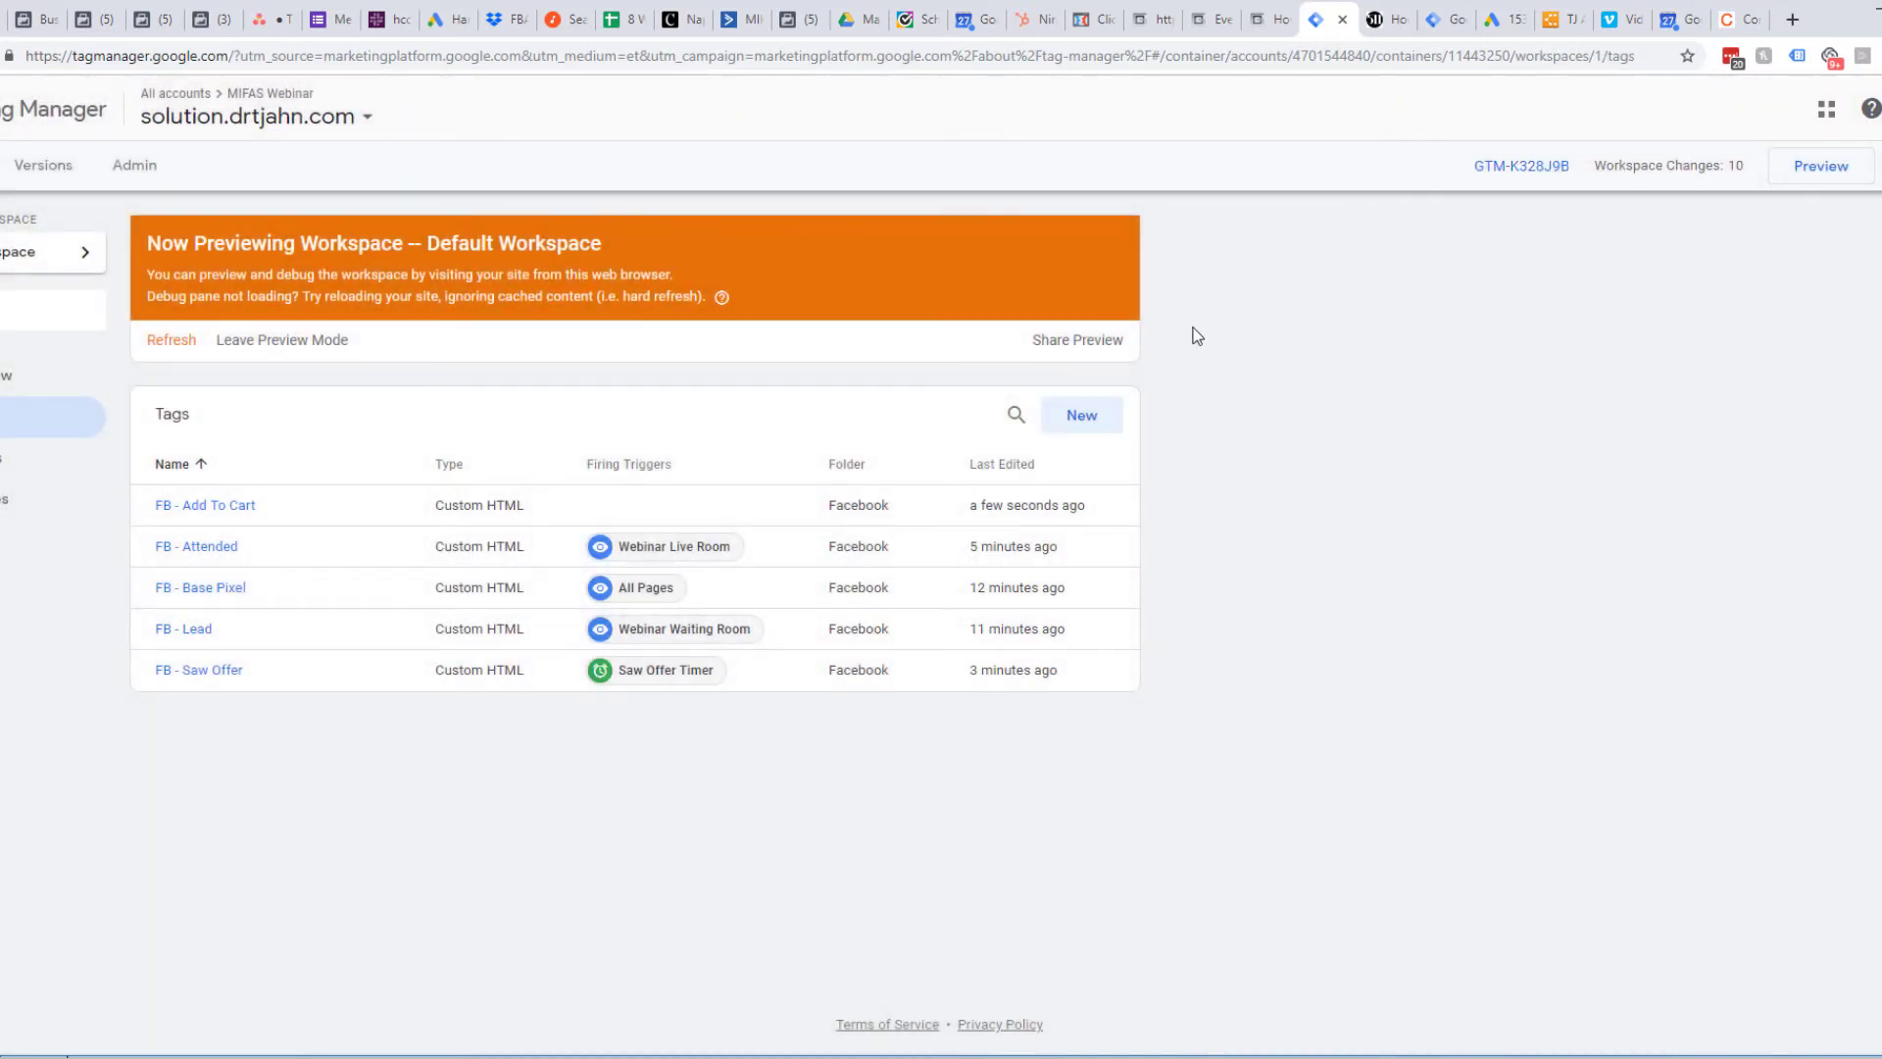
Step: Start another new tag and begin naming it FB - Complete Registration
{"action": "left_click", "coordinate": [1085, 415]}
{"action": "left_click", "coordinate": [559, 128]}
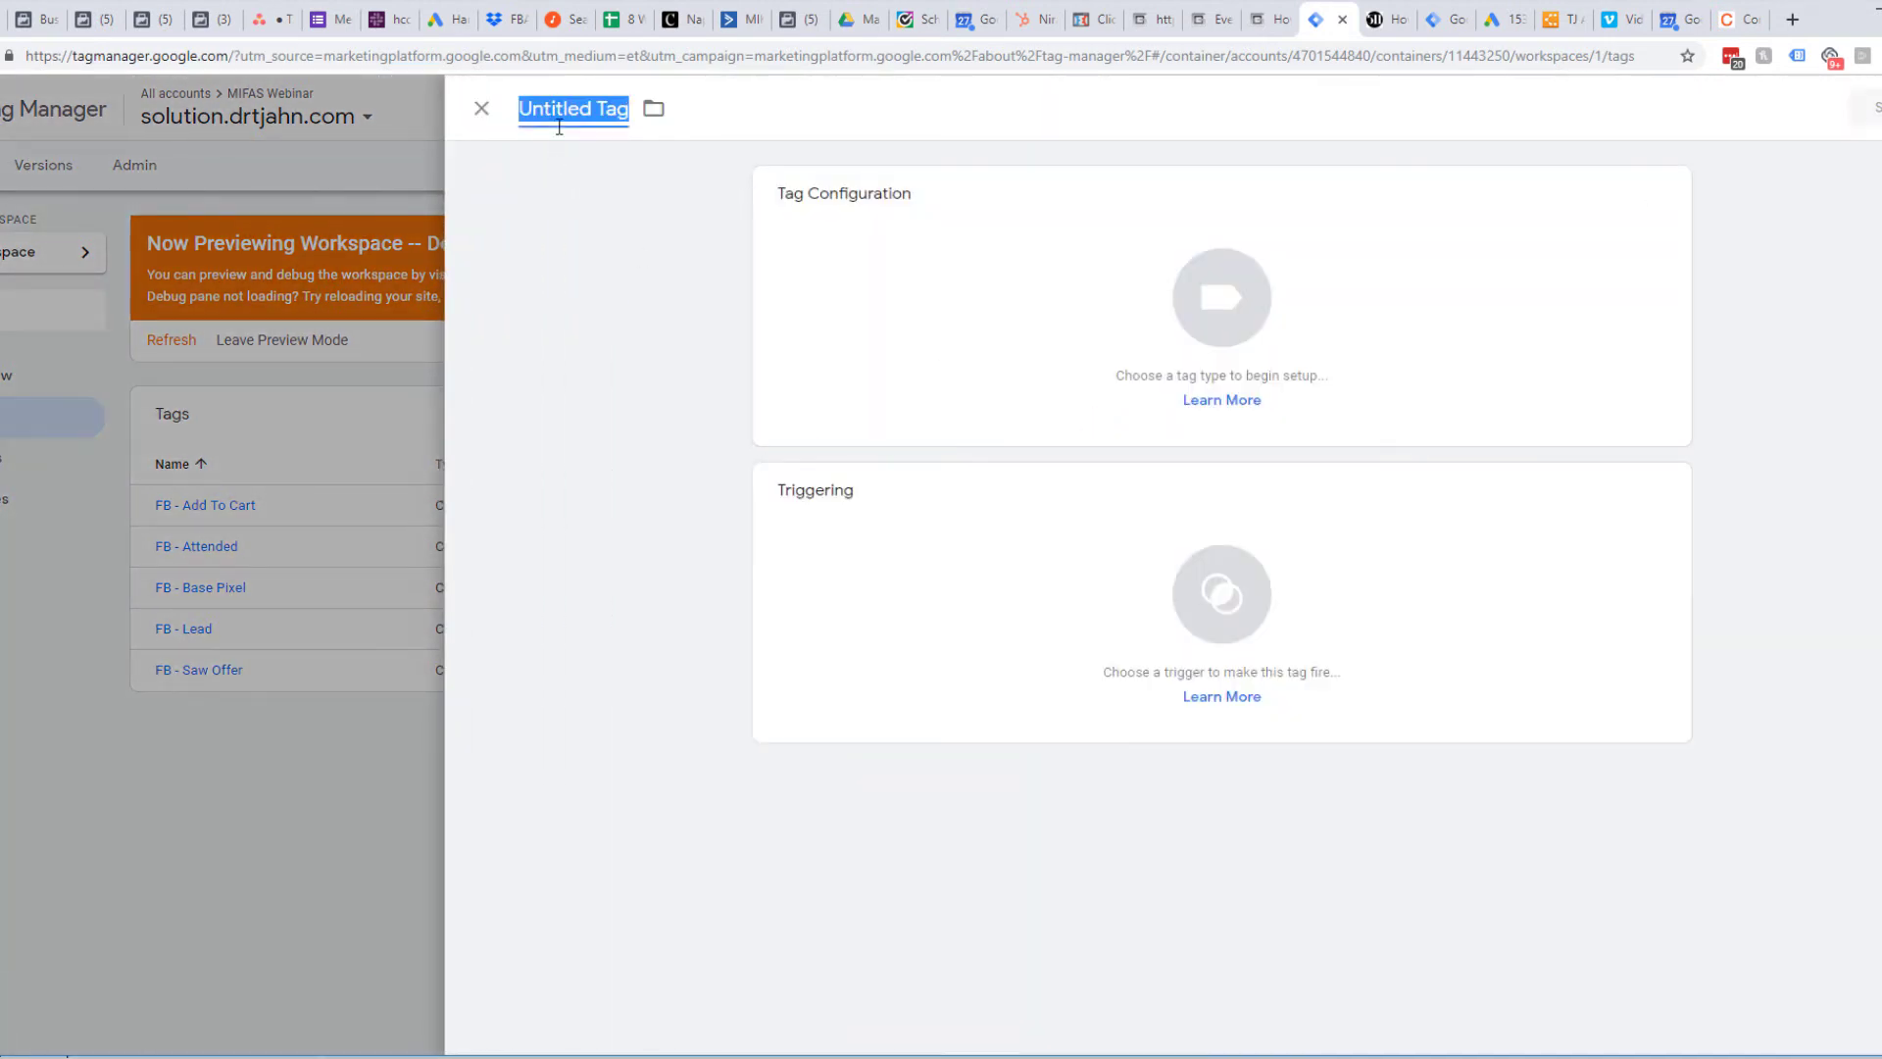
{"action": "type", "text": "FB - Compl"}
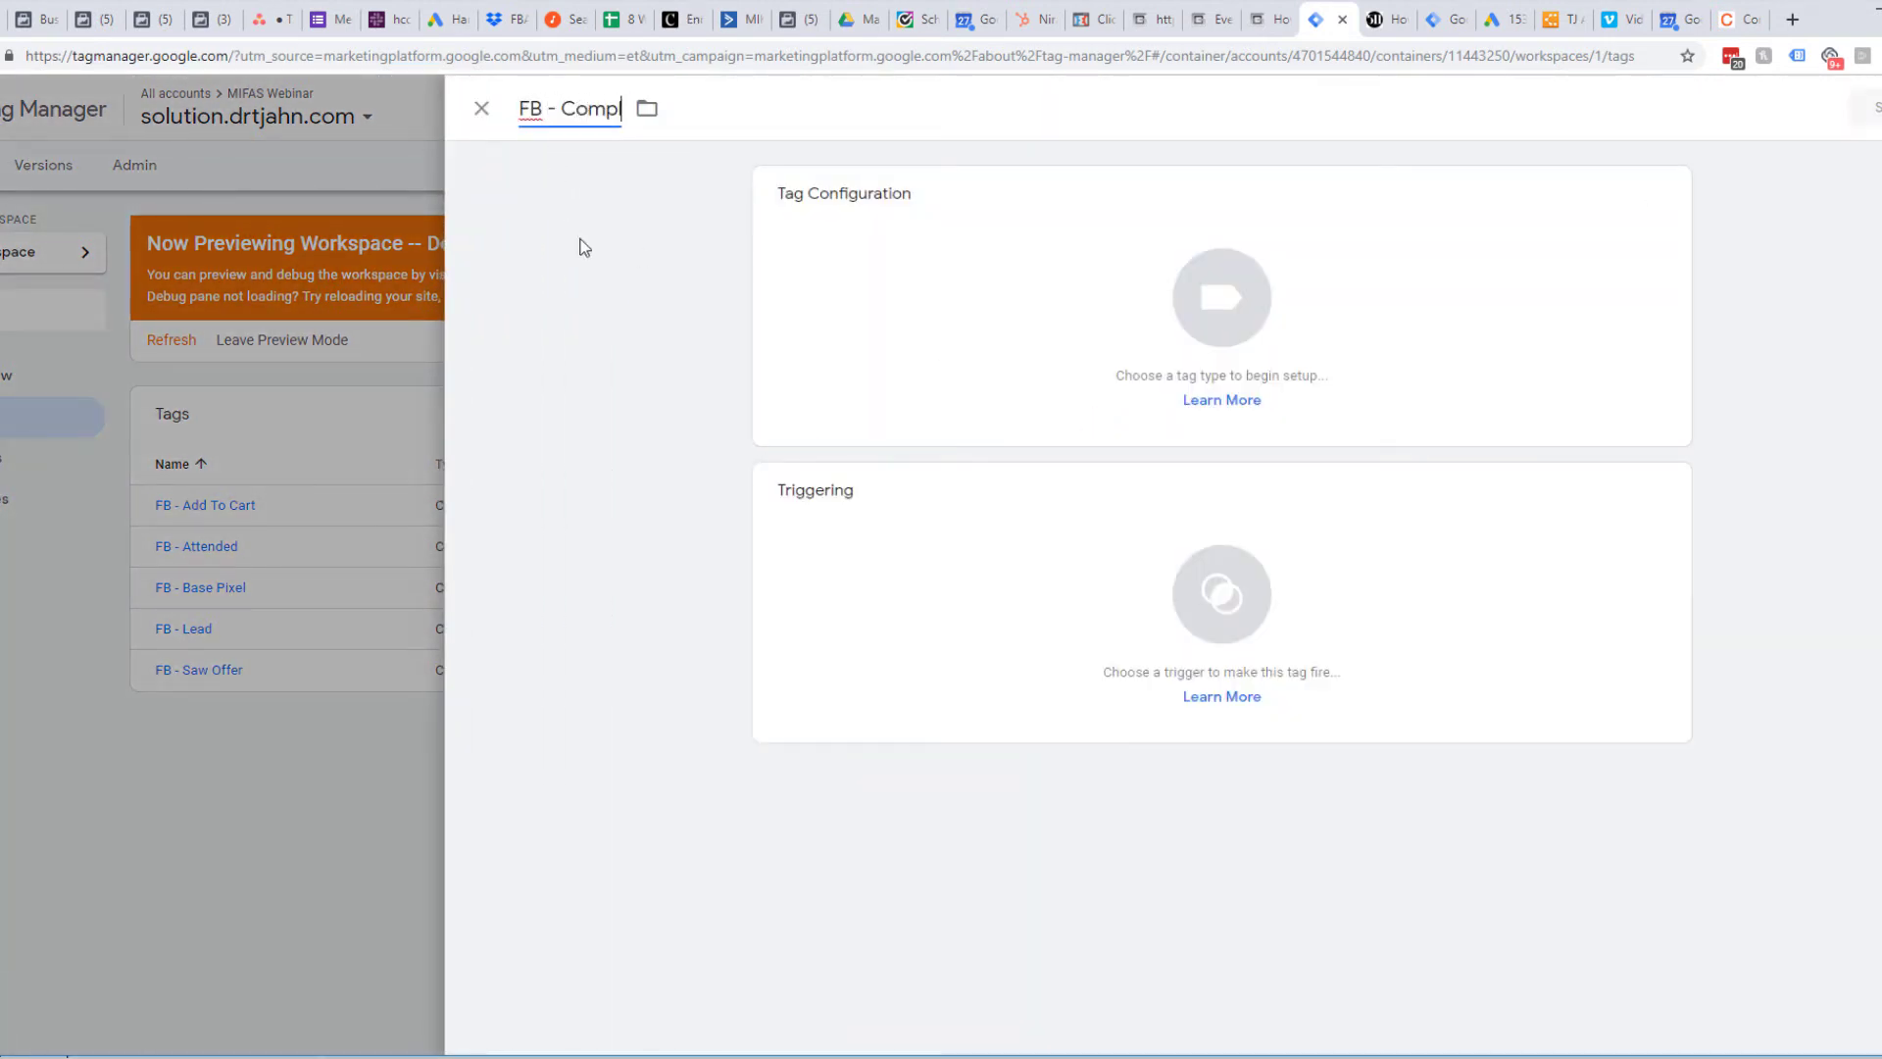
{"action": "type", "text": "ete Registrayti"}
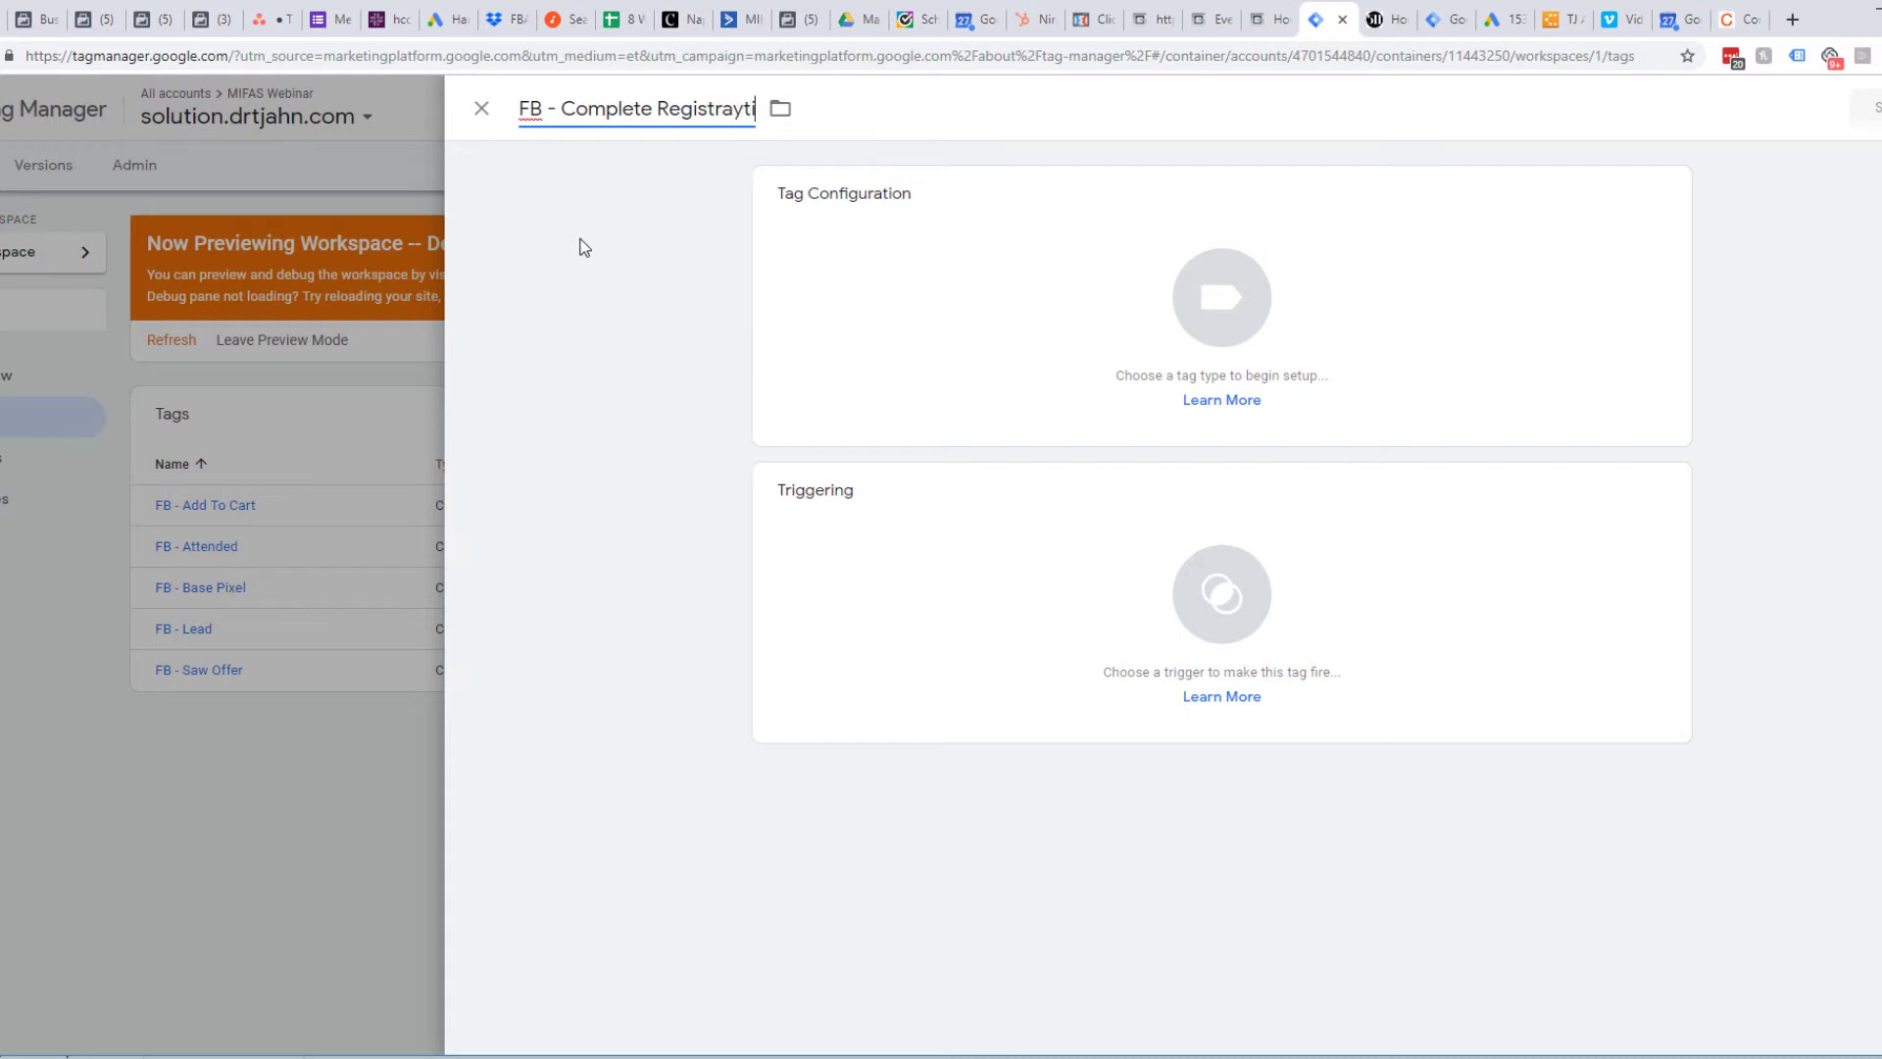
Step: Fix the name to 'FB - Complete Registration', file it in Facebook, and make it Custom HTML
{"action": "key", "text": "BackSpace"}
{"action": "key", "text": "BackSpace"}
{"action": "key", "text": "BackSpace"}
{"action": "type", "text": "tion"}
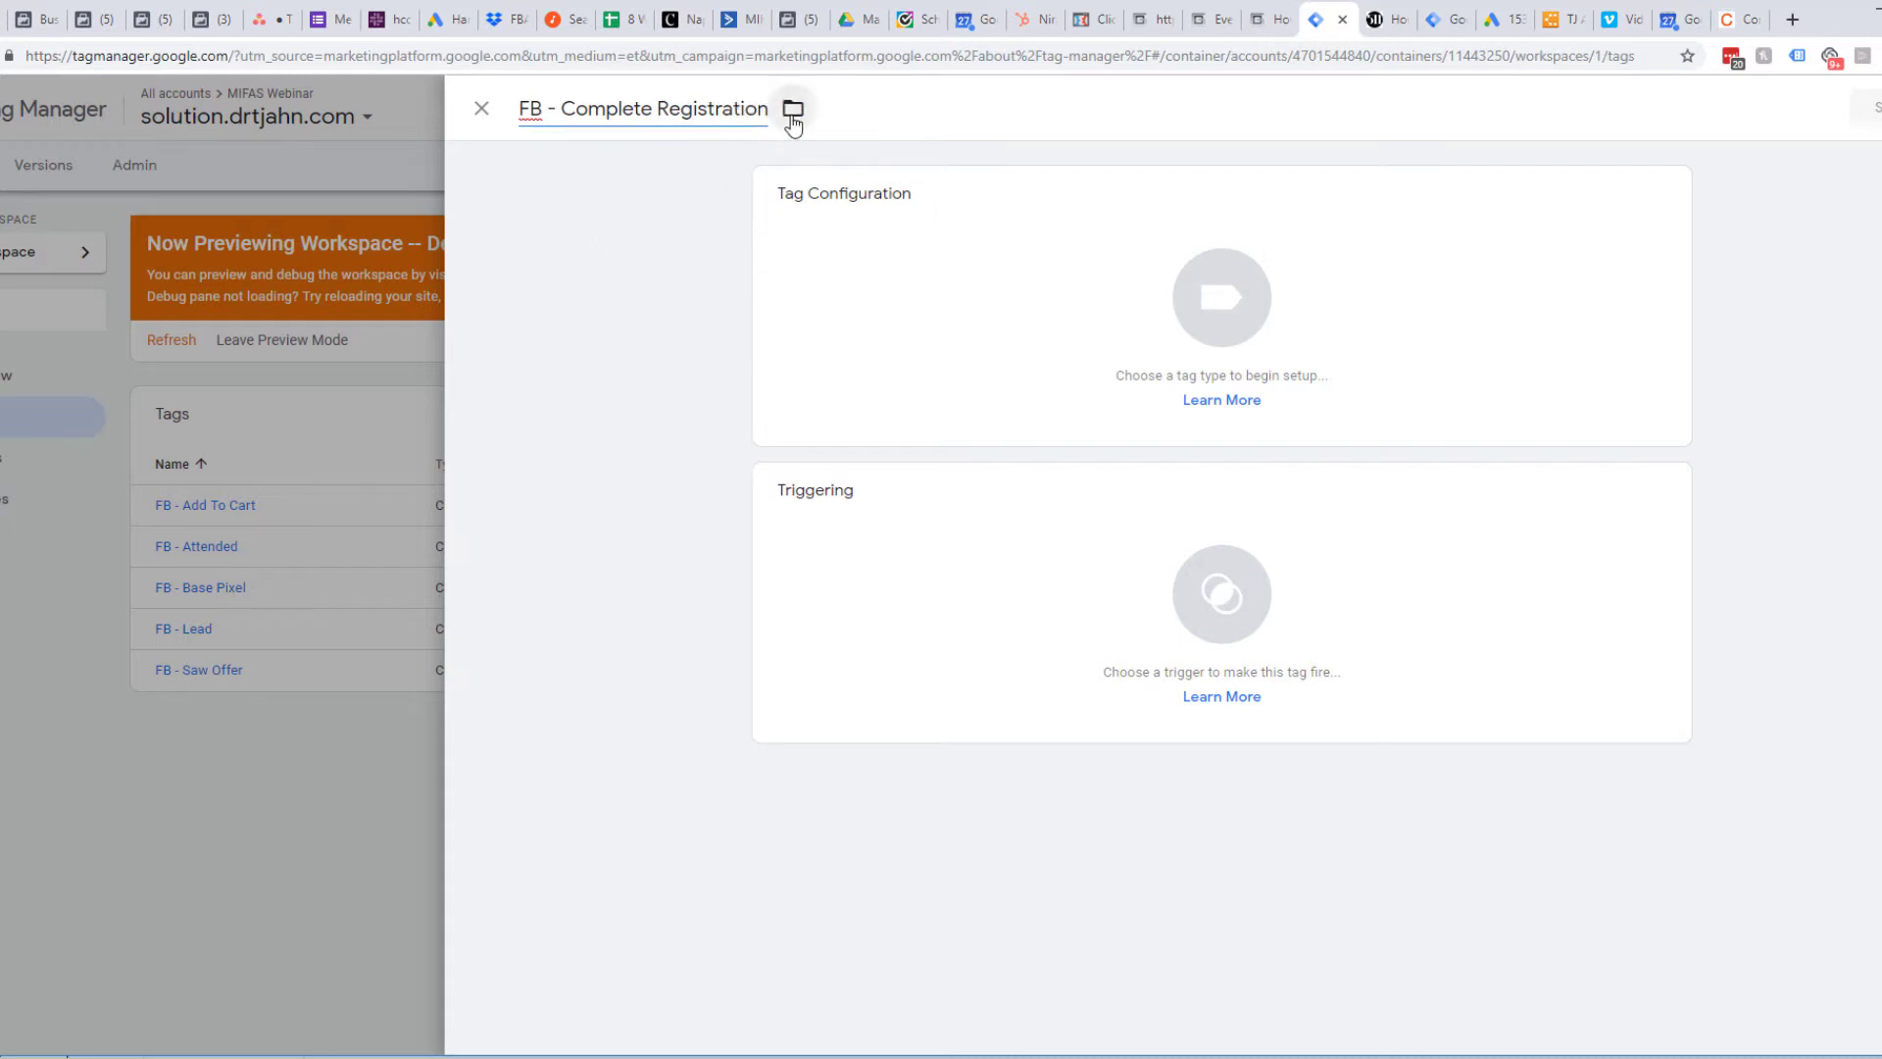
{"action": "left_click", "coordinate": [793, 113]}
{"action": "left_click", "coordinate": [886, 197]}
{"action": "left_click", "coordinate": [966, 310]}
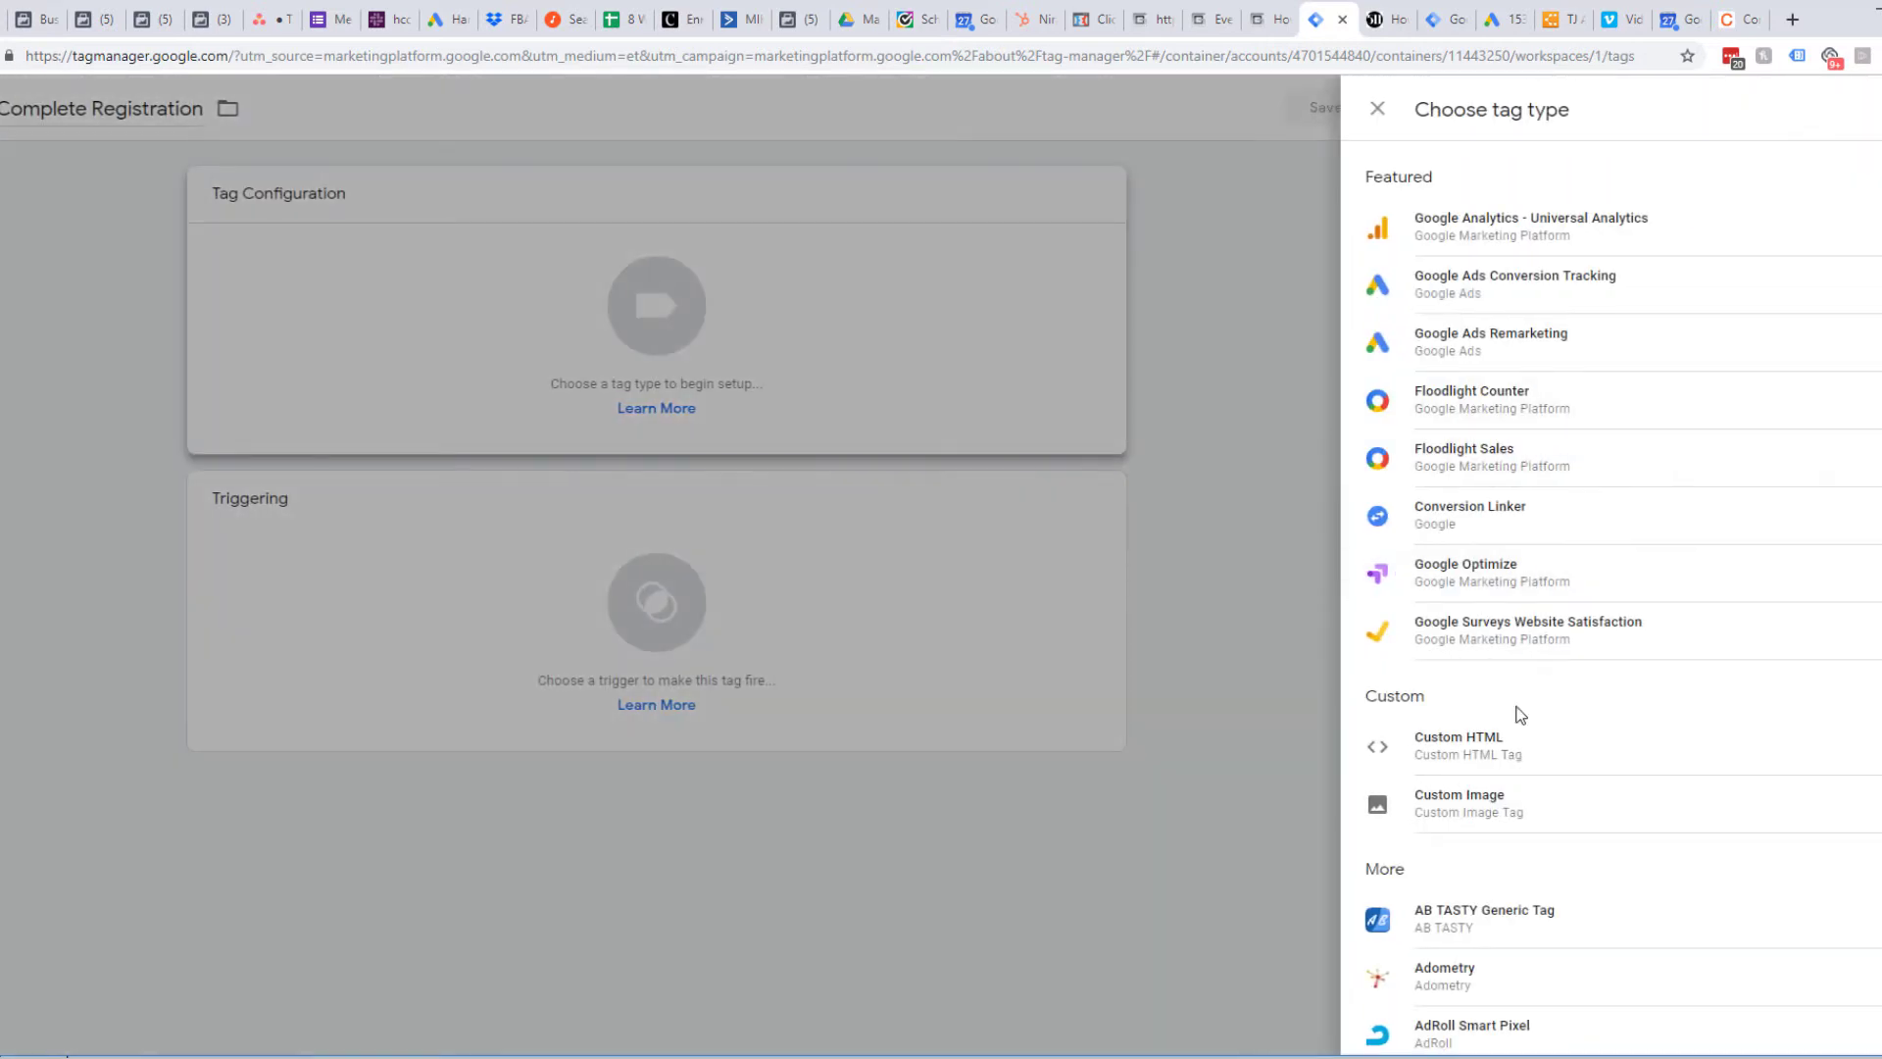
{"action": "left_click", "coordinate": [1518, 738]}
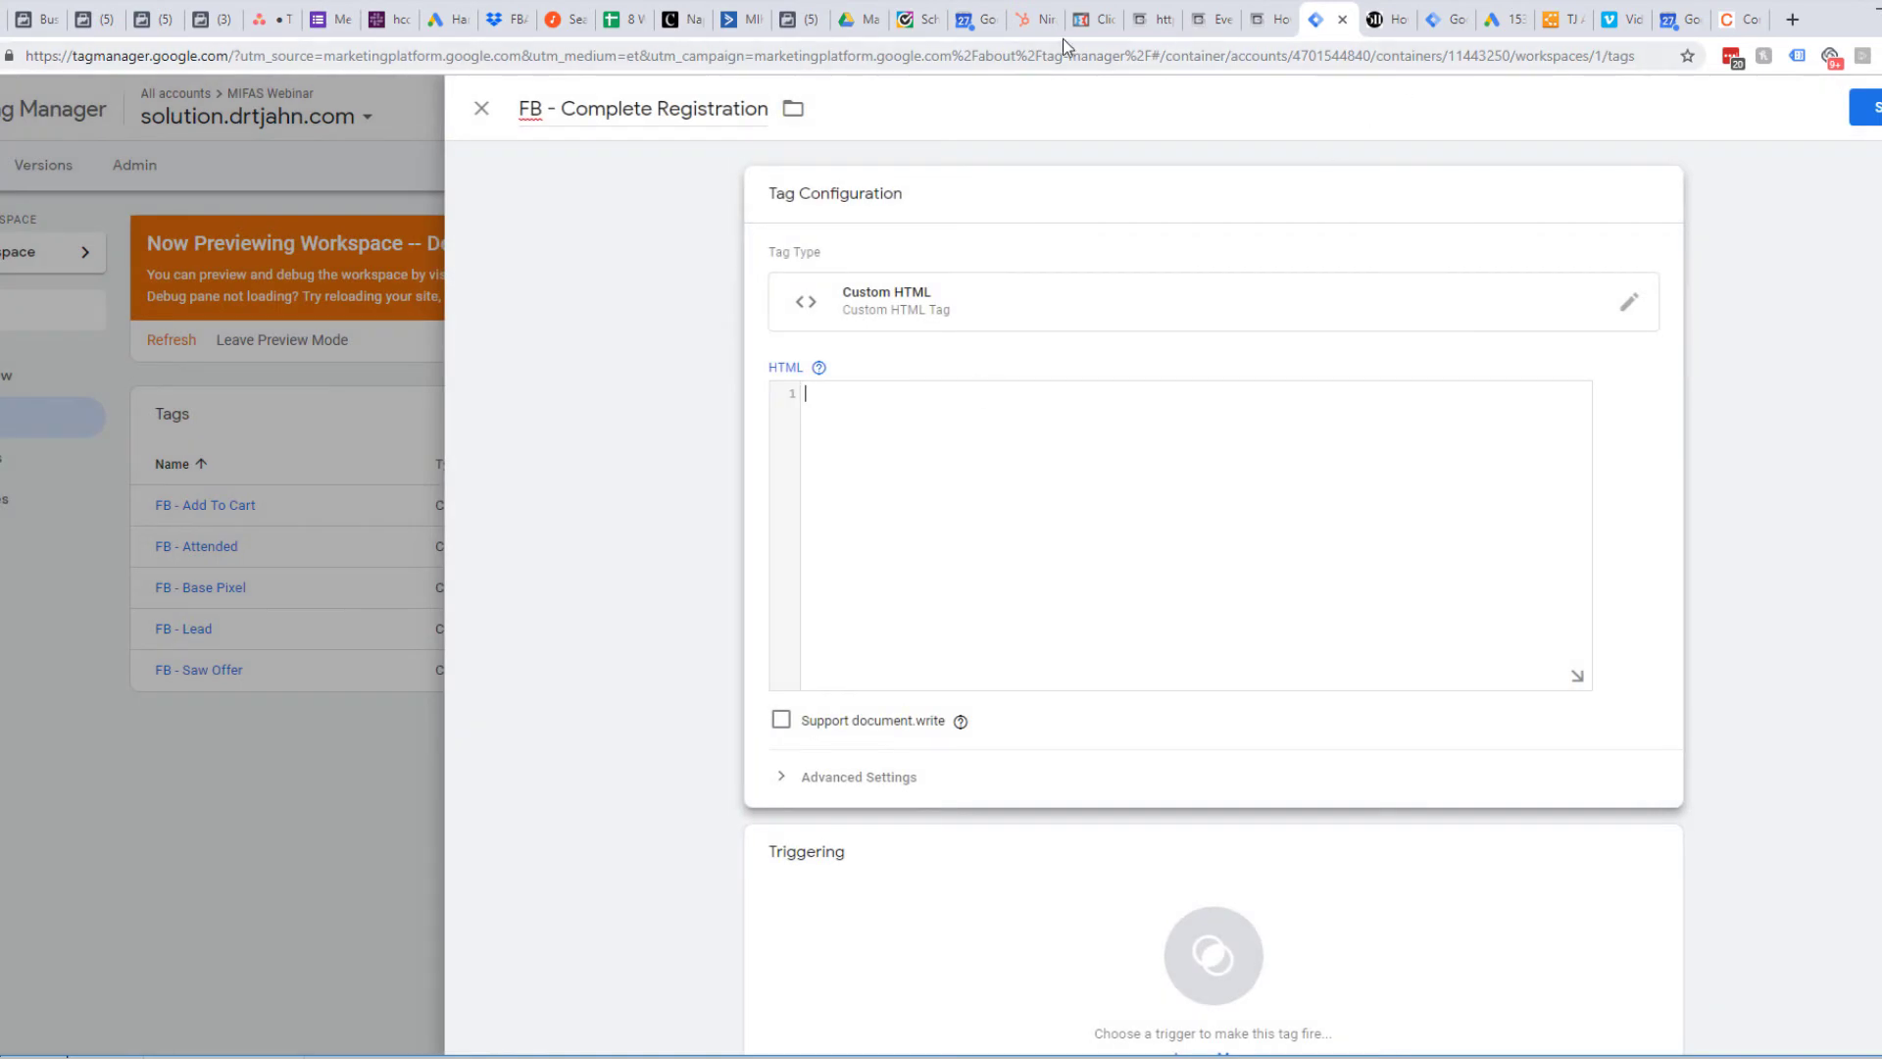
Step: Copy Facebook's Complete Registration event code and paste it into the tag's HTML box
{"action": "left_click", "coordinate": [189, 30]}
{"action": "scroll", "coordinate": [968, 564], "scroll_direction": "up", "scroll_amount": 4}
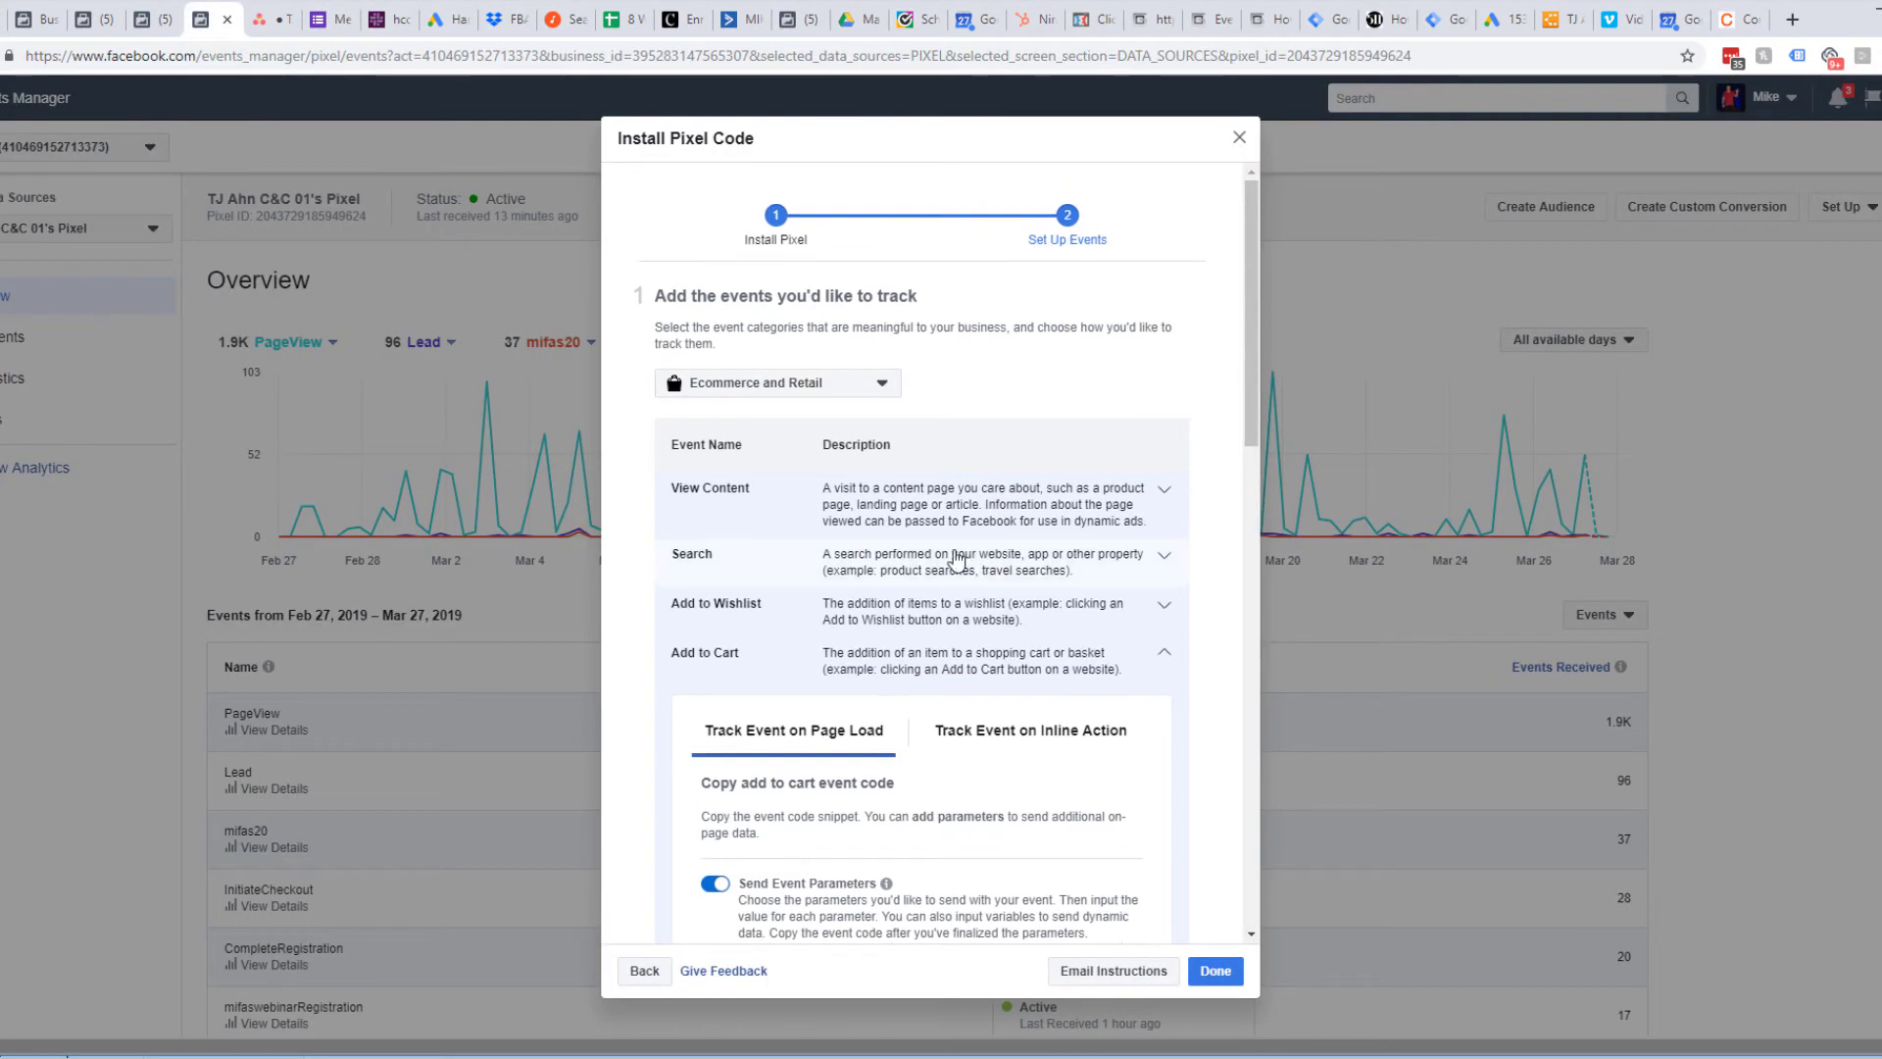
{"action": "scroll", "coordinate": [959, 561], "scroll_direction": "down", "scroll_amount": 10}
{"action": "left_click", "coordinate": [961, 549]}
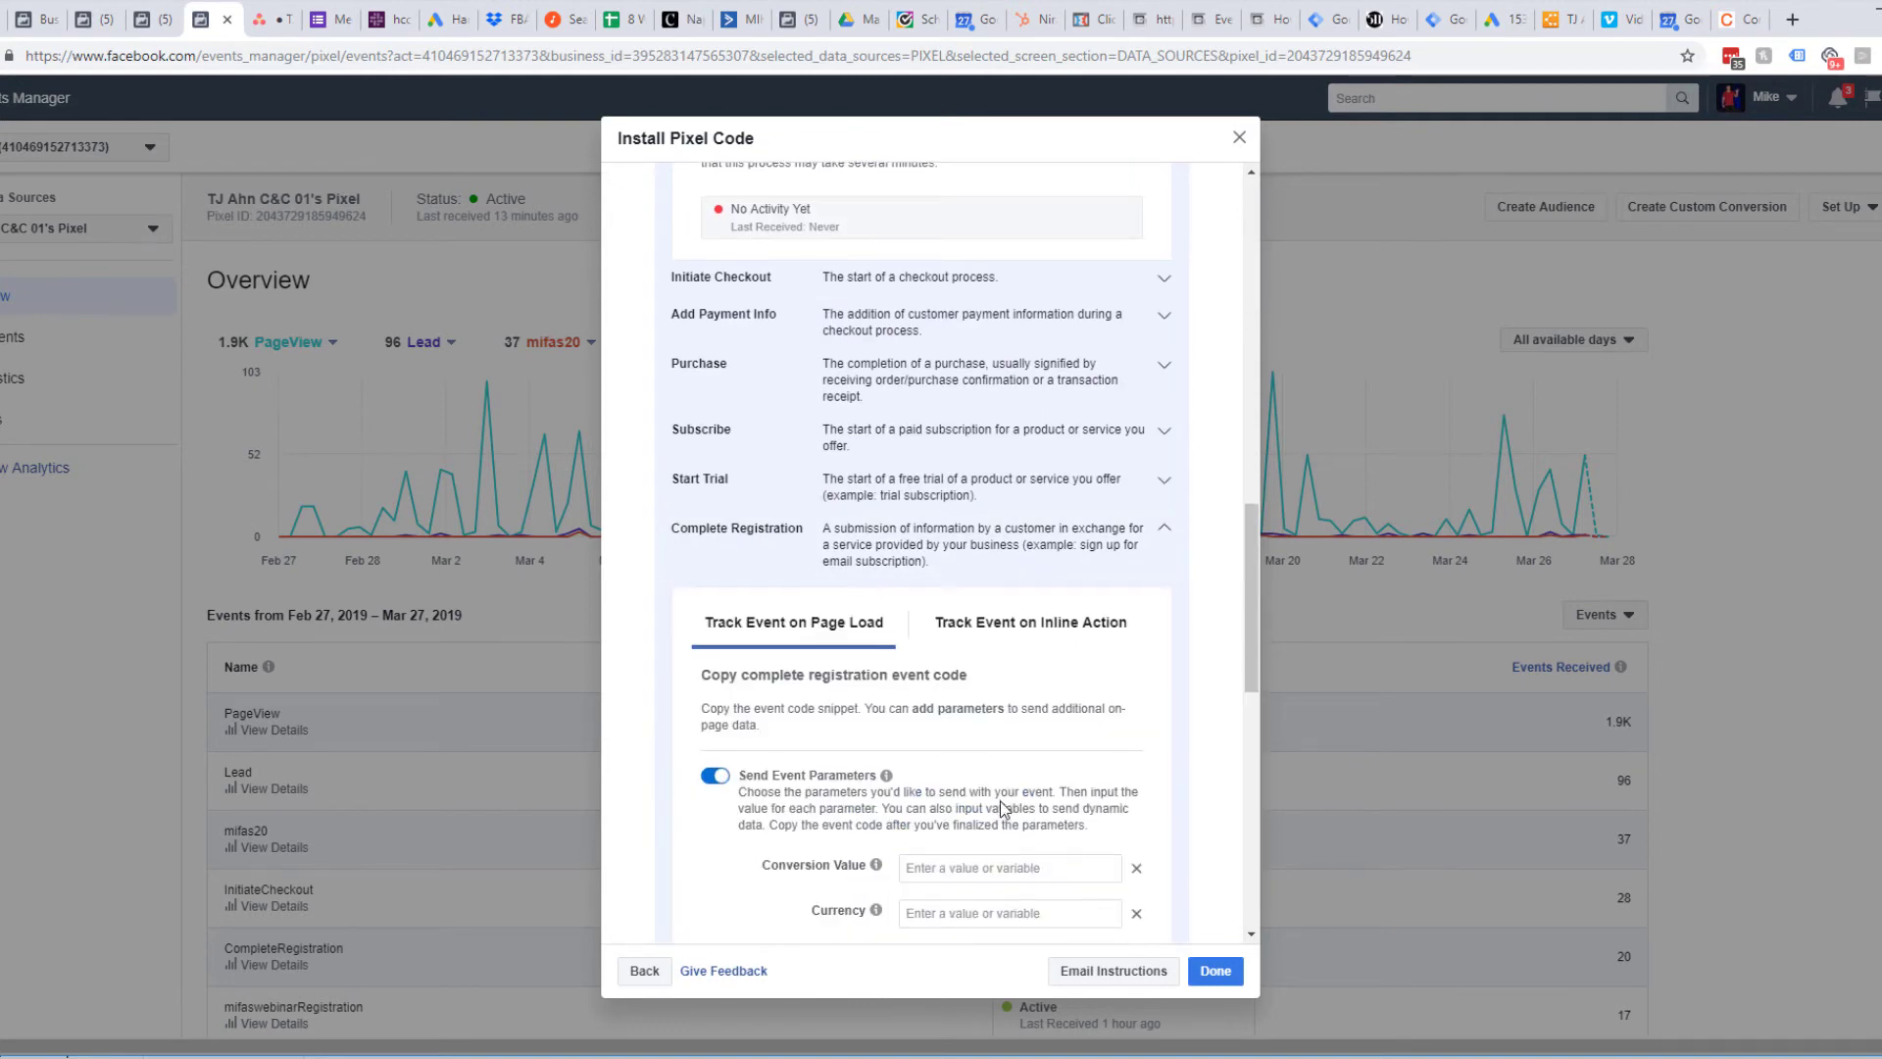
{"action": "scroll", "coordinate": [1002, 809], "scroll_direction": "down", "scroll_amount": 5}
{"action": "left_click", "coordinate": [934, 530]}
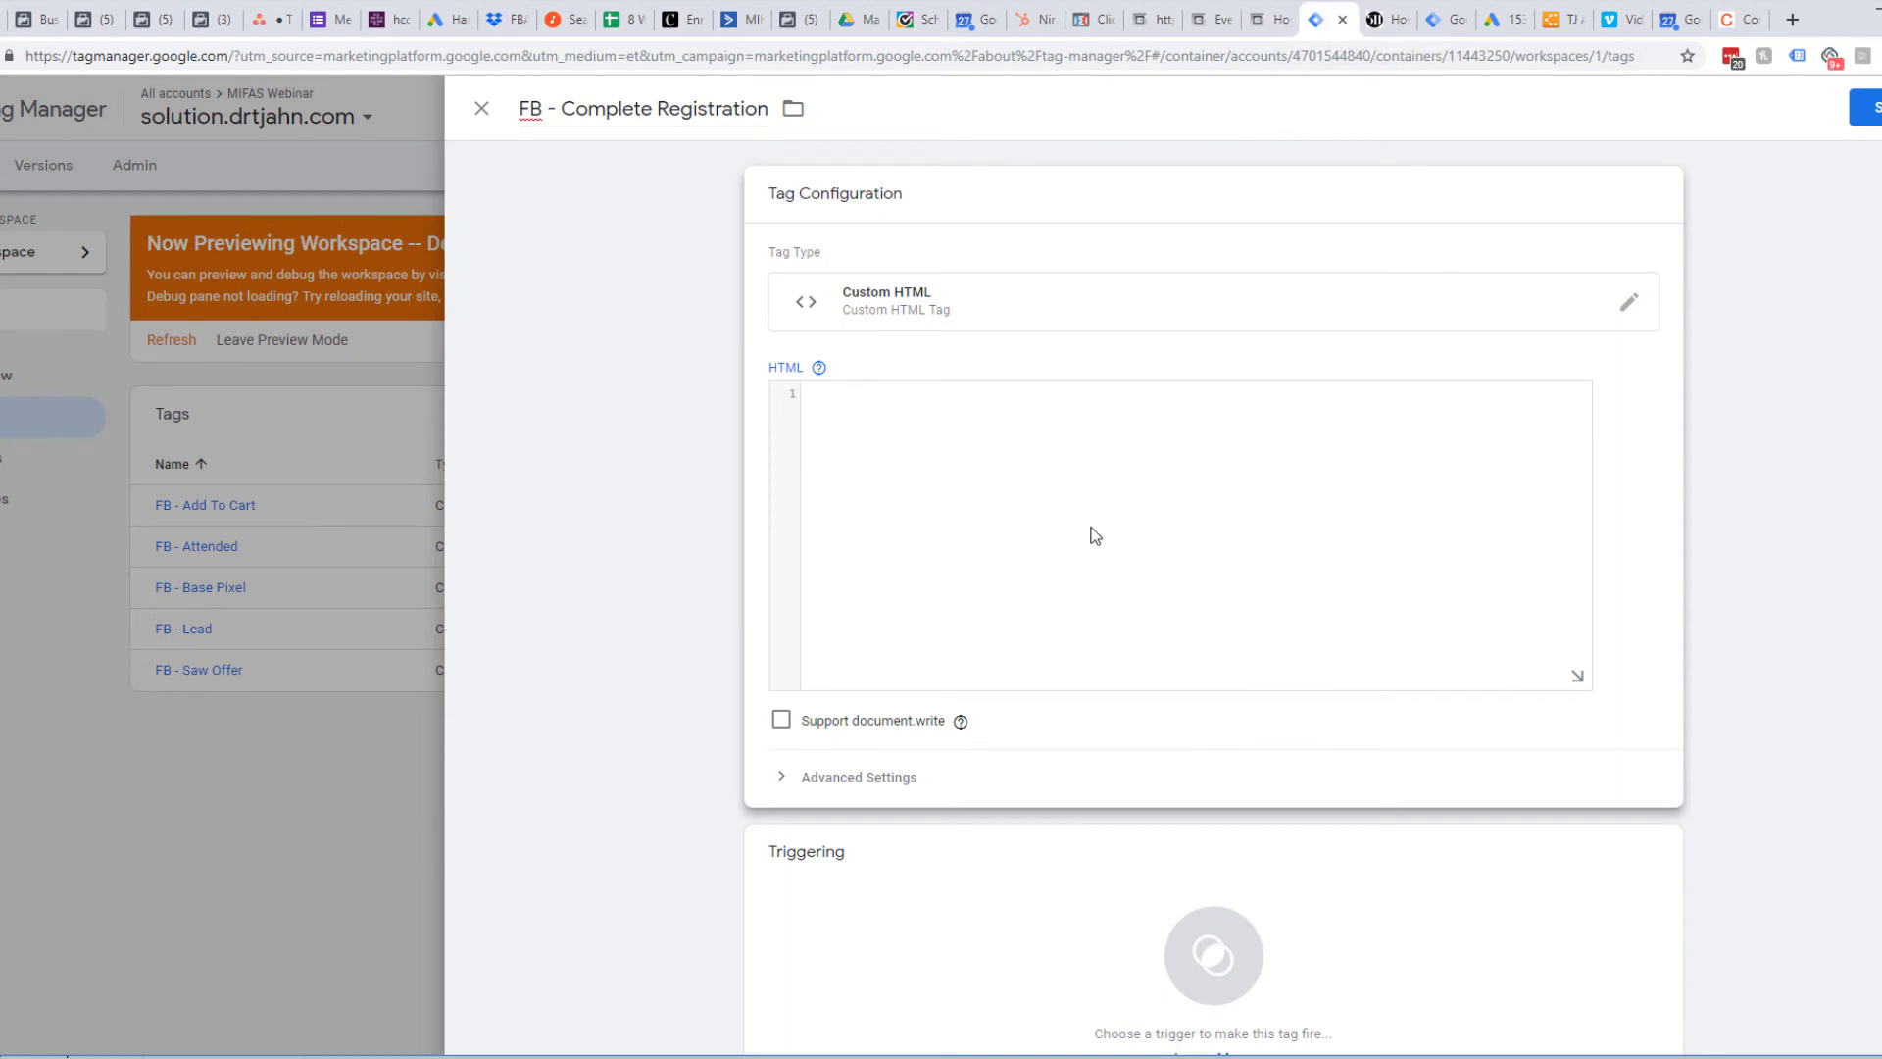
{"action": "key", "text": "ctrl+v"}
{"action": "scroll", "coordinate": [1090, 637], "scroll_direction": "down", "scroll_amount": 2}
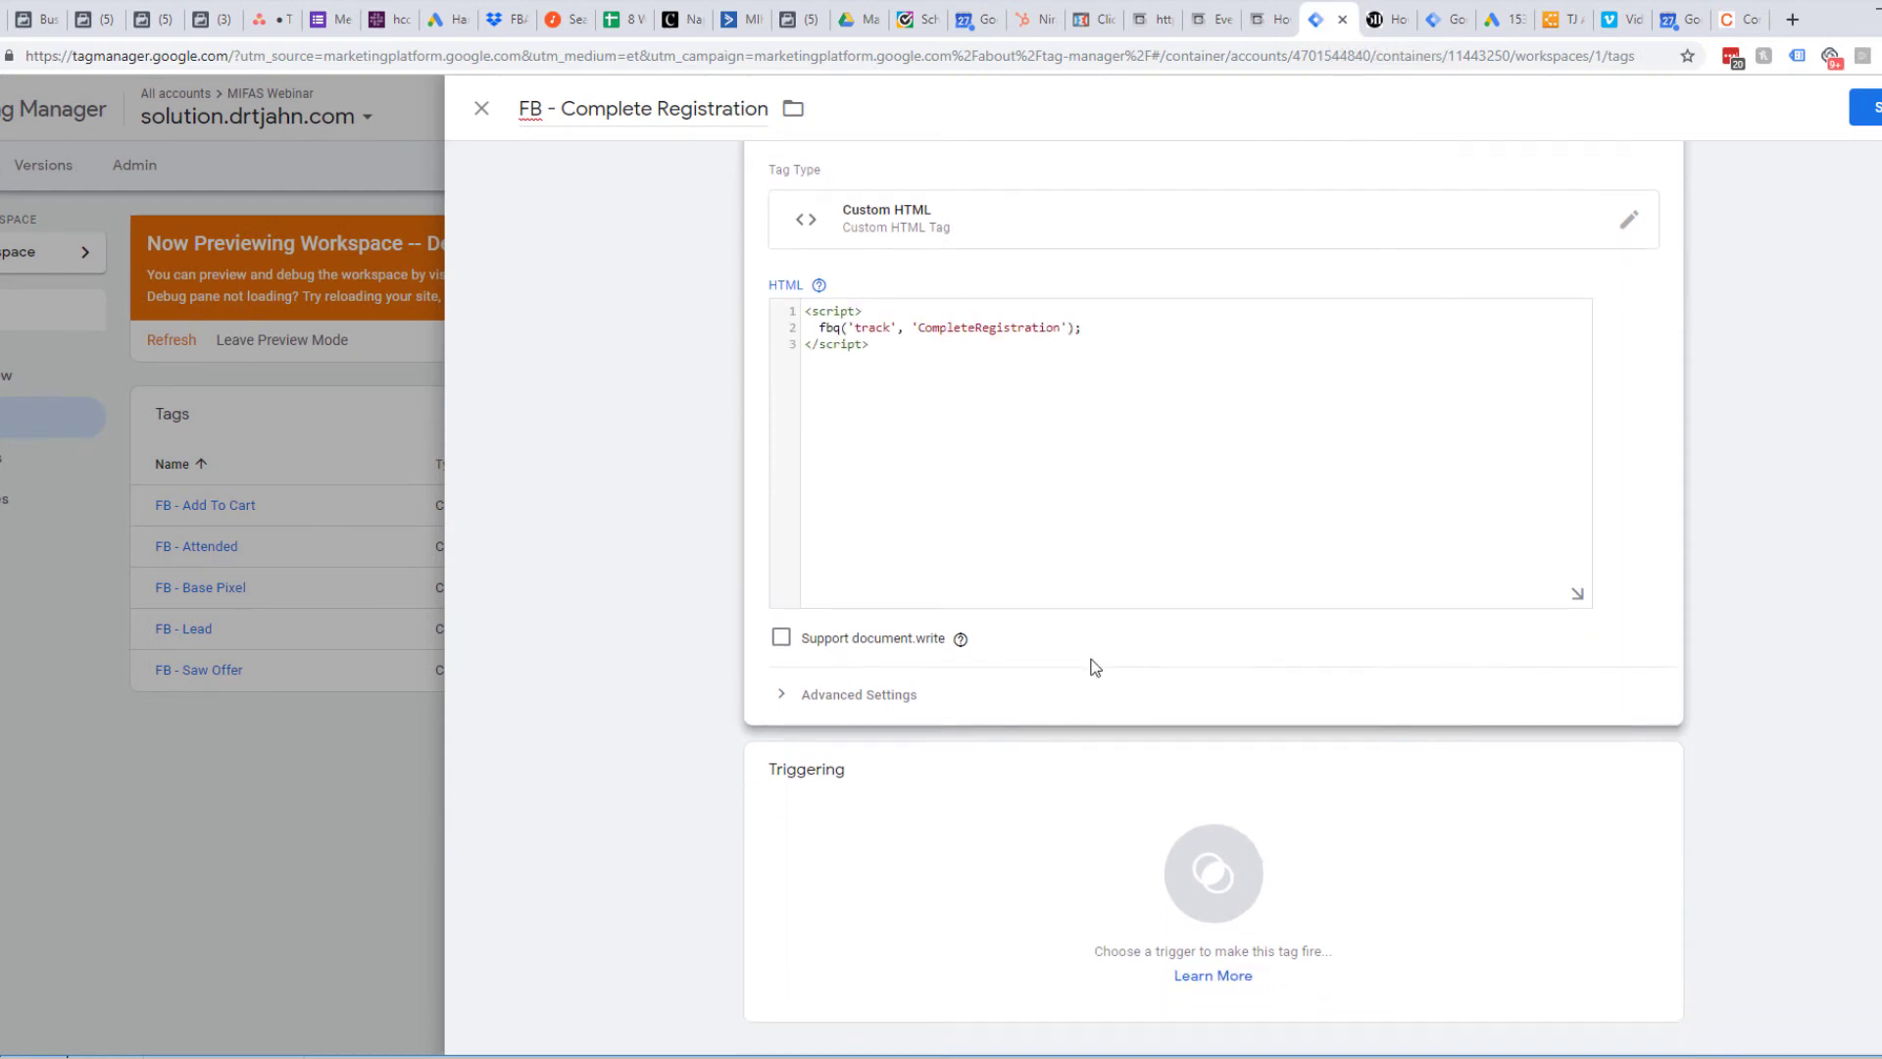
{"action": "left_click", "coordinate": [1098, 816]}
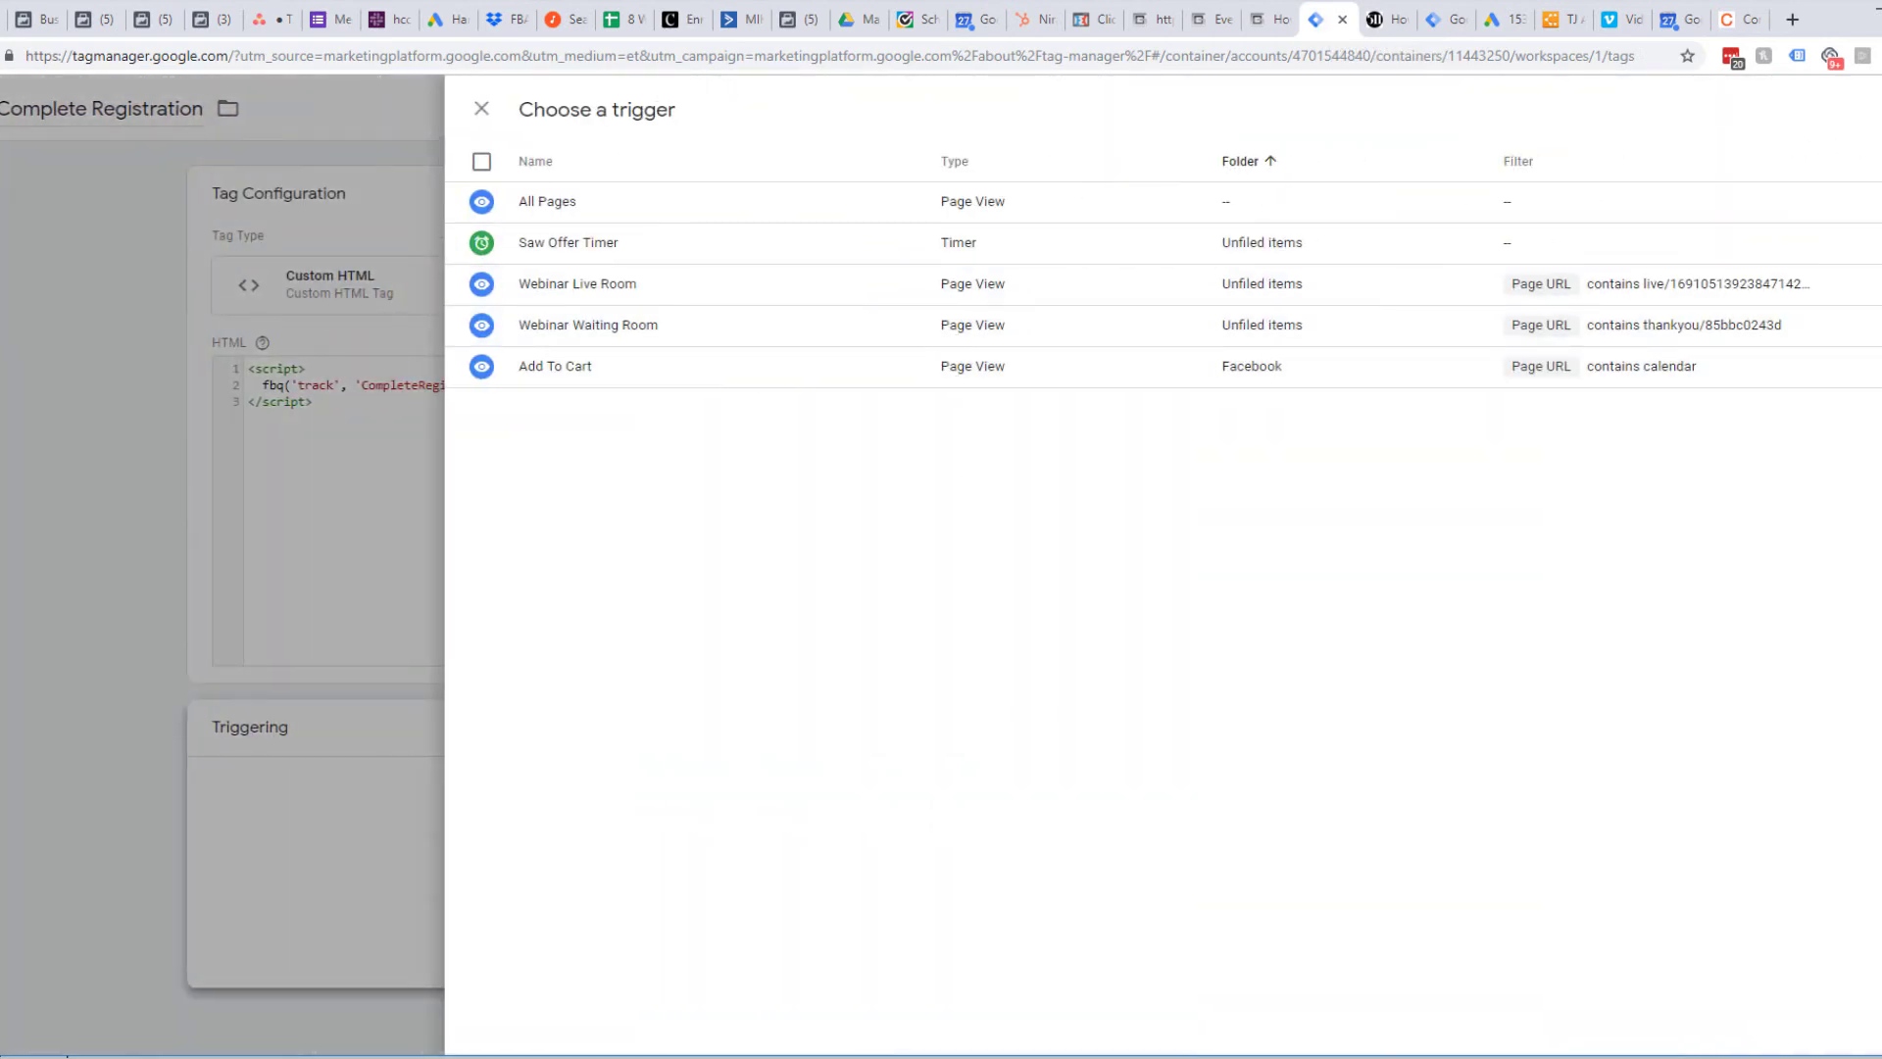
Step: Create a 'Booked Call TY' Page View trigger limited to some page views by Page URL
{"action": "left_click", "coordinate": [1873, 108]}
{"action": "left_click", "coordinate": [620, 108]}
{"action": "type", "text": "Bo"}
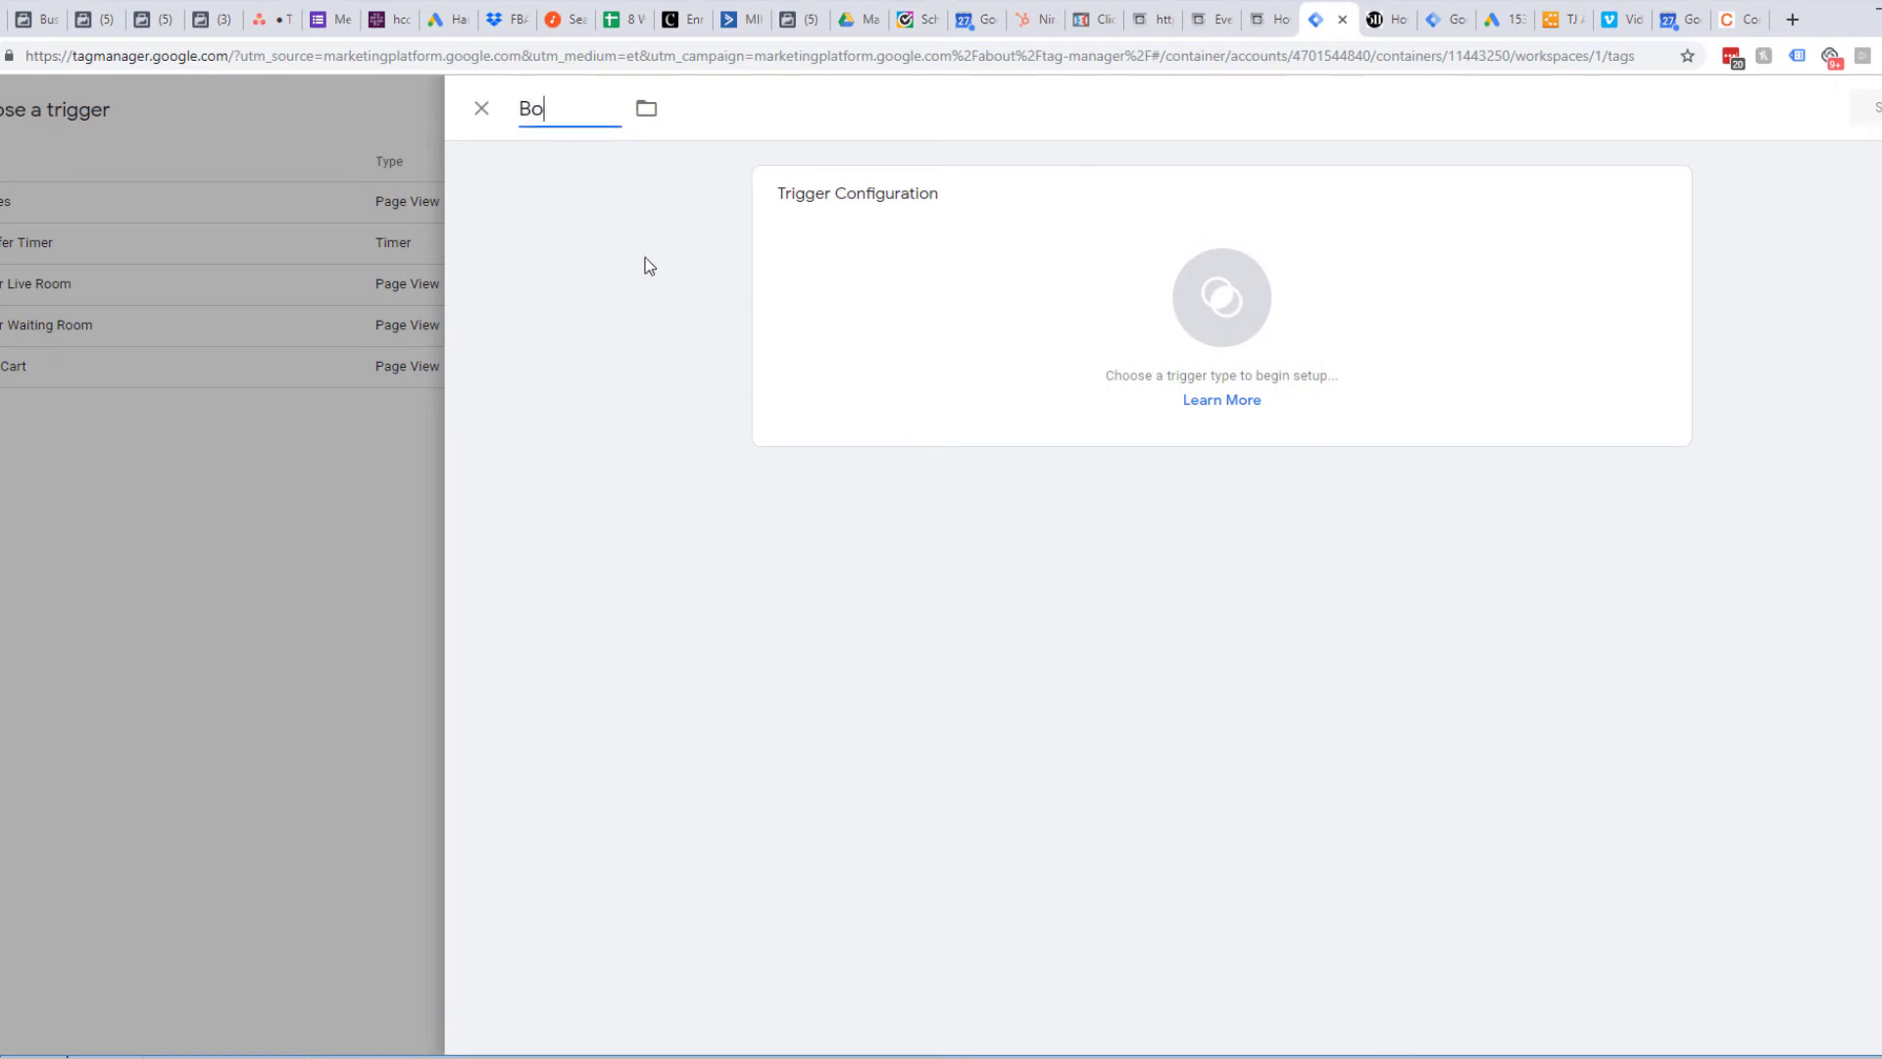
{"action": "type", "text": "oked Call TY"}
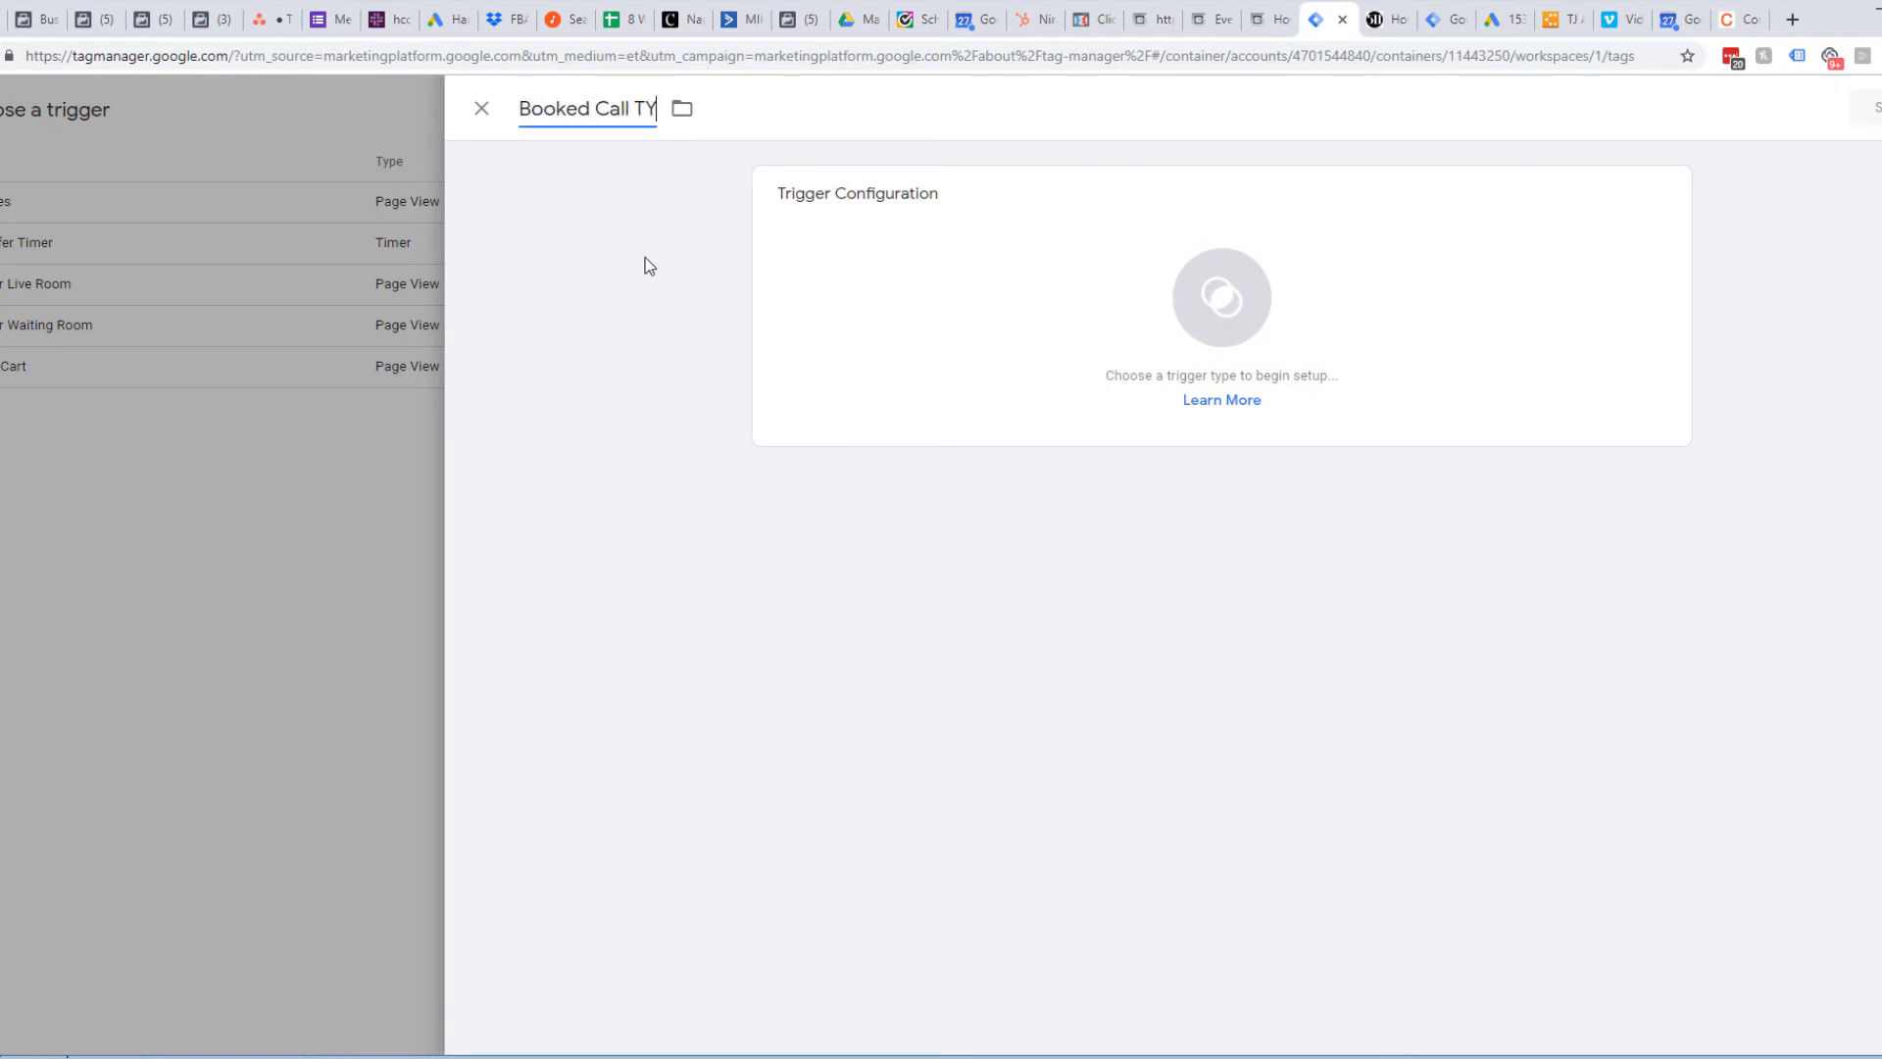
{"action": "left_click", "coordinate": [1143, 311]}
{"action": "left_click", "coordinate": [1535, 290]}
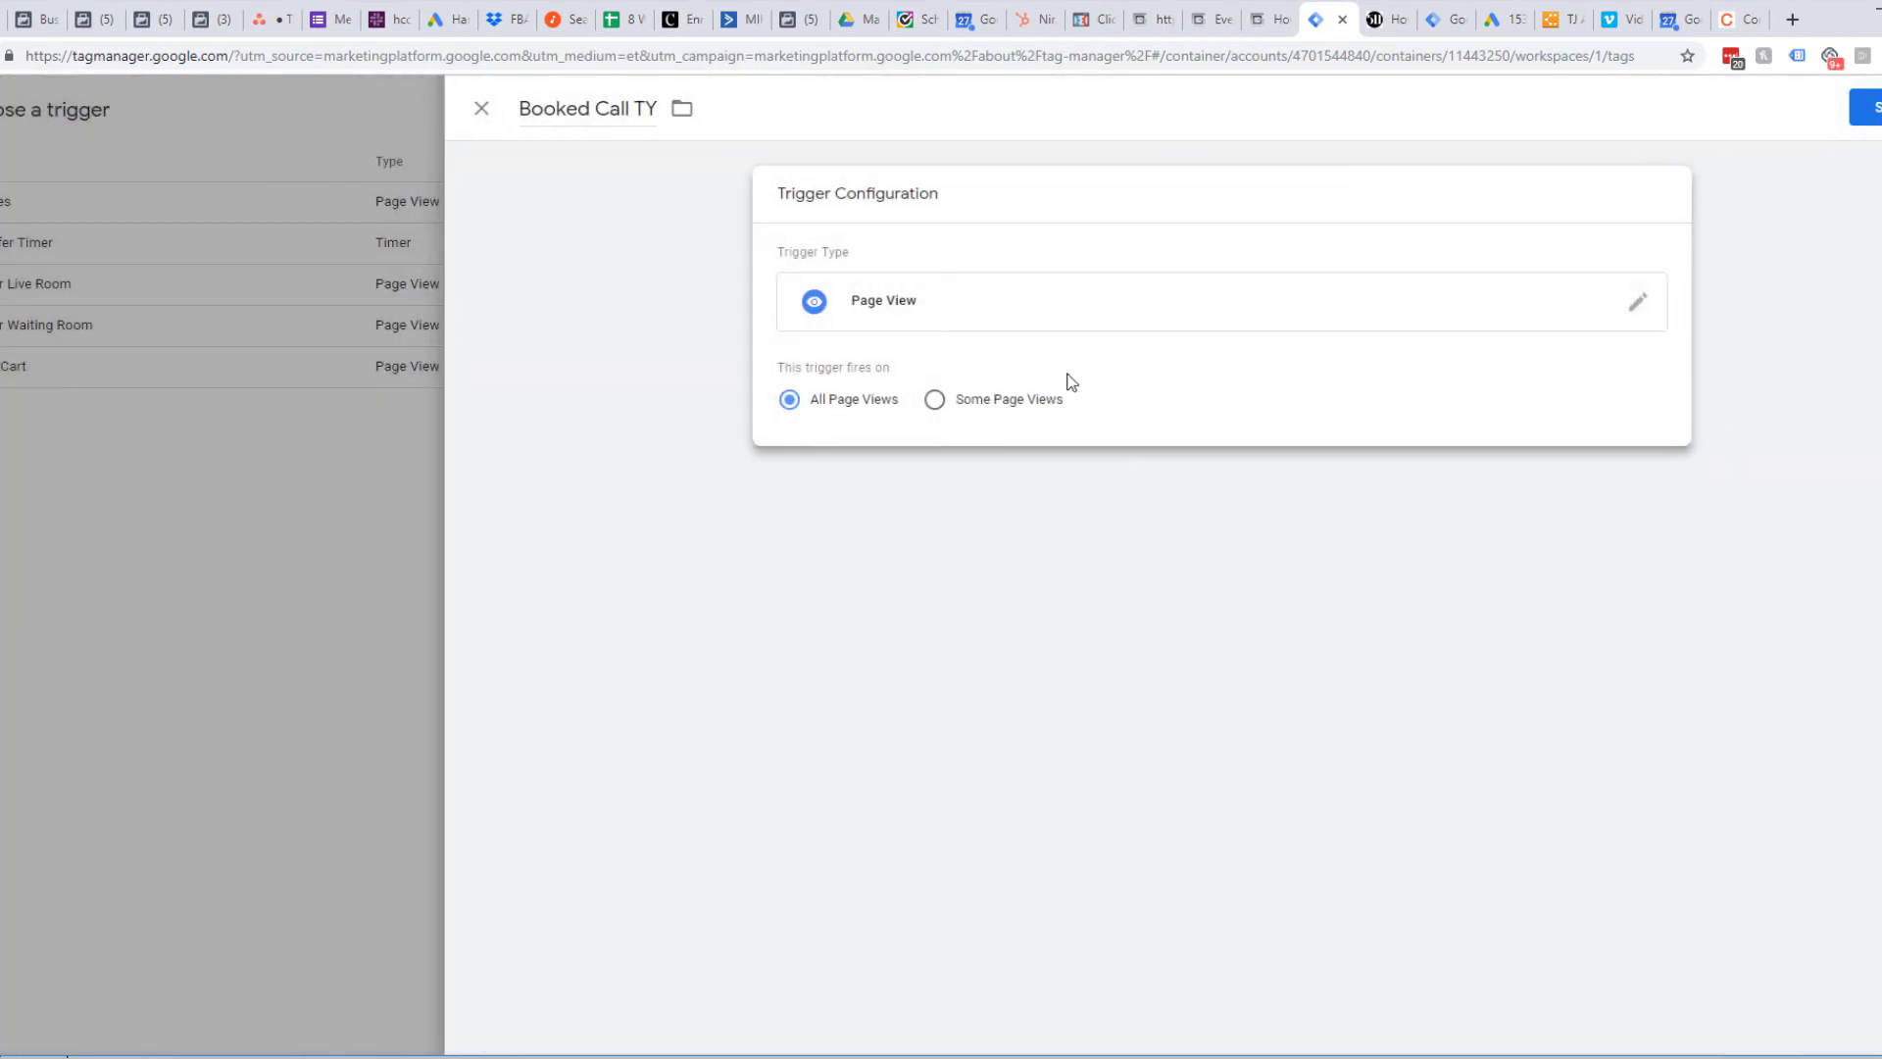
{"action": "left_click", "coordinate": [992, 404]}
{"action": "left_click", "coordinate": [937, 471]}
{"action": "left_click", "coordinate": [892, 550]}
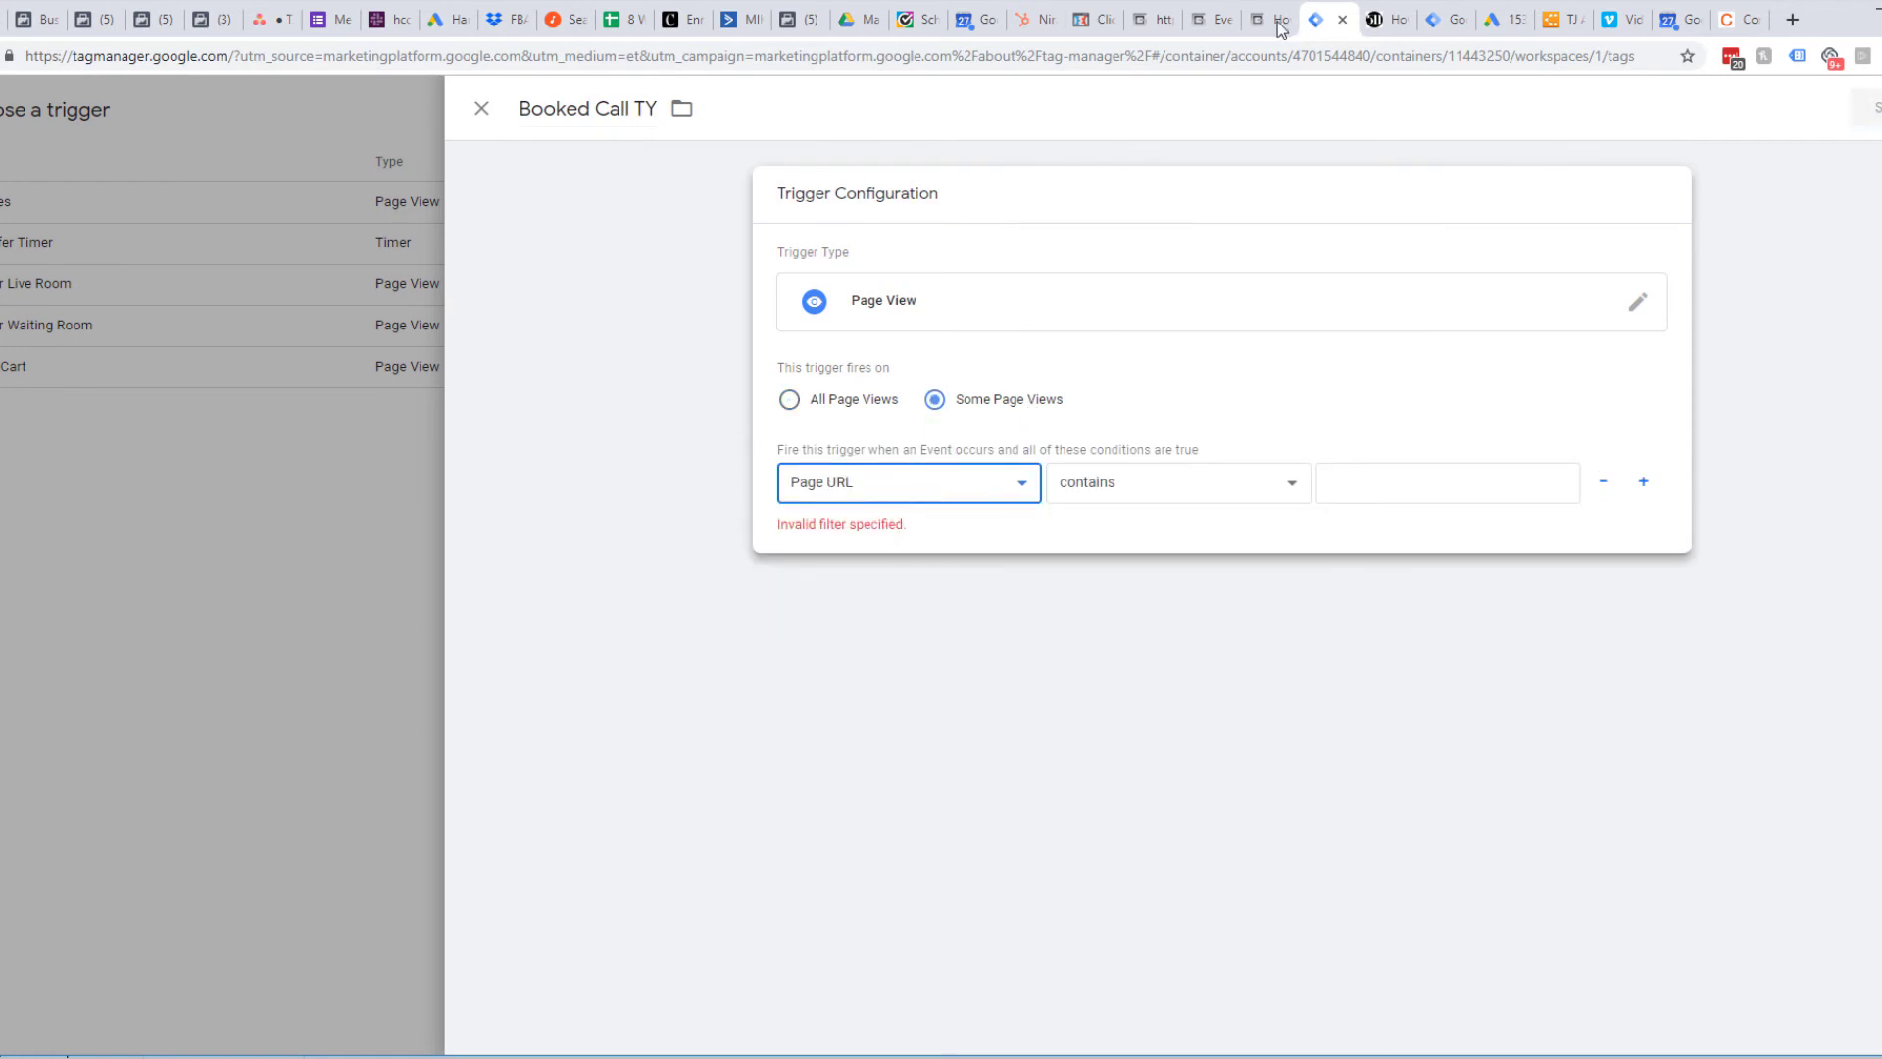
Step: Copy the 'survey-for-ss' path from the live survey page's web address
{"action": "left_click", "coordinate": [1090, 20]}
{"action": "left_click", "coordinate": [426, 642]}
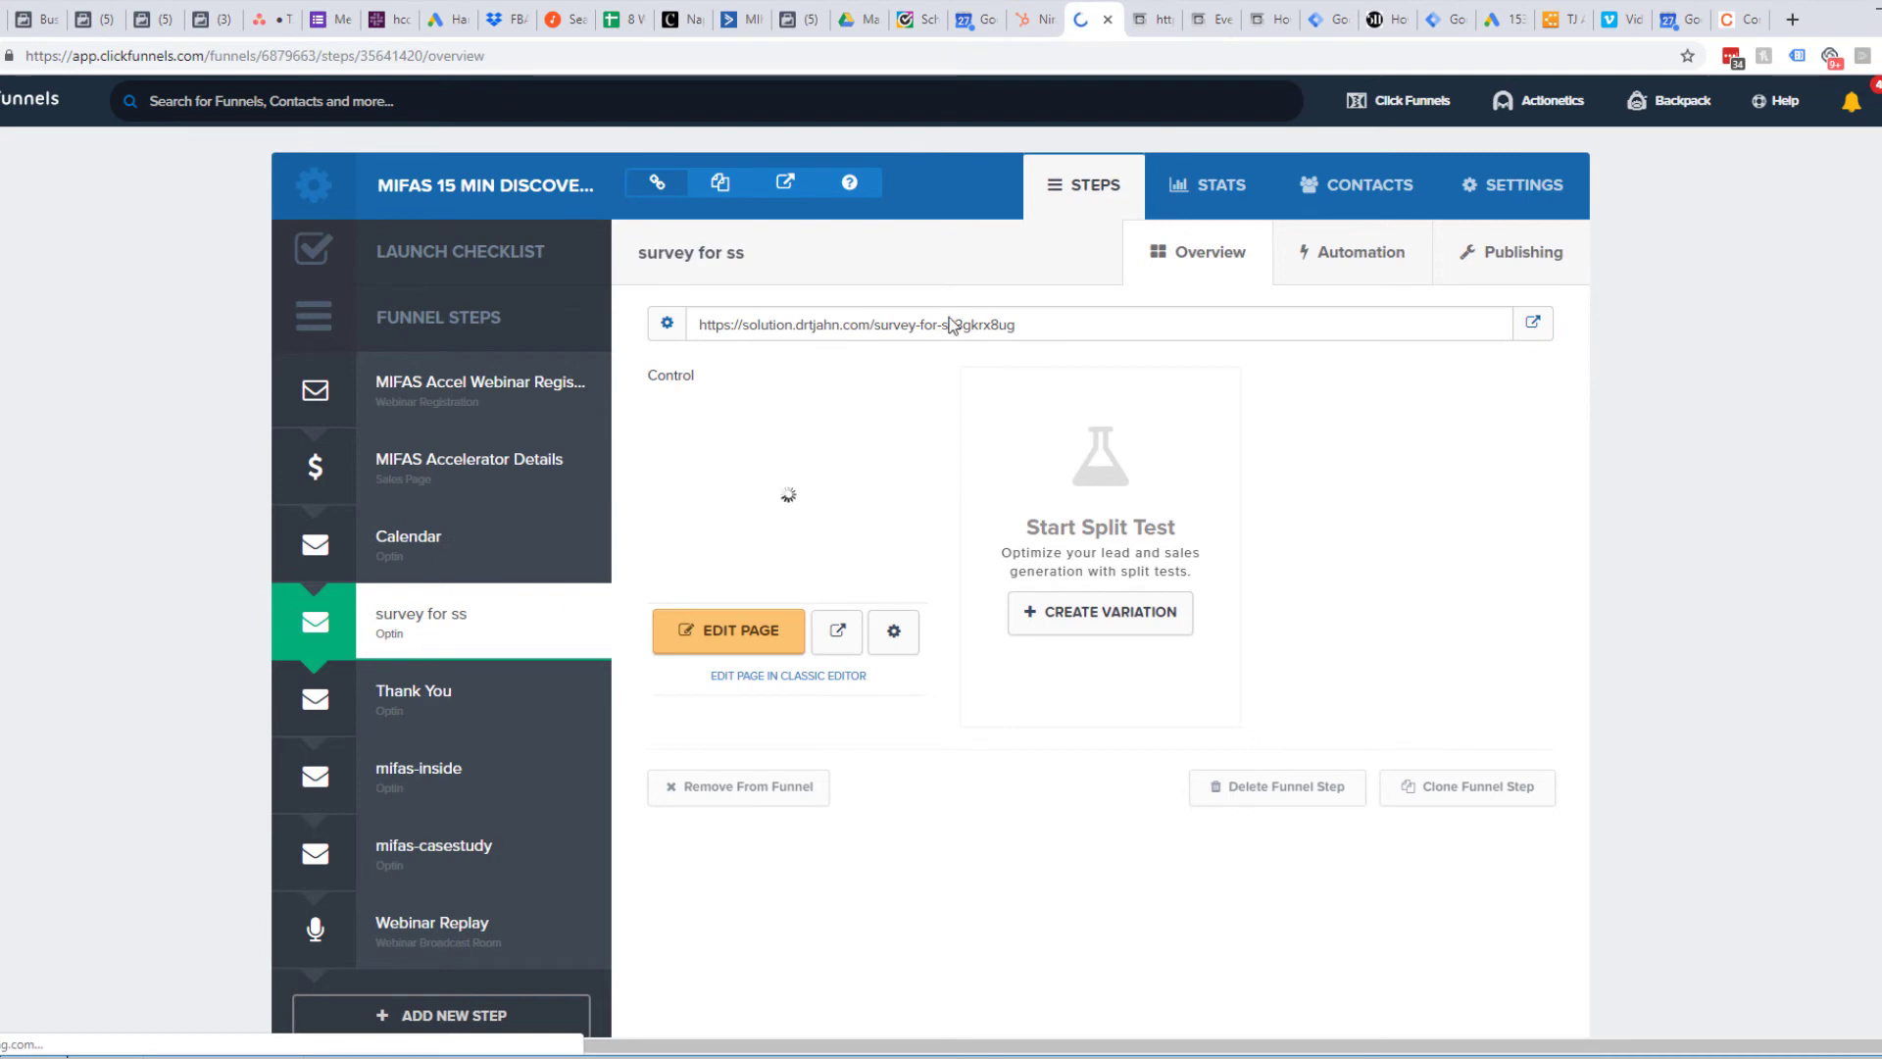
{"action": "left_click", "coordinate": [1533, 326]}
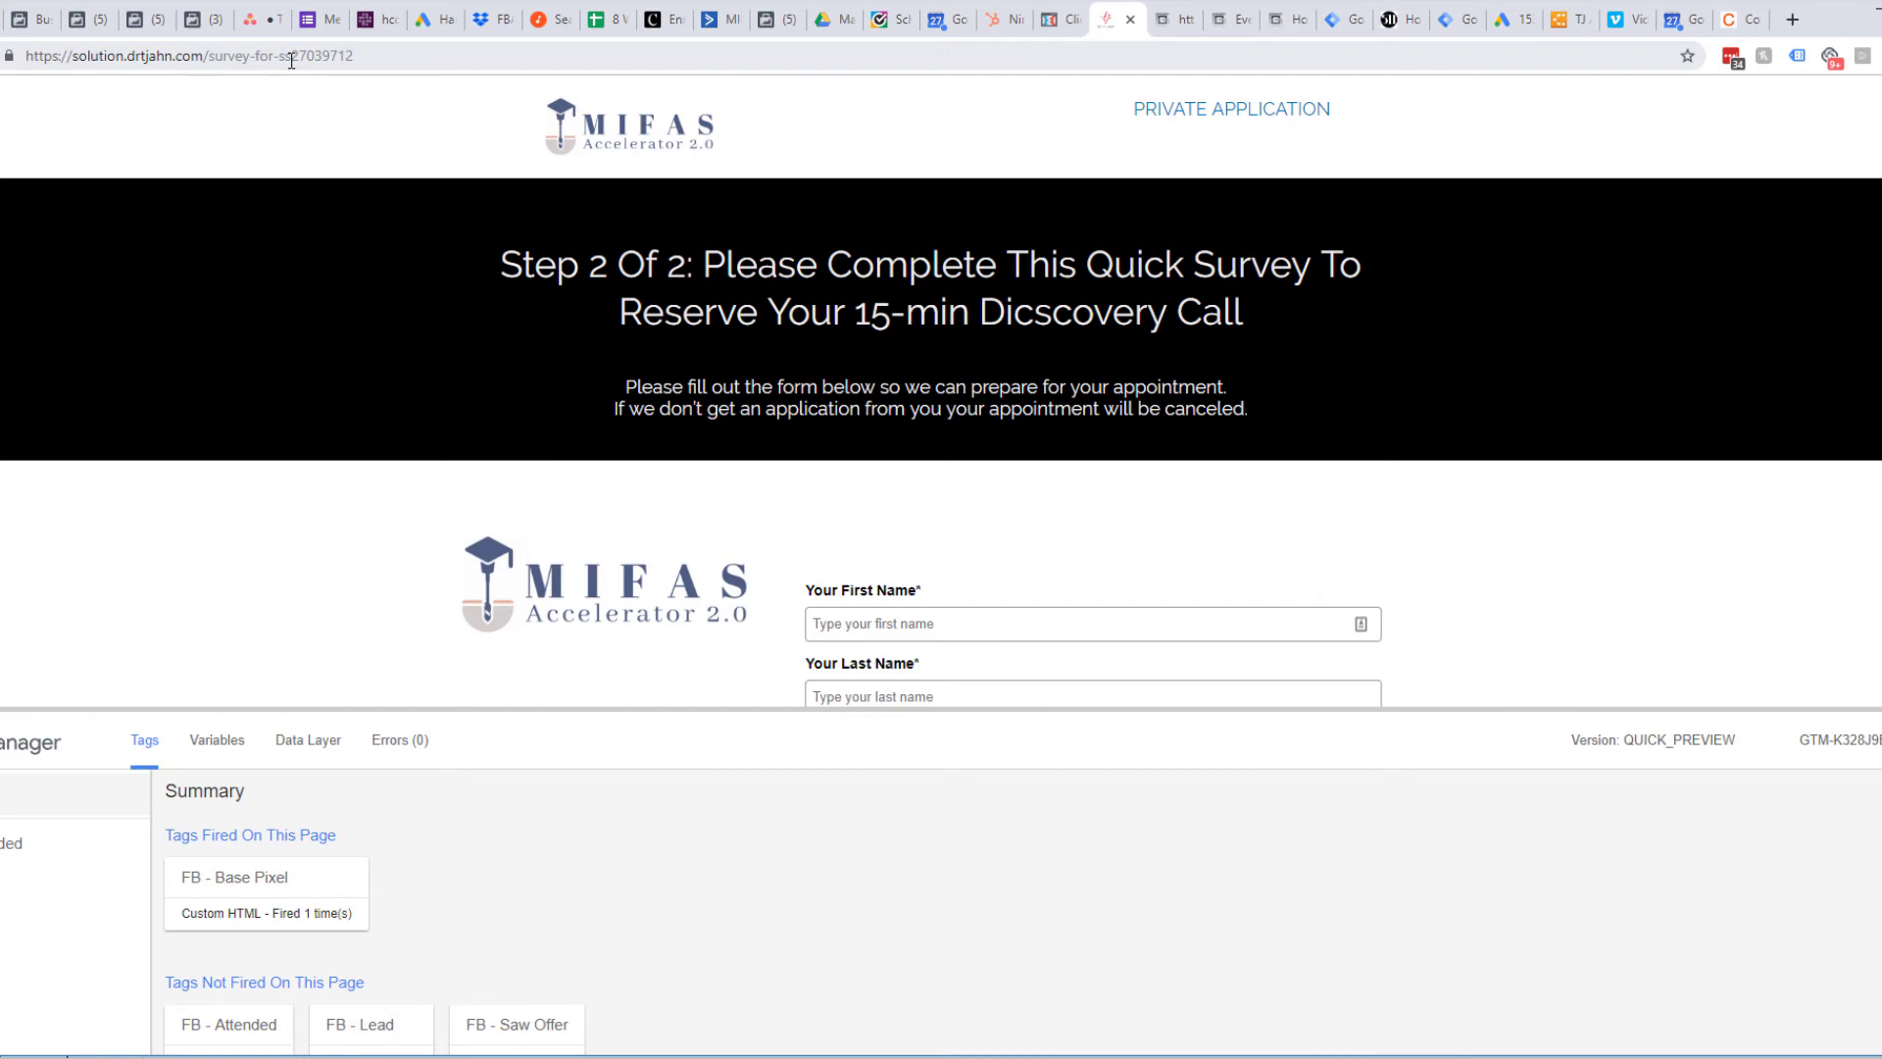
{"action": "left_click", "coordinate": [291, 57]}
{"action": "left_click_drag", "start_coordinate": [274, 61], "coordinate": [217, 60]}
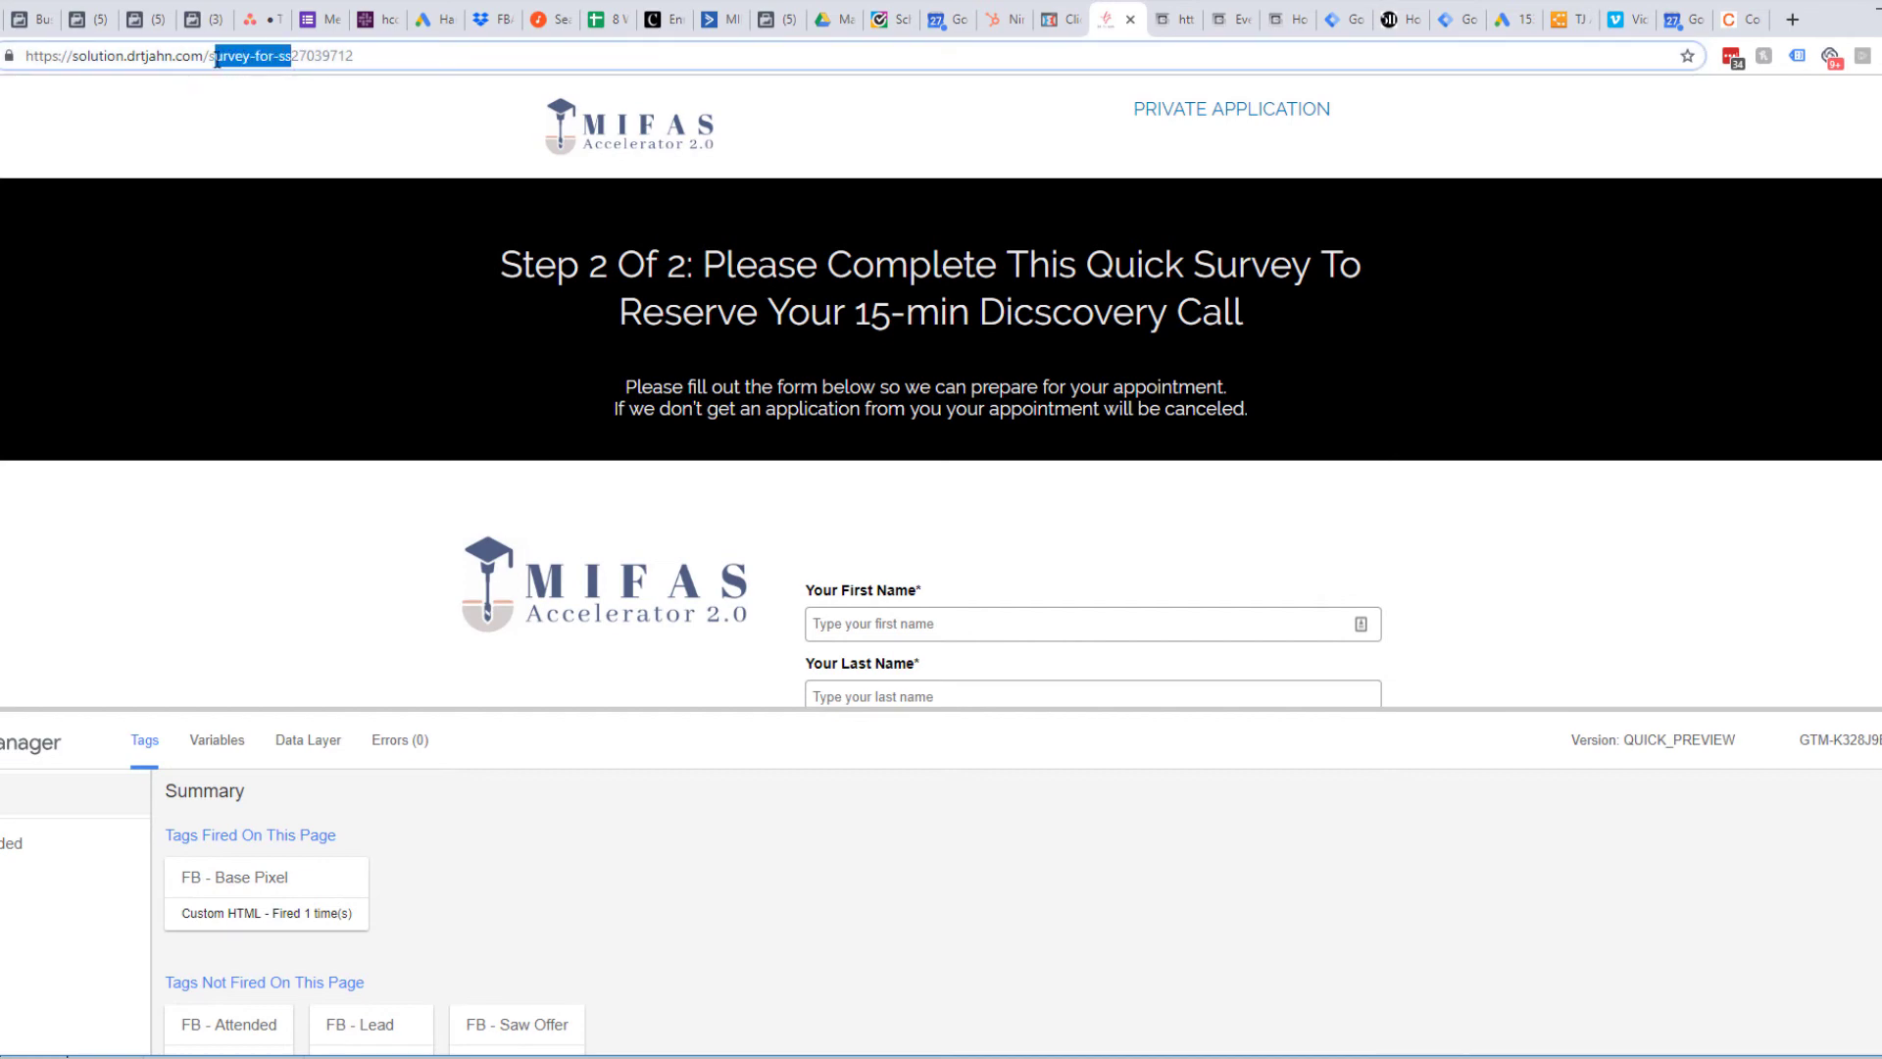
{"action": "right_click", "coordinate": [210, 62]}
{"action": "left_click", "coordinate": [265, 155]}
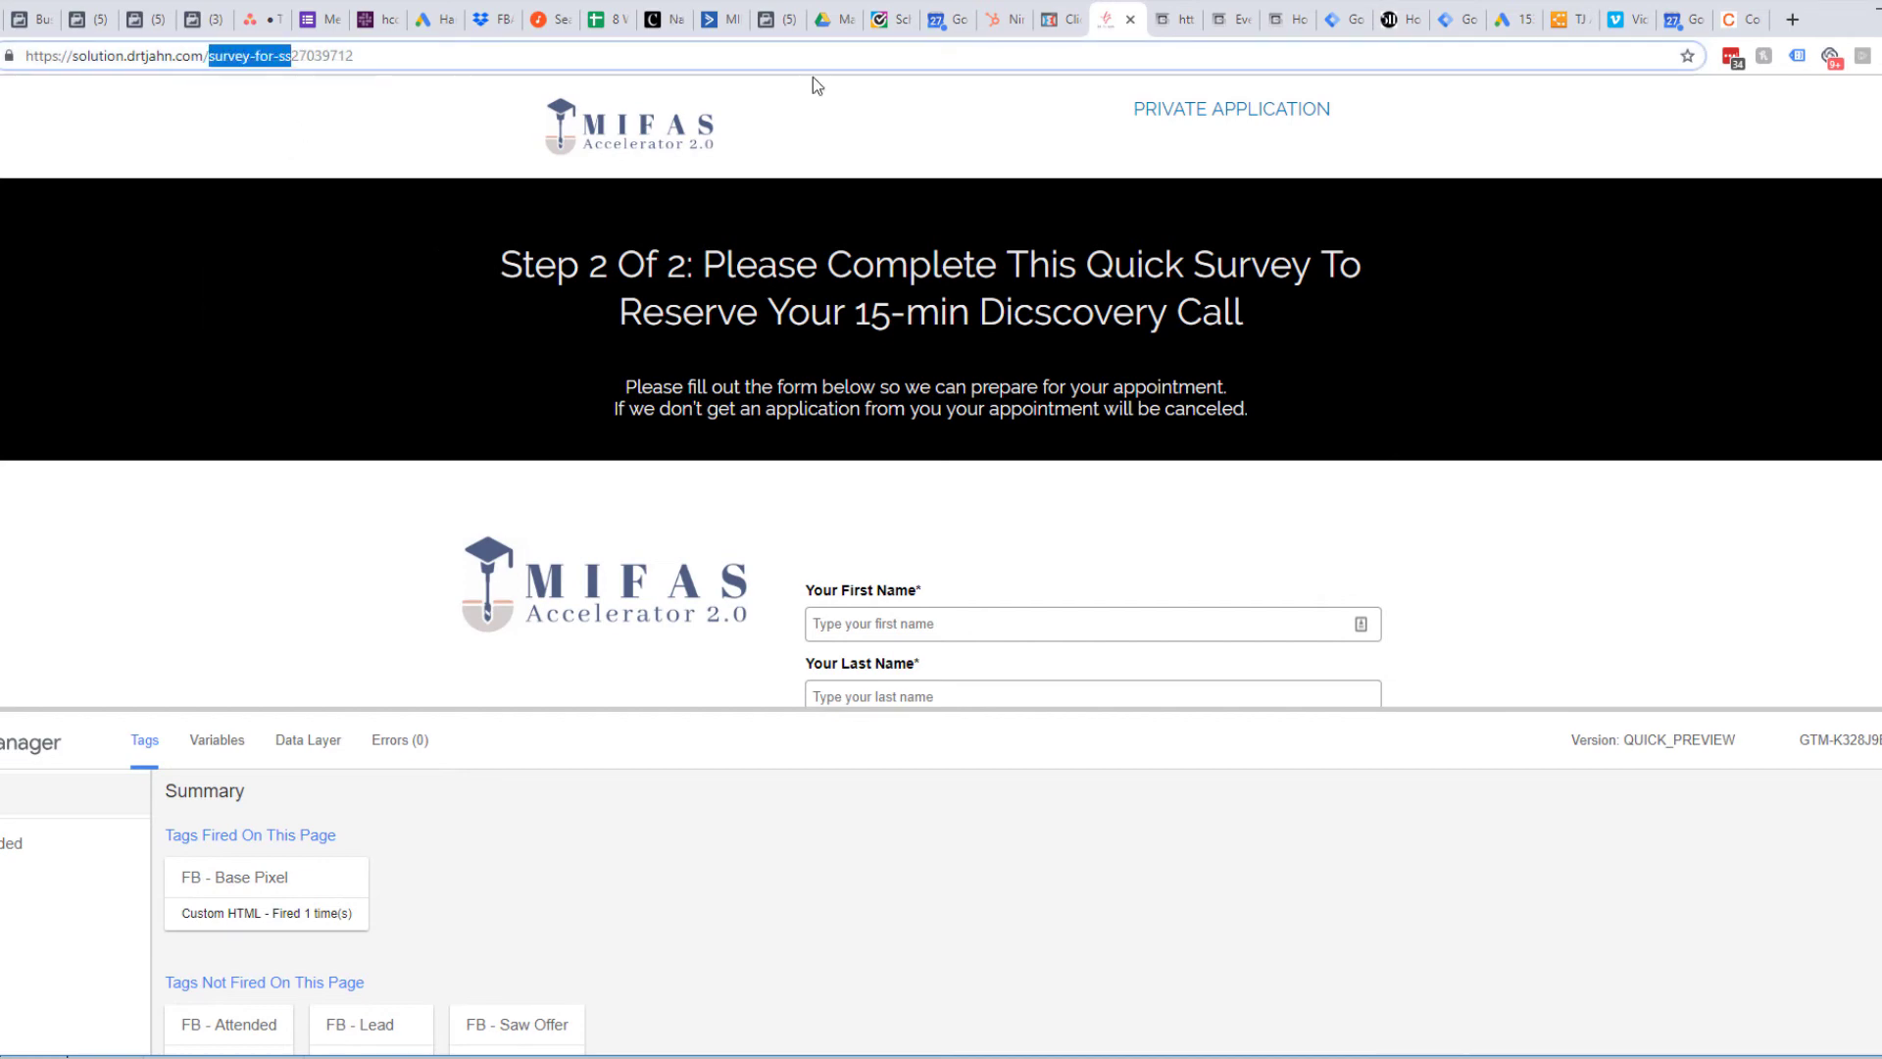
Step: Enter survey-for-ss as the Page URL contains value, save trigger and tag, and refresh preview
{"action": "left_click", "coordinate": [1335, 20]}
{"action": "left_click", "coordinate": [1473, 484]}
{"action": "key", "text": "ctrl+v"}
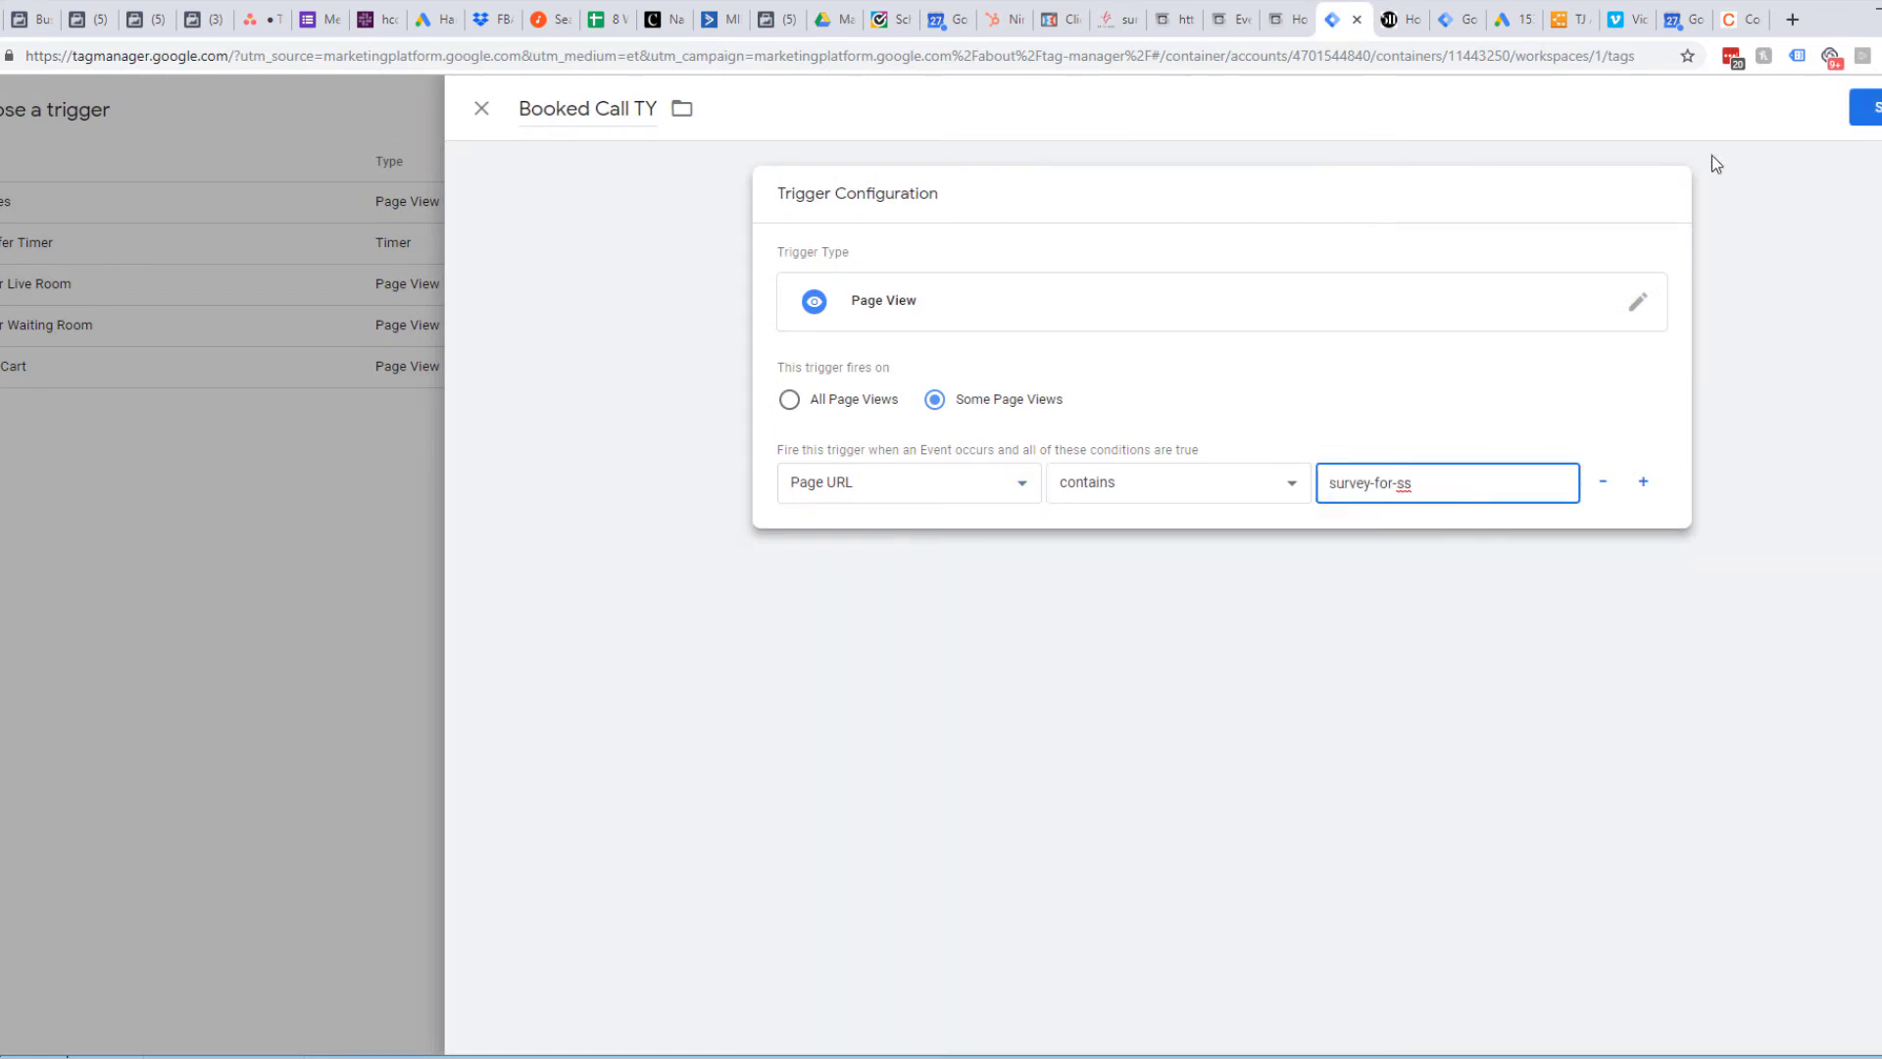
{"action": "left_click", "coordinate": [1867, 108]}
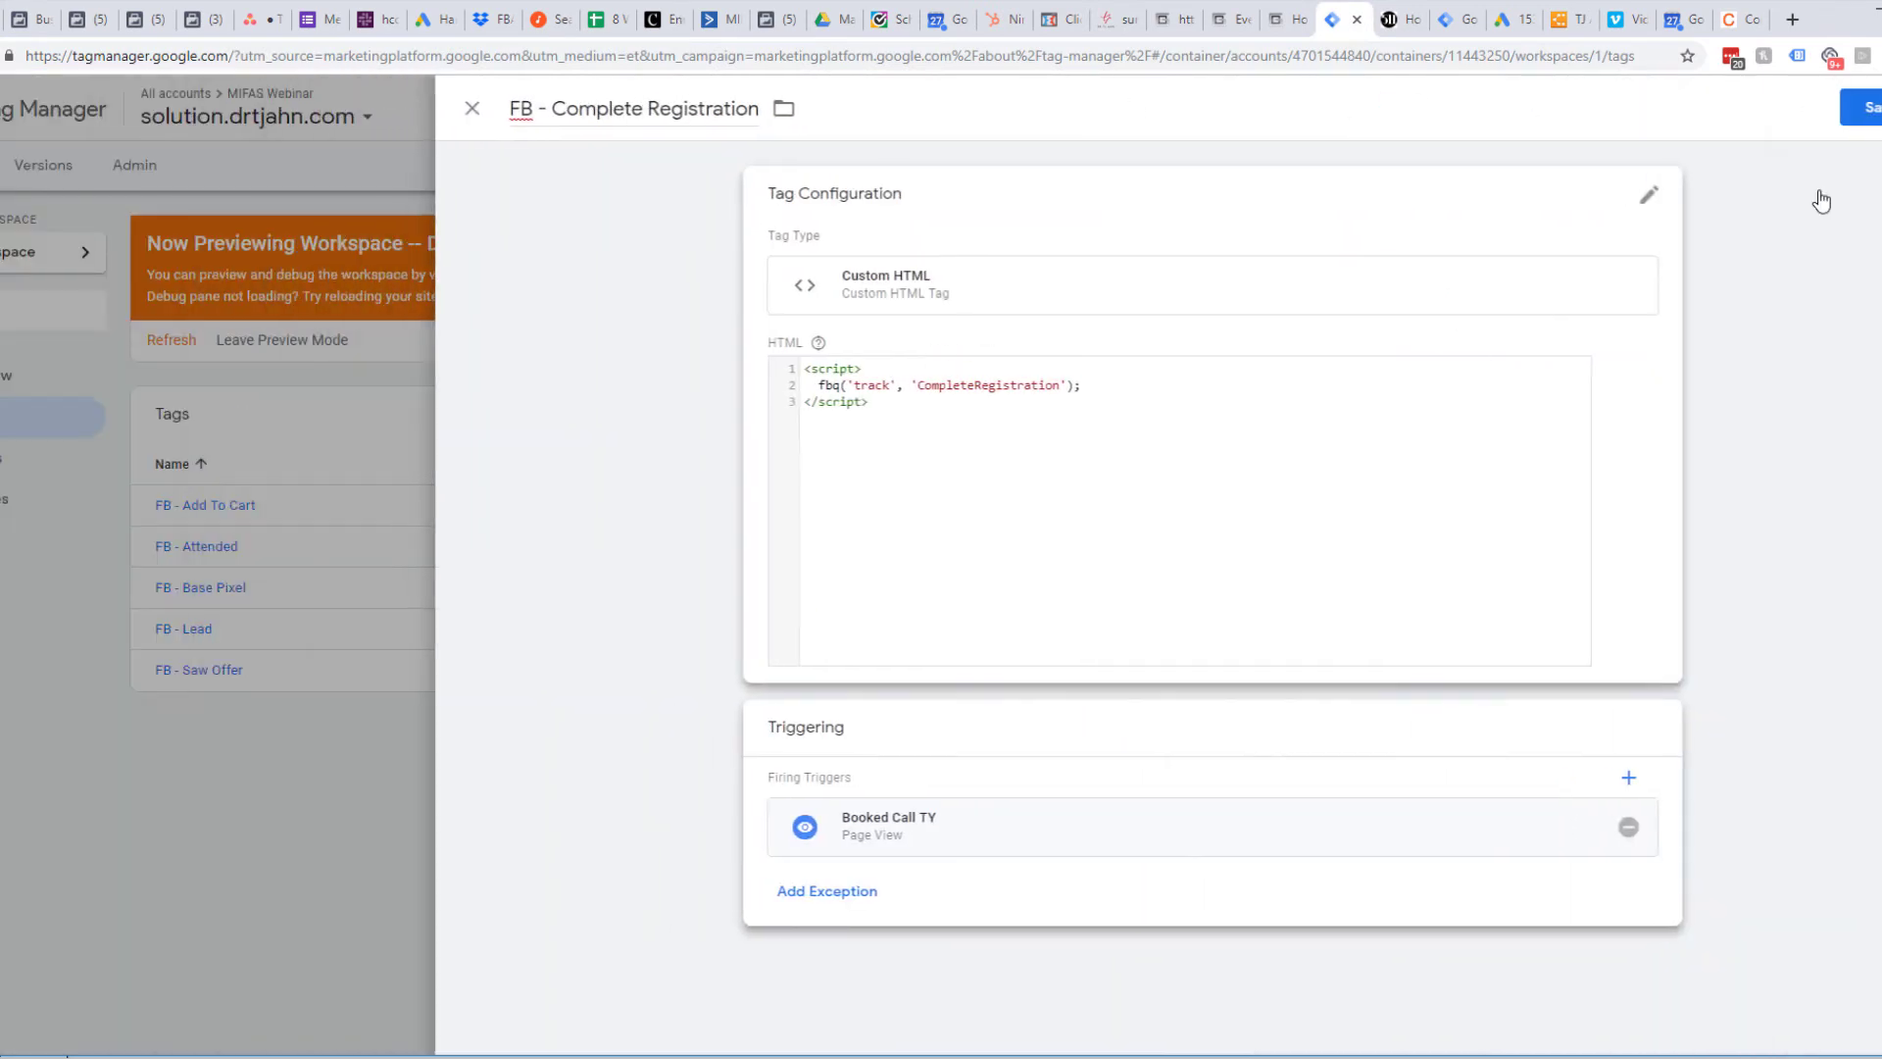
{"action": "left_click", "coordinate": [1866, 108]}
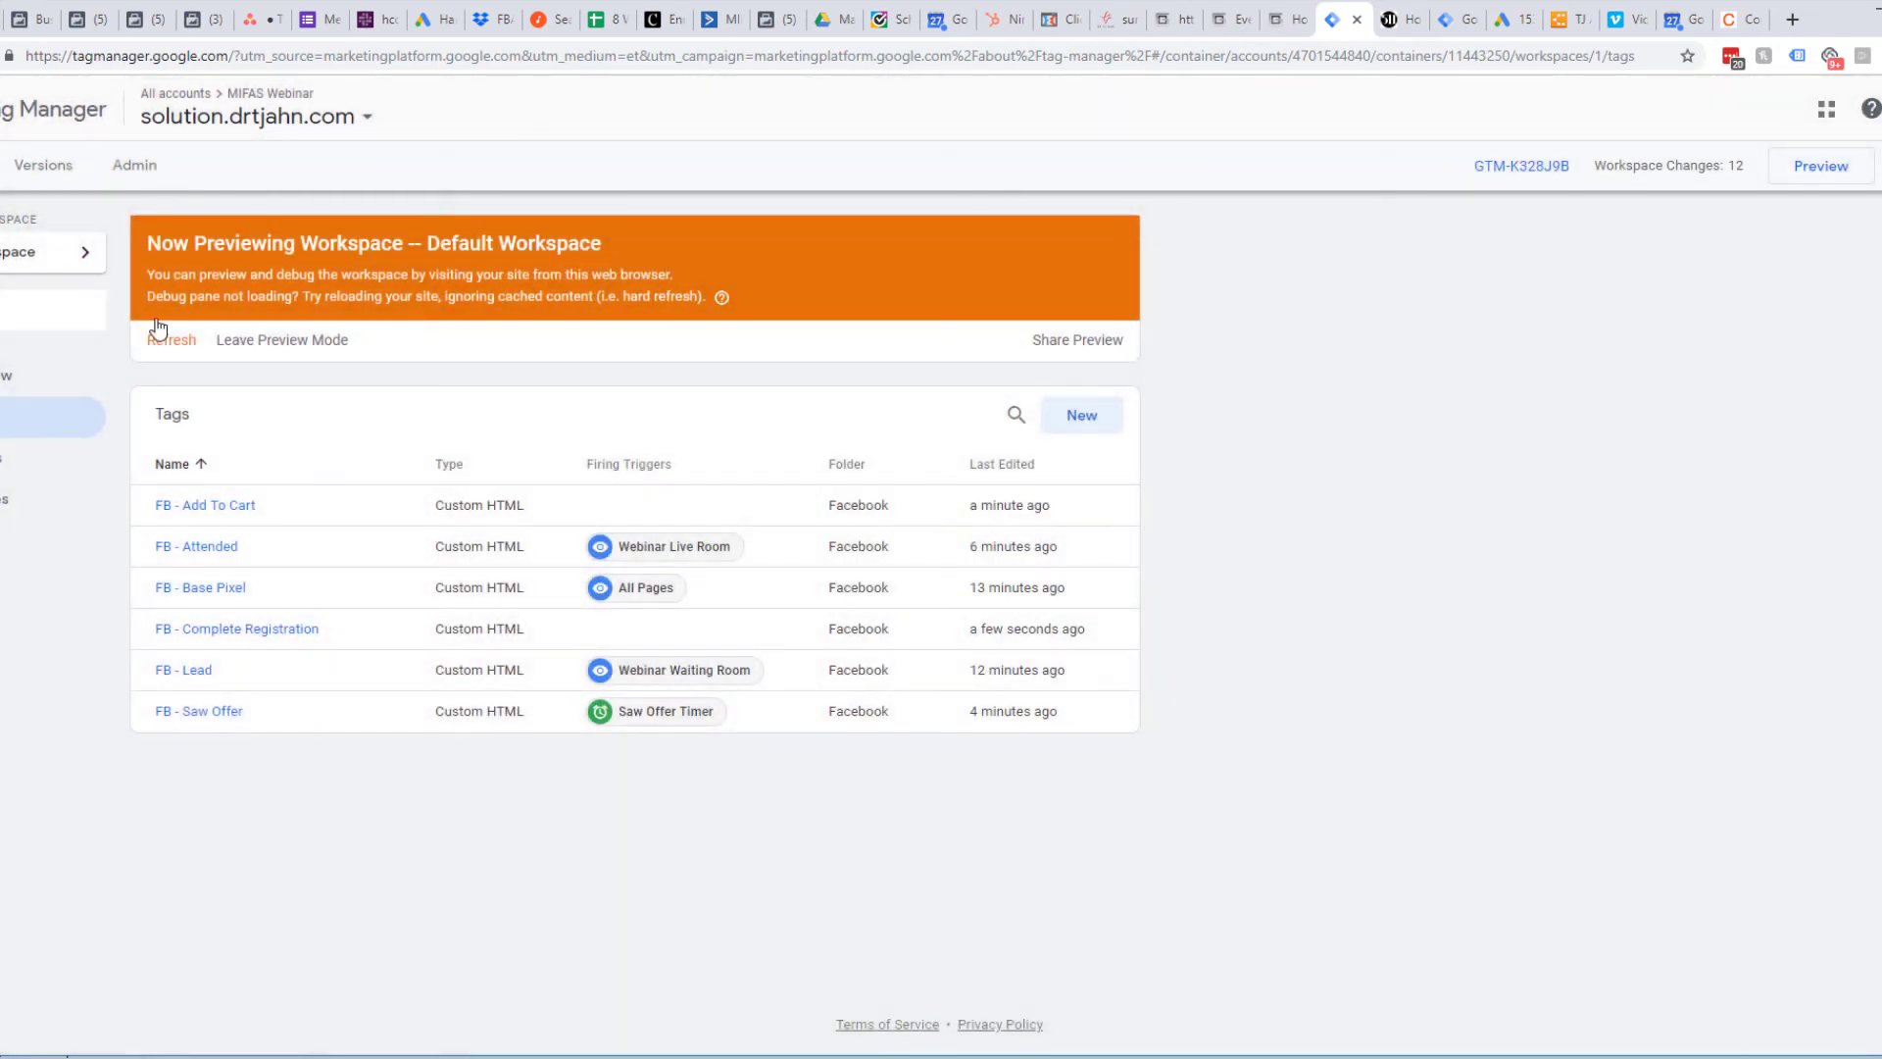
{"action": "left_click", "coordinate": [169, 341]}
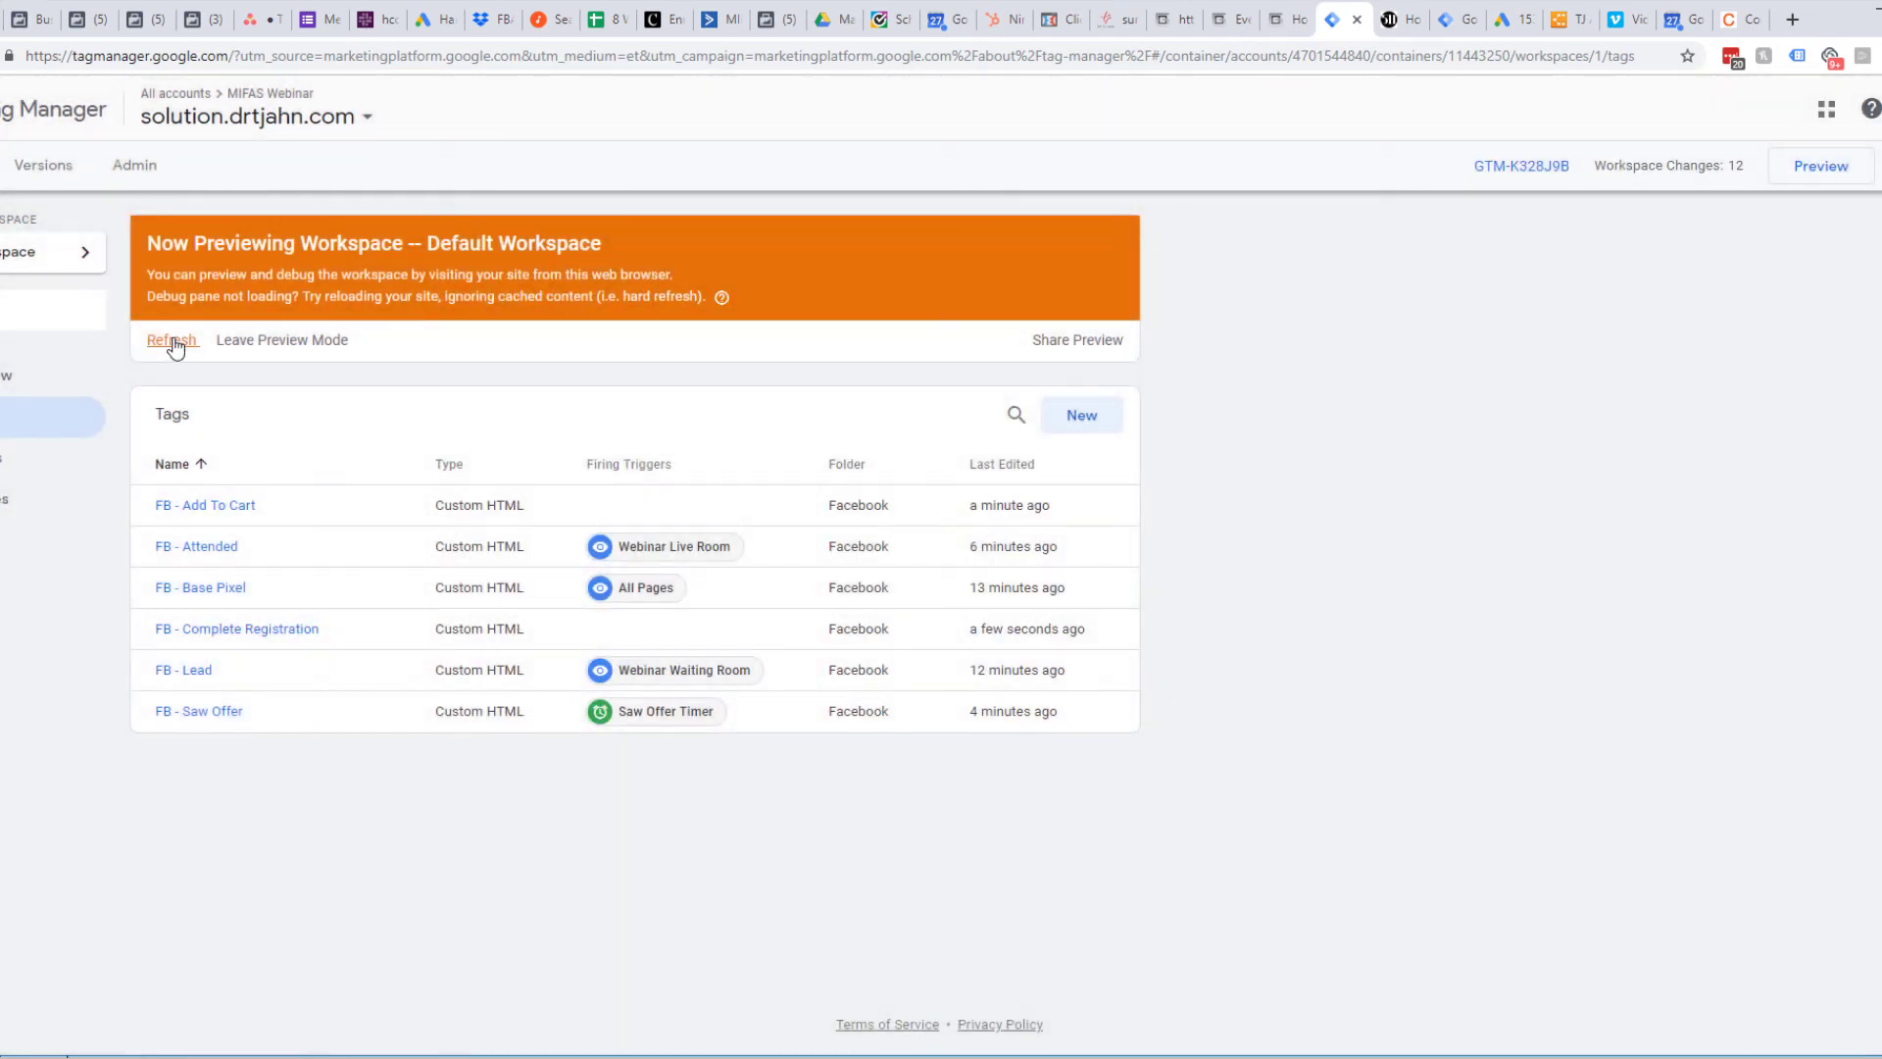
{"action": "left_click", "coordinate": [1238, 22]}
Step: Open the live Calendar page and pick the 6:45 PM slot on Mar 27, Eastern time
{"action": "left_click", "coordinate": [1046, 28]}
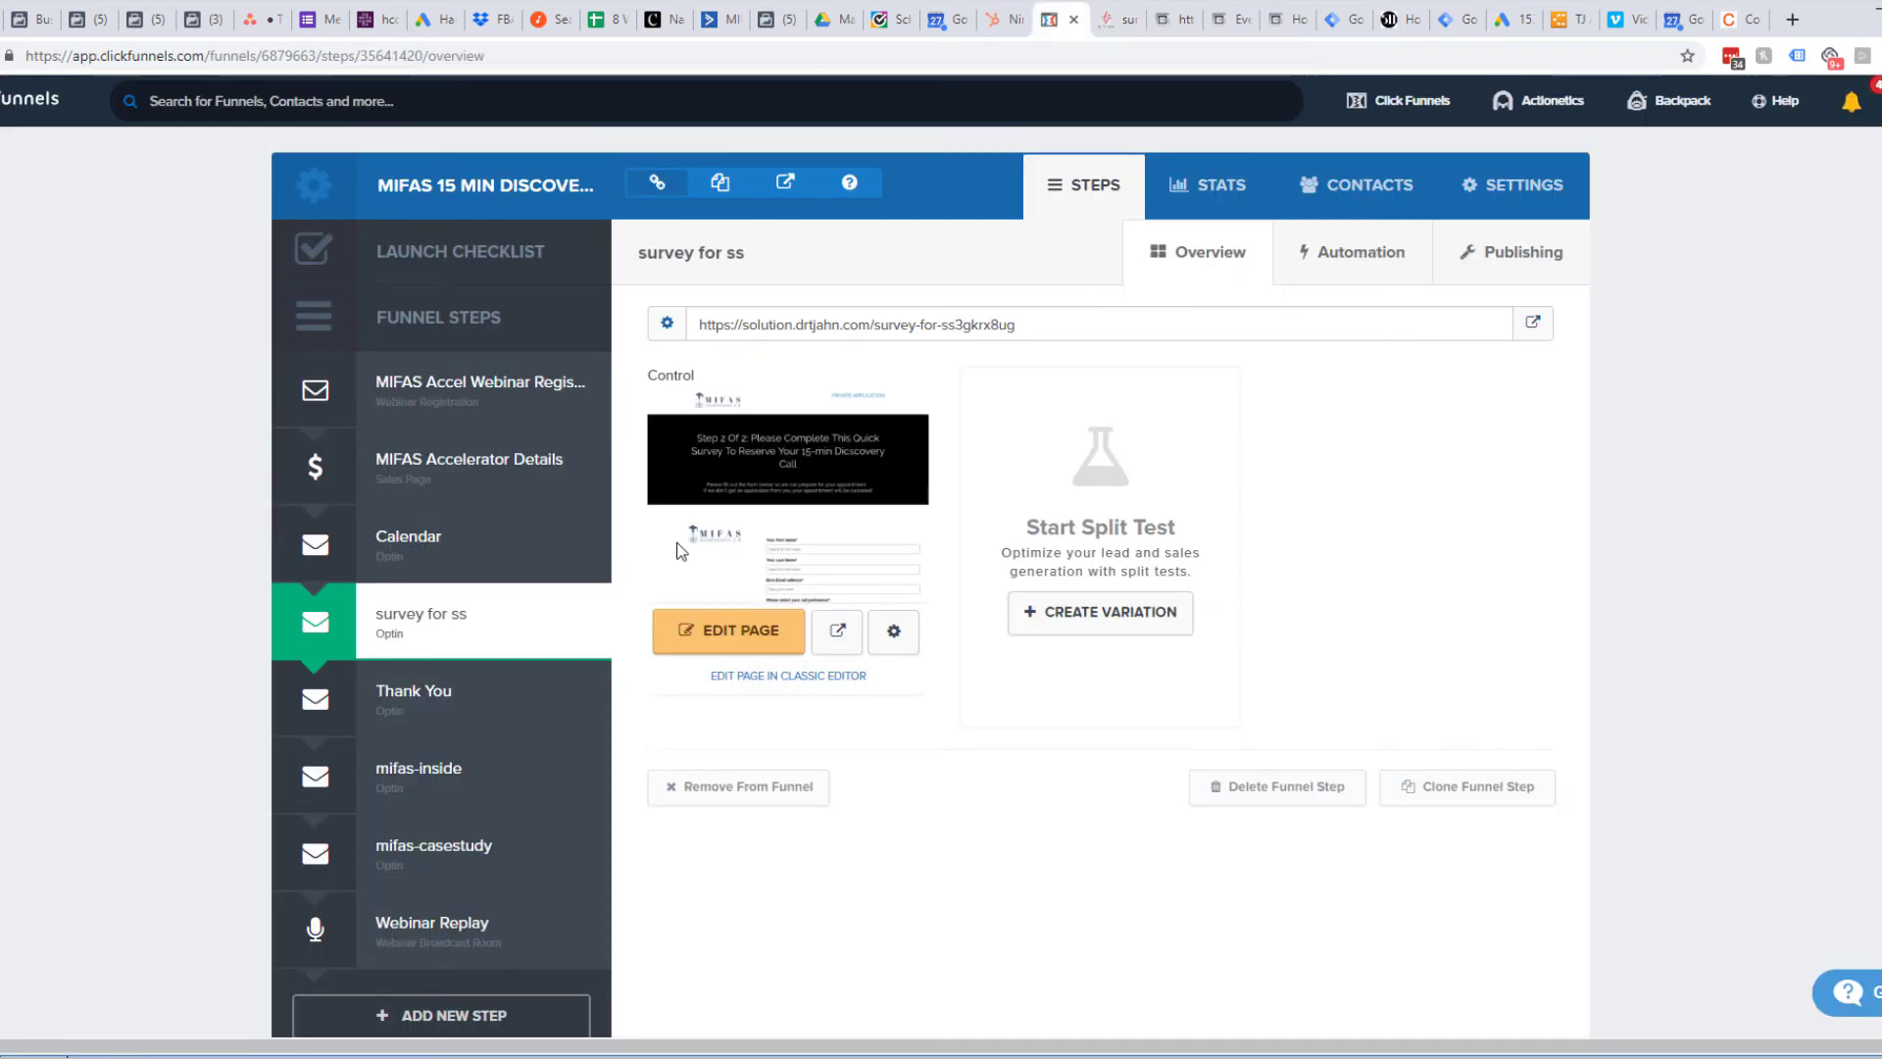
{"action": "left_click", "coordinate": [428, 527]}
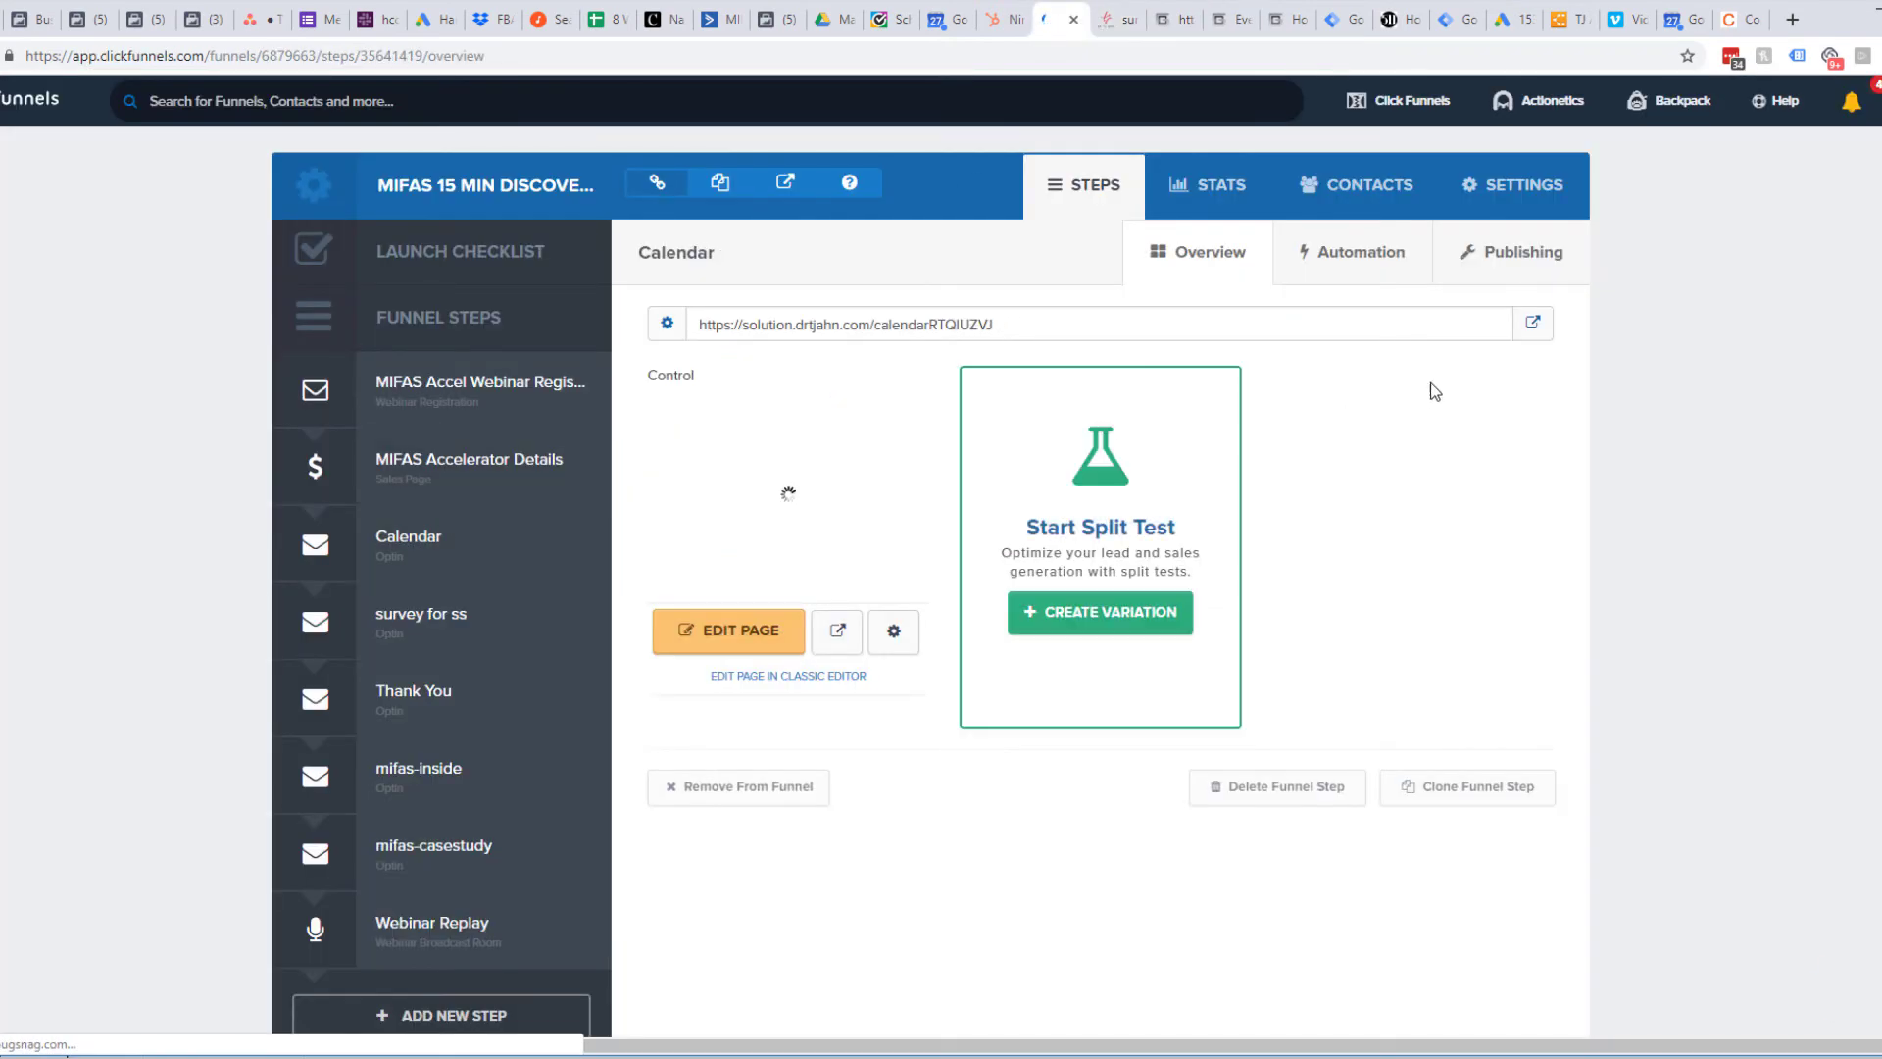
{"action": "left_click", "coordinate": [1532, 324]}
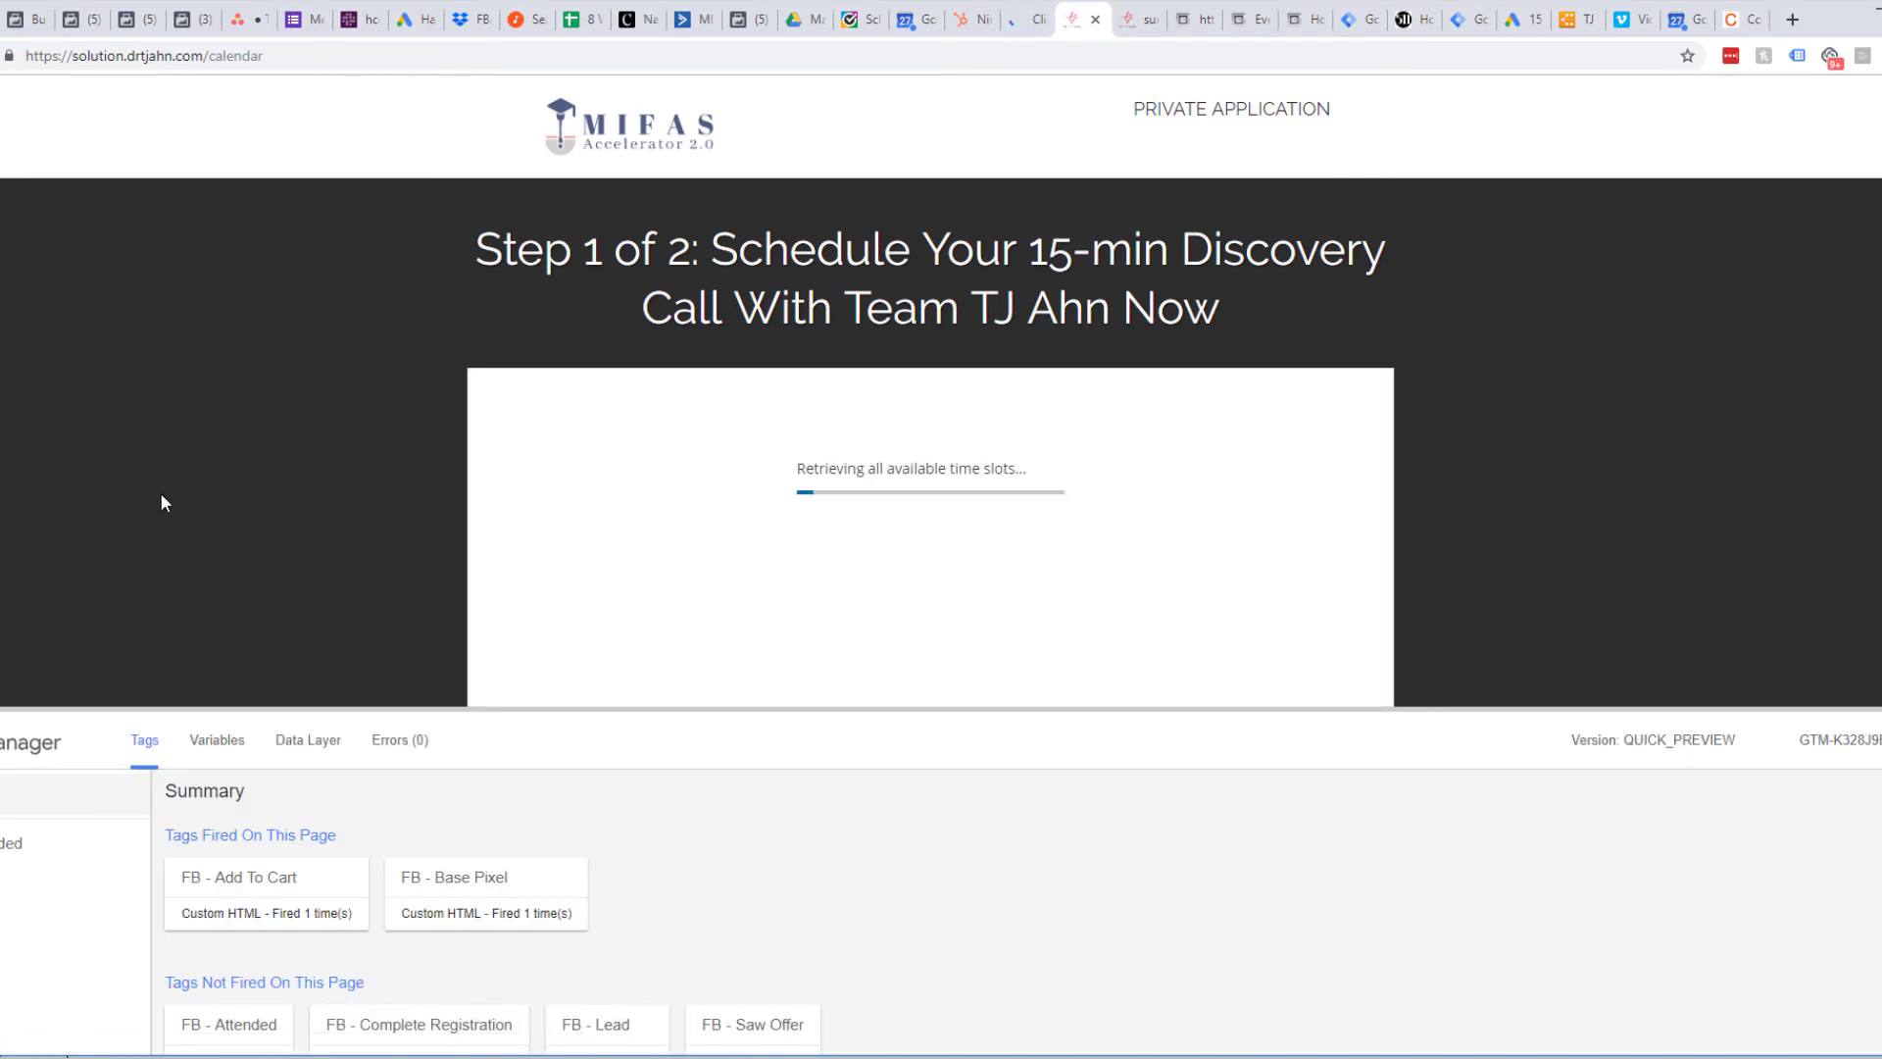
{"action": "scroll", "coordinate": [1073, 481], "scroll_direction": "down", "scroll_amount": 2}
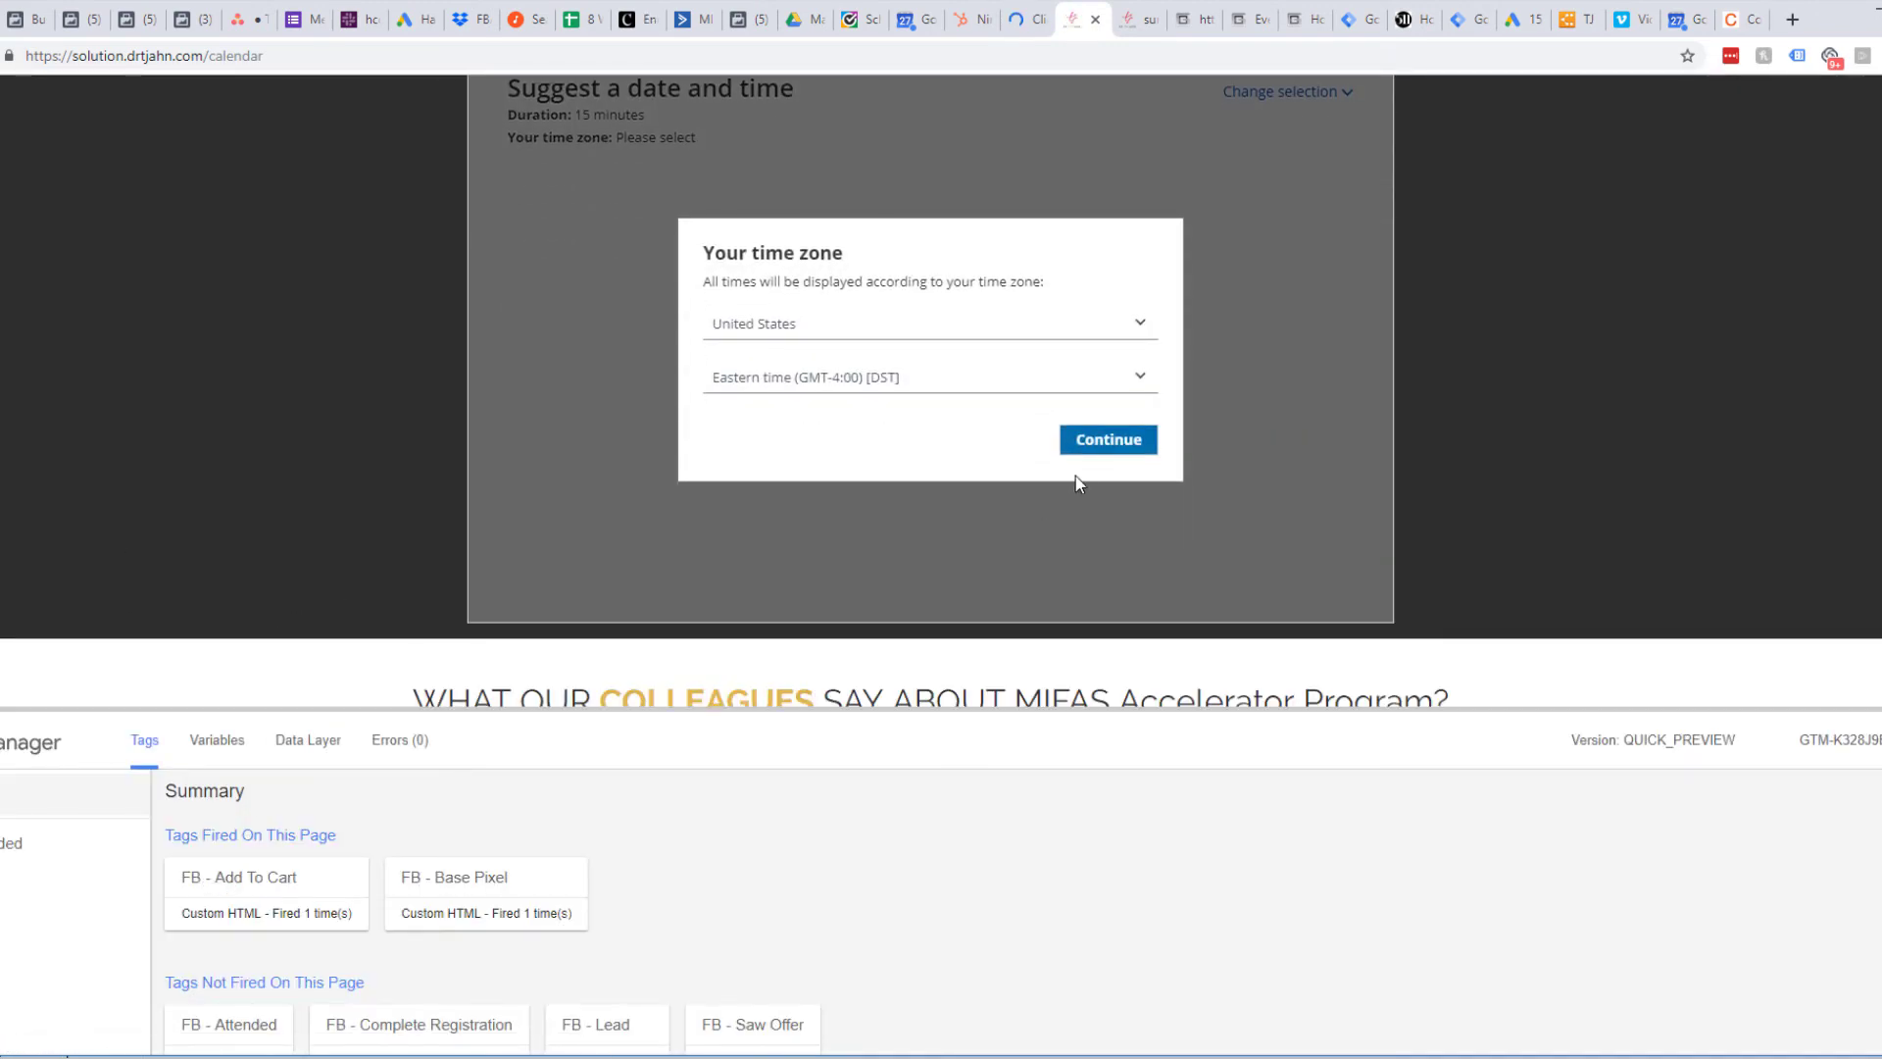
{"action": "left_click", "coordinate": [1088, 441]}
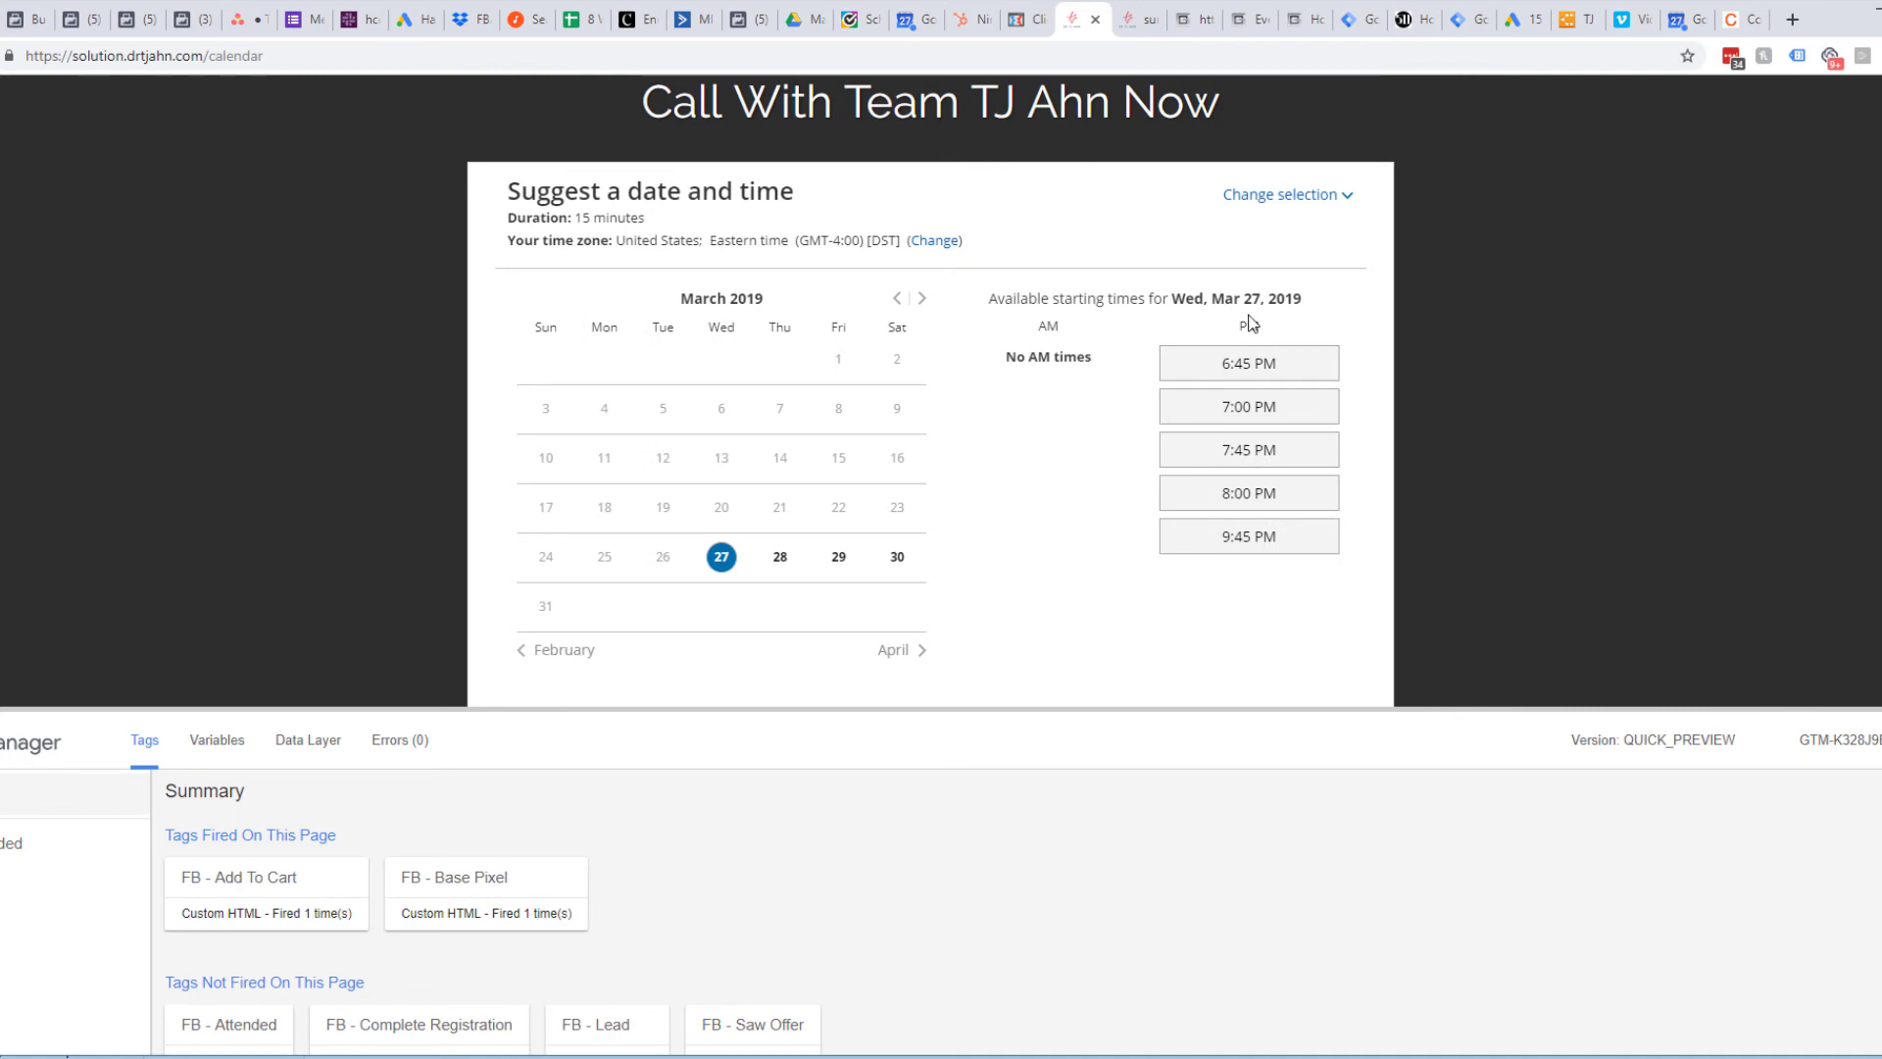
{"action": "left_click", "coordinate": [1237, 367]}
{"action": "left_click", "coordinate": [1063, 437]}
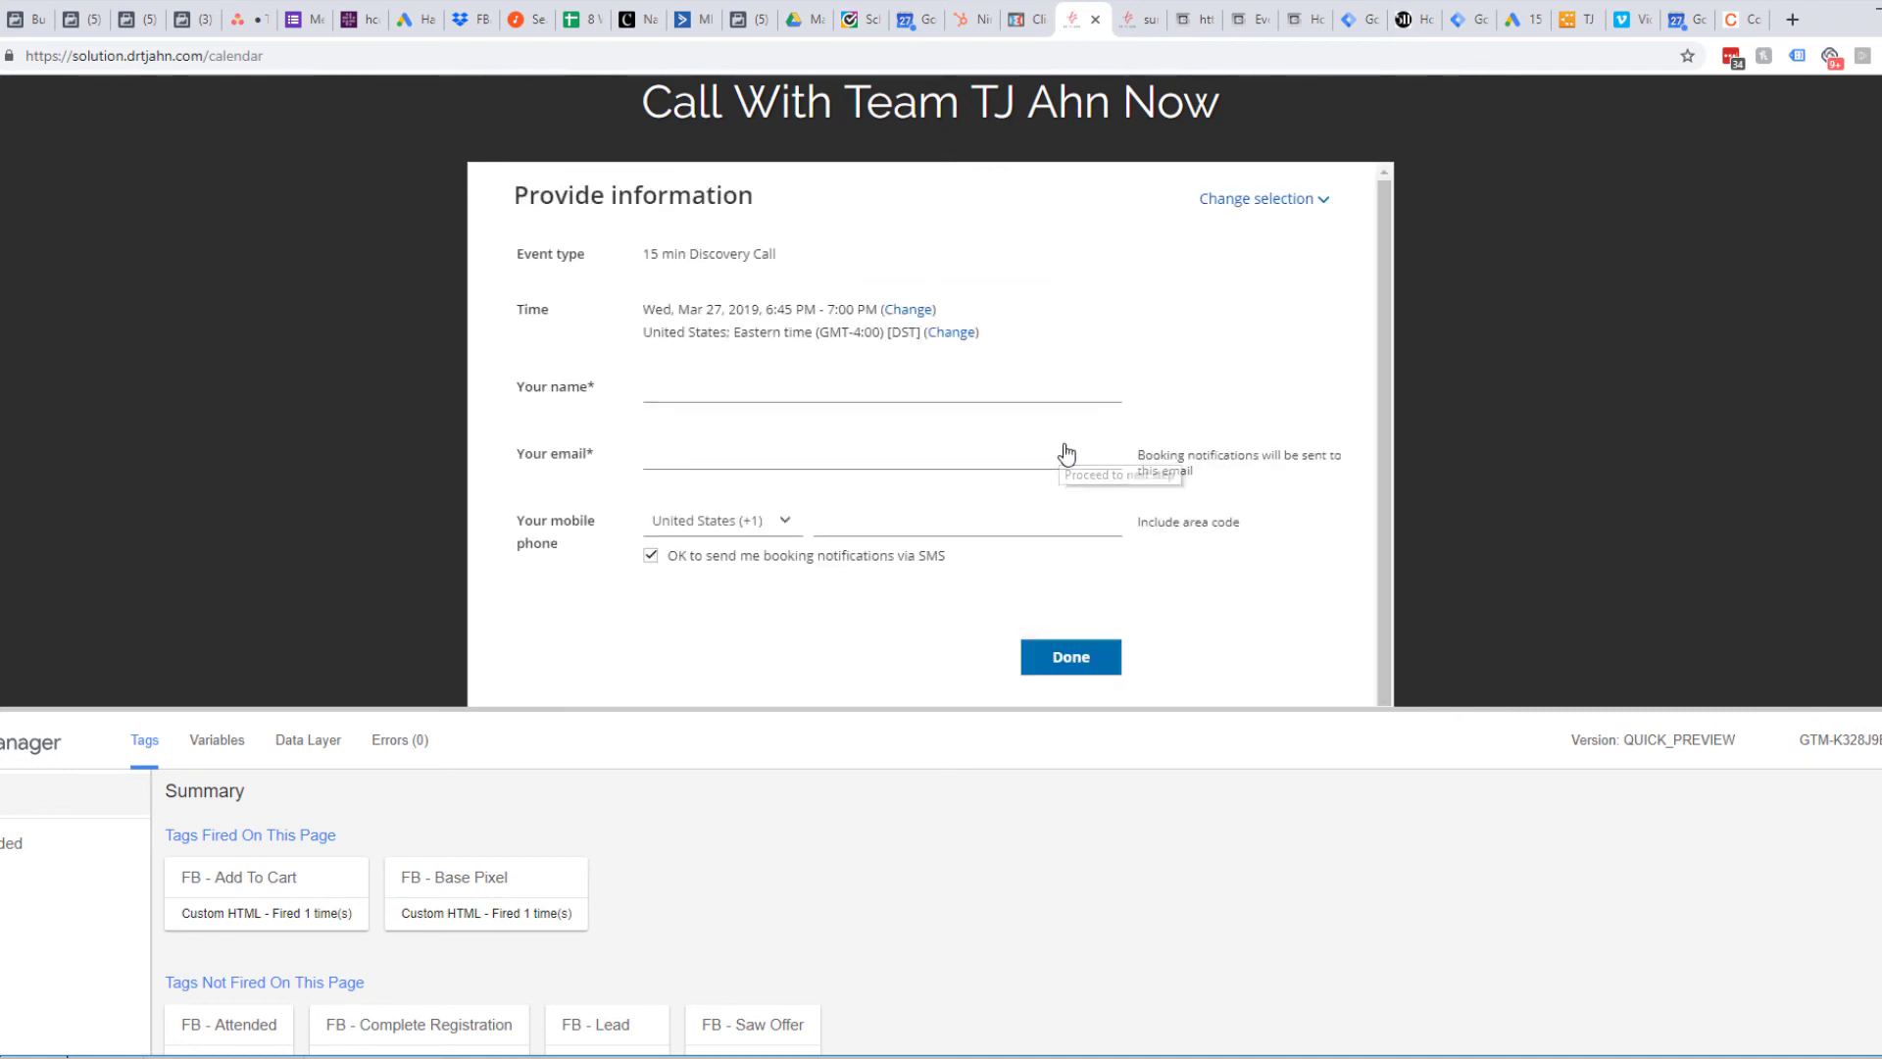
Step: Fill the booking form with name 'Test', a test email, its confirmation and a saved phone number, then submit
{"action": "left_click", "coordinate": [783, 391]}
{"action": "type", "text": "Test Mike"}
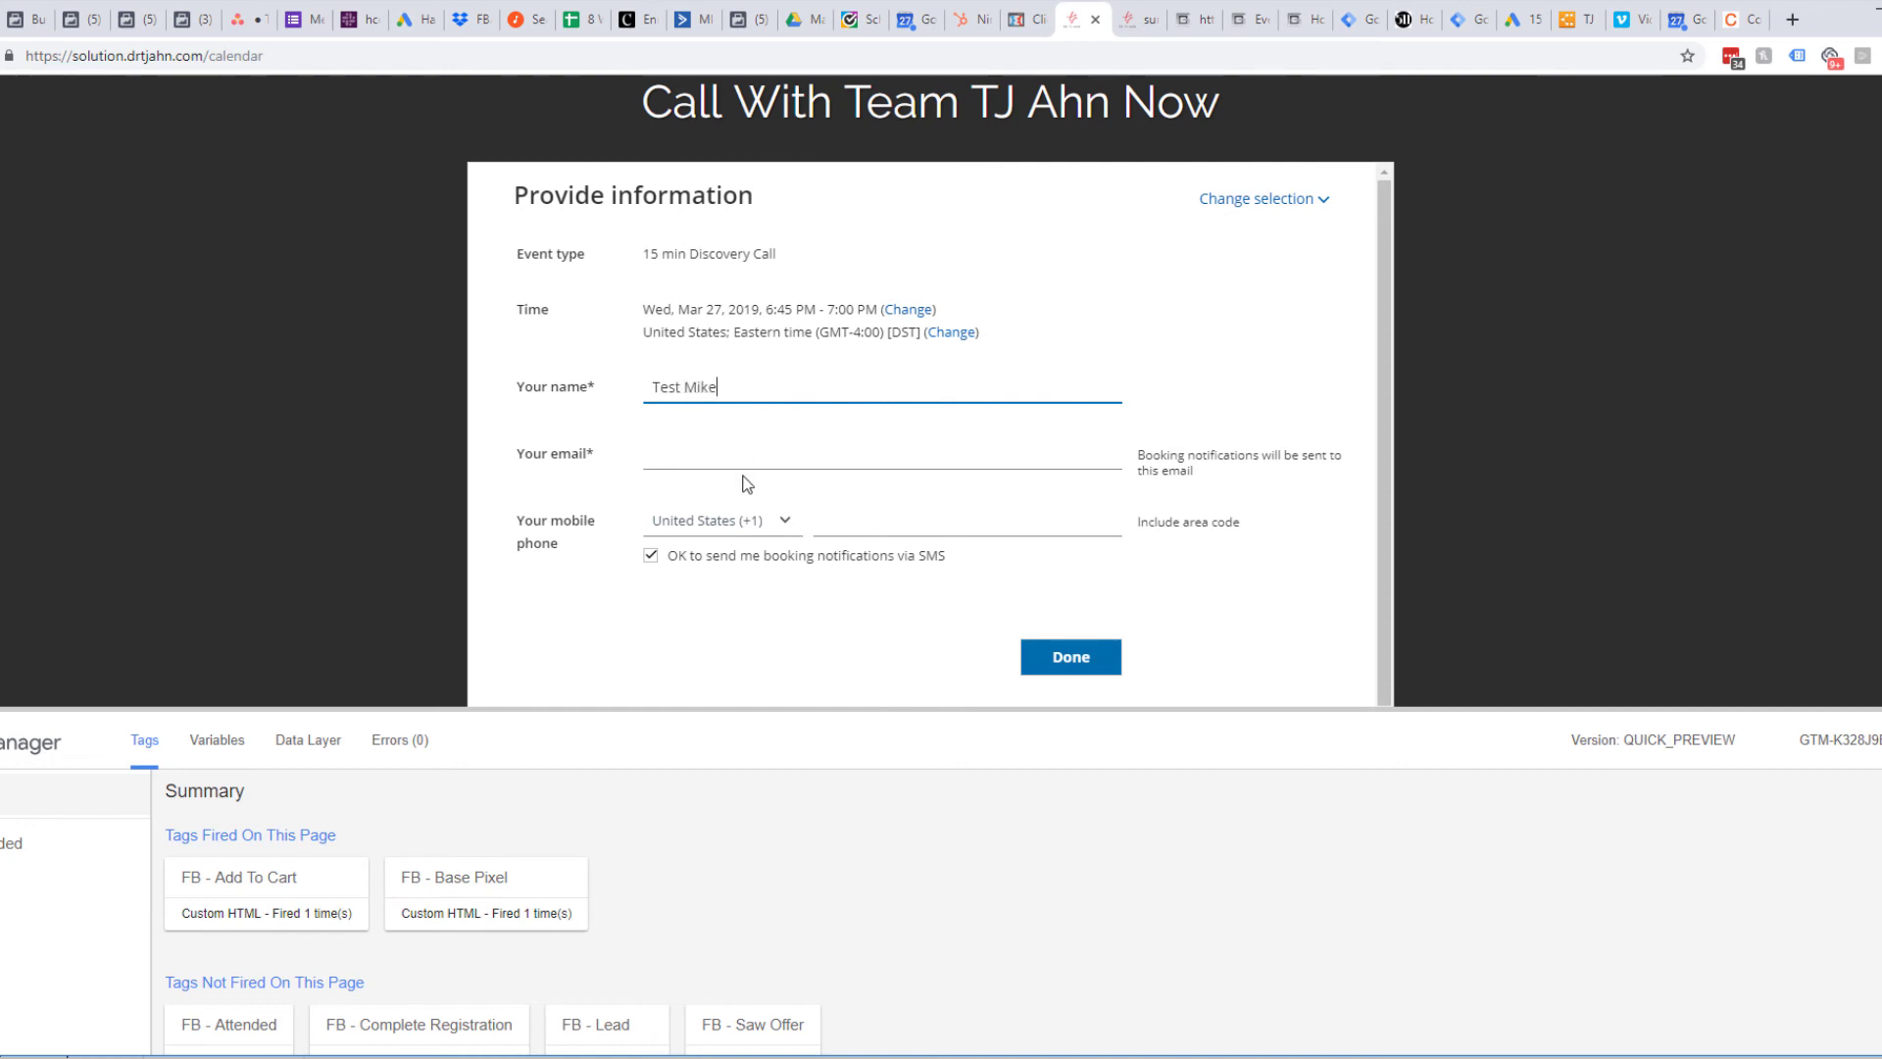
{"action": "left_click", "coordinate": [727, 458]}
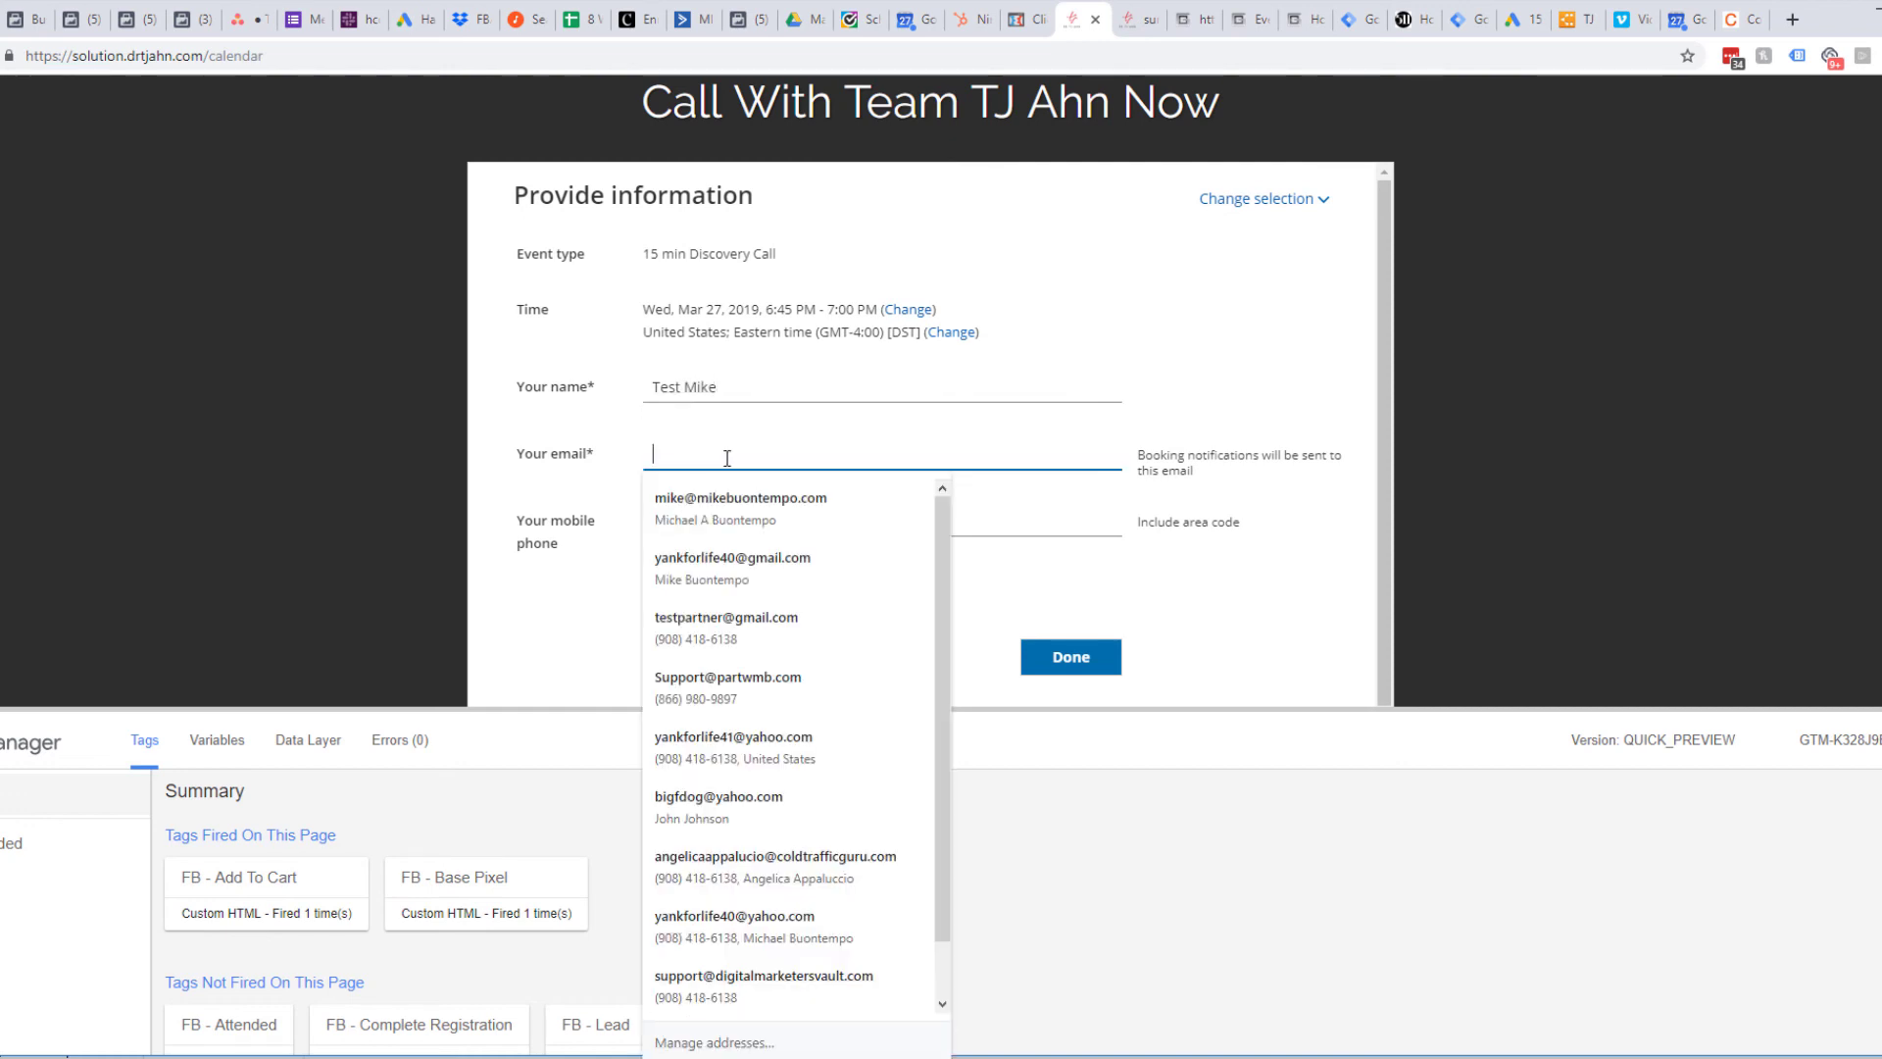
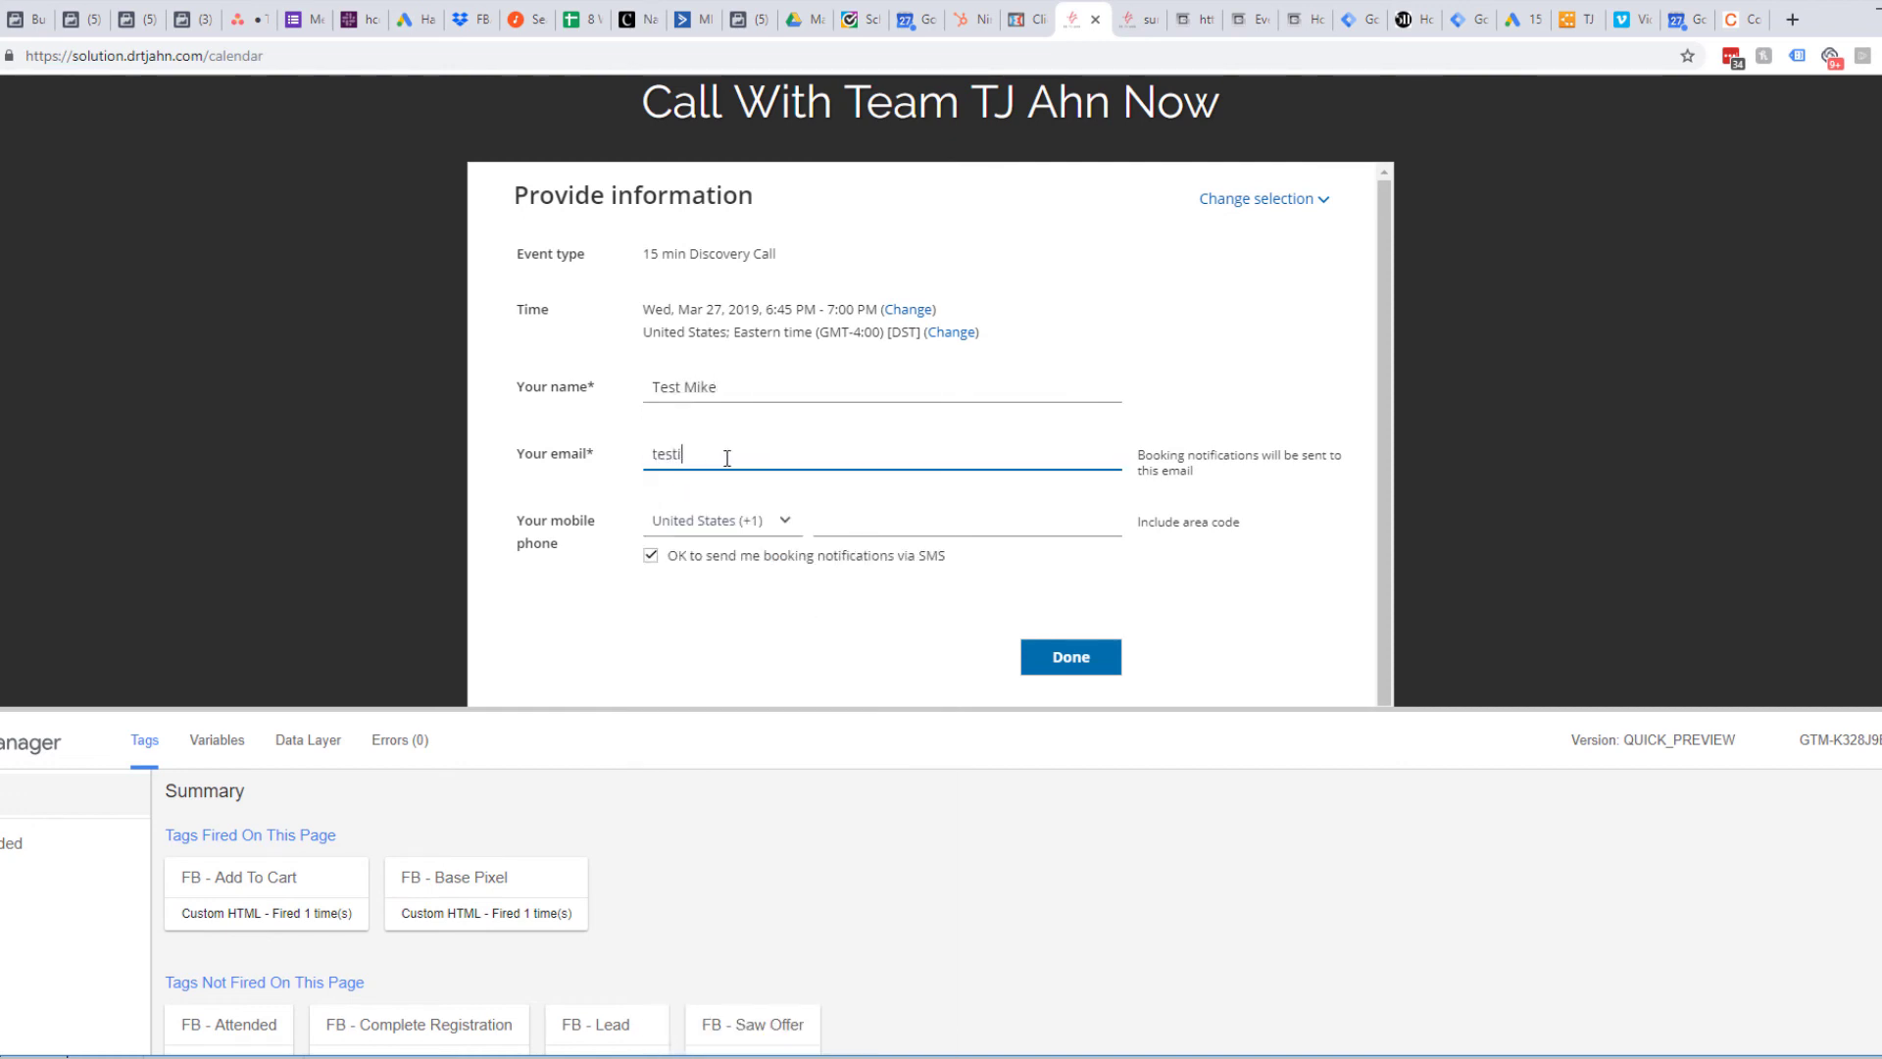
{"action": "left_click", "coordinate": [725, 512]}
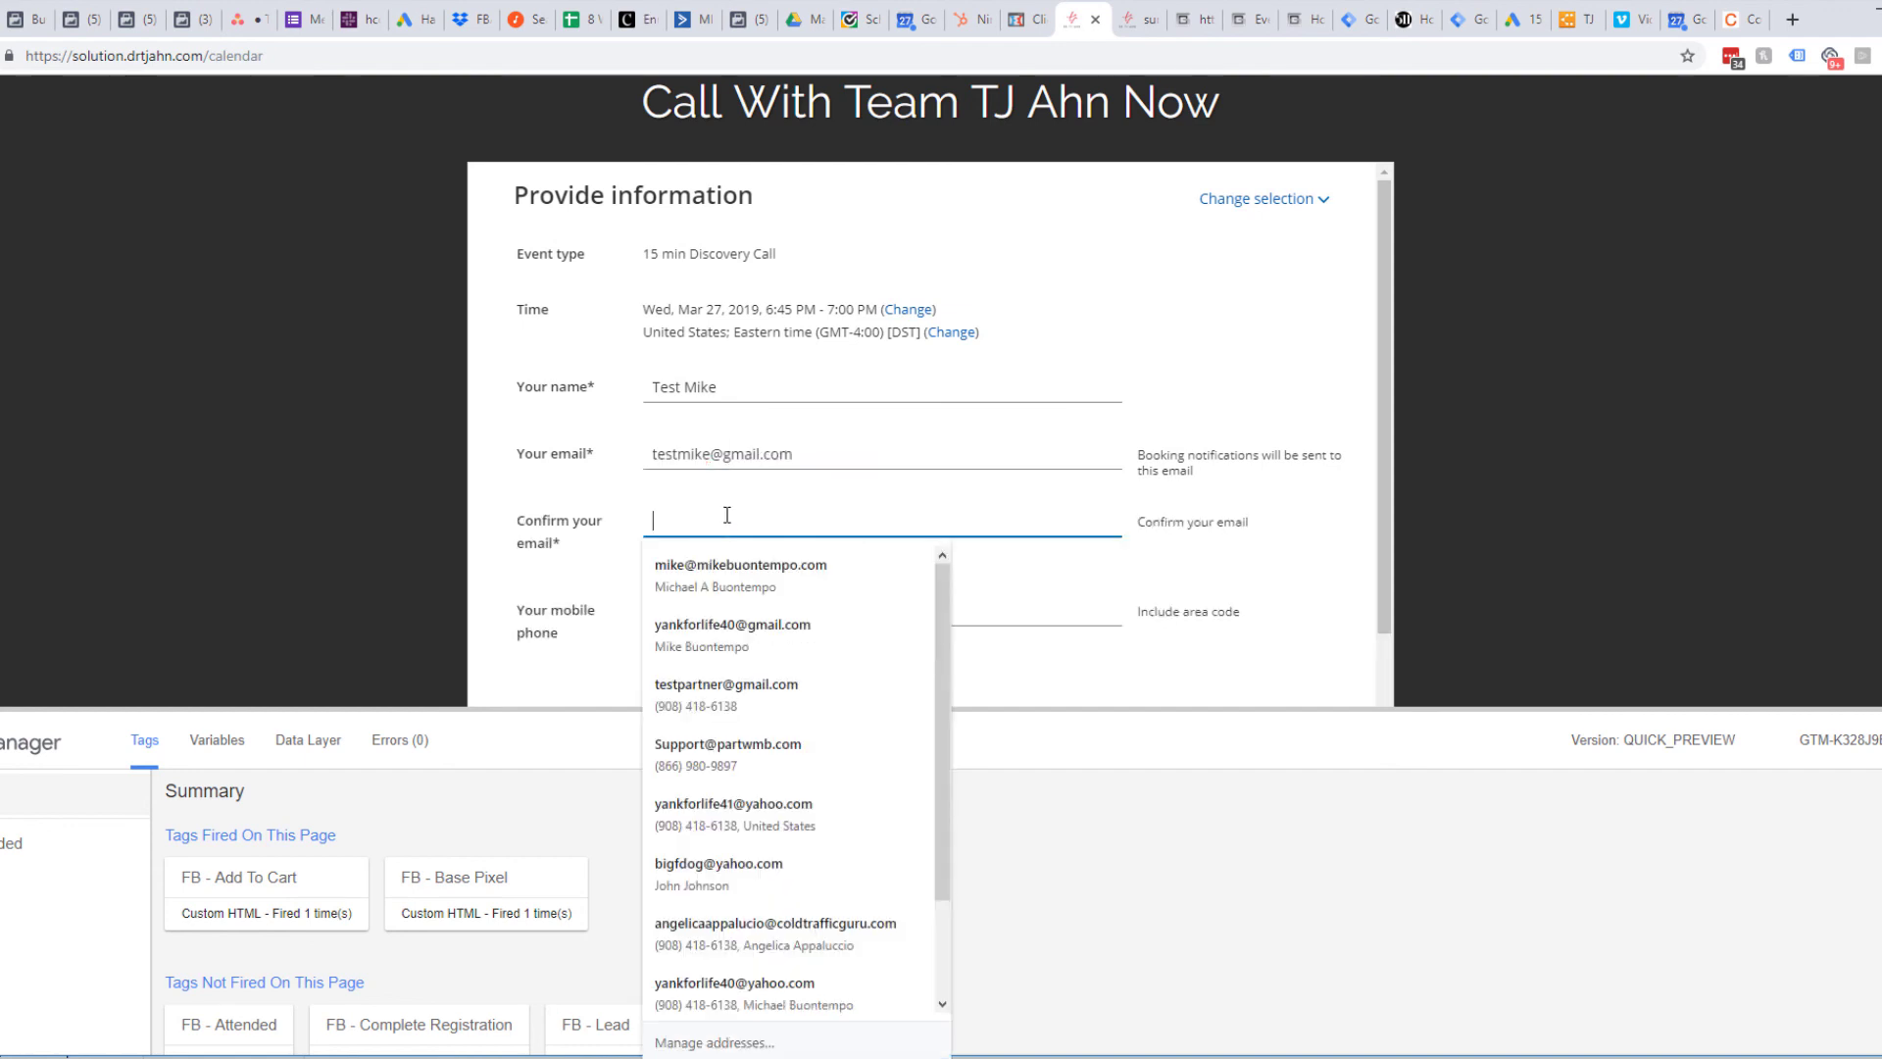
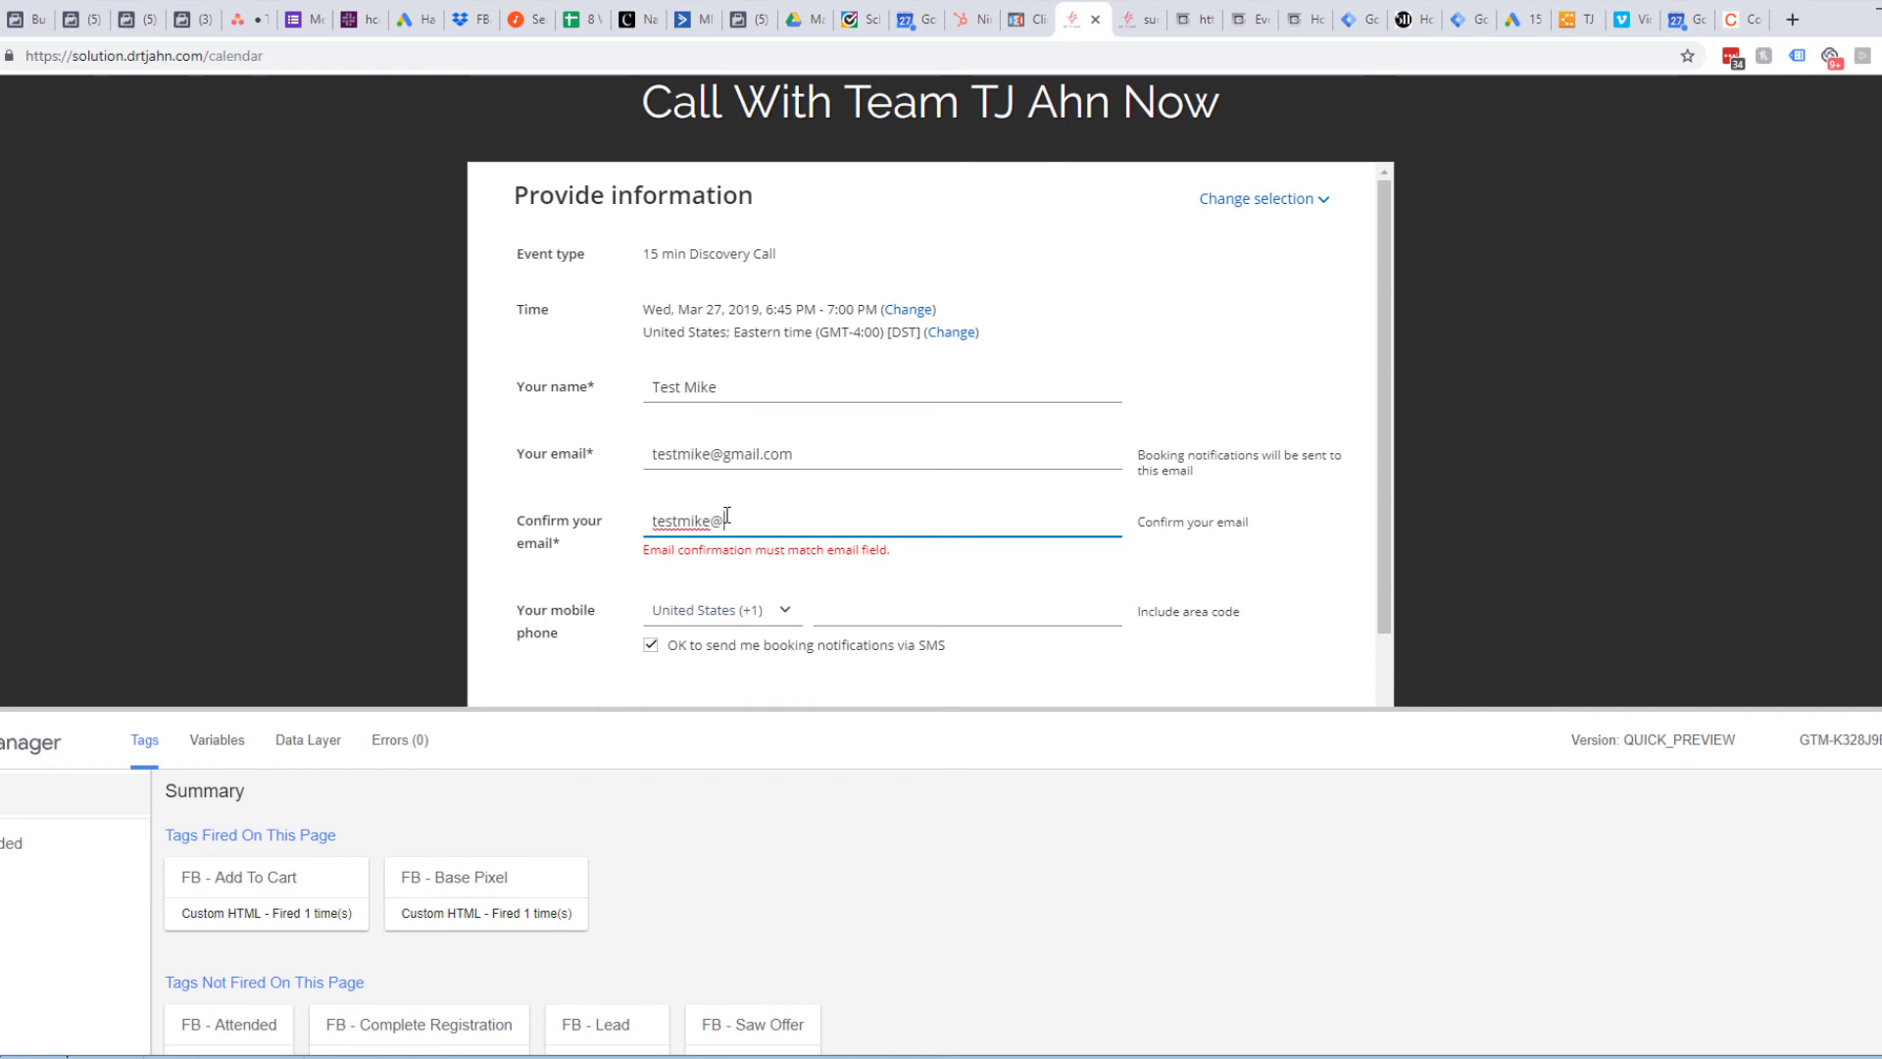
{"action": "scroll", "coordinate": [908, 529], "scroll_direction": "down", "scroll_amount": 1}
{"action": "left_click", "coordinate": [908, 525]}
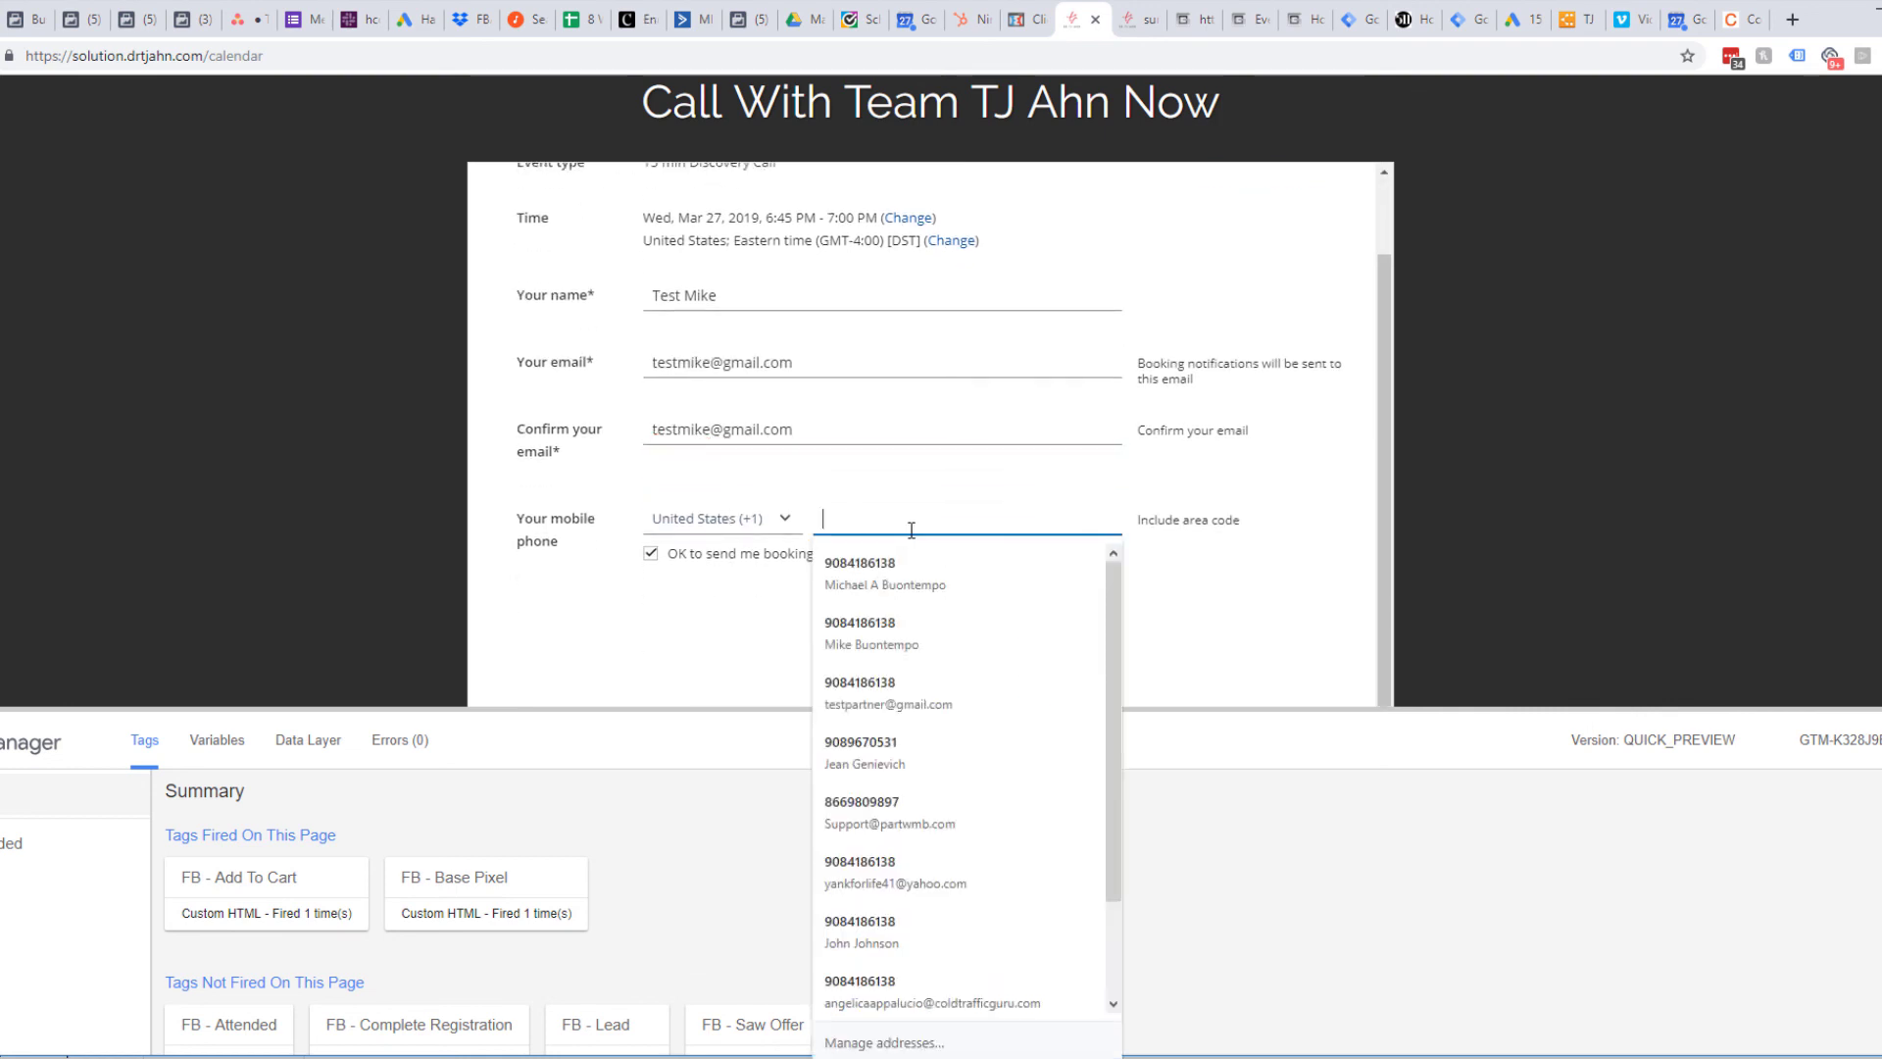
{"action": "left_click", "coordinate": [920, 563]}
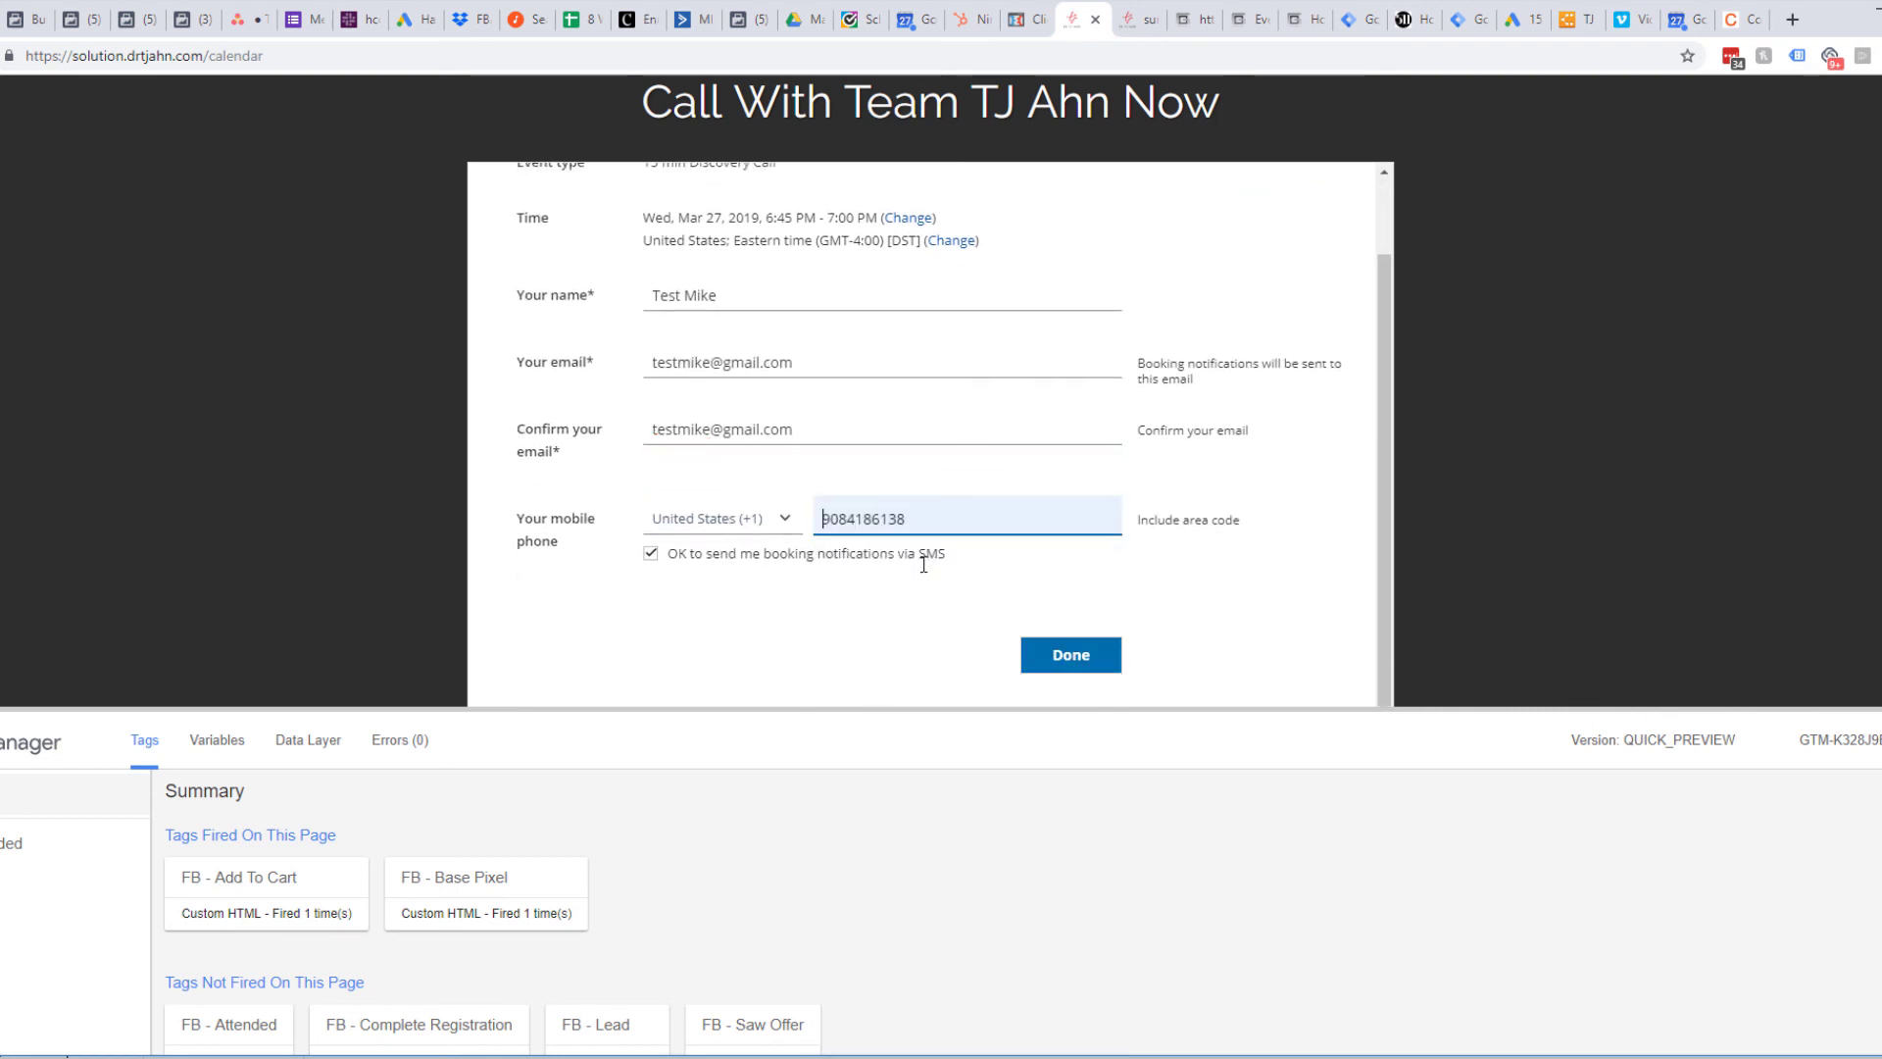
{"action": "left_click", "coordinate": [1074, 656]}
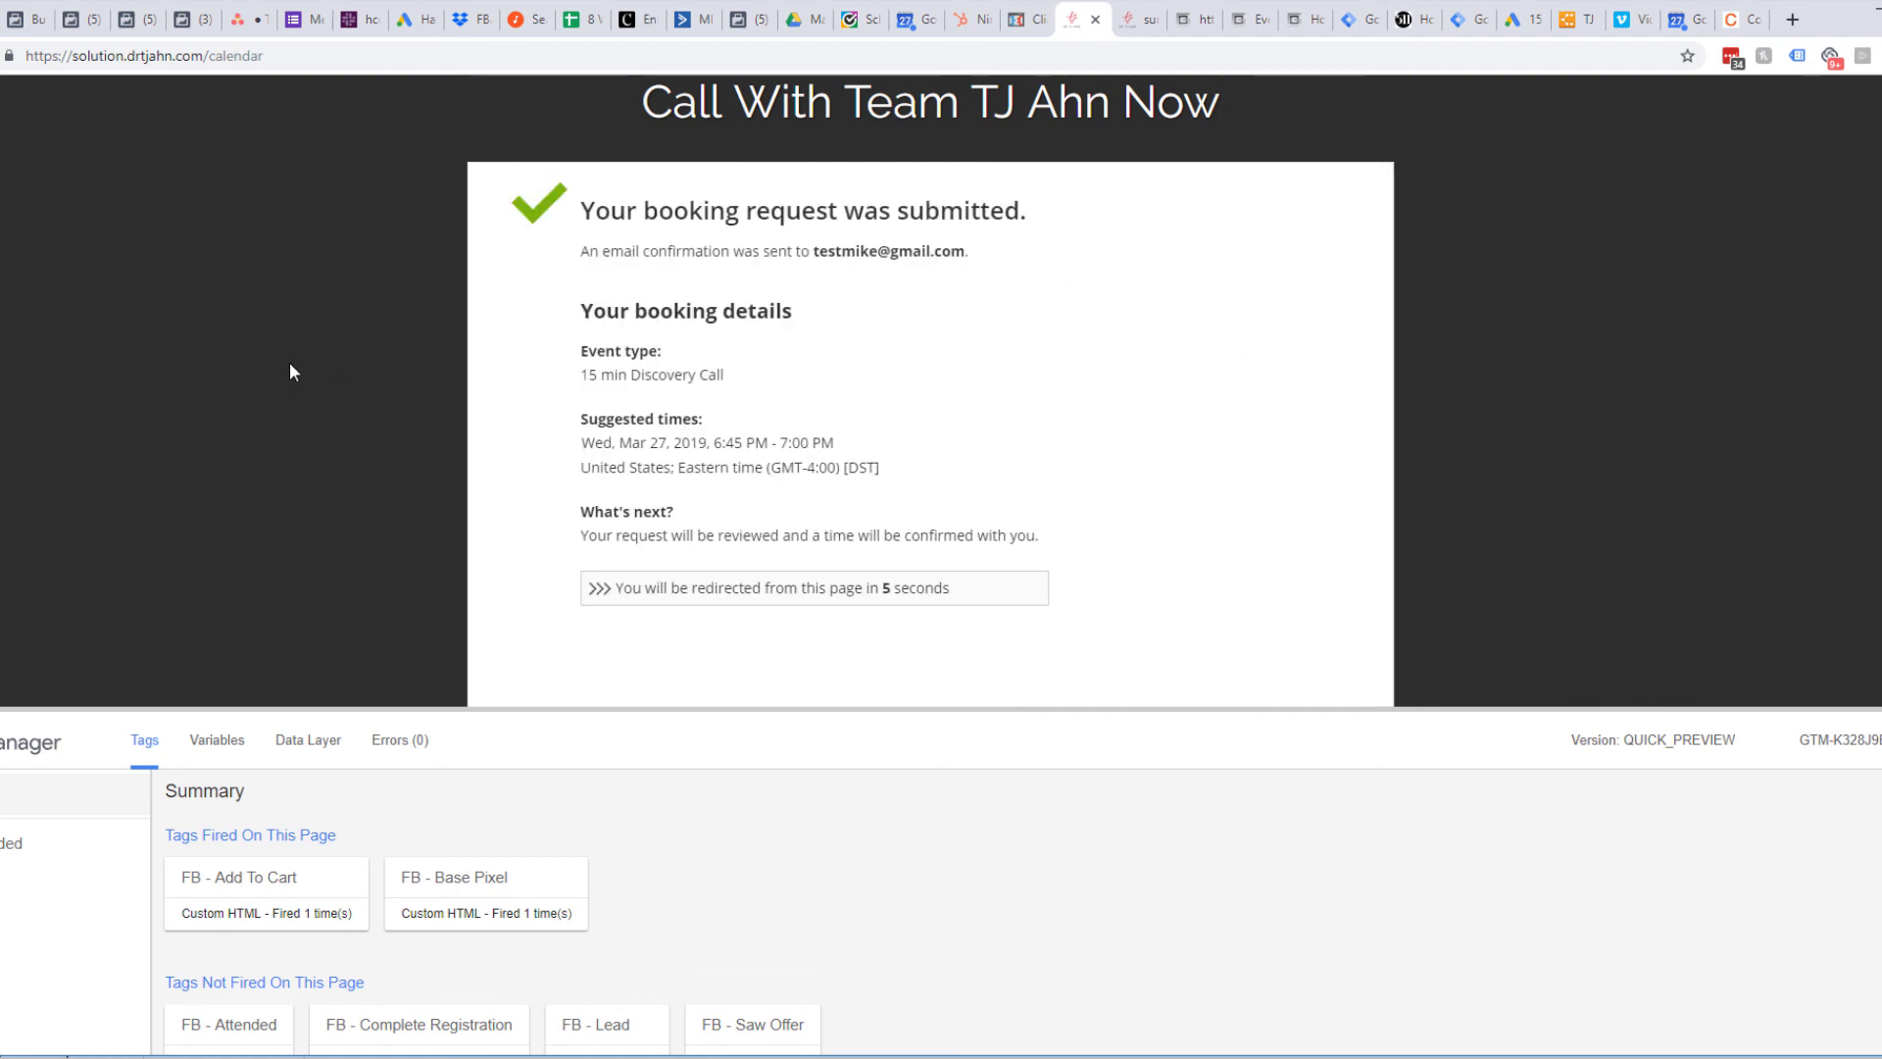
Step: Scroll the survey page to confirm FB - Complete Registration fired in the preview pane
{"action": "scroll", "coordinate": [290, 363], "scroll_direction": "down", "scroll_amount": 1}
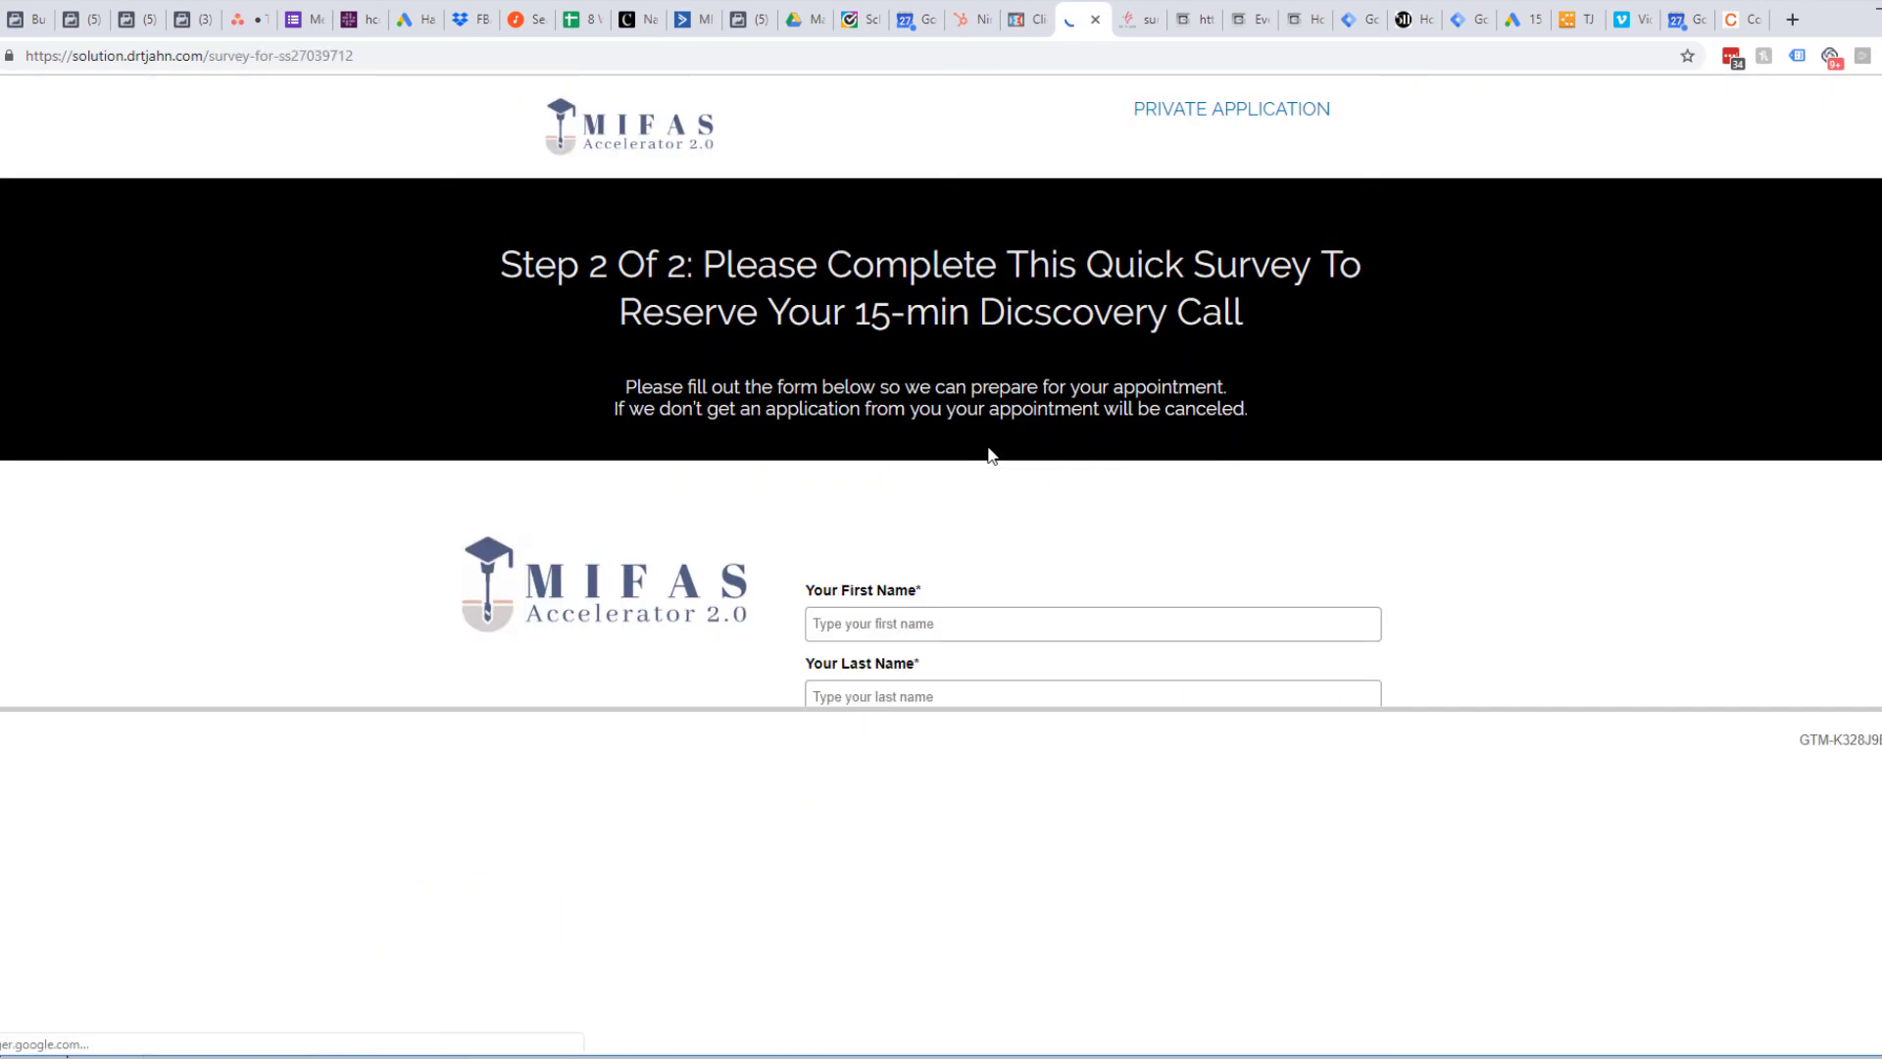
{"action": "scroll", "coordinate": [296, 400], "scroll_direction": "down", "scroll_amount": 1}
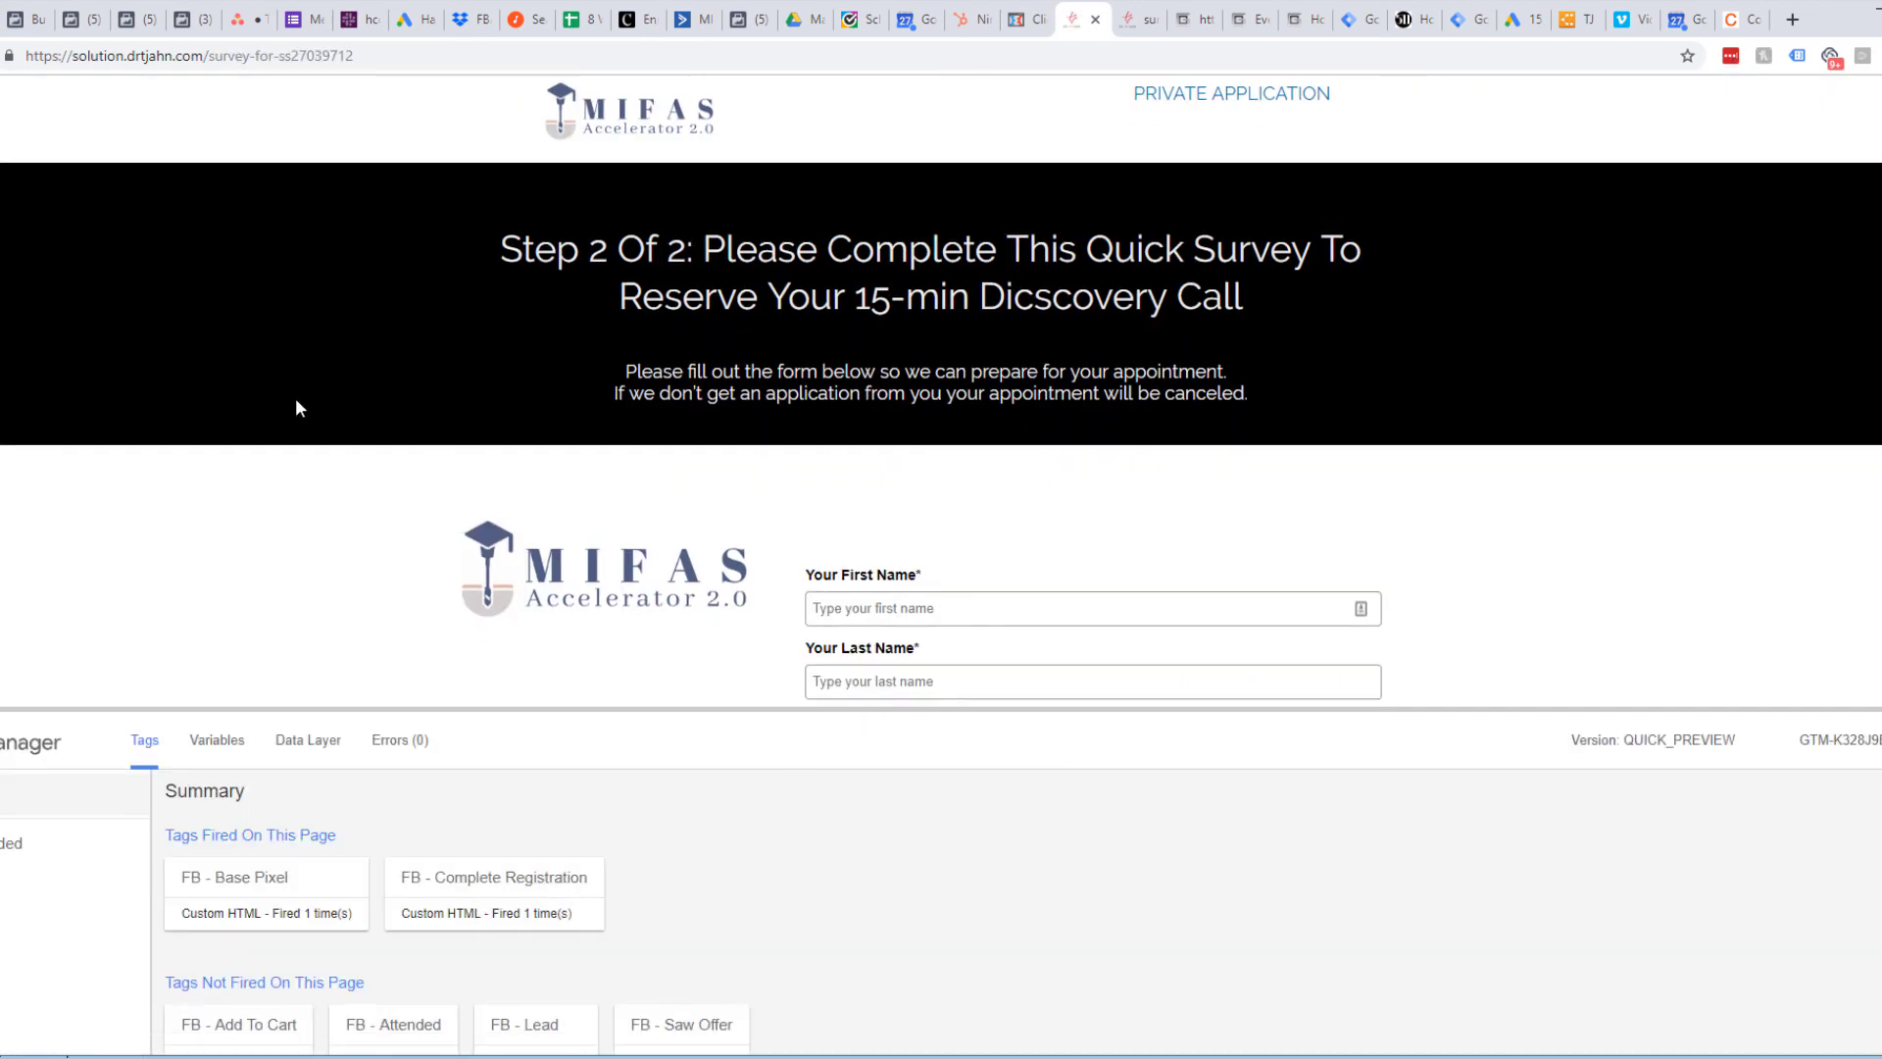
{"action": "scroll", "coordinate": [296, 406], "scroll_direction": "down", "scroll_amount": 10}
{"action": "scroll", "coordinate": [296, 406], "scroll_direction": "up", "scroll_amount": 6}
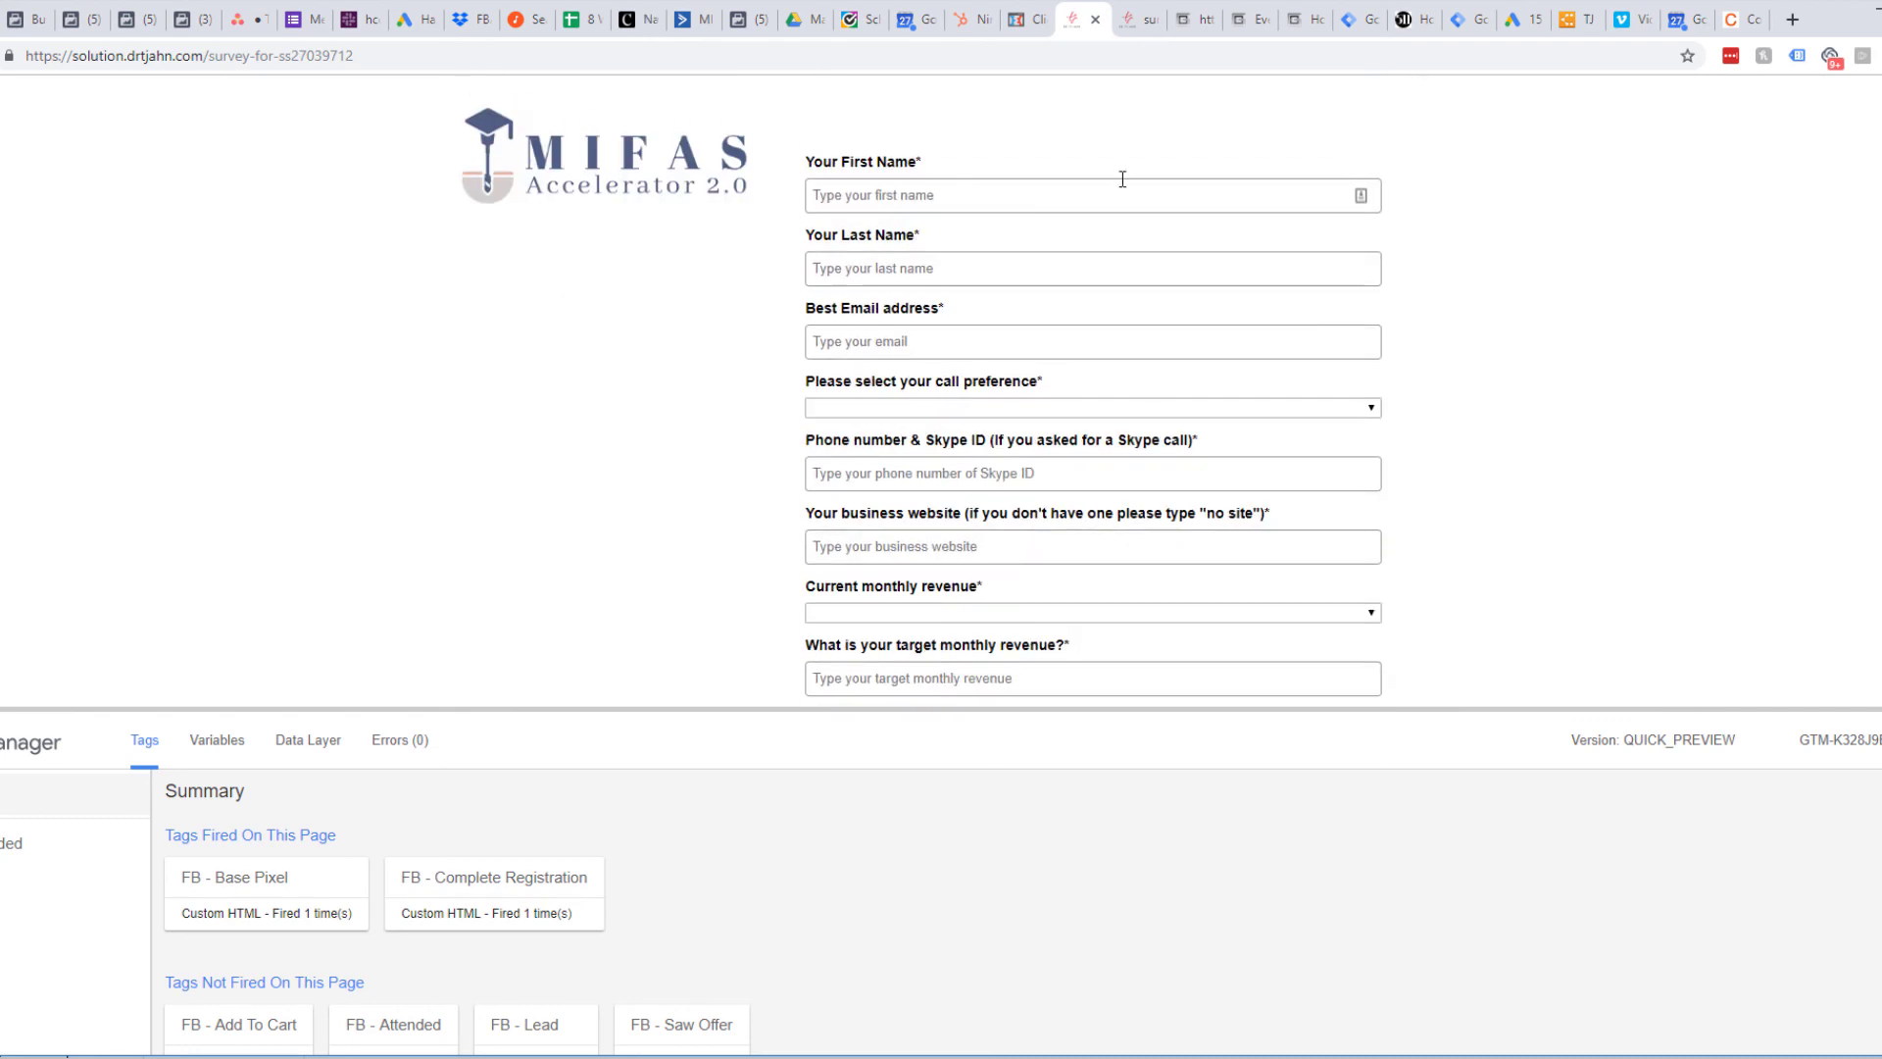